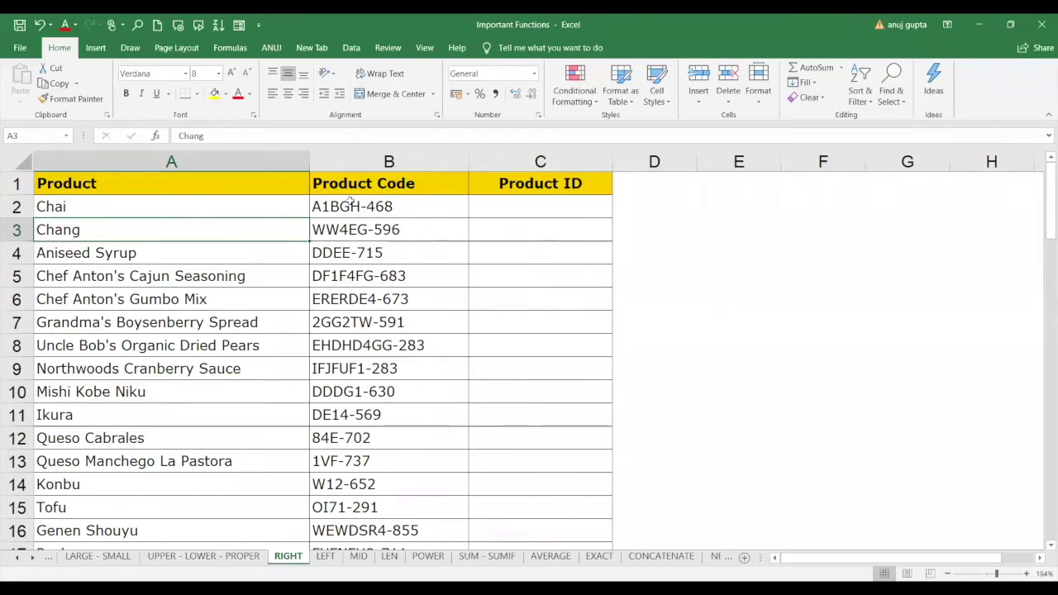
Enter =RIGHT(B2,3) in C2 to return Product ID 468 from code A1BGH-468.
click(397, 207)
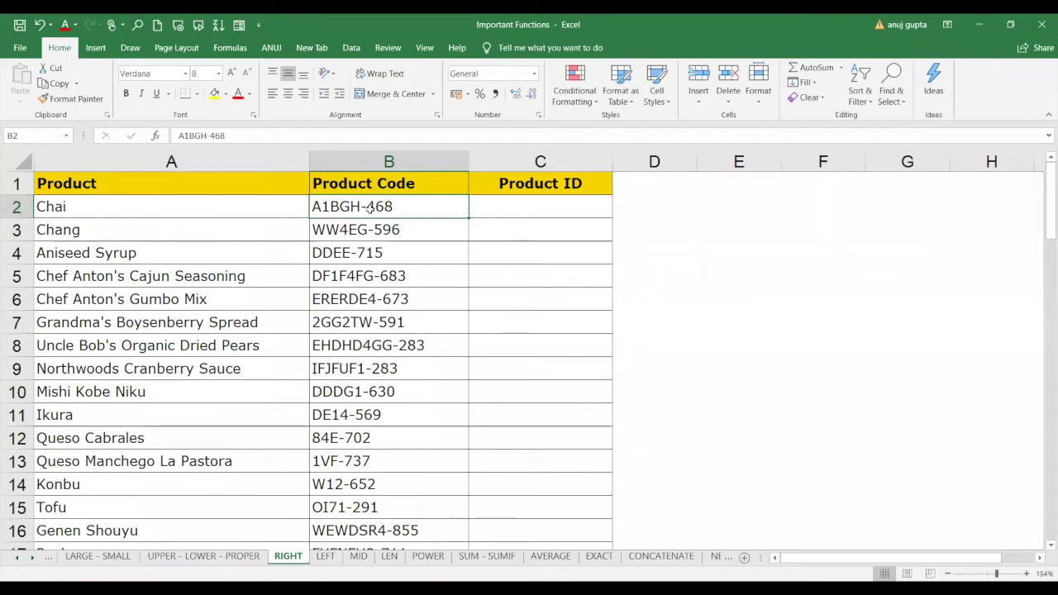
click(499, 208)
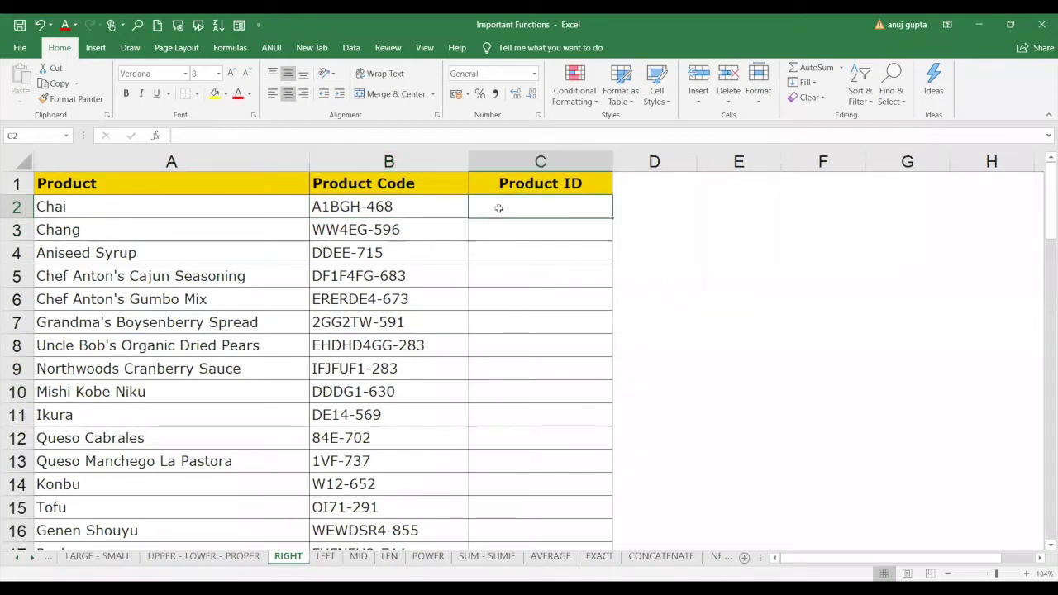
text(=)
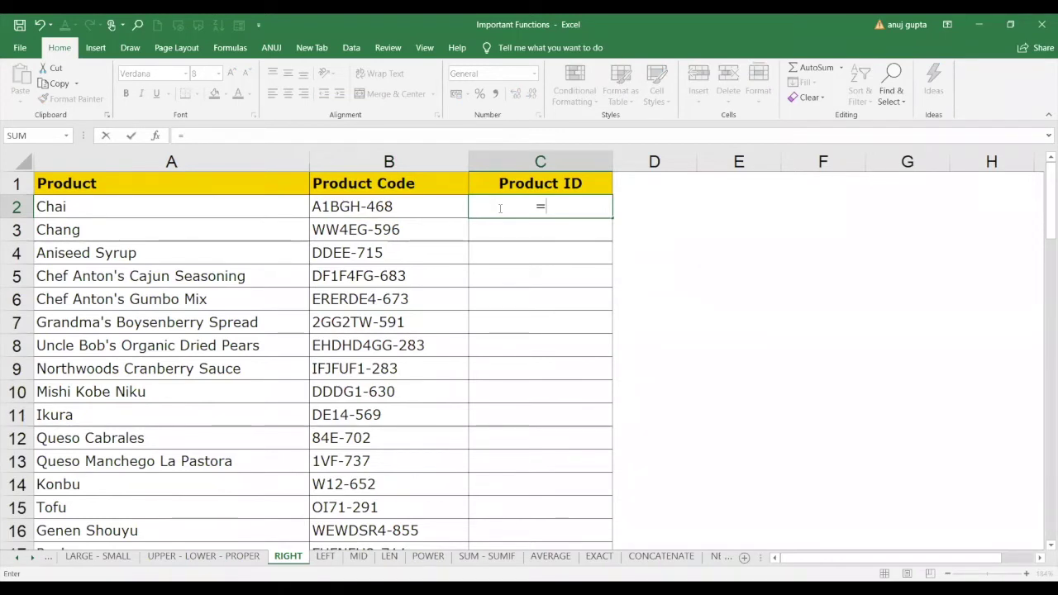
text(righ)
key(Tab)
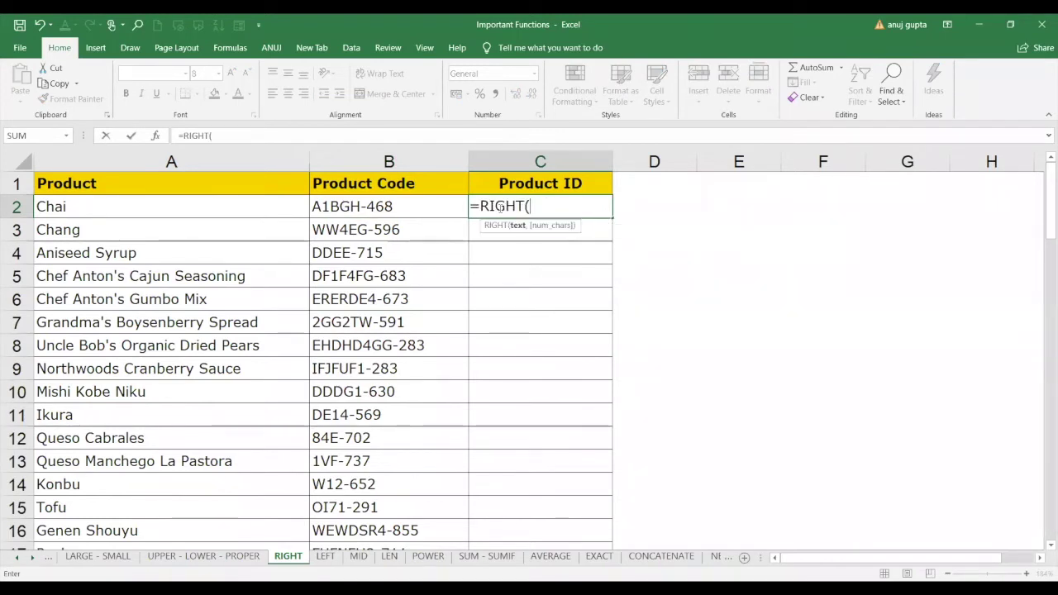
click(420, 207)
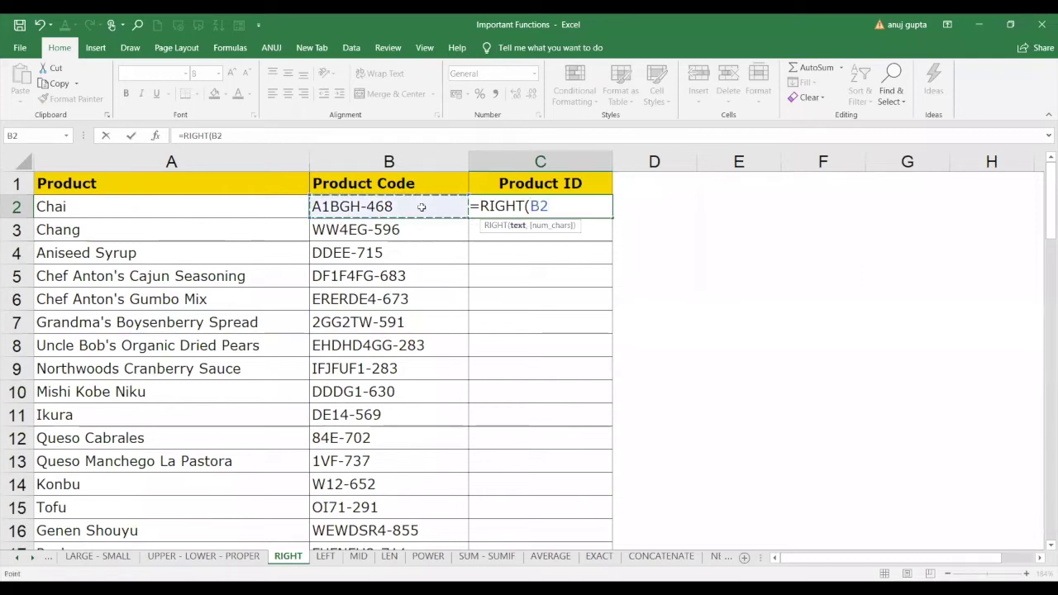
text(,)
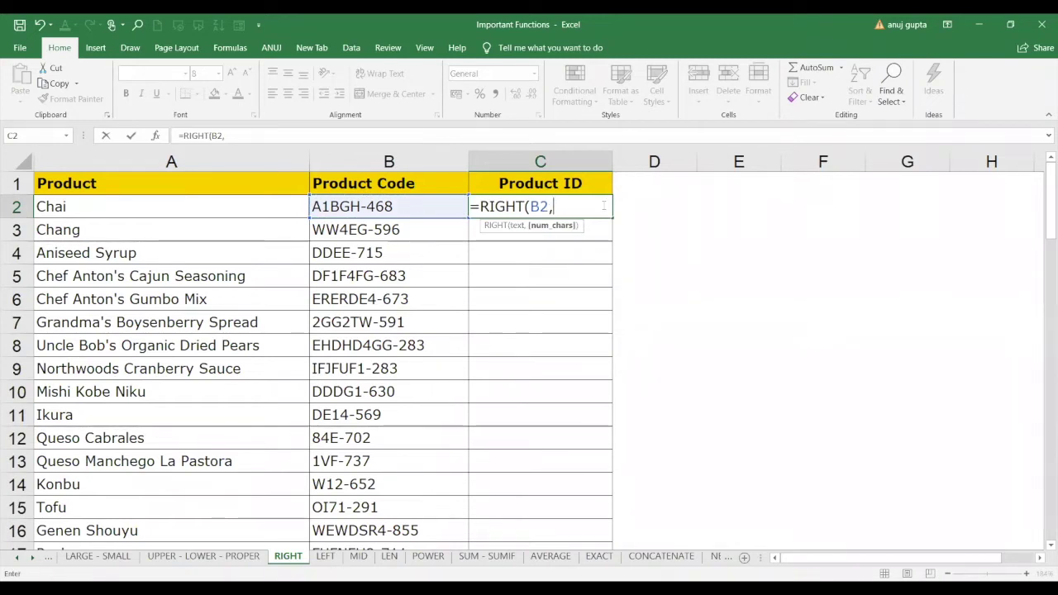
text(3)
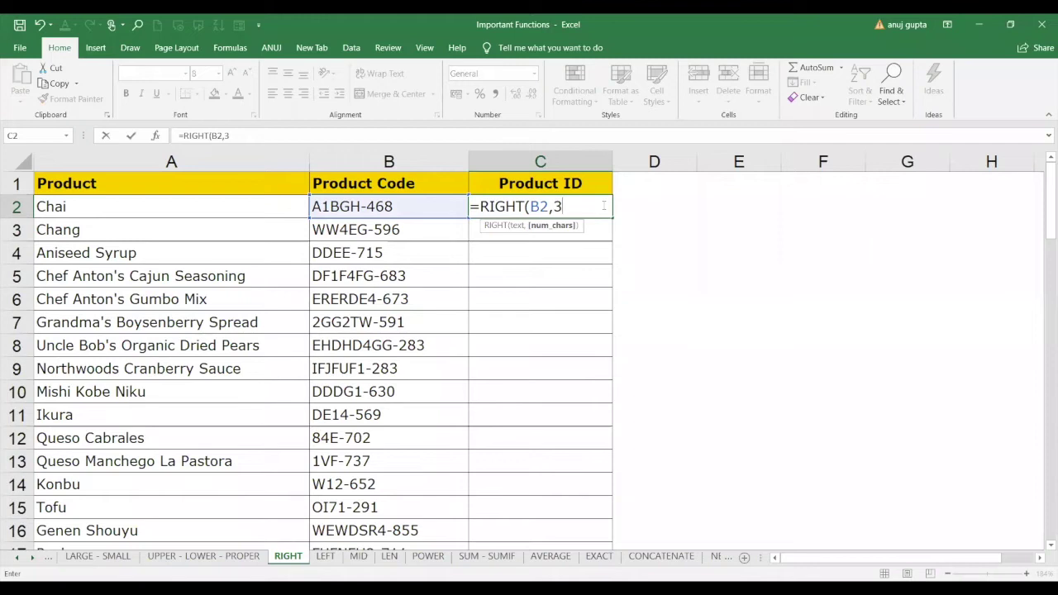
text())
key(Return)
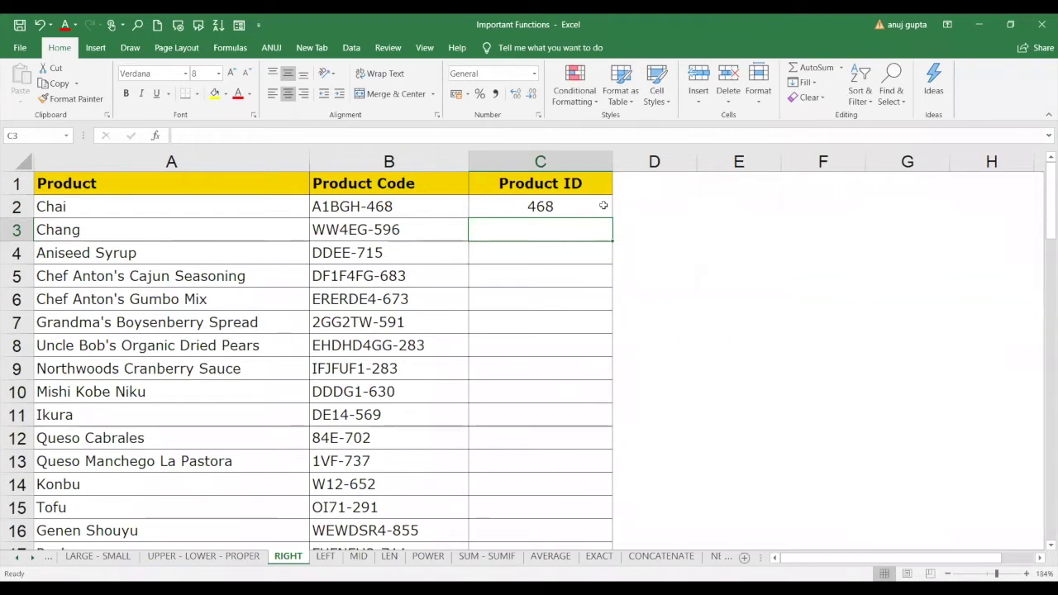
click(603, 205)
Copy the RIGHT formula down column C, giving IDs such as 596, 715 and 855.
double_click(613, 216)
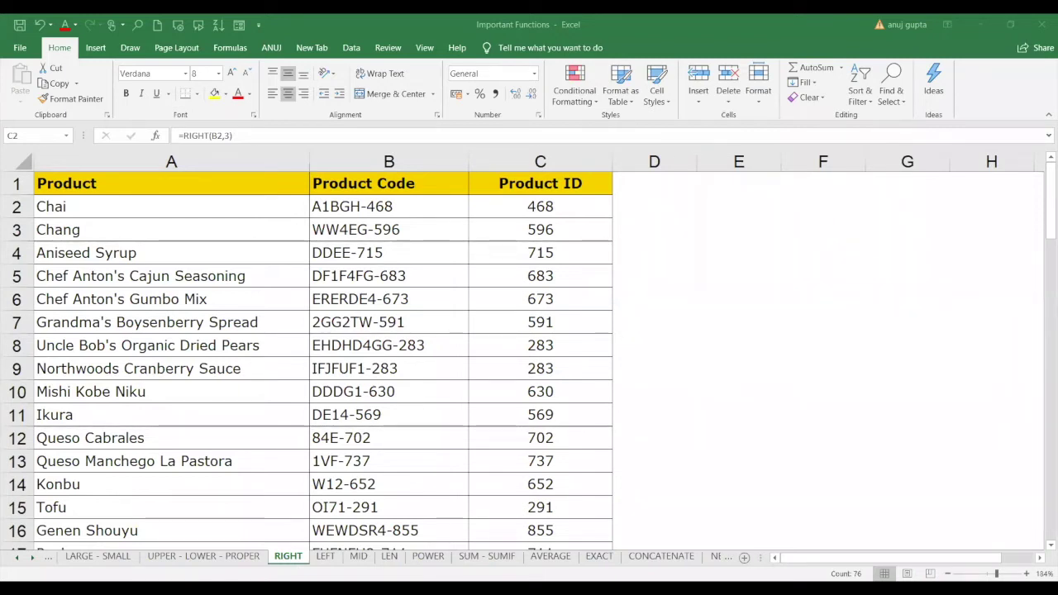
click(389, 570)
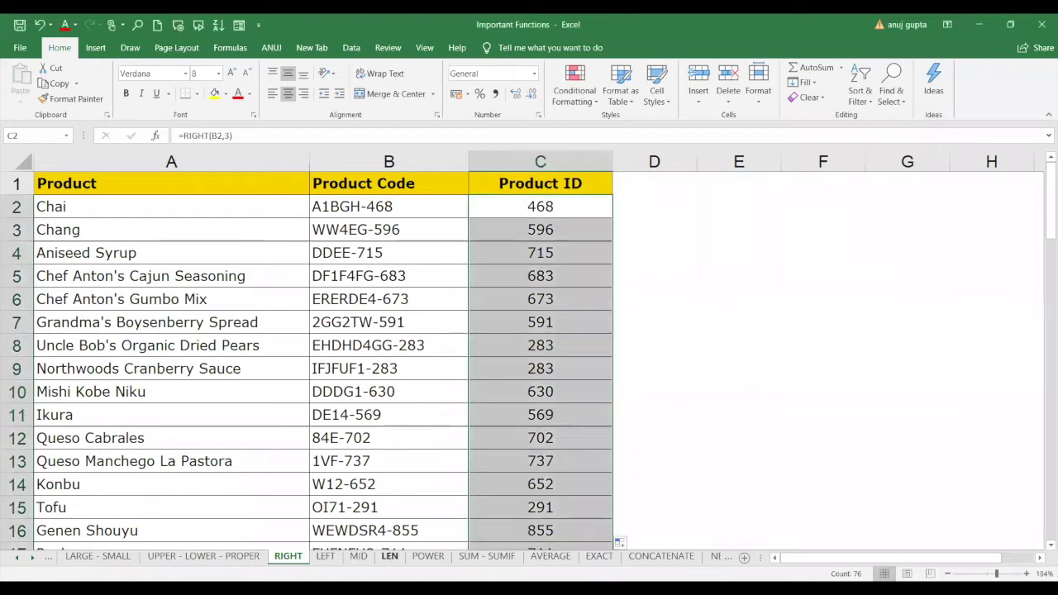
On the LEFT sheet, enter =LEFT(B2,3) in C2 to get 466 from code 466#A1BGH.
click(325, 558)
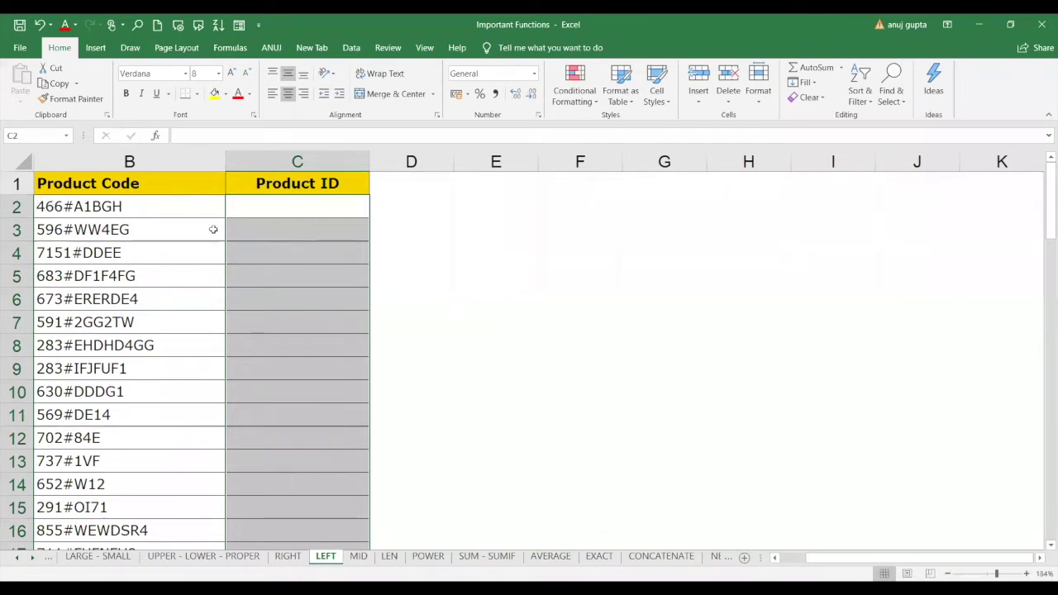
click(291, 207)
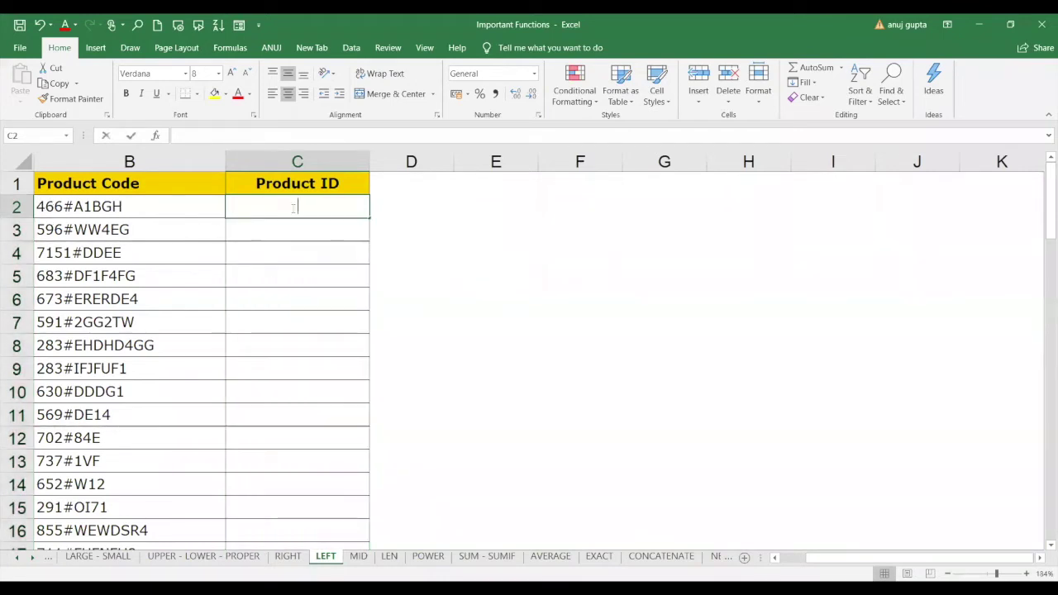
text(=)
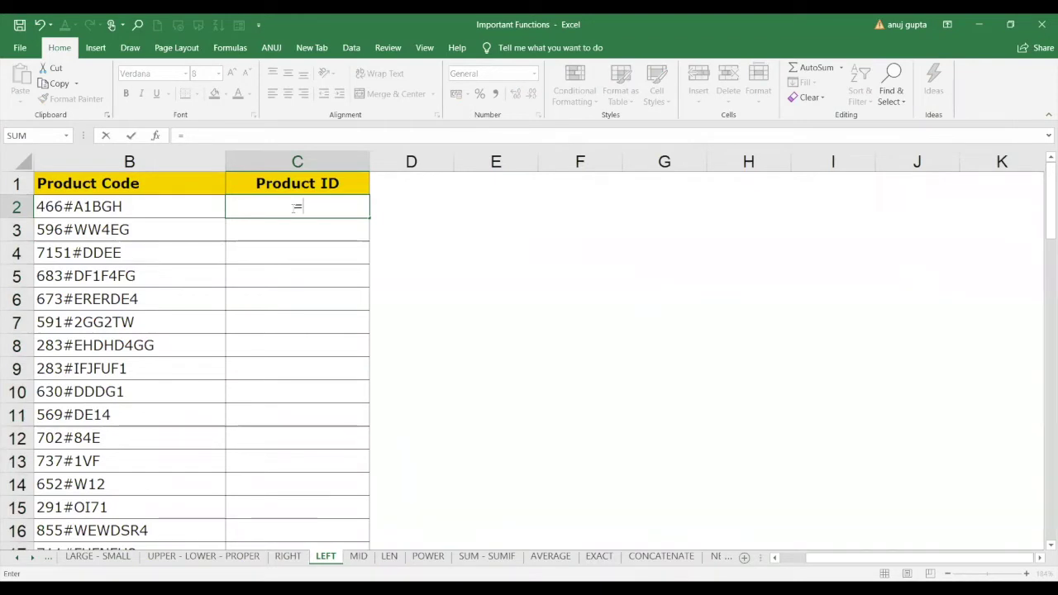
text(left)
key(Tab)
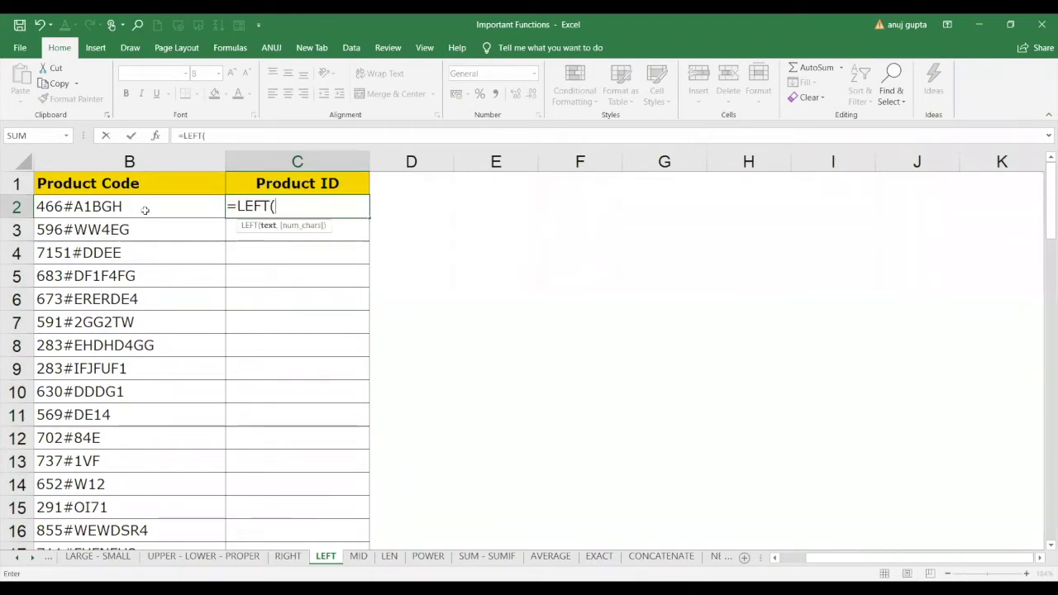
click(145, 210)
text(,3))
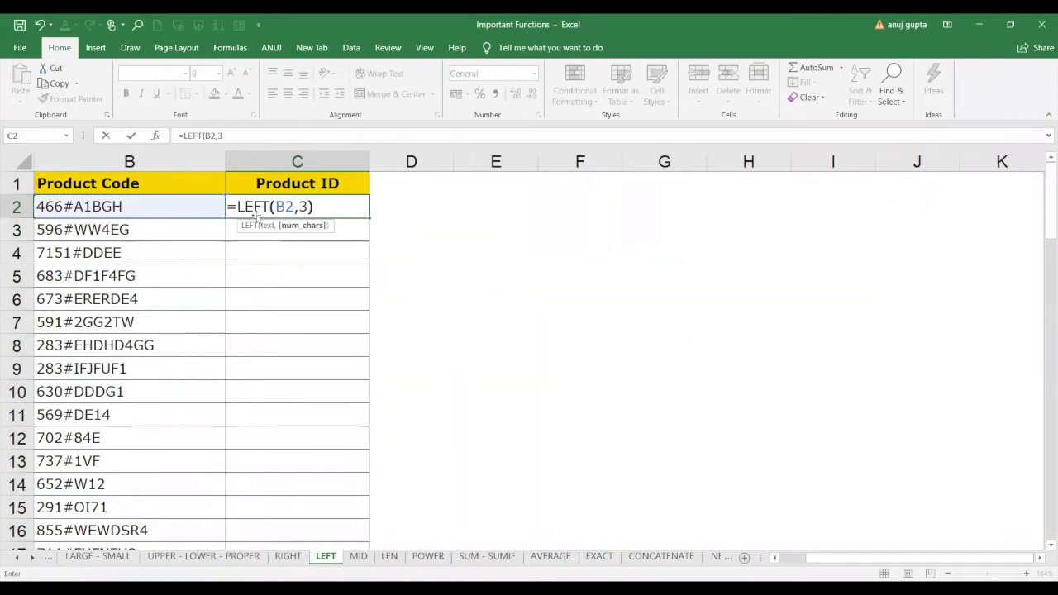
key(Return)
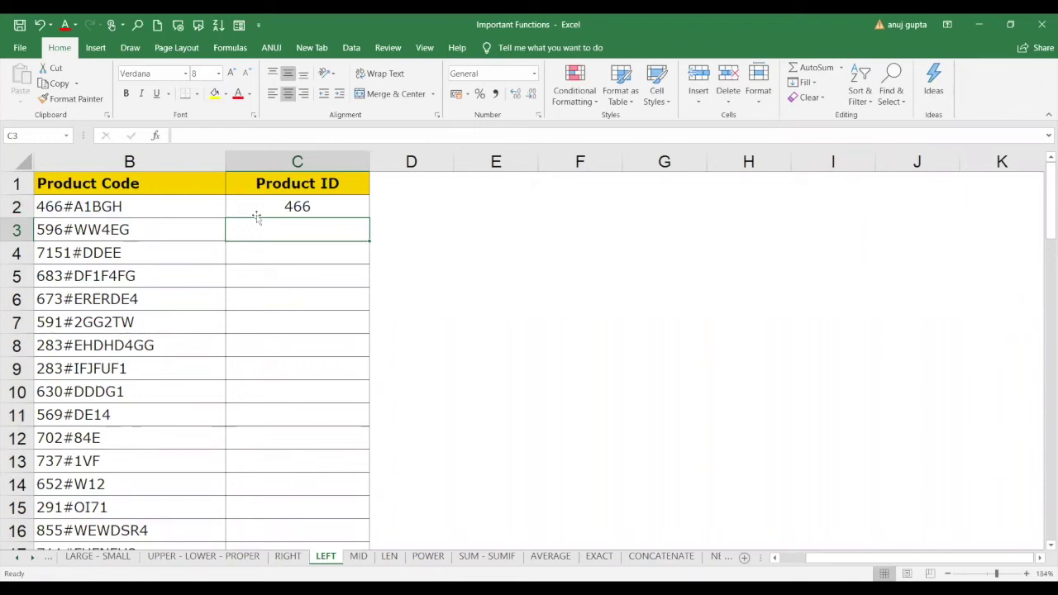
click(363, 208)
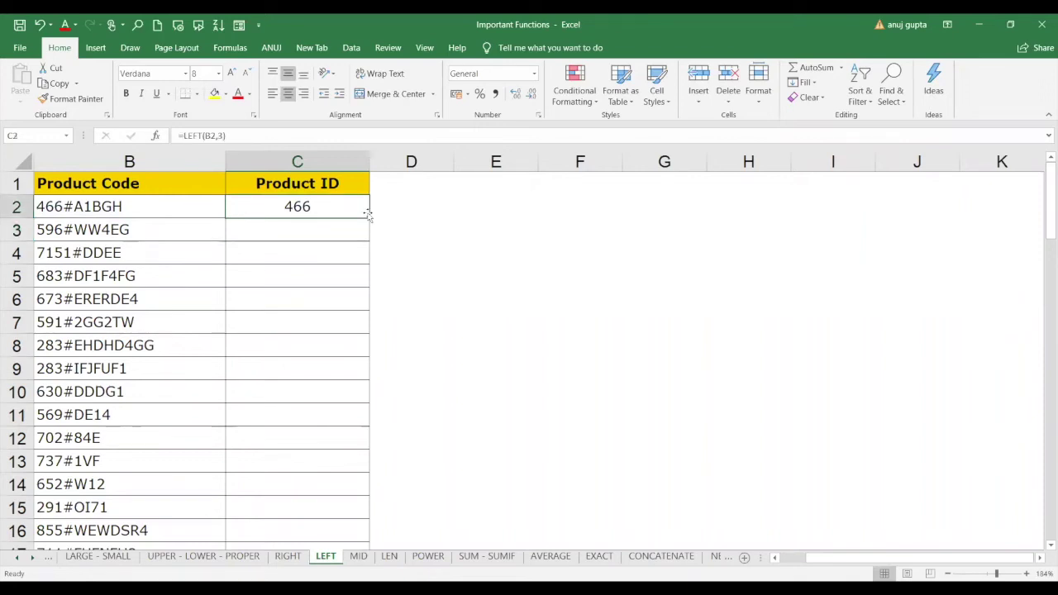
Copy the =LEFT(B2,3) formula down the entire Product ID column C.
double_click(369, 218)
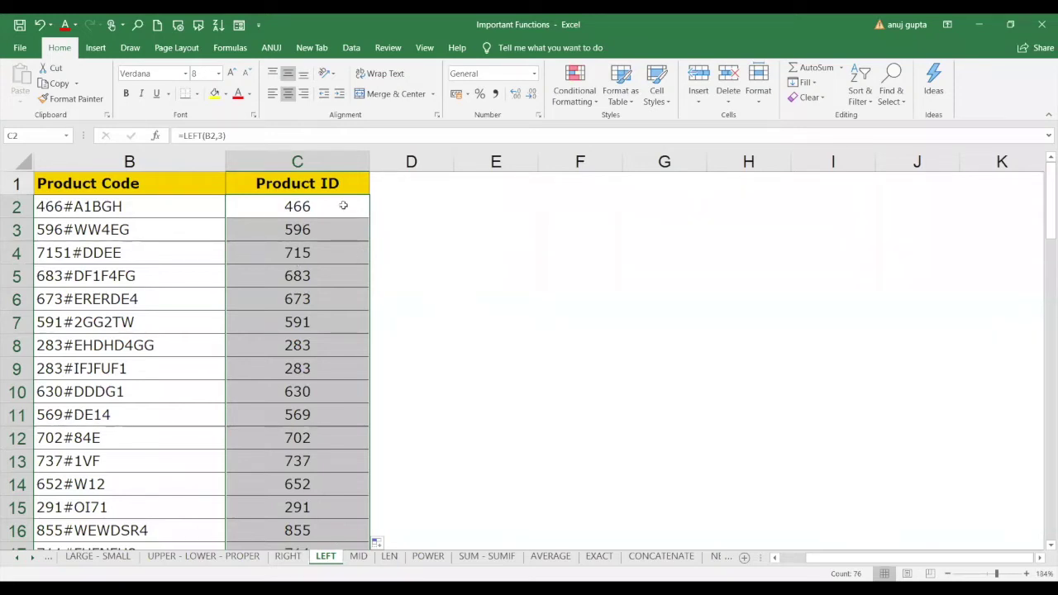
Rewrite C2 as =LEFT(B2,4) so it returns 466# with the hash.
click(343, 205)
text(=)
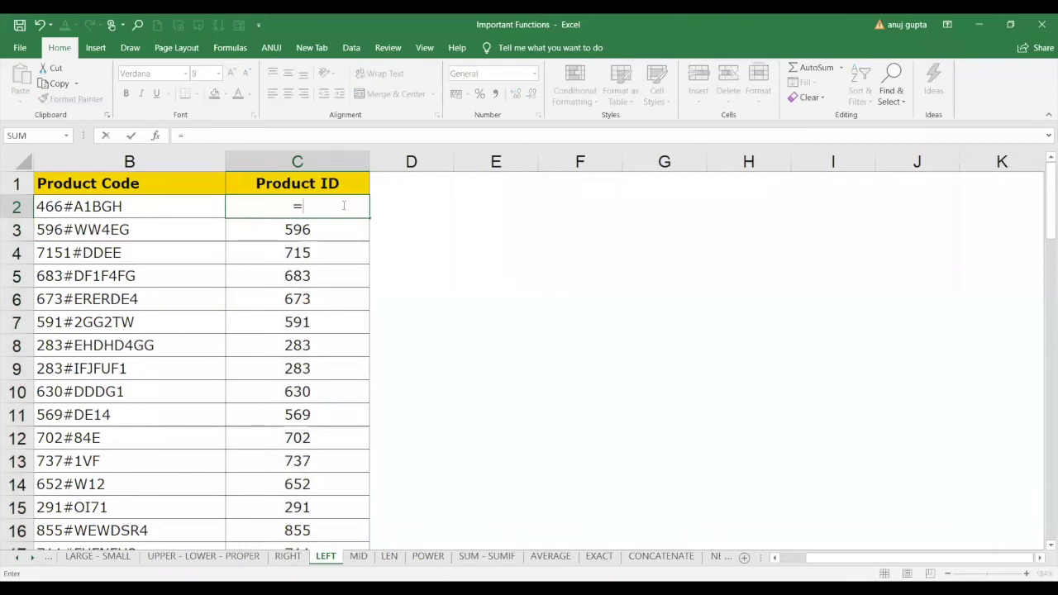
text(left)
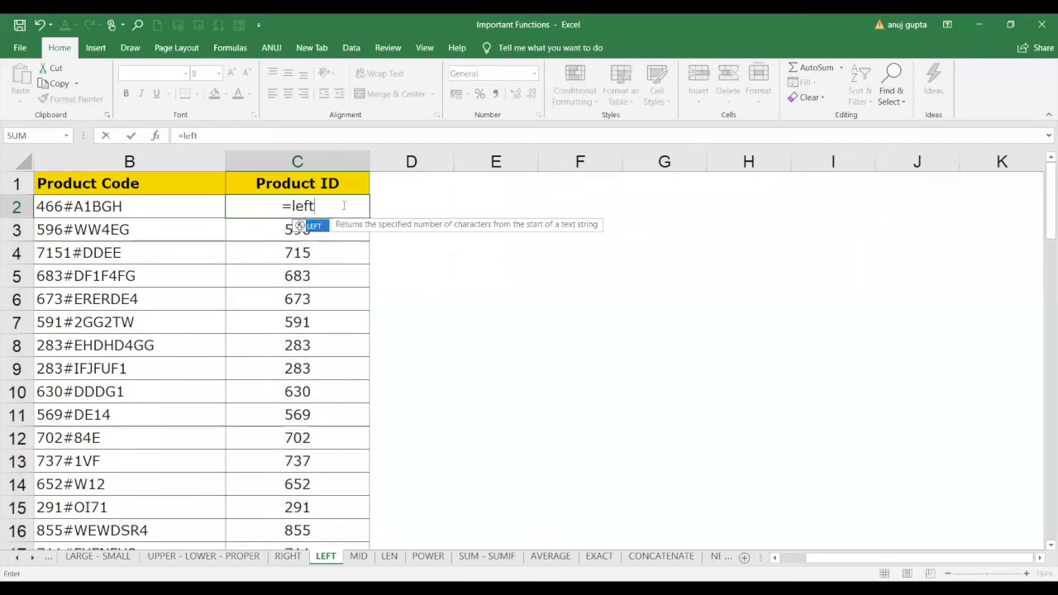
text(()
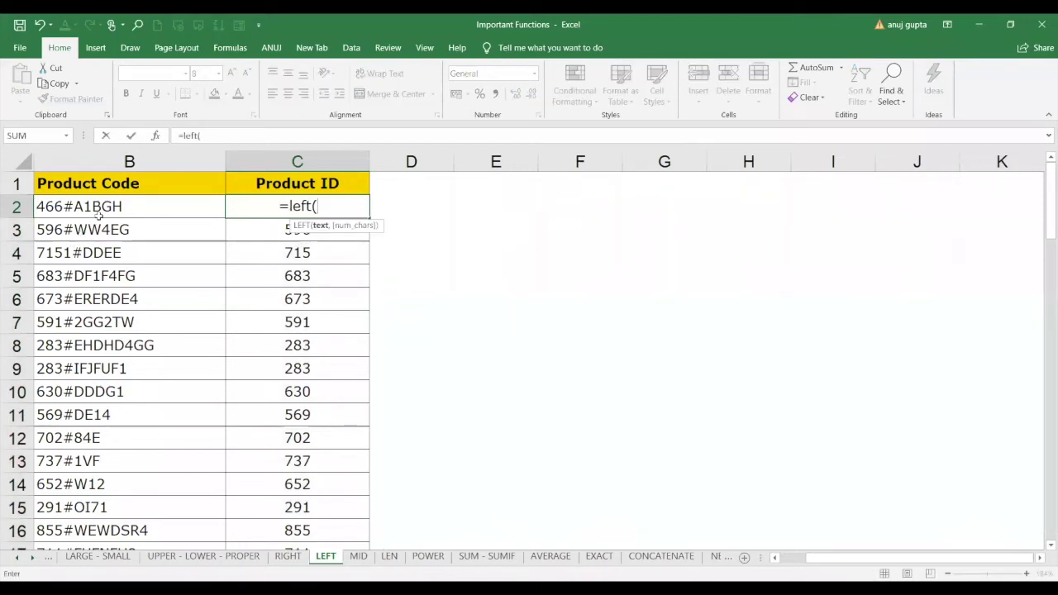
click(99, 217)
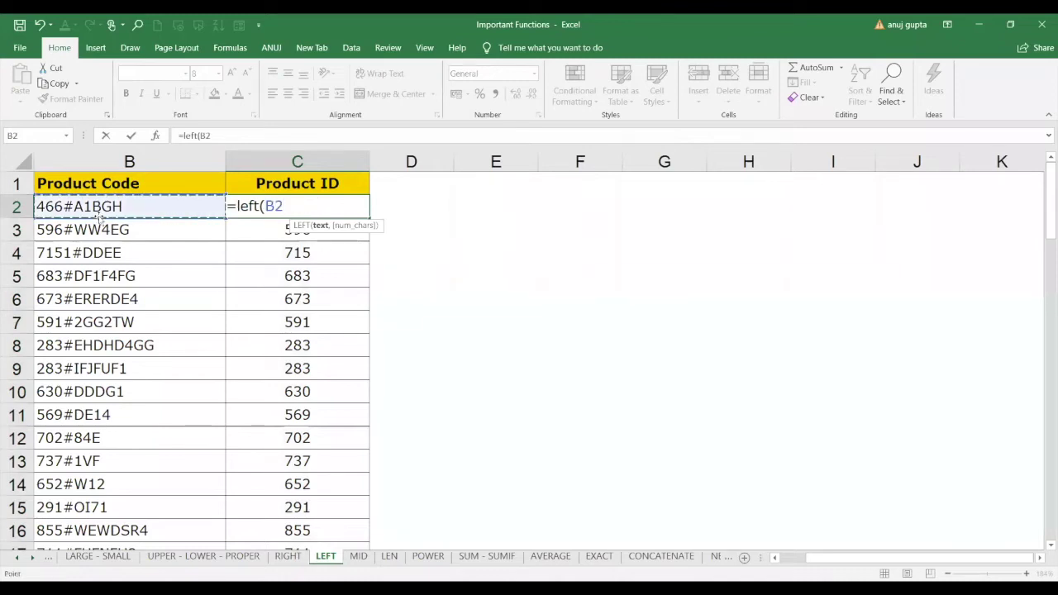
text(,4))
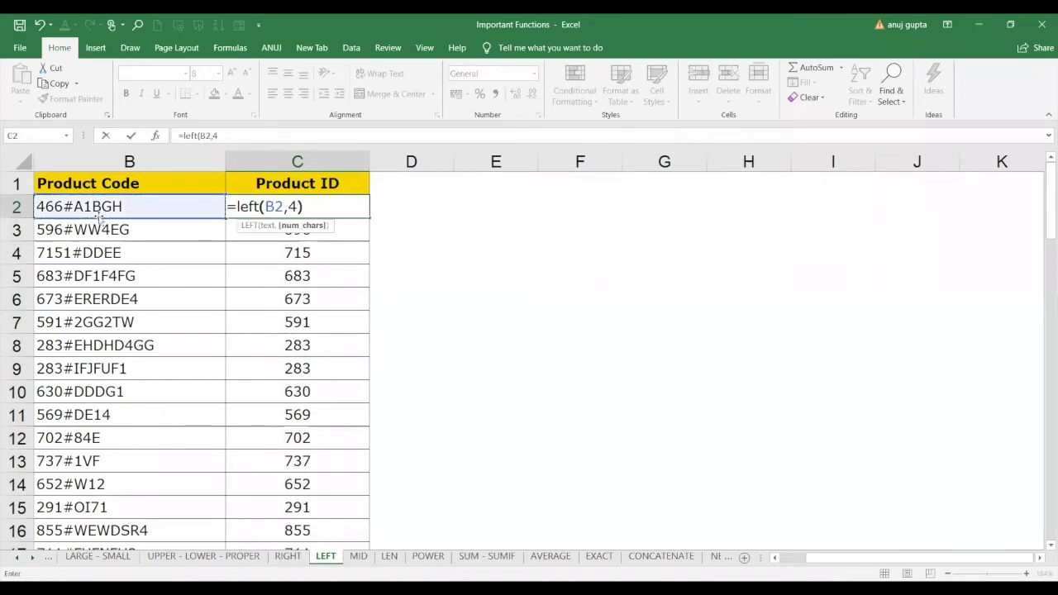
key(Return)
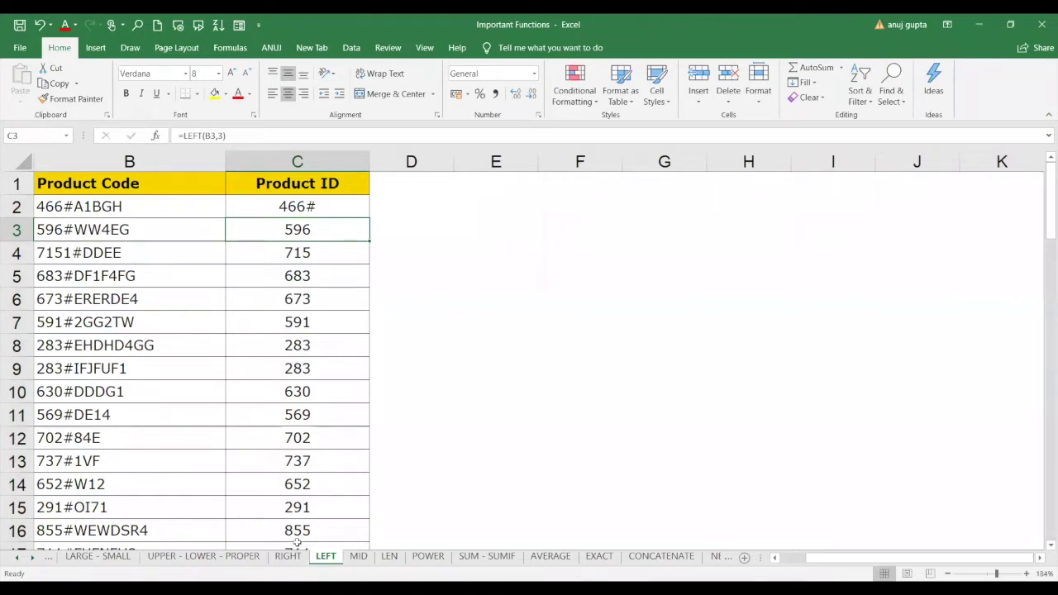
On the MID sheet, enter =MID(B2,5,3) in C2 to return 463 from DDF-463-A1B.
click(357, 556)
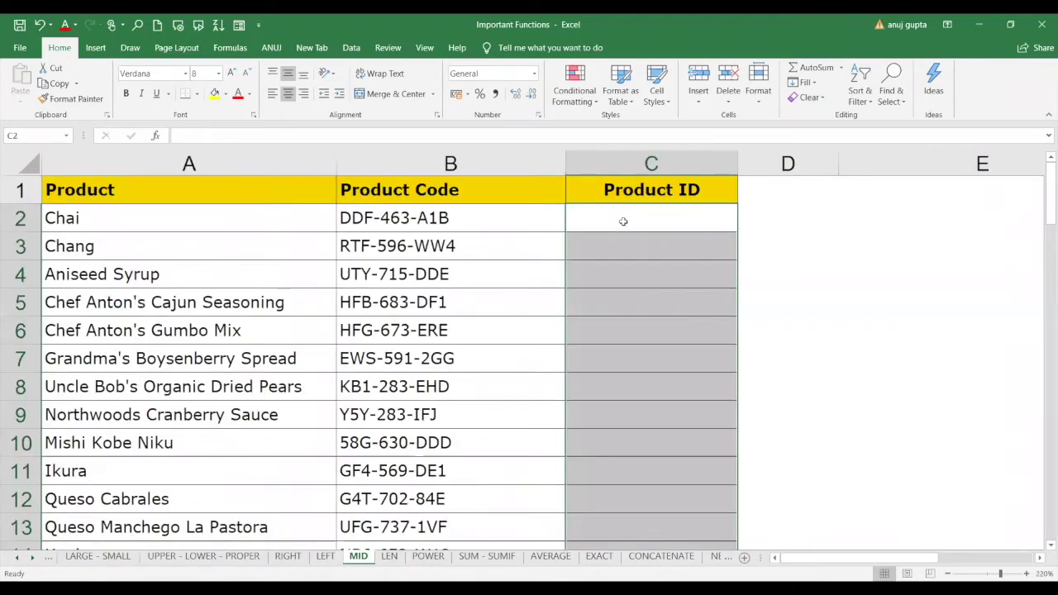
click(638, 224)
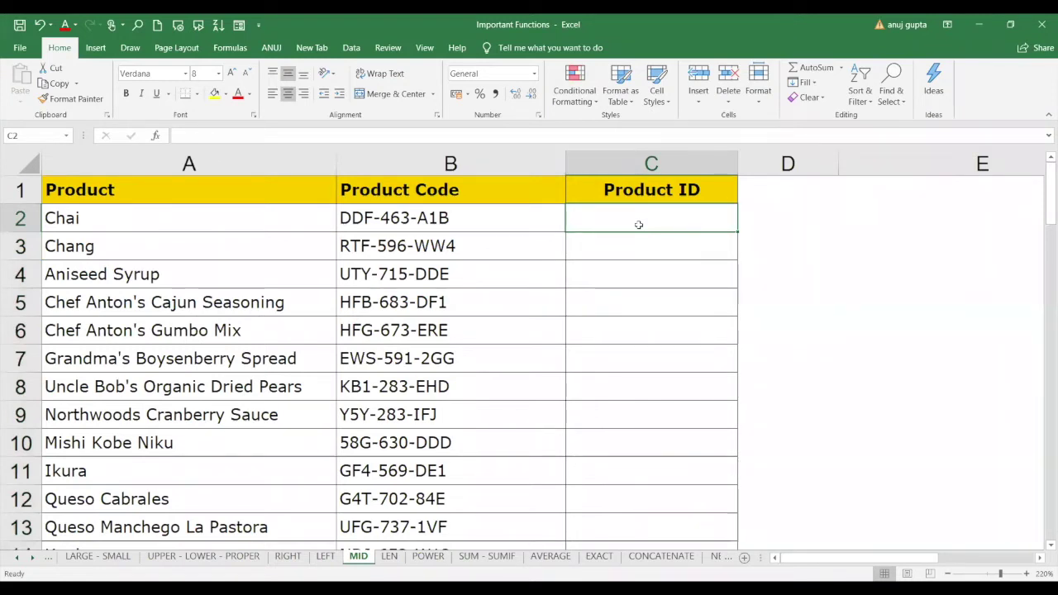
text(=)
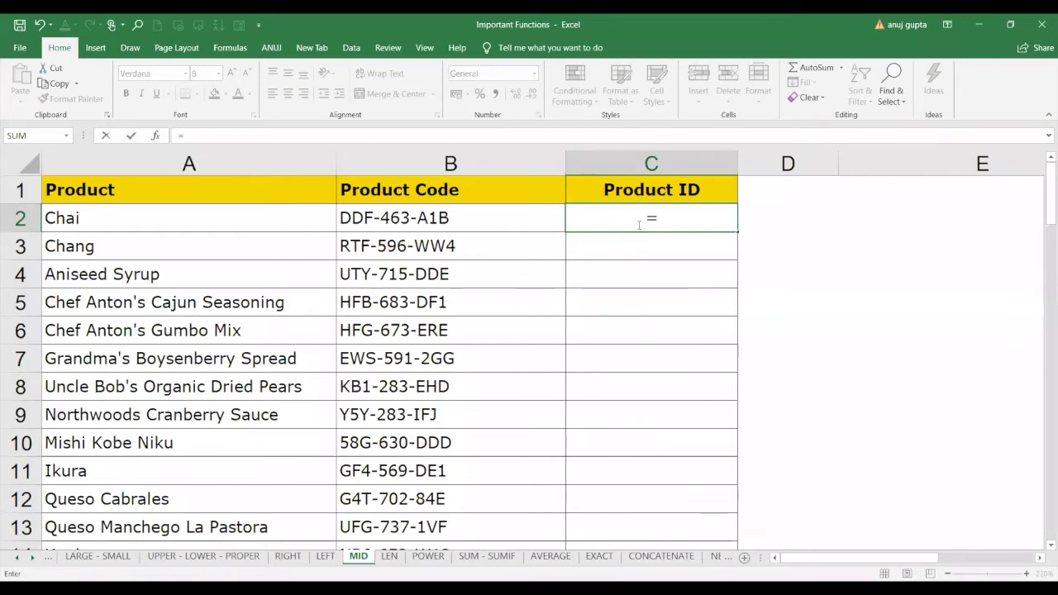
text(MID()
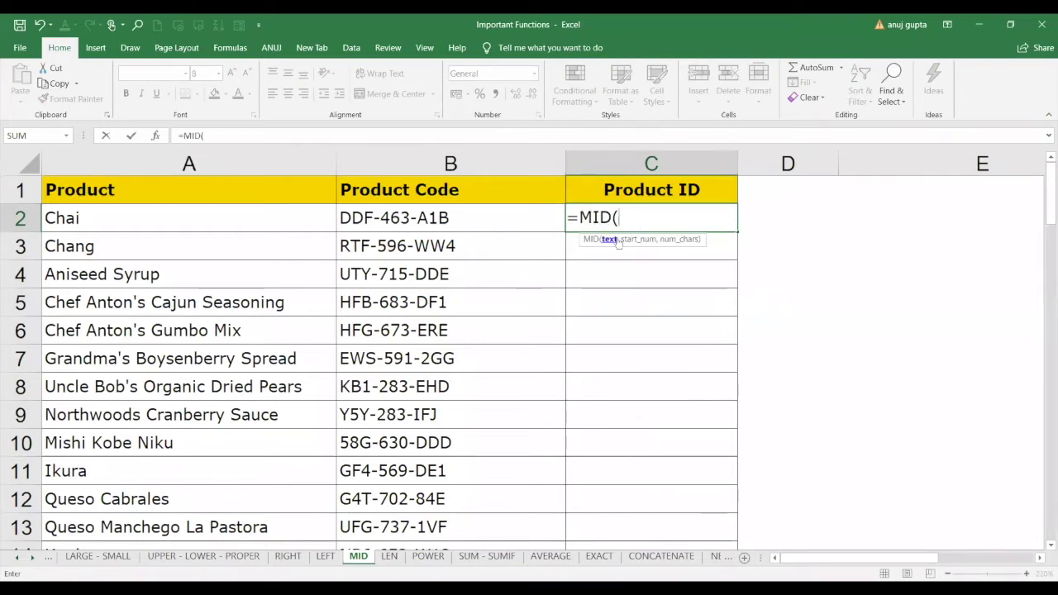
click(487, 221)
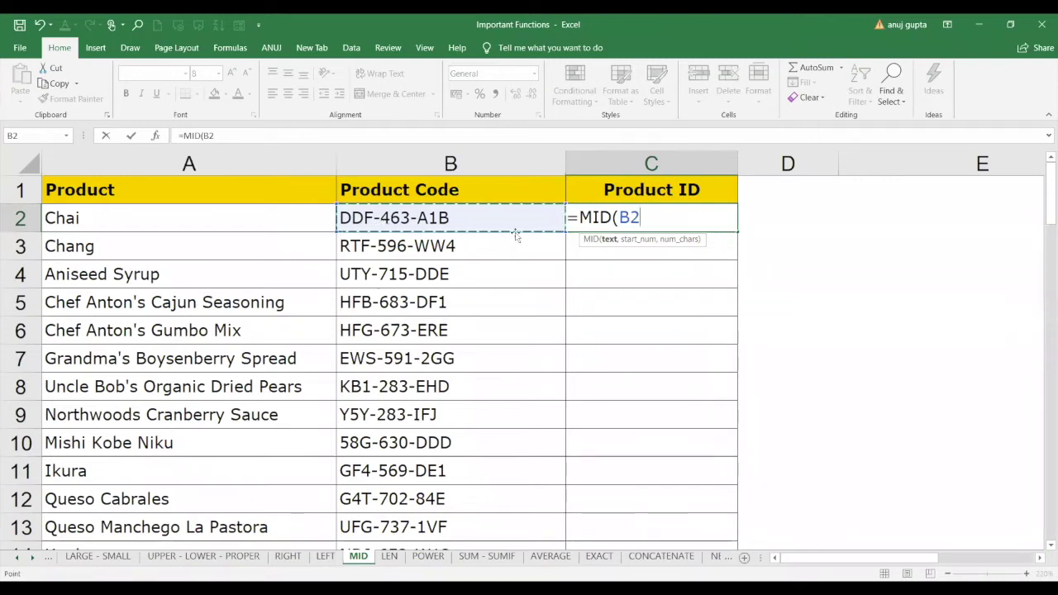
text(,5,)
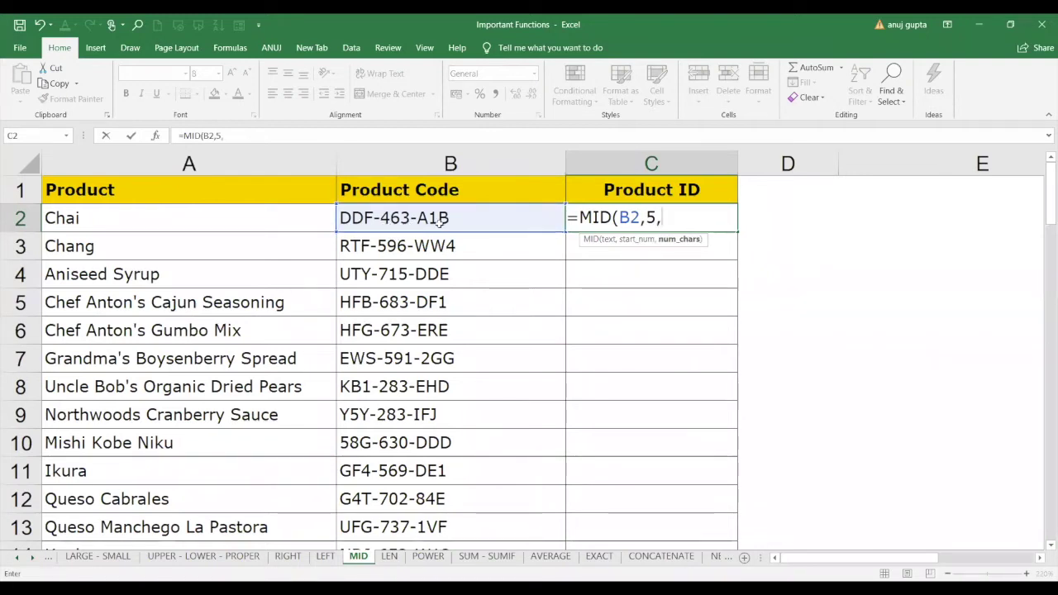
text(3))
key(Return)
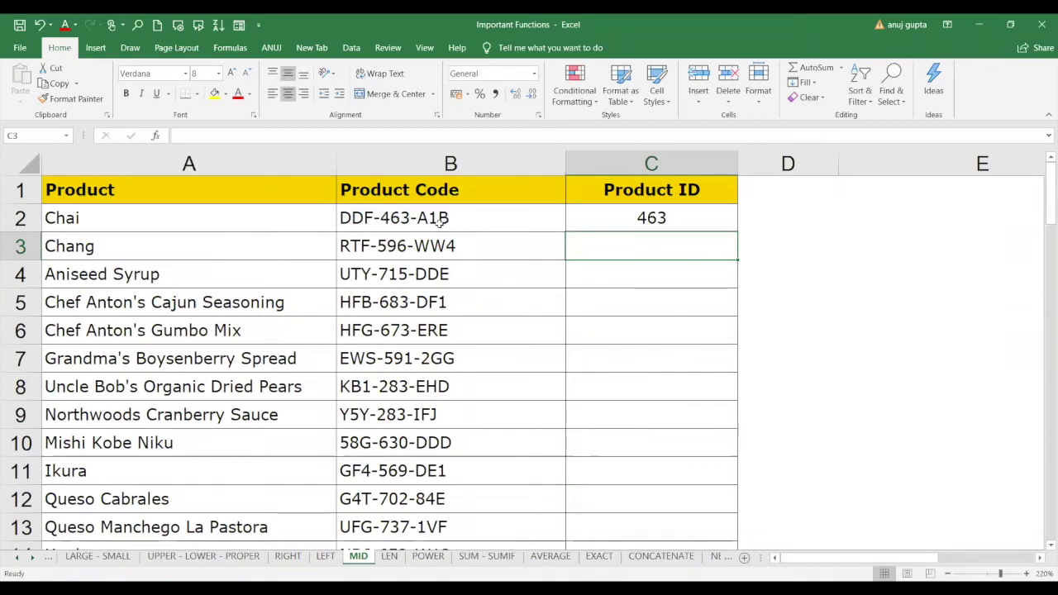
Replace C3's #NAME? error with =MID(B3,5,3), returning 596 from code RTF-596-WW4.
text(=)
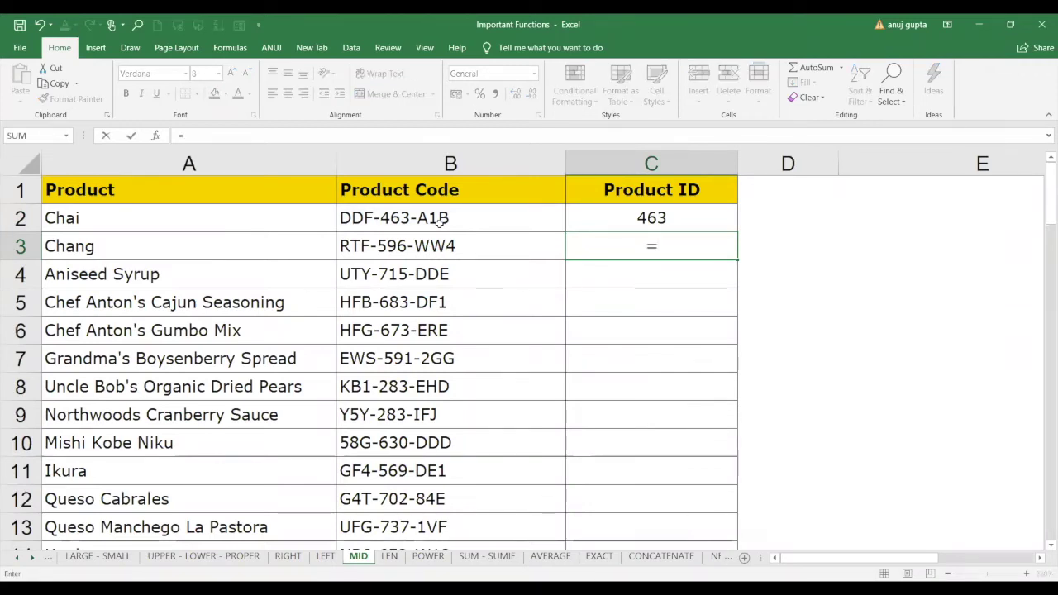
text(mid)
click(381, 252)
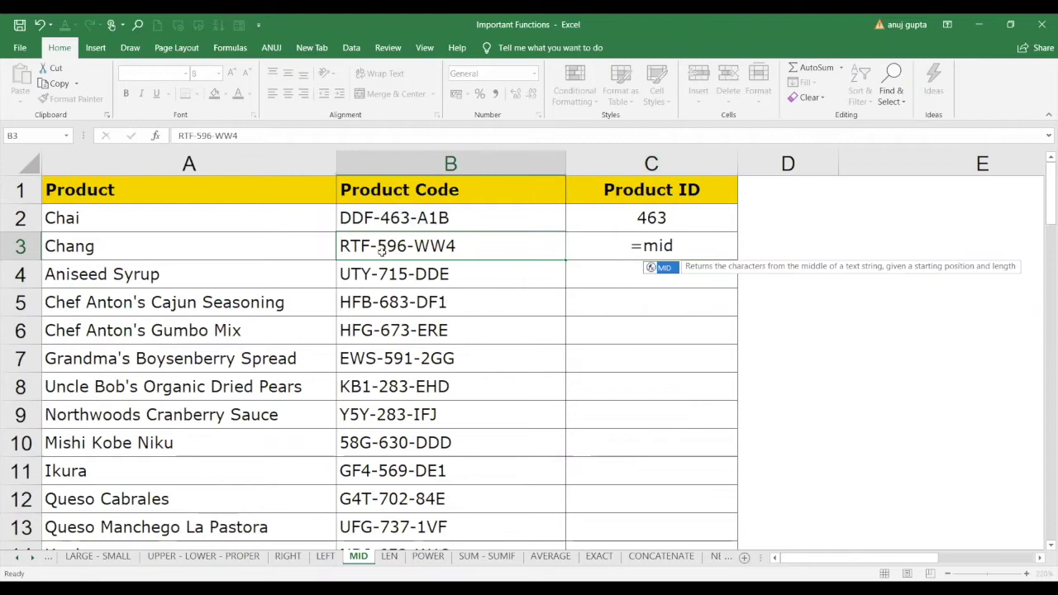
click(645, 246)
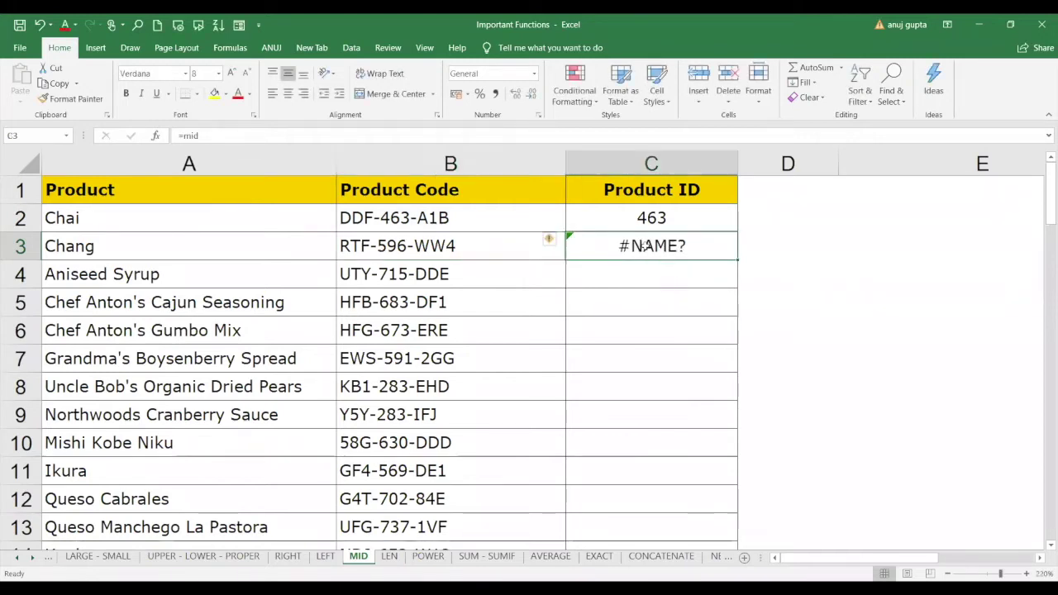
key(Delete)
text(=)
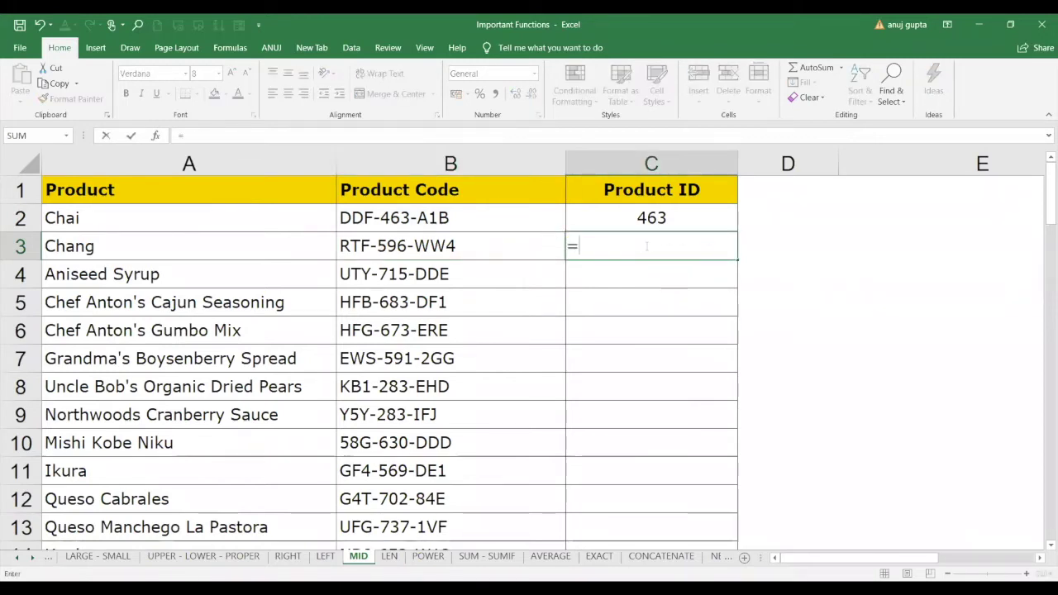
text(mid)
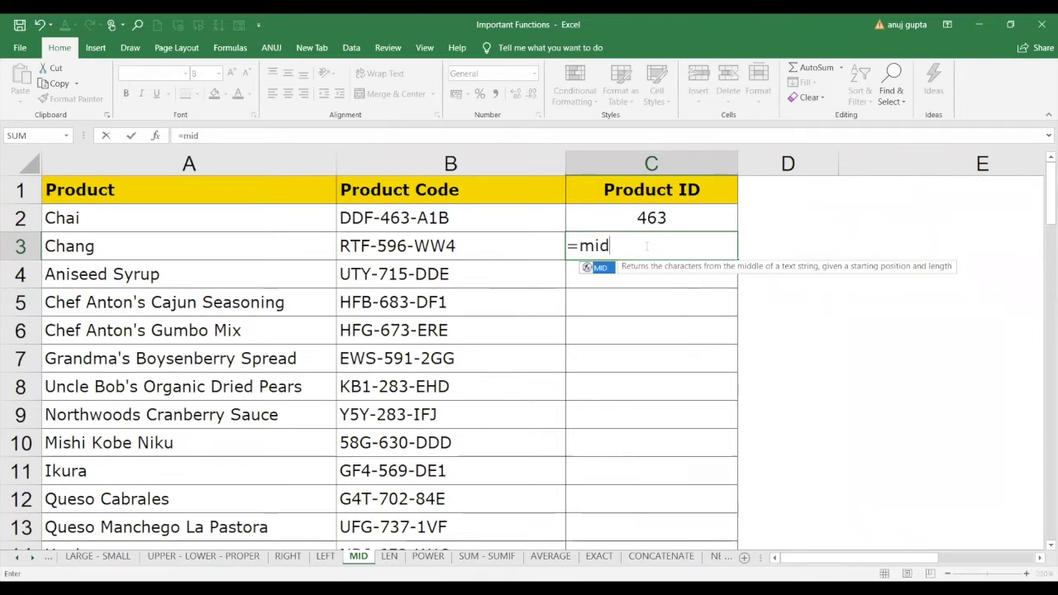
text(()
click(502, 245)
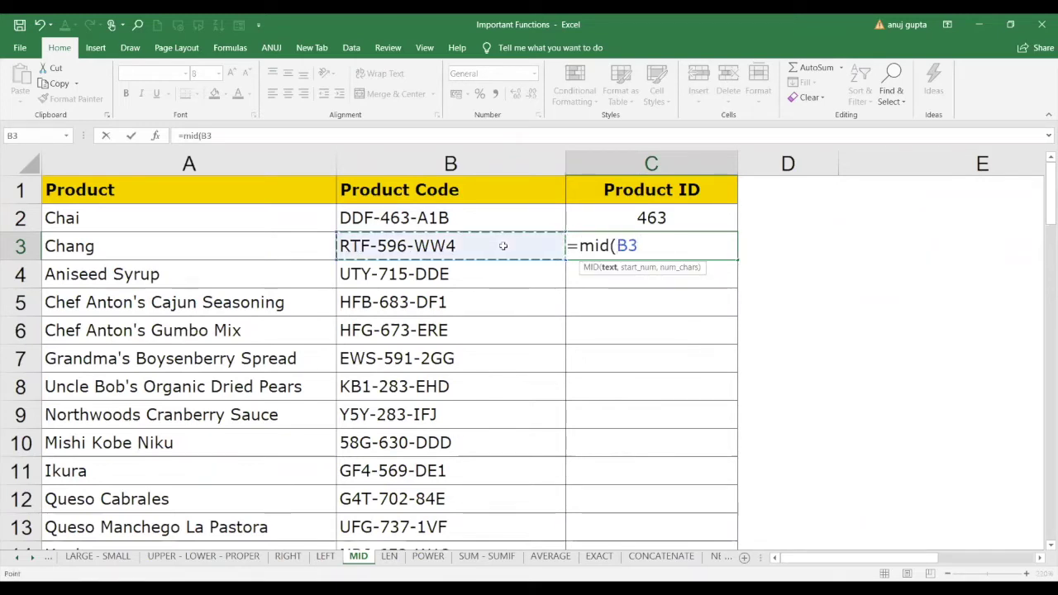
text(,)
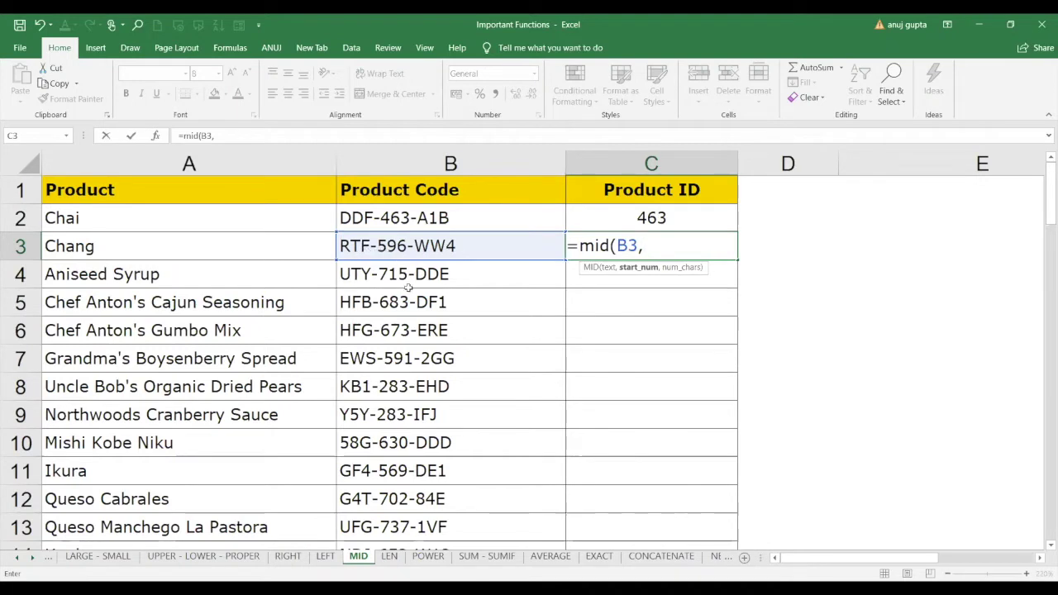
text(5,)
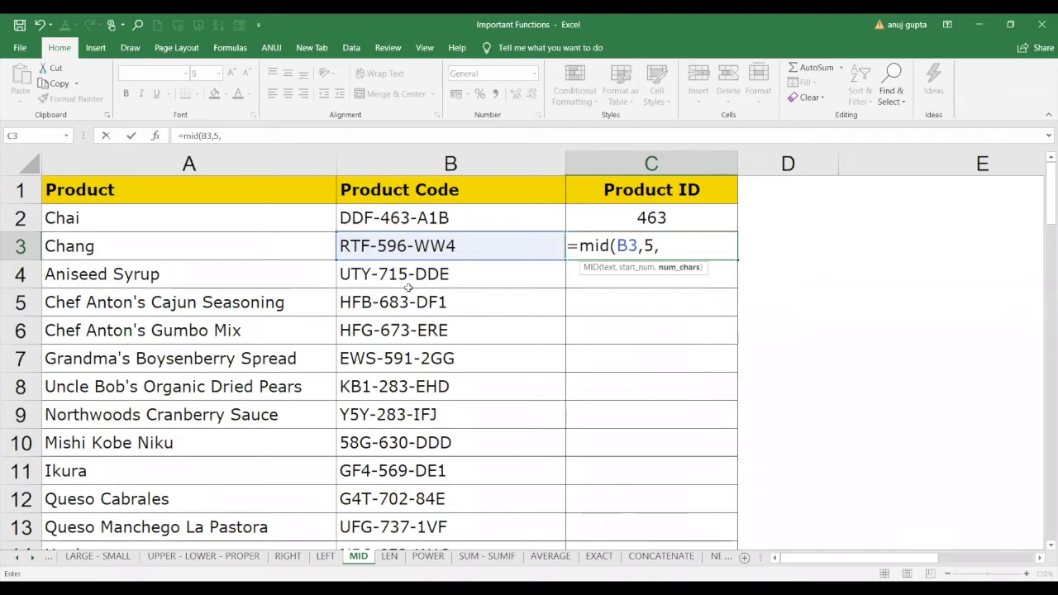
text(3))
key(Return)
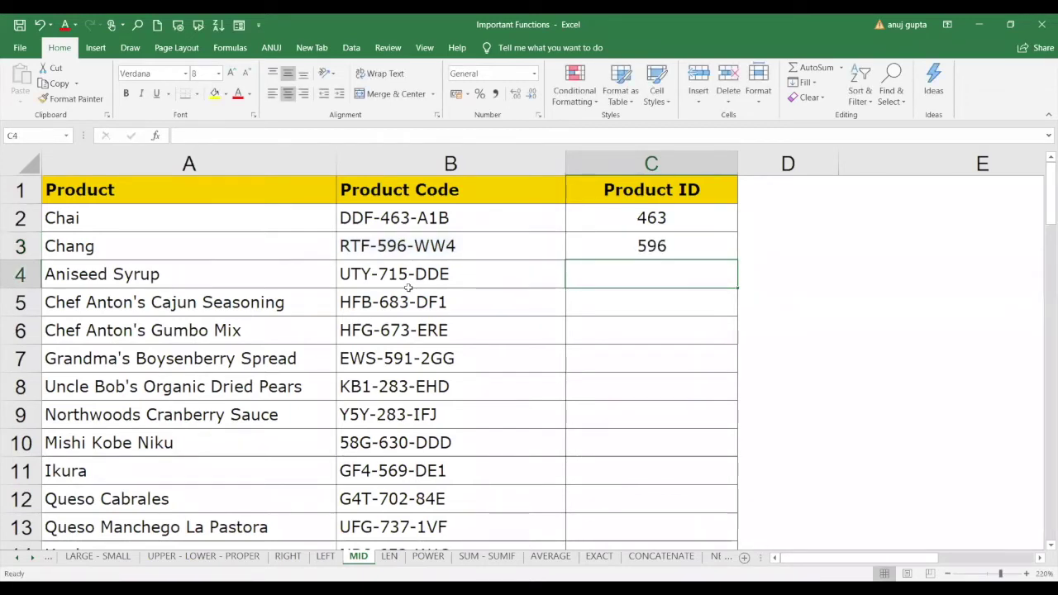
Copy the MID formula from C3 down the whole Product ID column.
click(726, 251)
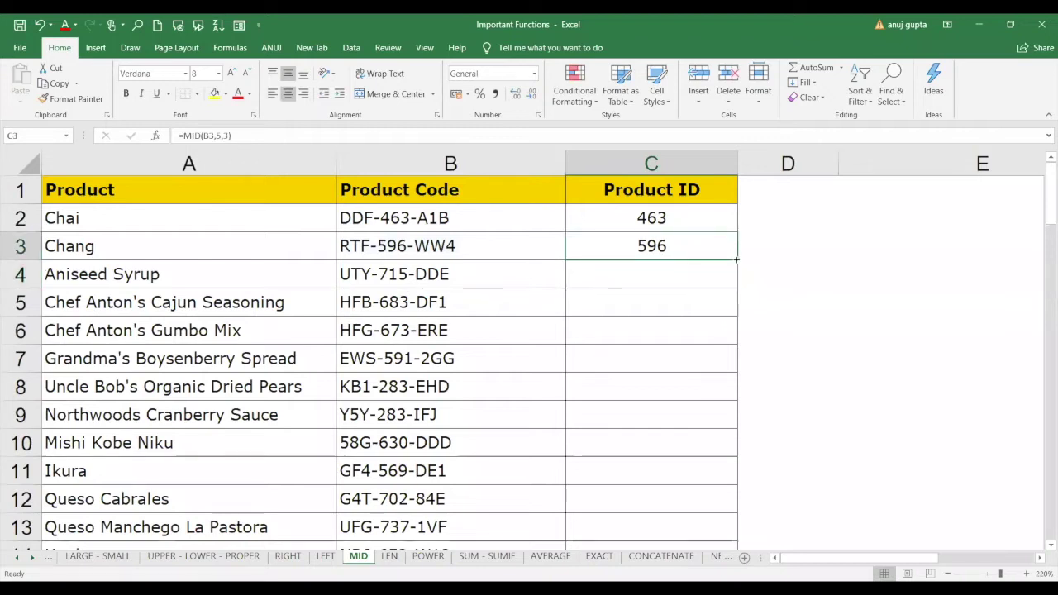
double_click(736, 260)
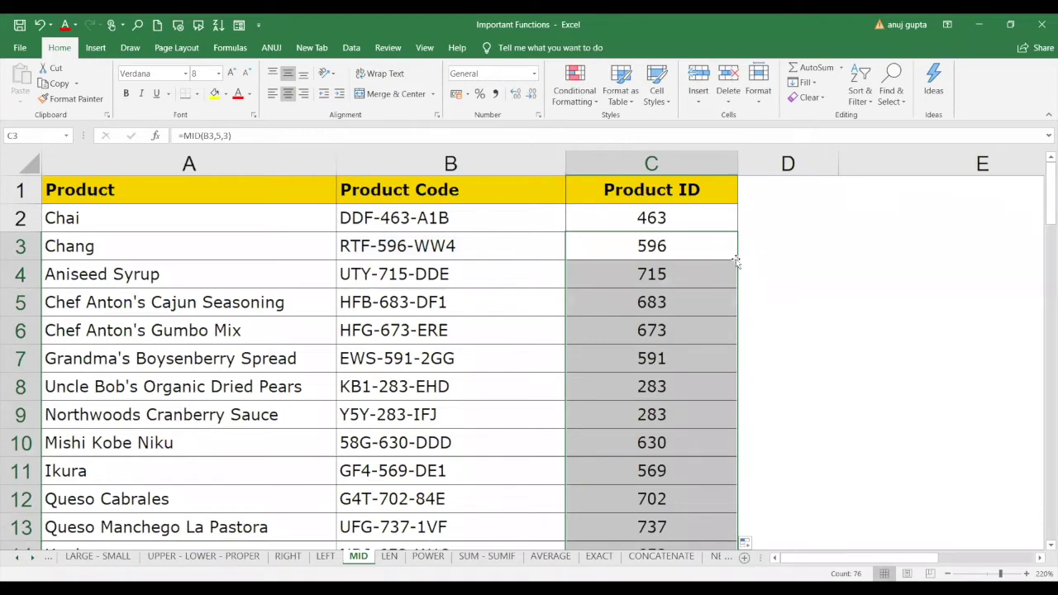
key(F3)
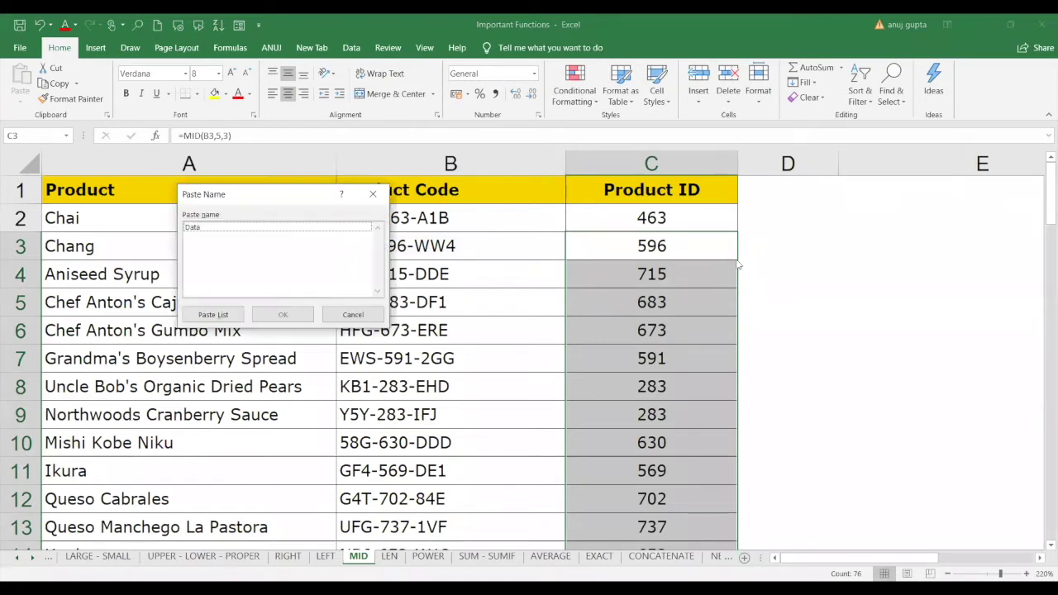
click(373, 193)
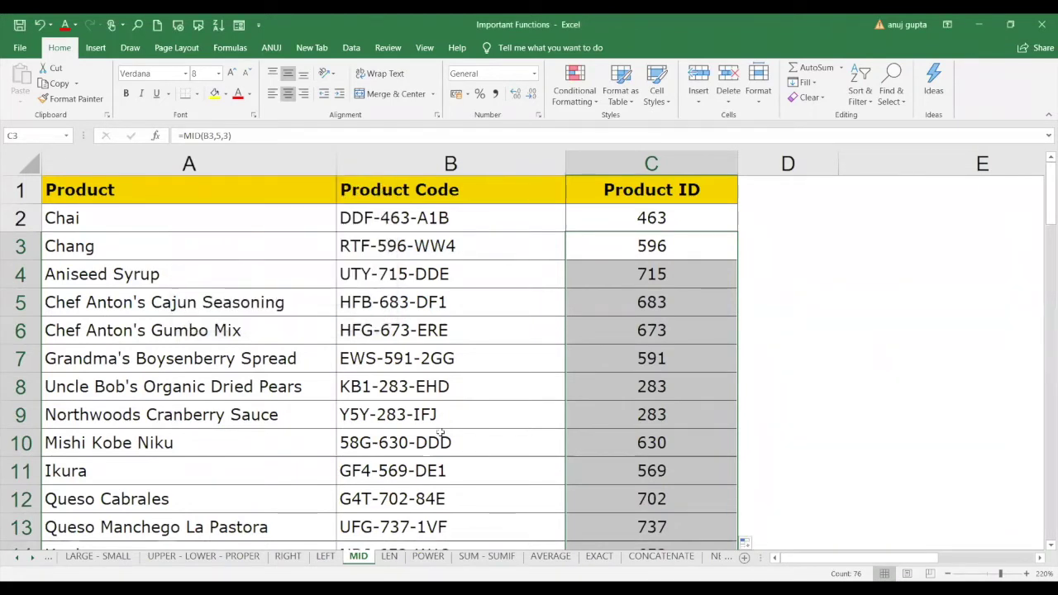
Clear the Product ID in row 76 and inspect the formula behind row 74's ID.
scroll(441, 432, down, 20)
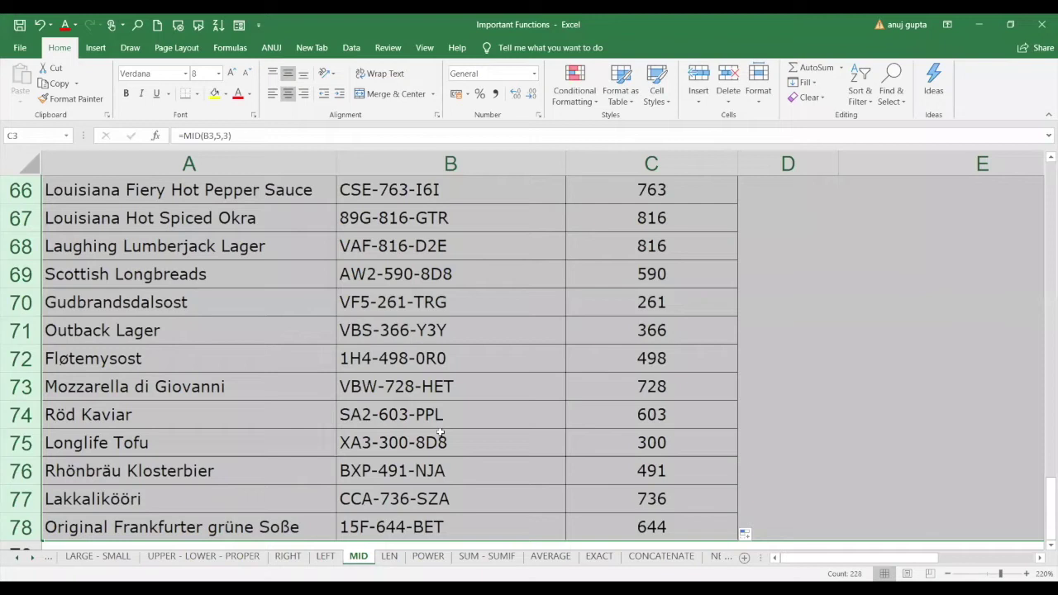
click(504, 467)
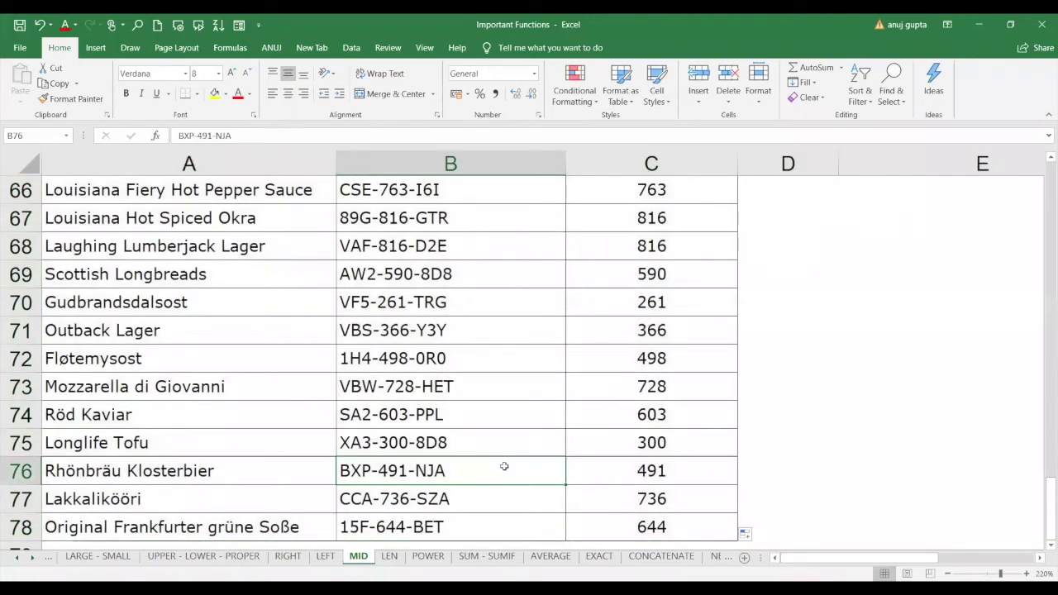
key(ctrl+space)
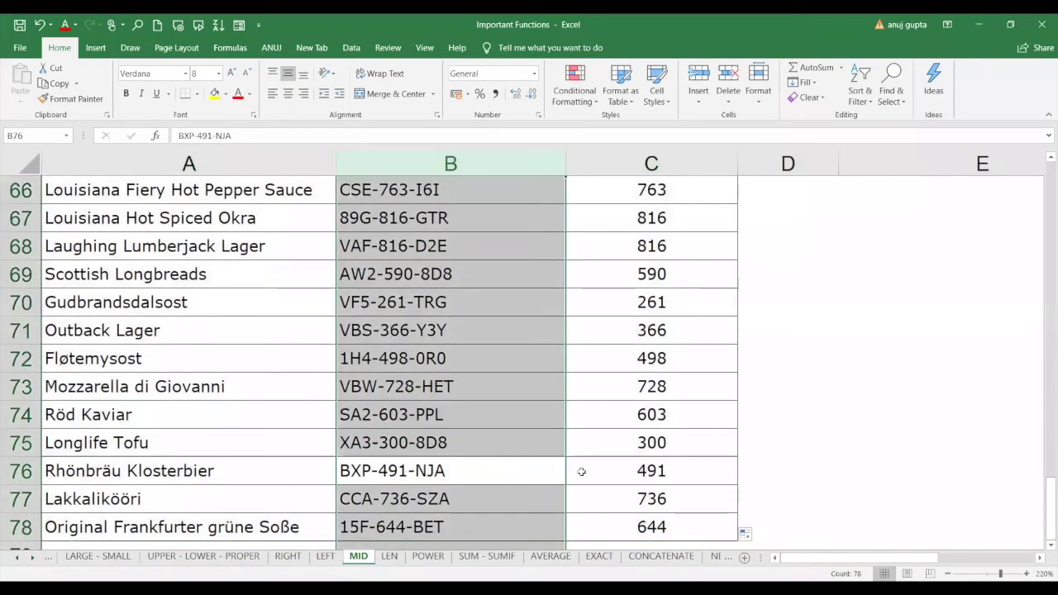
click(594, 469)
key(BackSpace)
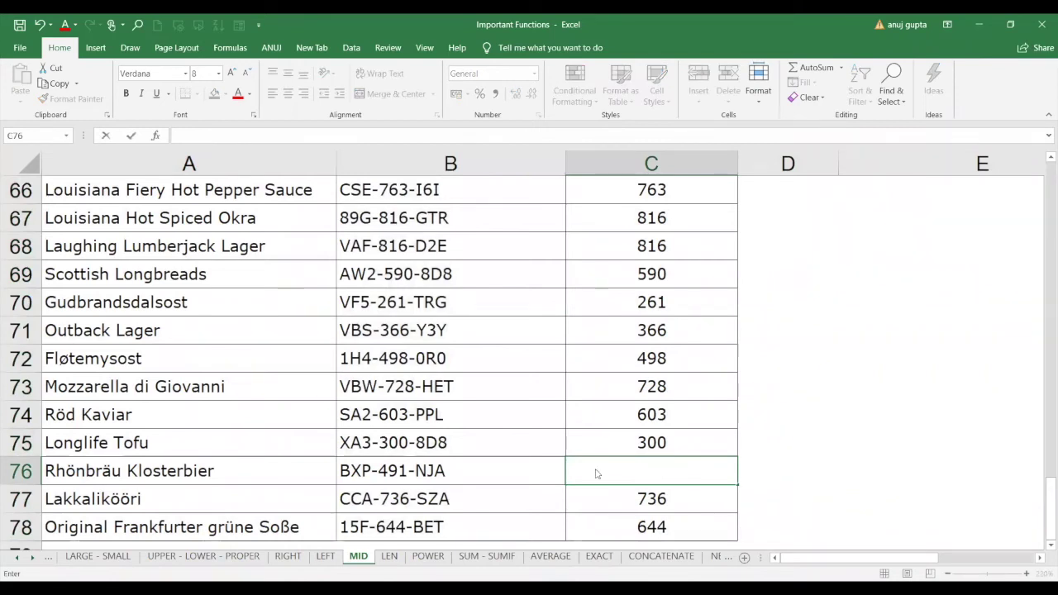
key(alt+space)
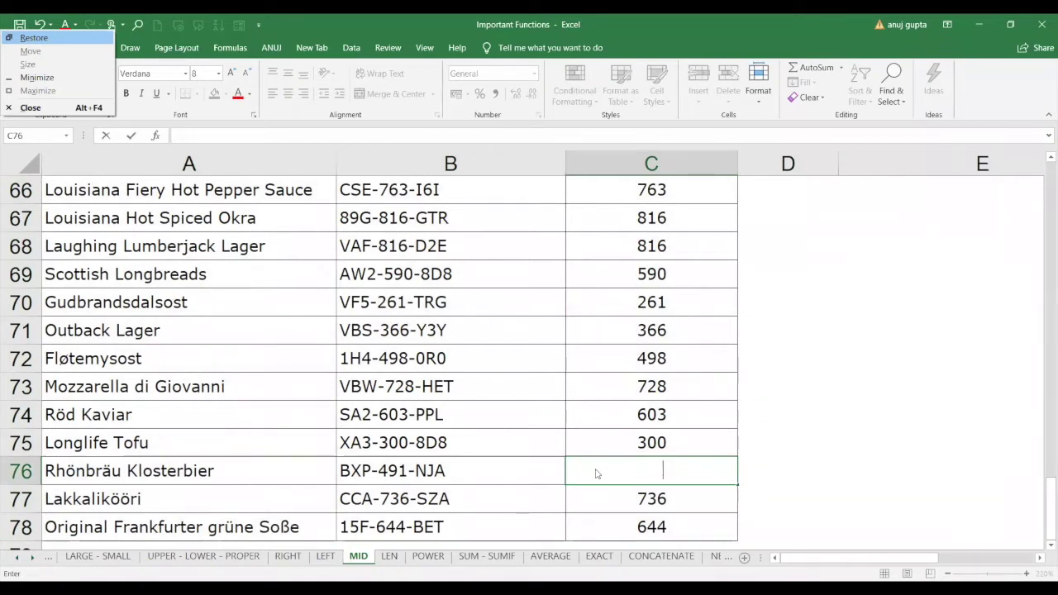
click(713, 411)
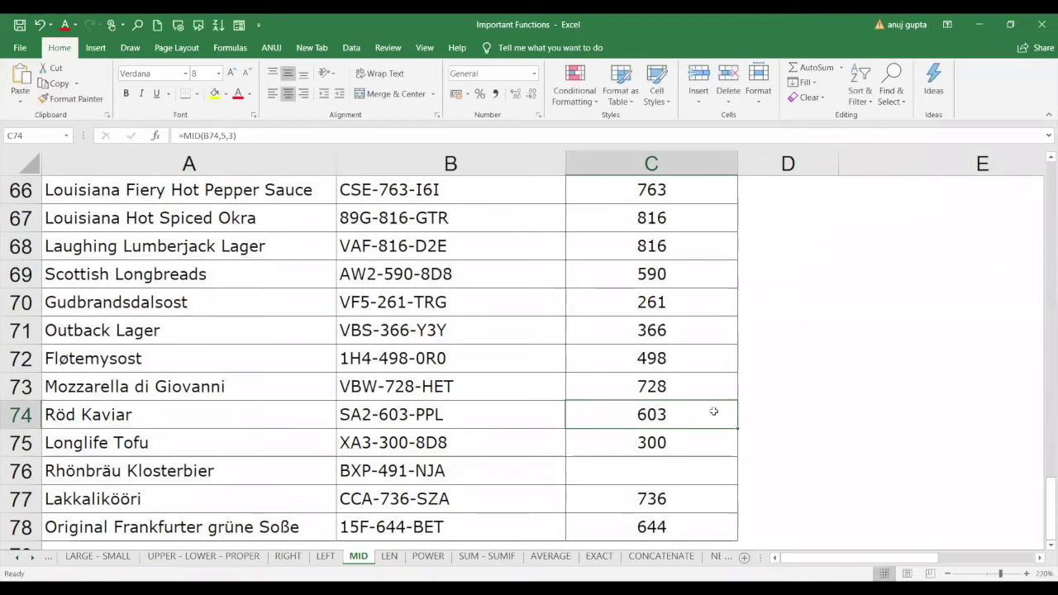
click(274, 135)
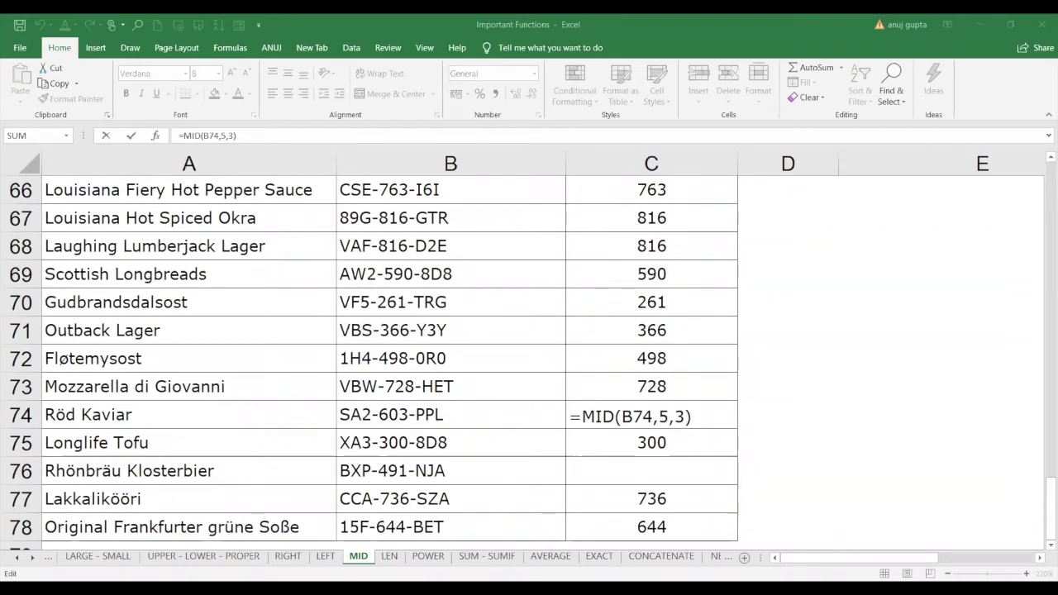
On the LEN sheet, clear the values in the first Length column, B2:B26.
click(388, 556)
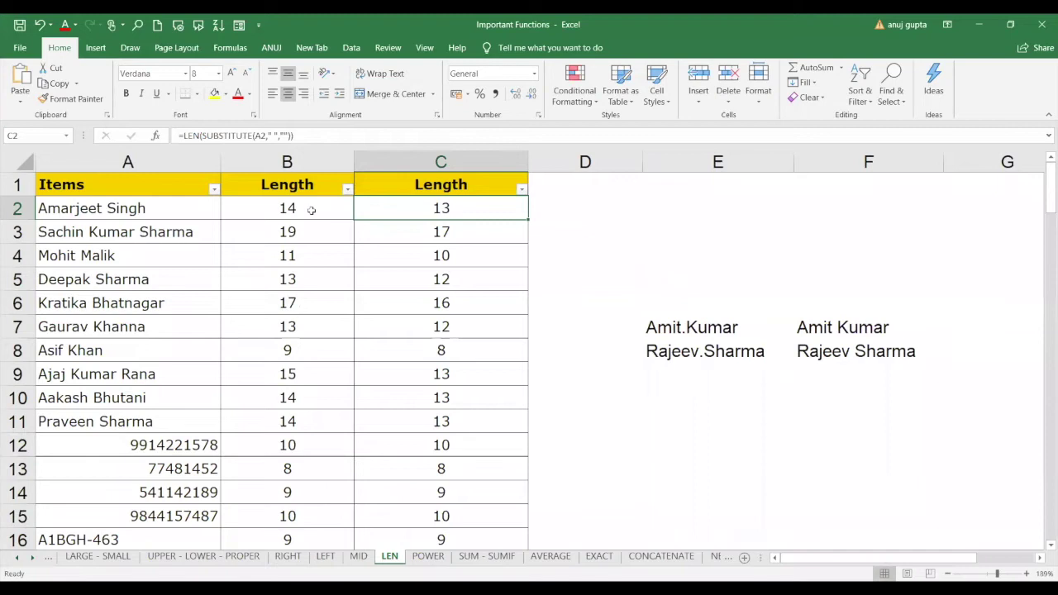
drag(311, 210, 322, 547)
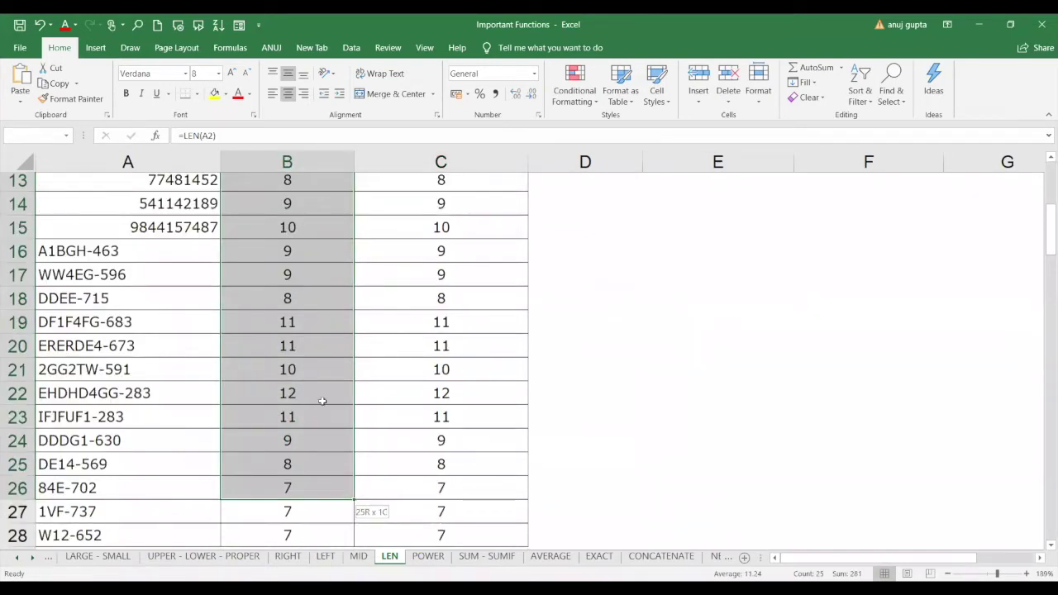
key(Delete)
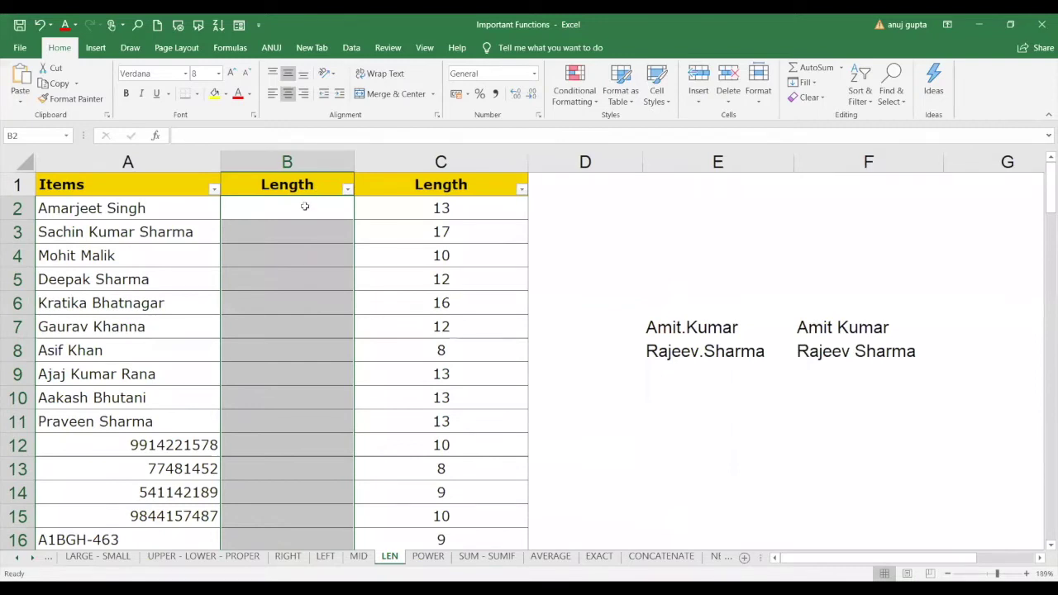
Enter =LEN(A2) in B2, returning 14 characters for the first item.
click(303, 207)
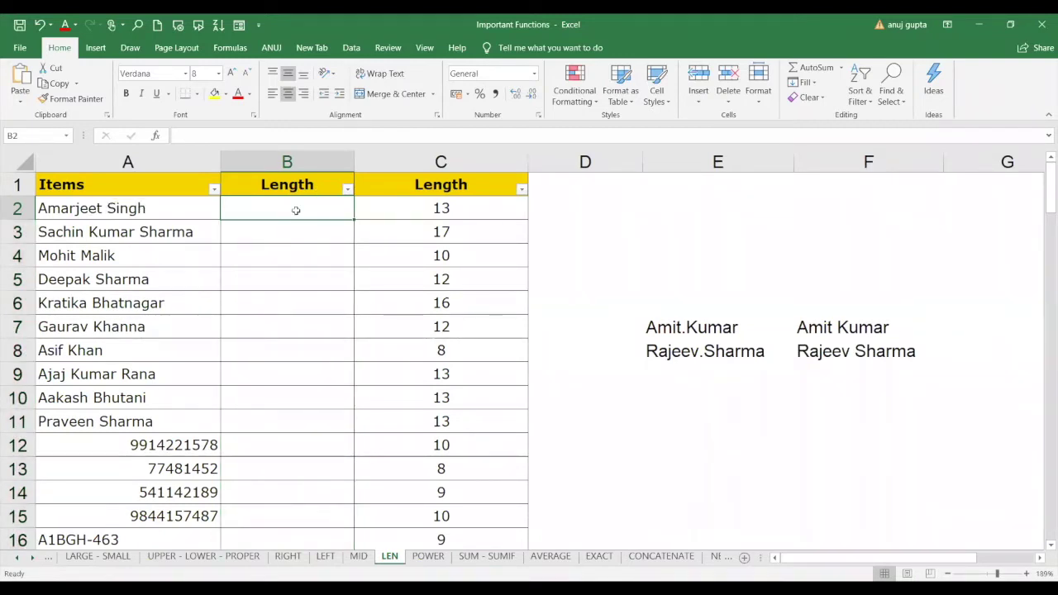
text(=)
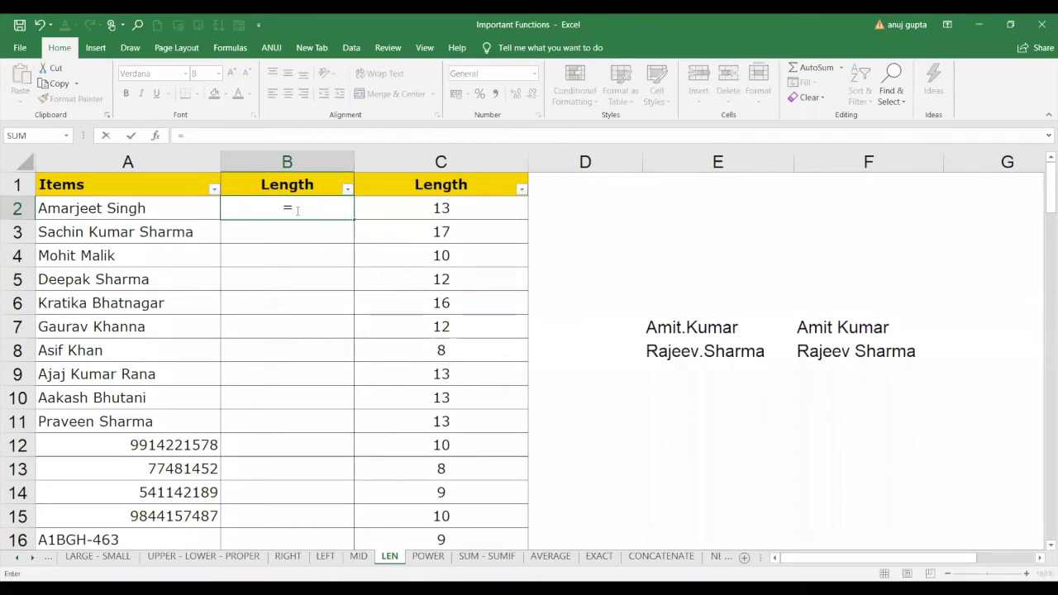
text(len)
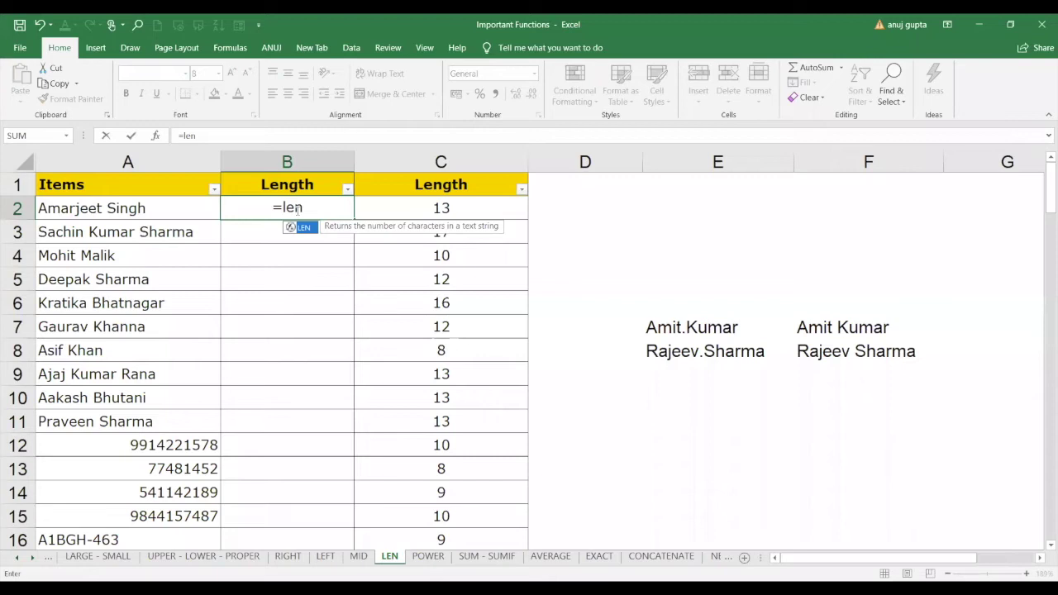
key(Tab)
click(142, 212)
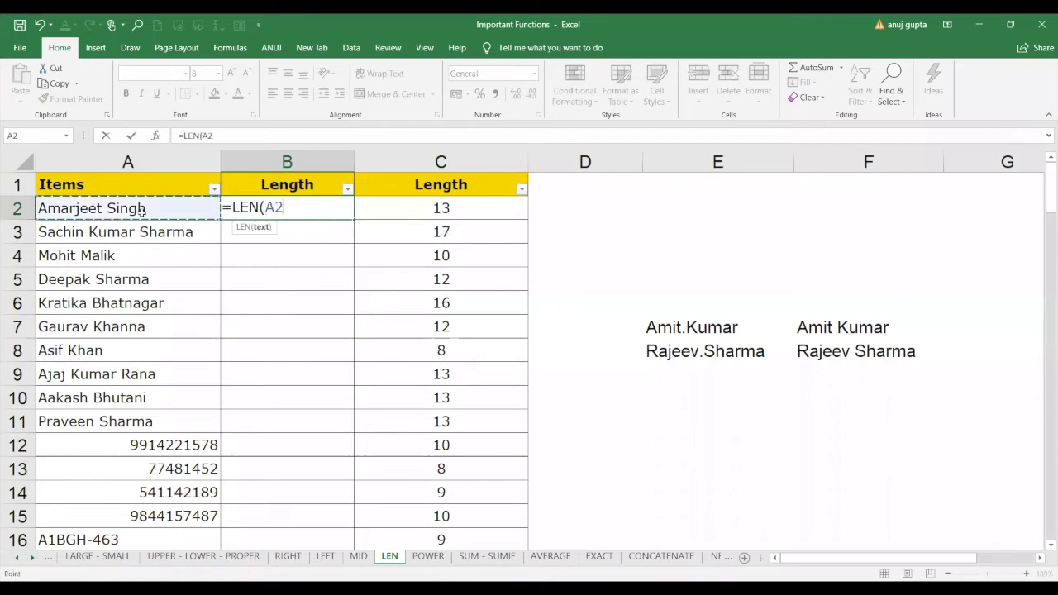
text())
key(Return)
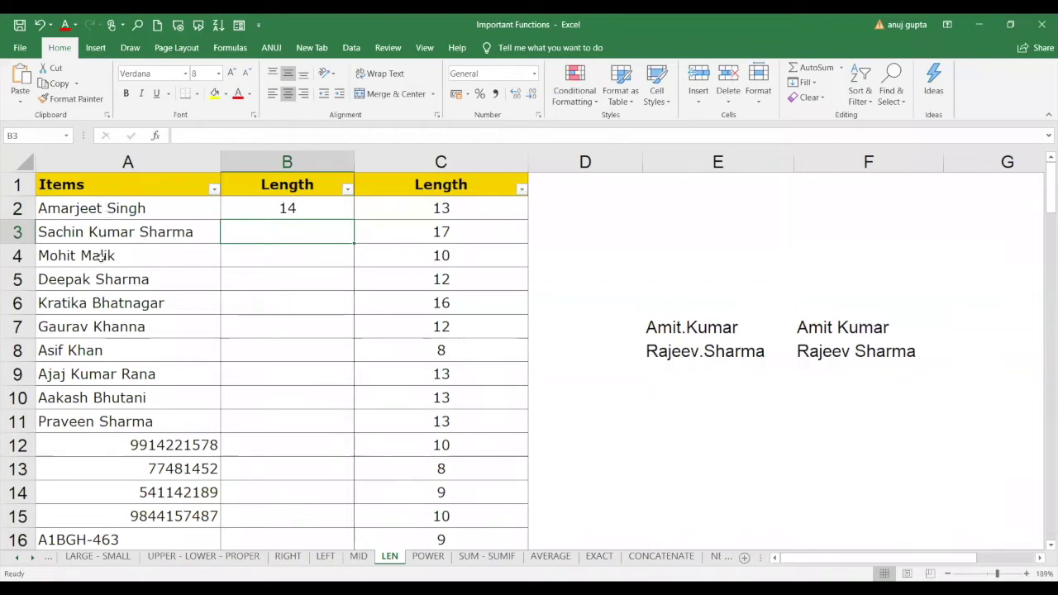
Replace A14 with a new 10-digit number and enter =LEN(A14) in B14.
click(159, 492)
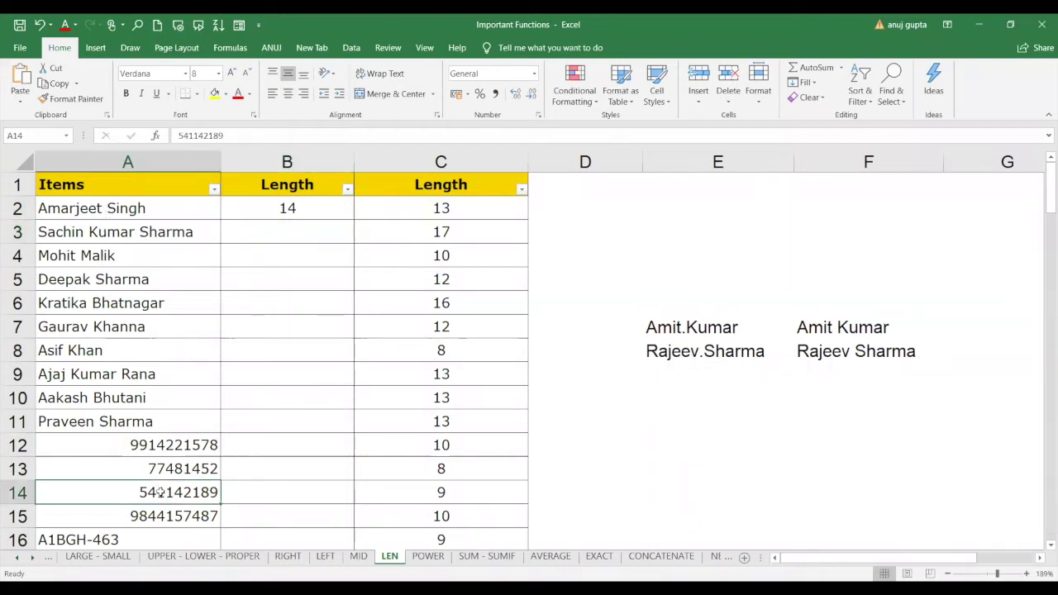
key(BackSpace)
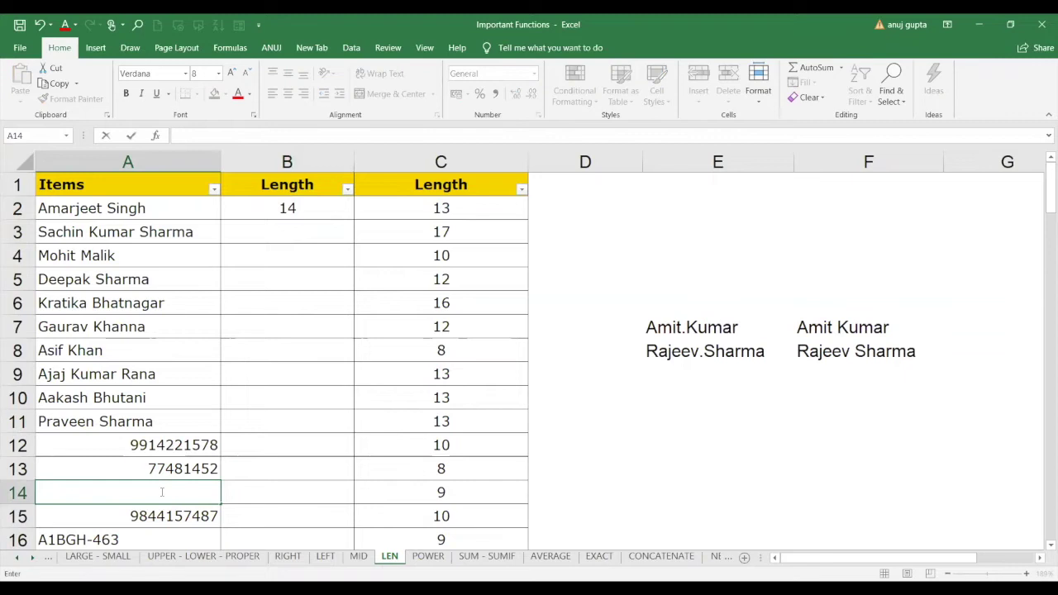
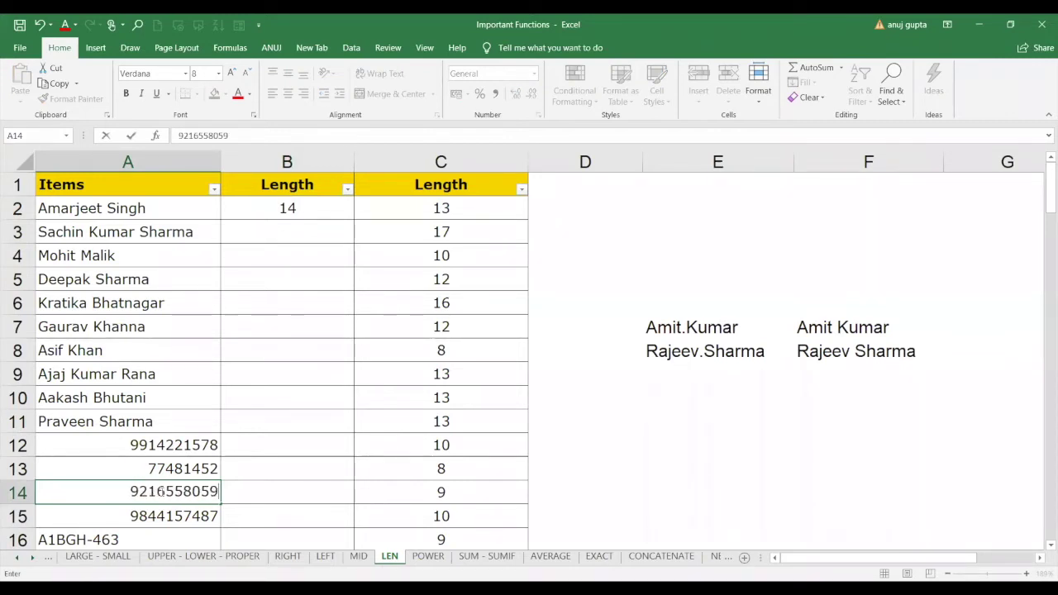
click(257, 492)
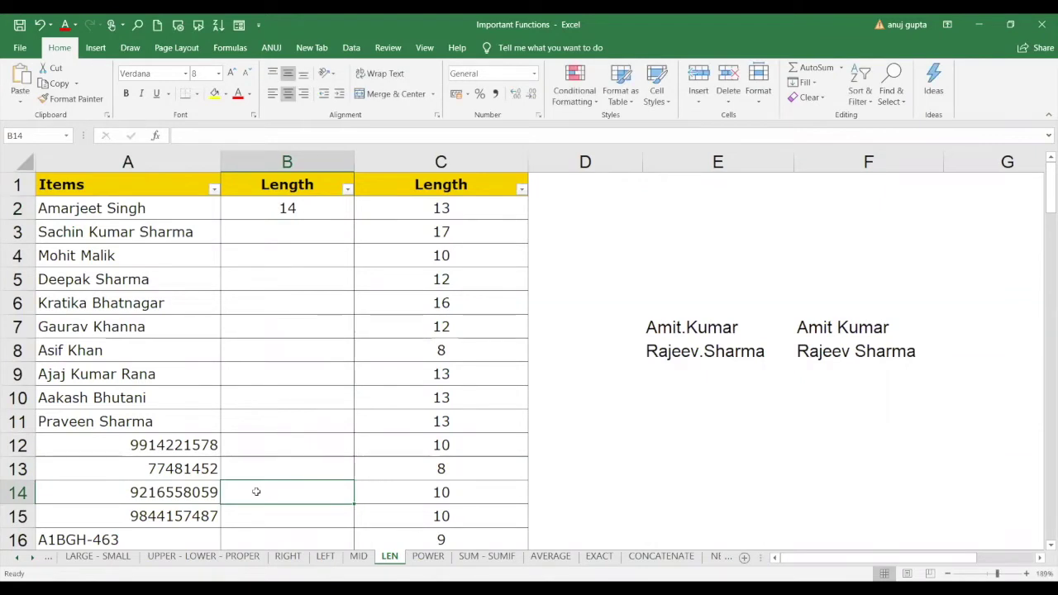
text(=)
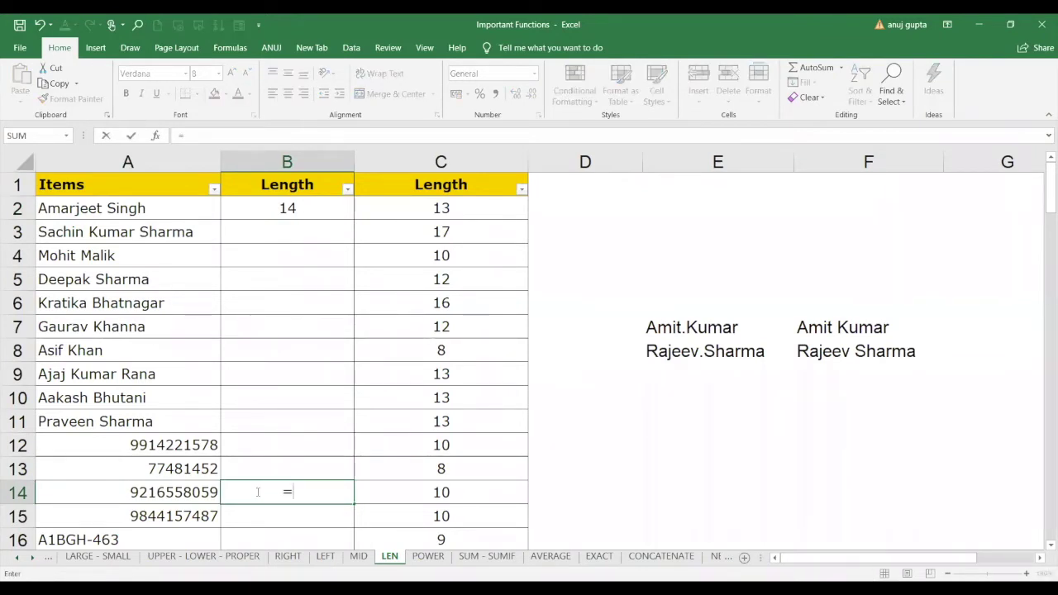
text(LEN()
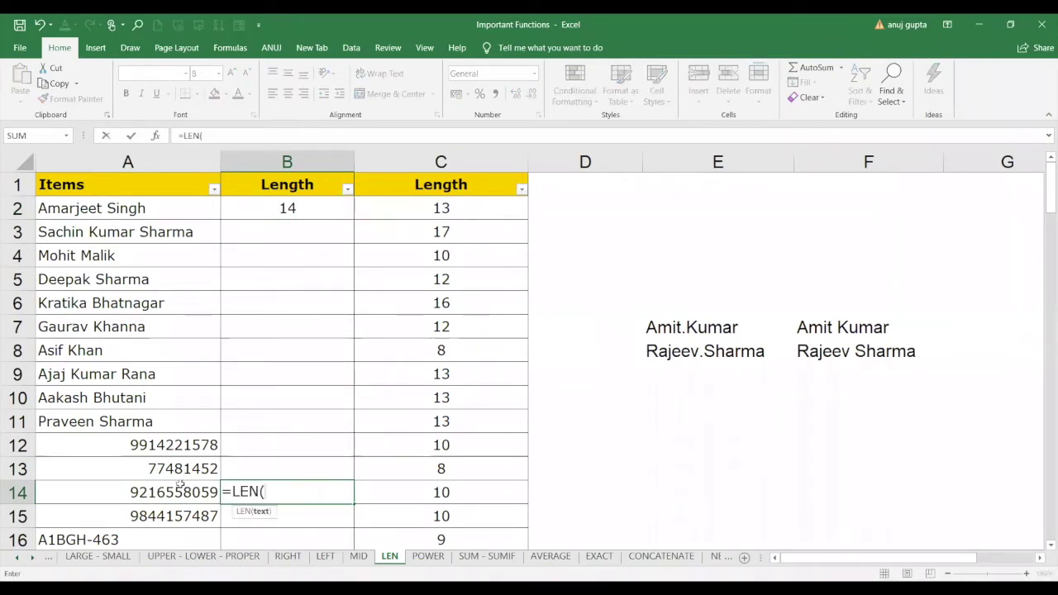
click(182, 492)
text())
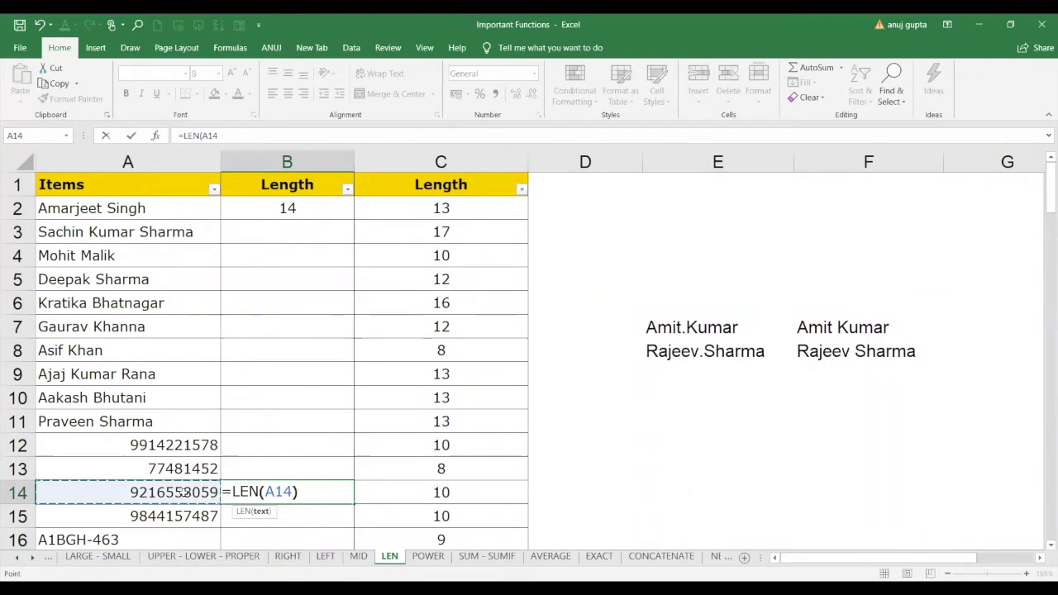
key(Return)
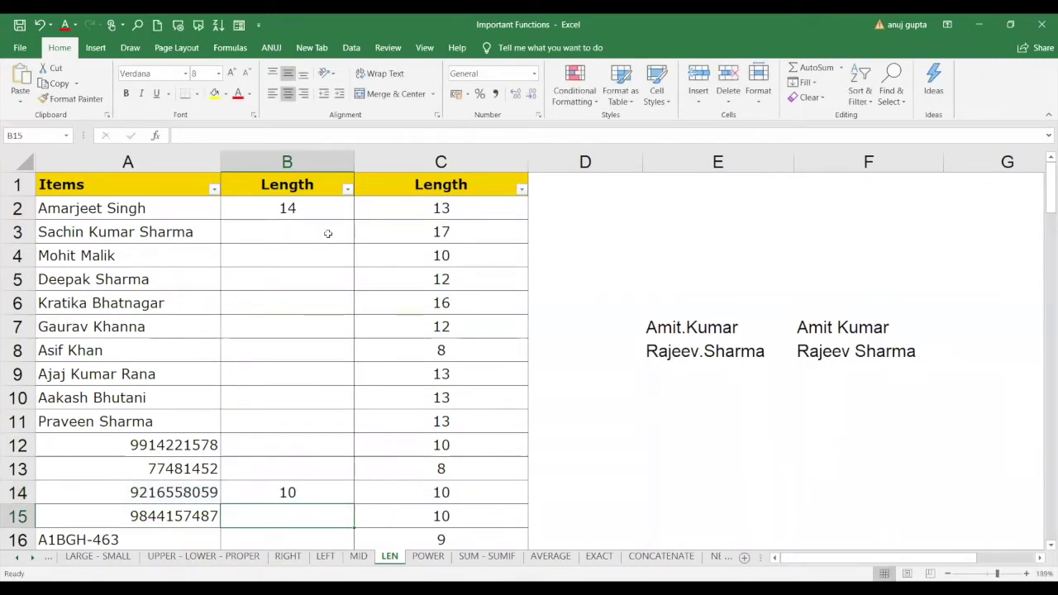
Fill column B with the LEN formulas from B2 and B14, then check B9 and B12:B14.
click(346, 209)
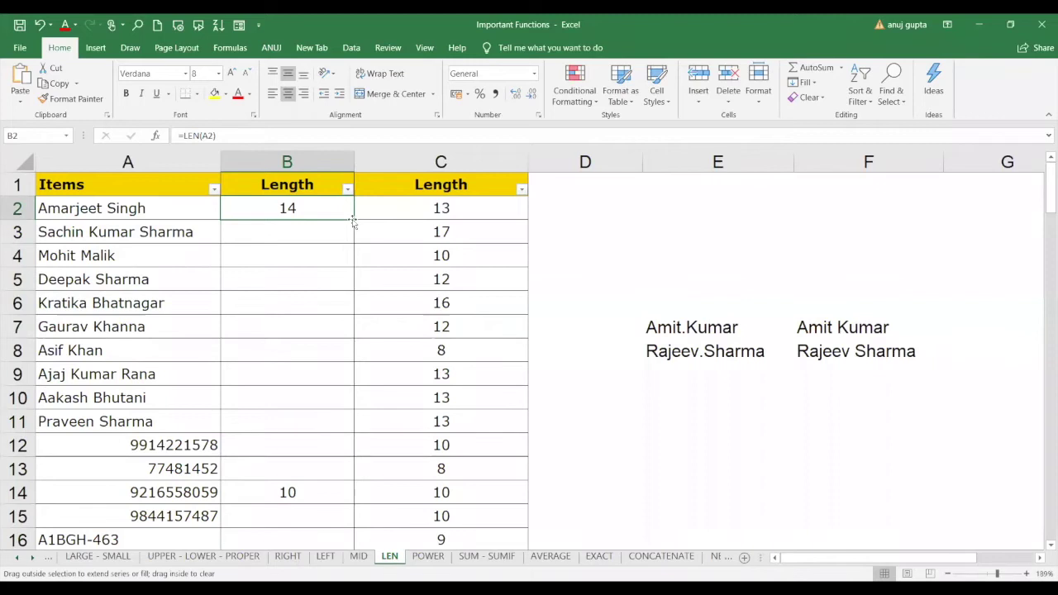
drag(353, 219, 358, 480)
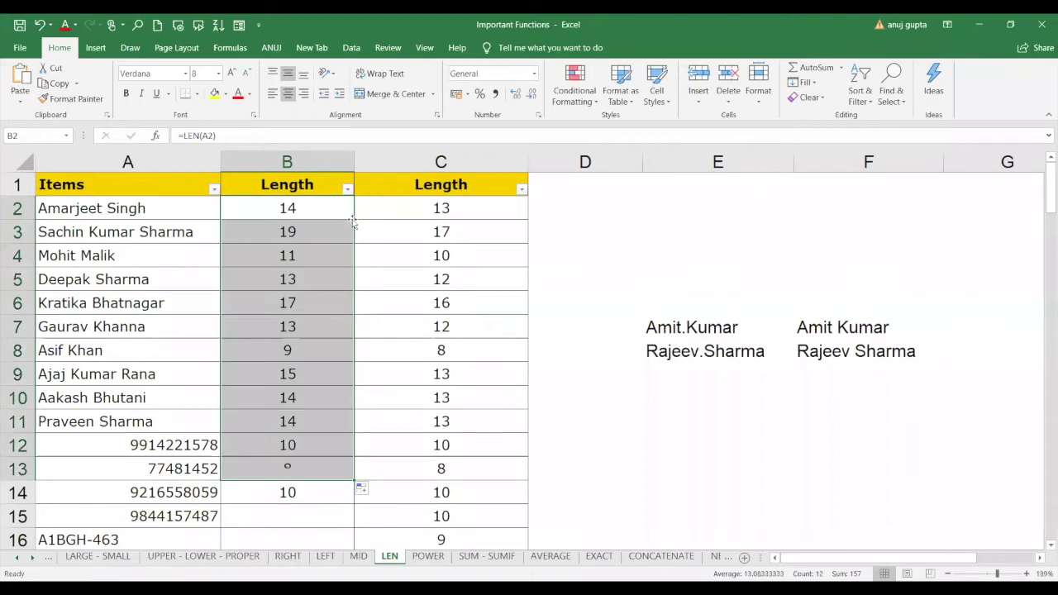
click(334, 488)
double_click(354, 503)
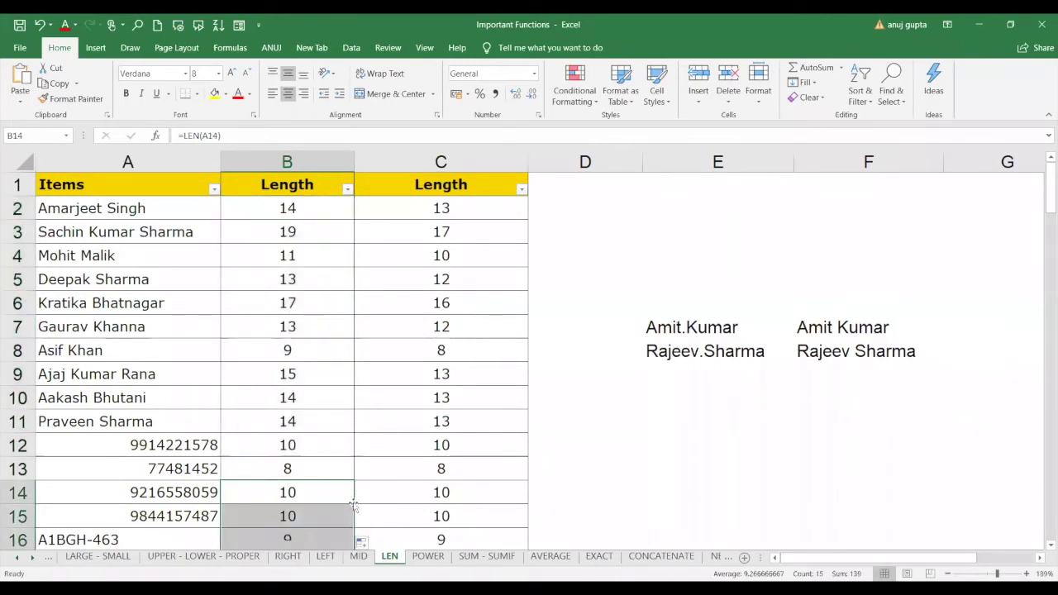
click(332, 369)
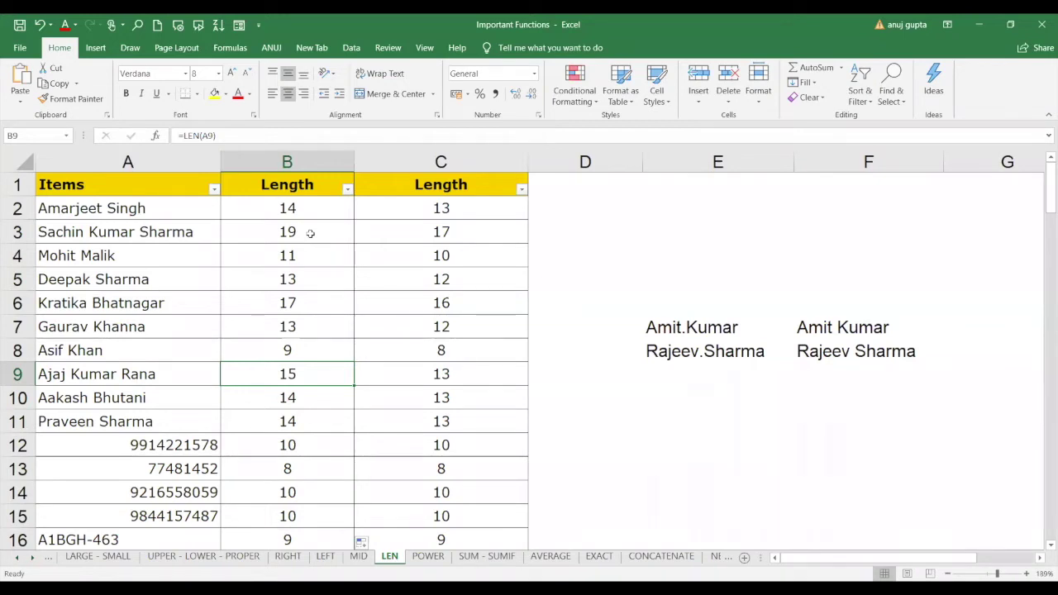
click(319, 451)
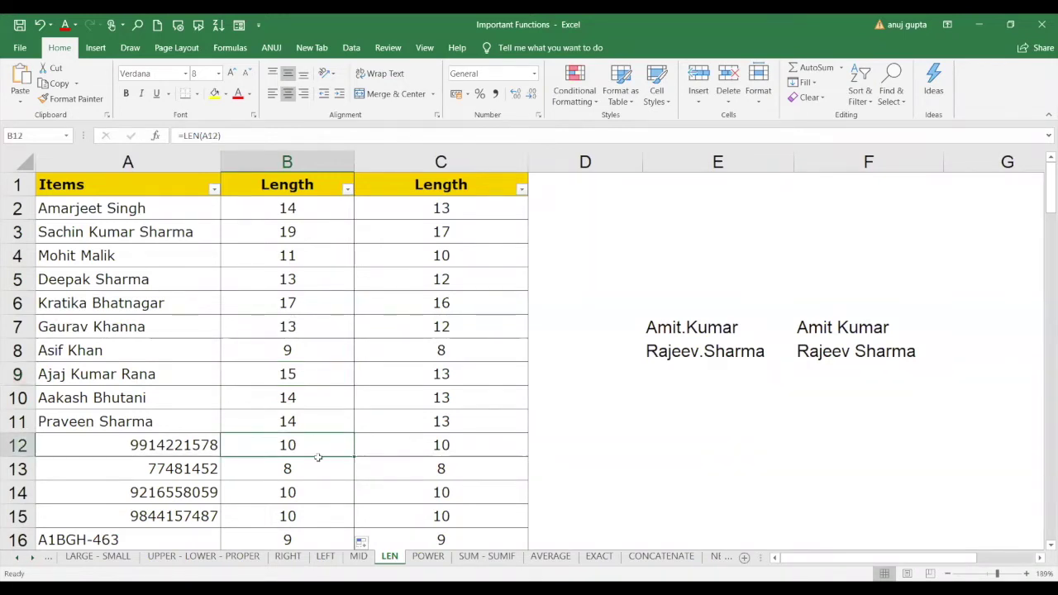
key(shift+Down)
key(shift+Down)
click(326, 454)
Enter =IF(LEN(A12)=10,"correct","not valid") in D12, fixing the misspelled 'coreect'.
click(587, 448)
text(=)
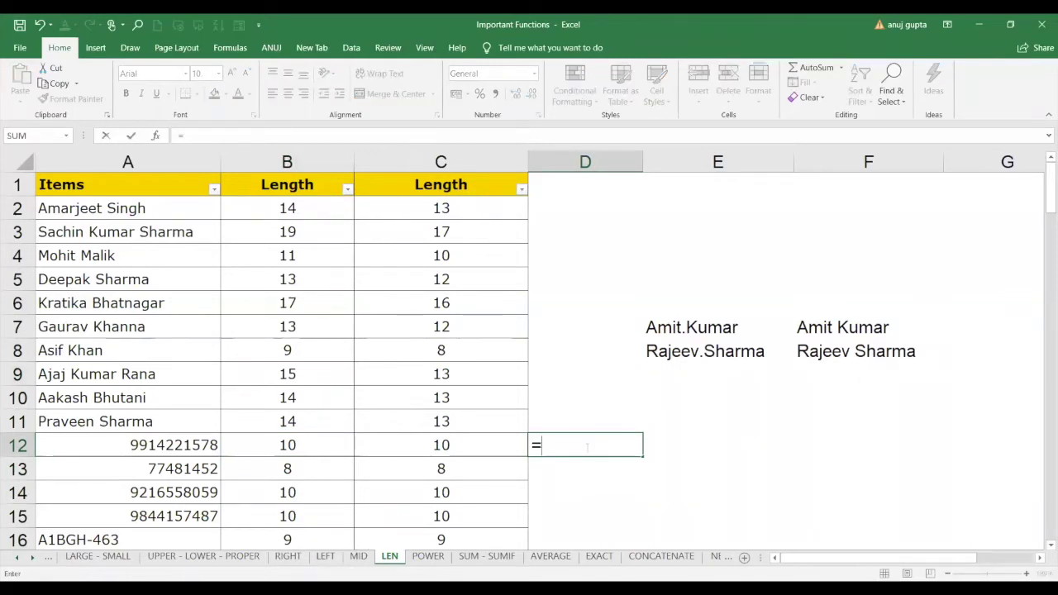
text(if()
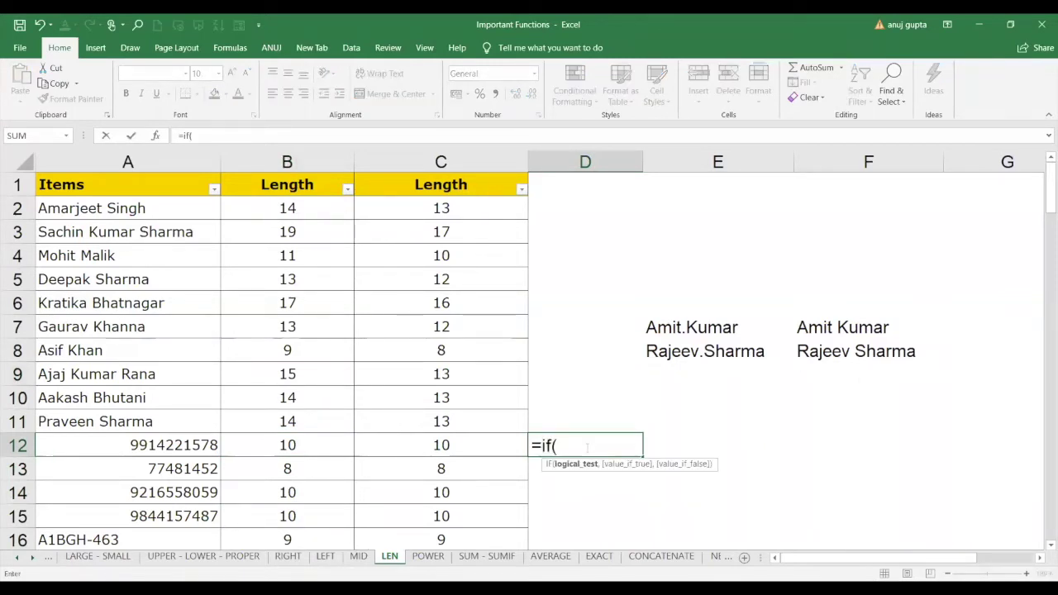
text(len)
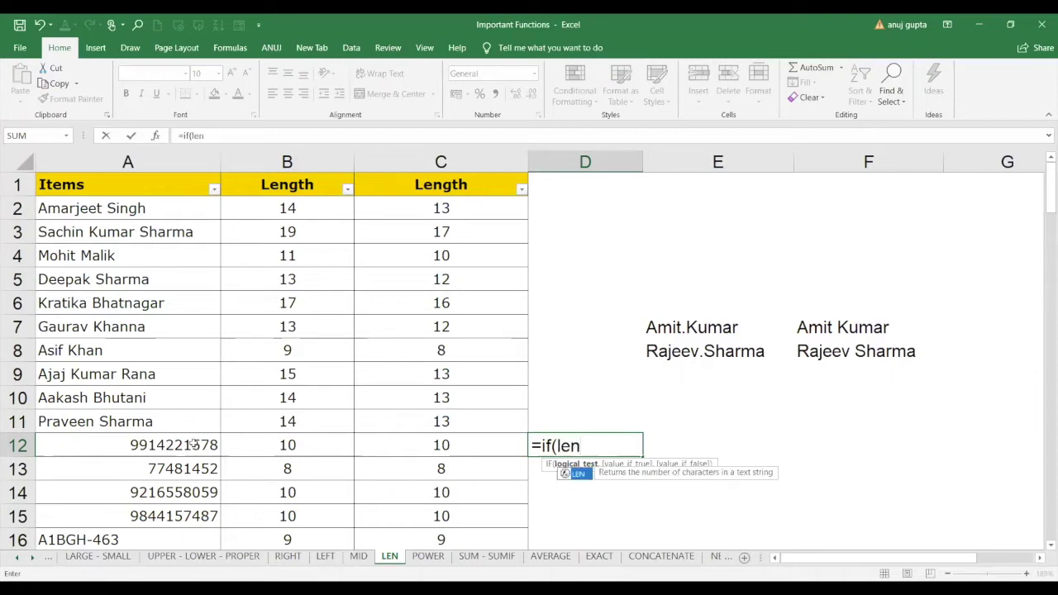
key(Tab)
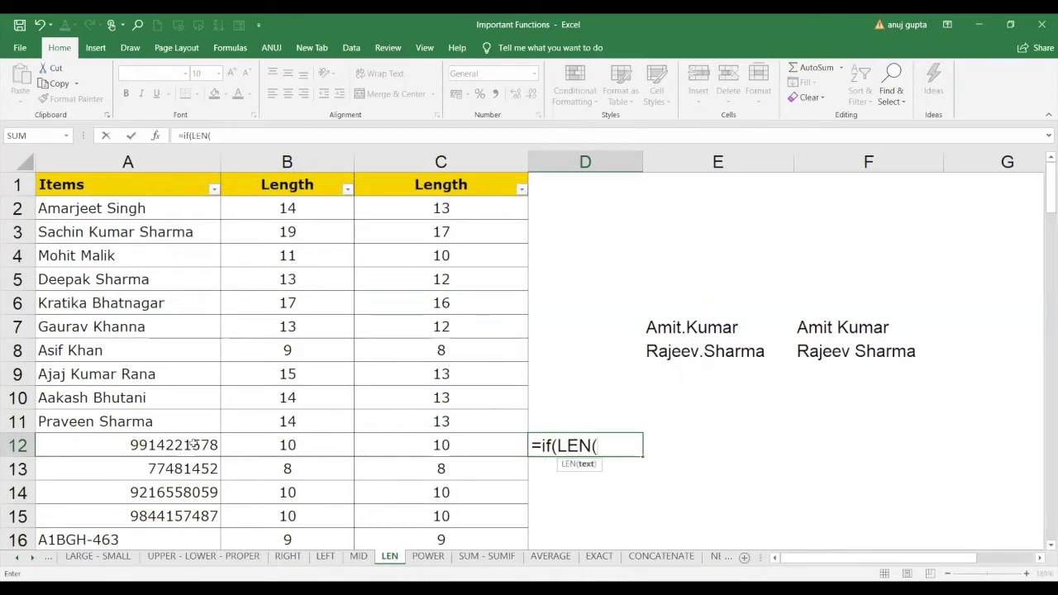
click(192, 445)
text())
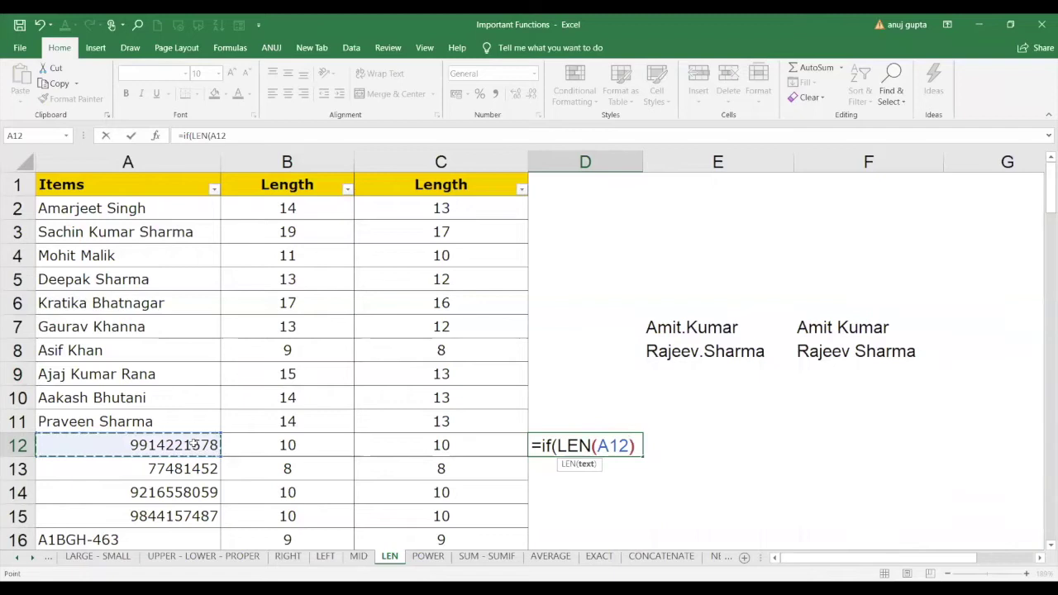
text(=)
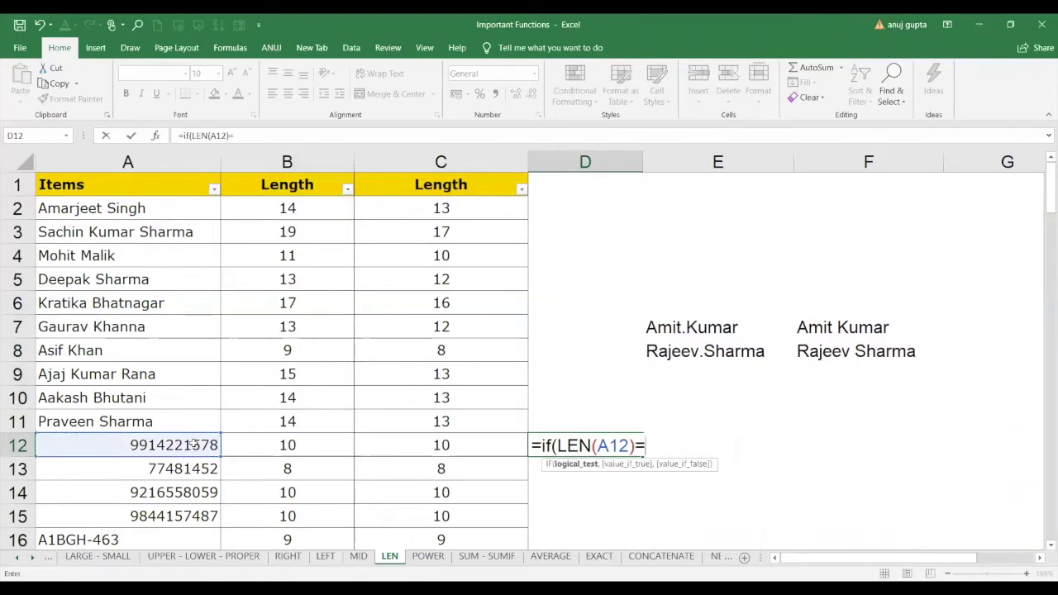
text(10)
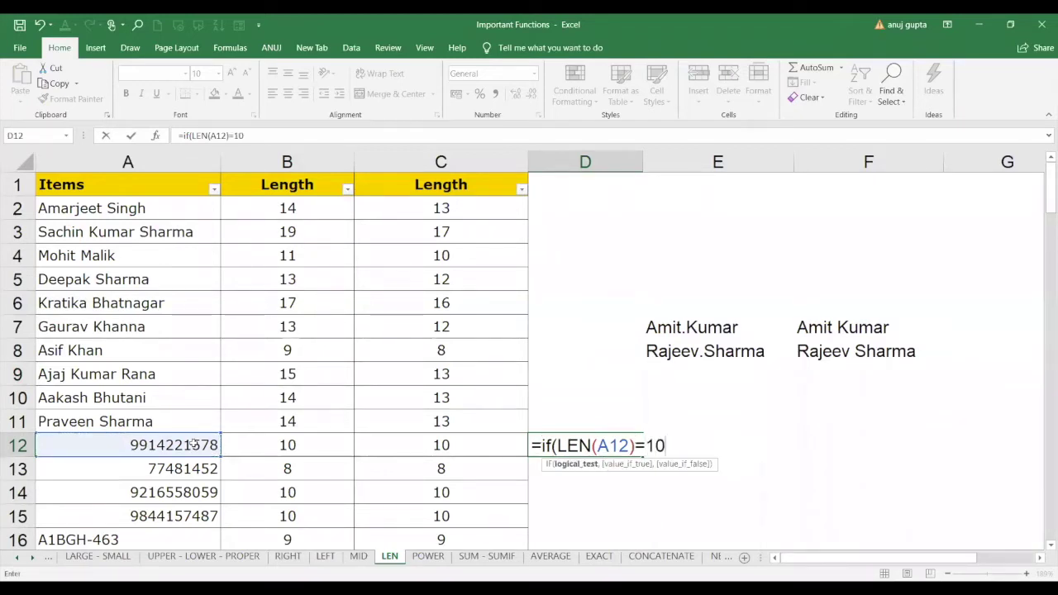
text(,"coreect)
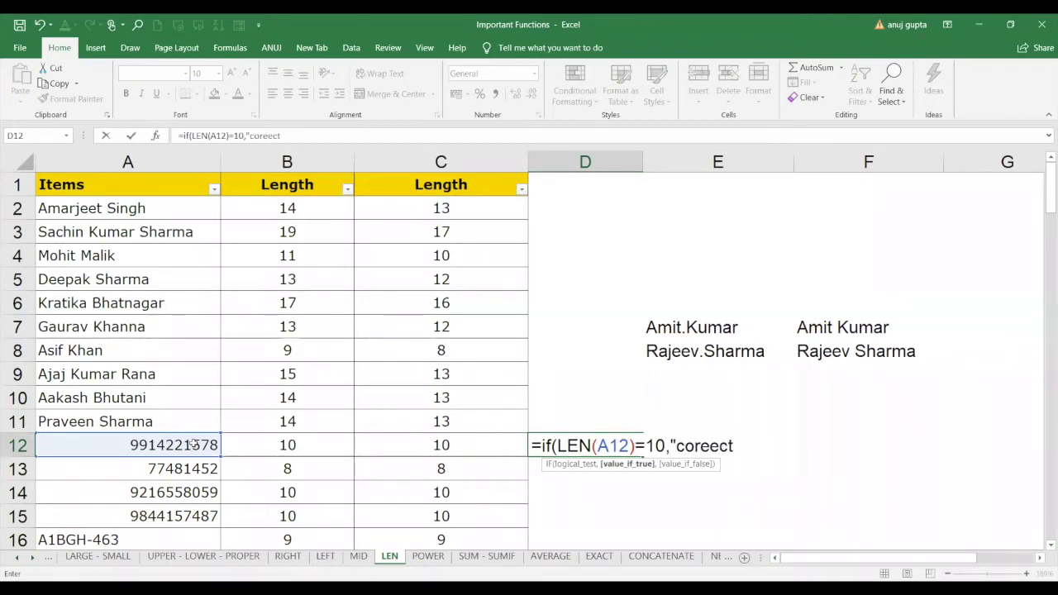
key(BackSpace)
key(BackSpace)
key(BackSpace)
key(BackSpace)
text(rect")
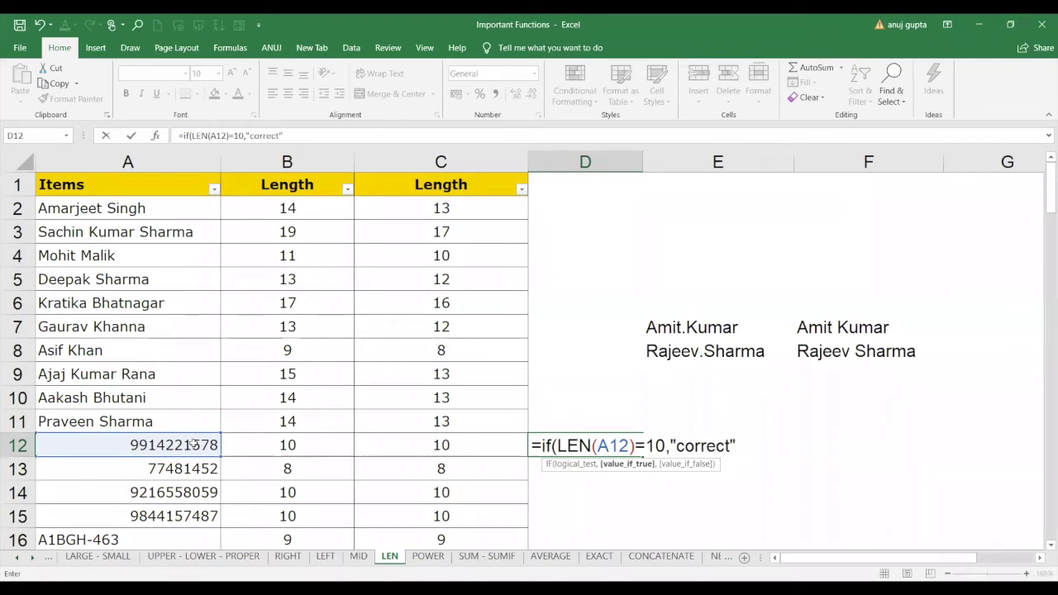
text(,"not valid"))
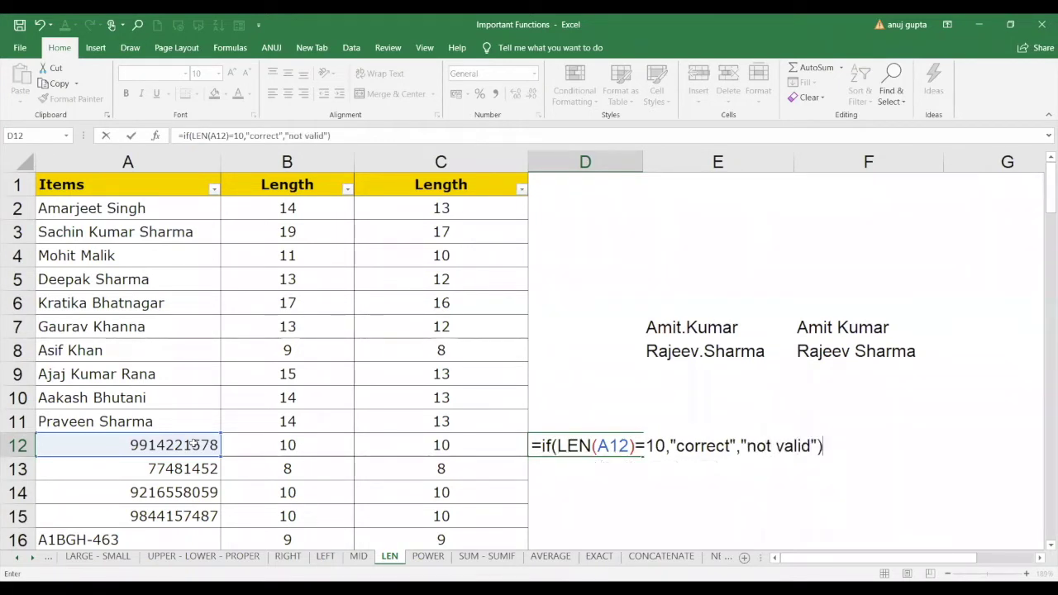
key(Return)
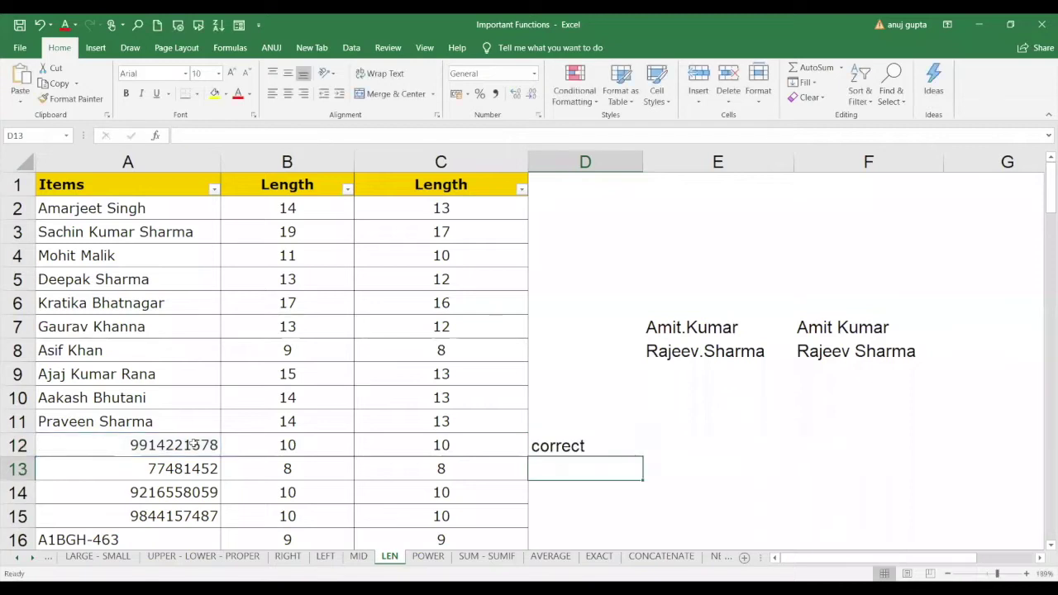
Delete the last digit of A12's number so D12 now shows not valid.
click(308, 445)
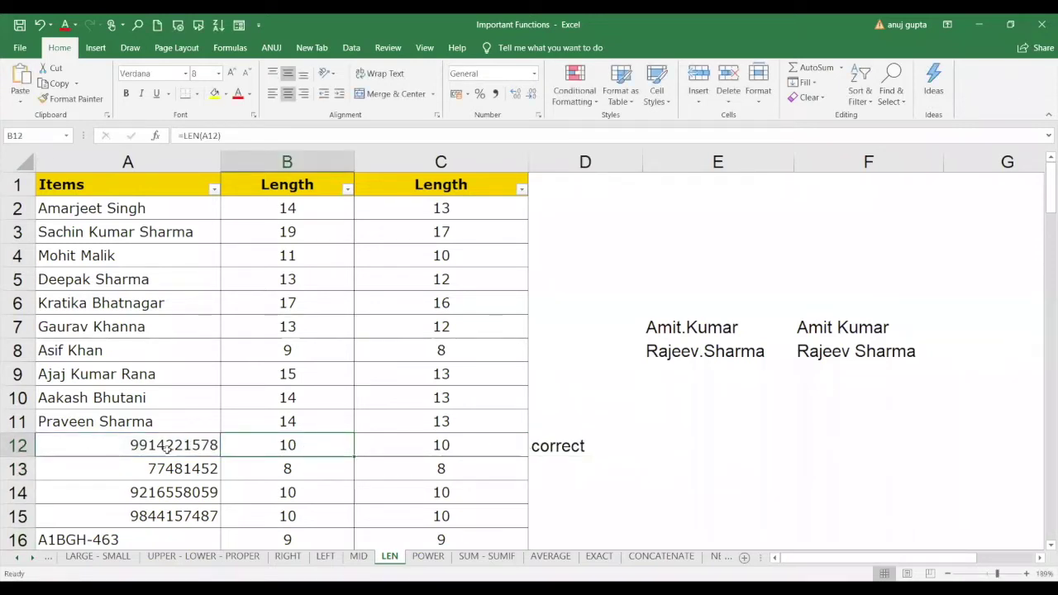
click(209, 445)
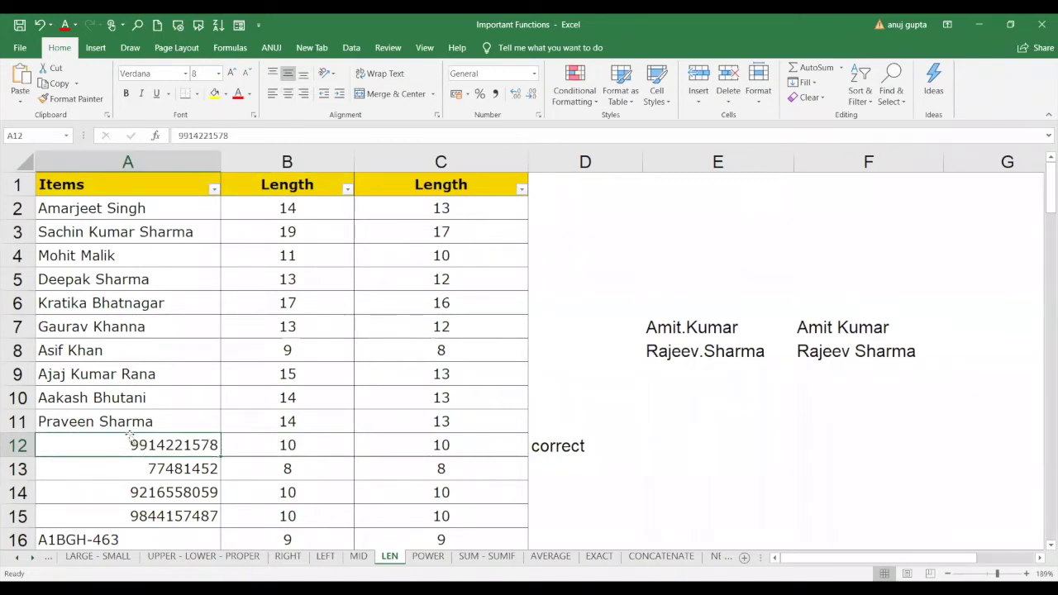
click(259, 138)
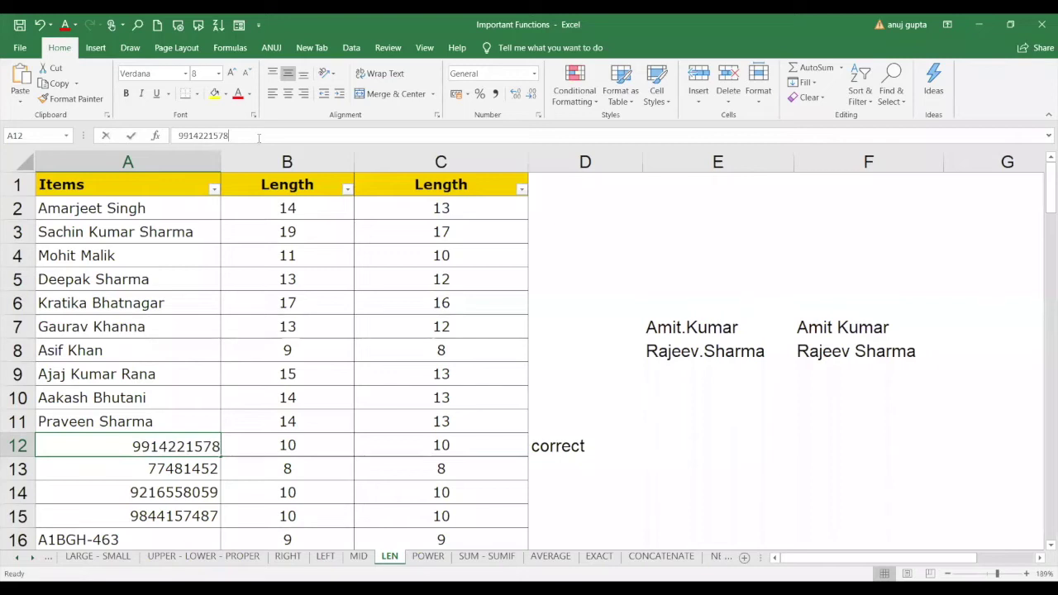
key(Delete)
key(Return)
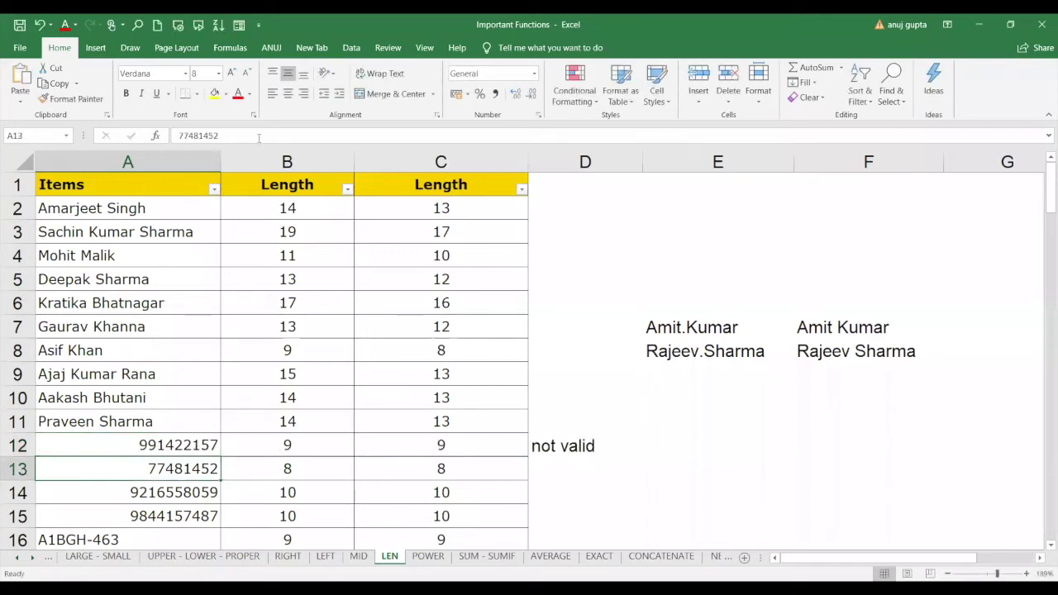
click(556, 449)
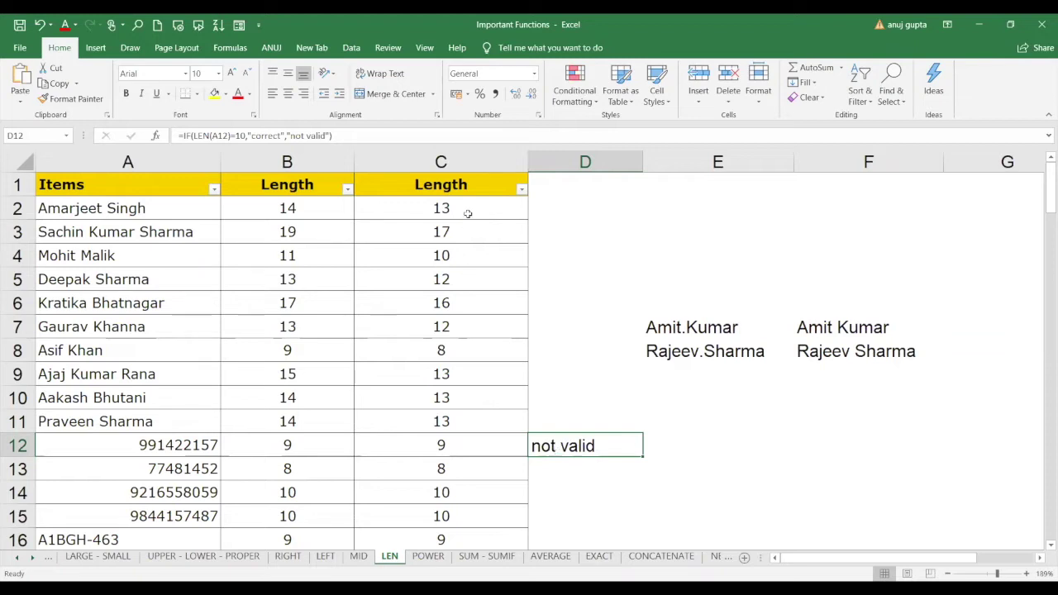
Select the length values from C2 down column C and delete them, keeping the header.
drag(460, 209, 451, 469)
drag(473, 561, 474, 544)
key(Delete)
scroll(454, 529, up, 4)
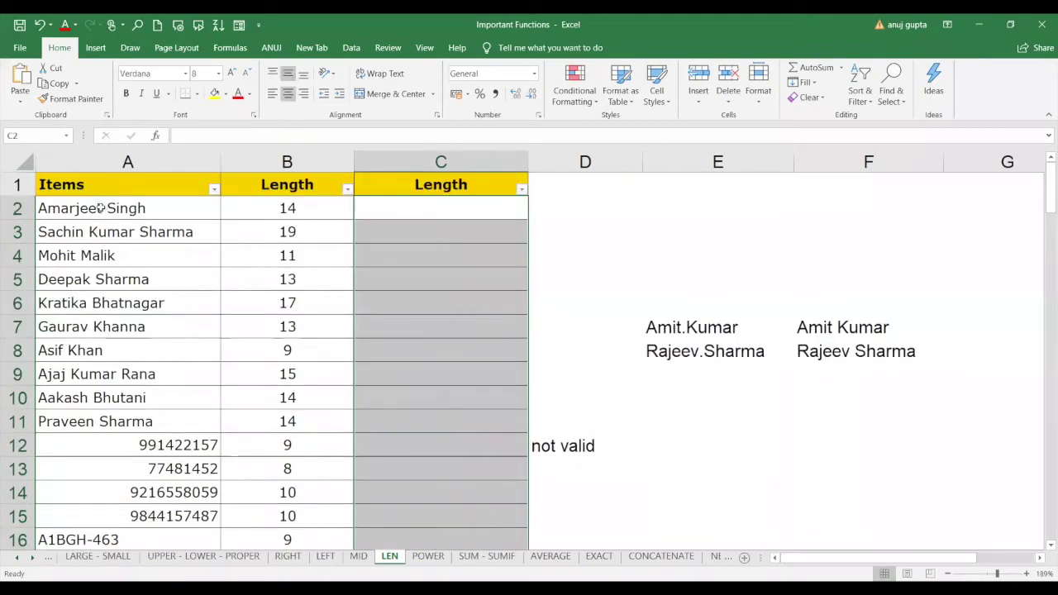
click(562, 213)
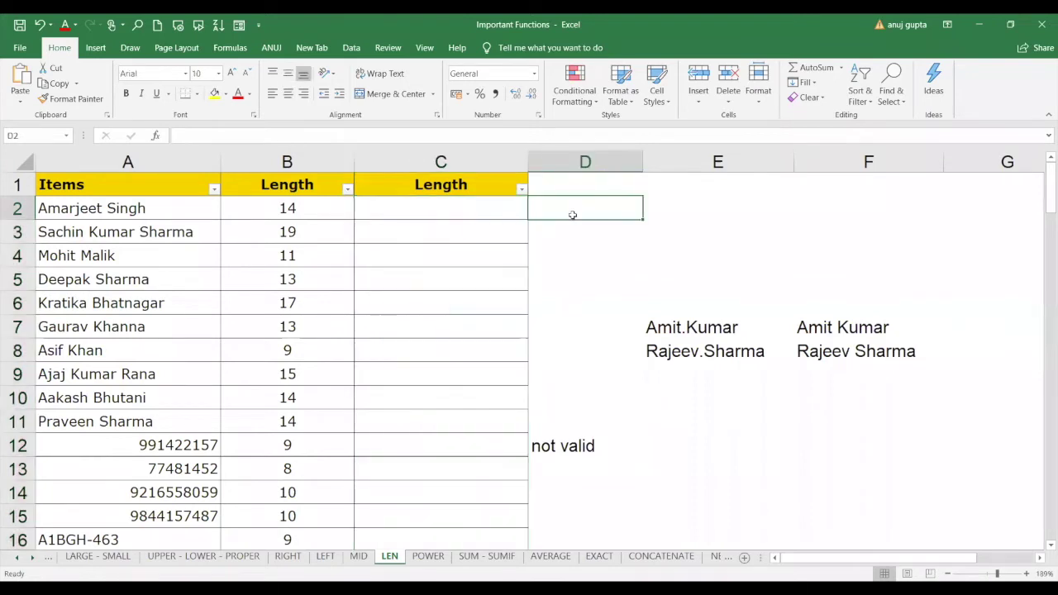
click(136, 210)
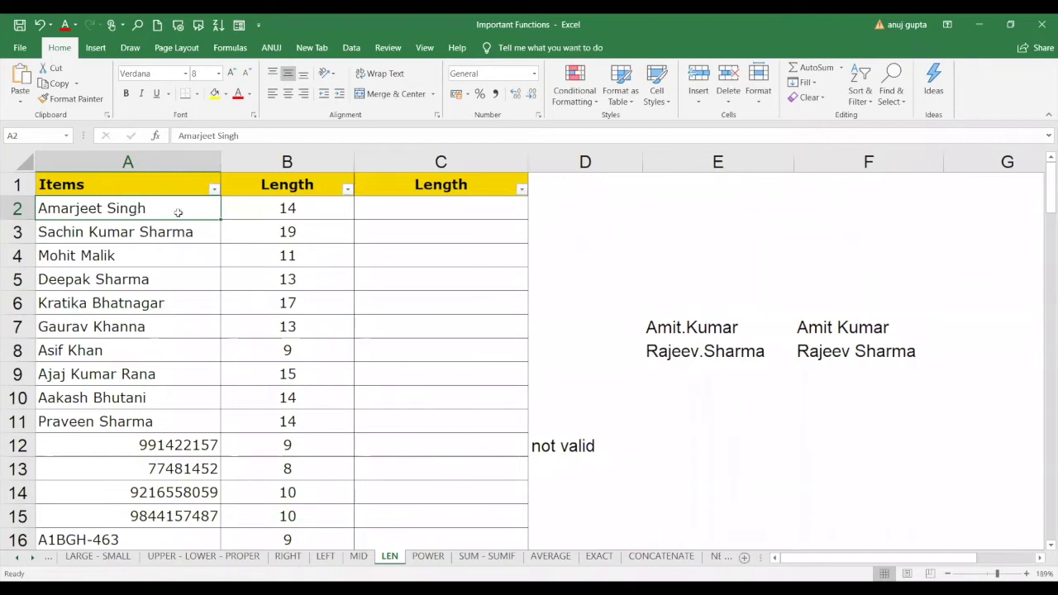
click(450, 214)
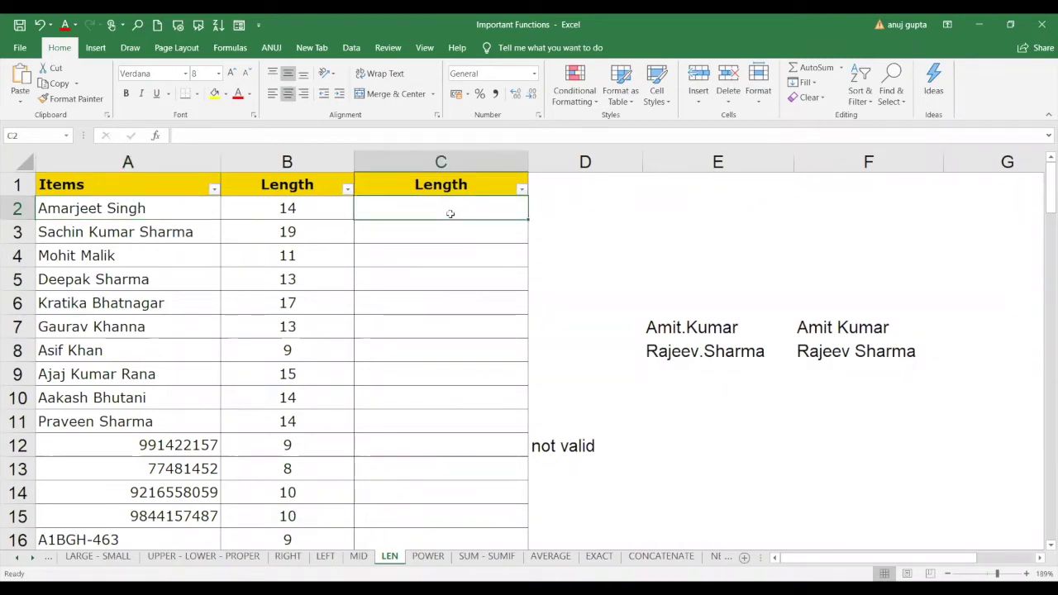
text(=)
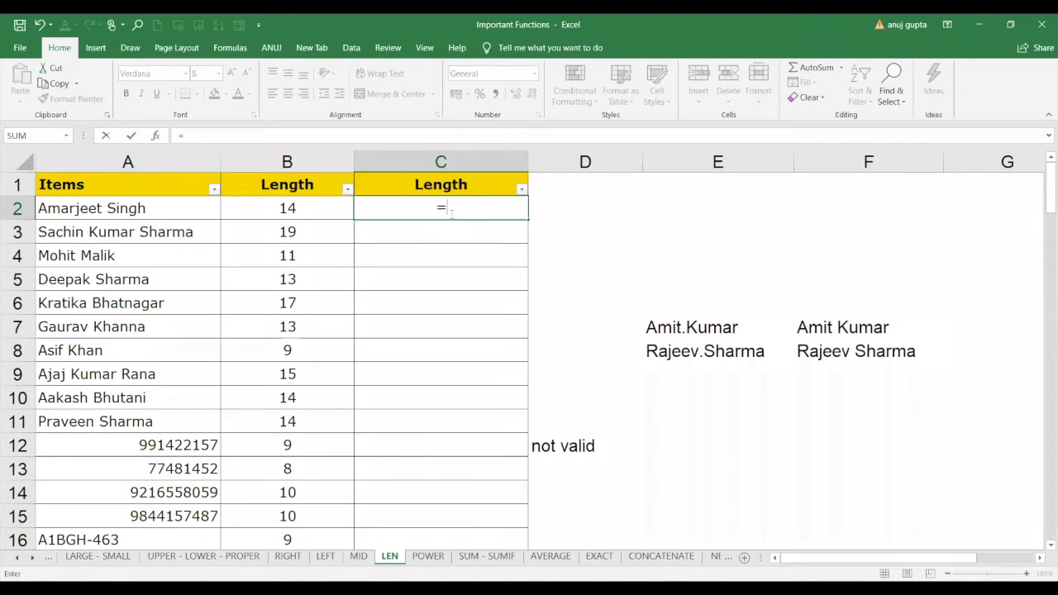
text(sub)
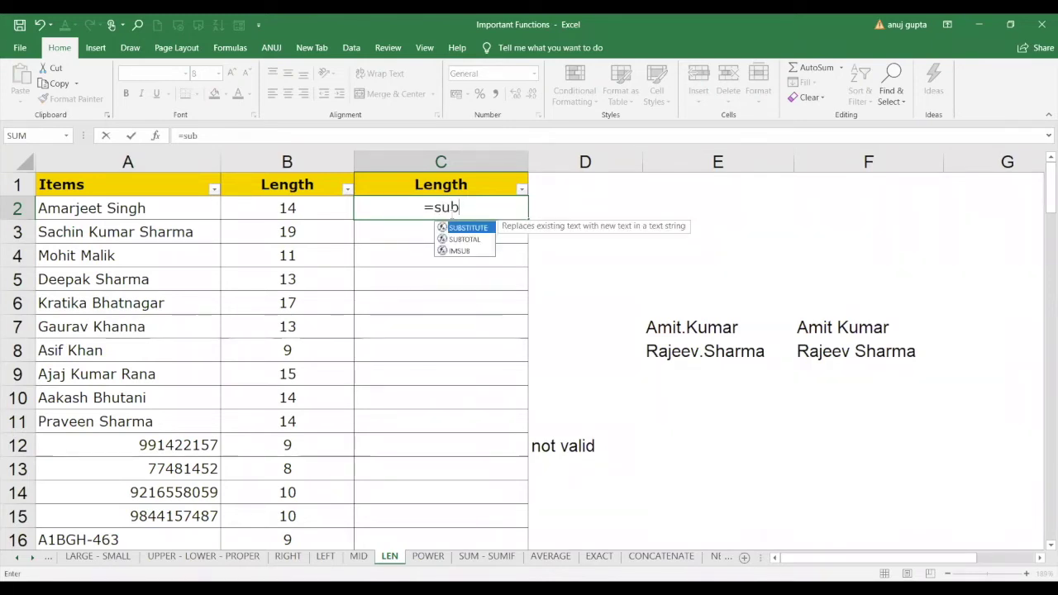
key(Tab)
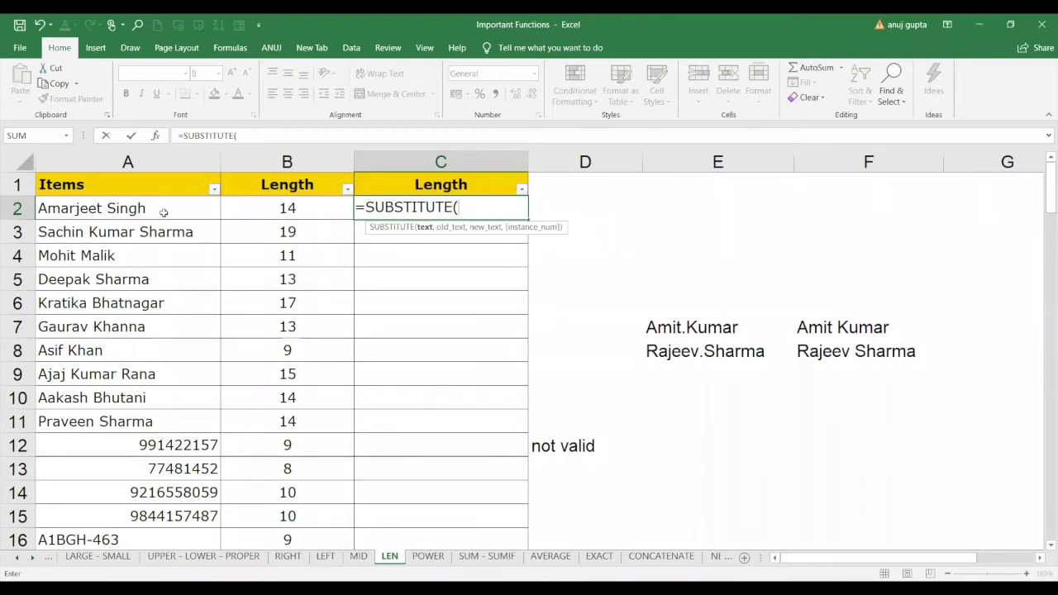
click(164, 212)
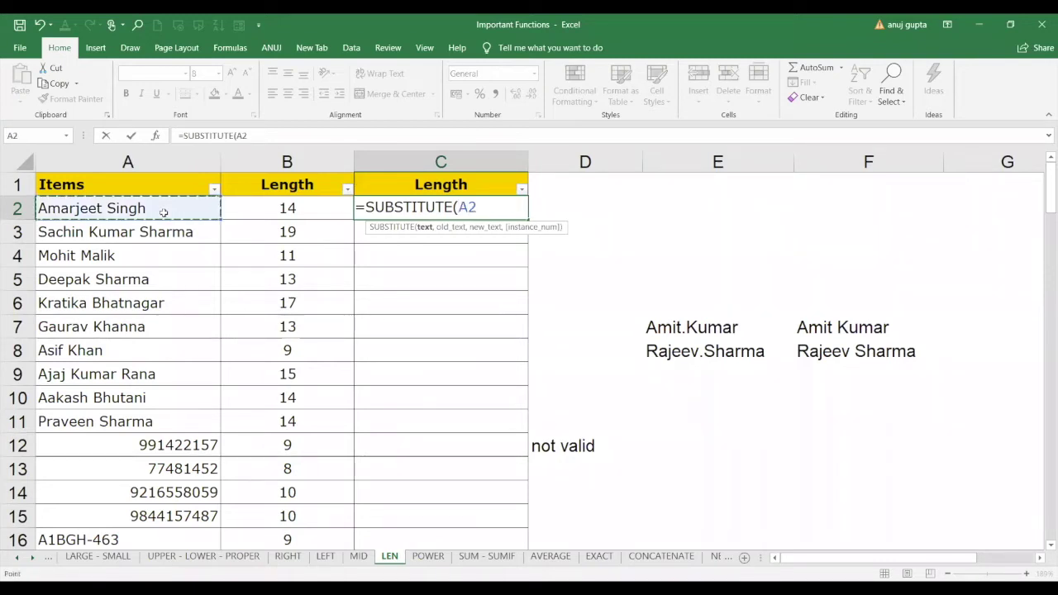
text(,)
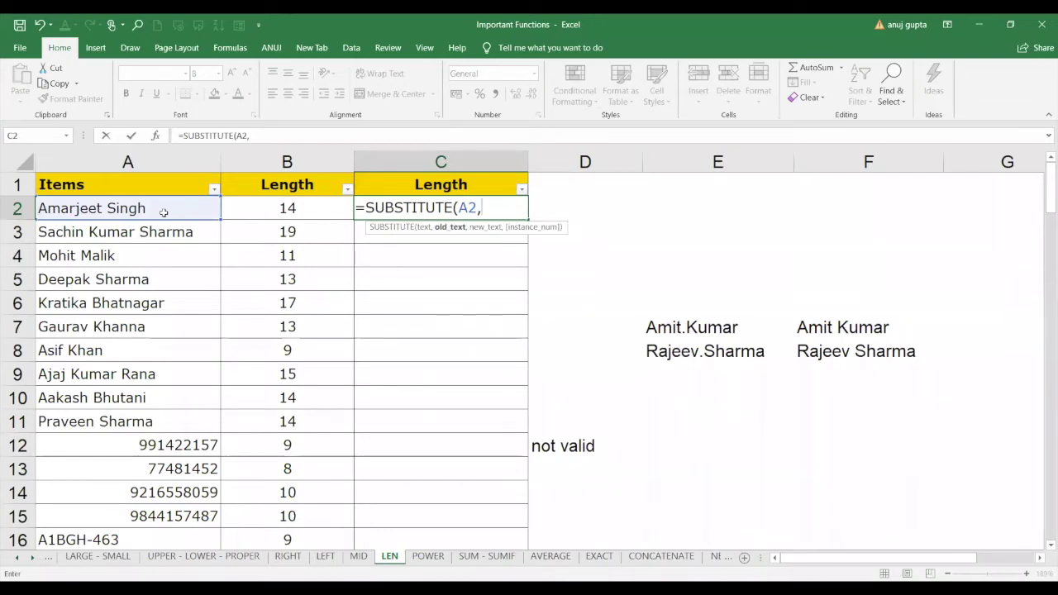
text(" ")
text(,)
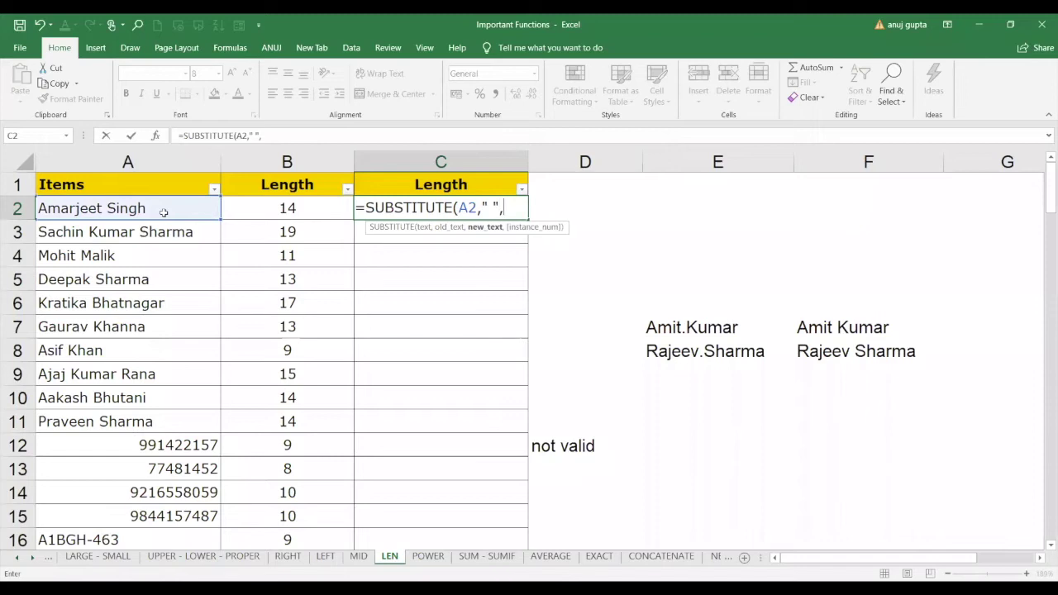
text("")
key(Return)
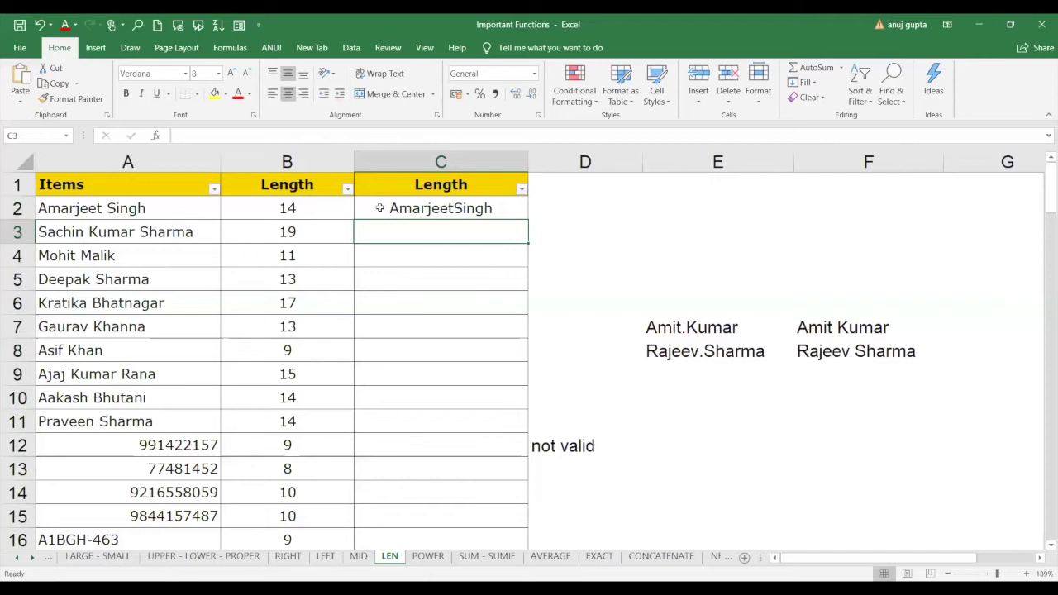
click(450, 208)
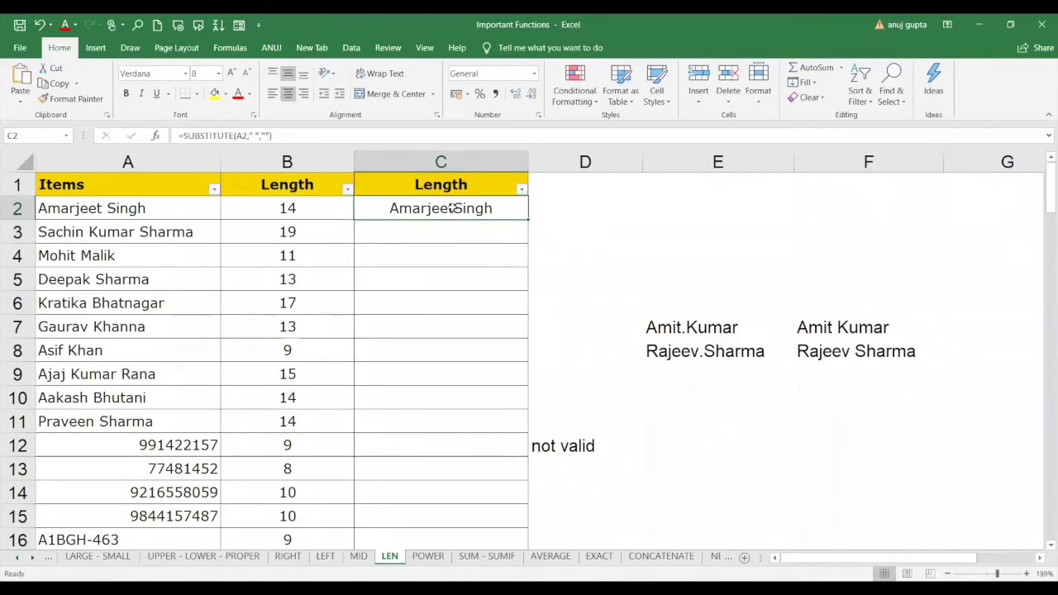
click(434, 237)
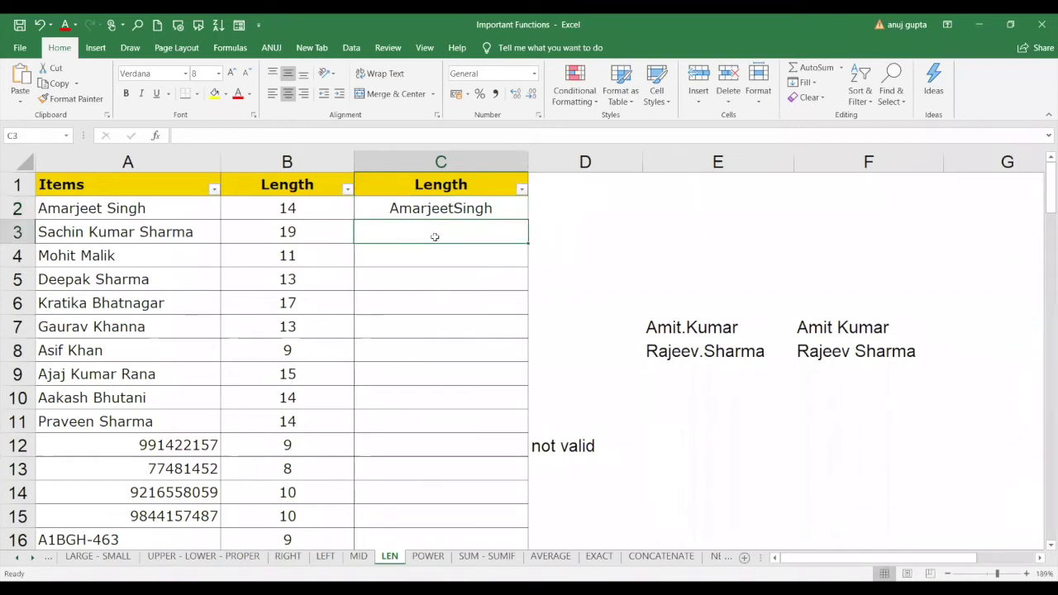
Enter =SUBSTITUTE(A3," ","") in C3, correcting an accidental A3:A3 reference.
text(=sub)
key(Tab)
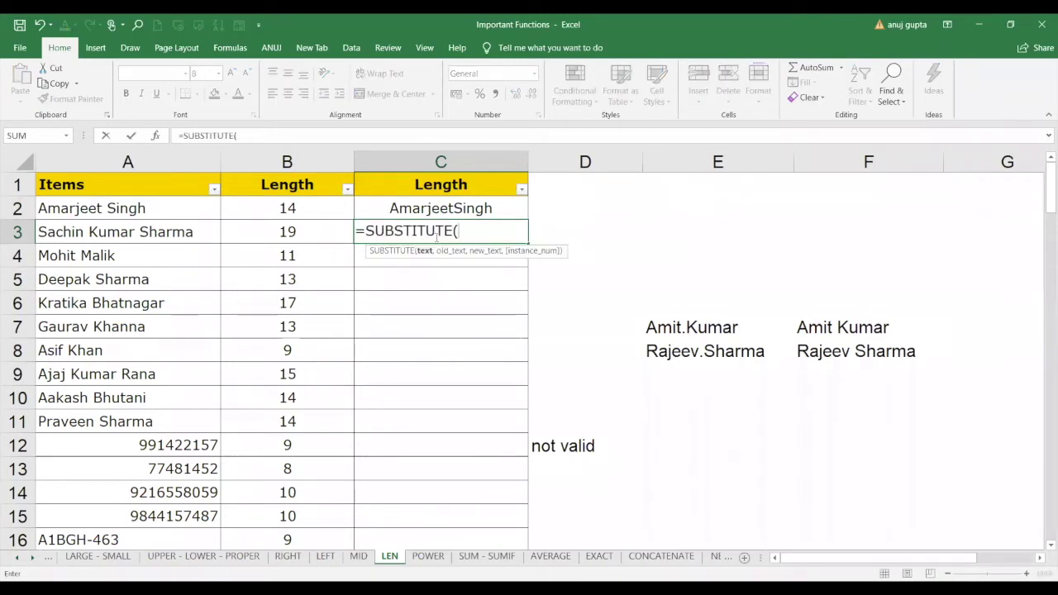
click(207, 233)
key(F8)
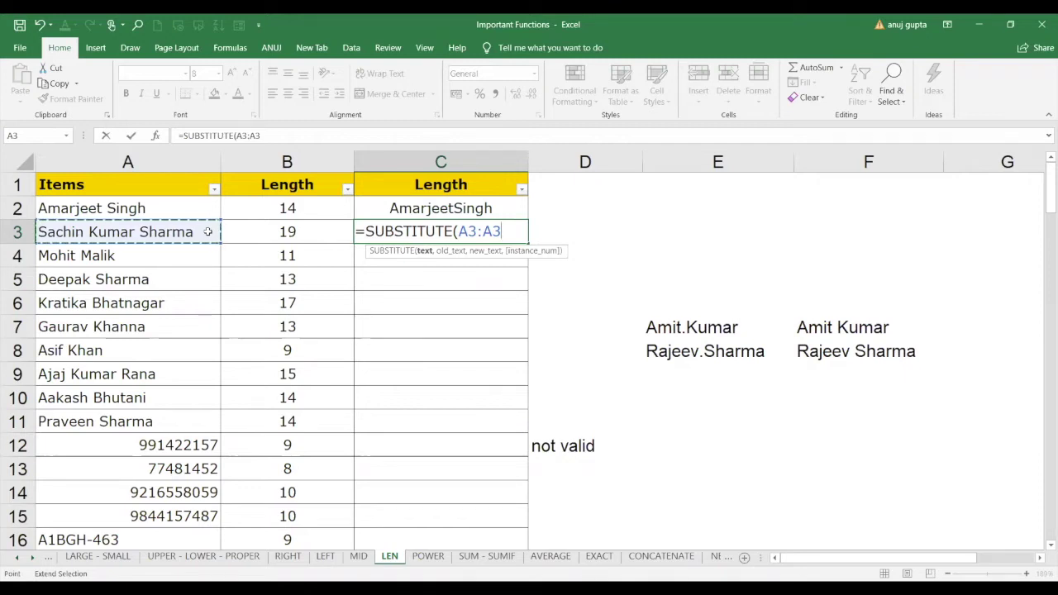
key(BackSpace)
key(BackSpace)
key(BackSpace)
key(BackSpace)
key(BackSpace)
click(150, 232)
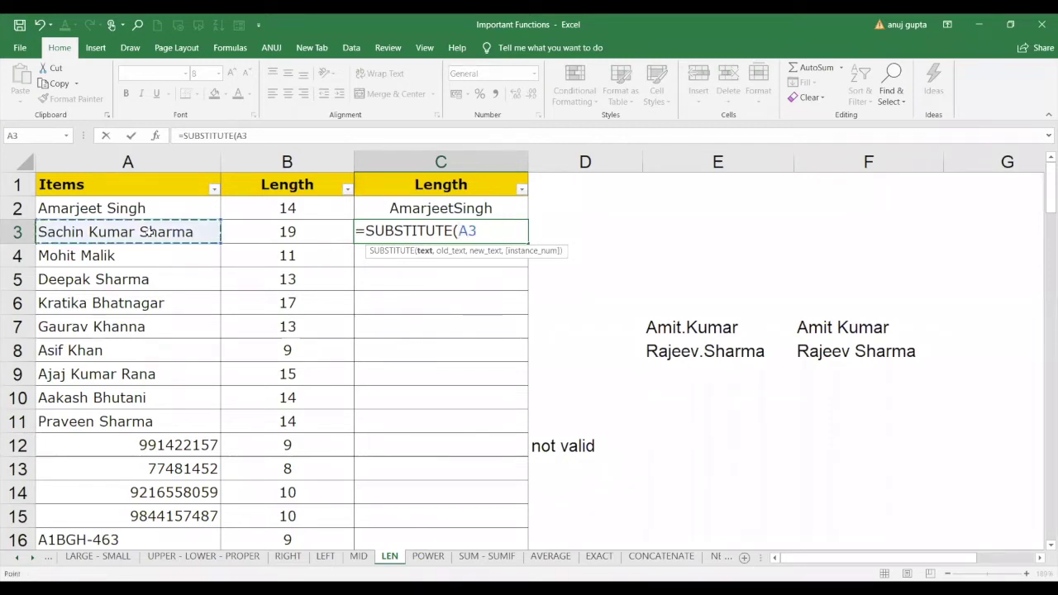
text(," ")
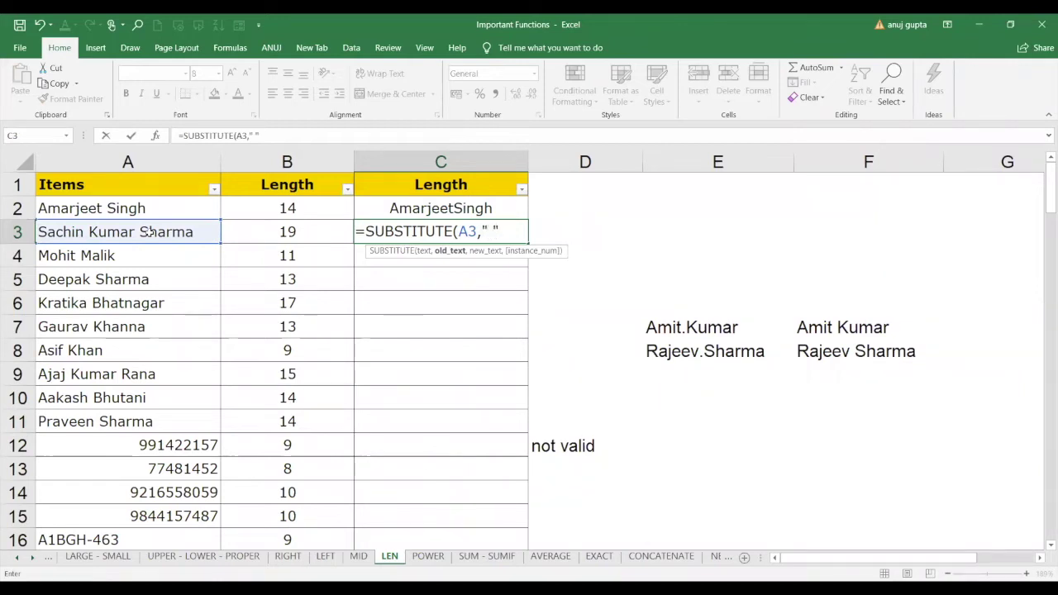
text(,"")
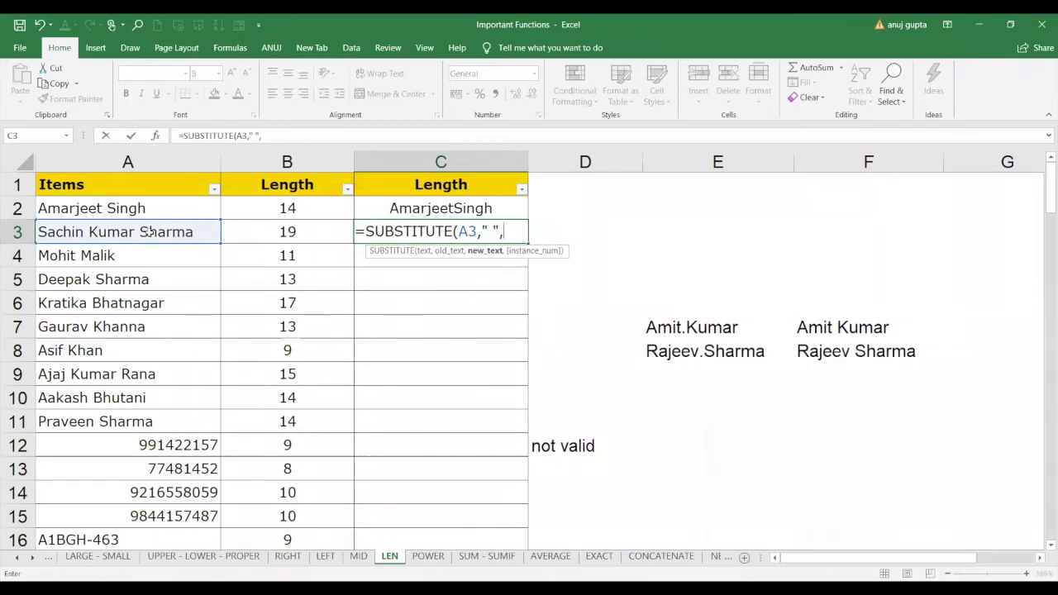
text())
key(ctrl+Return)
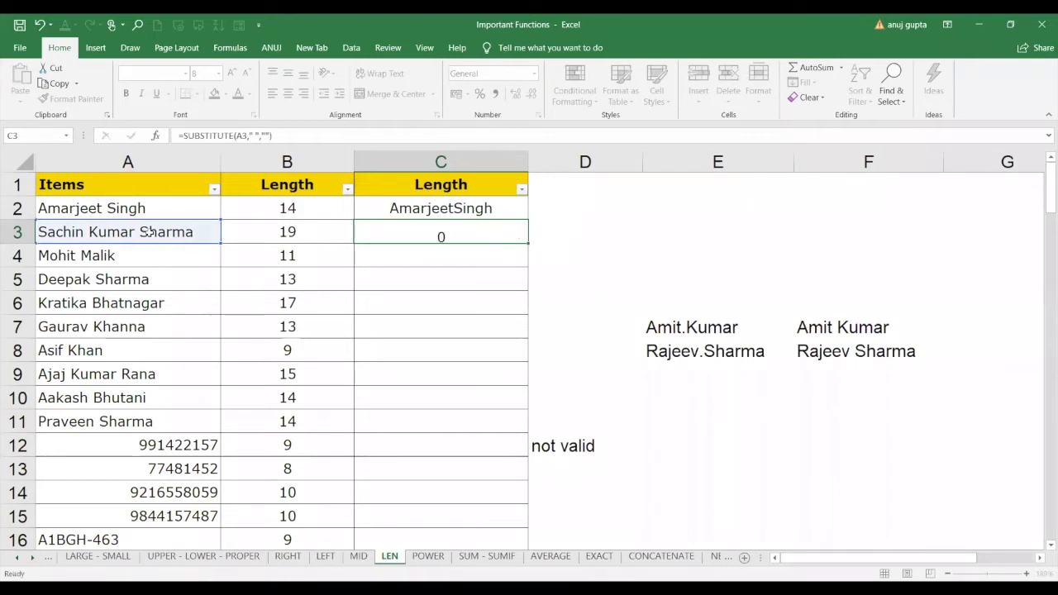
double_click(528, 242)
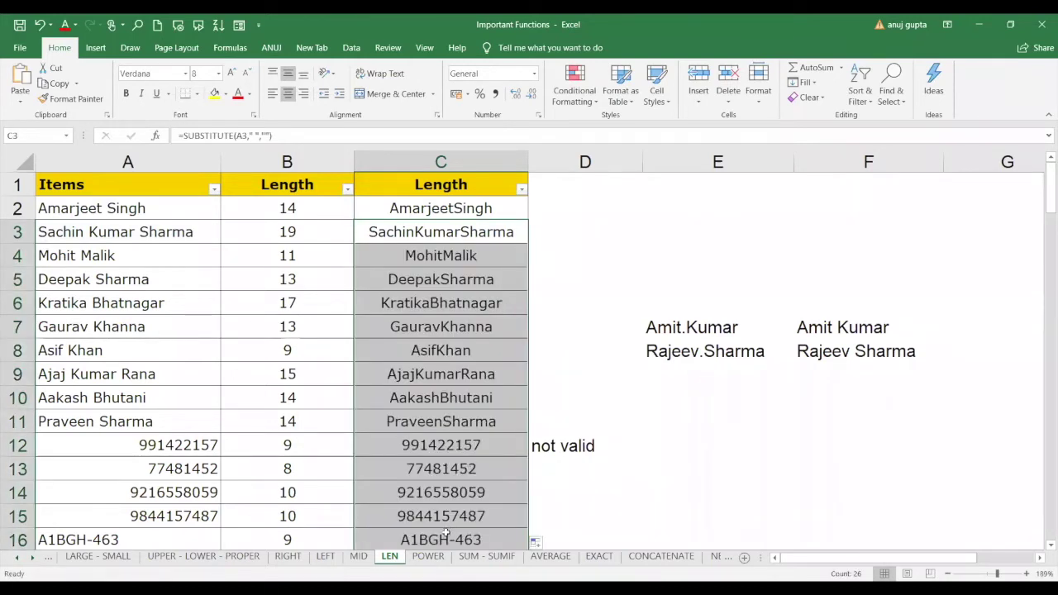
click(459, 424)
key(Down)
key(Down)
key(Down)
key(Down)
key(Down)
key(Down)
key(Down)
key(Down)
key(Down)
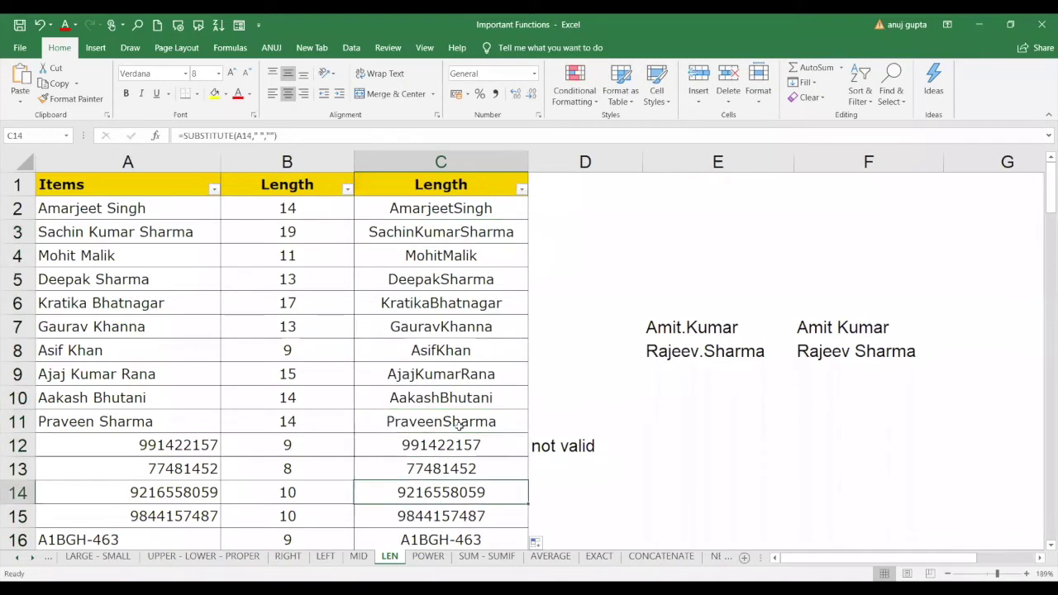
key(Down)
key(Down)
key(Down)
key(Down)
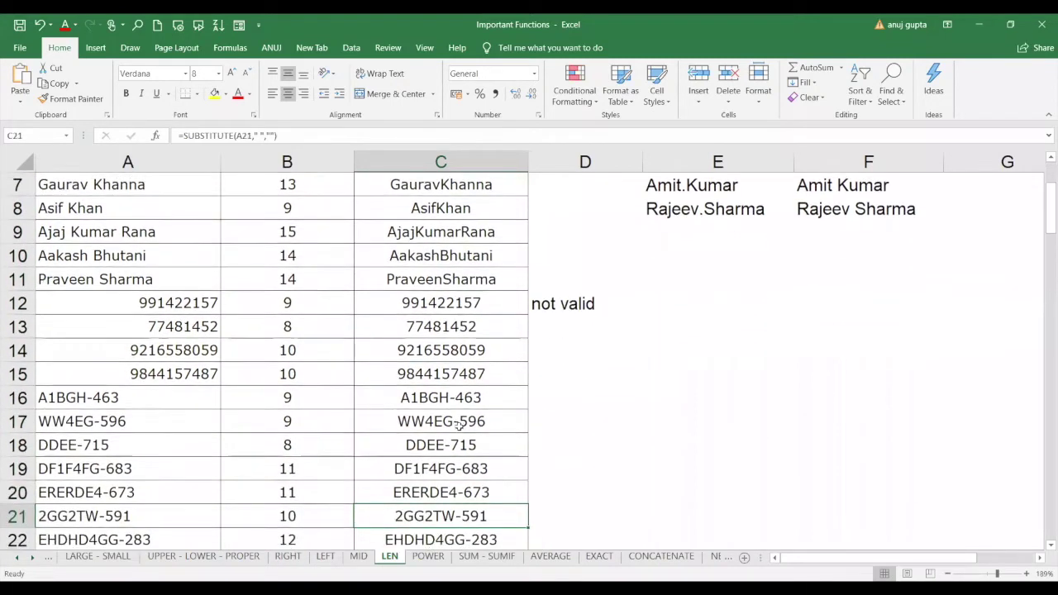
key(Up)
key(Up)
key(Up)
key(Up)
key(Up)
key(Up)
key(Up)
key(Up)
key(Up)
key(Up)
key(Up)
key(Up)
key(Up)
key(ctrl+Up)
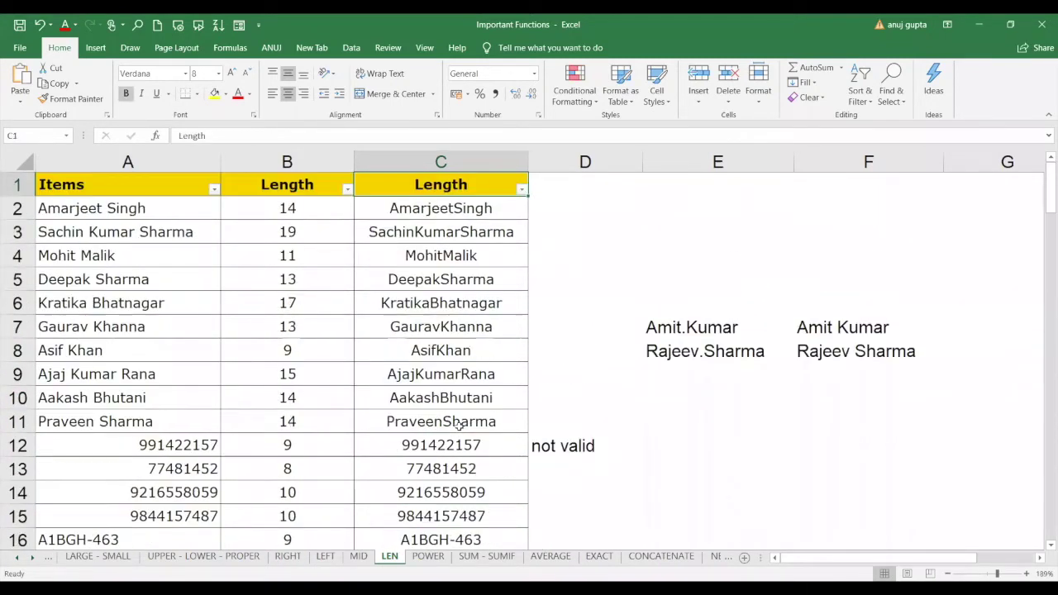
key(Down)
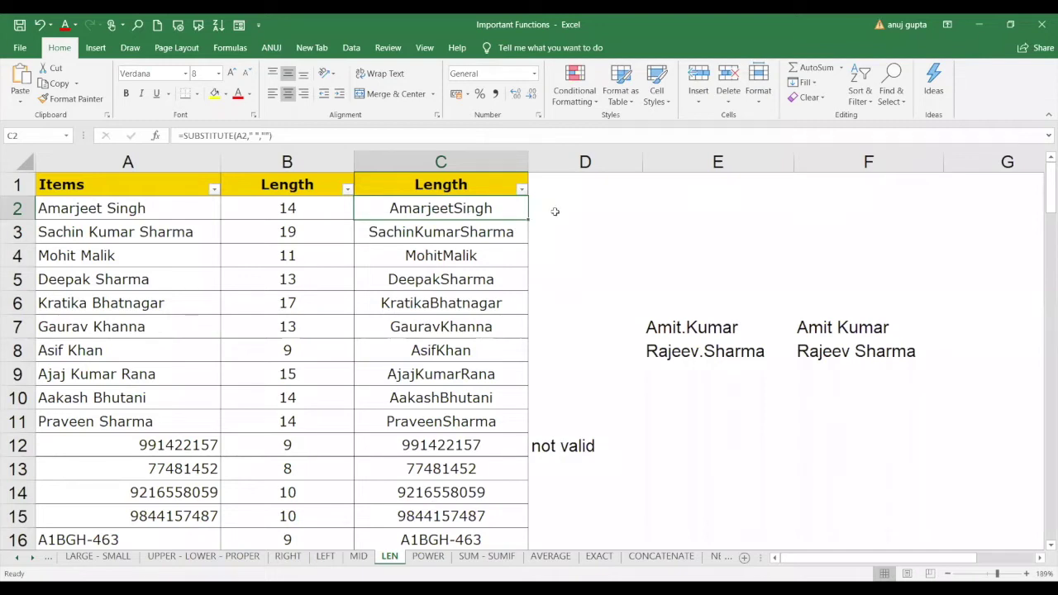
click(554, 212)
text(=)
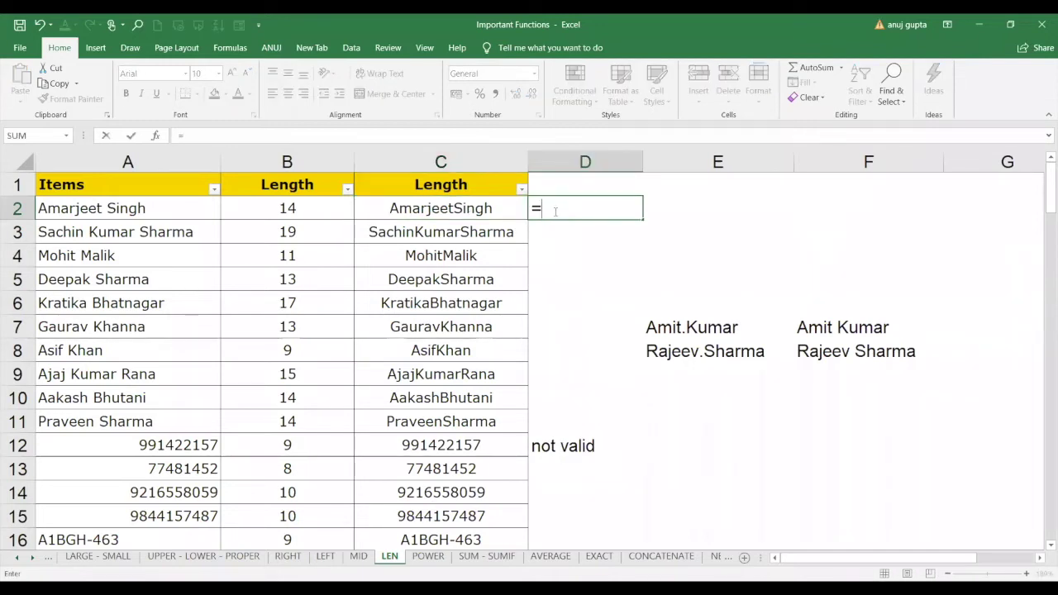
text(len)
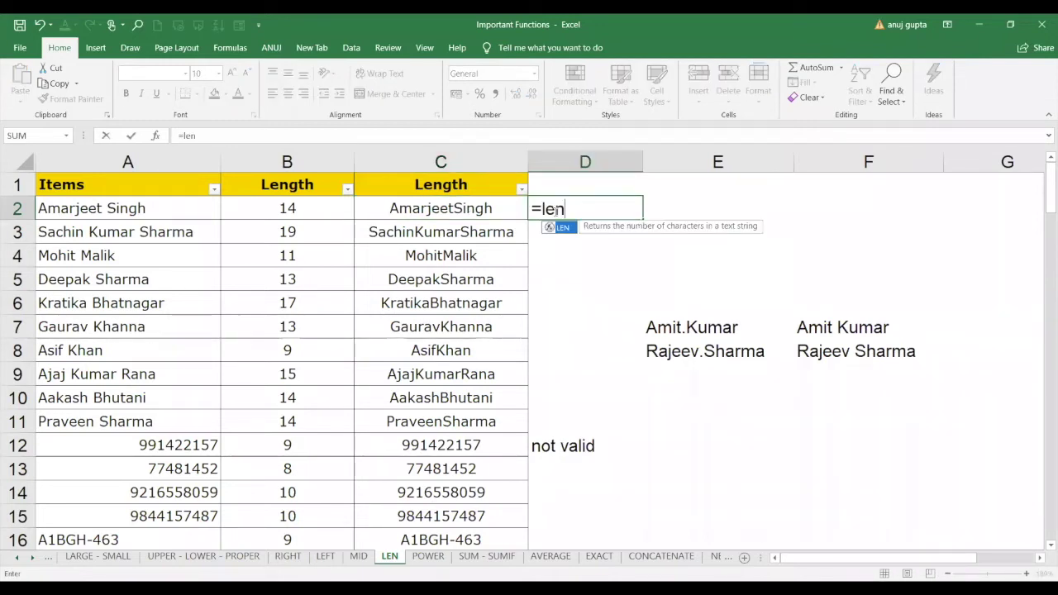
text(()
click(489, 210)
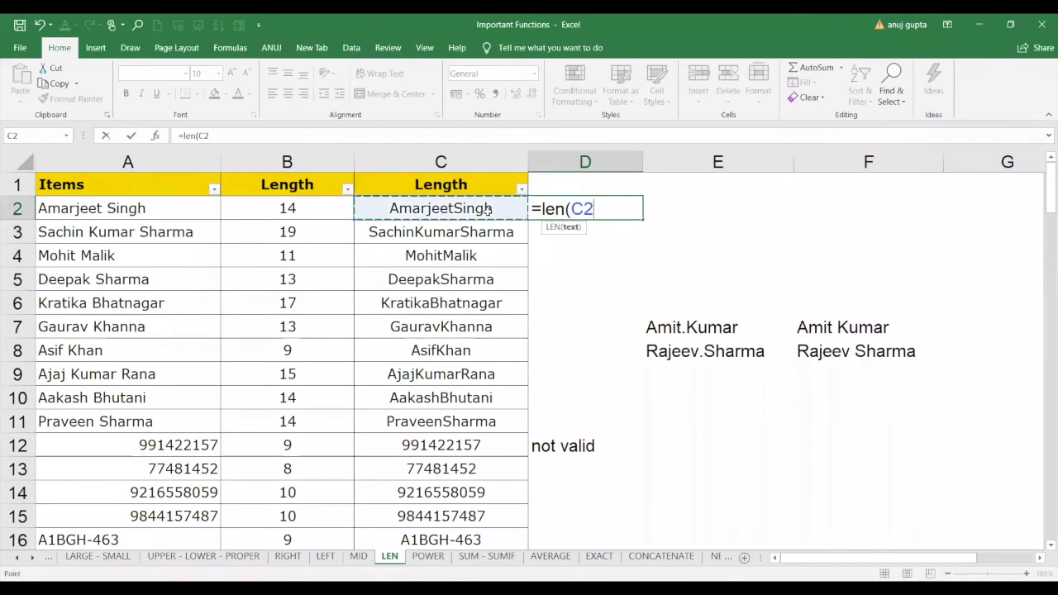
key(Return)
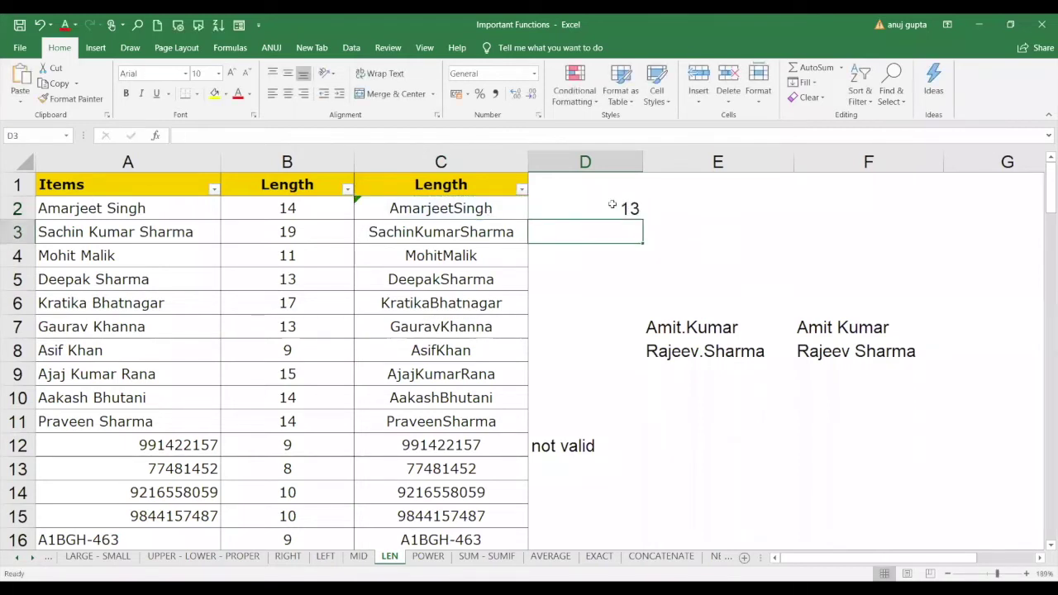
click(619, 207)
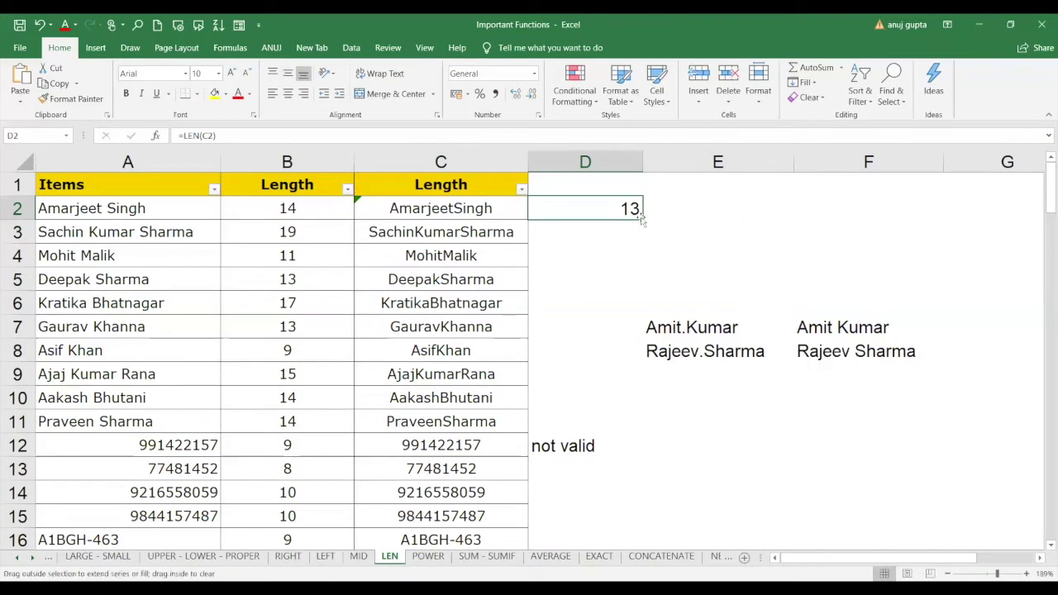
drag(641, 217, 646, 435)
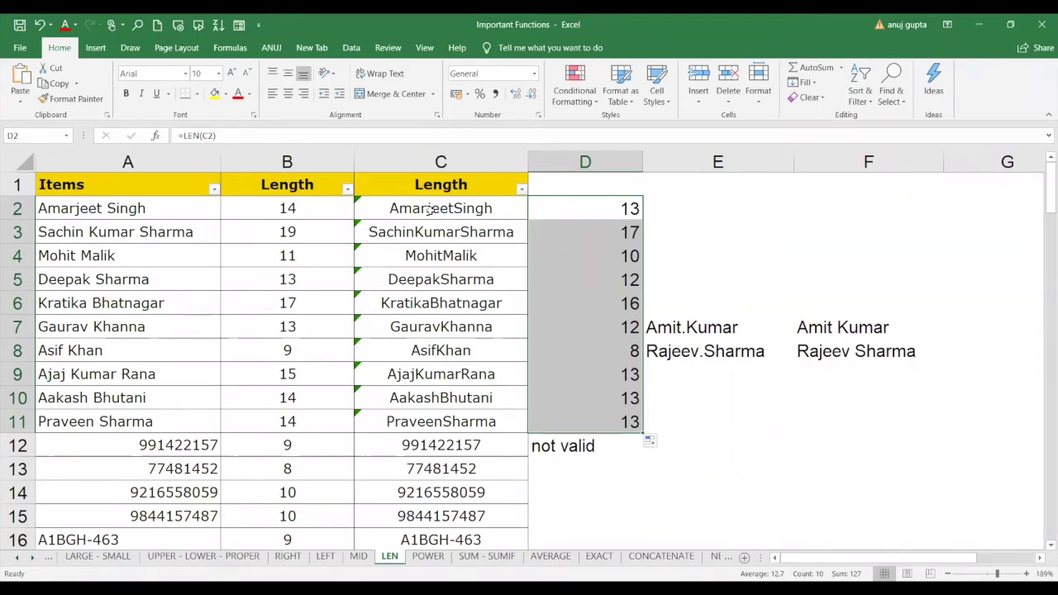
click(391, 18)
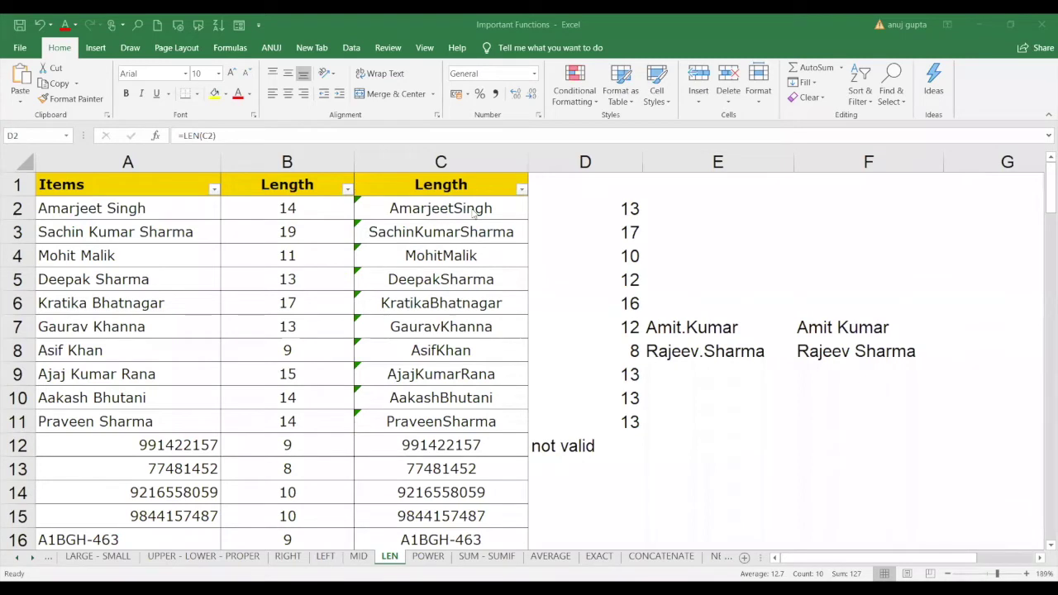
key(ctrl+shift+Down)
click(450, 209)
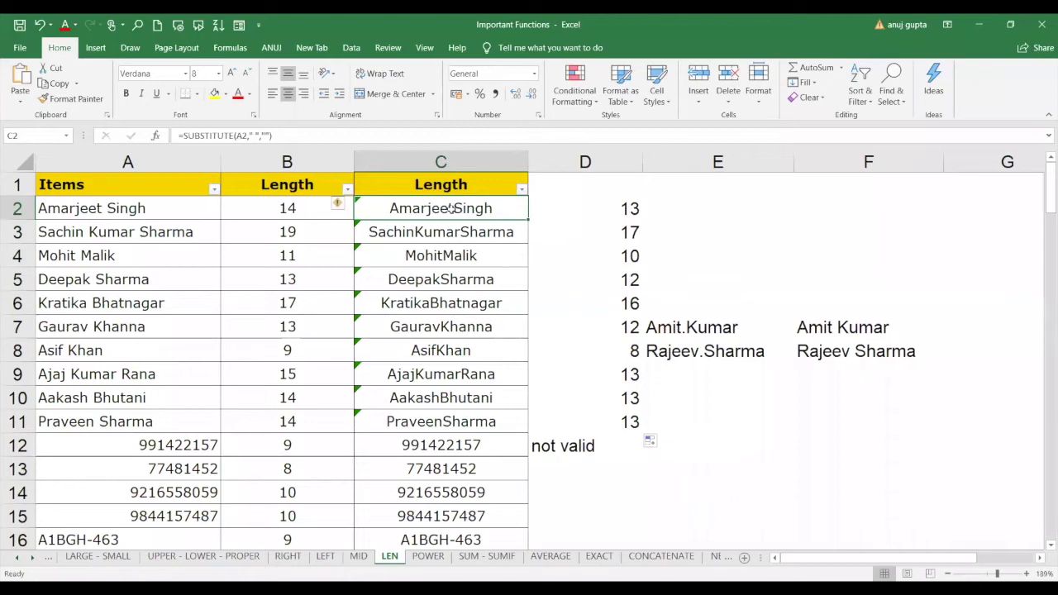
Clear C2:C15 and enter =SUBSTITUTE(A2," ","") in C2.
drag(450, 209, 445, 521)
key(Delete)
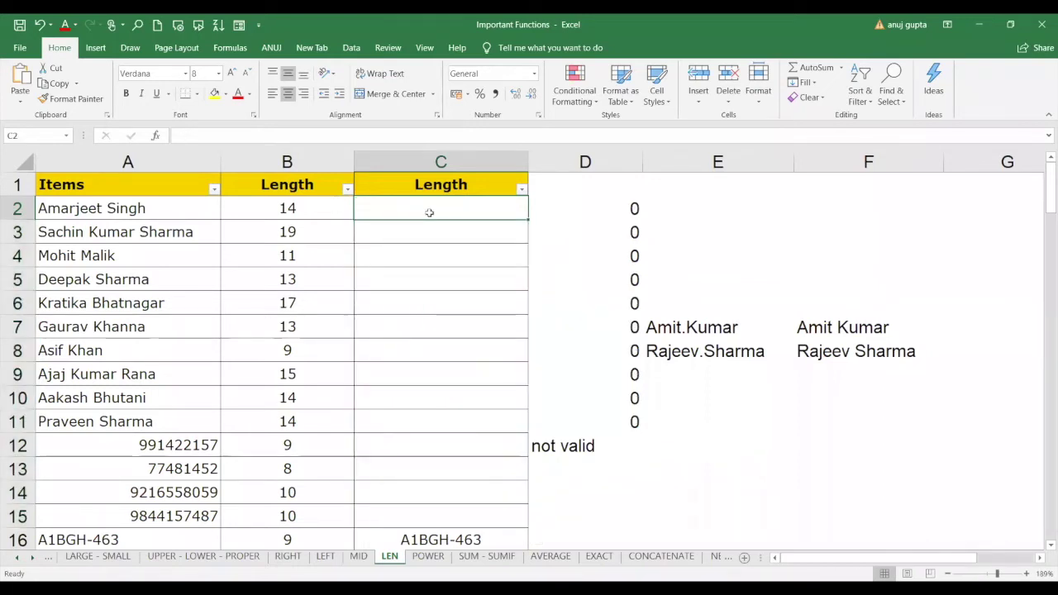
text(=)
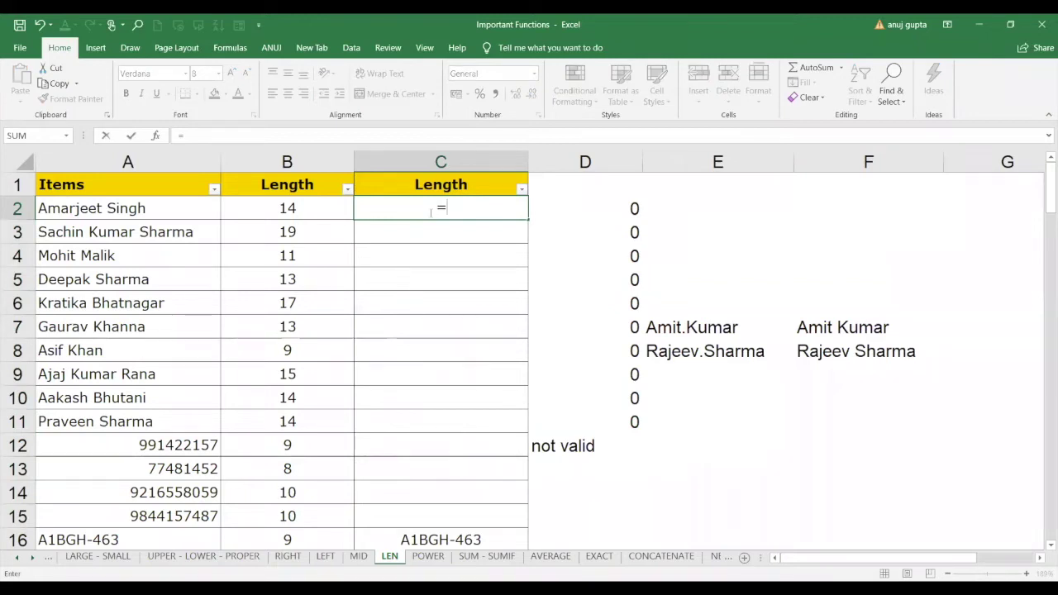
text(SUBSTITUTE()
click(130, 209)
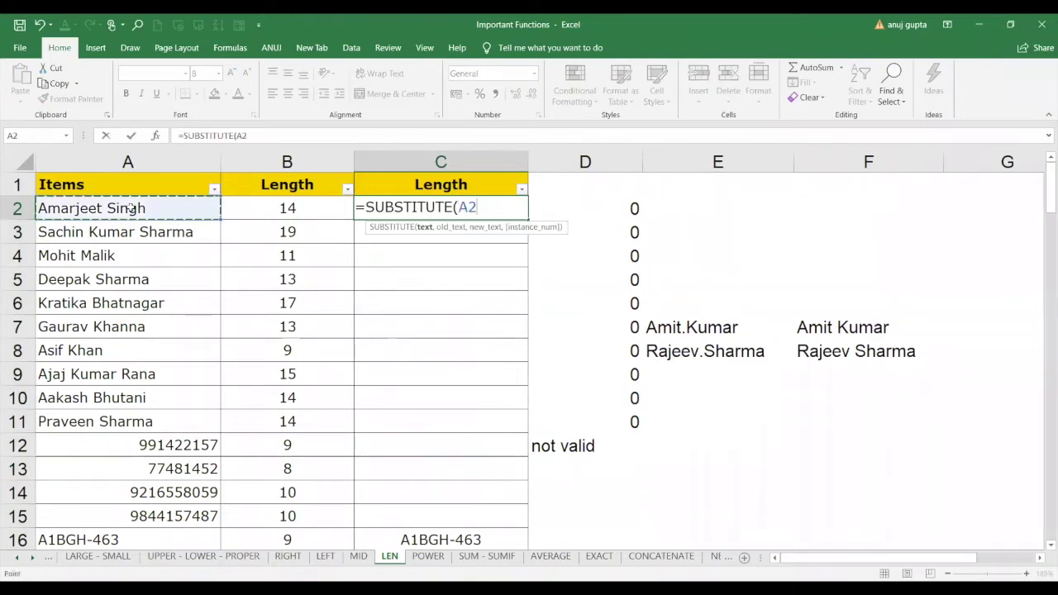
text(,")
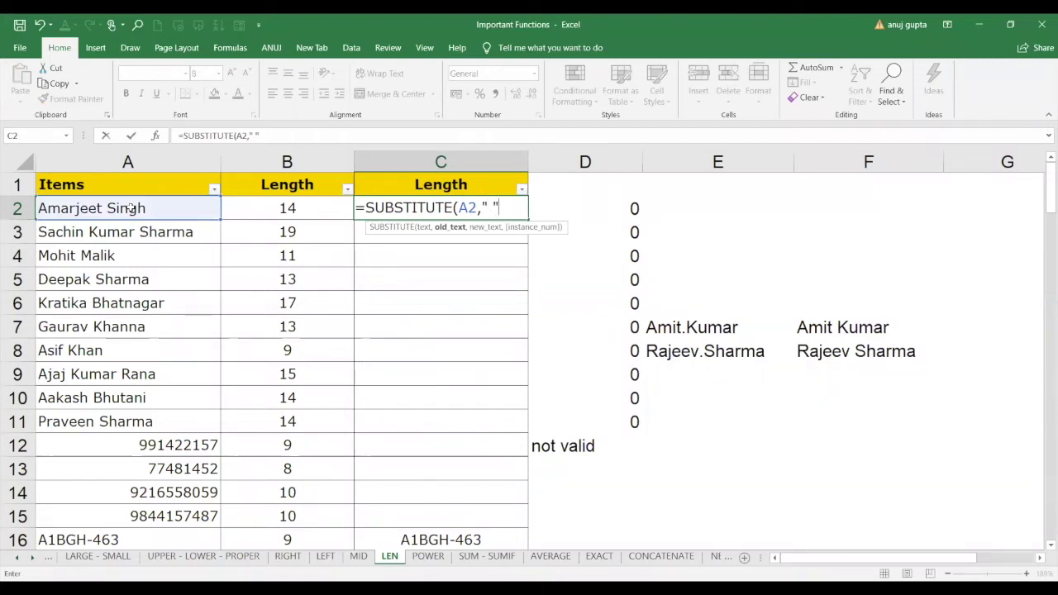
text(,"")
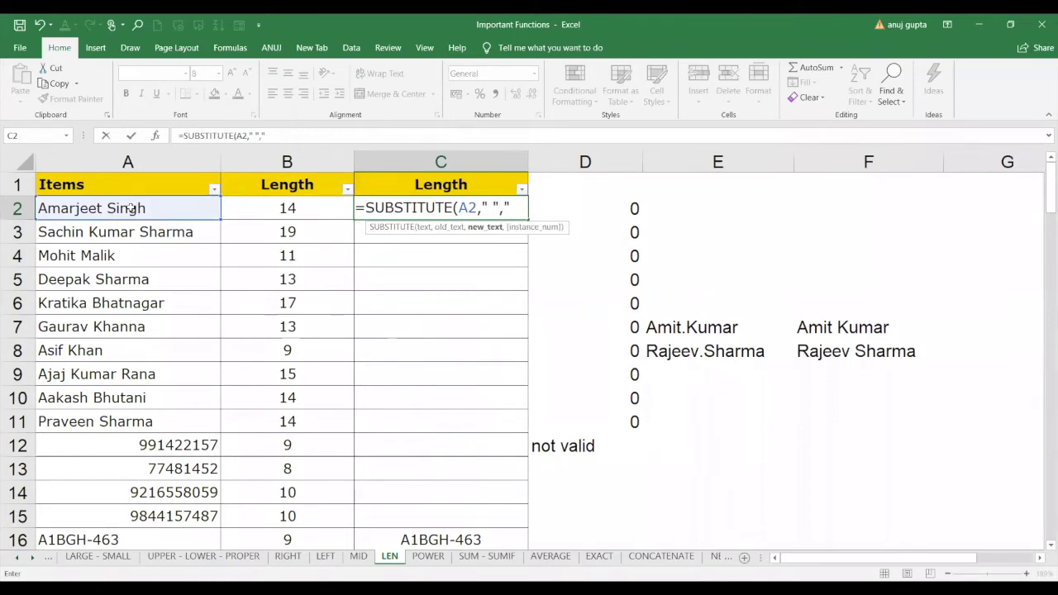
text())
key(Return)
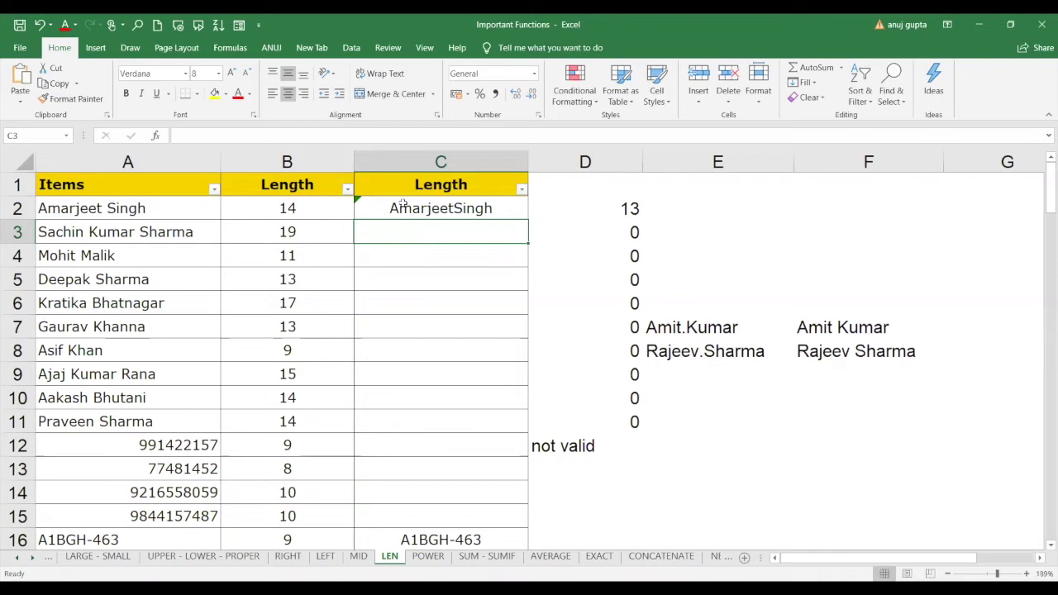
Copy the C2 formula down column C and check the result in C16.
click(366, 207)
double_click(527, 219)
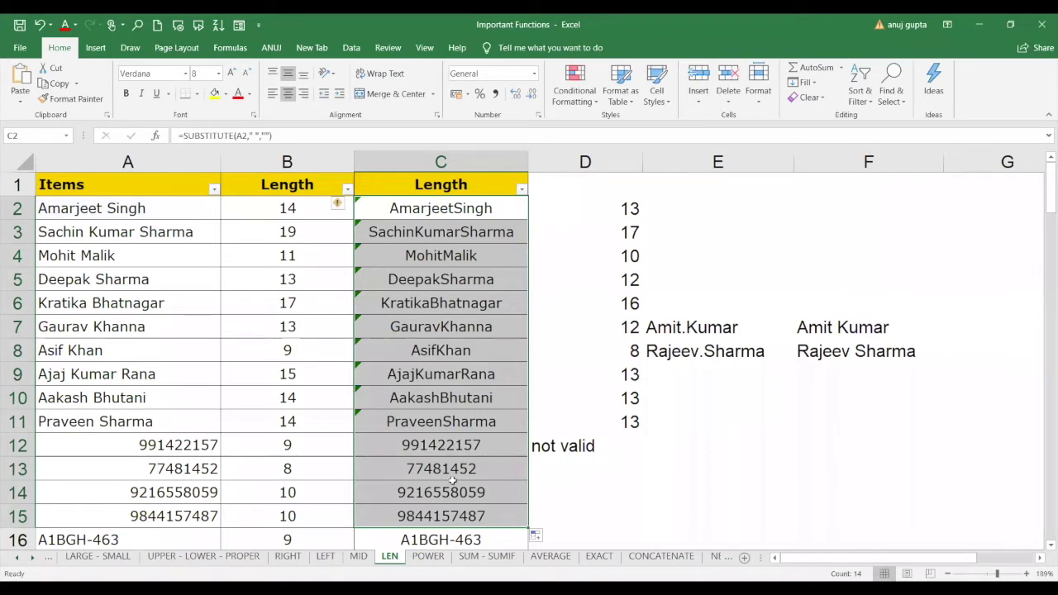
click(487, 218)
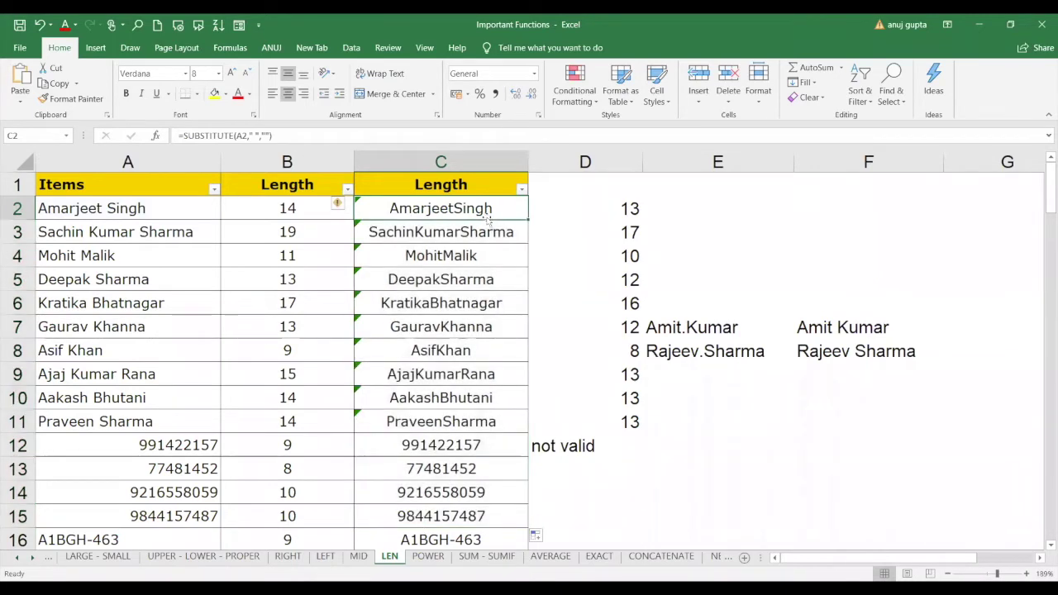
click(463, 532)
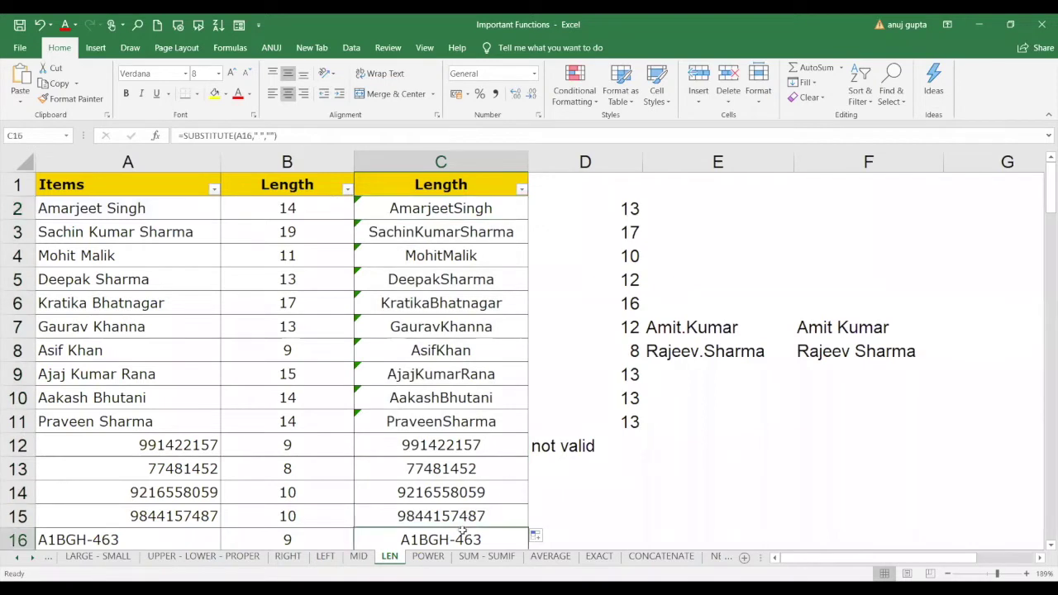
Enter =SUBSTITUTE(A16,"-",".") in C16 so it reads A1BGH.463.
text(=)
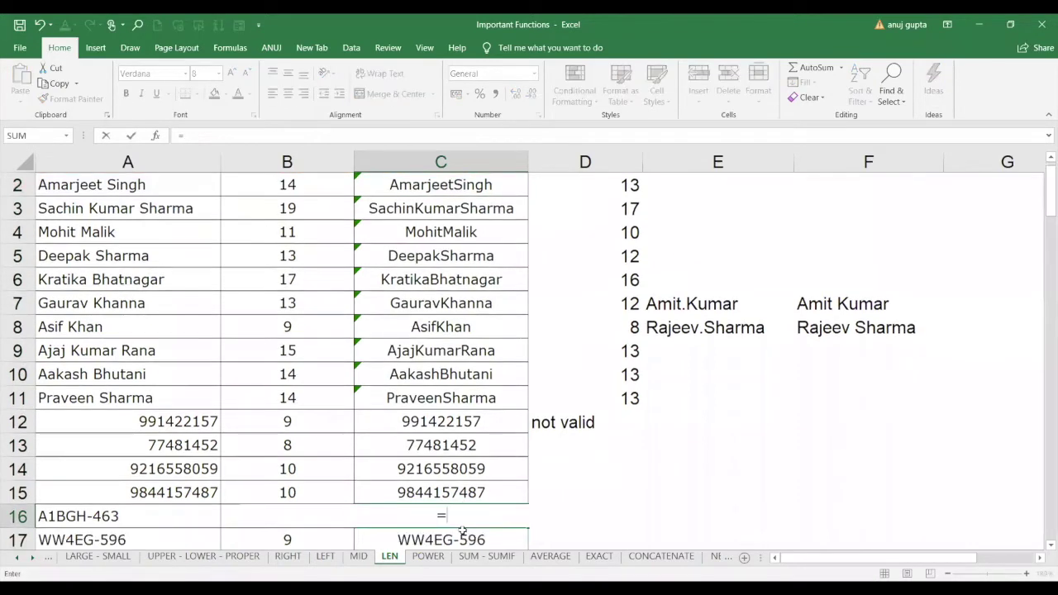
text(SUBSTITUTE()
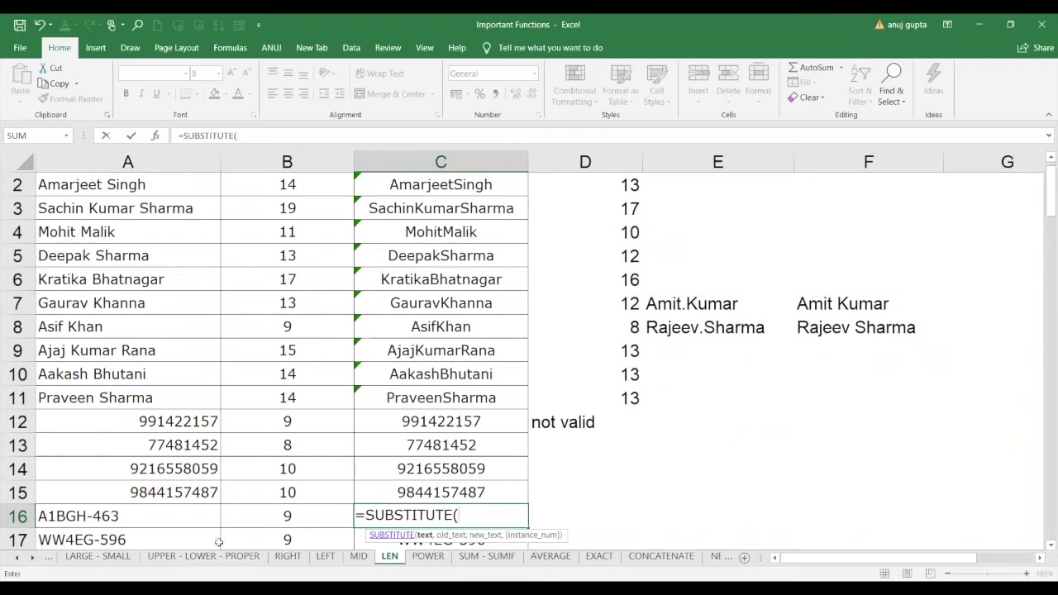
click(166, 518)
text(, )
text(-")
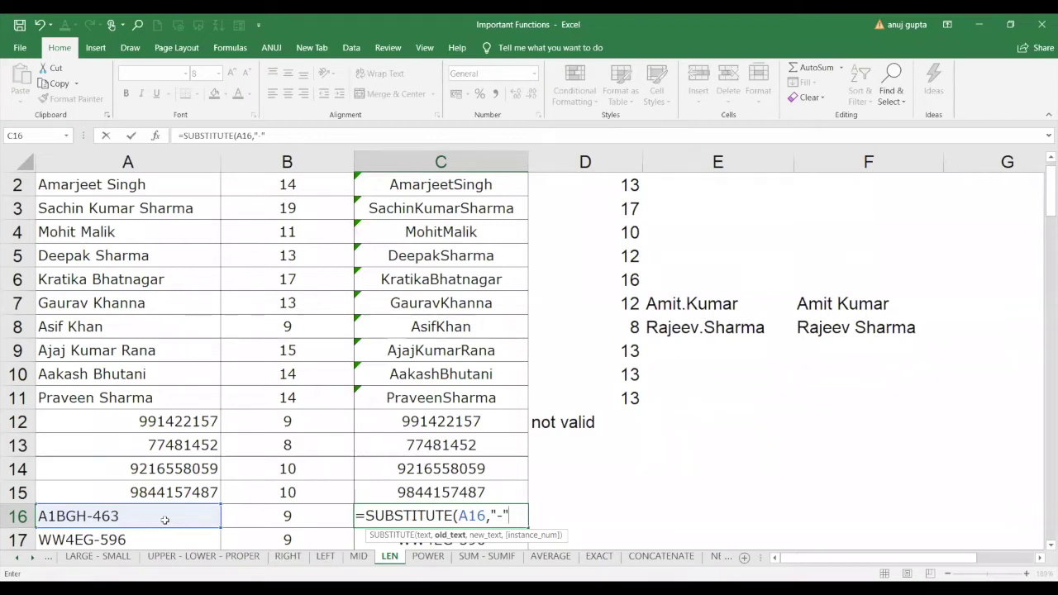
text(,")
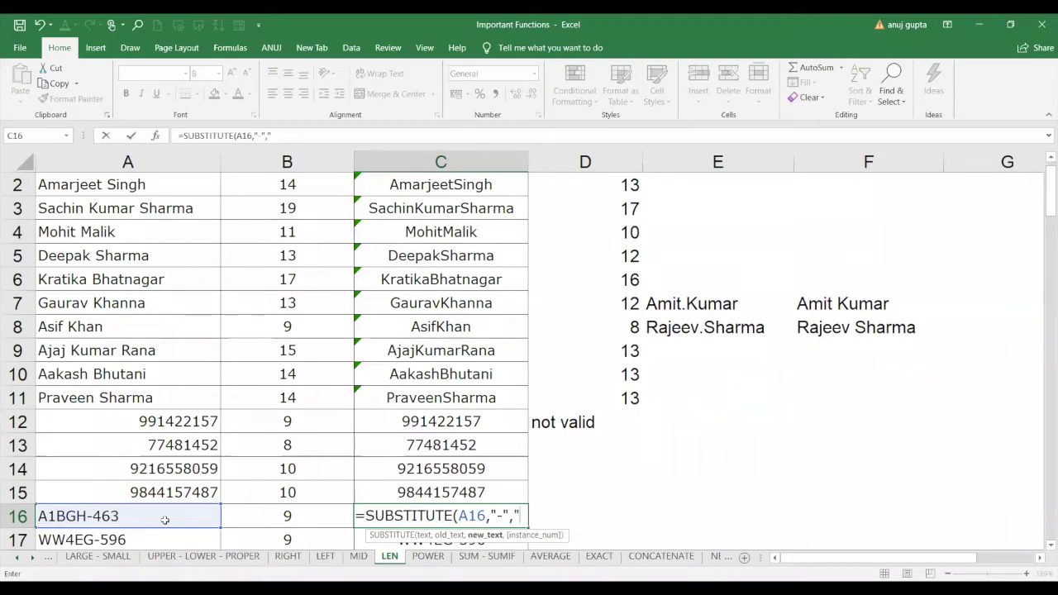
text(."))
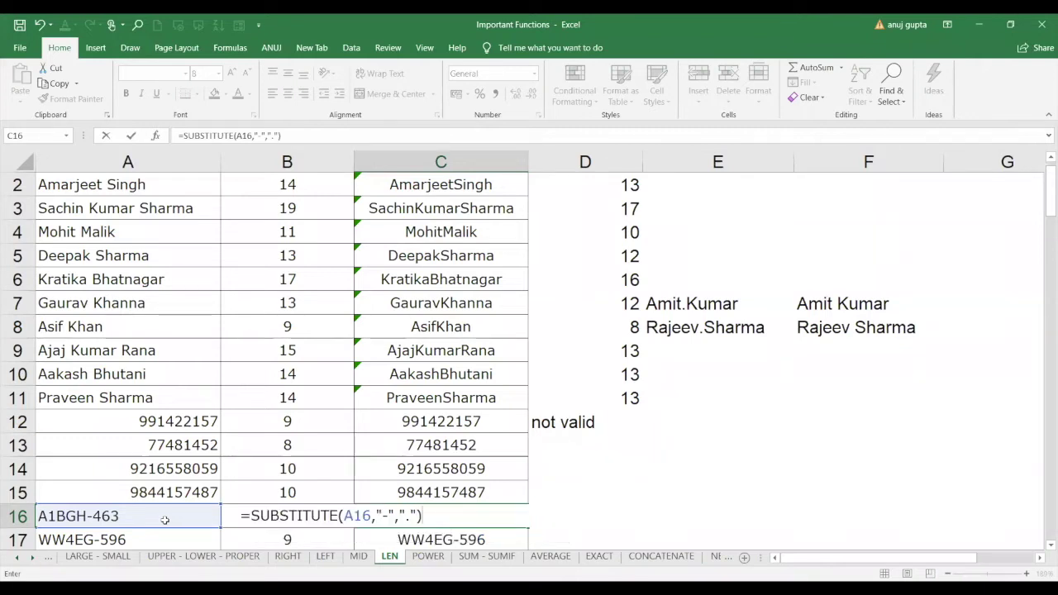
key(Return)
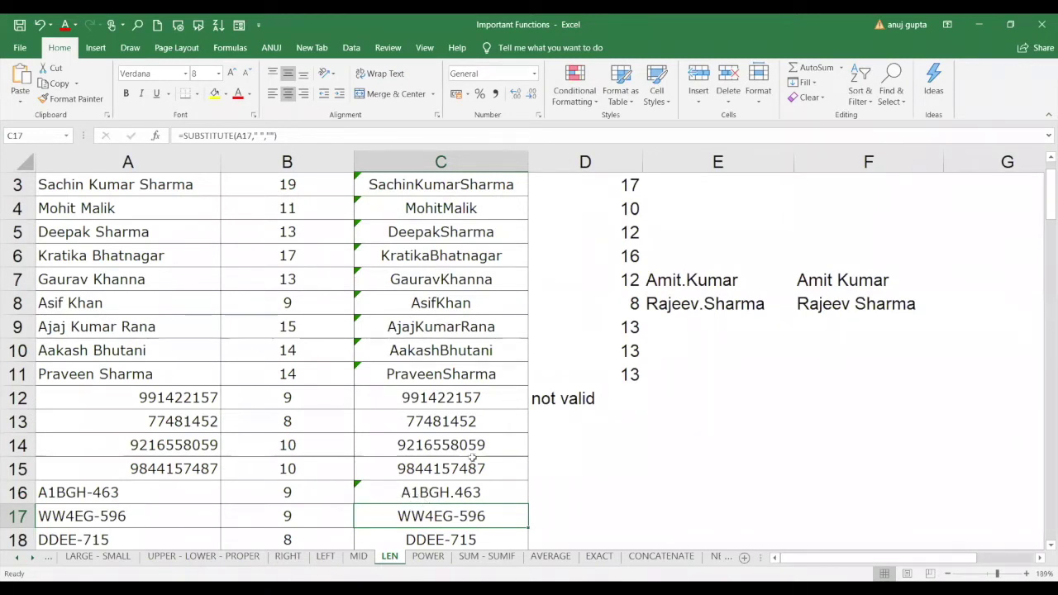
Select the cleaned names at the top of column C.
click(486, 318)
key(Up)
key(Up)
key(Up)
key(Up)
key(Up)
key(Up)
key(Up)
key(Up)
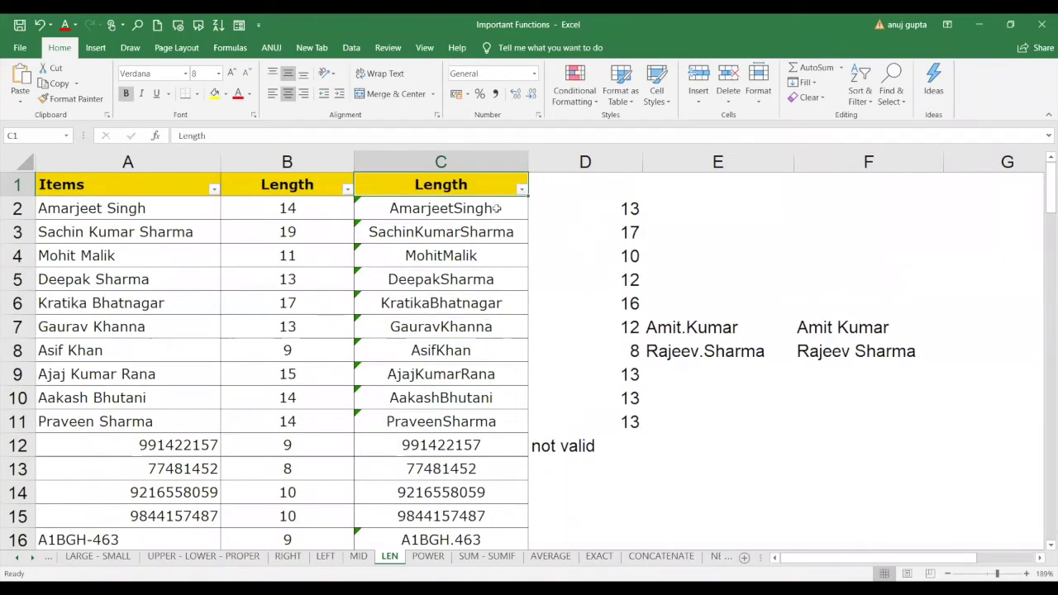
drag(419, 207, 422, 329)
Extend the selection down column C and clear its values.
drag(417, 514, 440, 471)
key(Delete)
scroll(447, 455, up, 5)
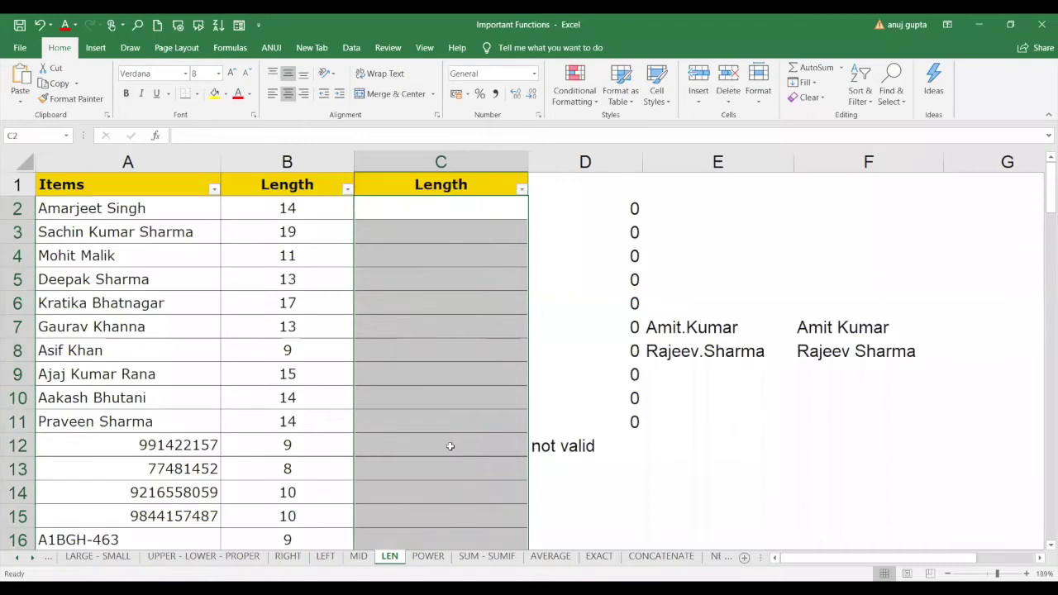
Enter =LEN(SUBSTITUTE(A2," ","")) in C2, returning 13 characters.
click(451, 205)
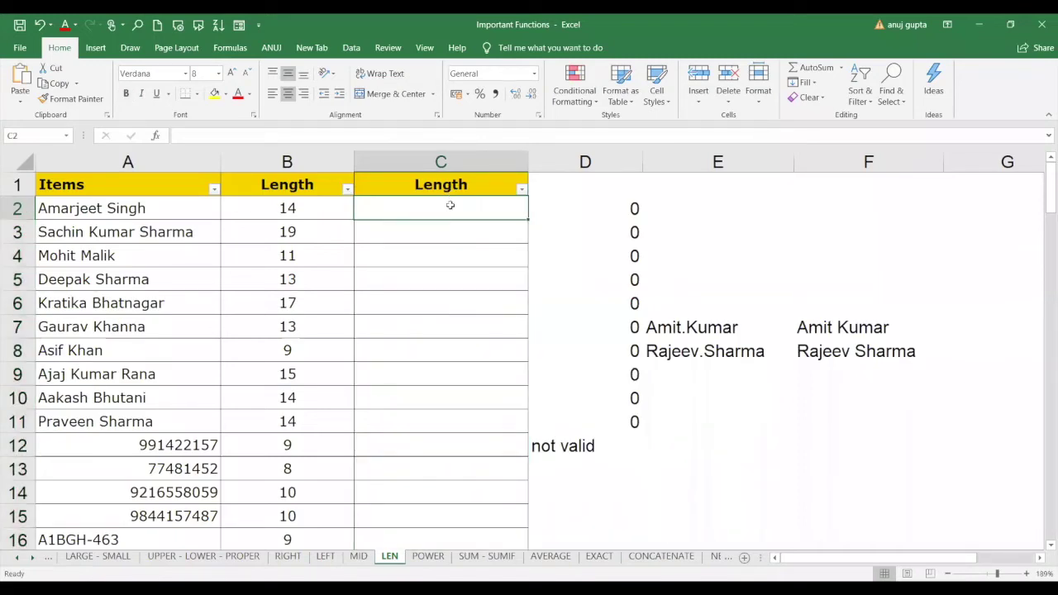
text(=)
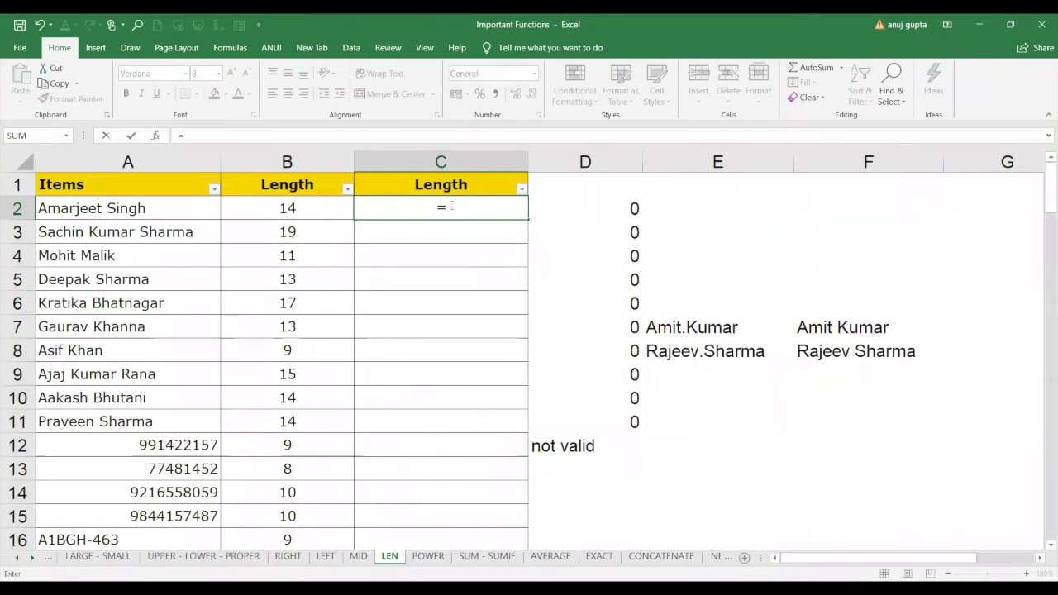
text(LEN()
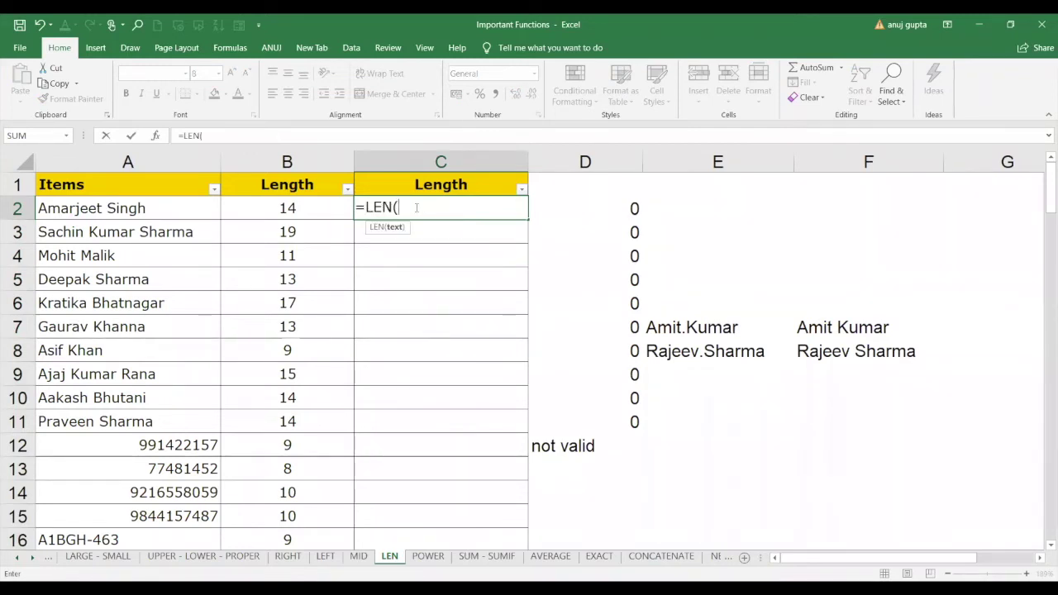
text(SUBSTITUTE()
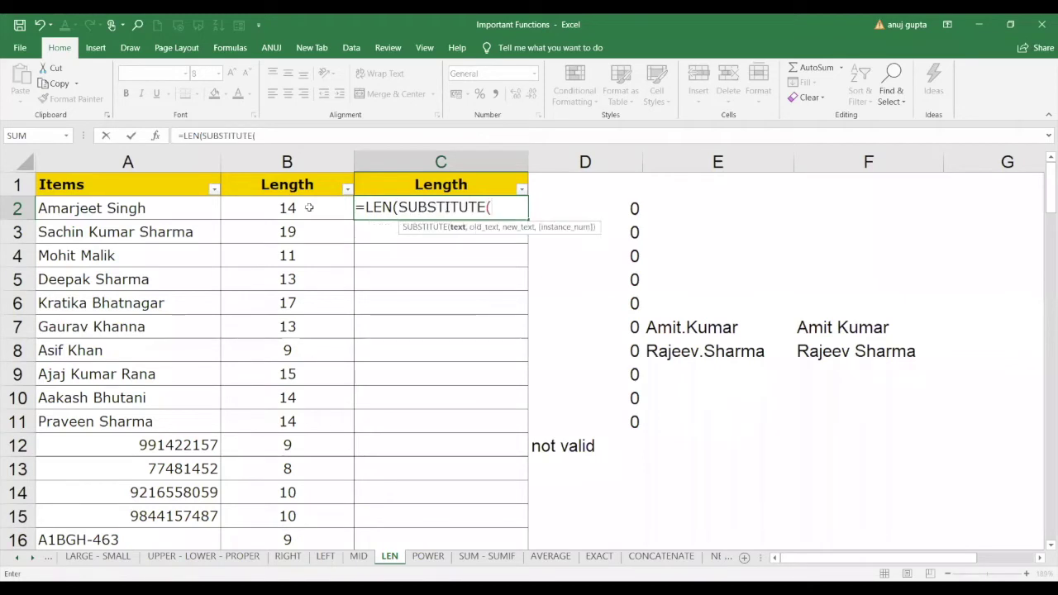
click(160, 205)
text(,")
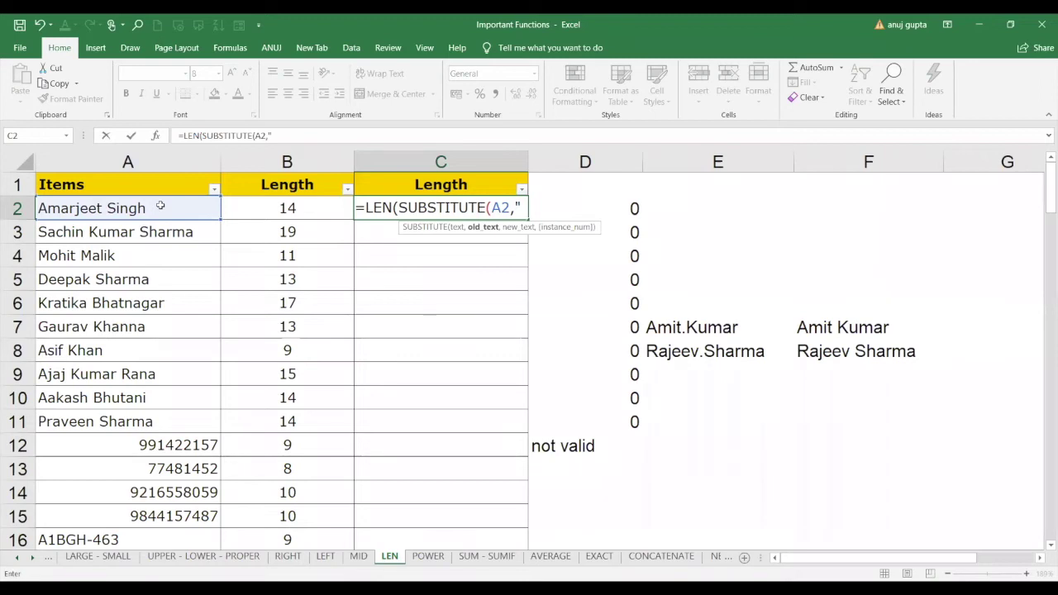
text( ",")
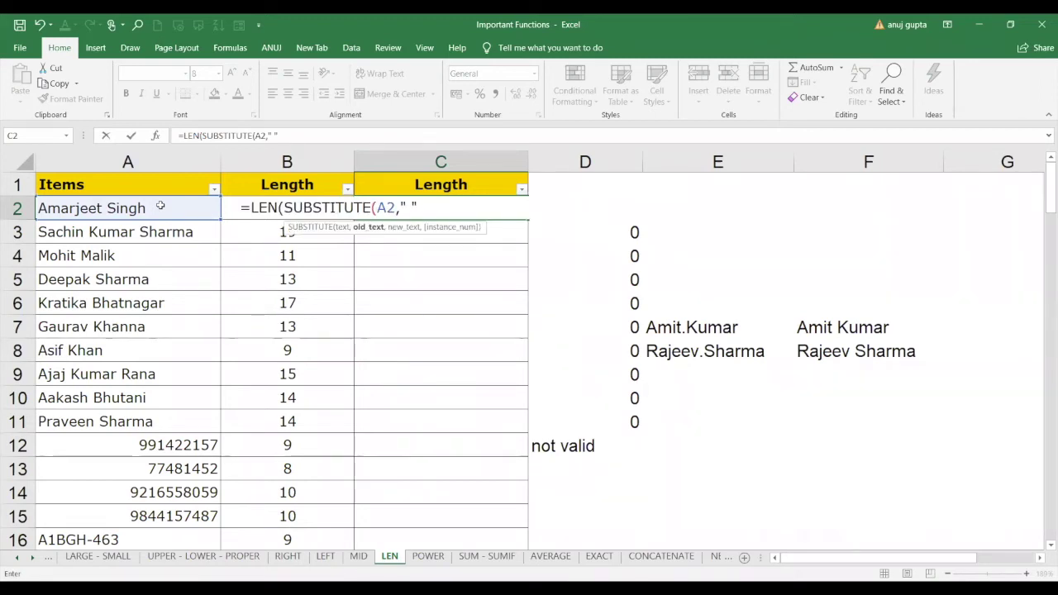
text(")
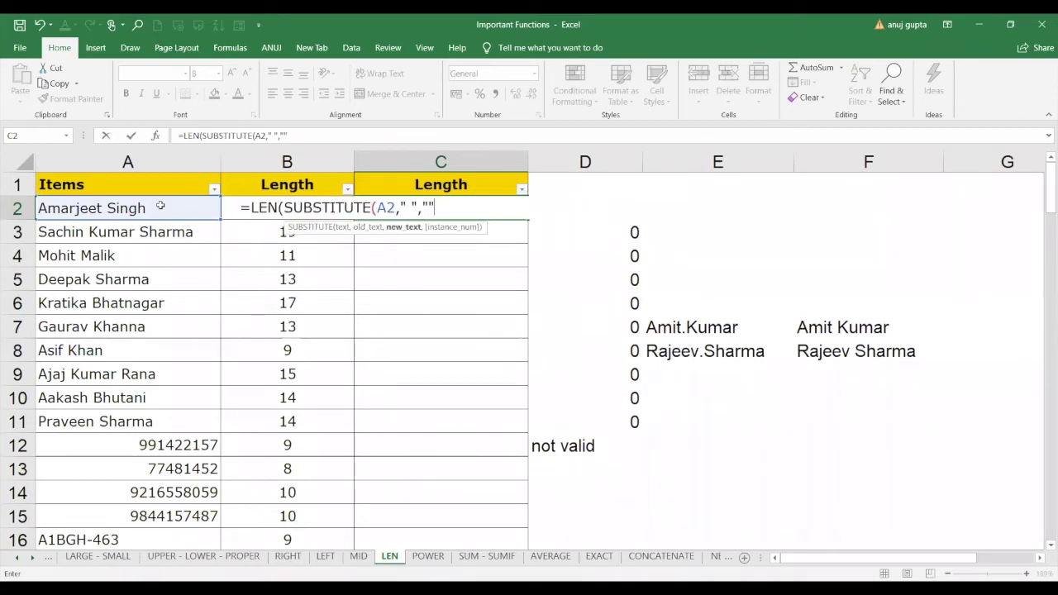
text())
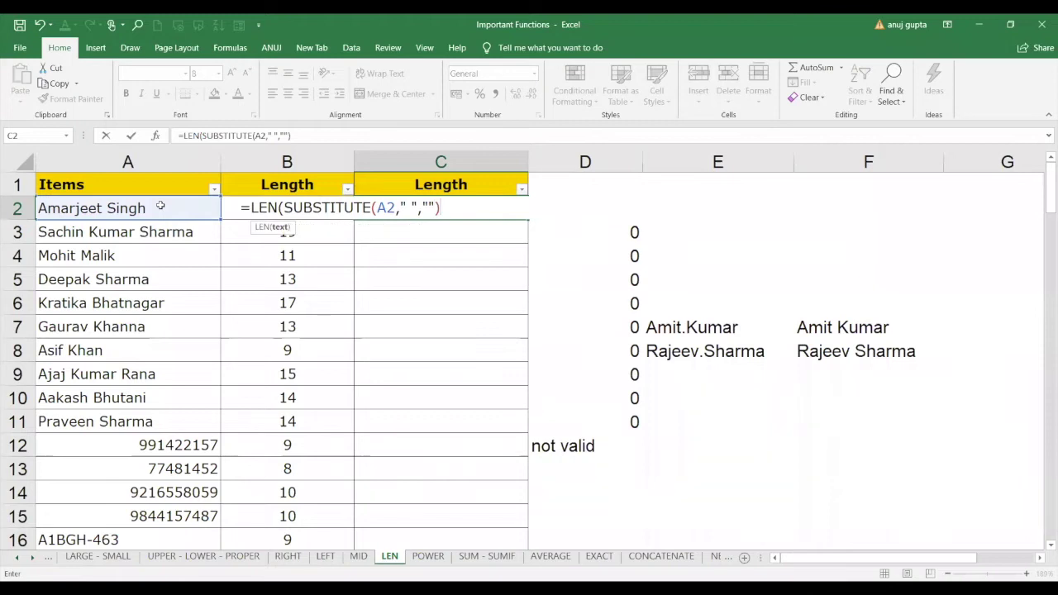
text())
drag(441, 208, 285, 208)
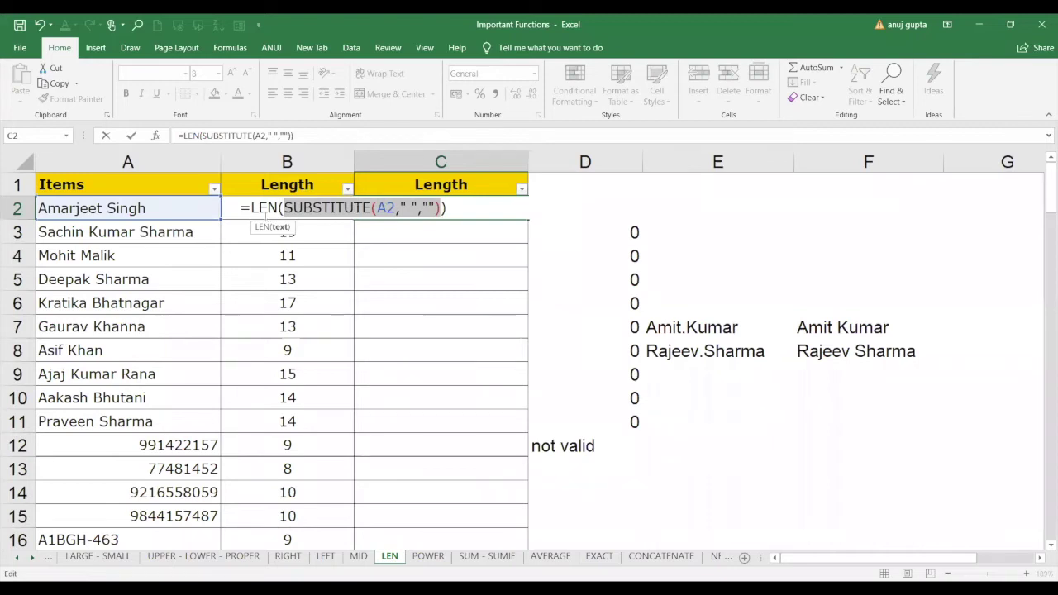
click(481, 207)
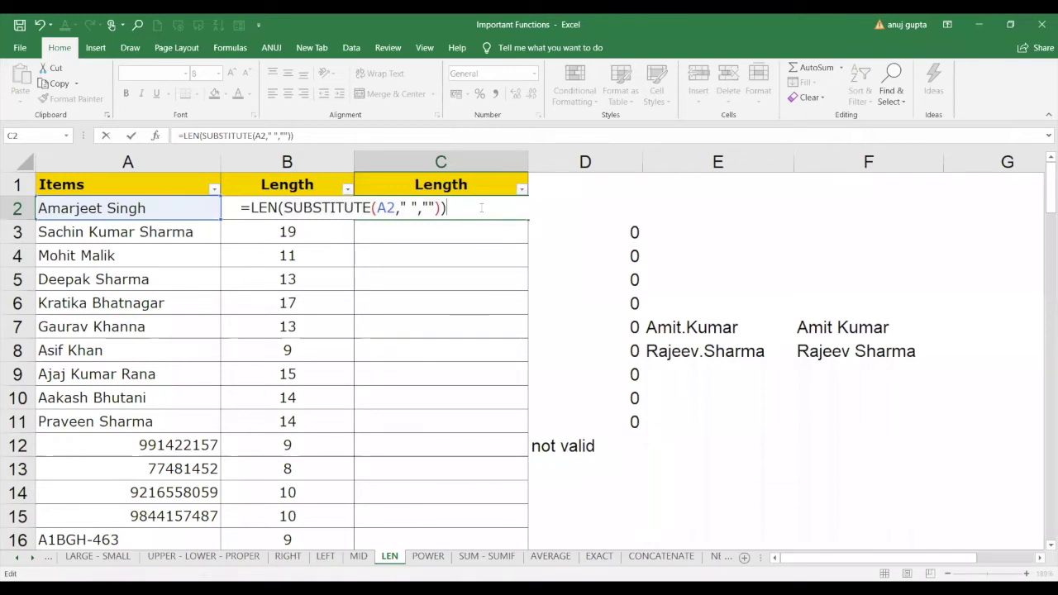
key(ctrl+Return)
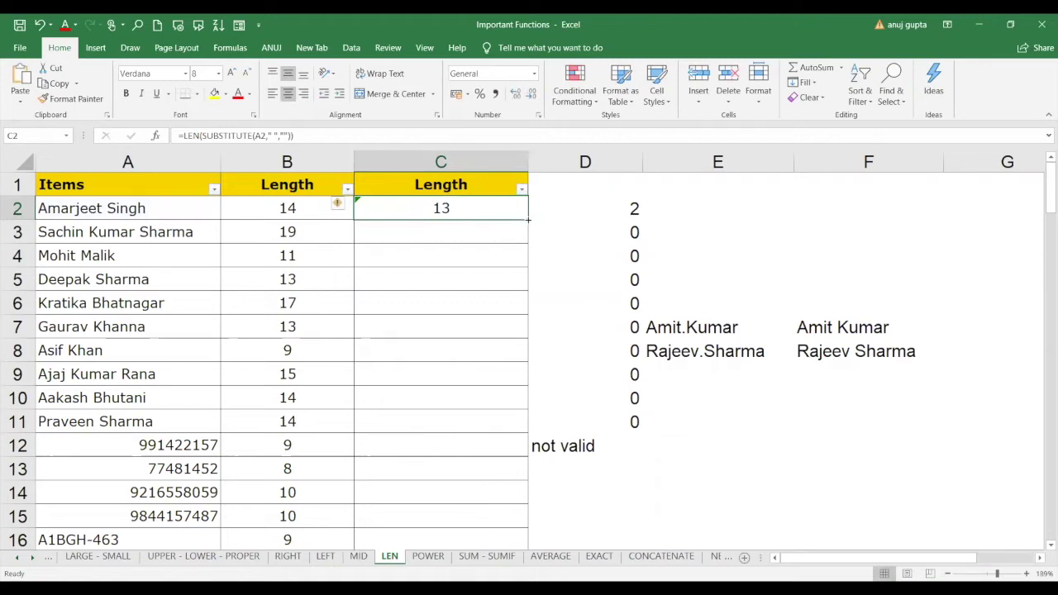
double_click(528, 219)
drag(621, 206, 633, 418)
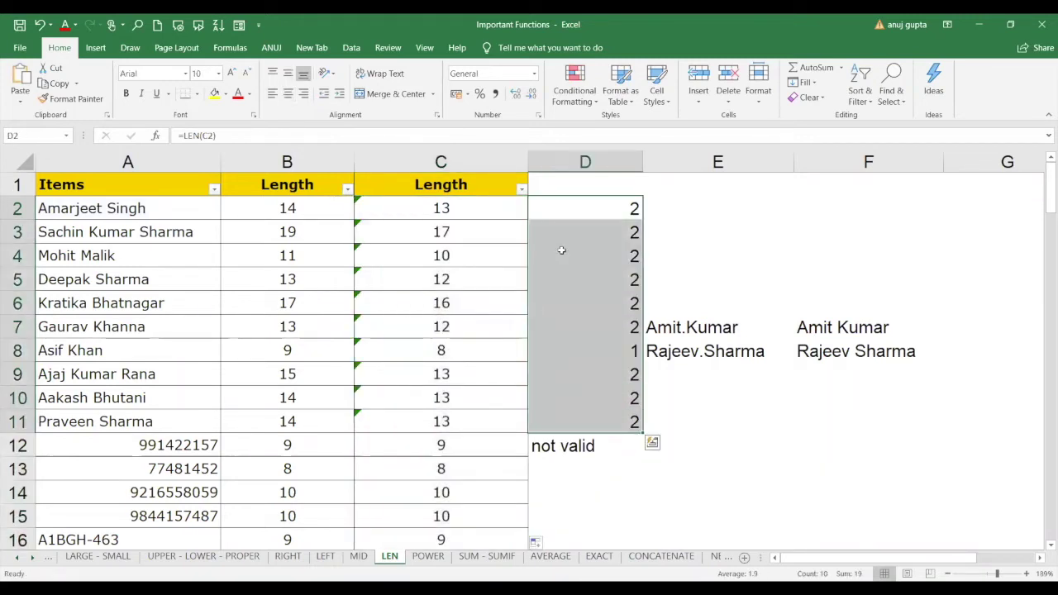
click(463, 209)
click(609, 208)
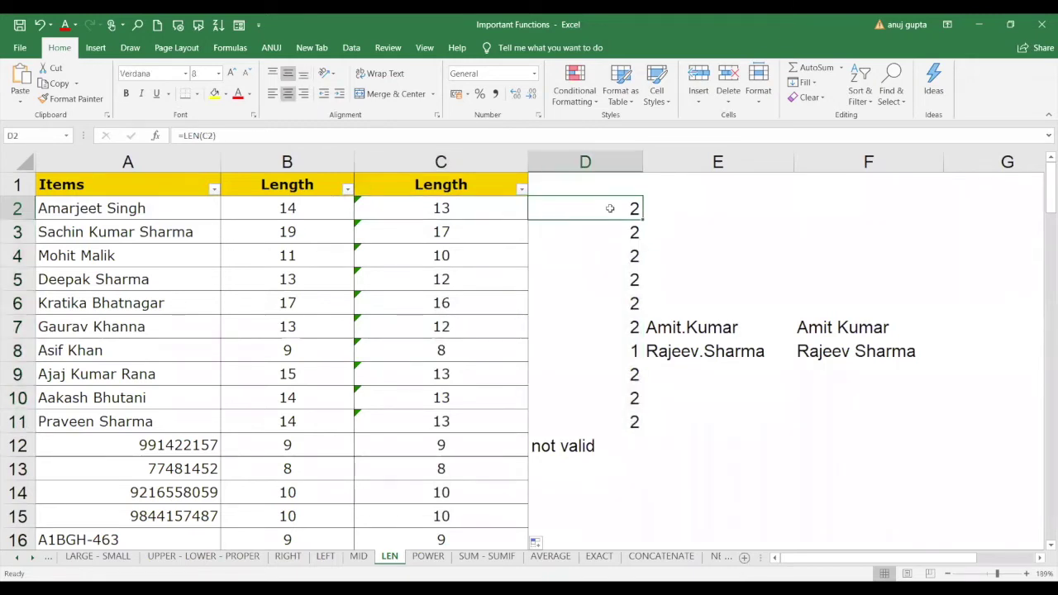
click(496, 208)
click(559, 207)
click(487, 421)
drag(482, 212, 484, 443)
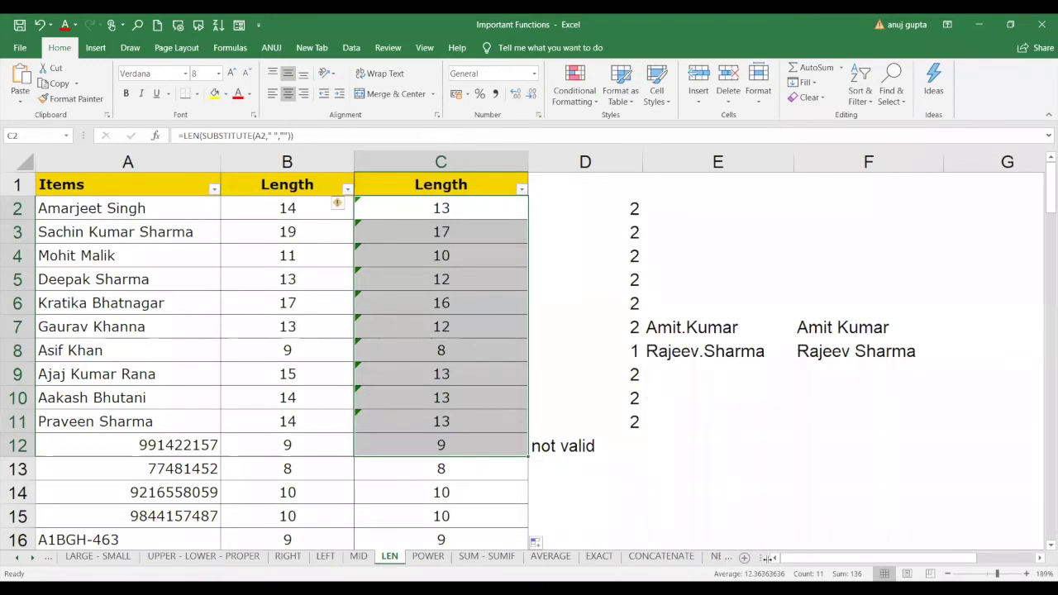
Scroll through the sheet tabs and switch to the POWER sheet.
click(726, 560)
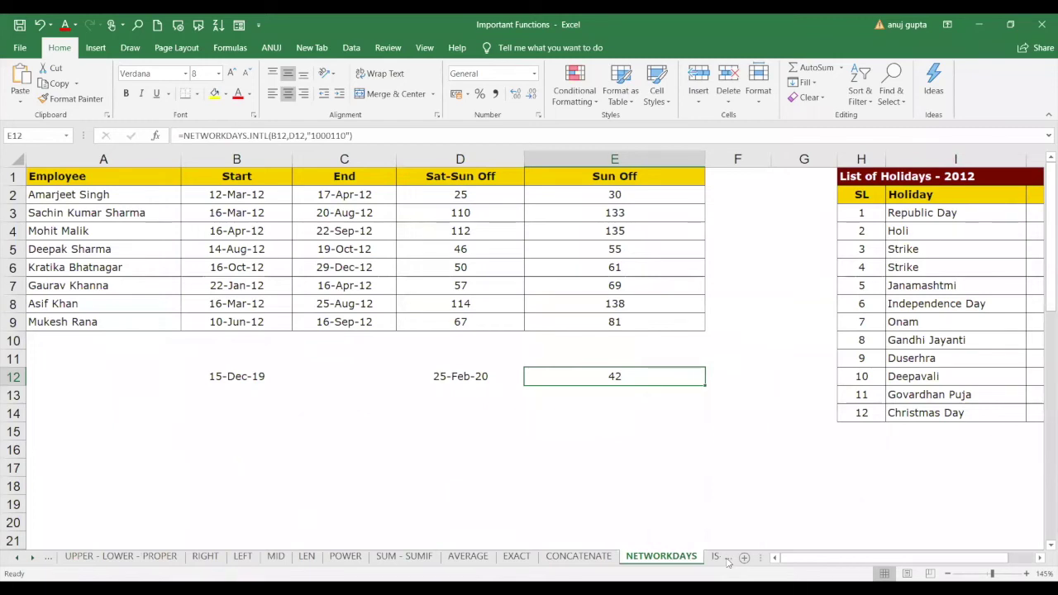
click(727, 559)
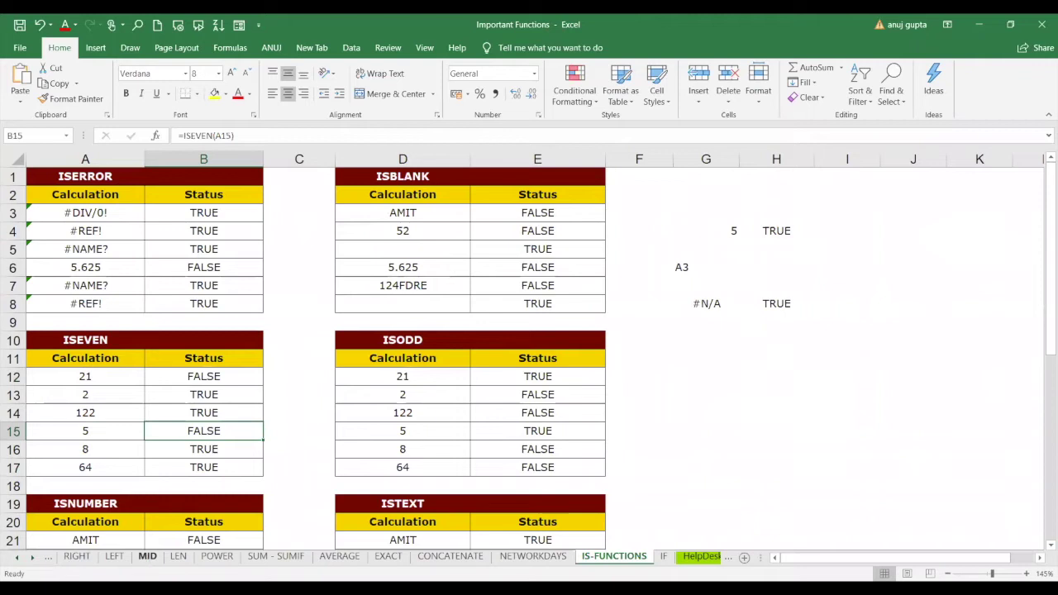
click(15, 560)
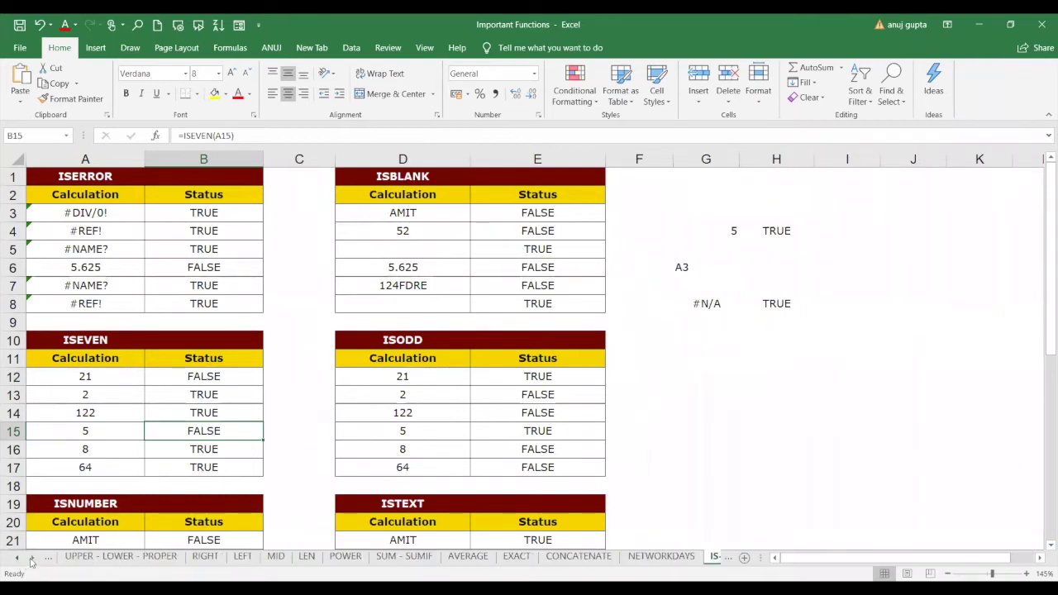
click(32, 562)
click(31, 561)
click(32, 562)
click(31, 562)
click(31, 562)
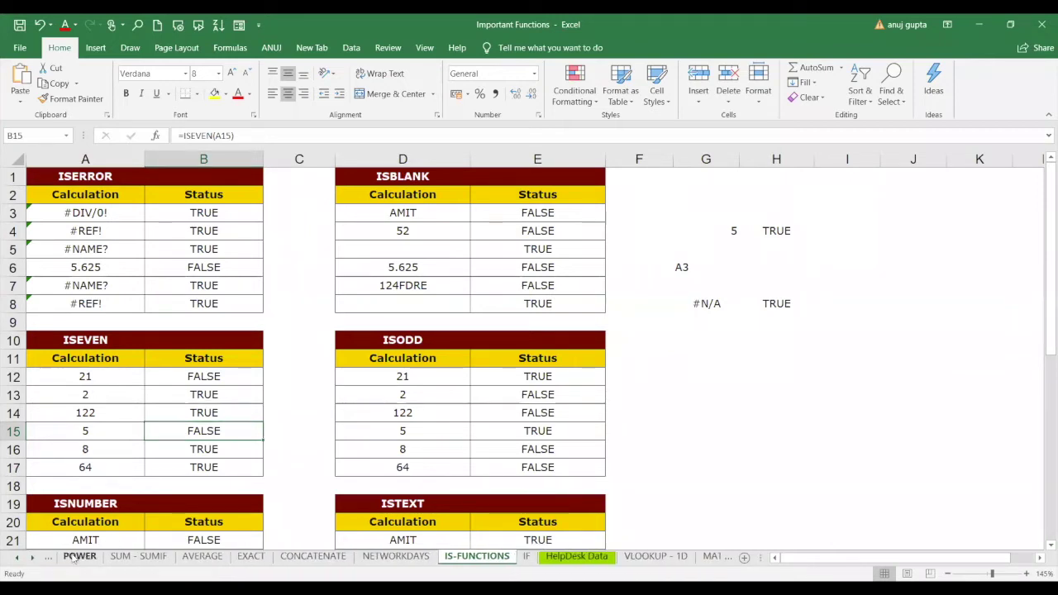
click(74, 558)
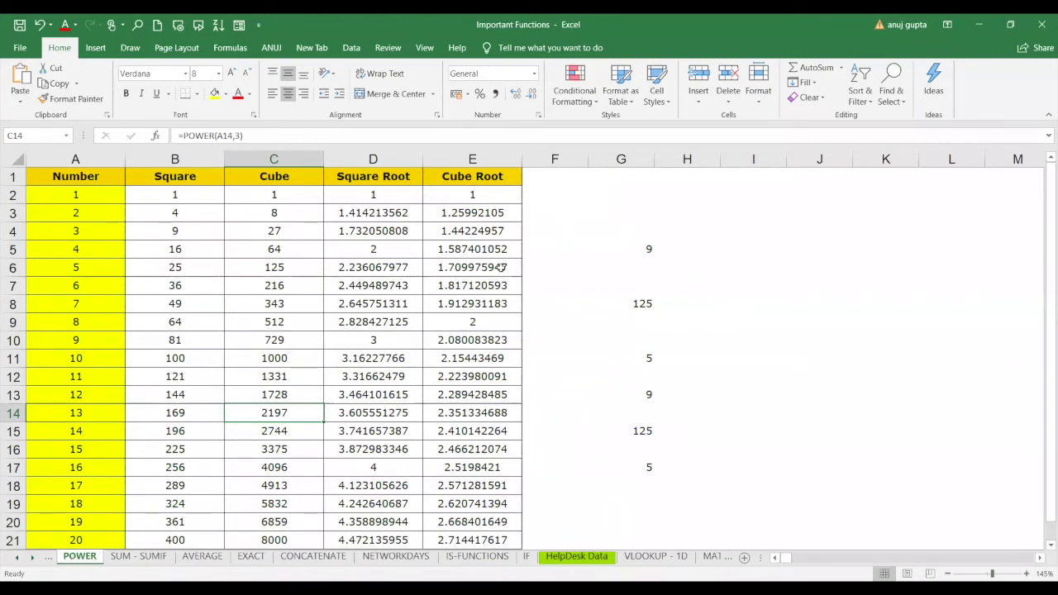
Select the Square through Cube Root results on the POWER sheet.
drag(172, 194, 484, 455)
drag(198, 198, 477, 537)
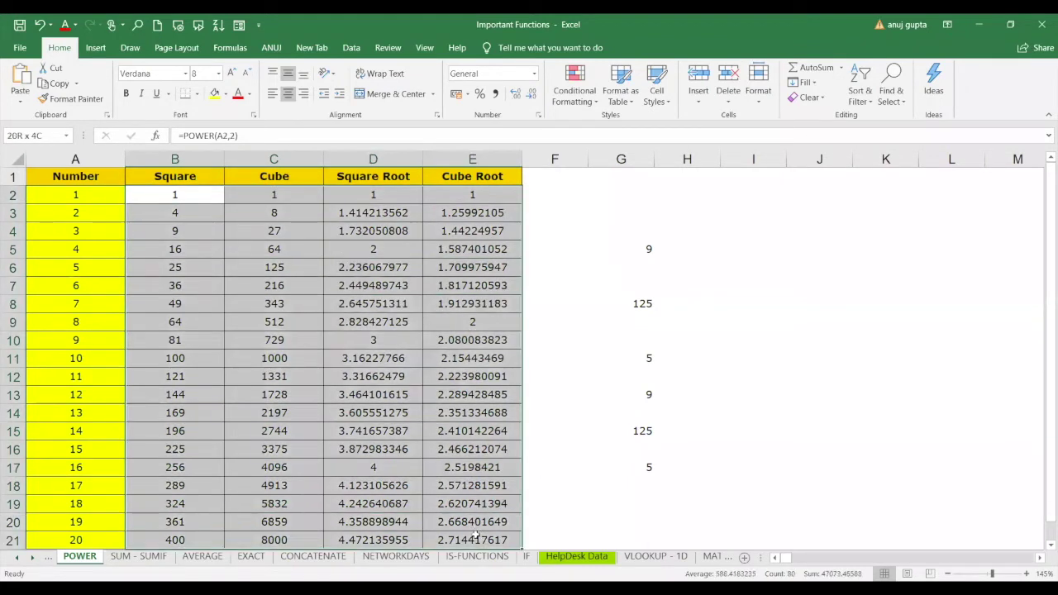
scroll(480, 443, down, 2)
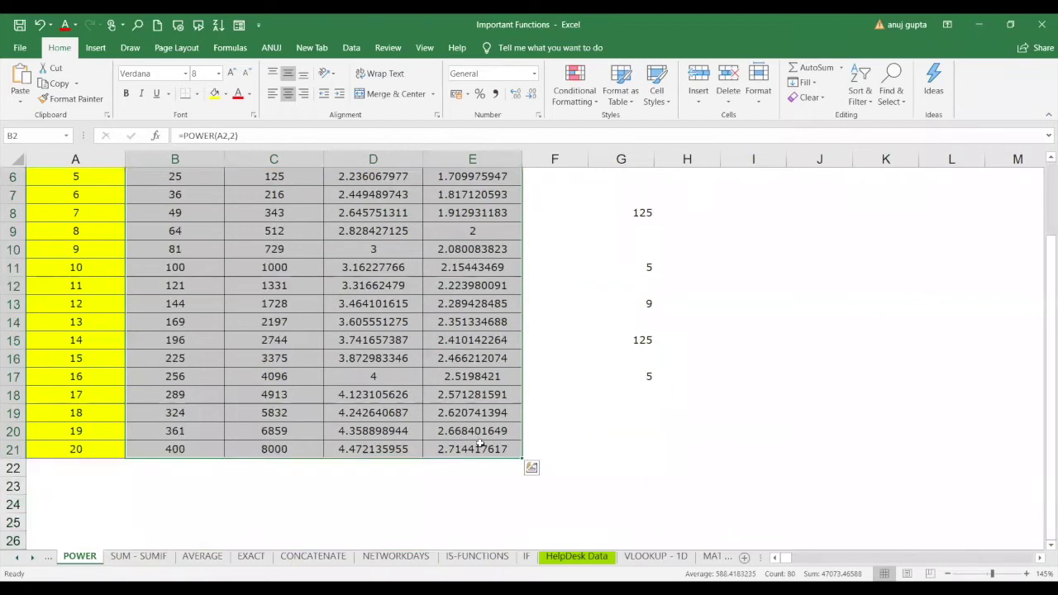
Clear B2:E21, enter =POWER(A2,2) in B2 and fill the squares down to row 21.
key(Delete)
scroll(479, 443, up, 2)
click(197, 200)
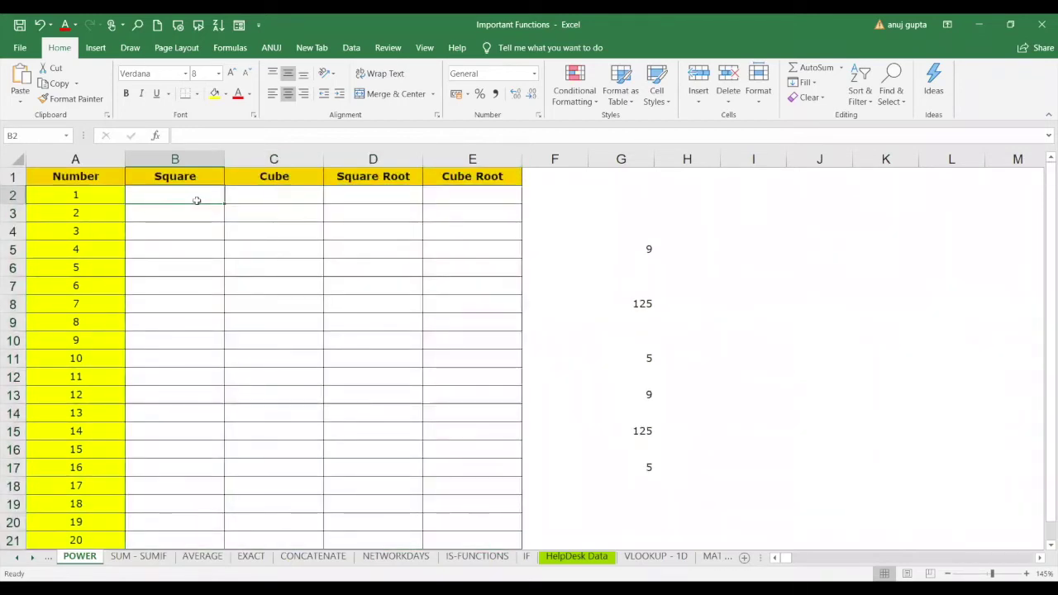
text(=)
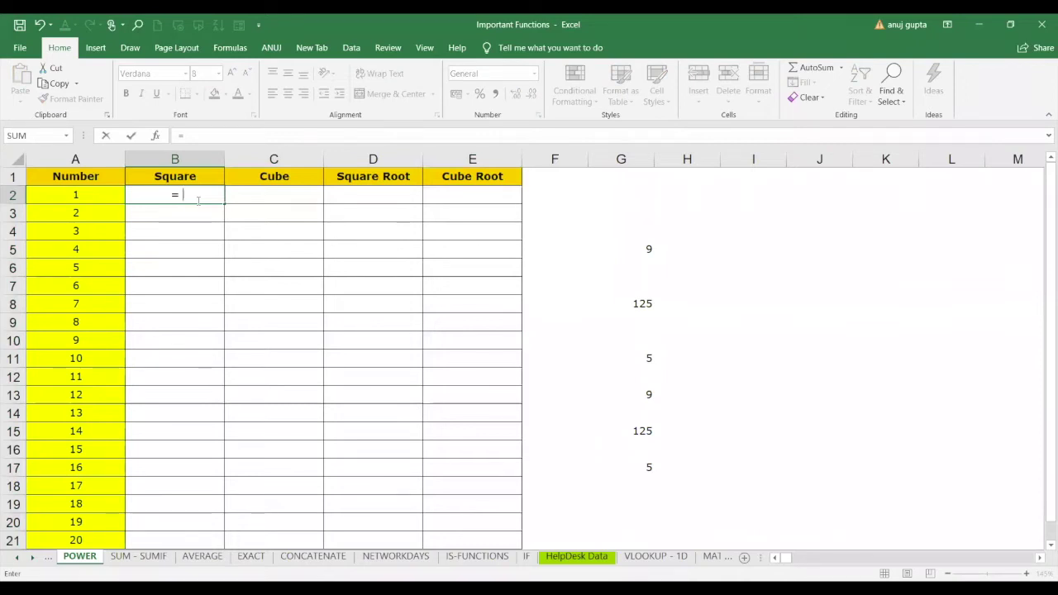
text(power)
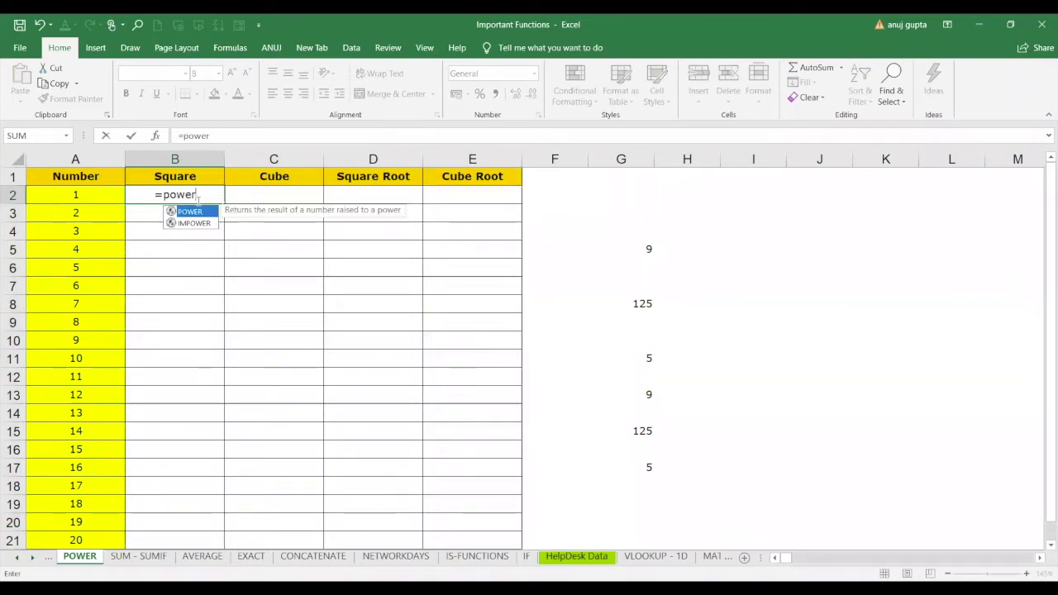
key(Tab)
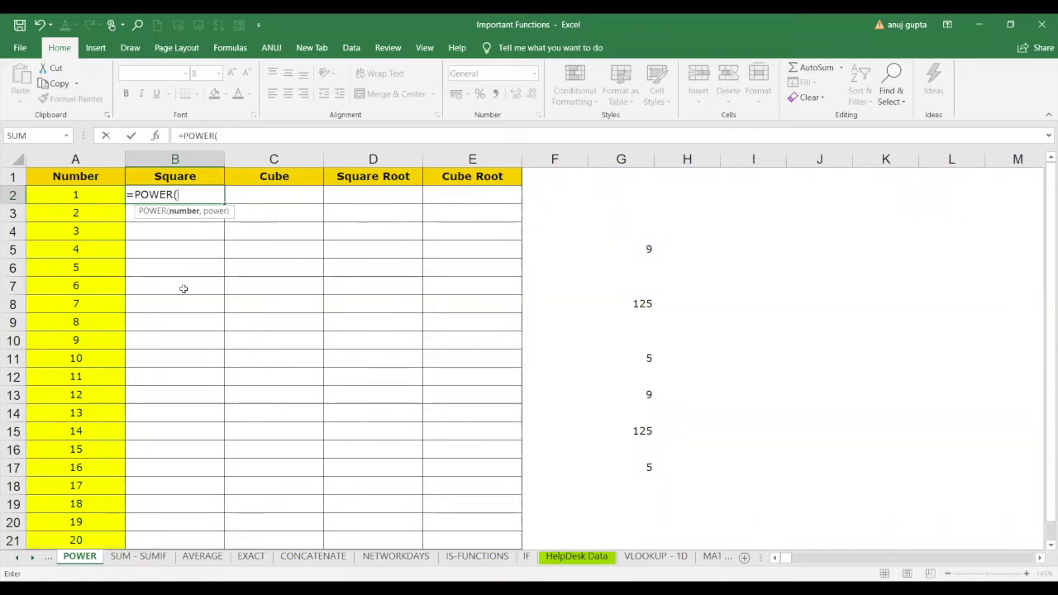
click(93, 197)
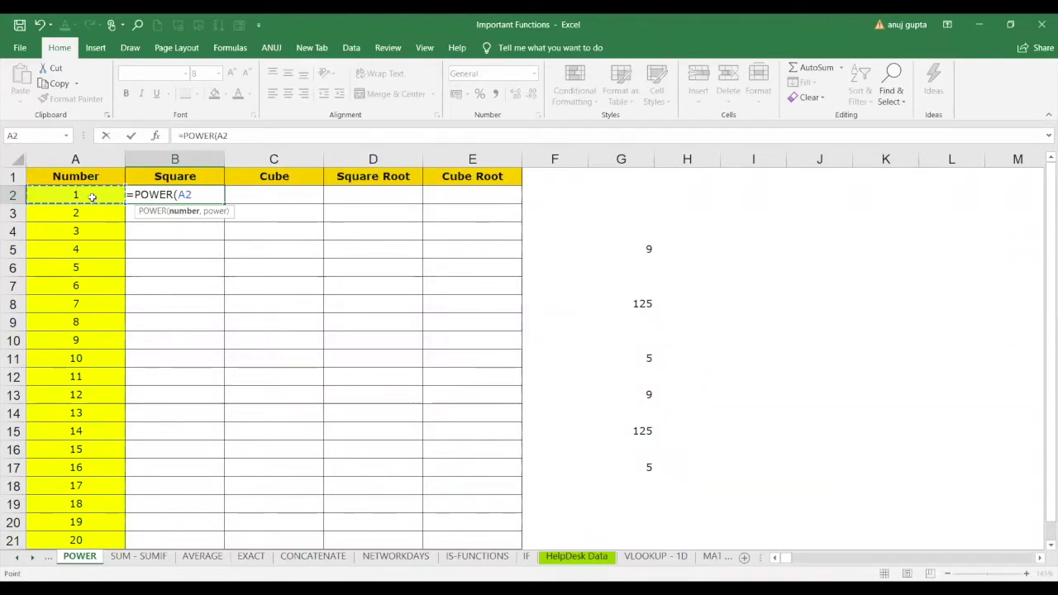
text(, 2))
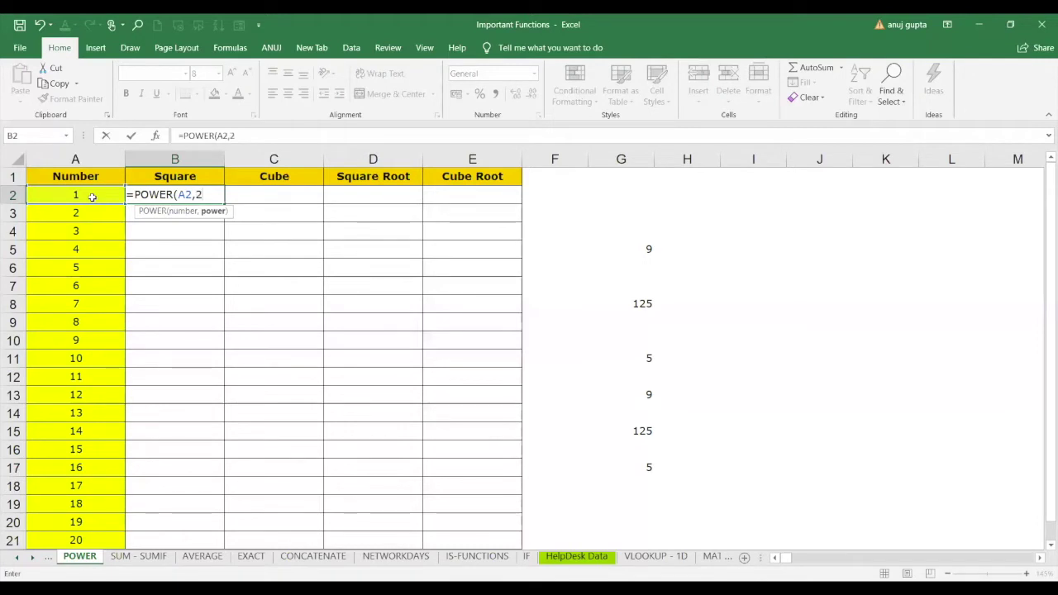
key(Return)
click(192, 196)
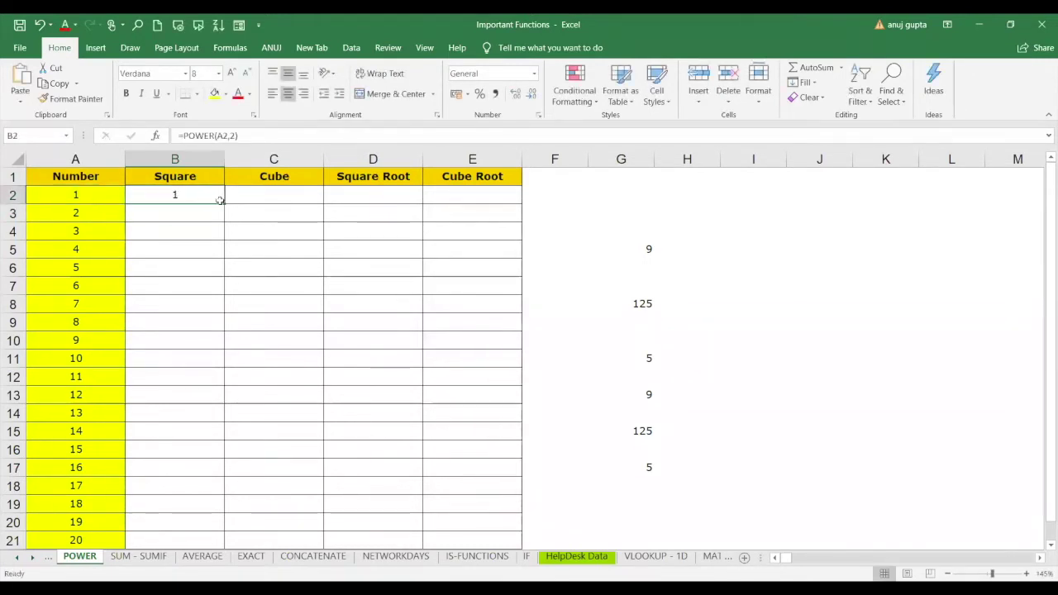
double_click(224, 203)
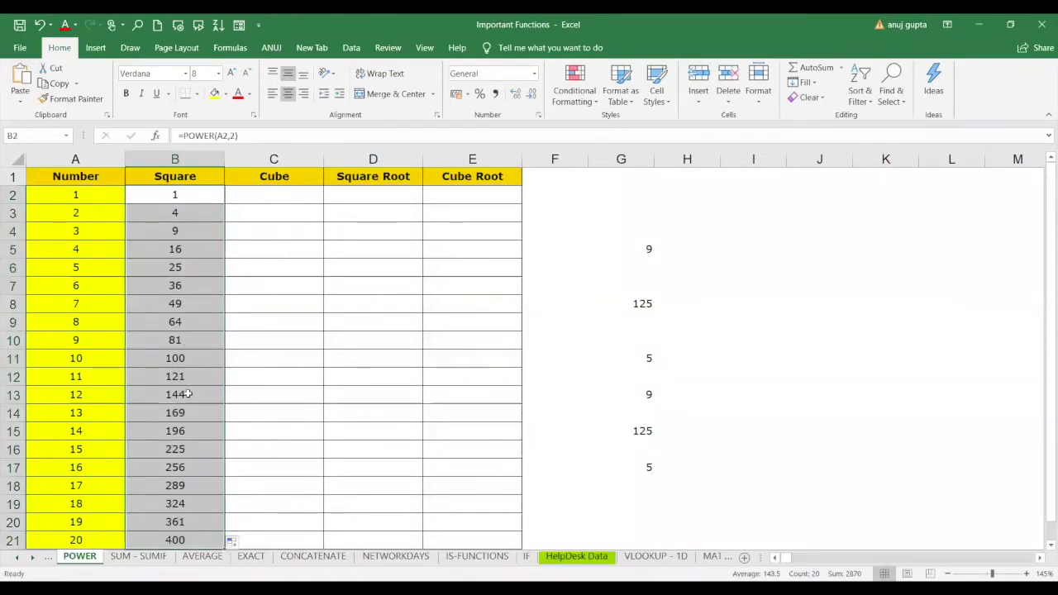
Enter =POWER(A2,3) in C2 and fill the cubes down the Cube column.
click(303, 191)
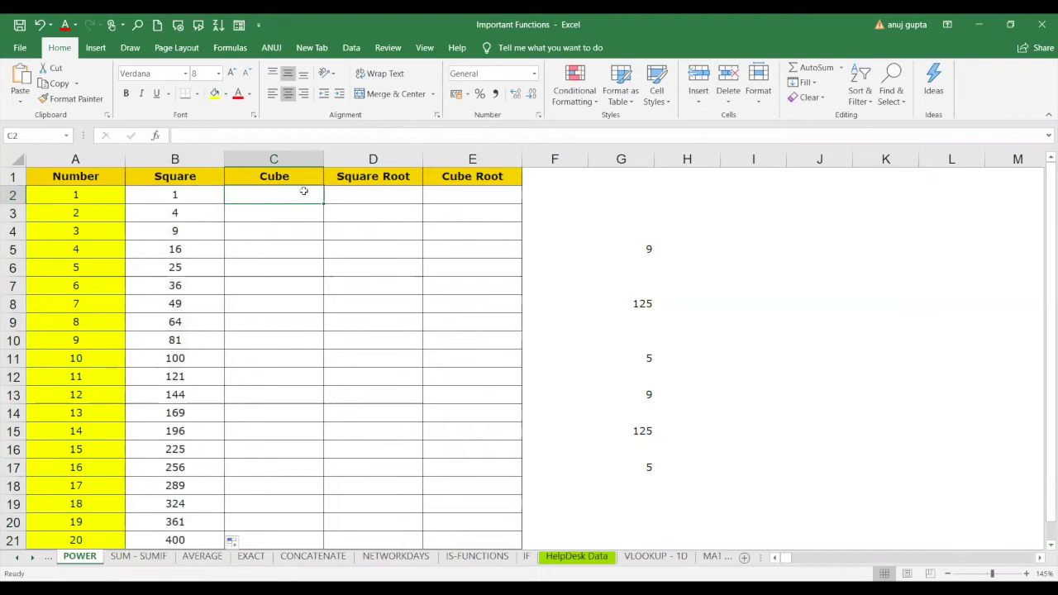
text(=)
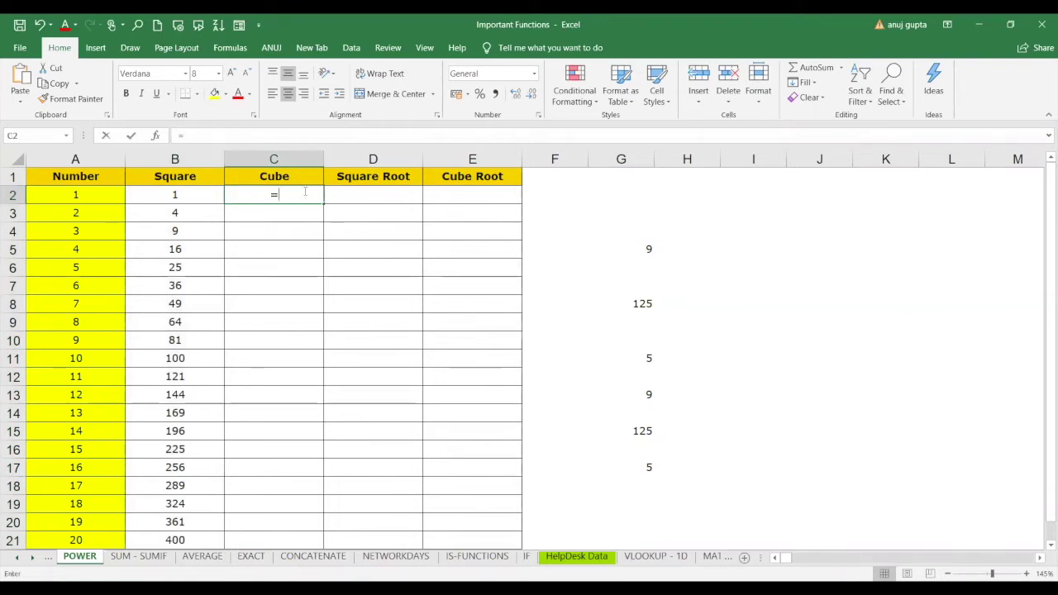
text(POWER()
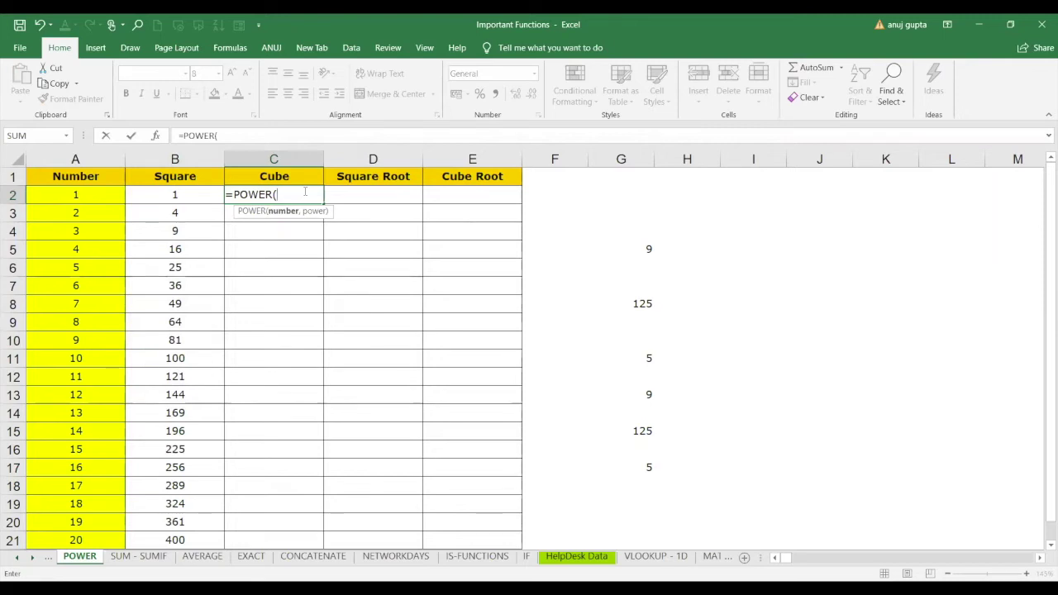
click(94, 194)
text(,3))
key(Return)
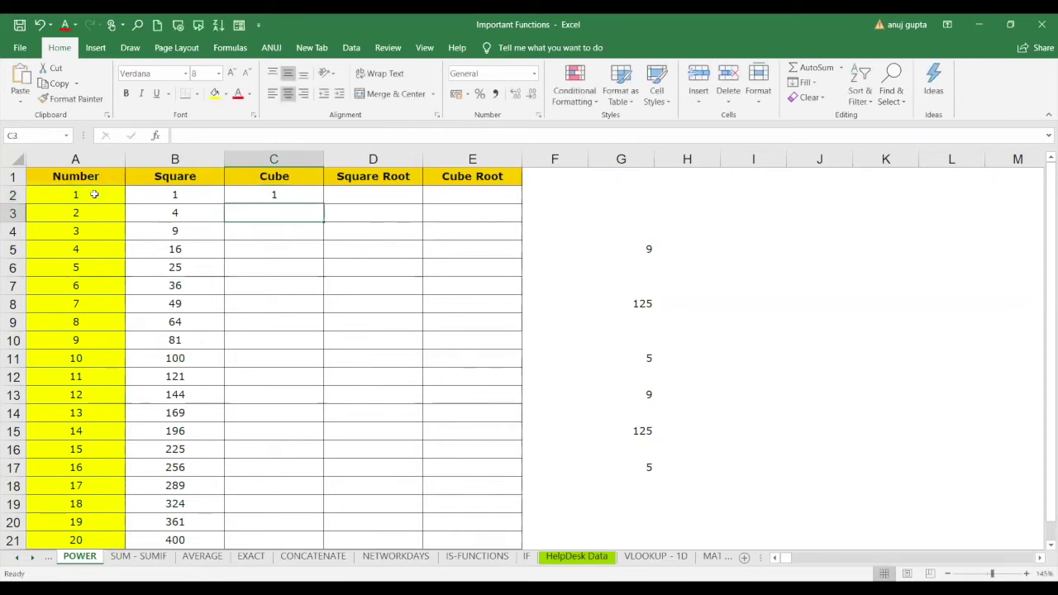
click(295, 199)
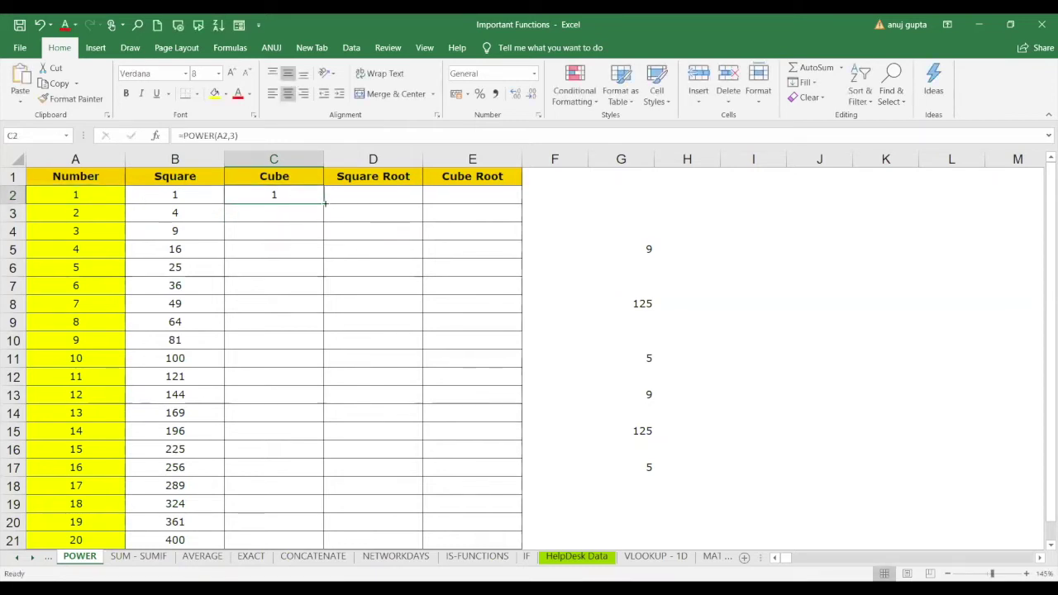
double_click(324, 202)
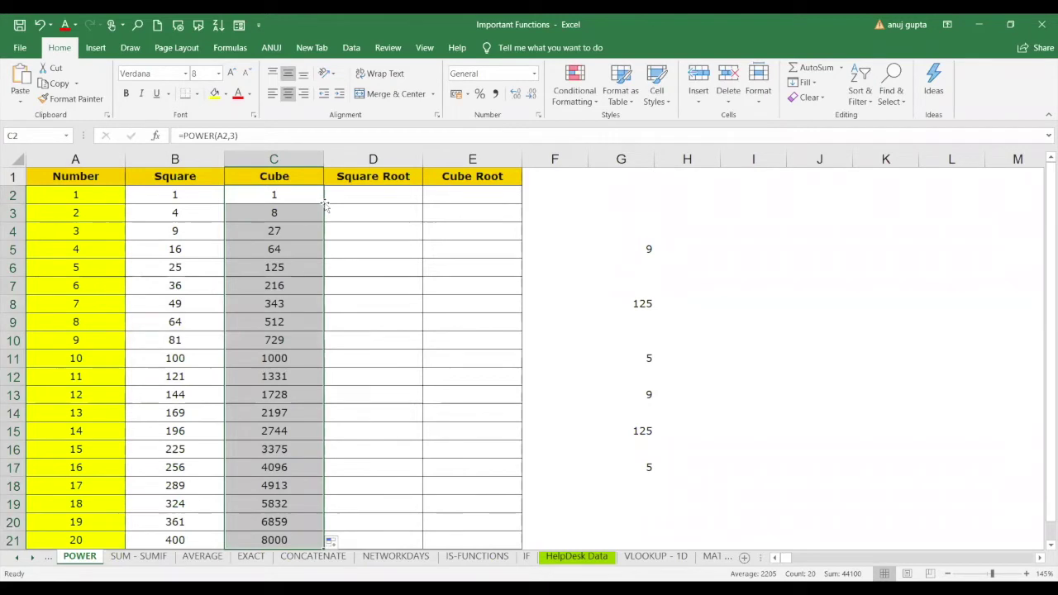
Enter =POWER(A2,1/2) in D2 and fill the square roots down the column.
click(356, 196)
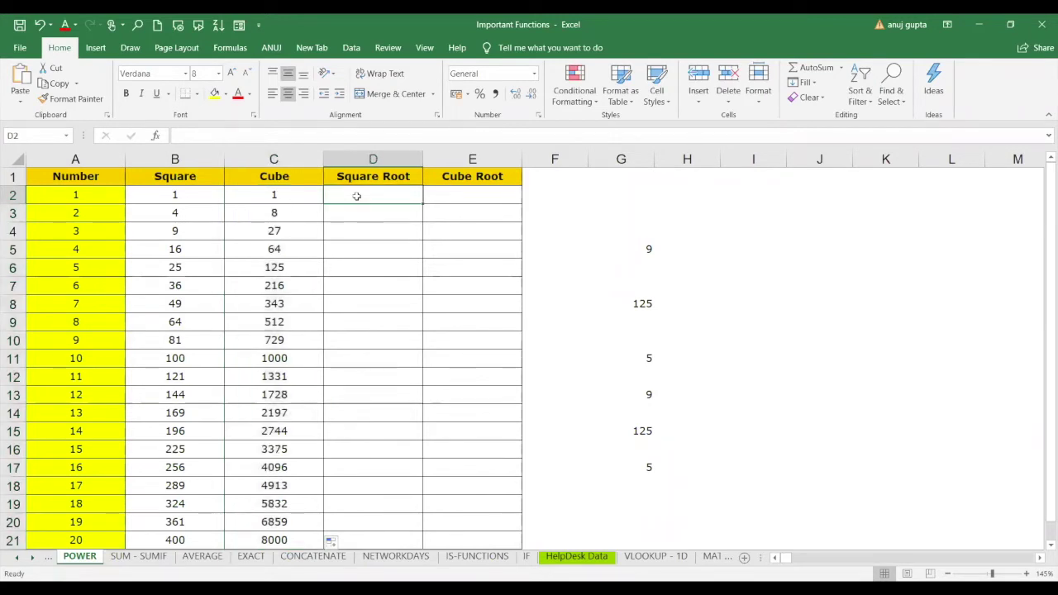
text(p)
key(BackSpace)
text(=)
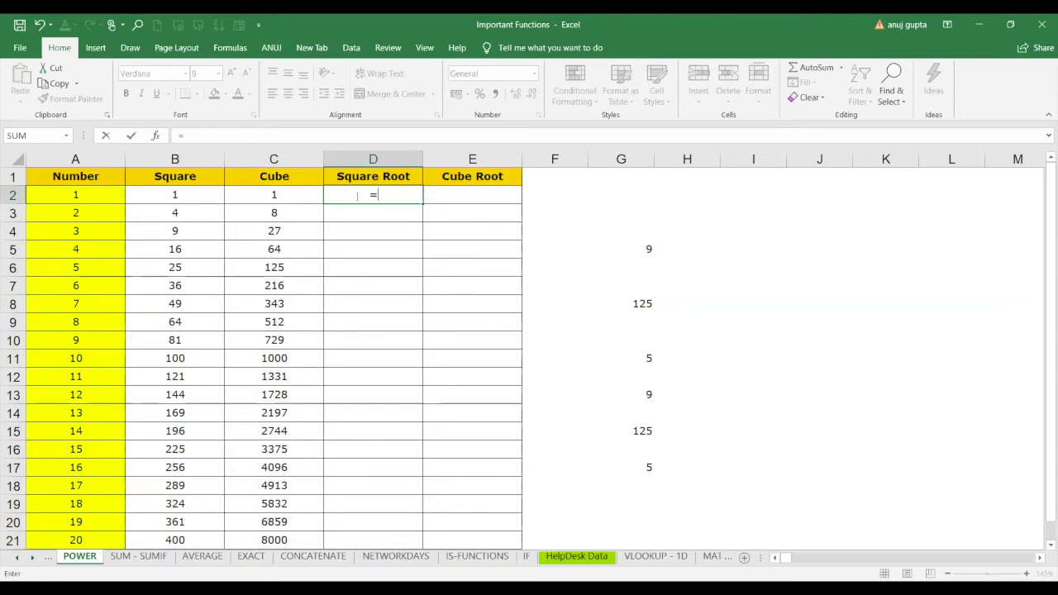
text(POWER()
click(96, 198)
text(,1/2)
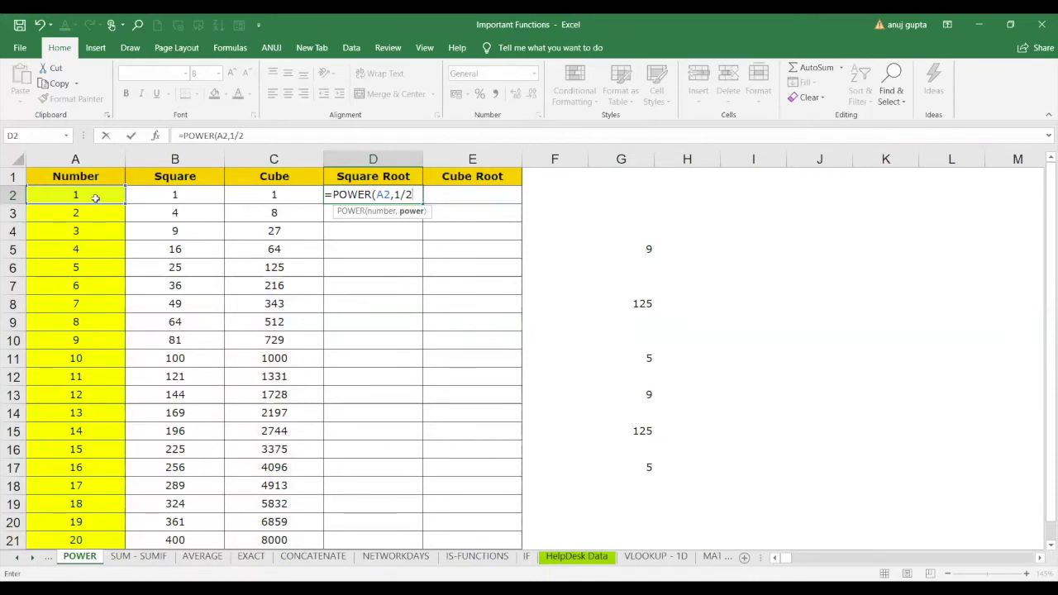
text())
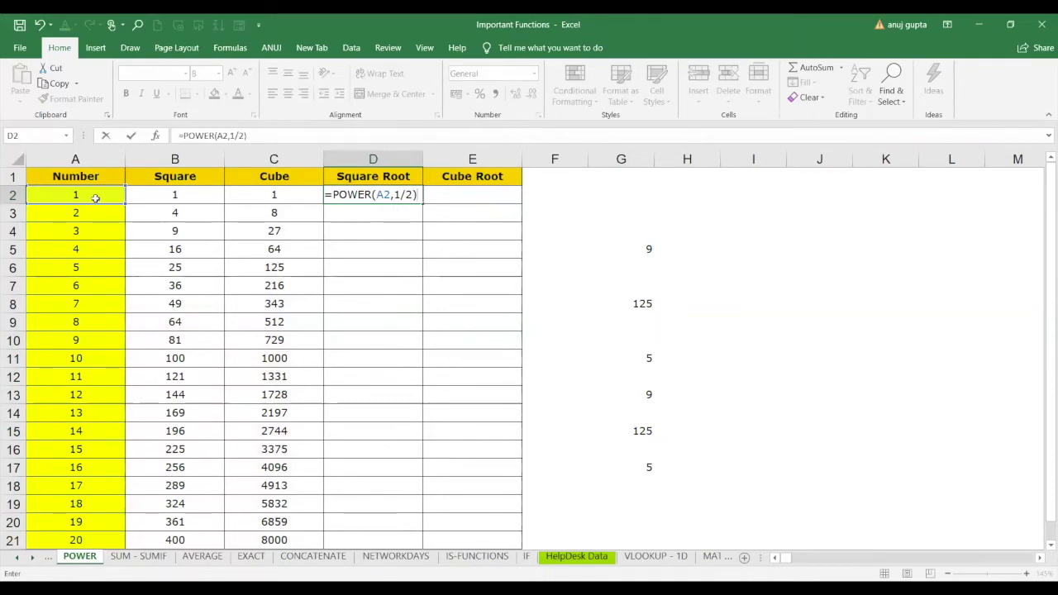
key(Return)
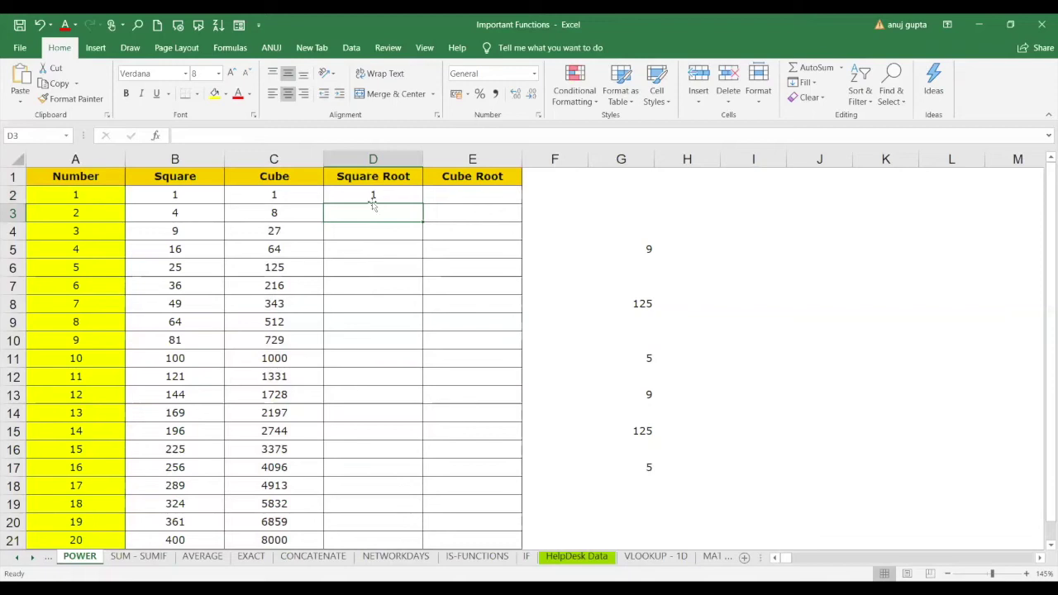
click(383, 200)
double_click(422, 204)
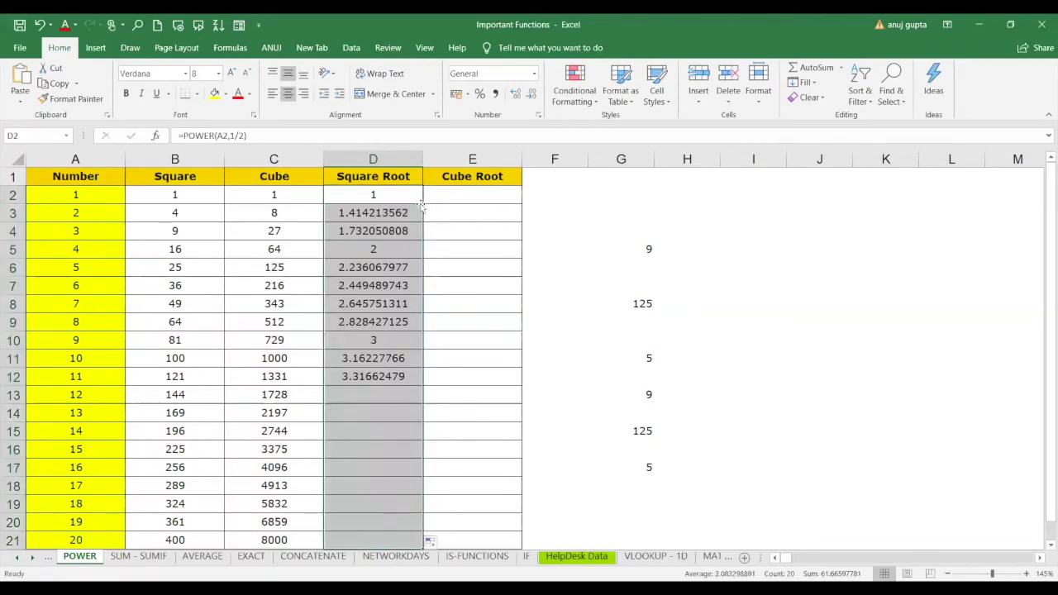
click(457, 197)
Enter =POWER(A2,1/3) in E2 and fill the cube roots down to E21.
text(po)
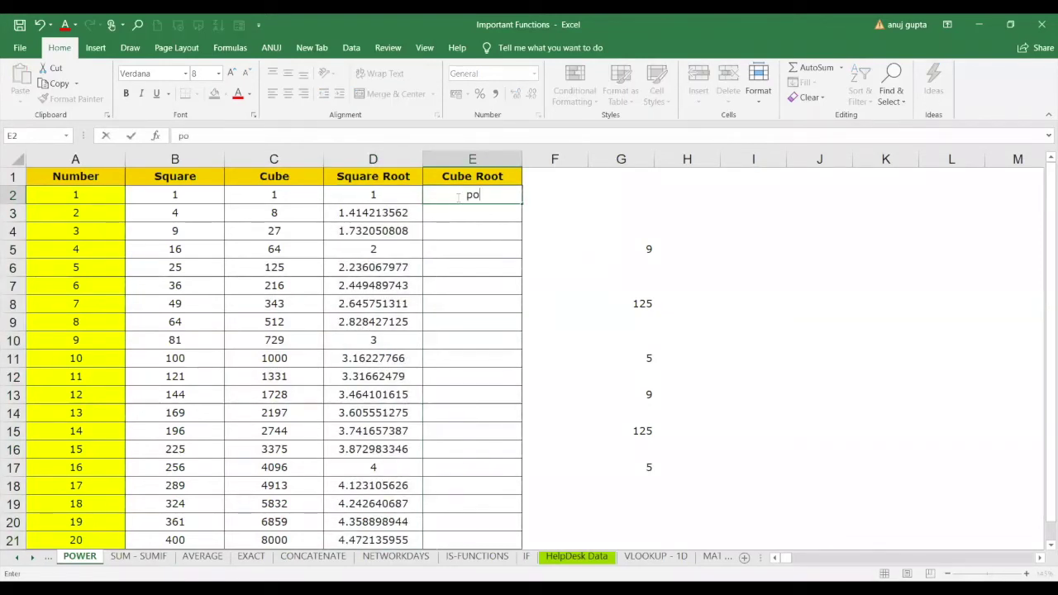
text(wer)
key(BackSpace)
key(BackSpace)
key(BackSpace)
key(BackSpace)
key(BackSpace)
text(=)
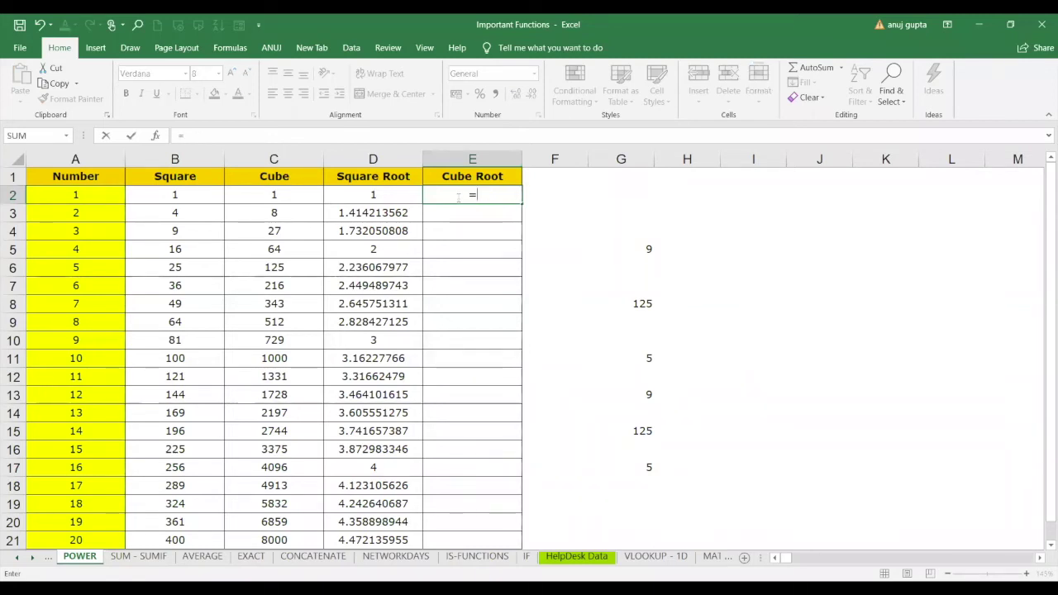
text(POWER()
click(86, 194)
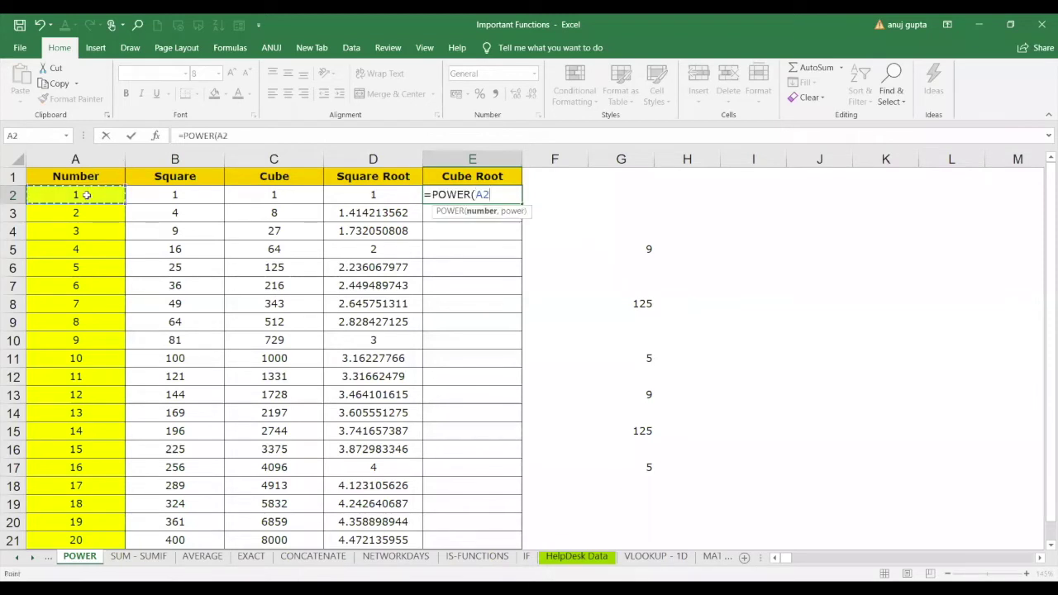
text(,1/)
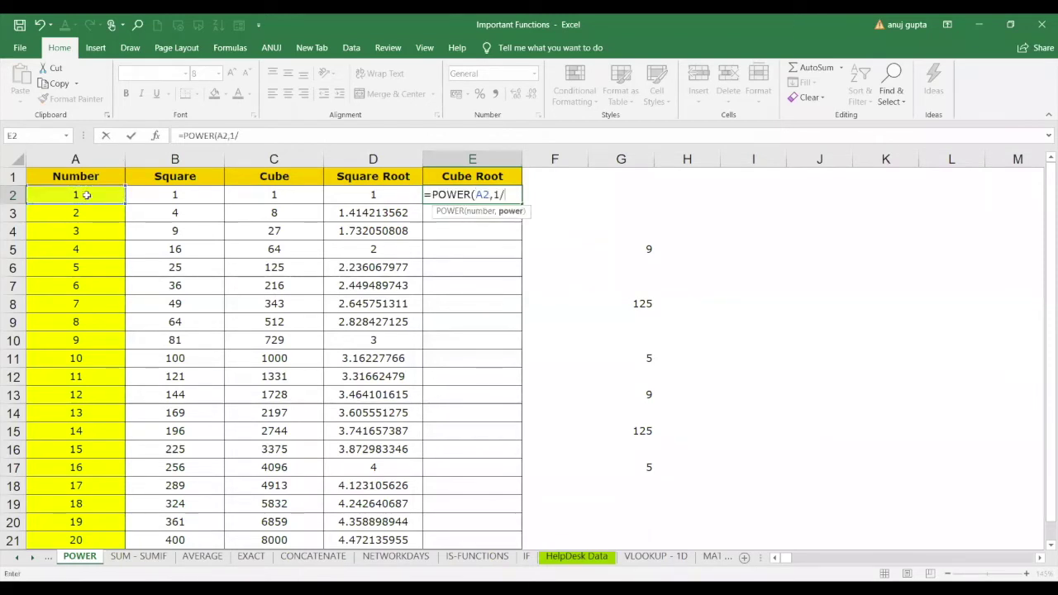
text(3))
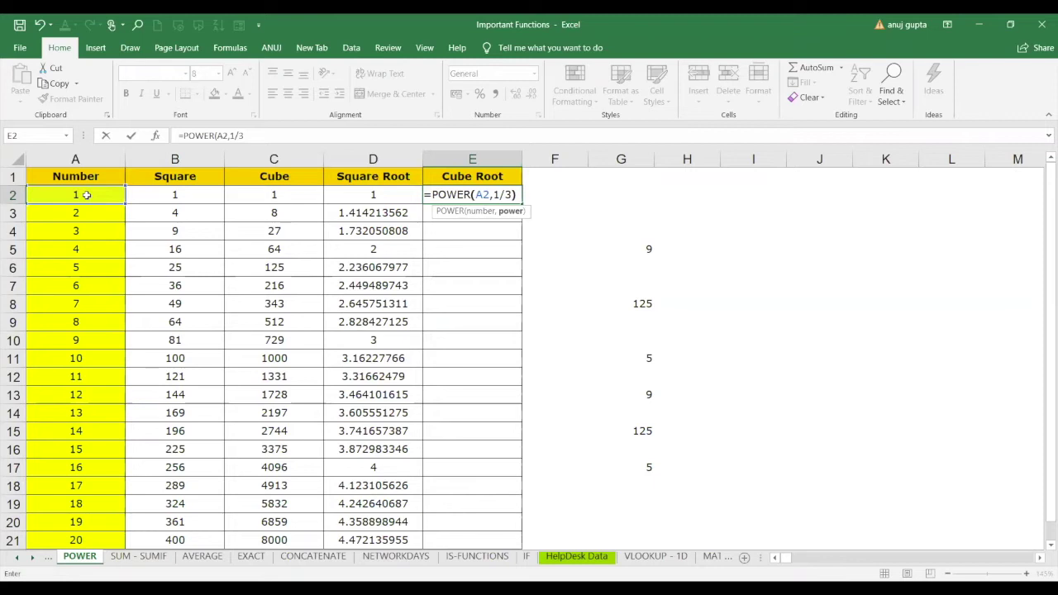
key(Return)
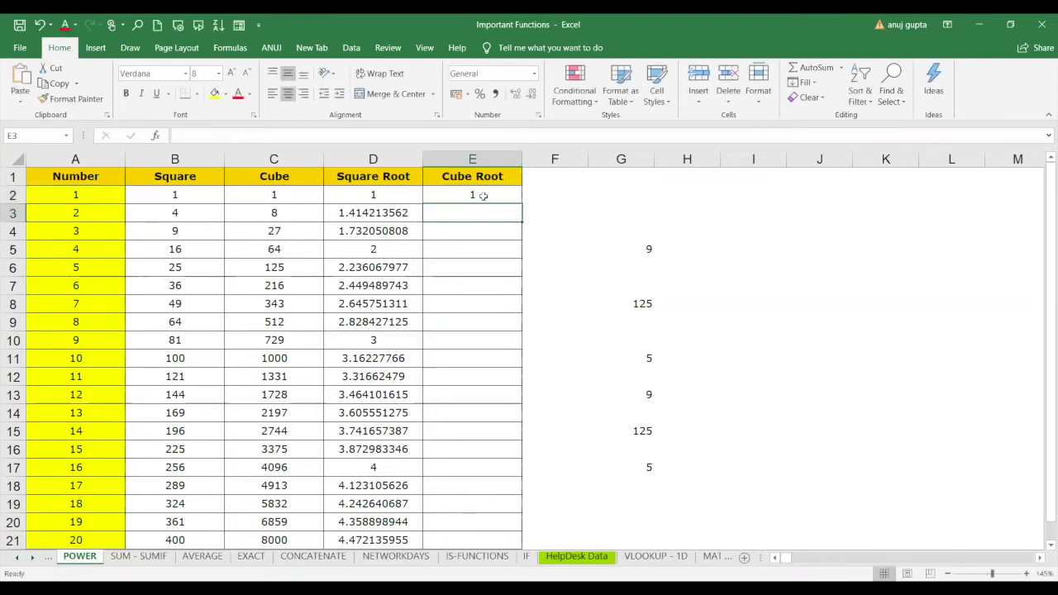
click(486, 195)
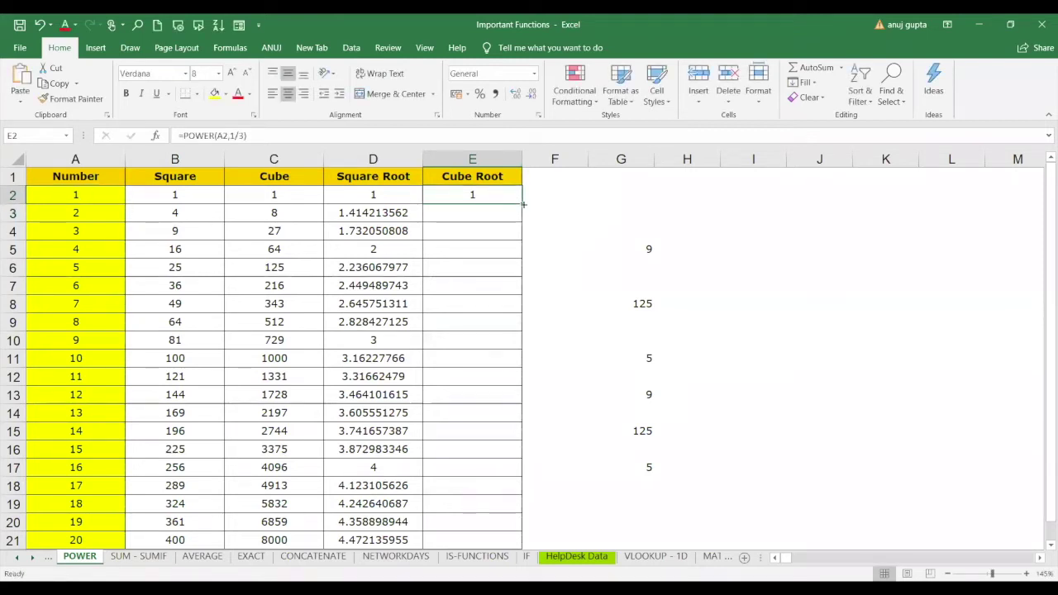
double_click(523, 203)
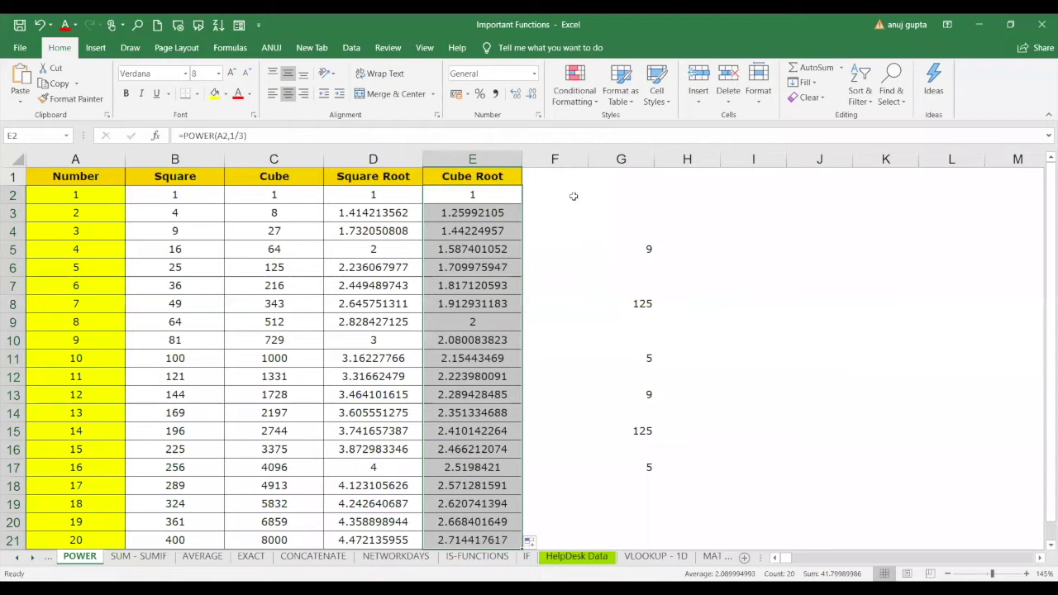
click(558, 197)
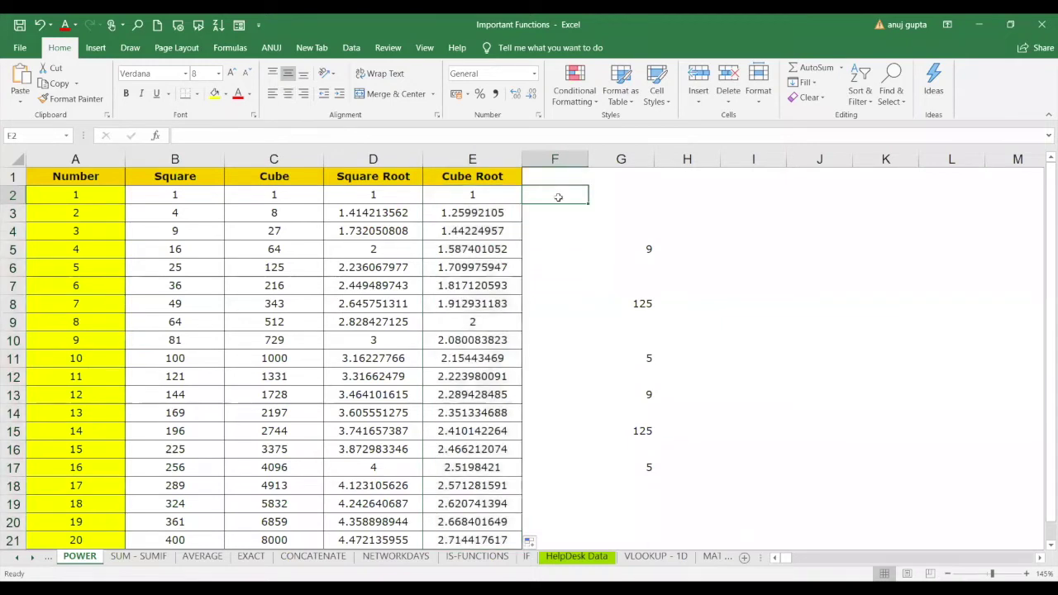
Enter =POWER(A2,-2) in F2 and fill the inverse squares down to F21.
text(=)
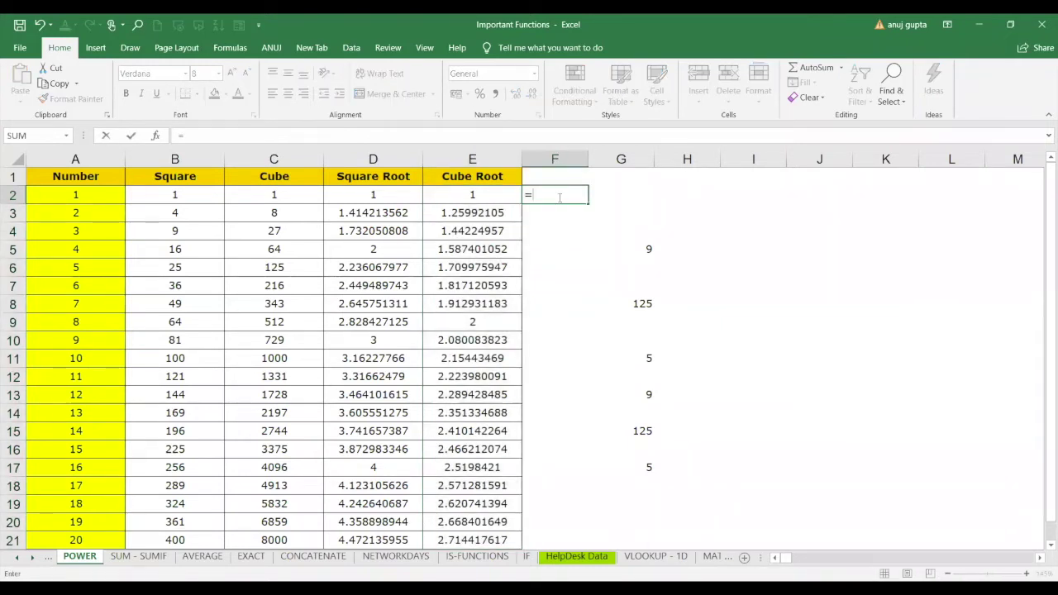
text(POWER()
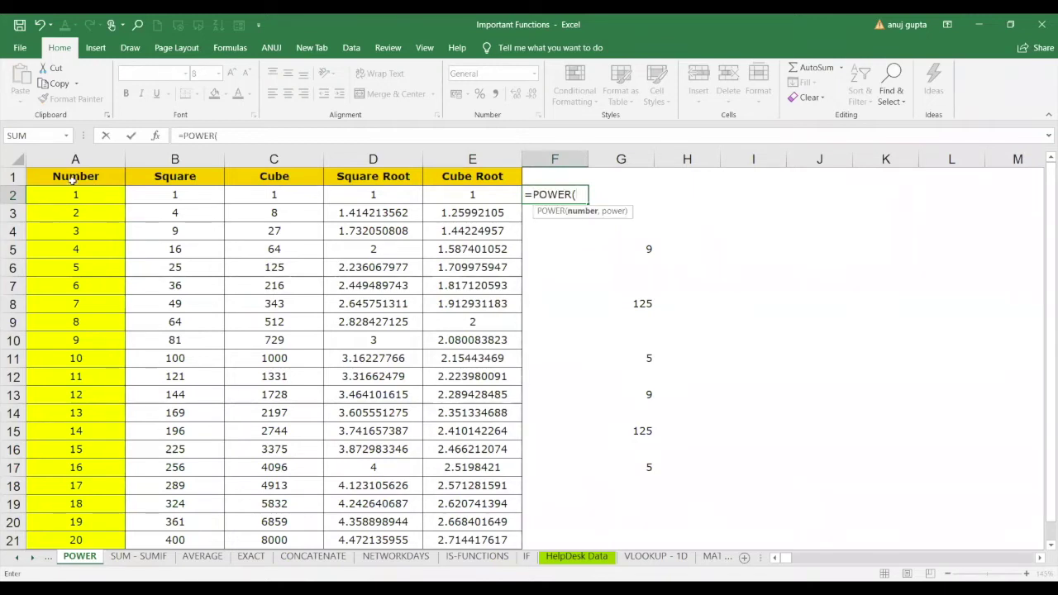
click(76, 190)
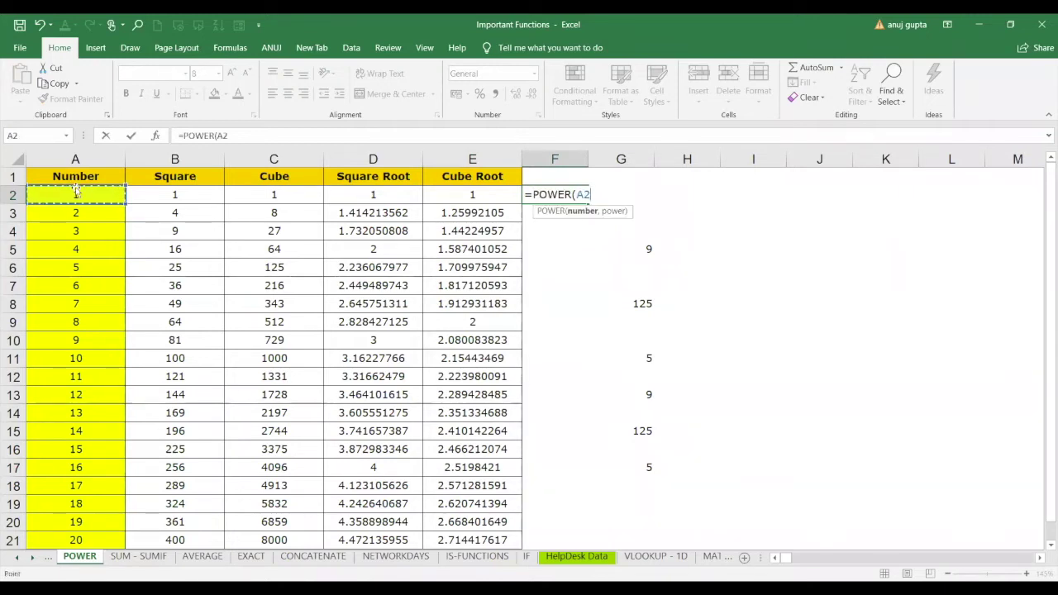
text(,-)
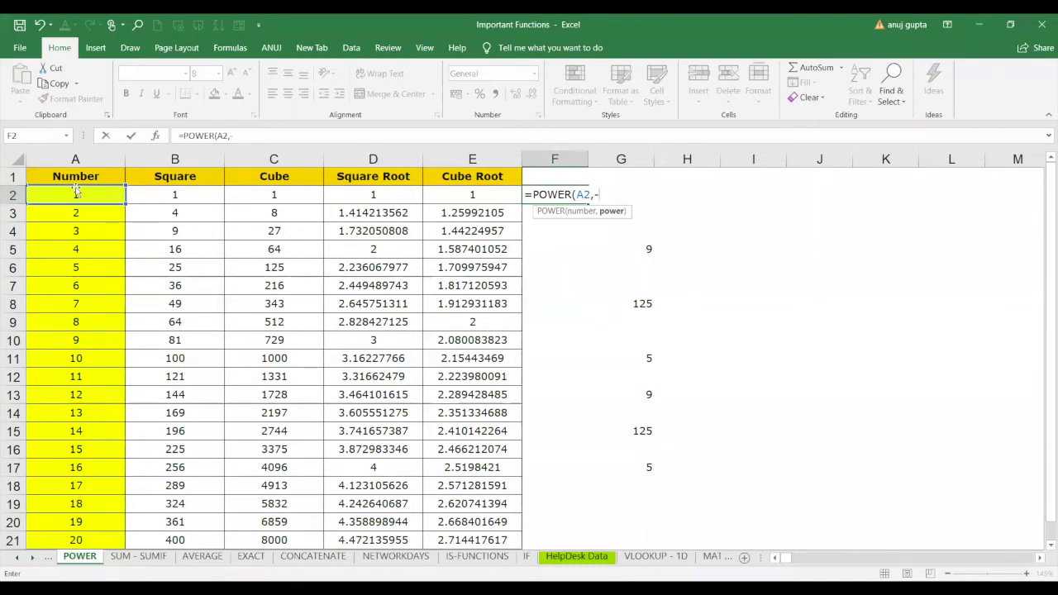
text(2))
key(Return)
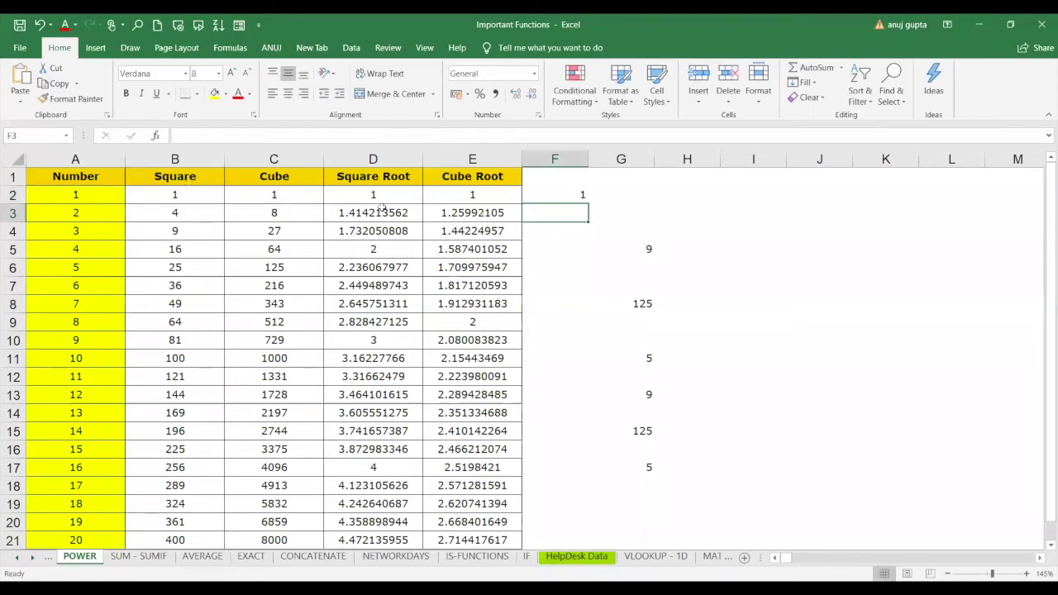
click(578, 198)
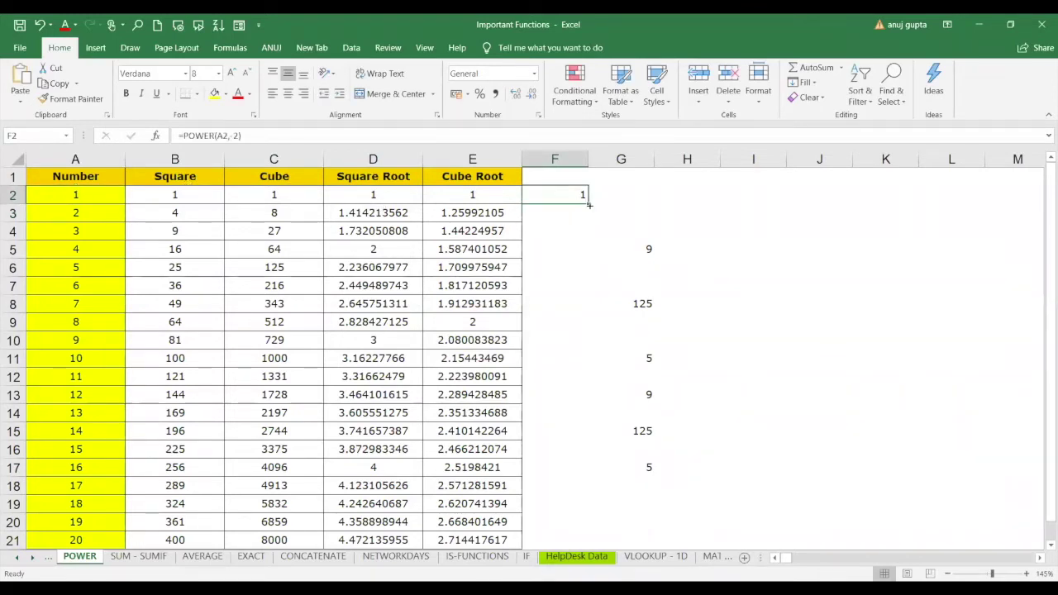
double_click(587, 201)
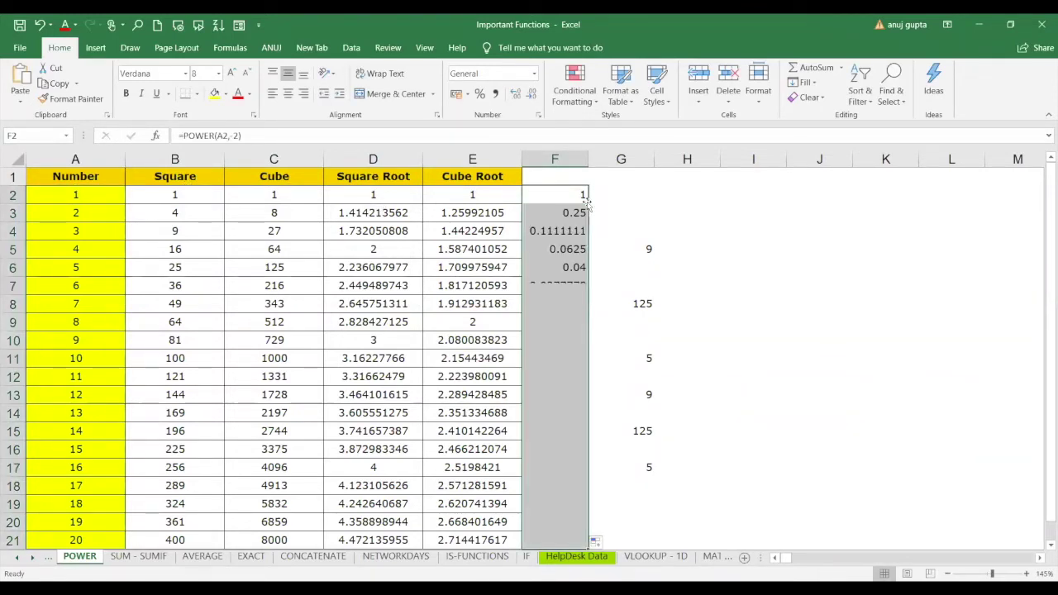
click(542, 389)
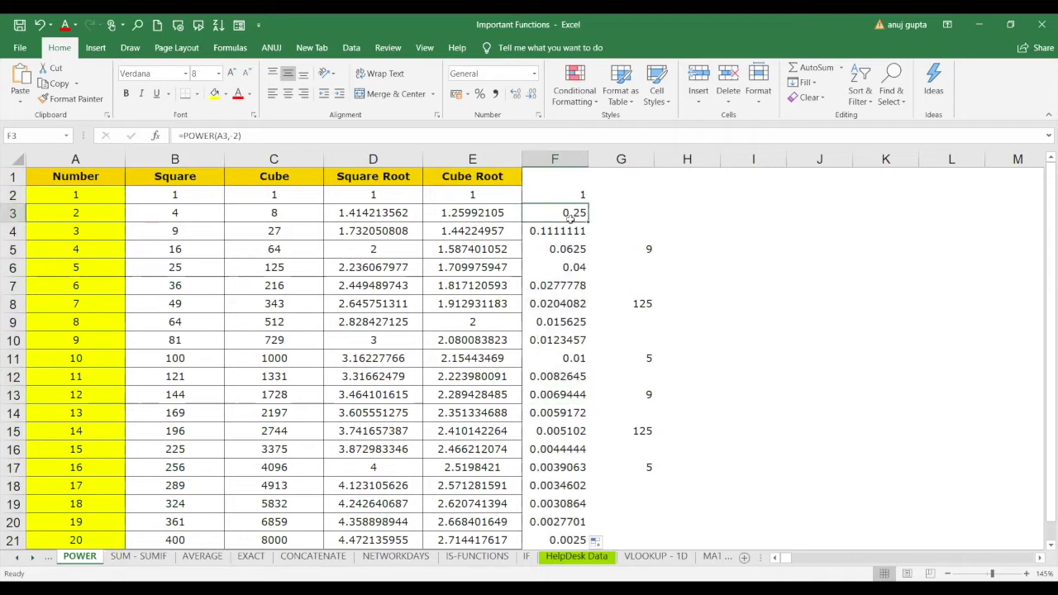
click(101, 211)
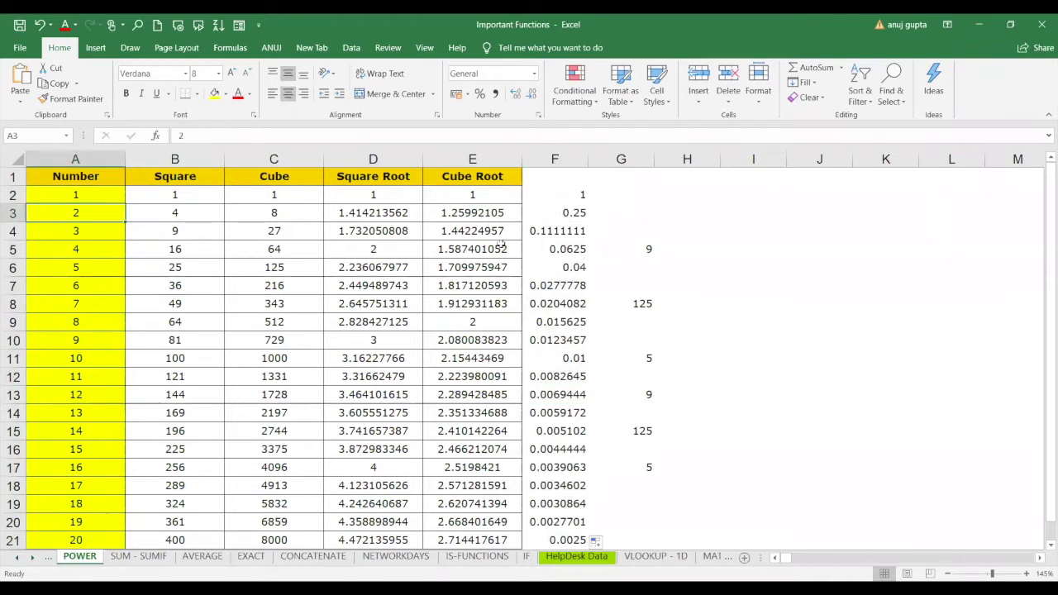
click(767, 216)
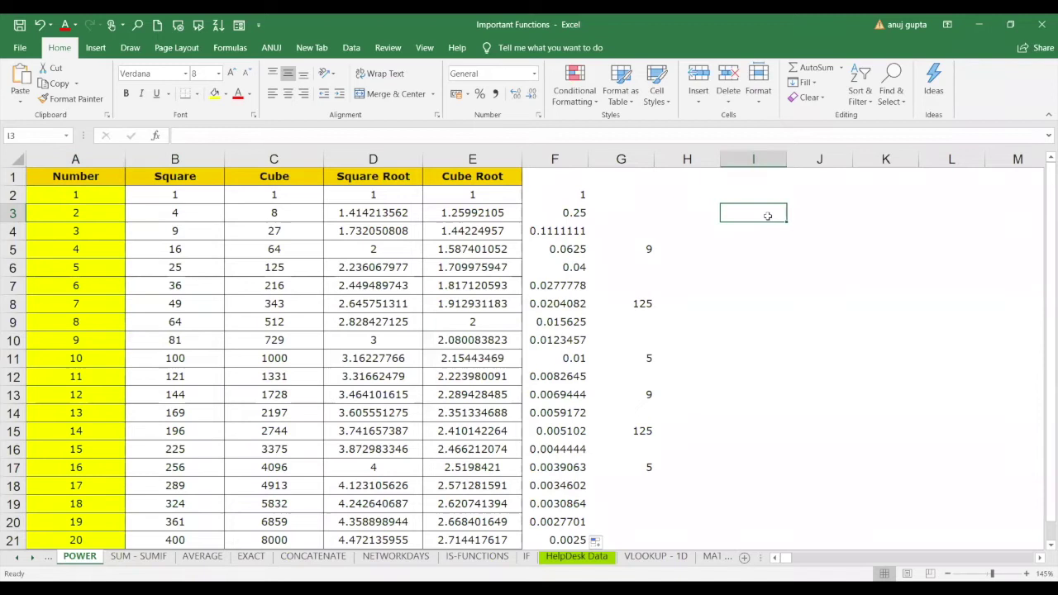
text(1/4)
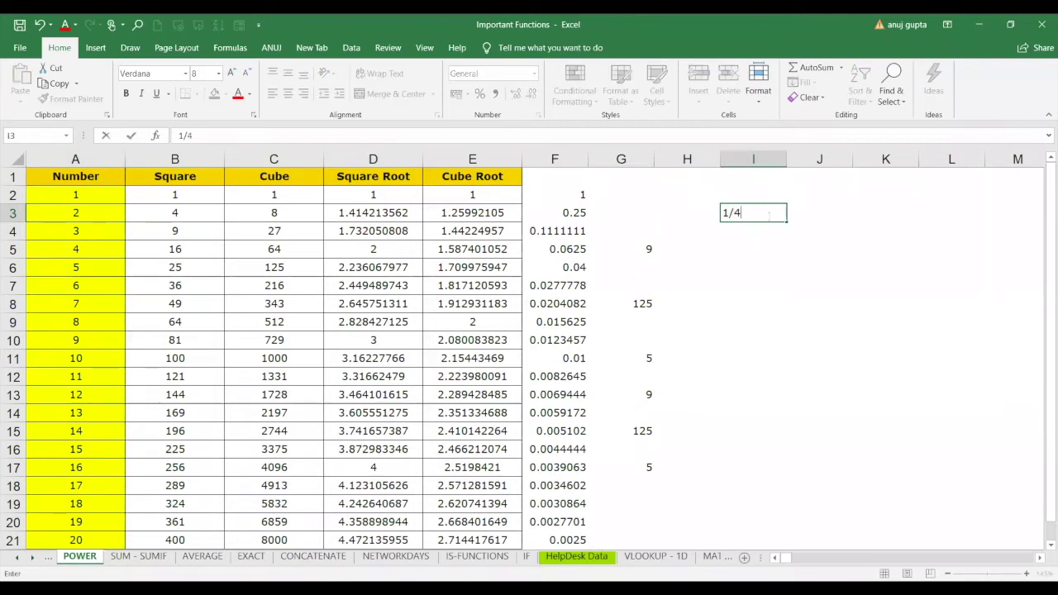
key(Return)
click(753, 211)
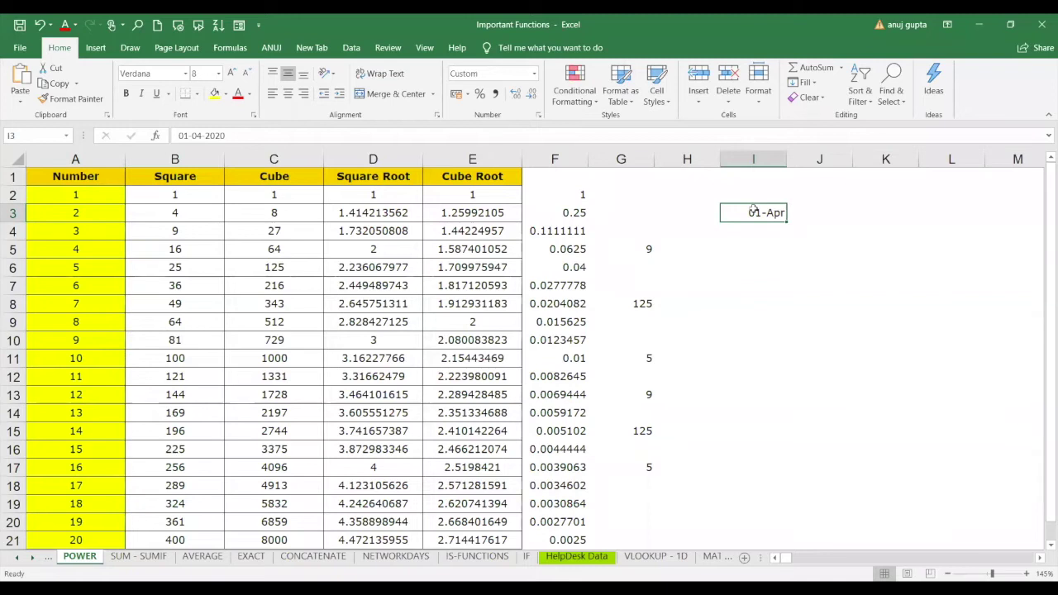
key(Delete)
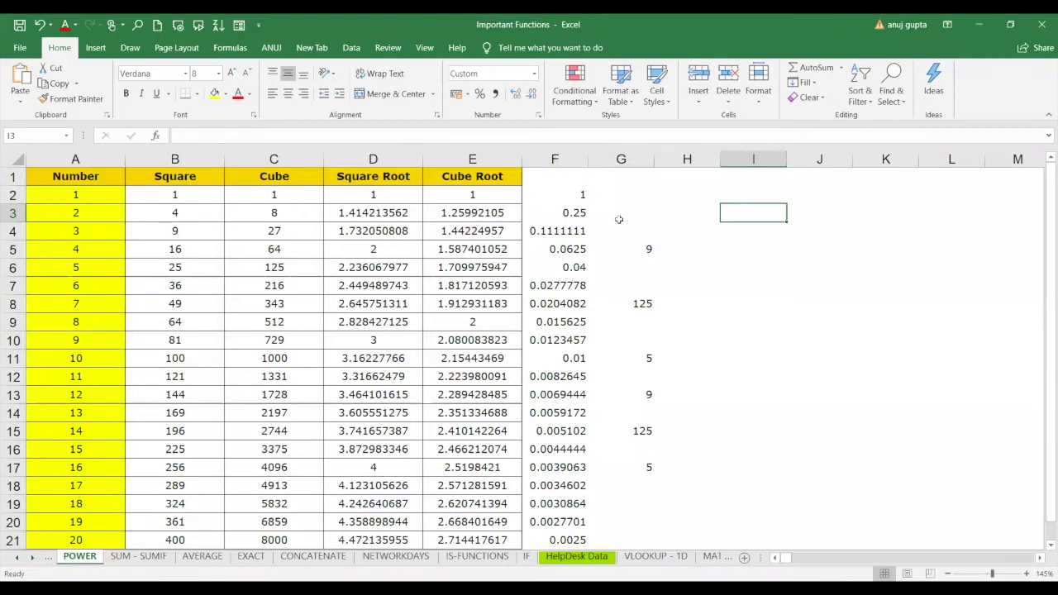
Enter =POWER(A2,3) in I3, then clear its date-formatted 01-Jan result.
text(=)
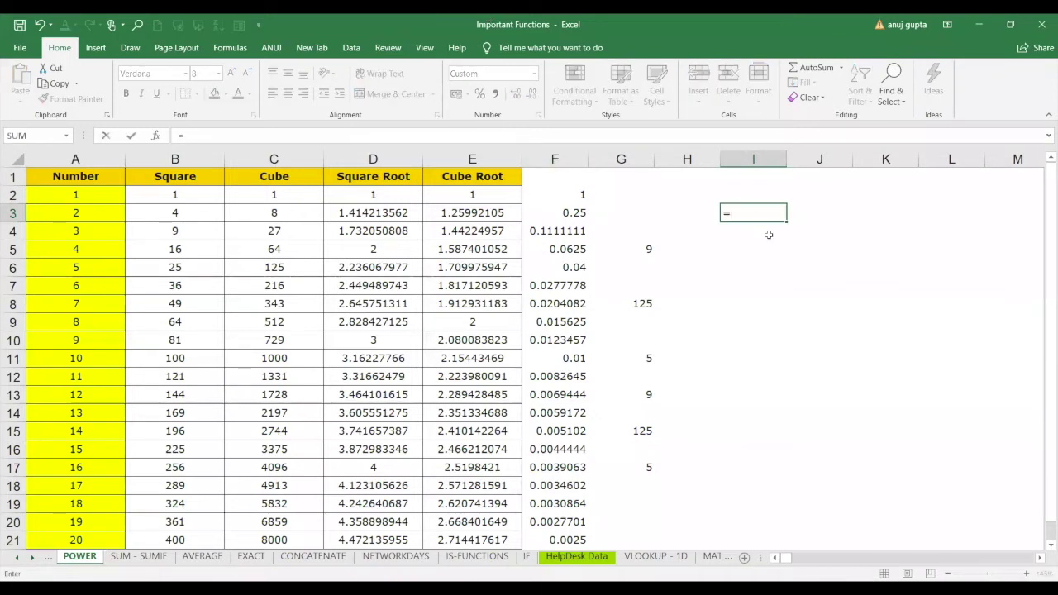
text(POWER()
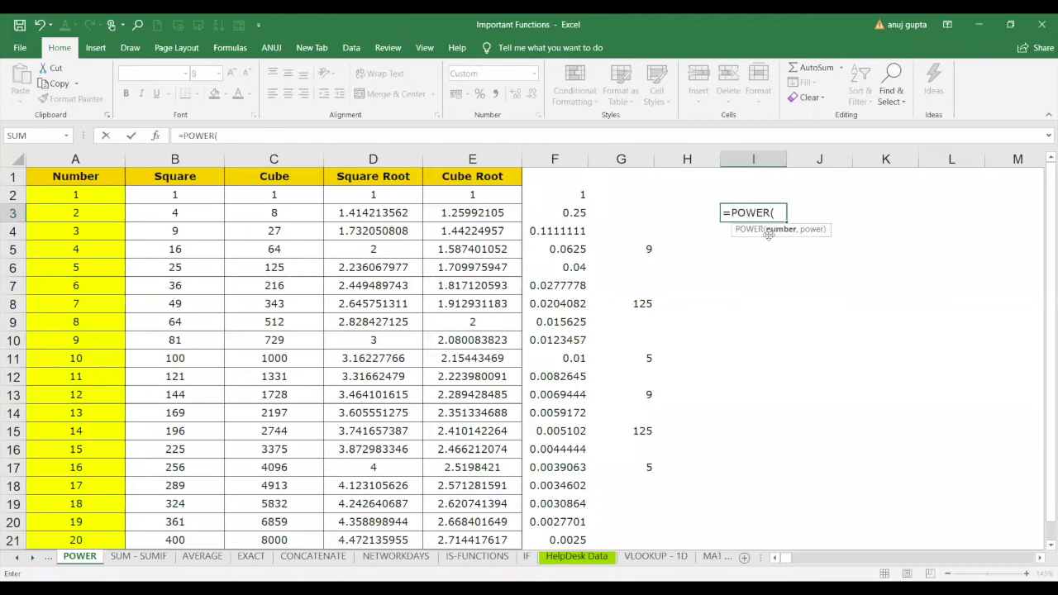
click(71, 195)
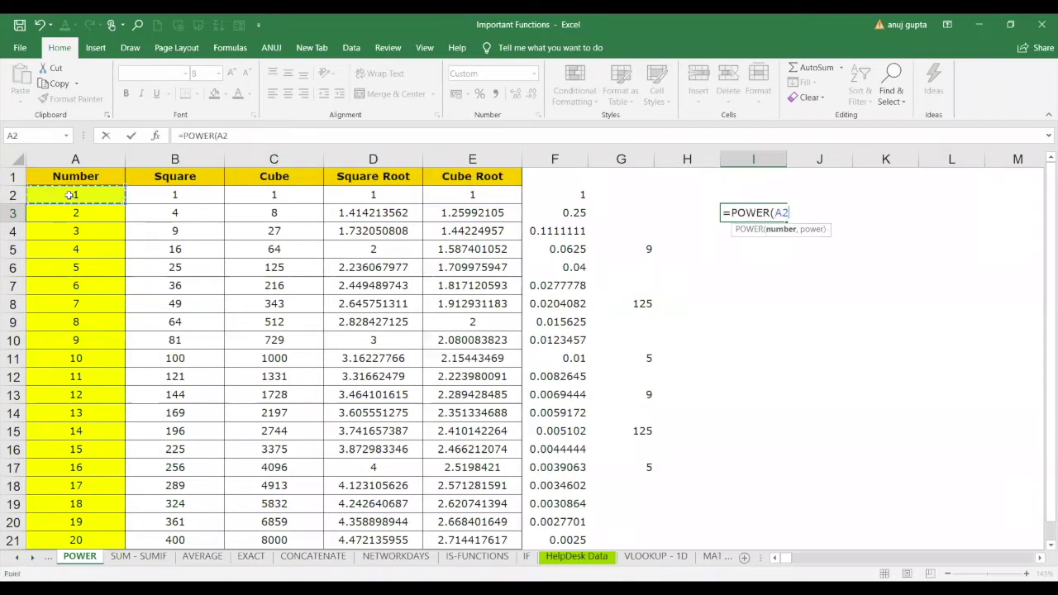
text(,3))
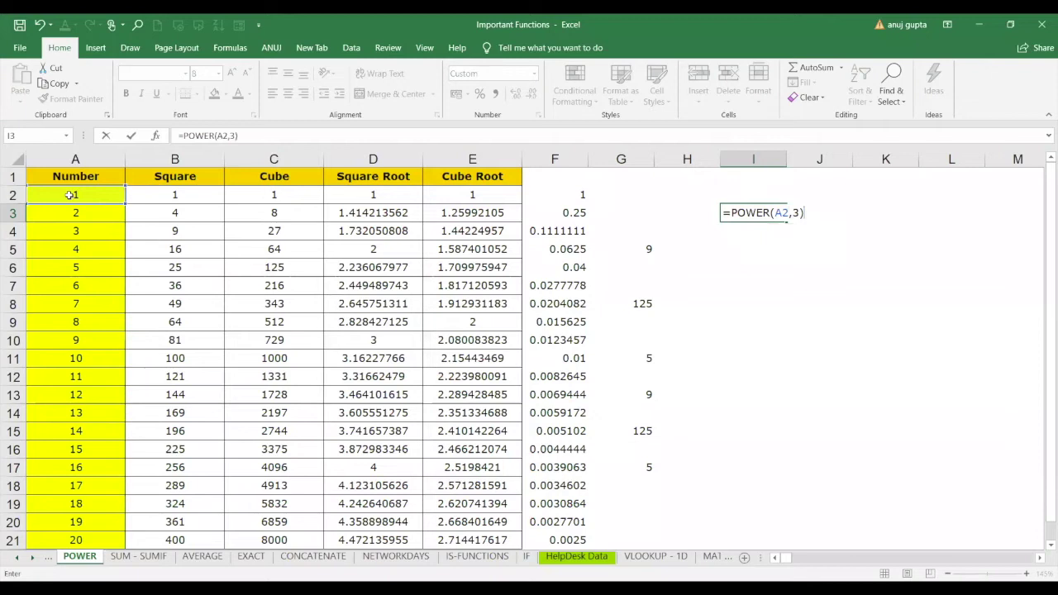
key(Return)
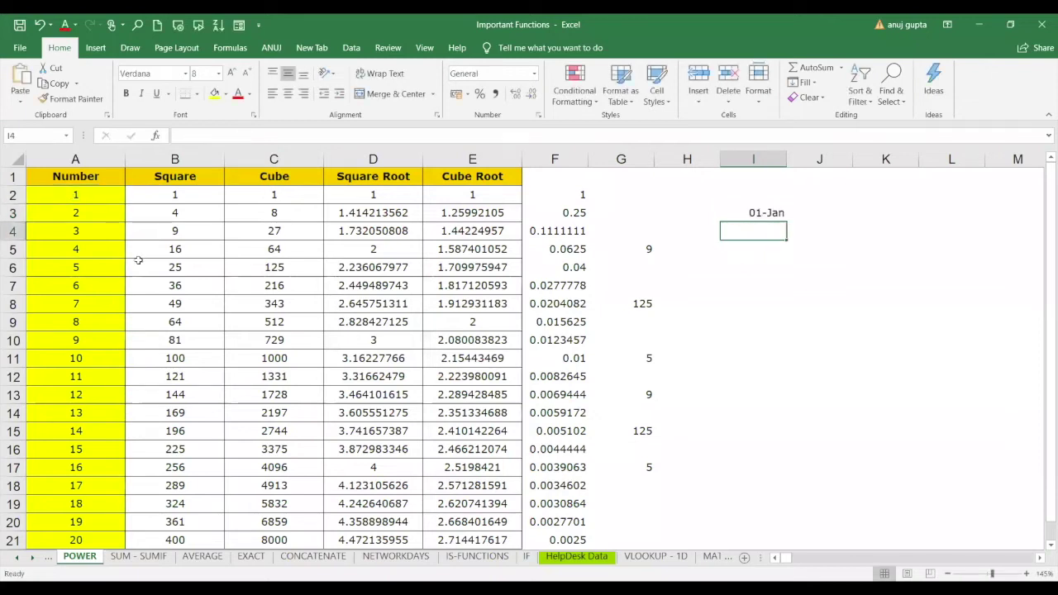
click(774, 215)
key(Delete)
Re-enter =POWER(A2,3) in I3, check E2's formula, then clear I3's 01-Jan entry.
text(=)
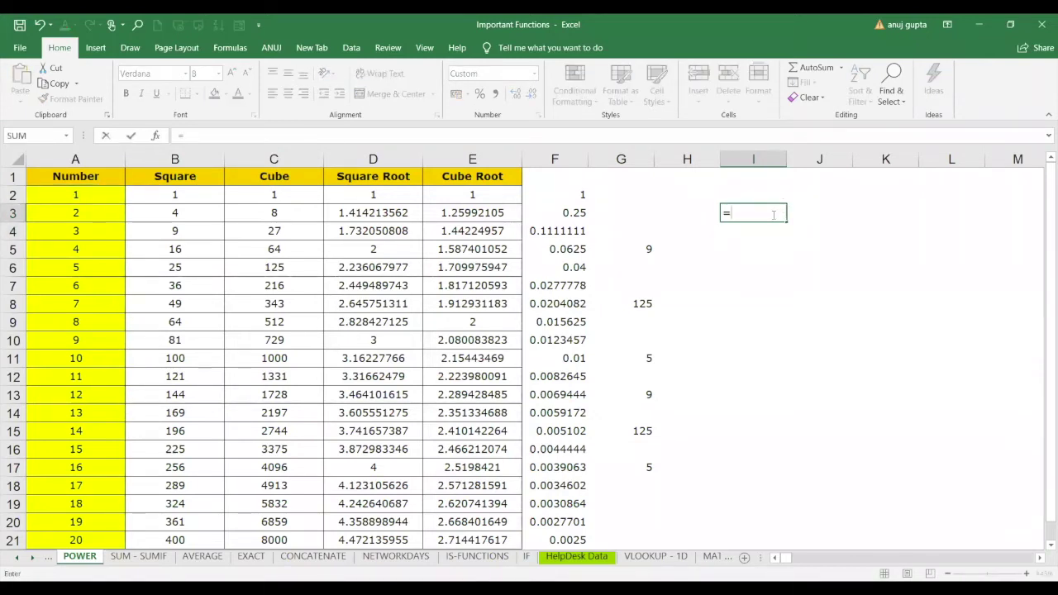
text(po)
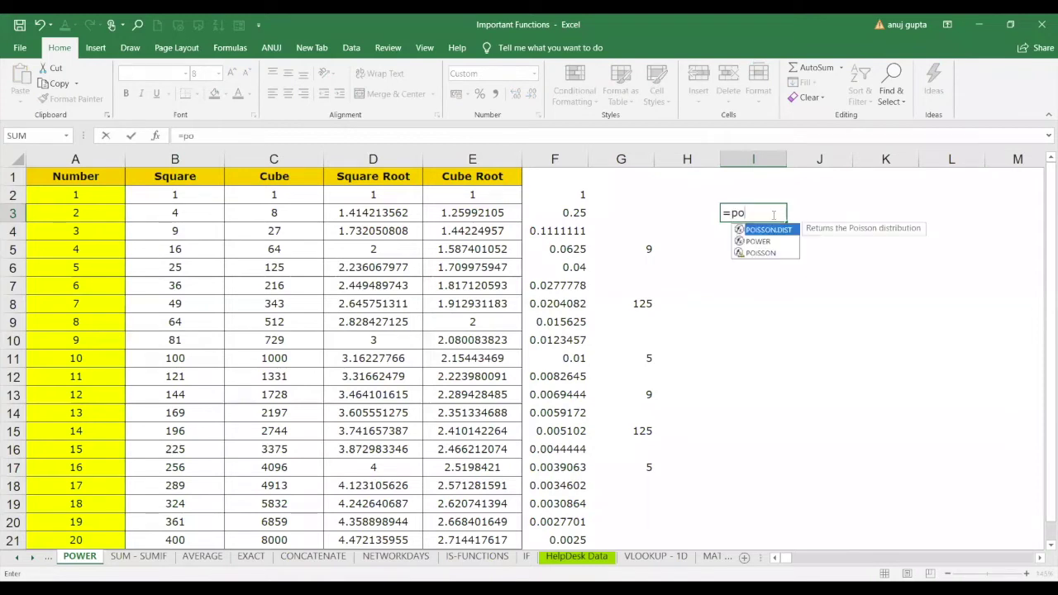
text(w)
key(Tab)
click(74, 198)
text(,3))
key(Return)
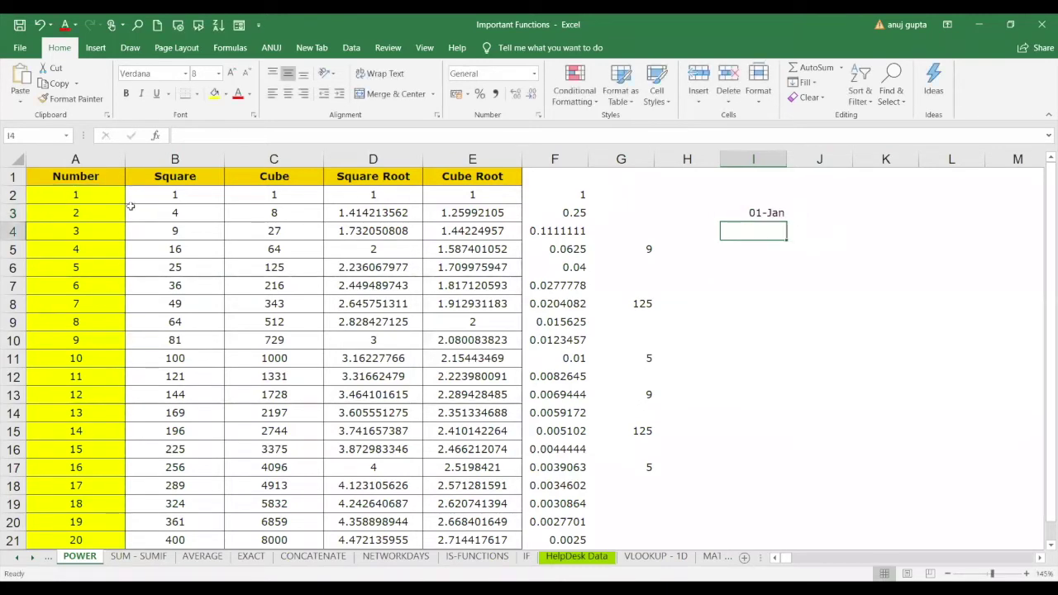
click(456, 197)
click(744, 213)
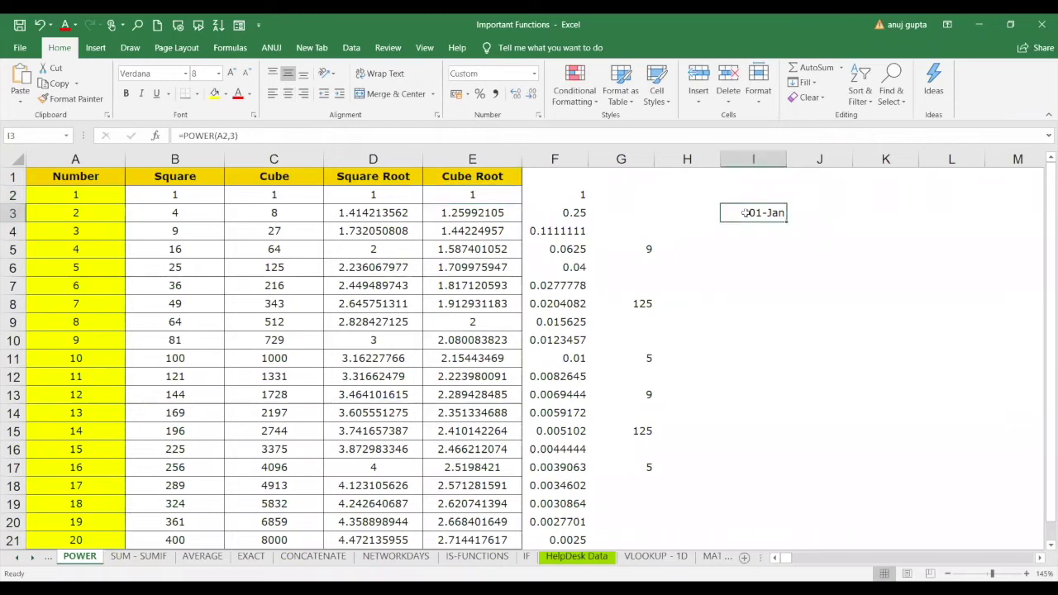
key(Delete)
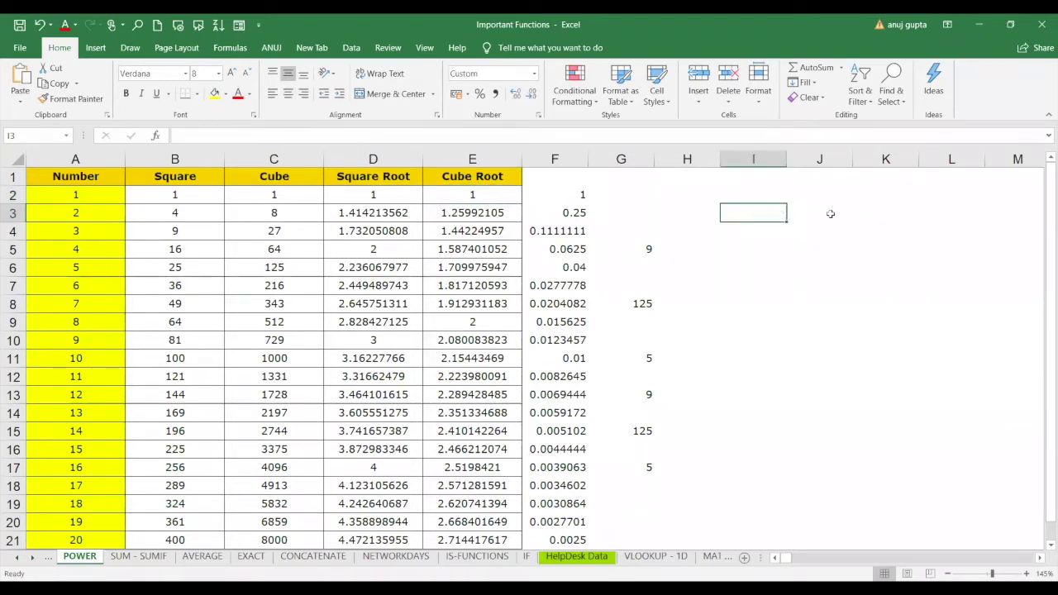
Enter =POWER(A2,1) in J3, giving 1, then review J3's and D3's formulas.
click(831, 214)
text(=)
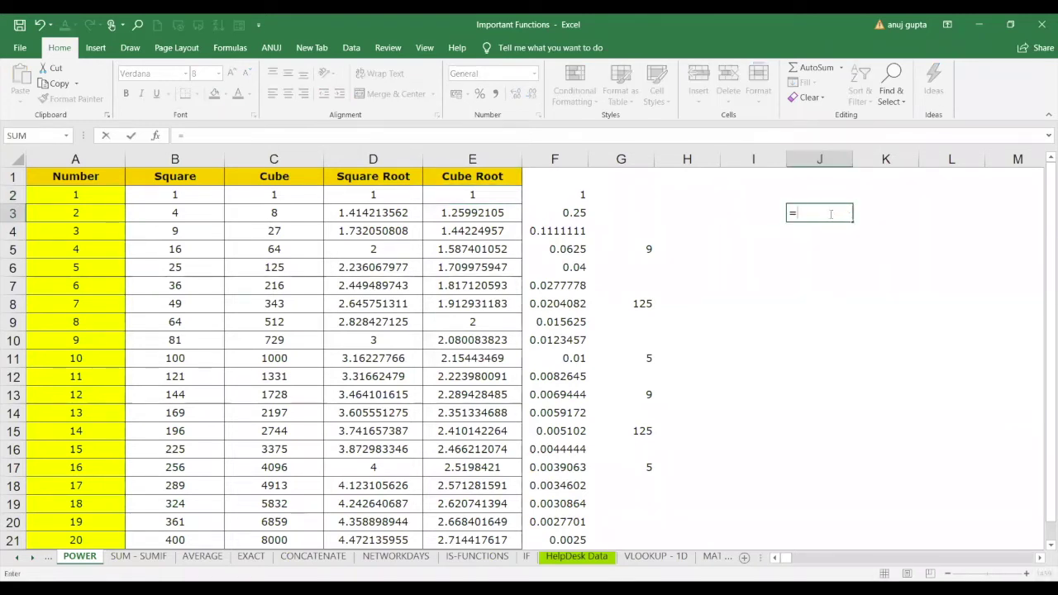
text(POWER()
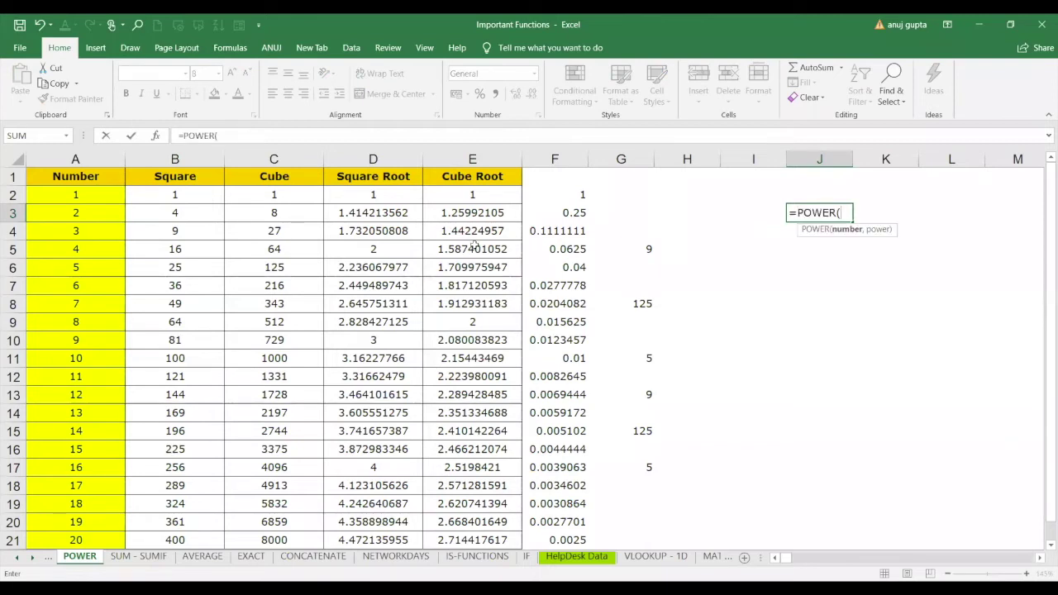
click(61, 192)
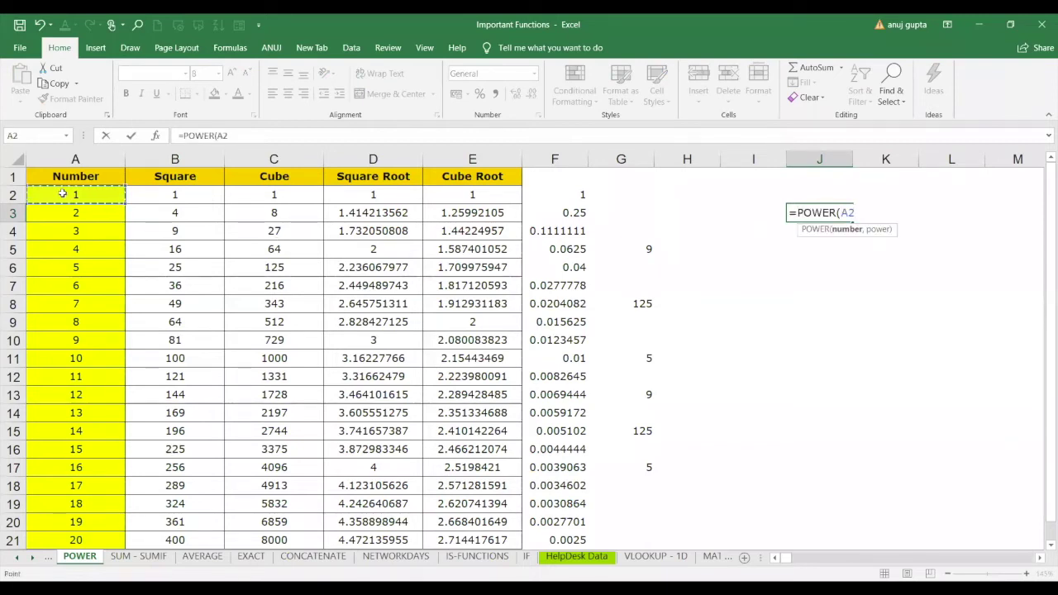
text(,1))
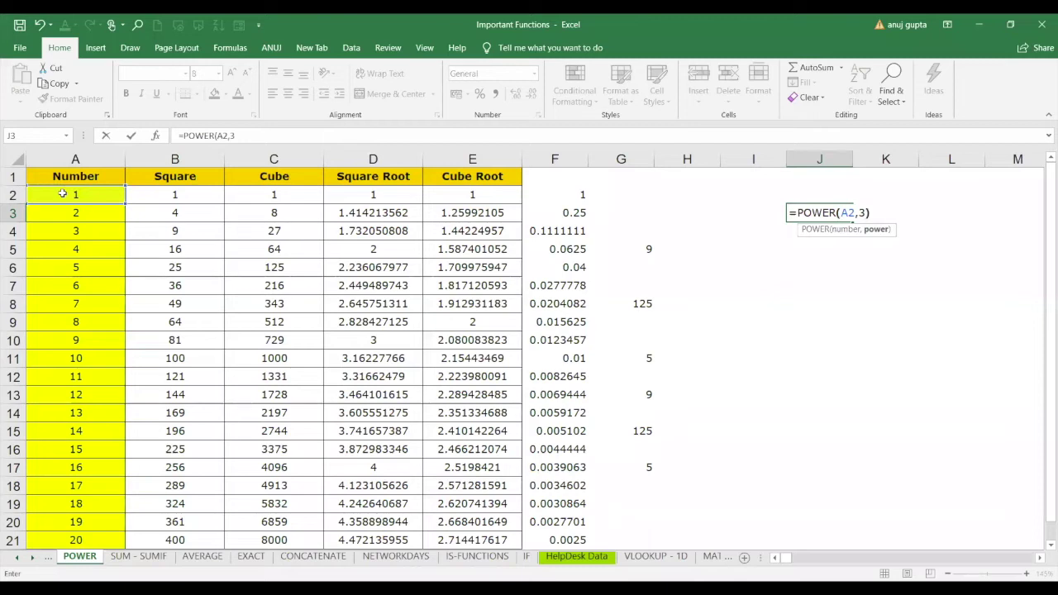
key(Return)
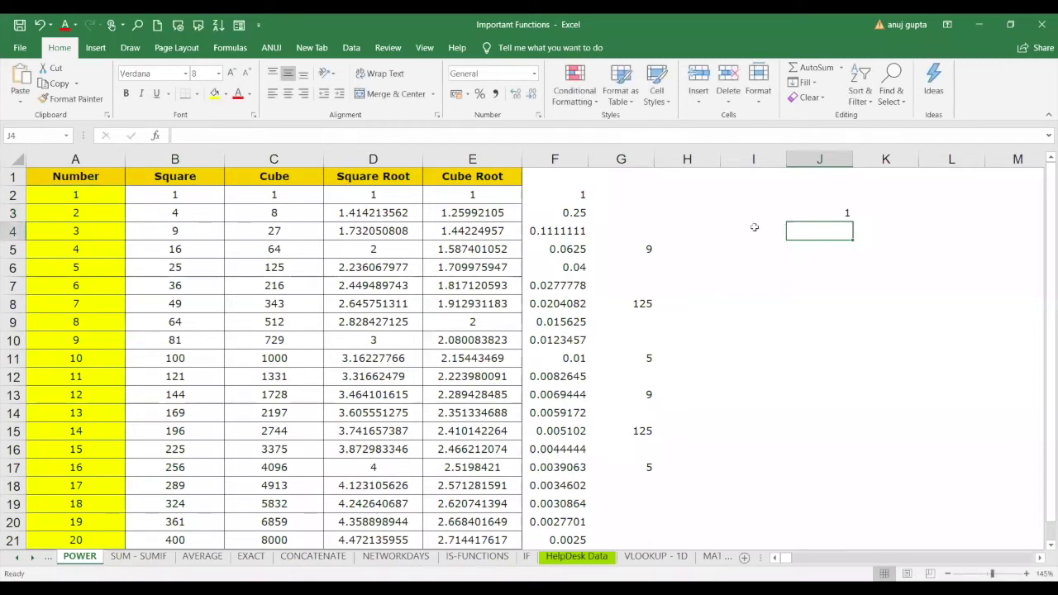
click(846, 212)
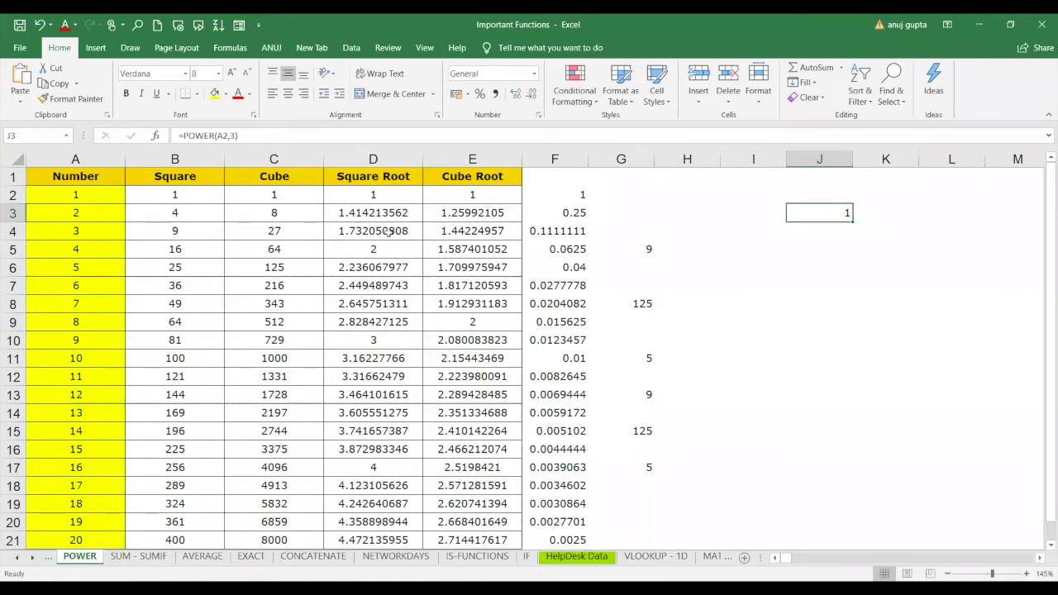
click(376, 213)
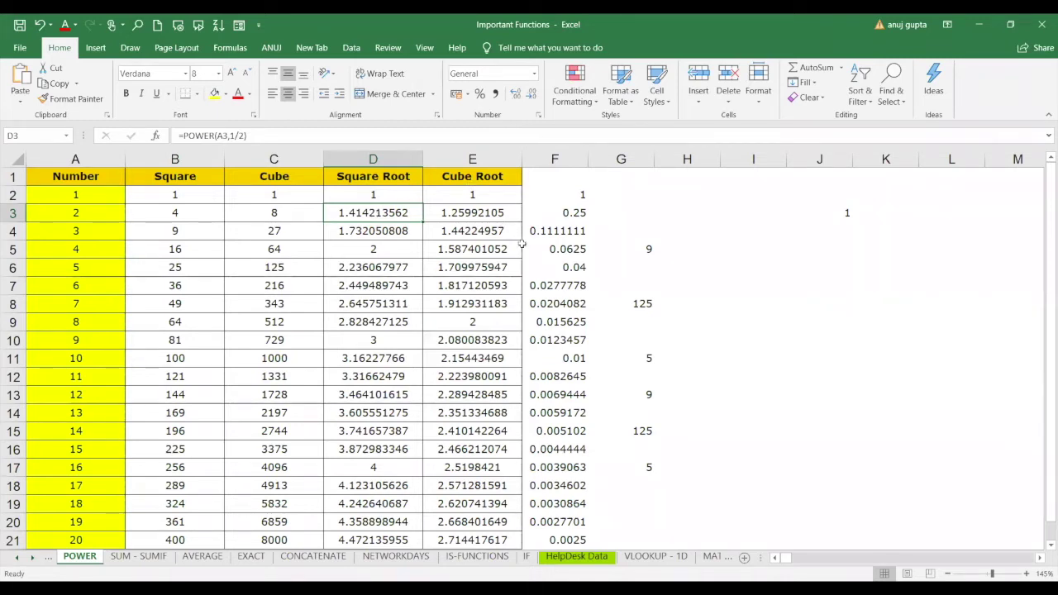
Review F3's formula, then overwrite J3 with a bare =power entry.
click(157, 556)
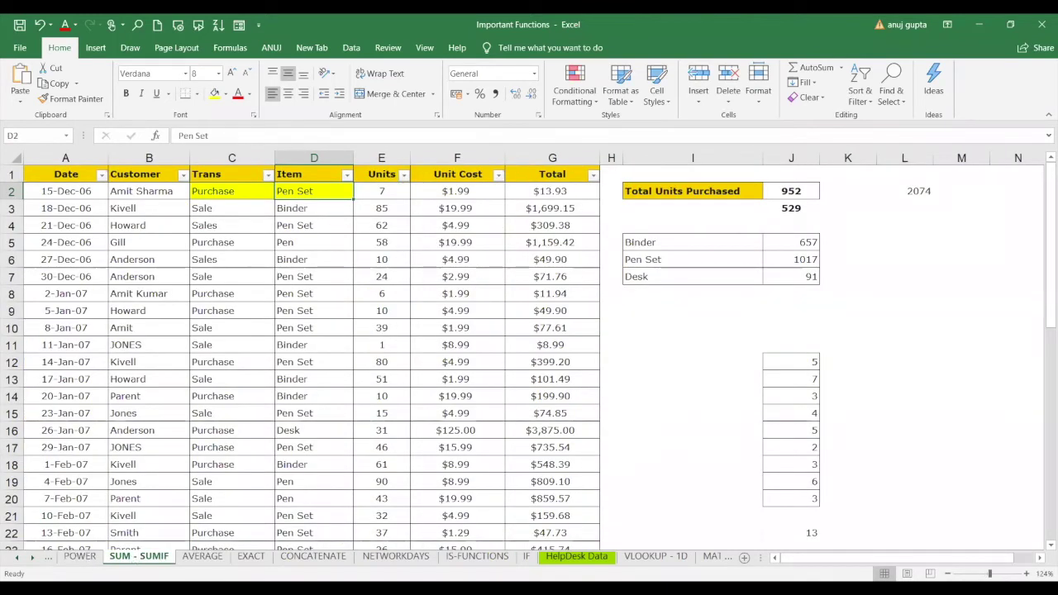
click(79, 555)
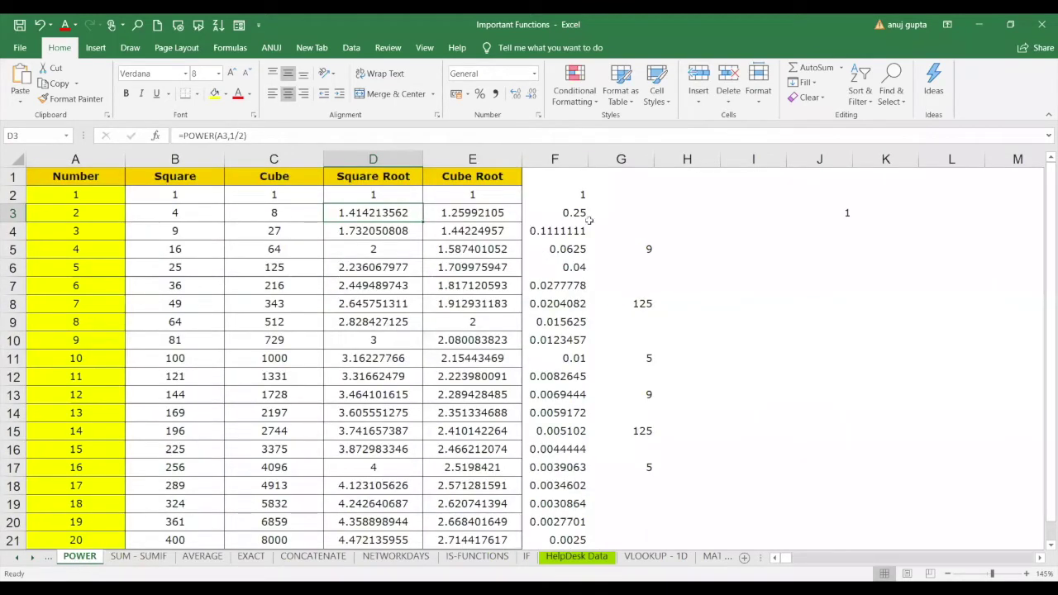
click(554, 213)
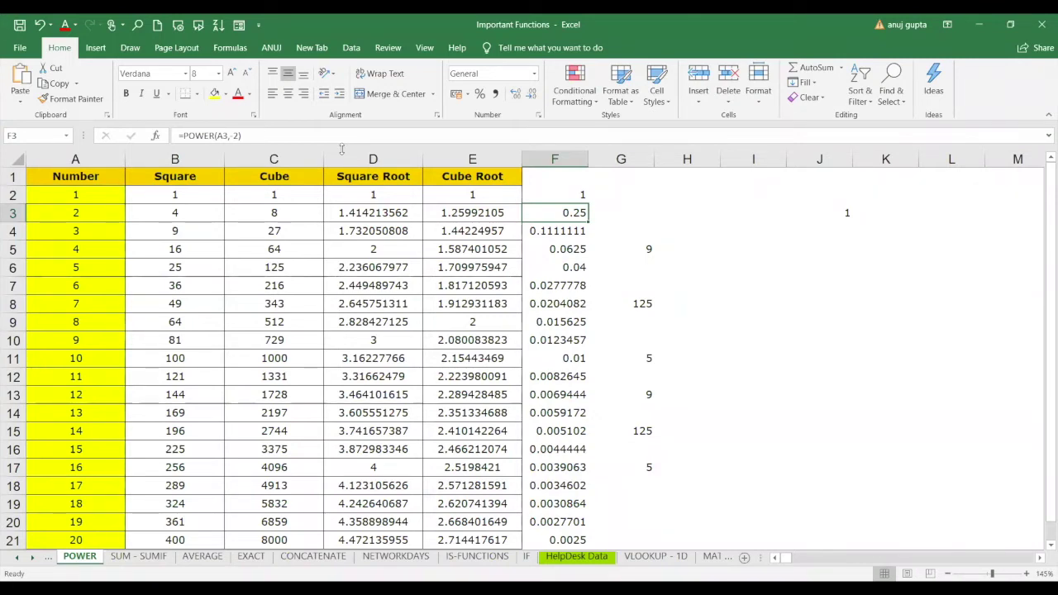
click(839, 210)
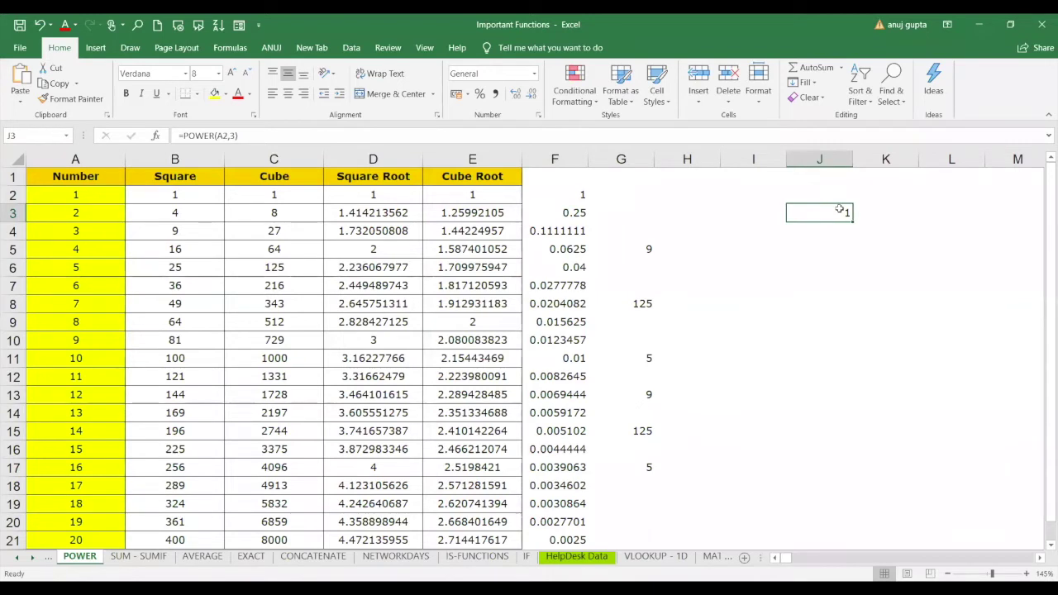
text(=)
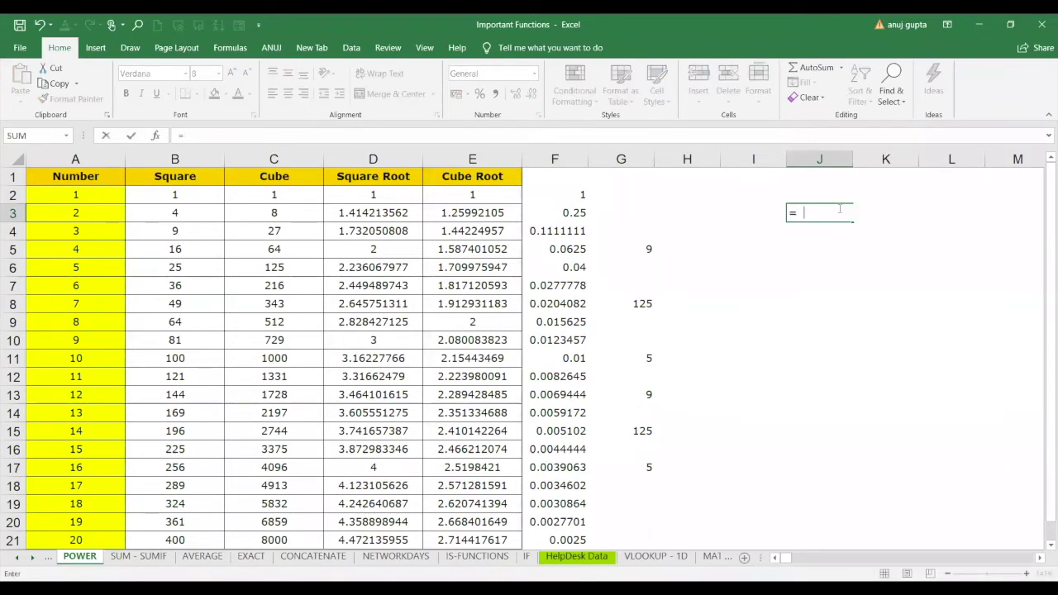
text(power)
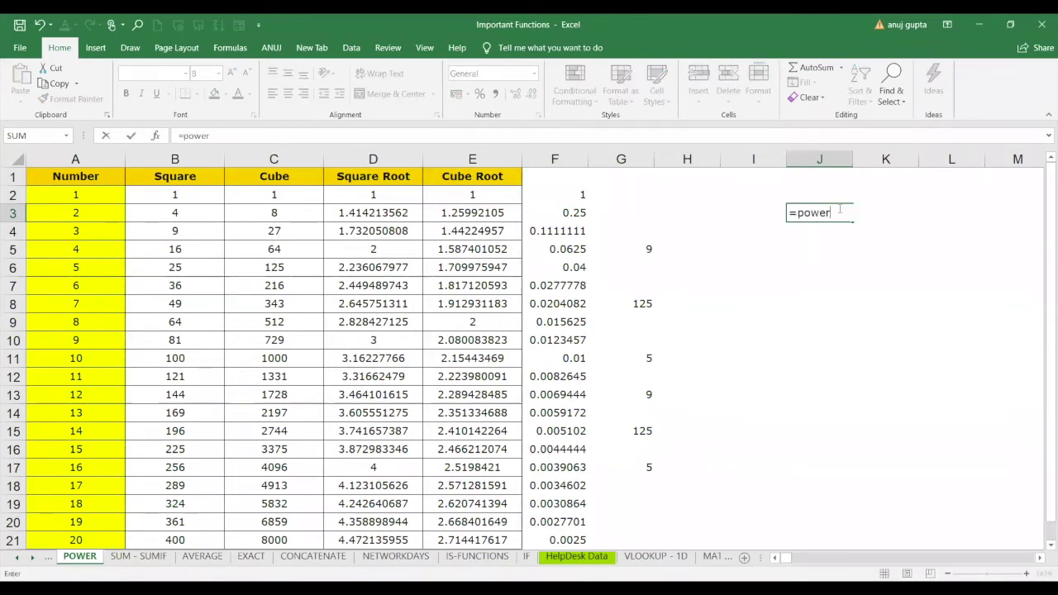
key(ctrl+Return)
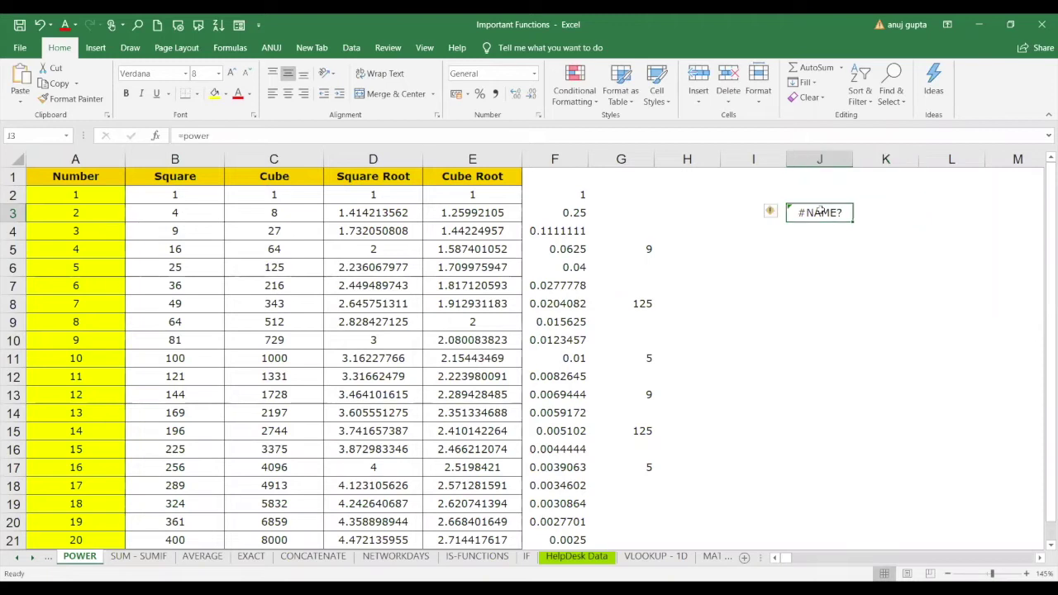
Enter =POWER(A2,0) in J3, fill it down to J9, and review the B3 and C2 formulas.
key(Delete)
text(=)
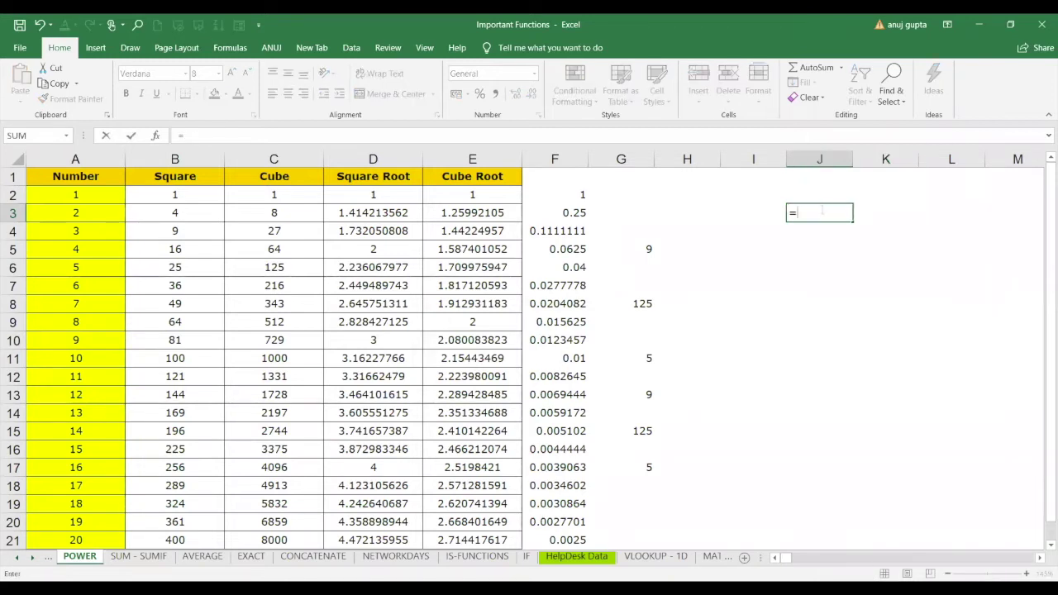
text(power)
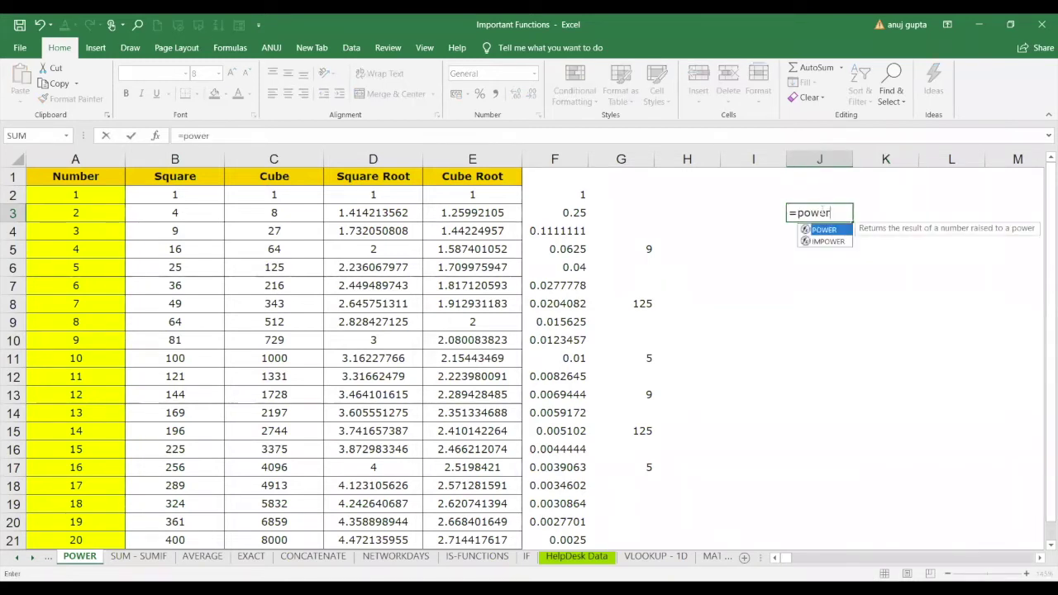
key(Tab)
click(86, 195)
text(,0)
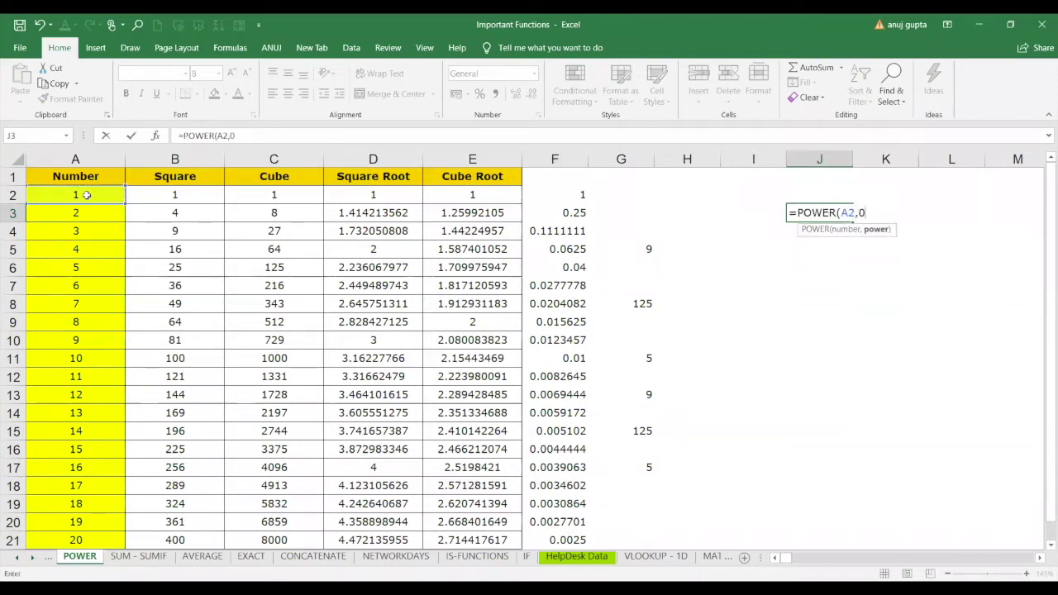
text())
key(Return)
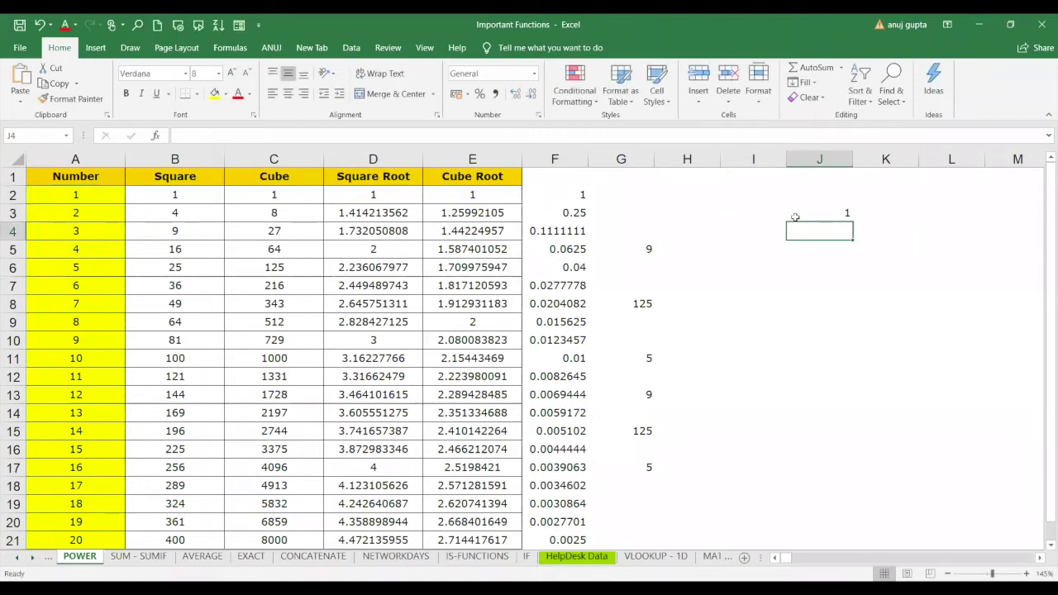
click(796, 217)
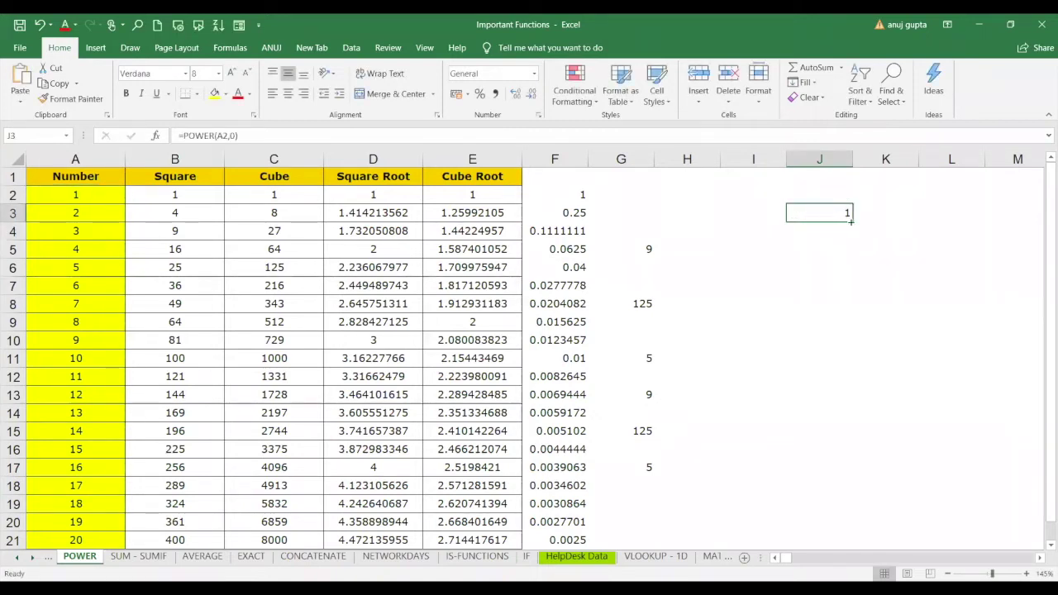
drag(853, 220, 854, 333)
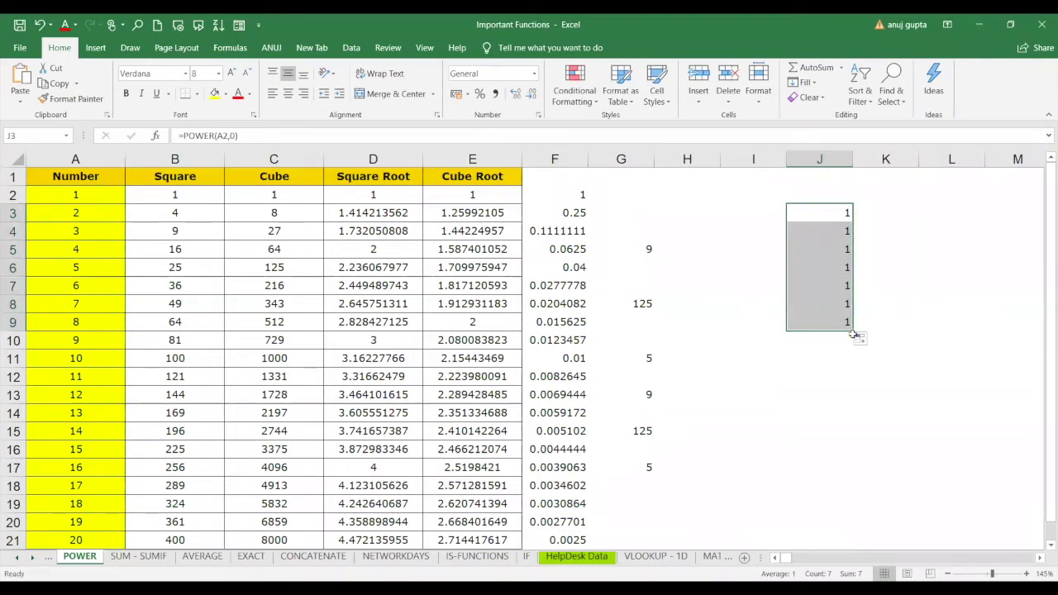
click(854, 336)
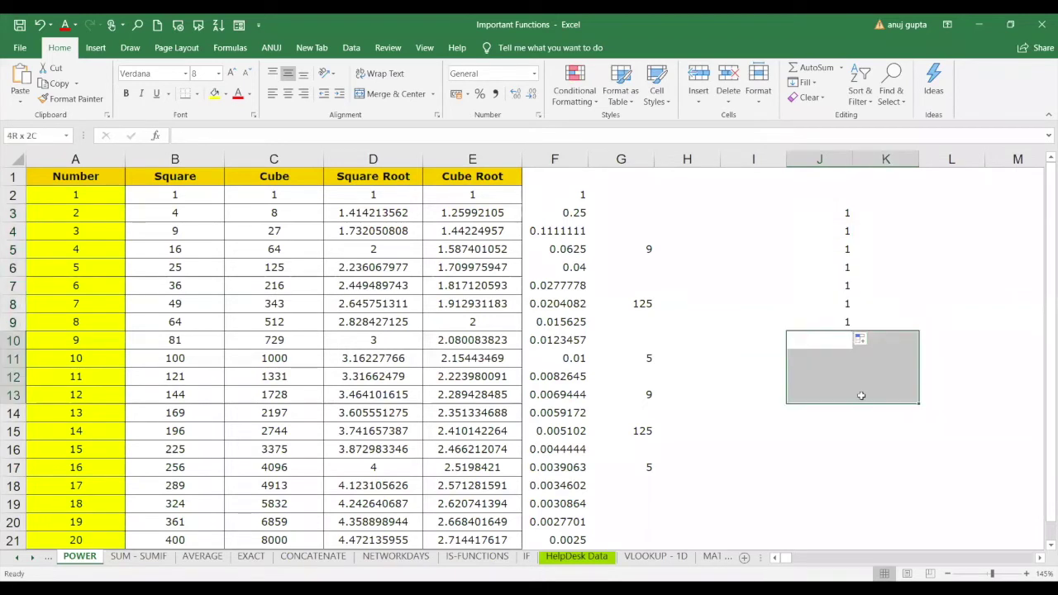
click(830, 480)
click(189, 209)
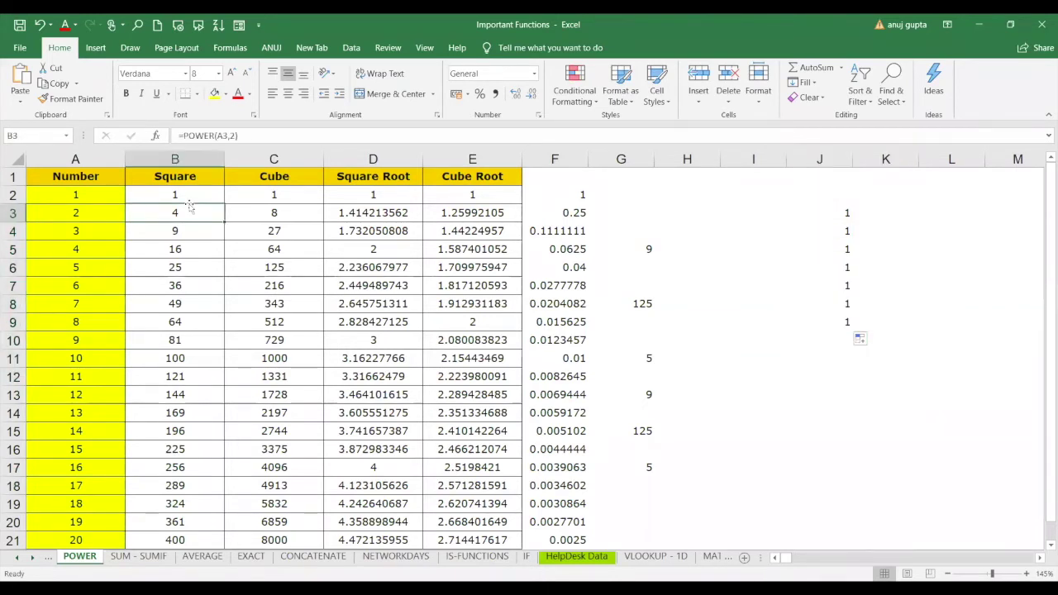
click(255, 200)
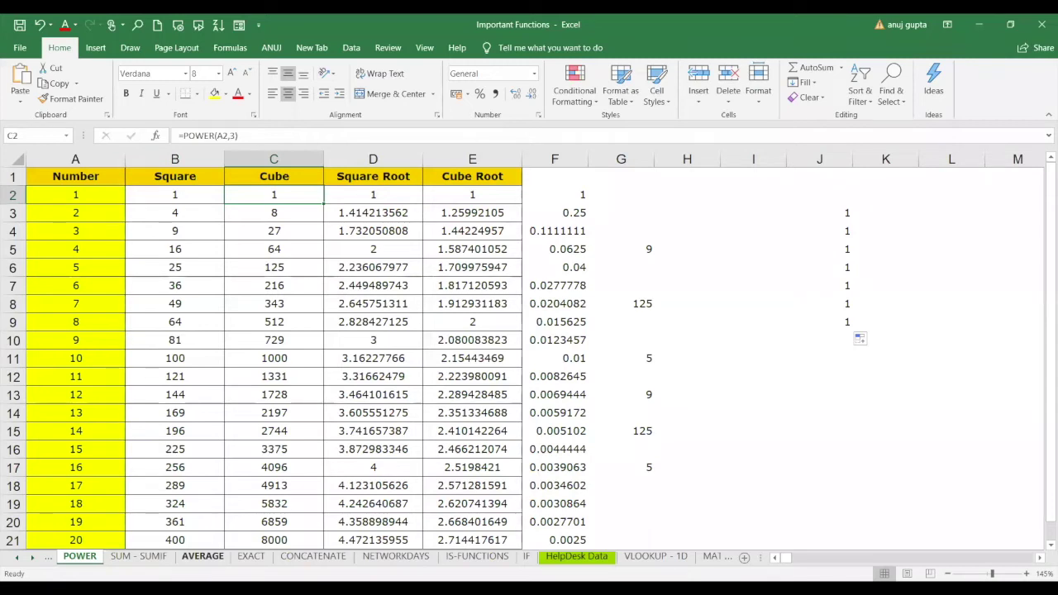
On the AVERAGE sheet, check the Units E2:E7 average and delete the 42.00 in H2.
click(202, 556)
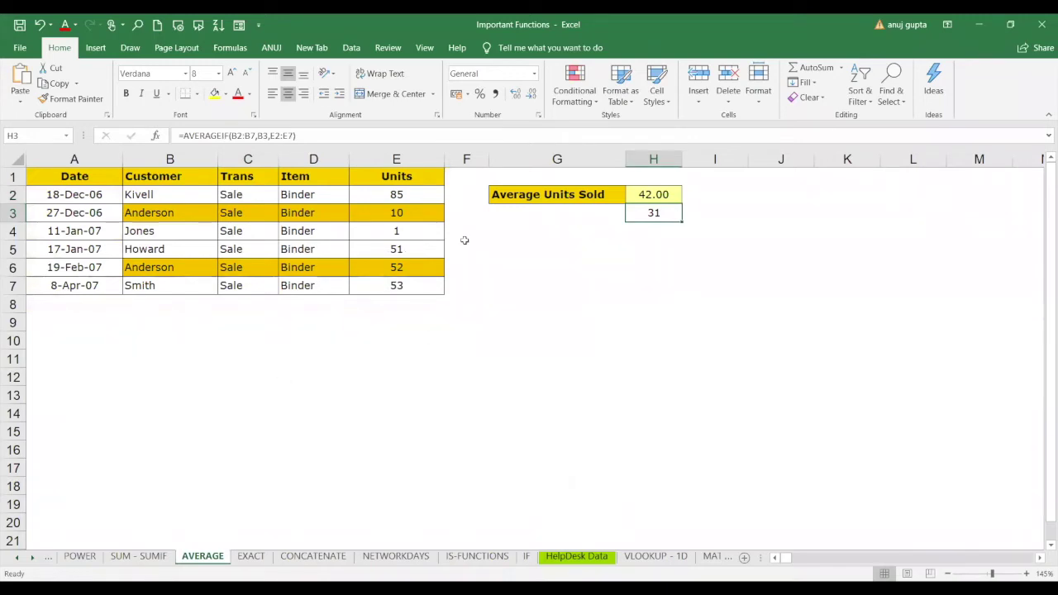
drag(406, 194, 420, 290)
click(612, 235)
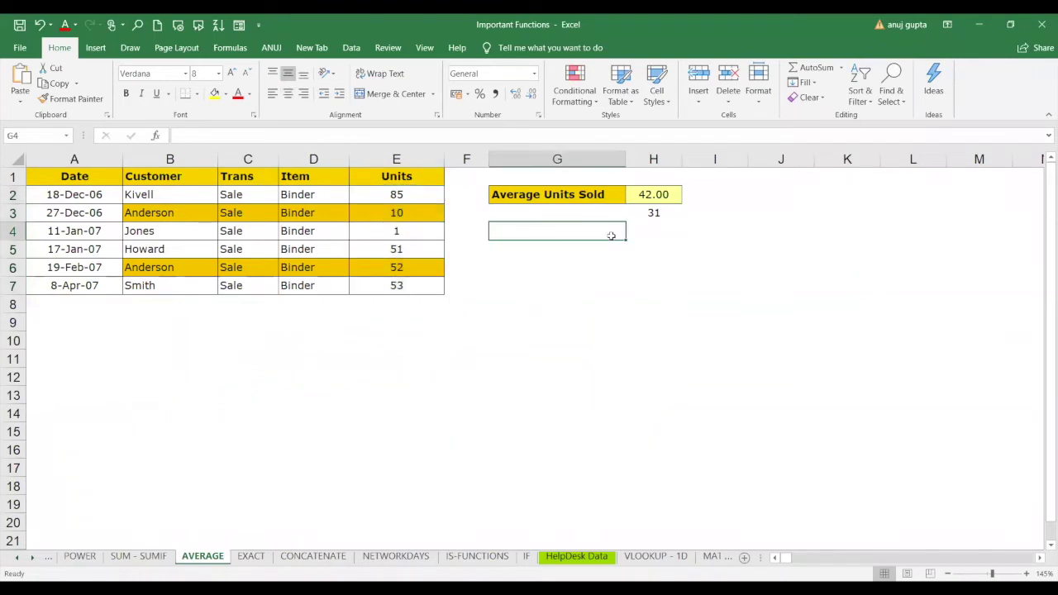
click(674, 192)
key(Delete)
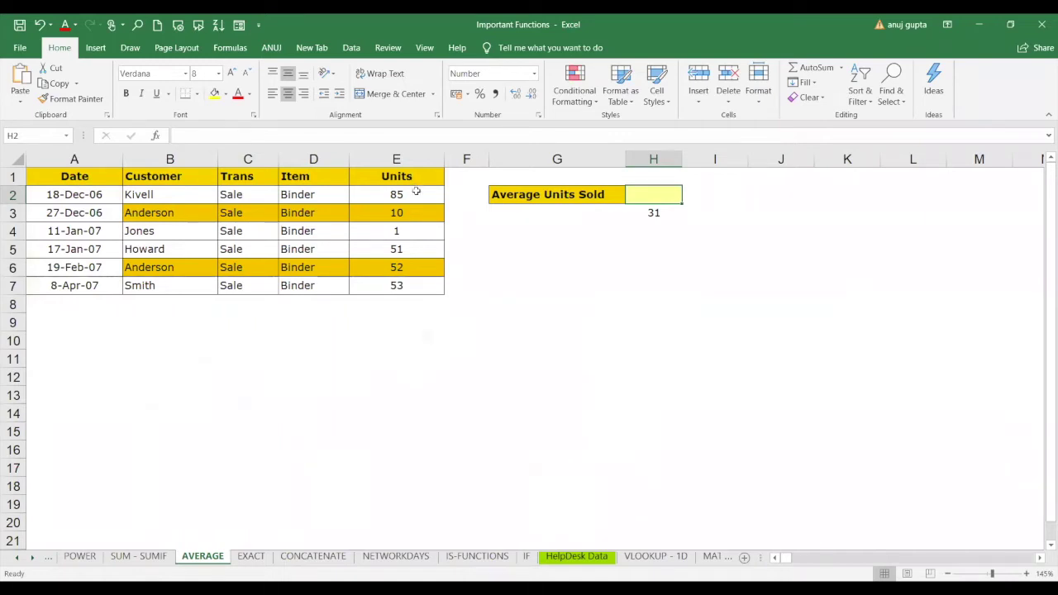
drag(416, 192, 420, 279)
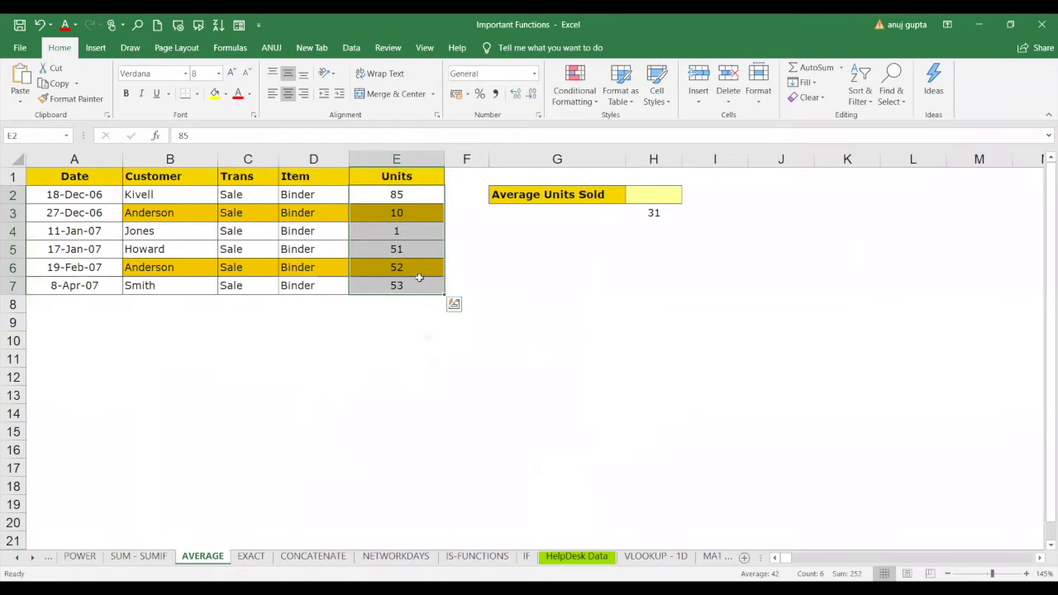
Enter =SUM(E2:E7) in E8, totalling the Units to 252.
click(406, 311)
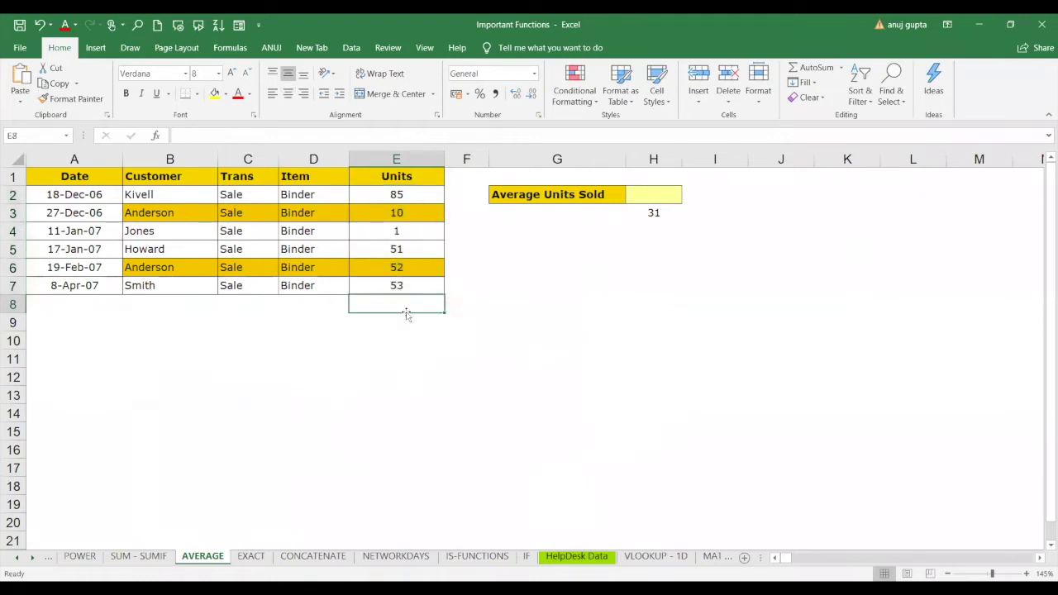
text(=)
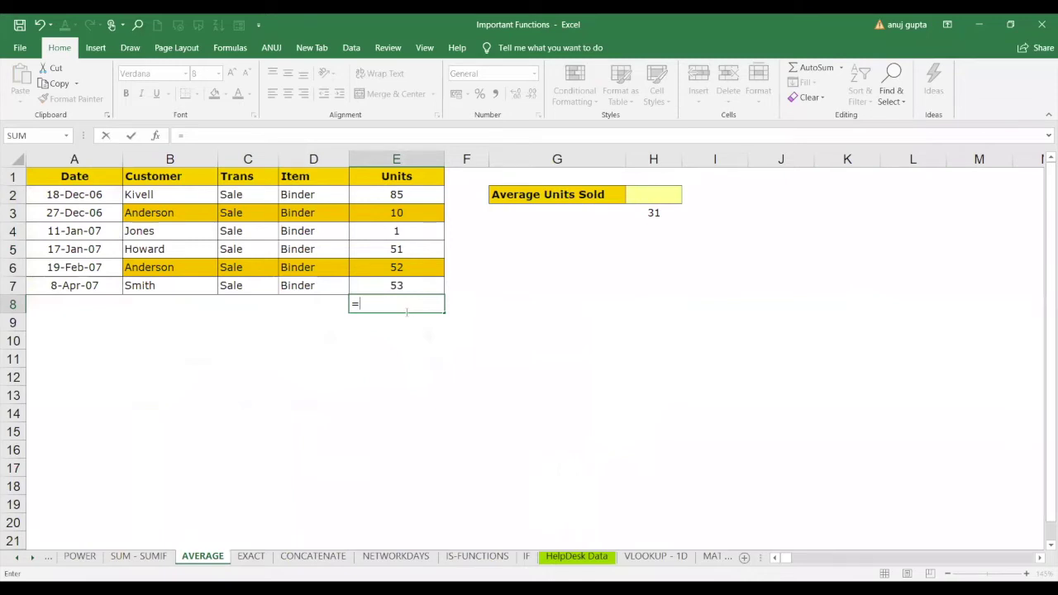
text(SUM()
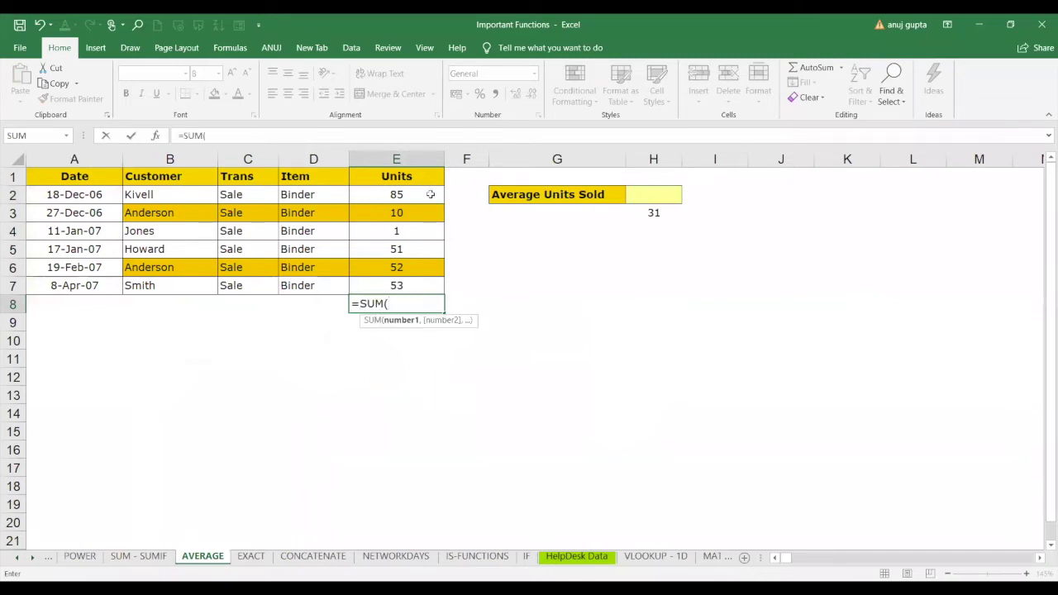
drag(430, 194, 432, 286)
text())
key(Return)
click(428, 304)
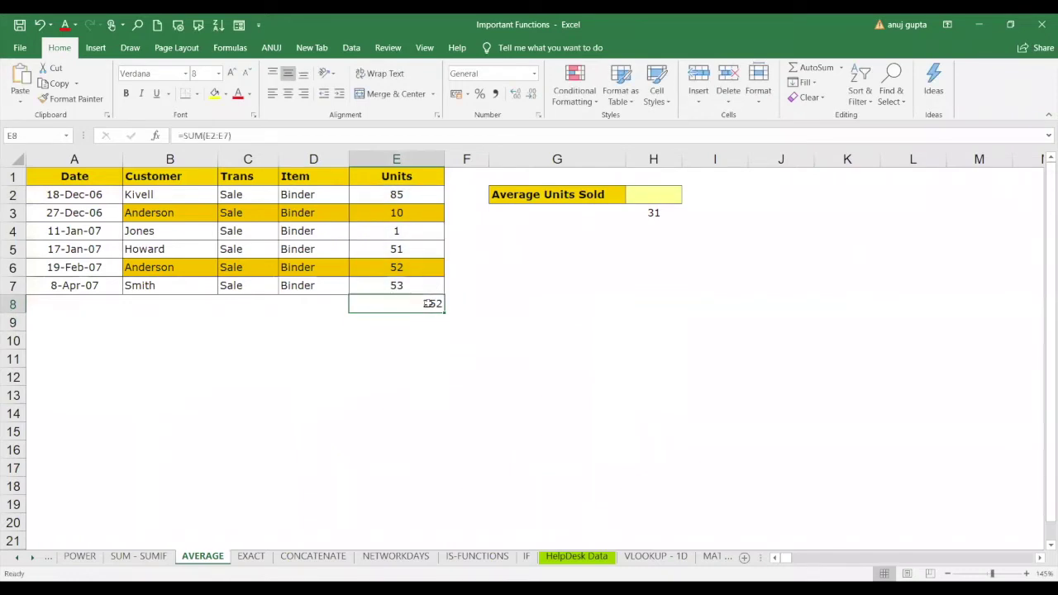
Begin a formula in E9, trying references to E8 and E2:E7 before removing them.
click(422, 320)
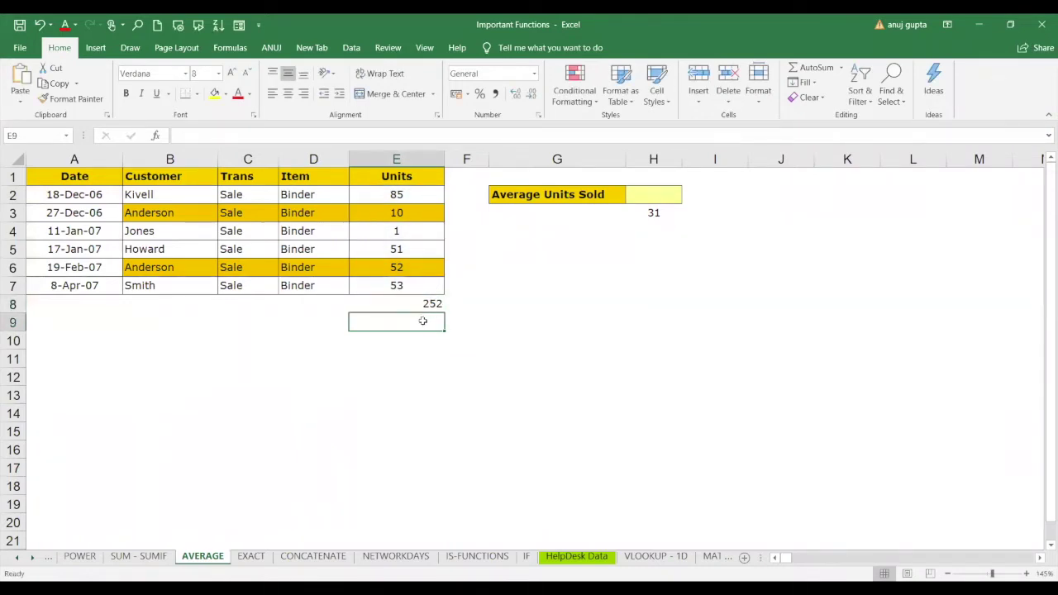
text(=)
click(423, 304)
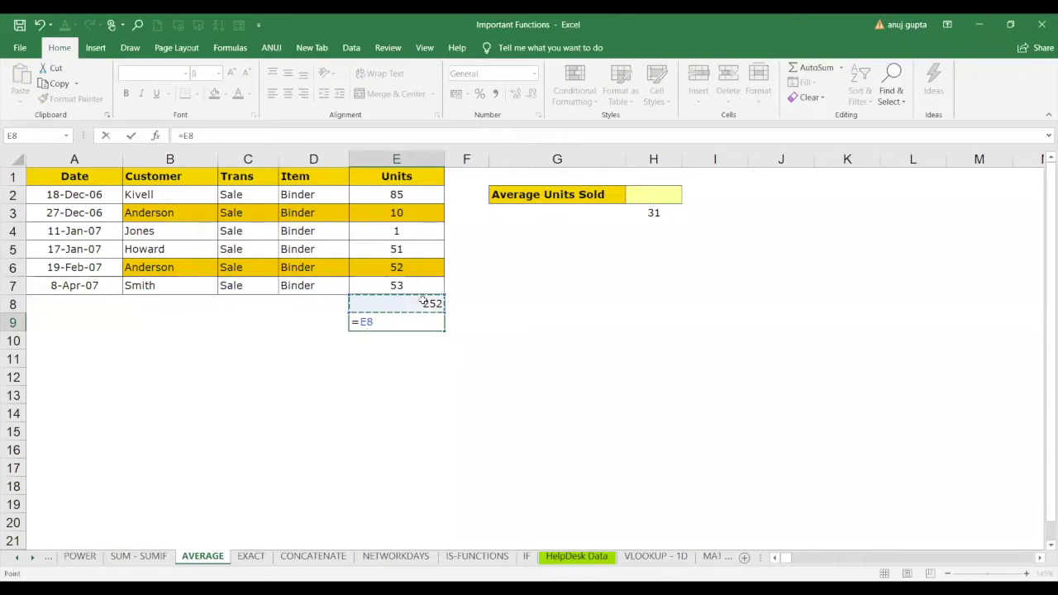
text(/)
key(BackSpace)
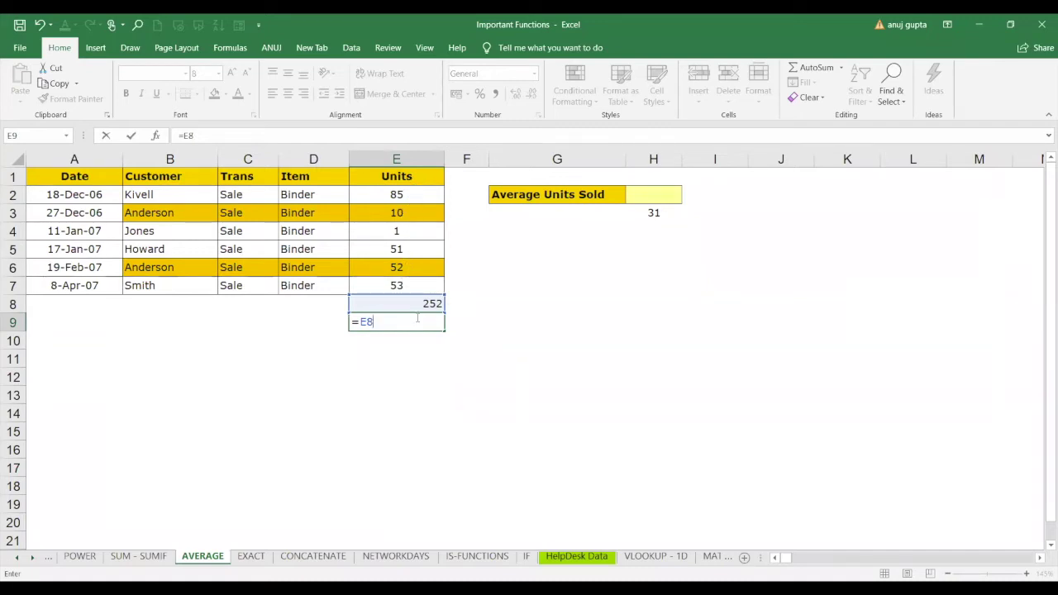
key(BackSpace)
key(BackSpace)
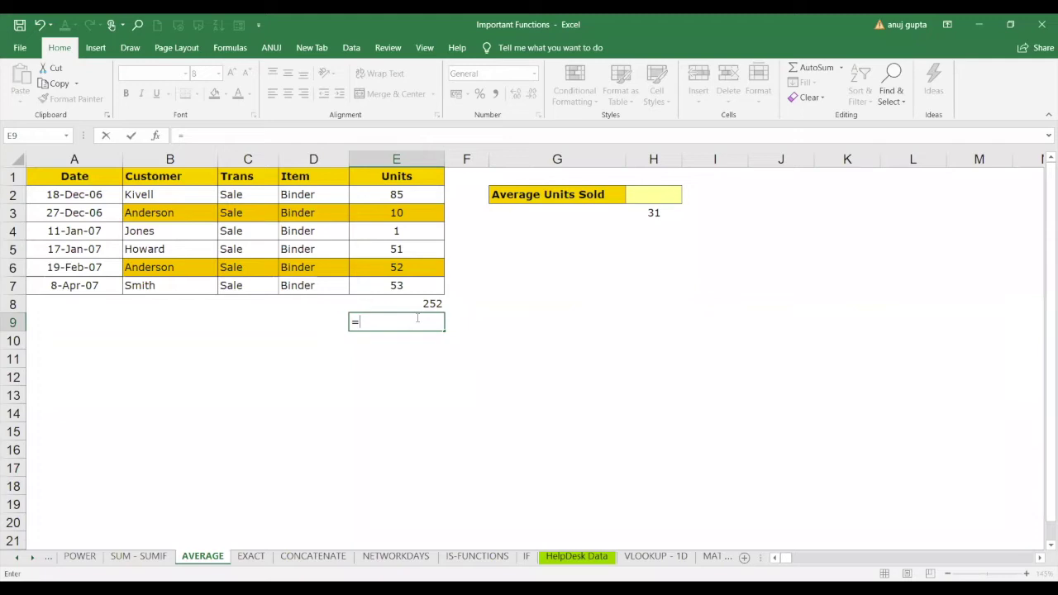
click(397, 197)
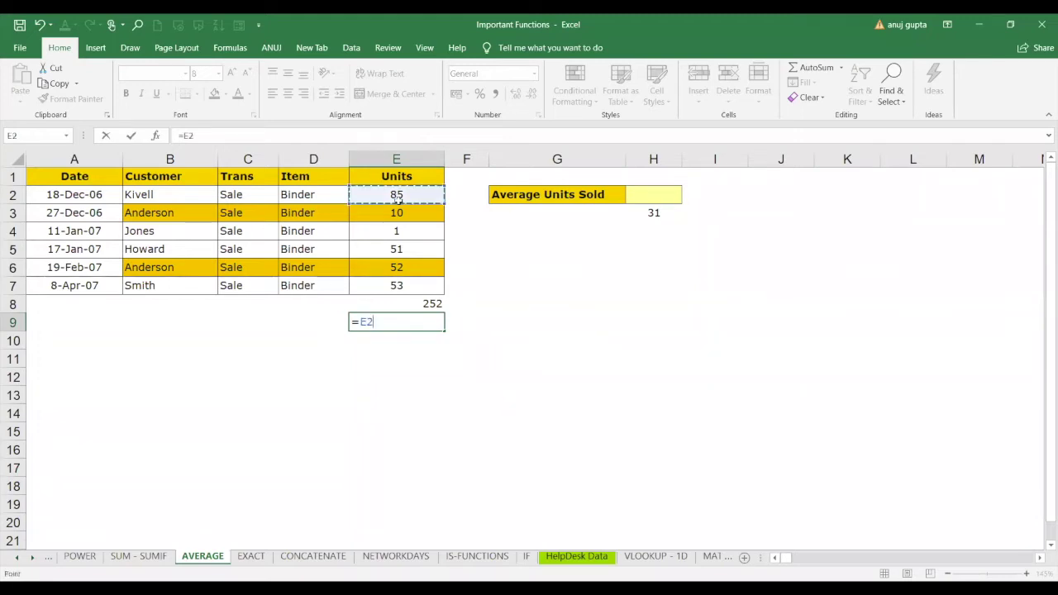
drag(396, 197, 398, 280)
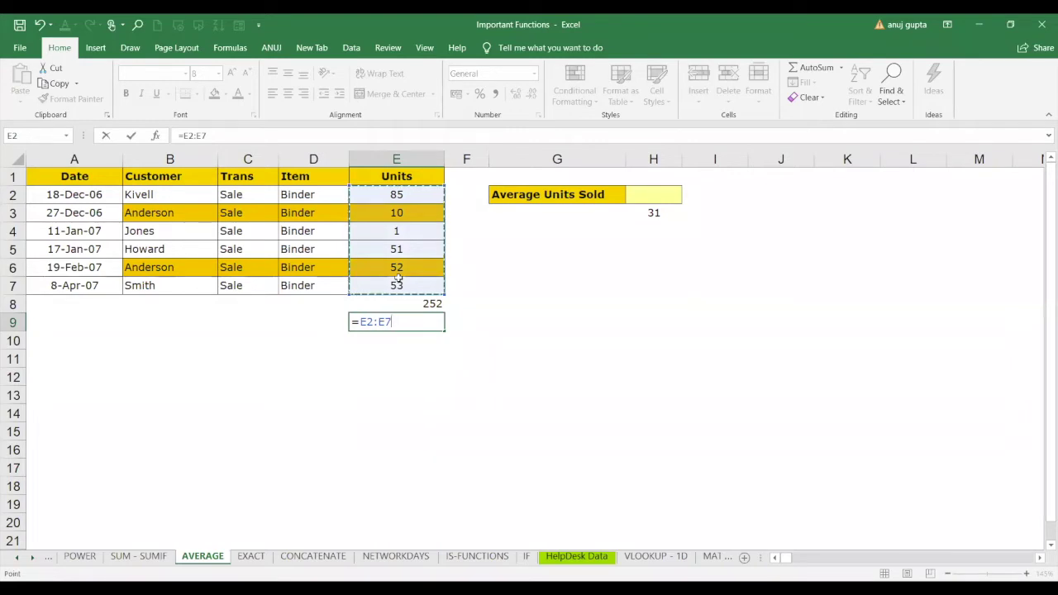
text(c)
key(BackSpace)
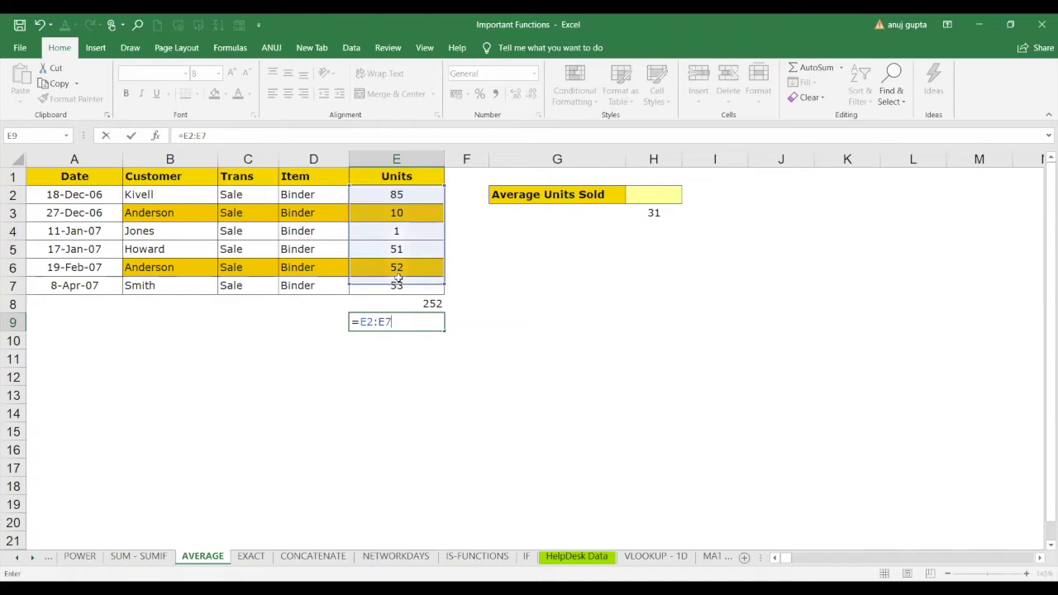
key(BackSpace)
key(BackSpace)
key(BackSpace)
key(BackSpace)
key(BackSpace)
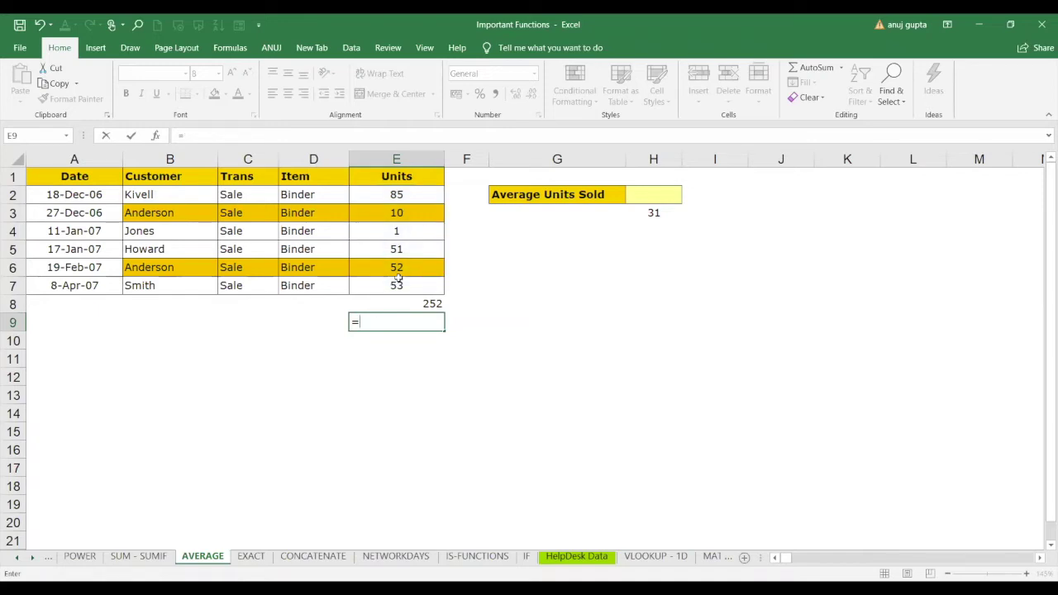
Replace the #NAME? error in E9 with =COUNT(E2:E7), giving a count of 6.
text(count)
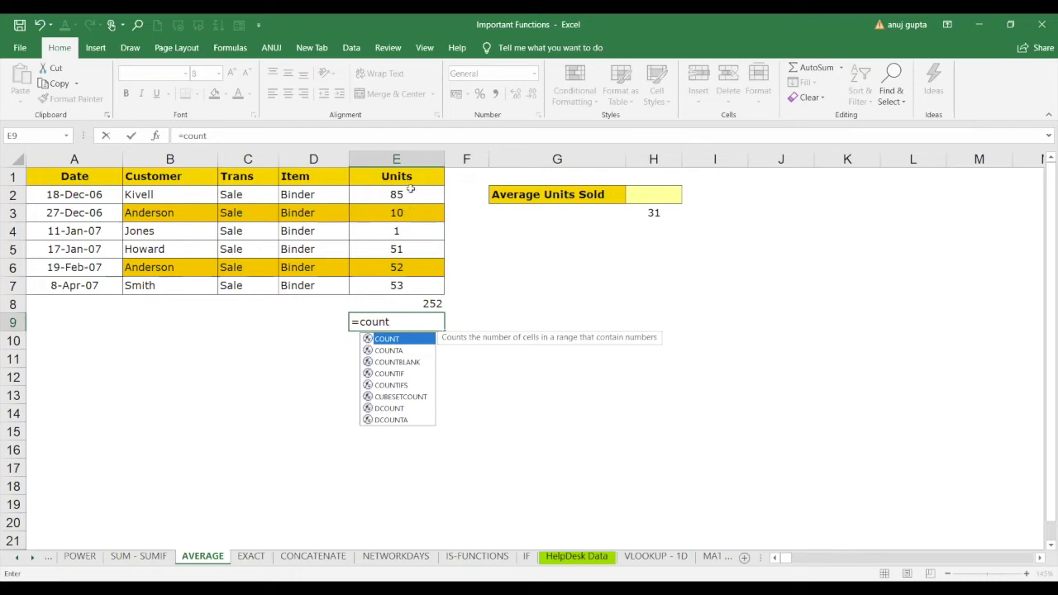
mouse_move(412, 189)
mouse_down()
mouse_move(411, 248)
mouse_move(420, 194)
mouse_up()
click(419, 194)
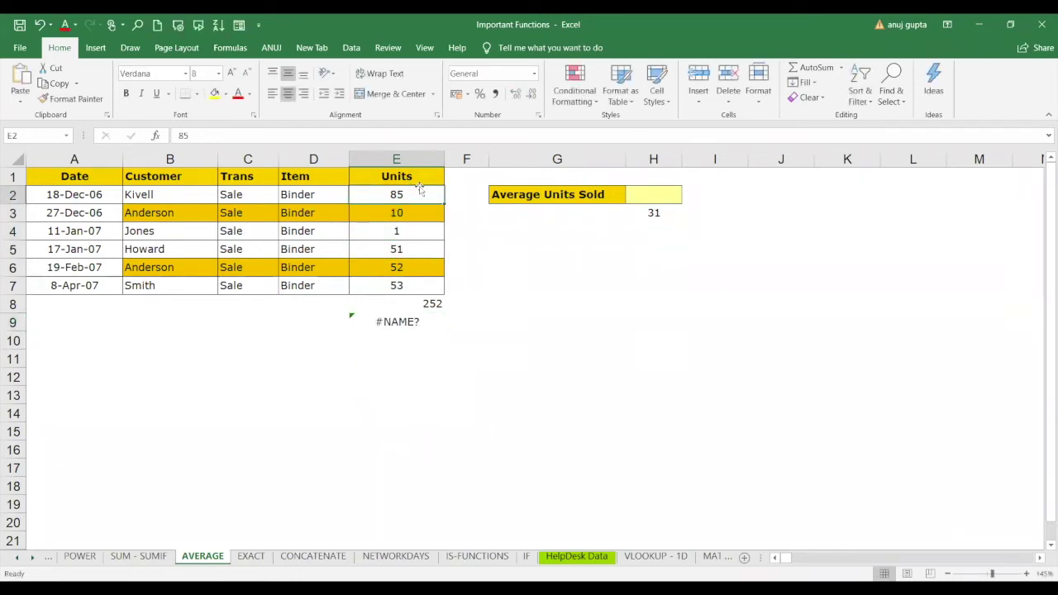
click(394, 321)
key(Delete)
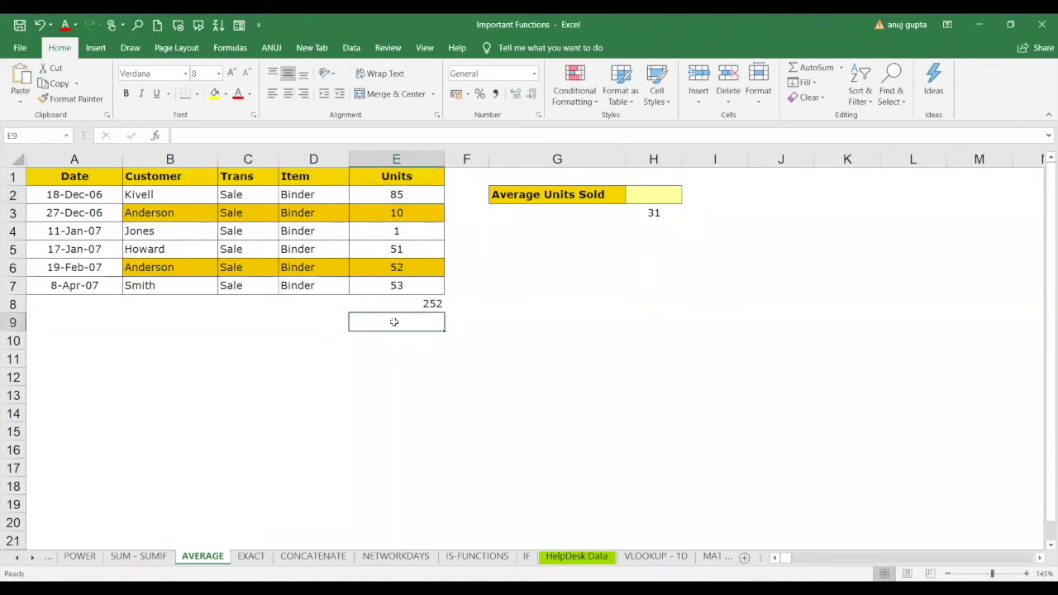
text(=)
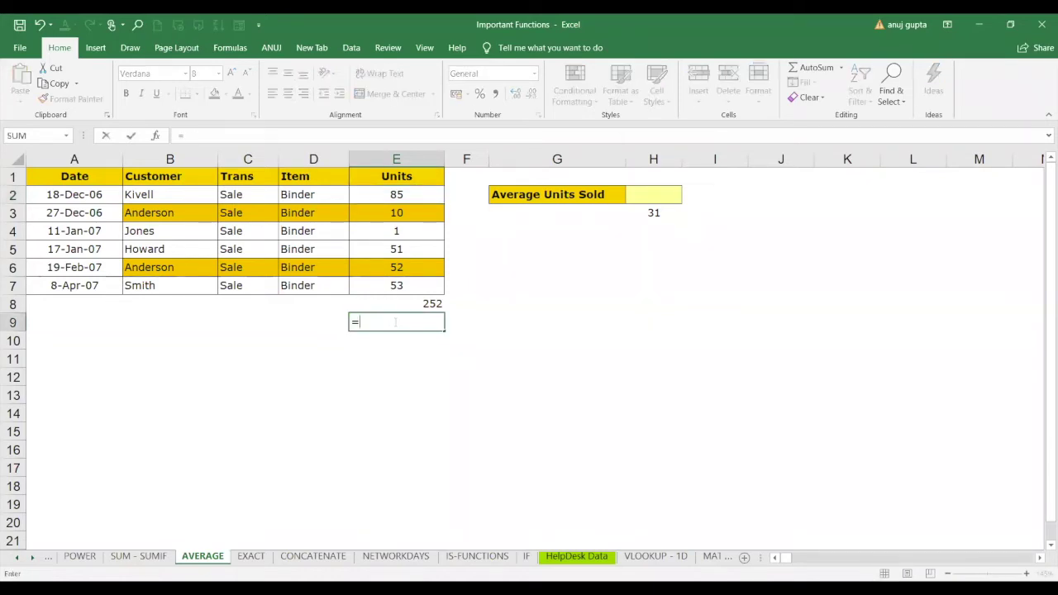
text(count()
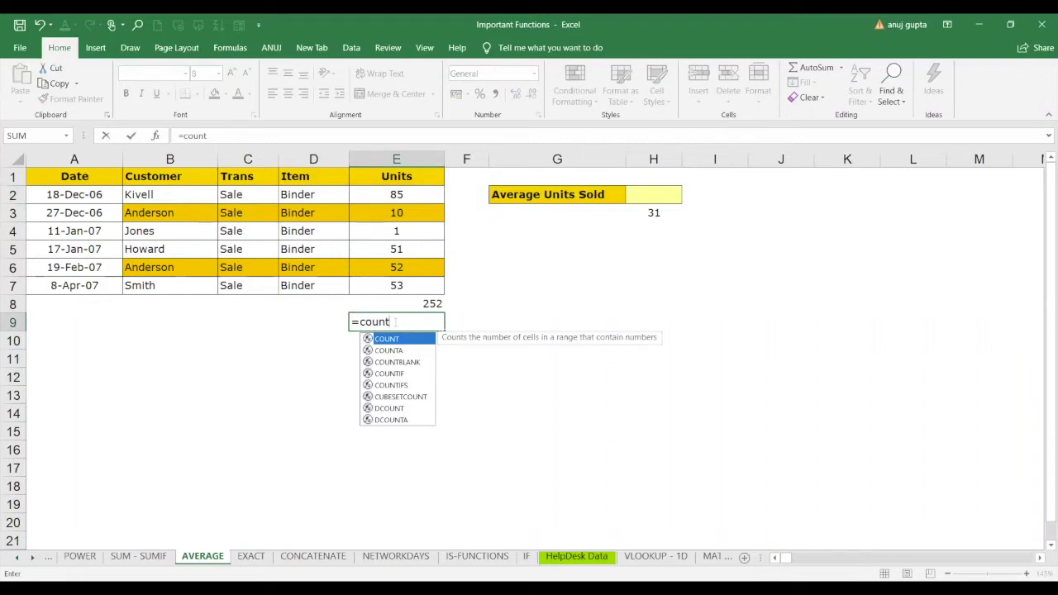
click(420, 201)
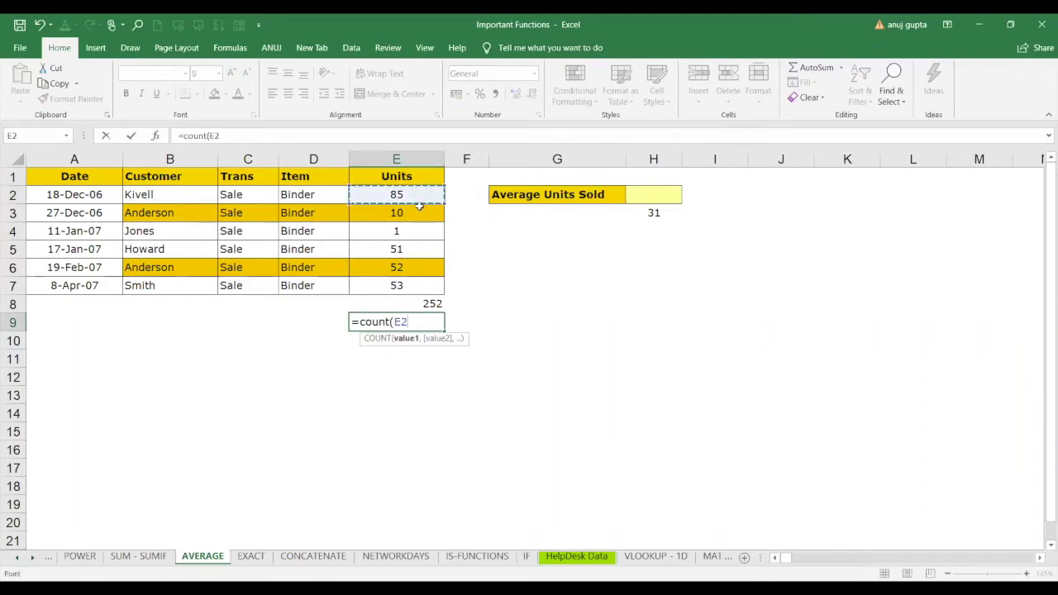
drag(419, 207, 416, 281)
key(Return)
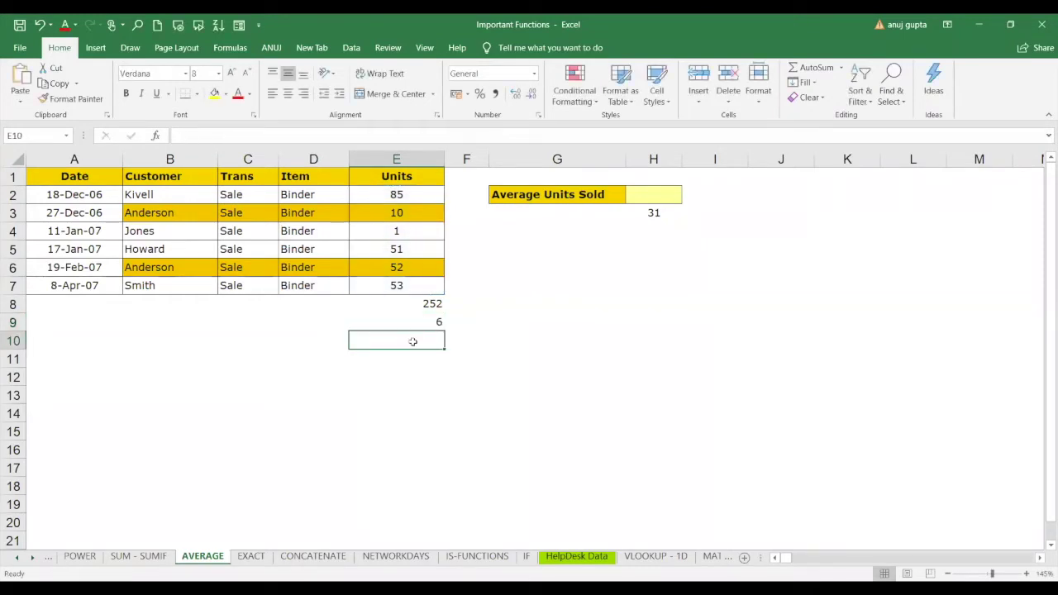
Divide the 252 total by the count with =E8/E9 in E10, giving 42.
text(=)
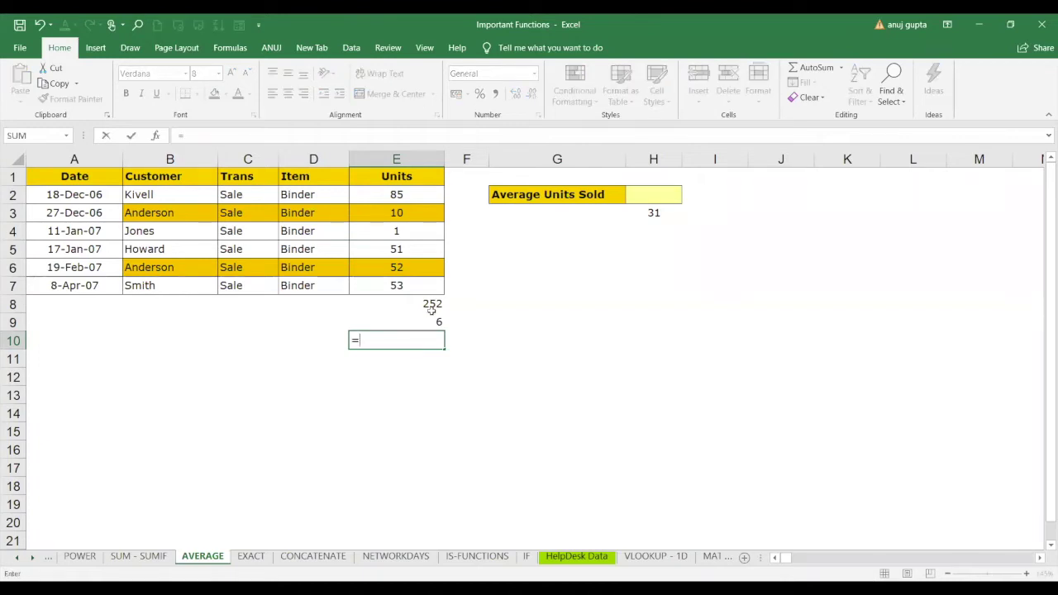
click(433, 309)
text(/)
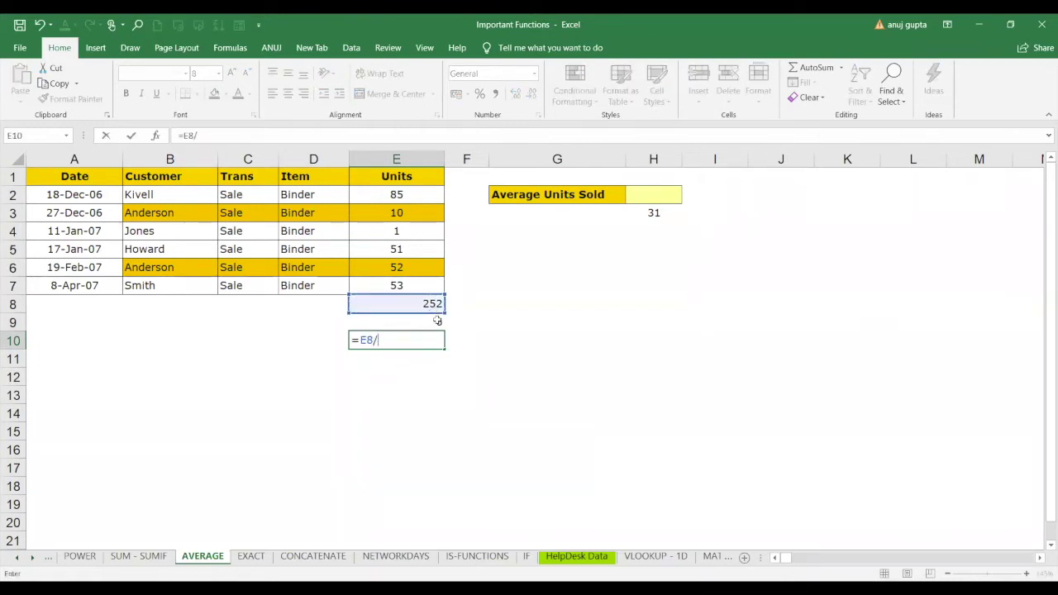
click(438, 321)
key(Return)
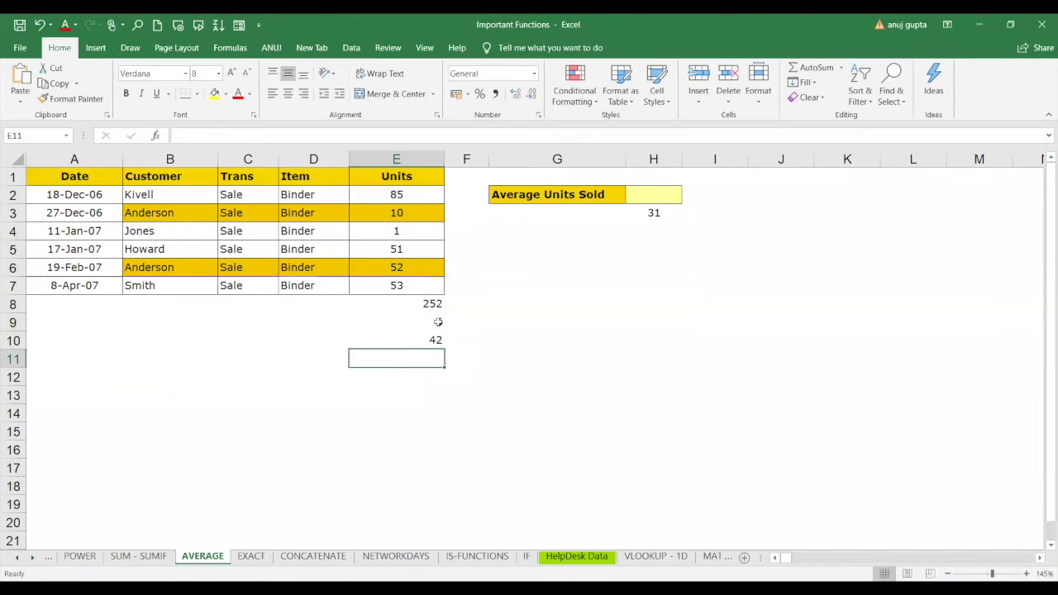
click(436, 340)
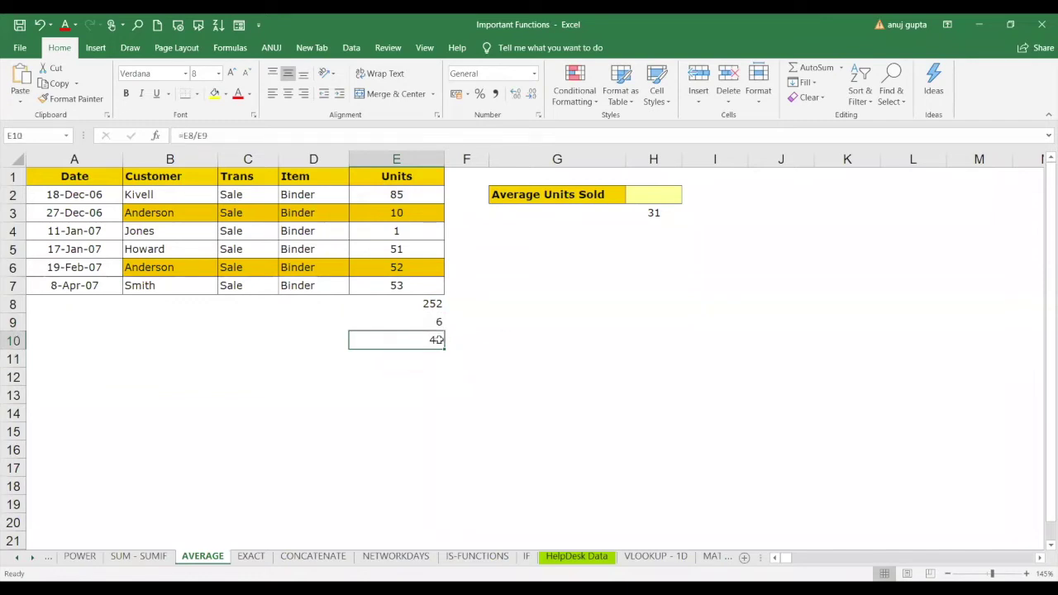
drag(430, 303, 436, 339)
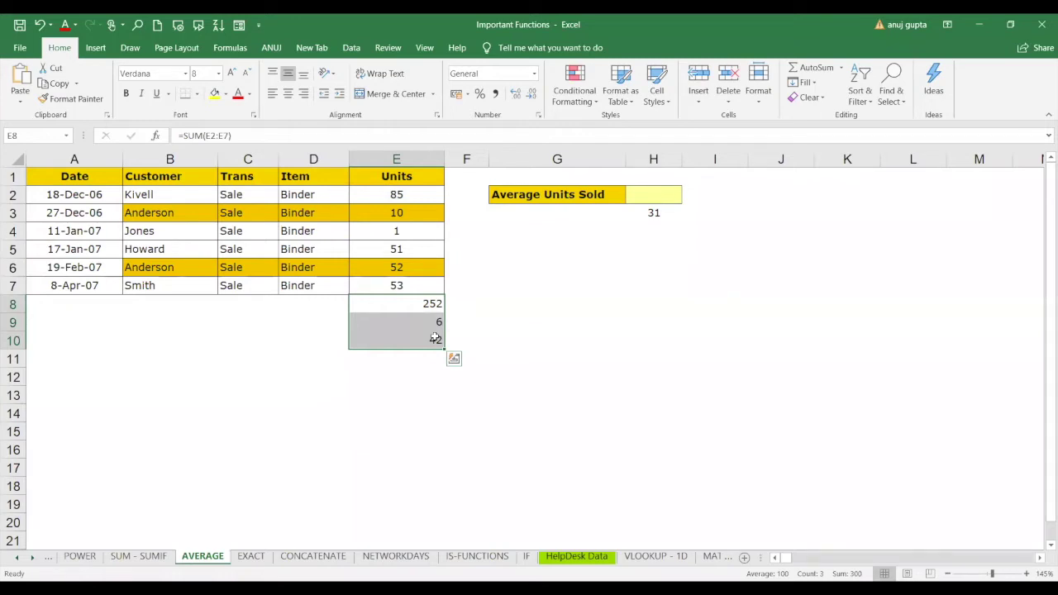
Enter =AVERAGE(E2:E7) in H2 so Average Units Sold shows 42.00.
click(654, 197)
text(=)
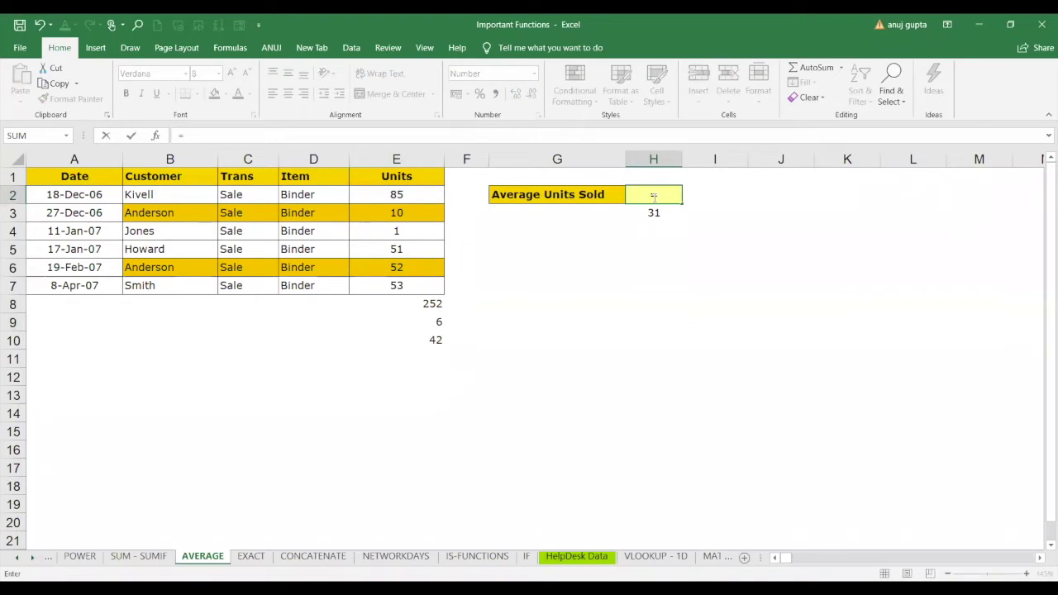
text(aver)
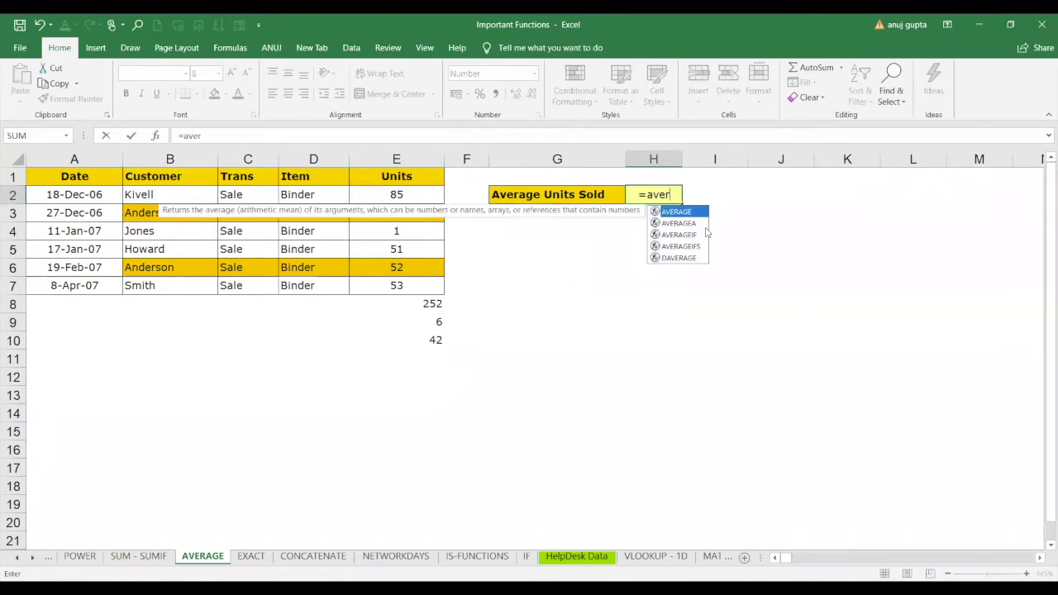
key(Tab)
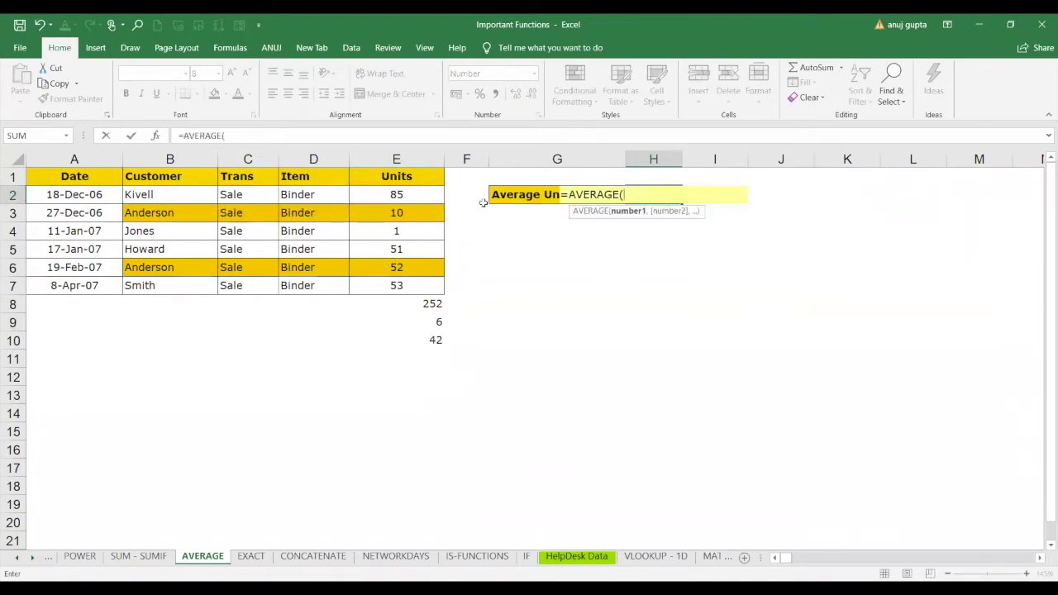
click(405, 194)
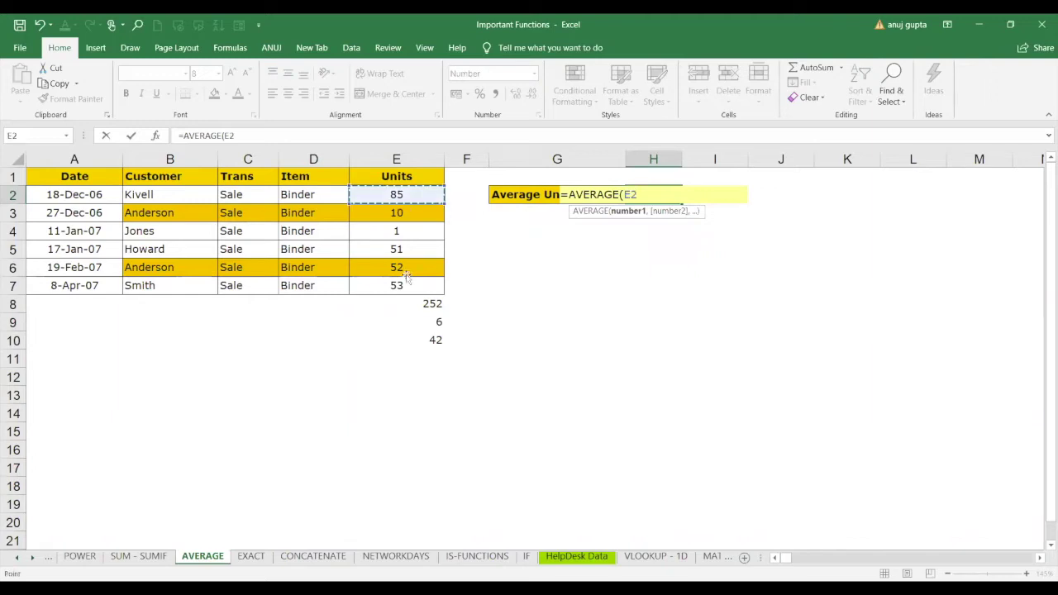
shift+click(405, 273)
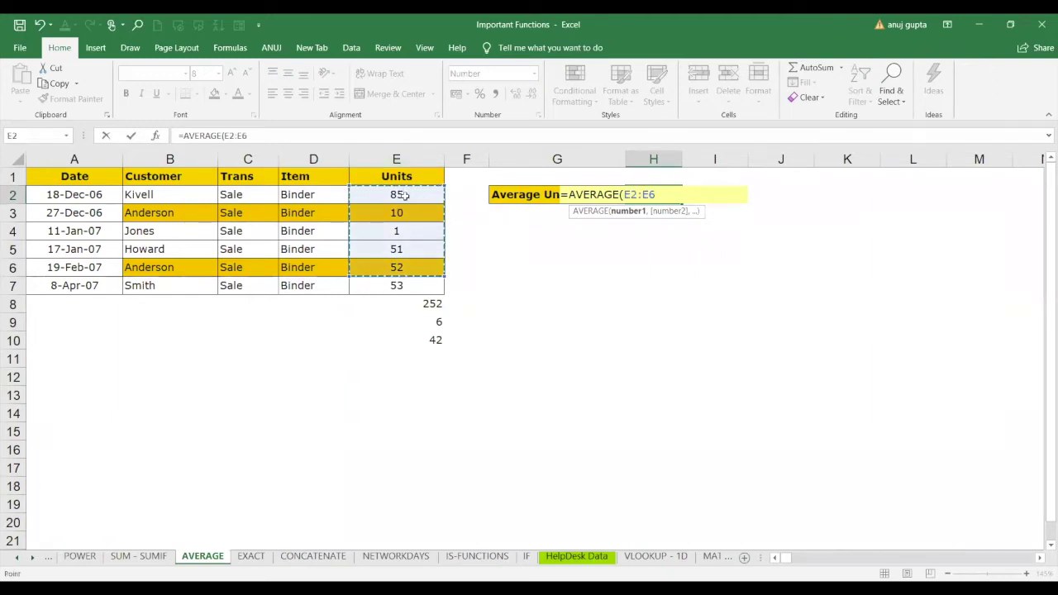
shift+click(405, 285)
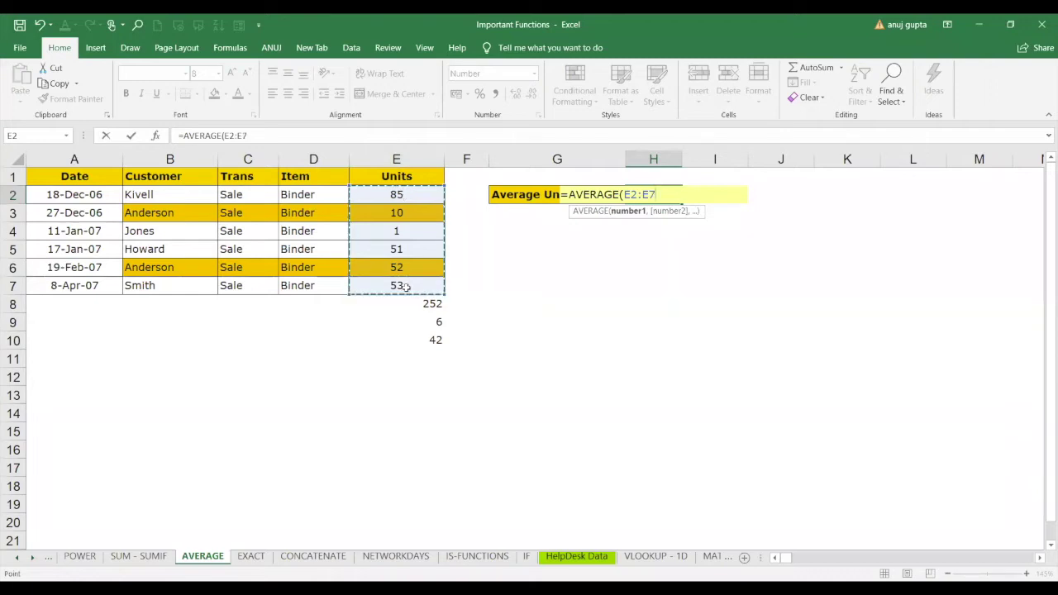
text())
key(Return)
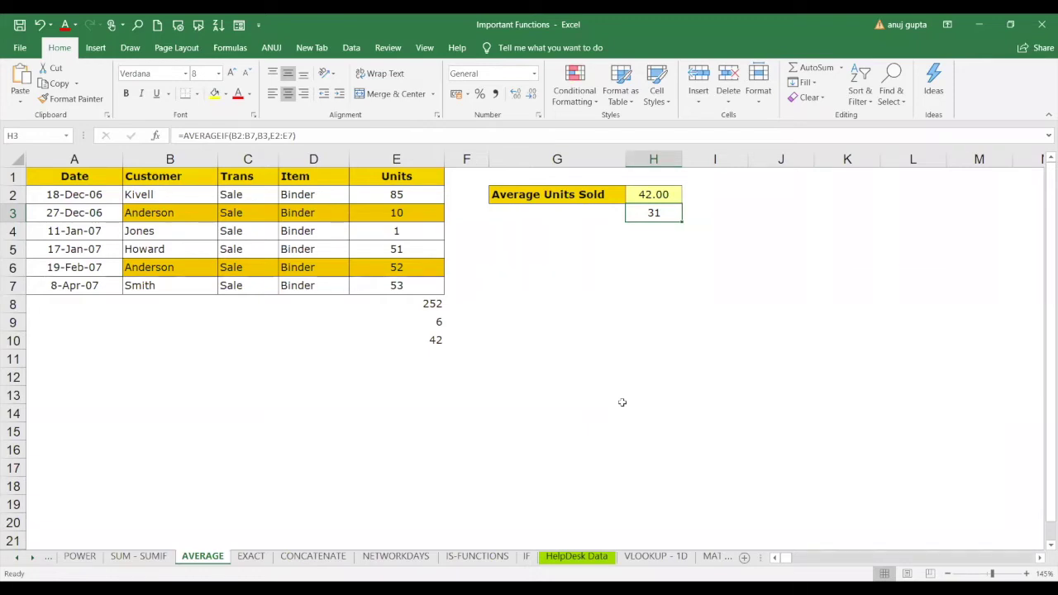
Start an AVERAGEIF formula in G6 over the Customer names B2:B7.
click(564, 262)
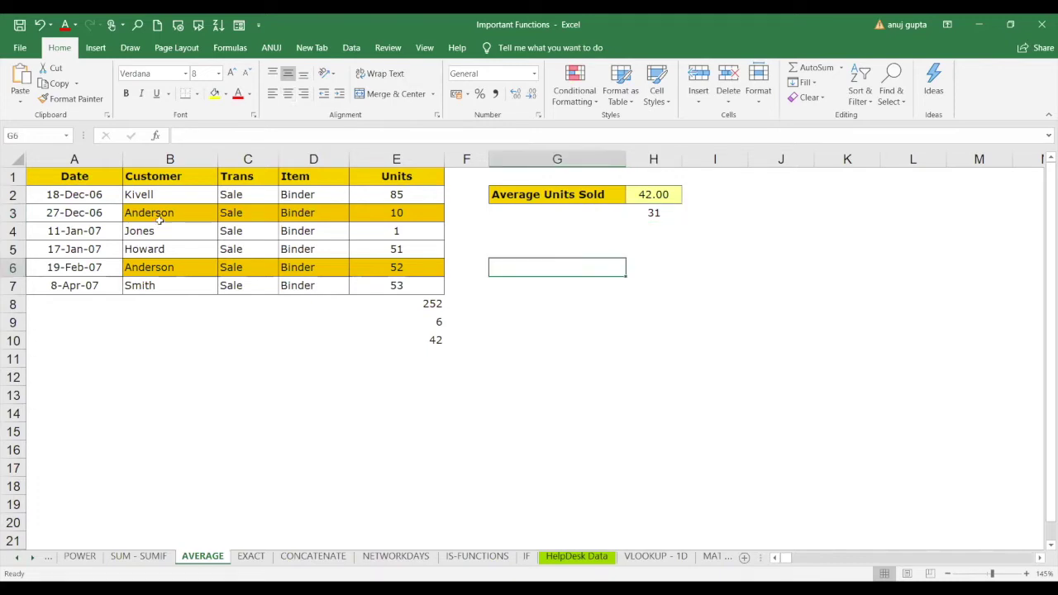
drag(161, 218, 165, 263)
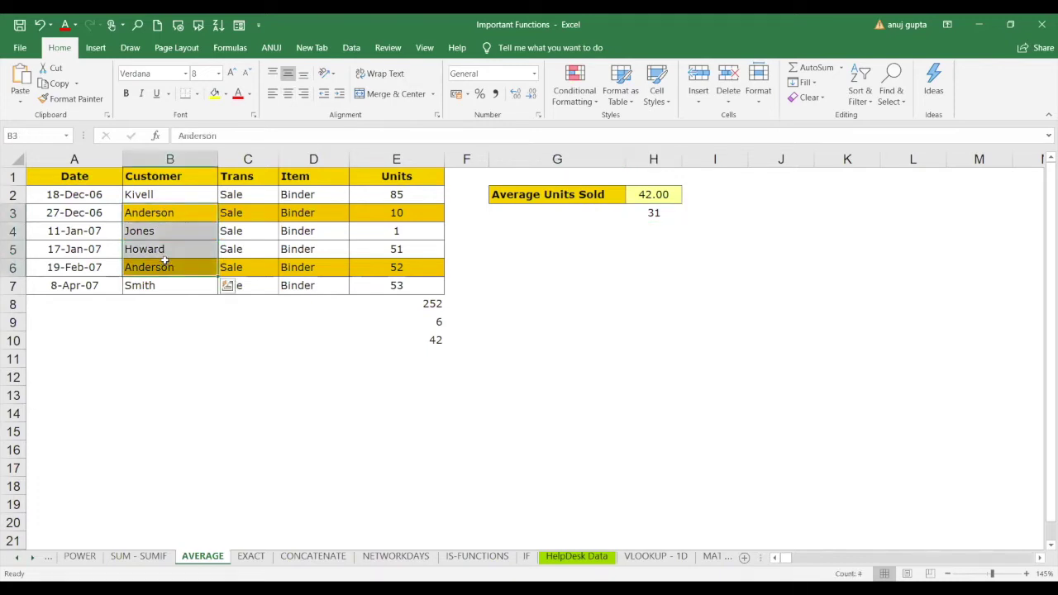
click(590, 269)
text(=)
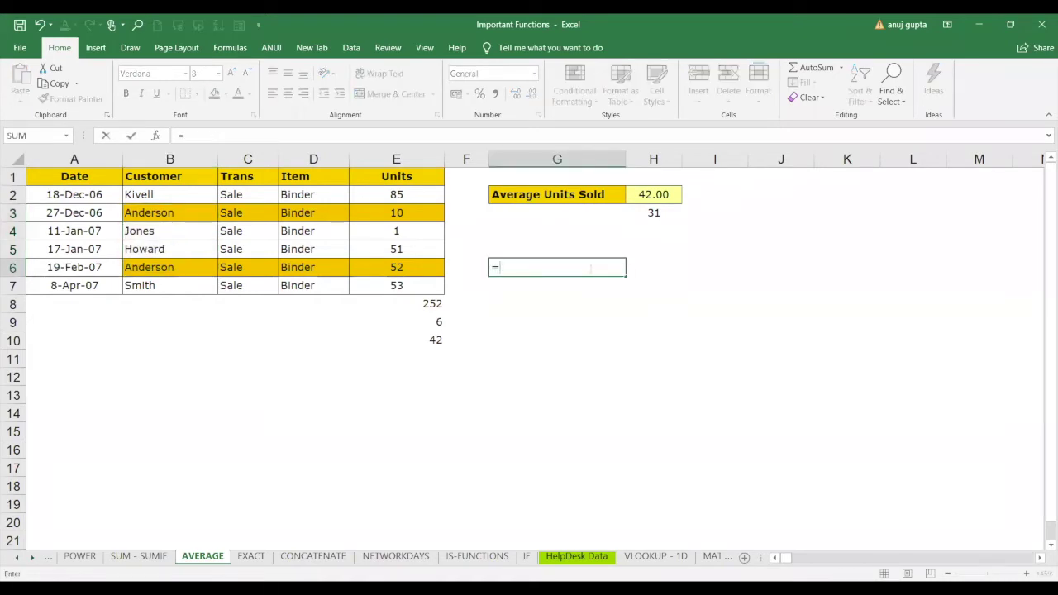
text(averg)
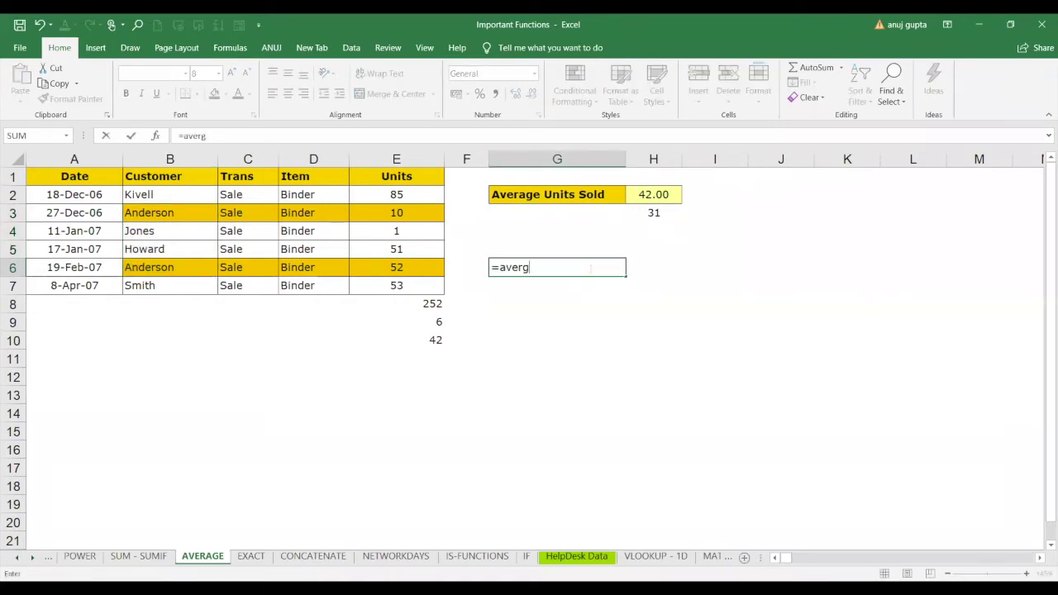
key(BackSpace)
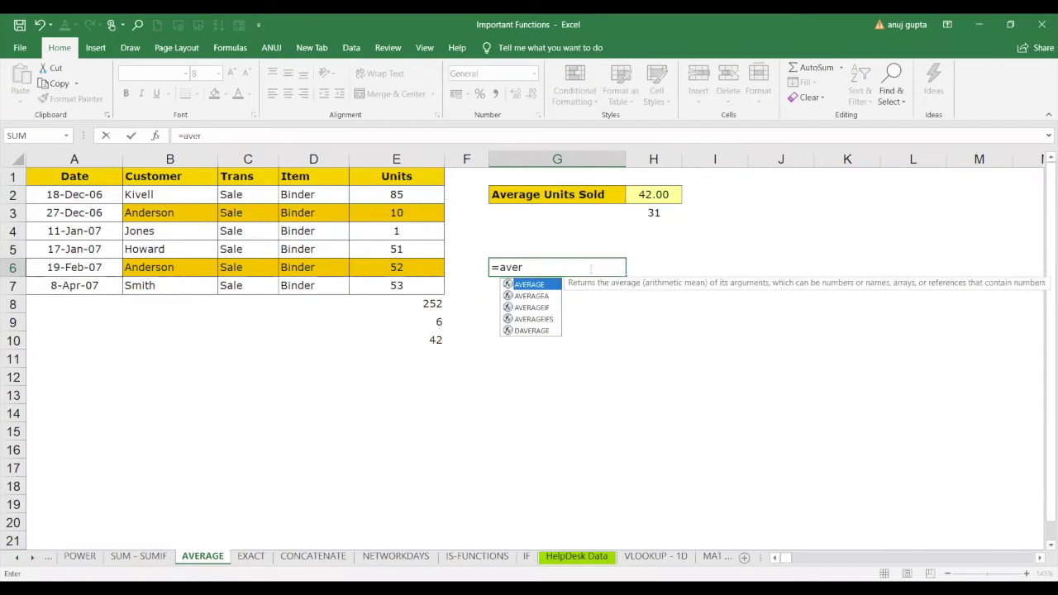
key(Down)
key(Down)
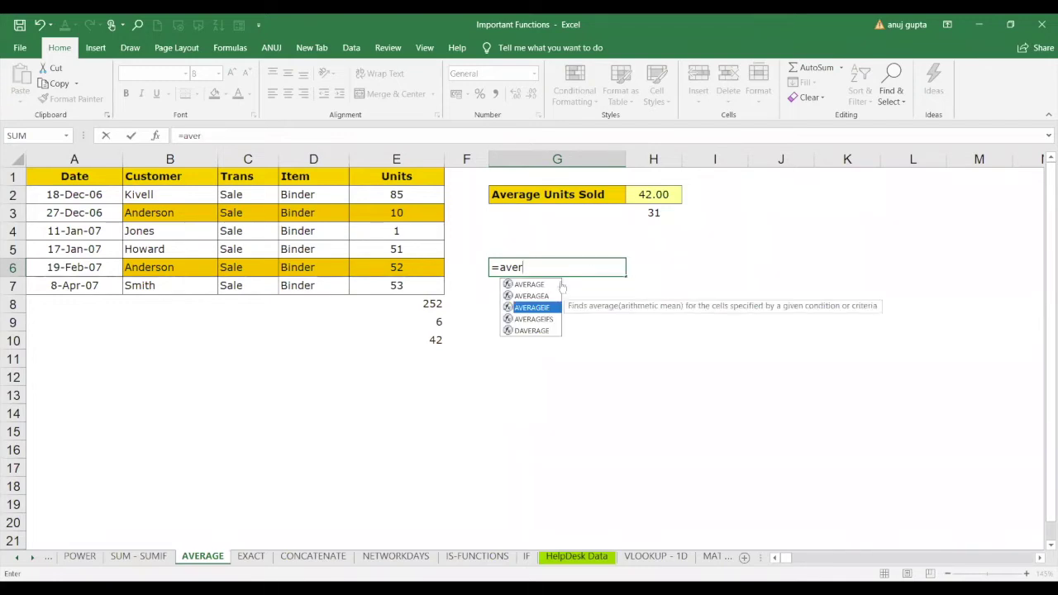
key(Tab)
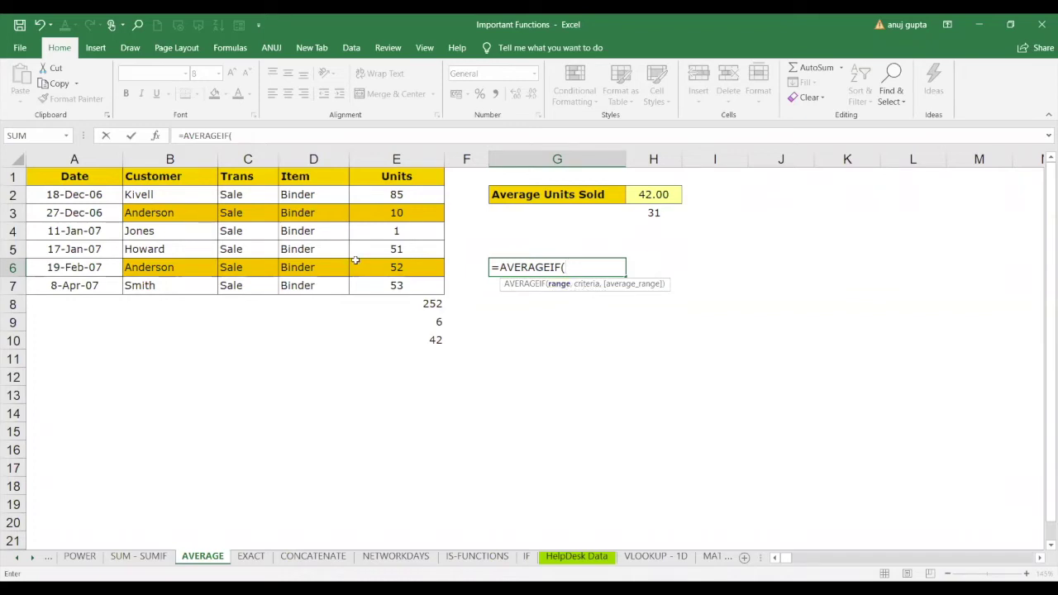
click(190, 193)
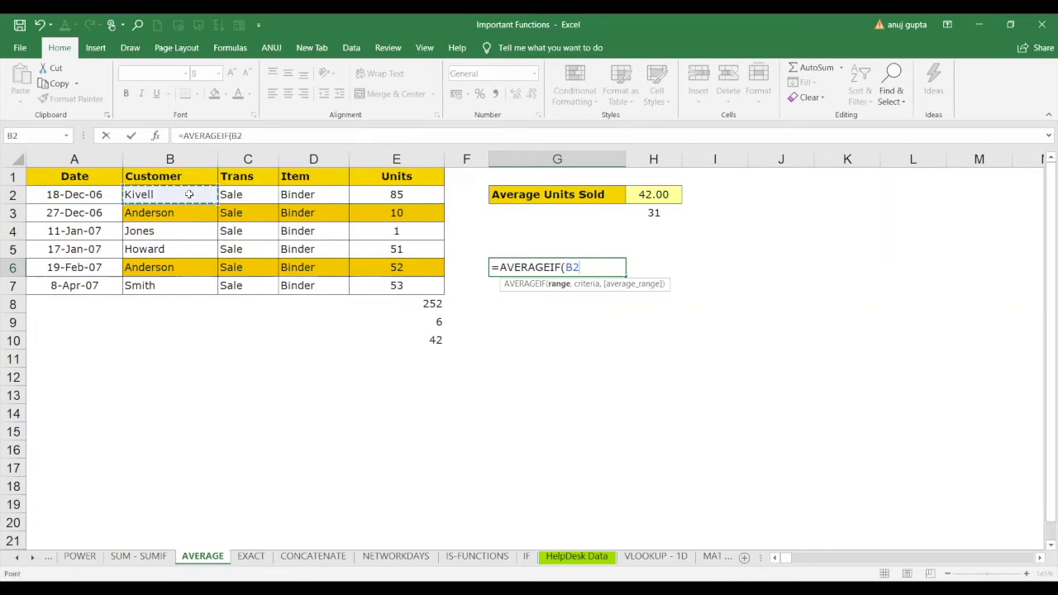
drag(189, 194, 197, 281)
text(,)
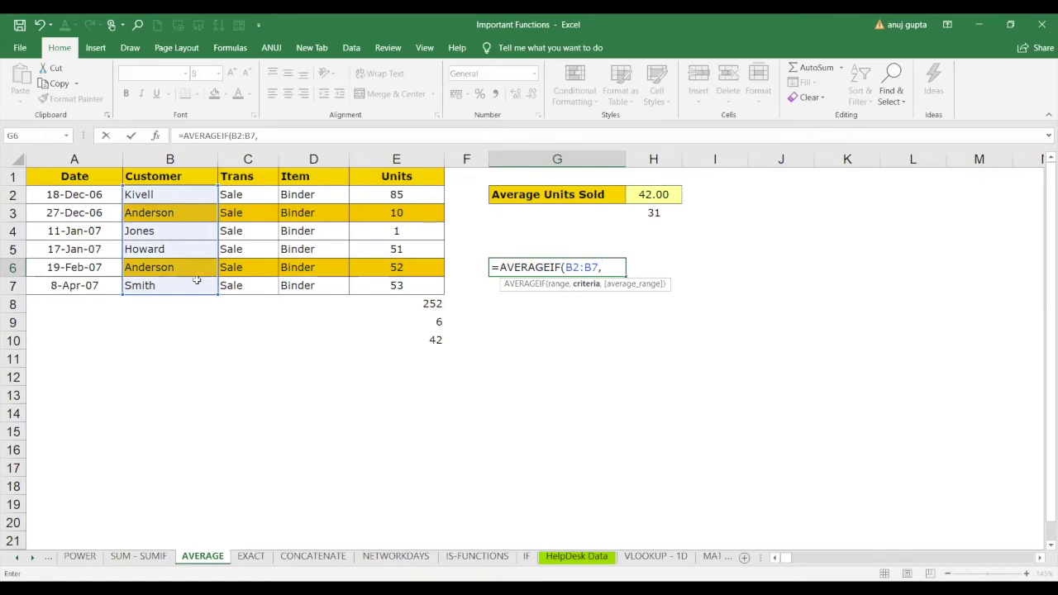
text(")
Accept Excel's suggested correction, then delete the resulting #DIV/0! formula from G6.
key(Return)
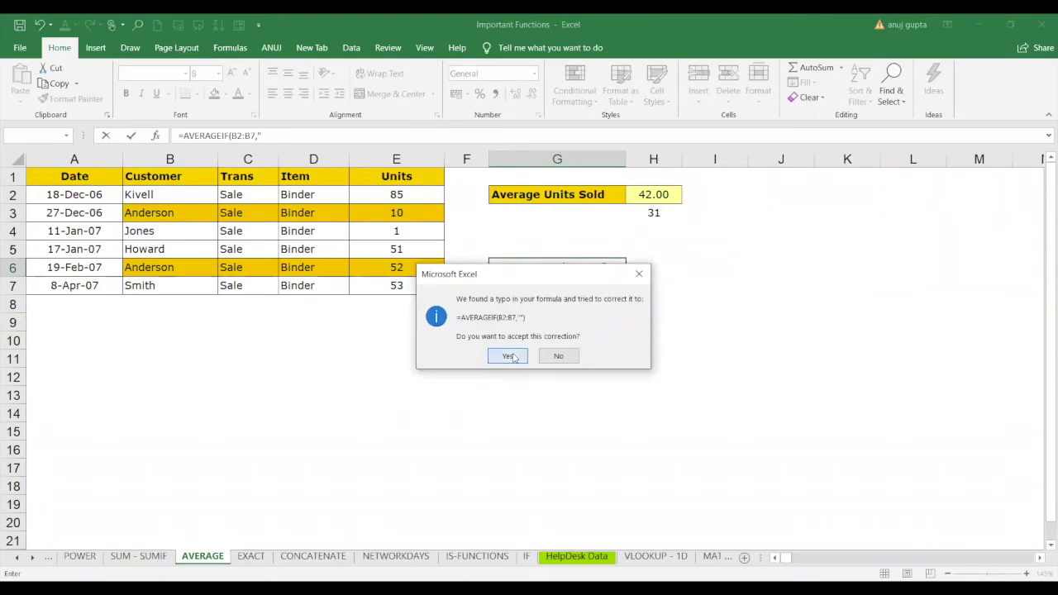
key(Return)
click(565, 271)
key(Delete)
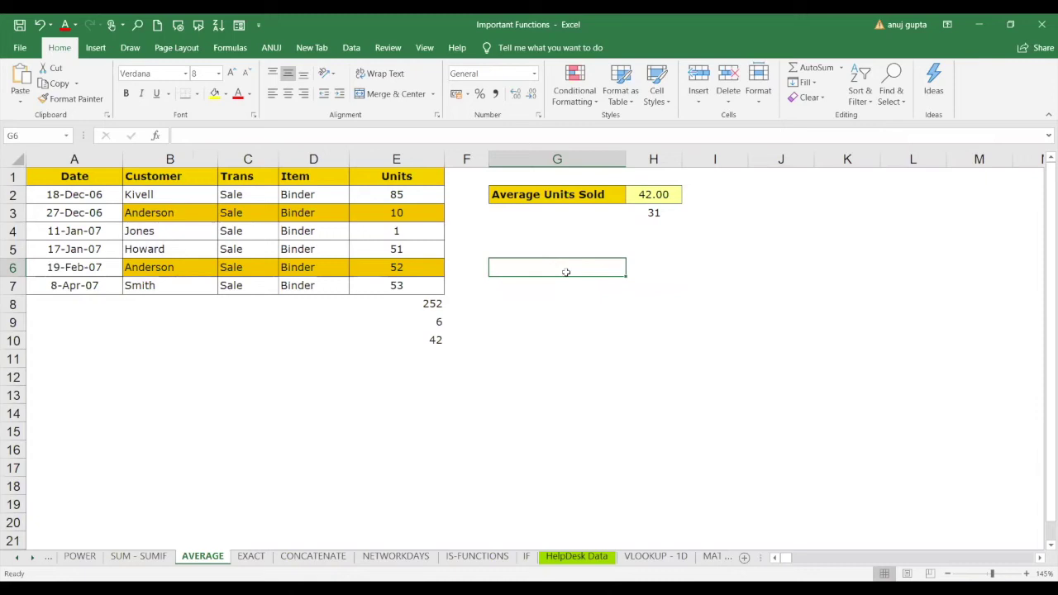
Enter =AVERAGEIF(B2:B7,B3,E2:E7) in G6 to get 31, then check Anderson's units in E3 and E6.
text(=)
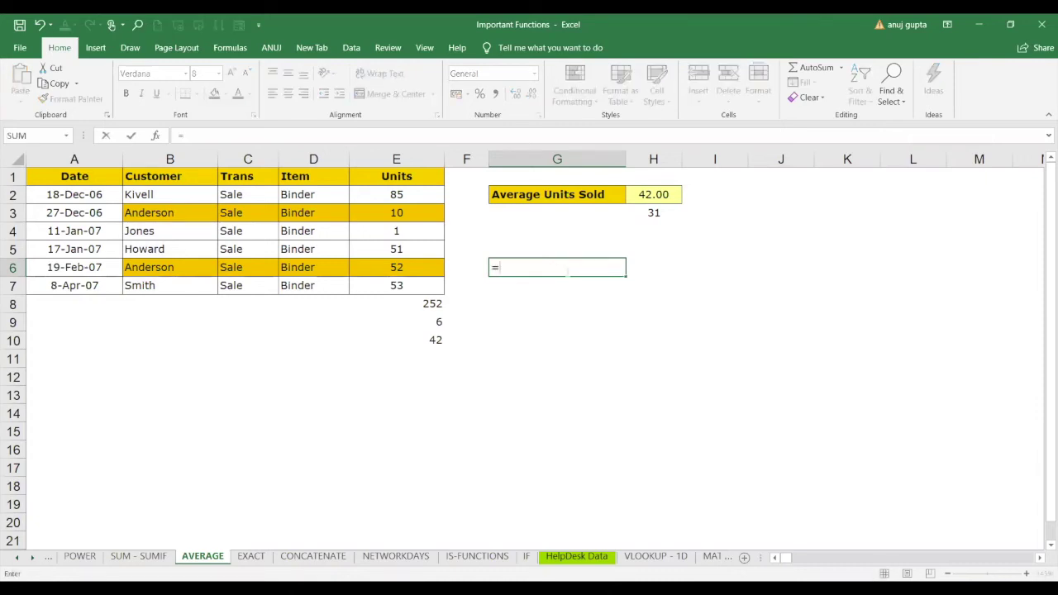
text(ave)
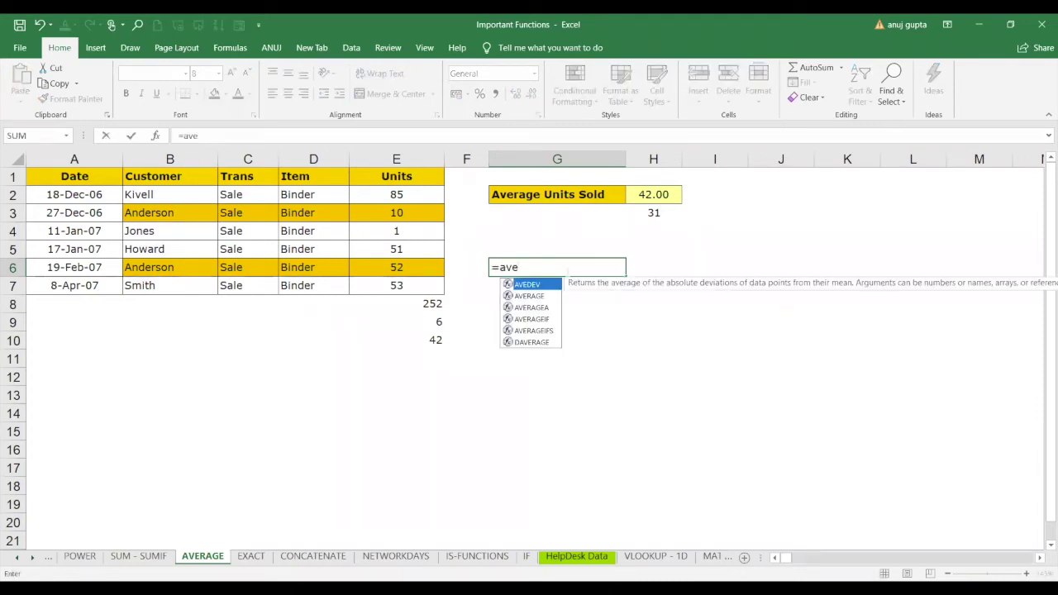
key(Down)
key(Down)
key(Down)
key(Tab)
click(199, 191)
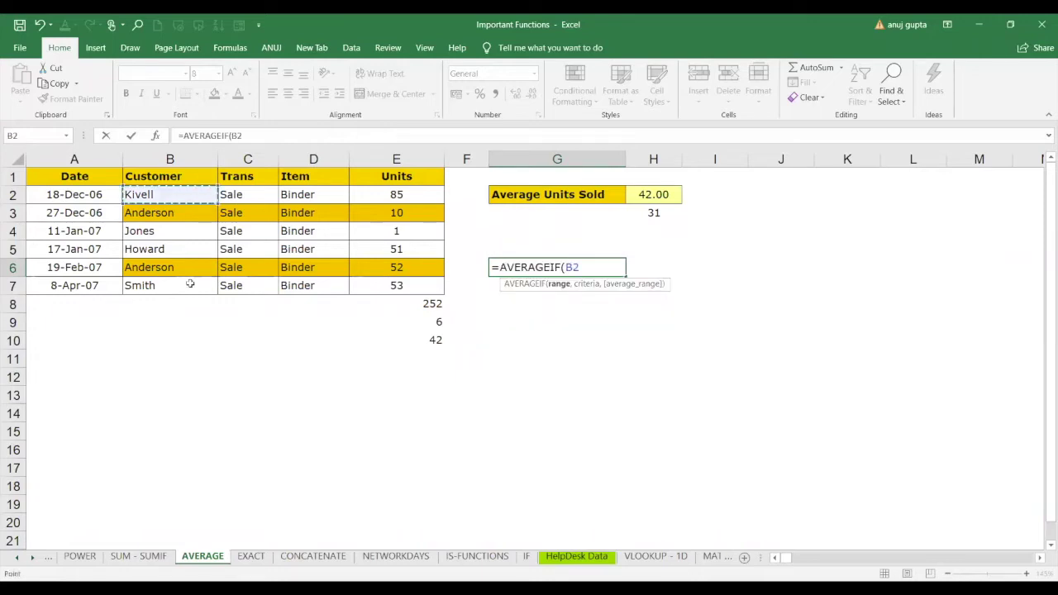
shift+click(190, 282)
text(,)
click(192, 215)
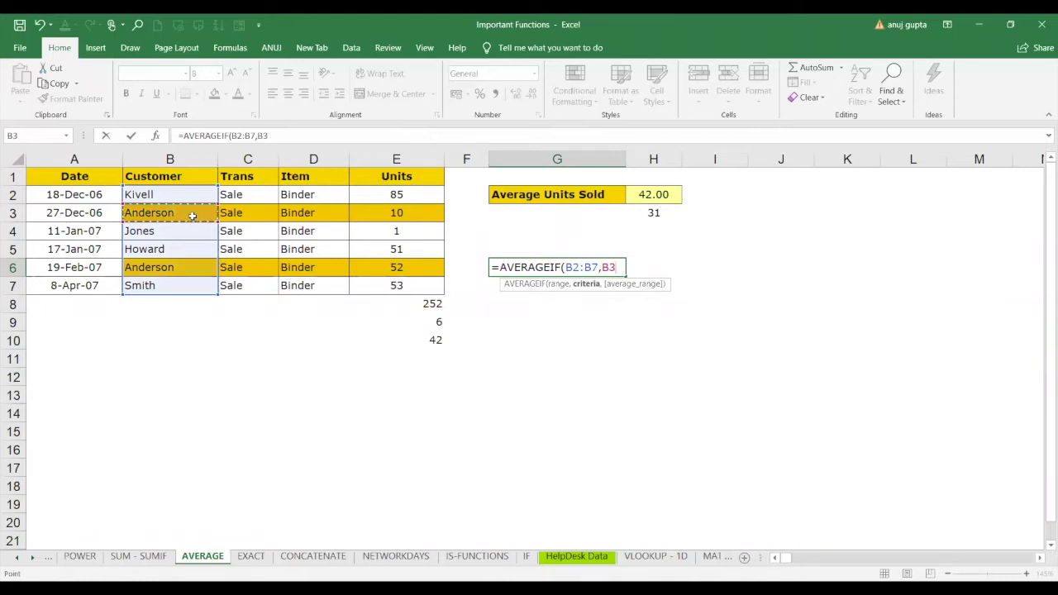
text(,)
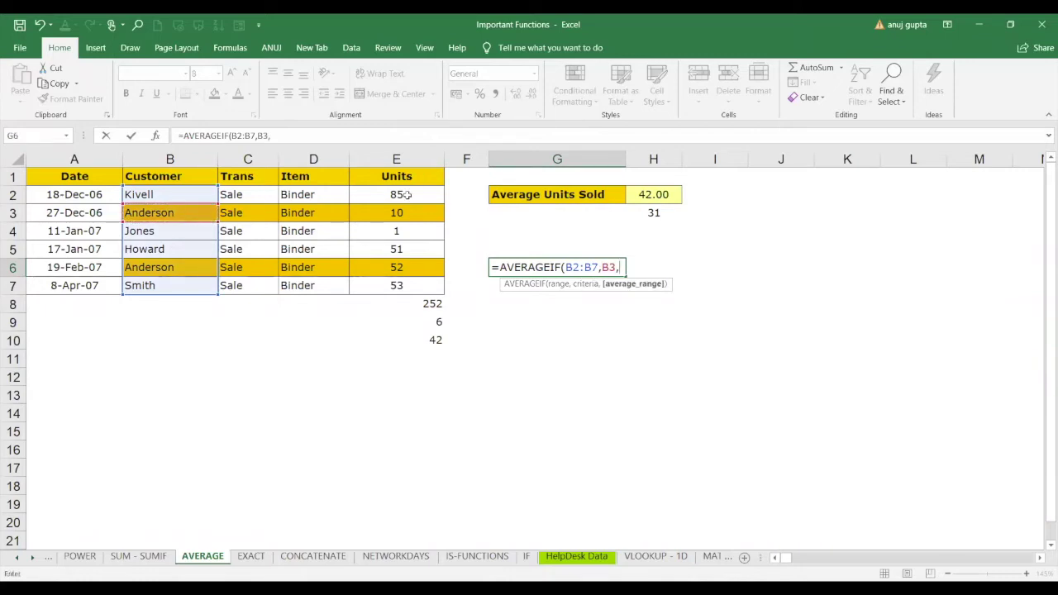
click(405, 198)
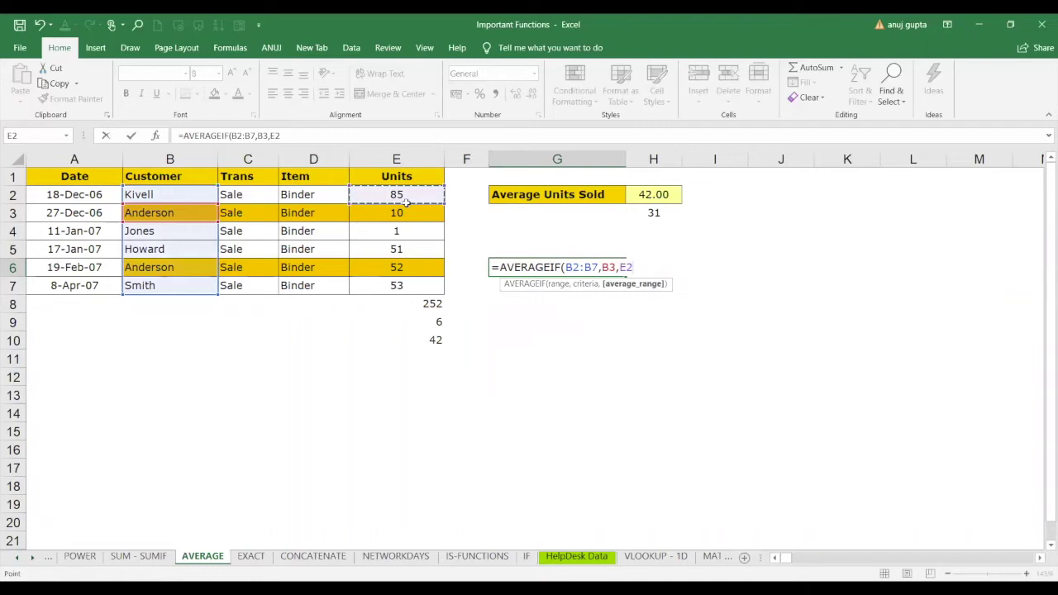
shift+click(398, 283)
text())
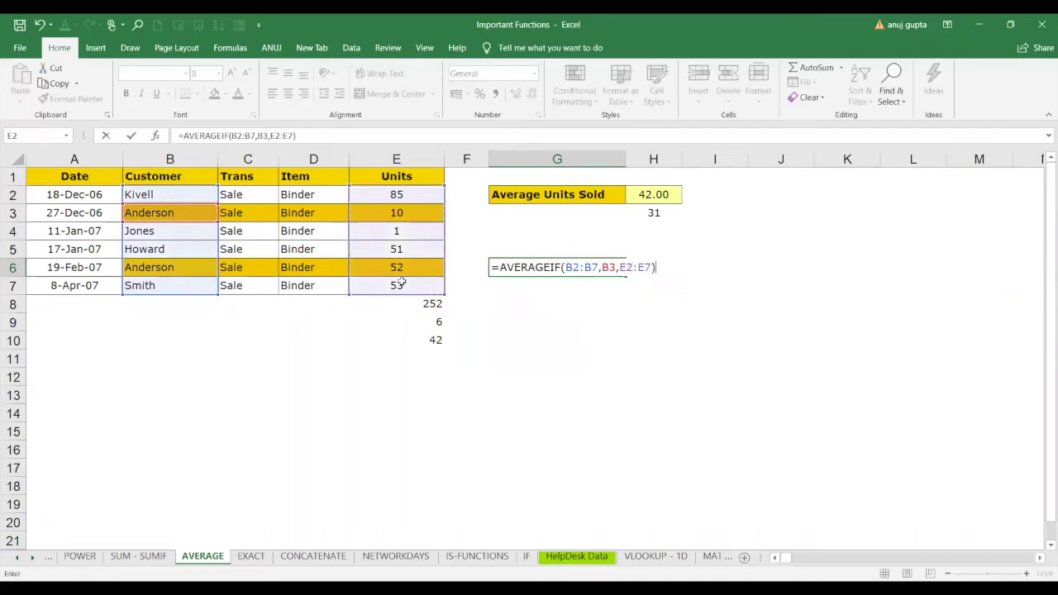
key(Return)
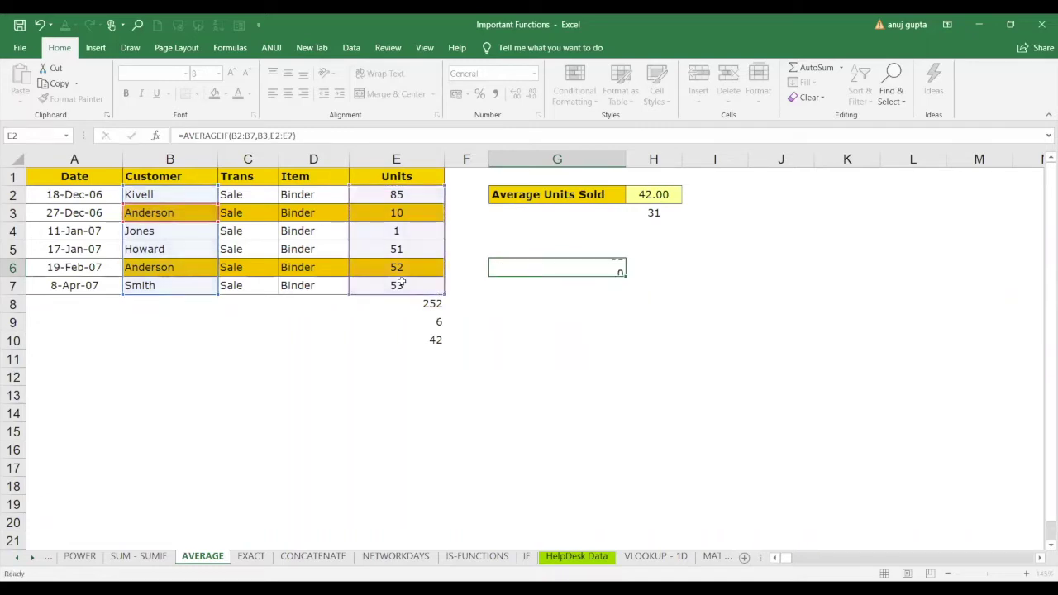
click(395, 213)
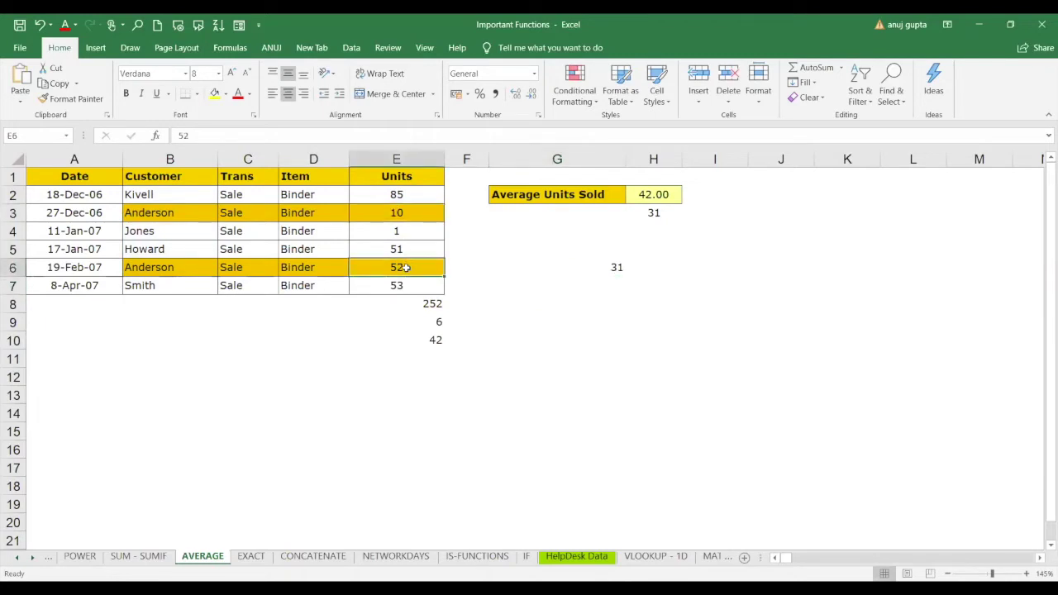
click(411, 265)
Begin =AVERAGEIF(B2:B7,"anderson" in G7, typing the customer name as the criterion.
click(594, 294)
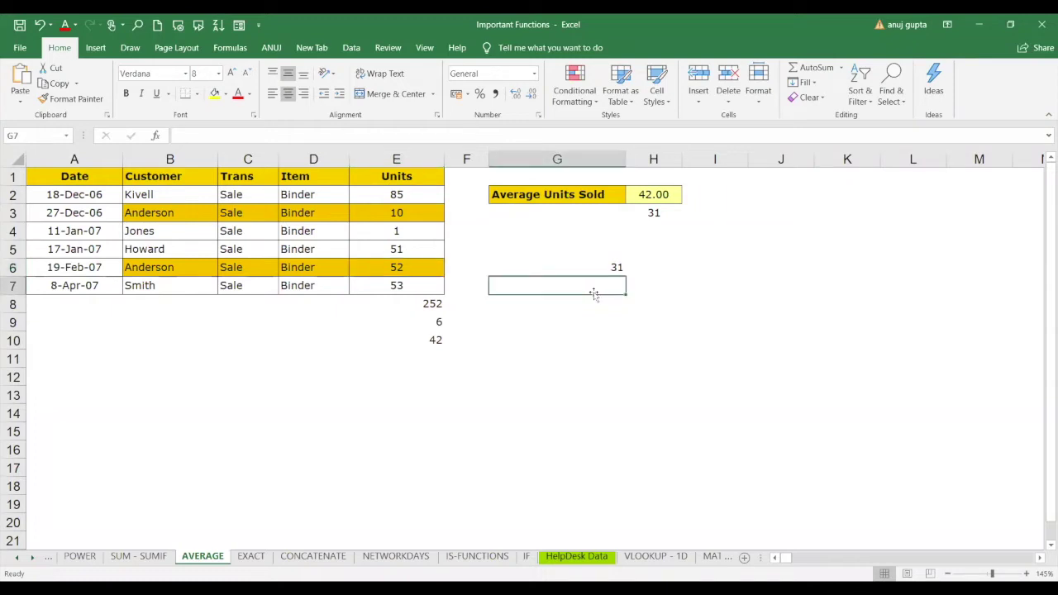
text(=)
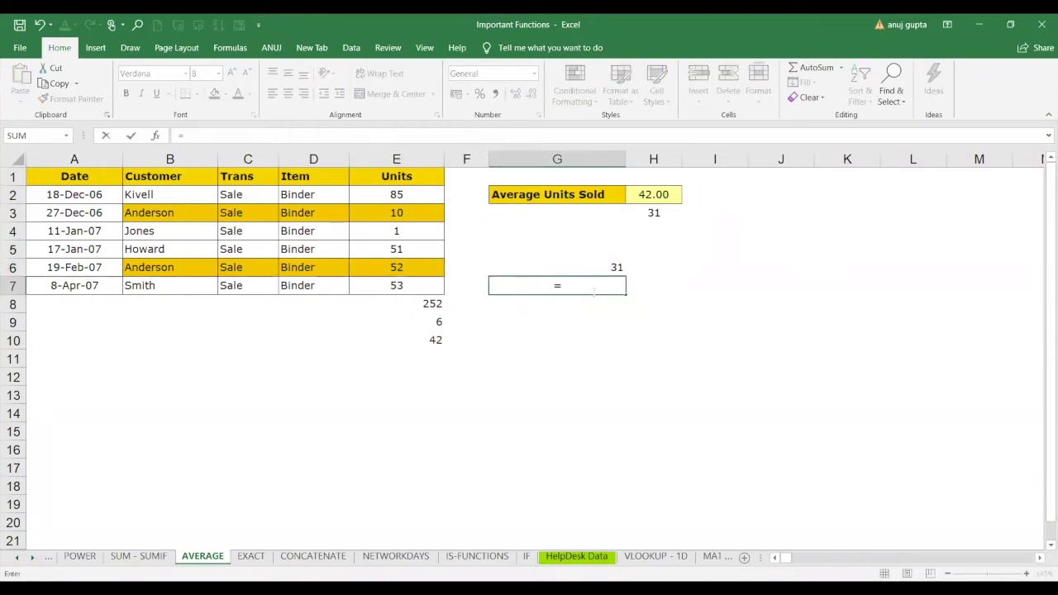
text(averg)
key(BackSpace)
text(AGEIF()
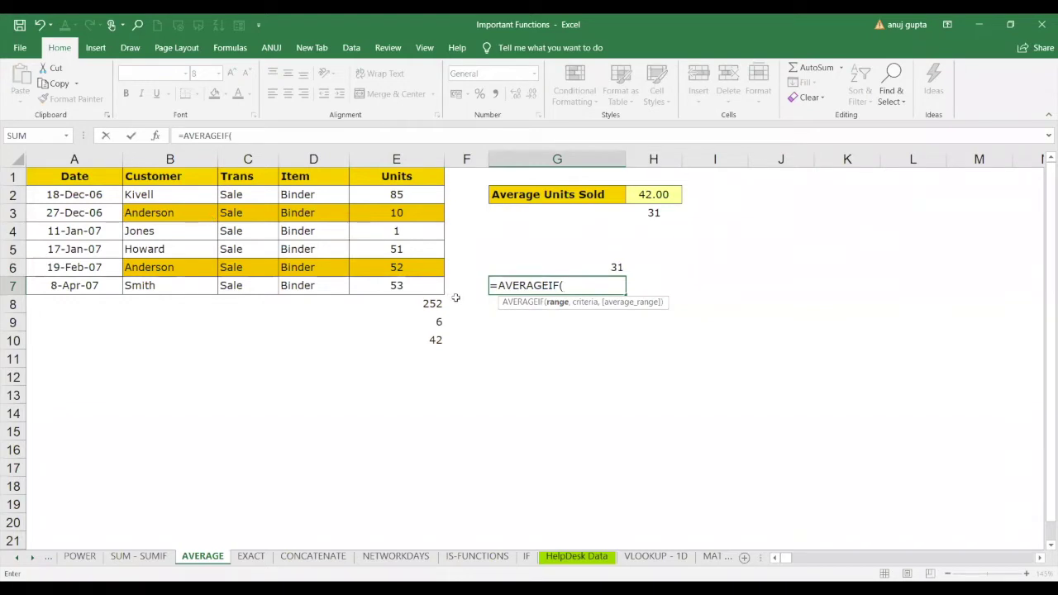
click(189, 203)
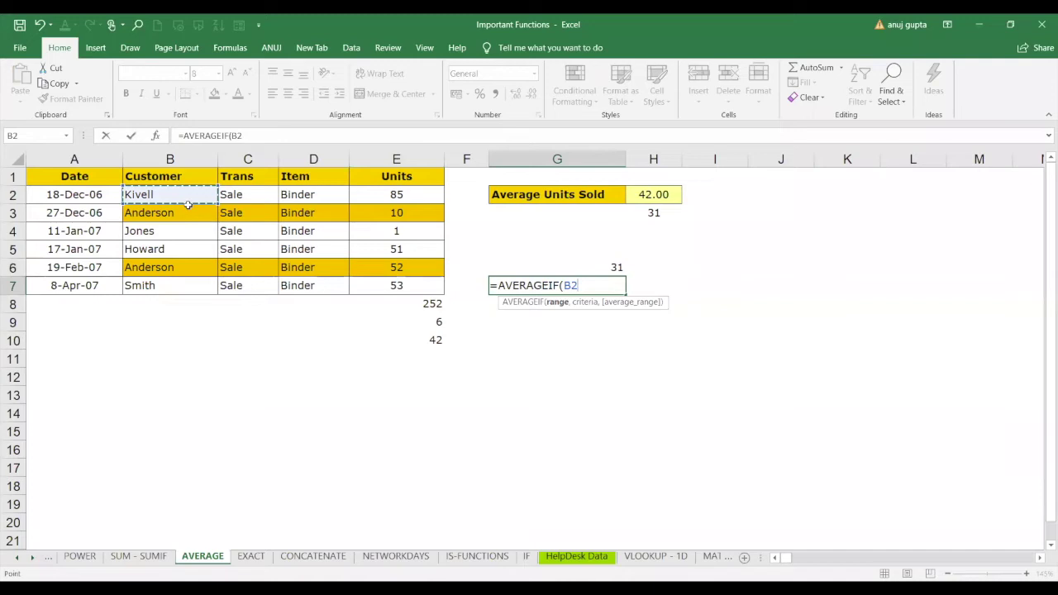
drag(189, 205, 184, 282)
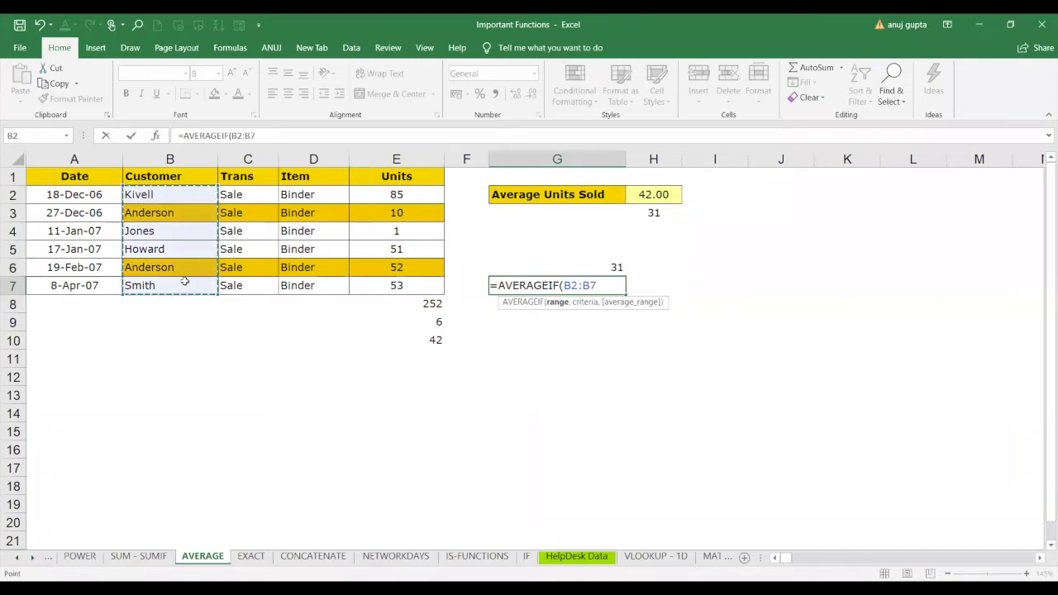
text(,)
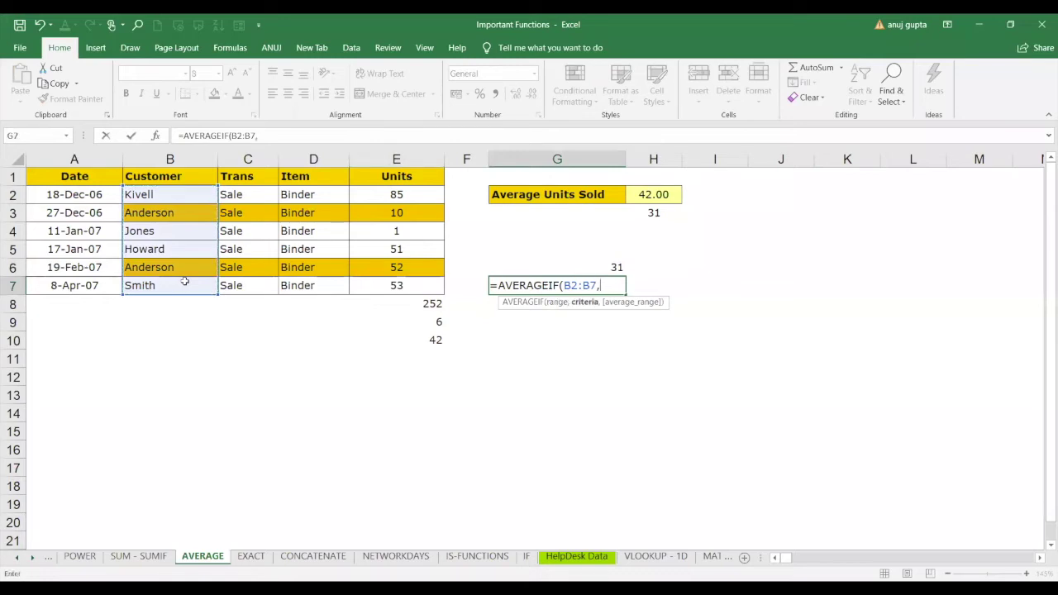
text("anderson)
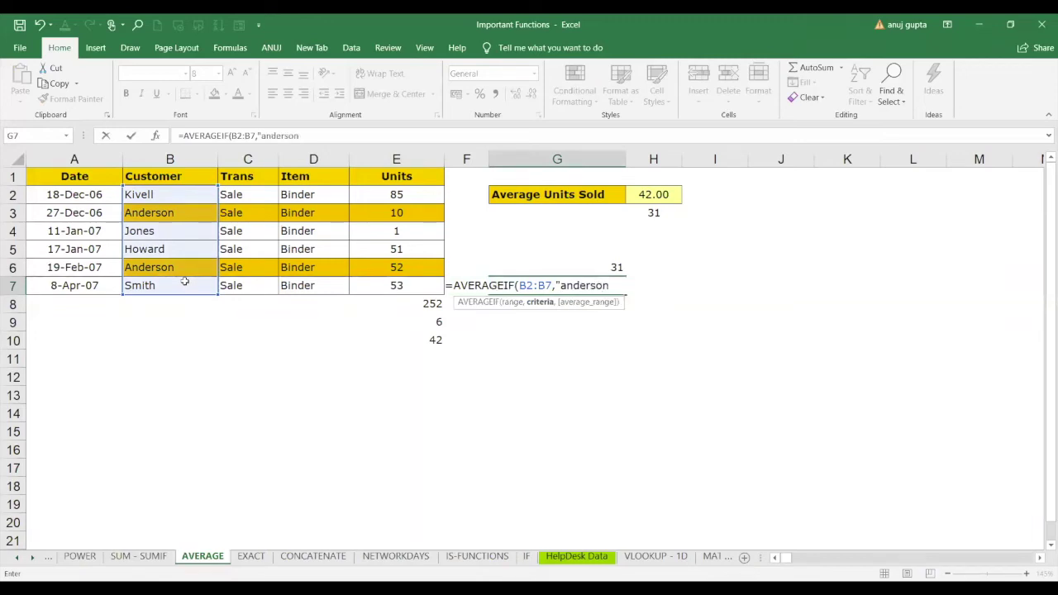
text(")
Capitalise the criterion to "Anderson", add average range E2:E7, and commit, giving 31.
click(565, 285)
key(BackSpace)
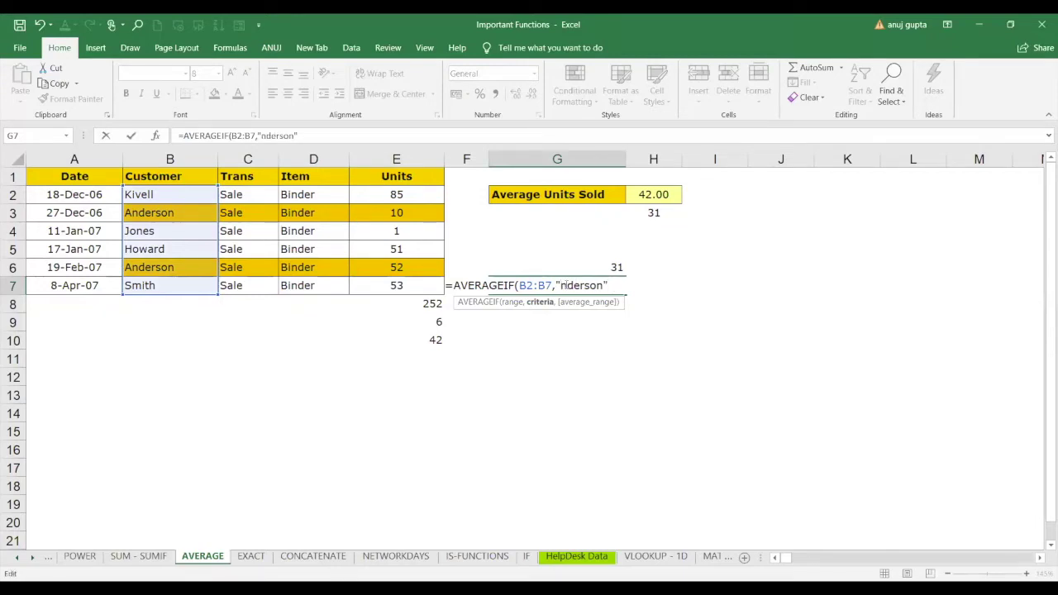
text(A)
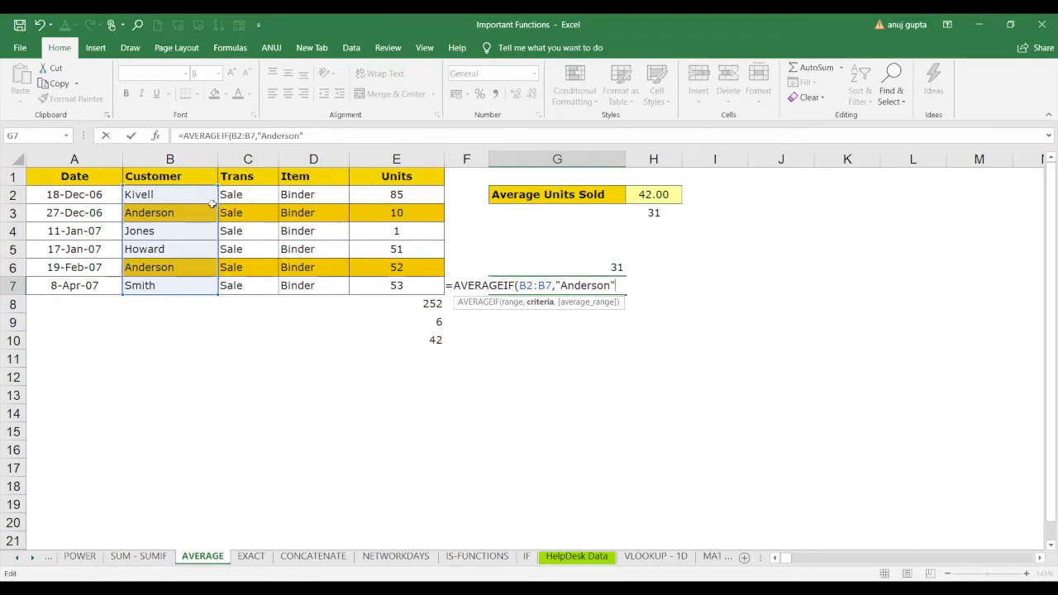
text(,)
click(411, 193)
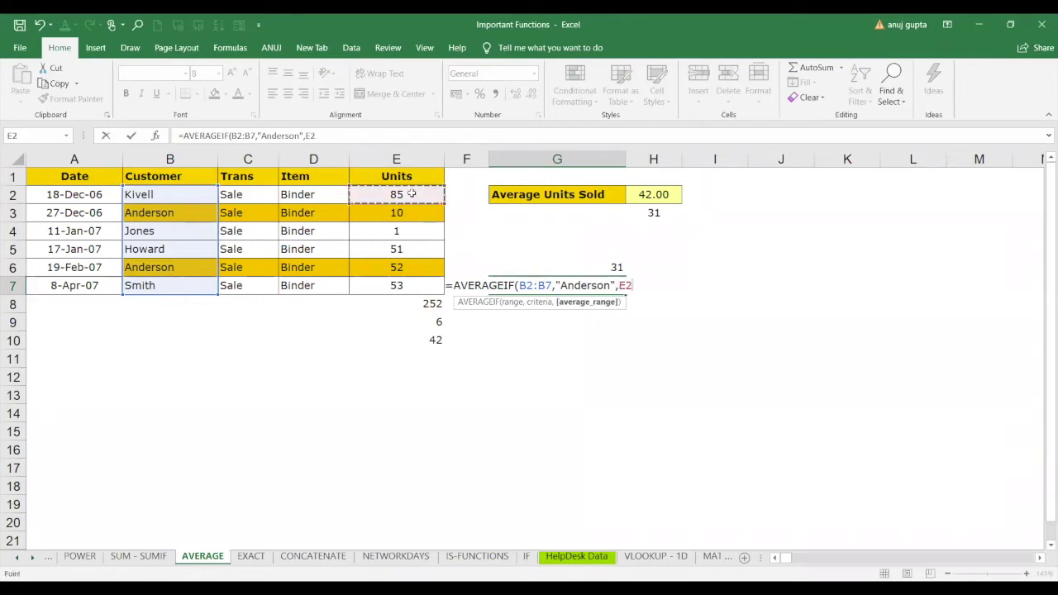
drag(411, 193, 408, 281)
text())
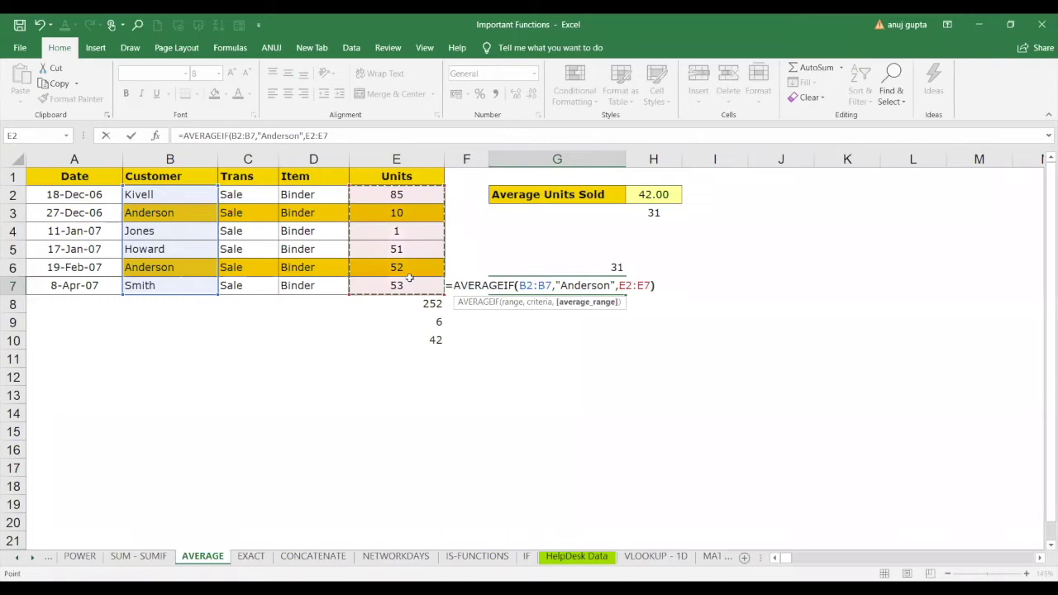
key(Return)
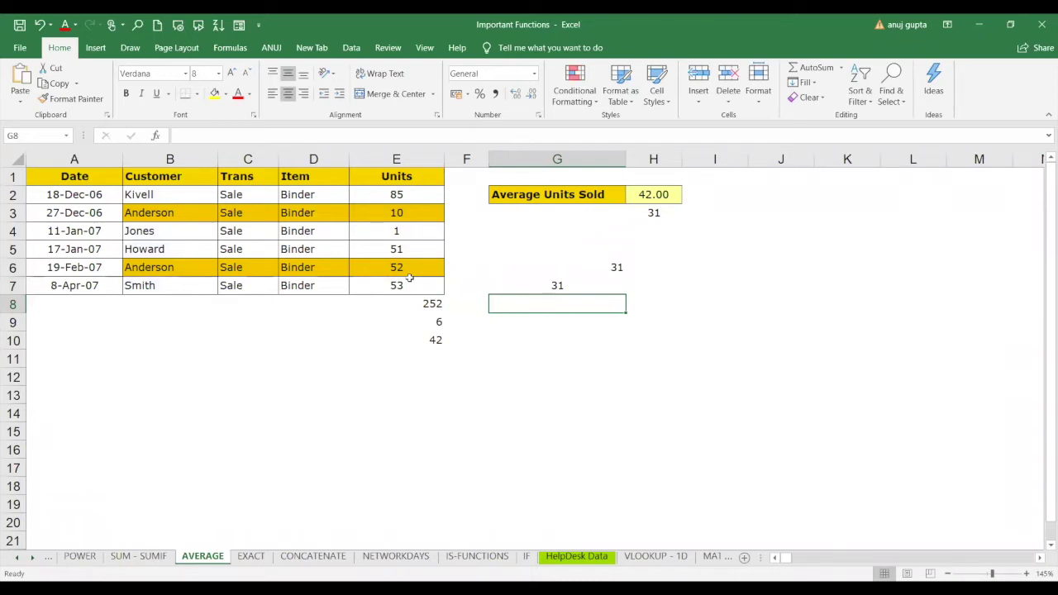
Change the Trans entries in C4, C5 and C7 to purchase, correcting a misspelling.
click(234, 268)
click(240, 235)
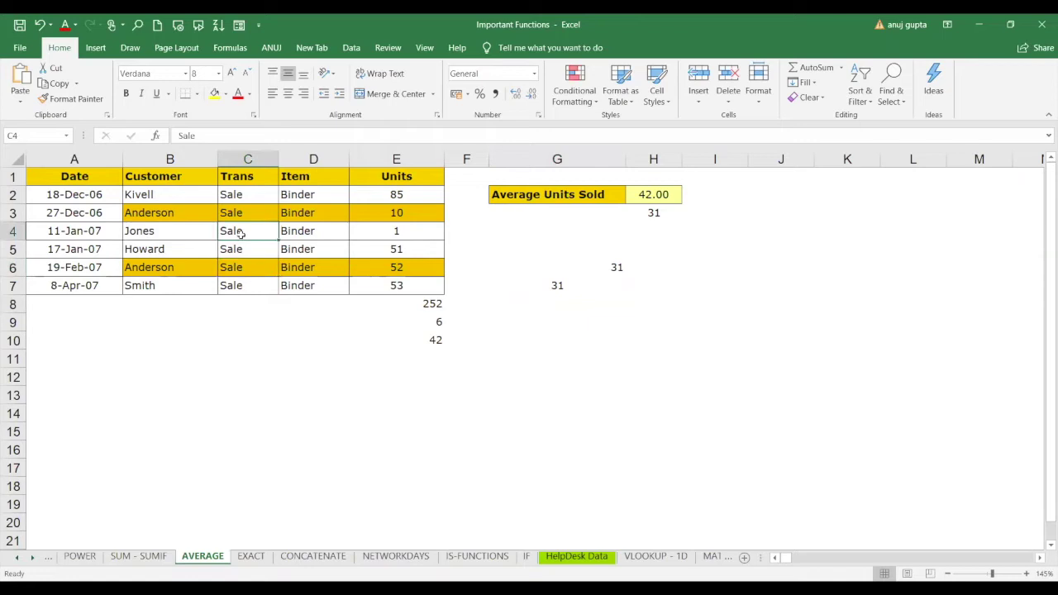
text(pu)
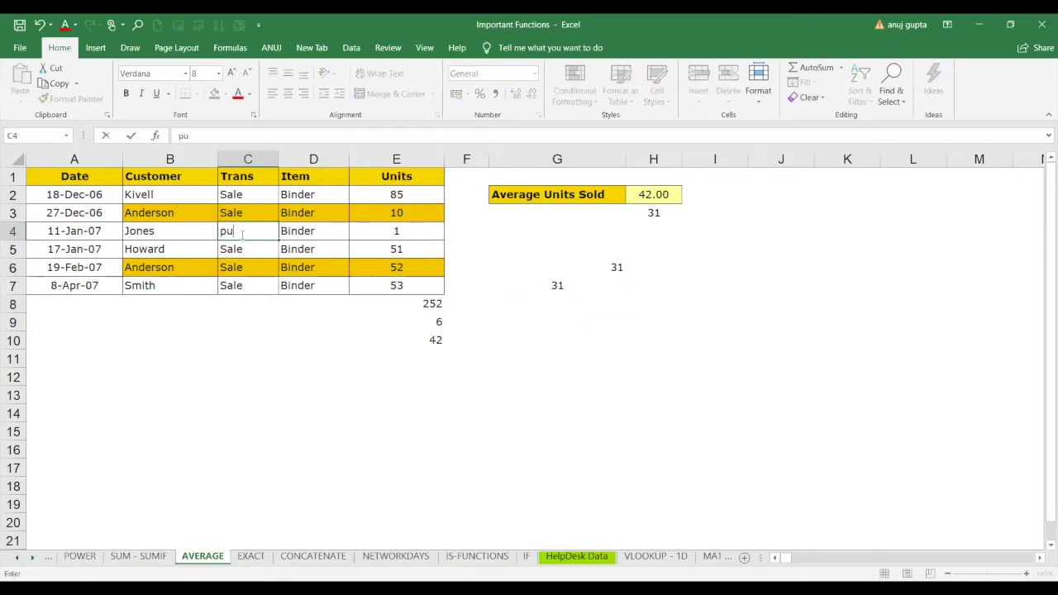
text(rchasw)
key(Return)
click(239, 235)
text(purchase)
key(Return)
text(pur)
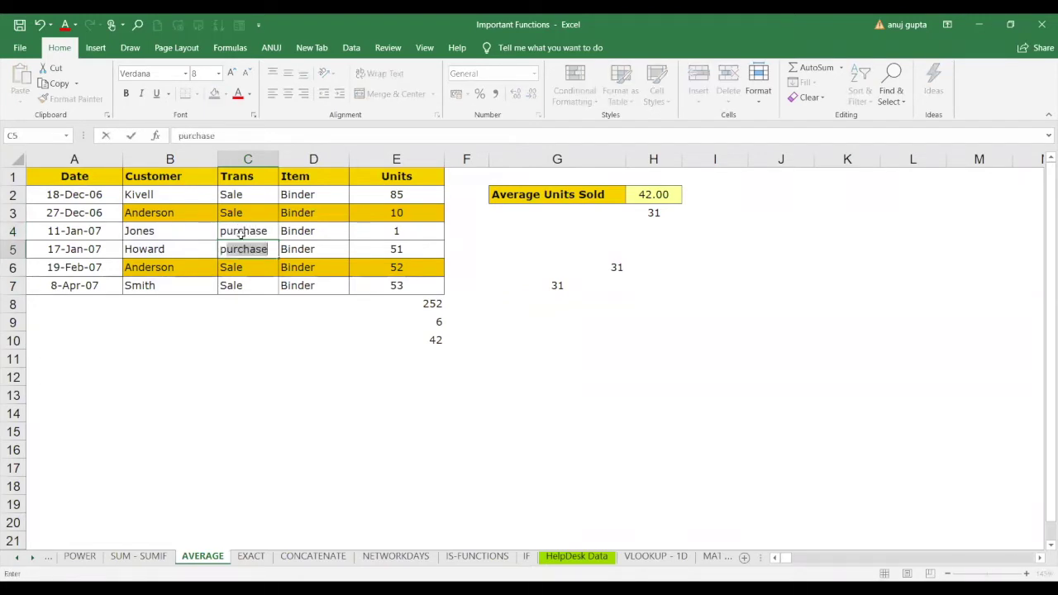
text(chase)
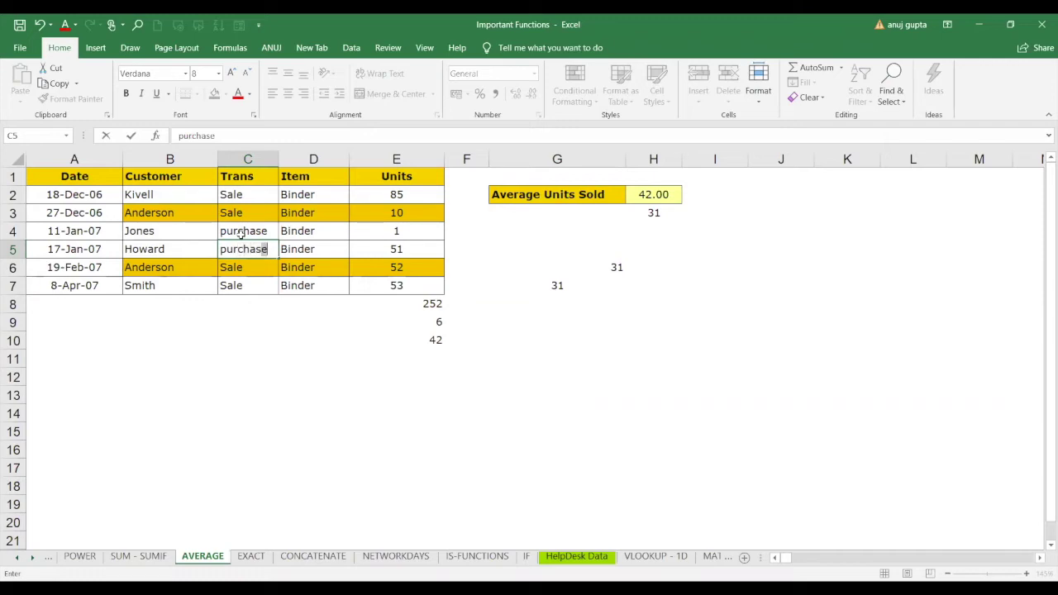
key(Return)
key(Return)
text(purc)
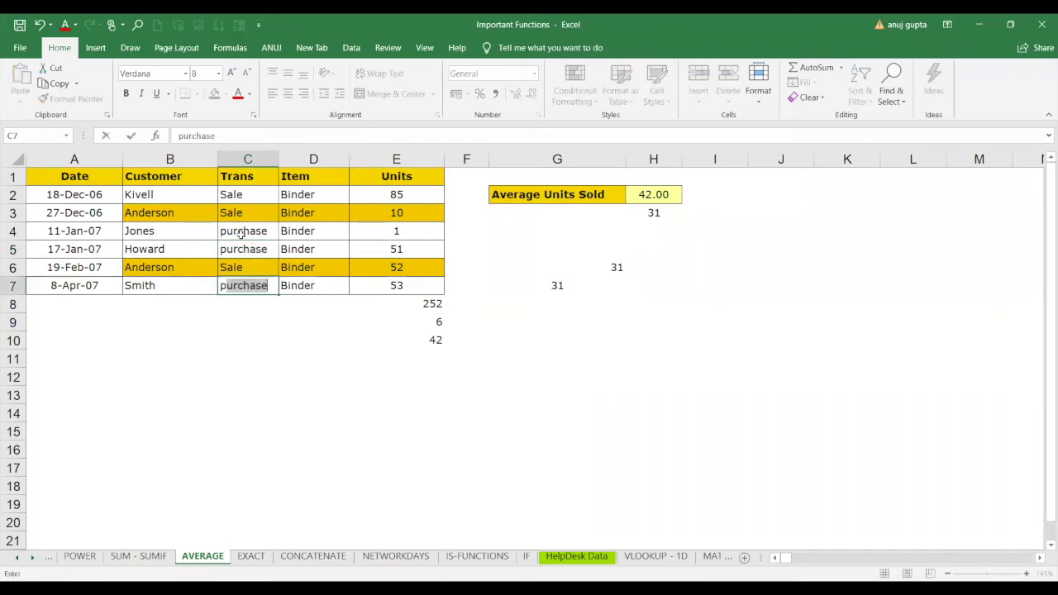
text(hase)
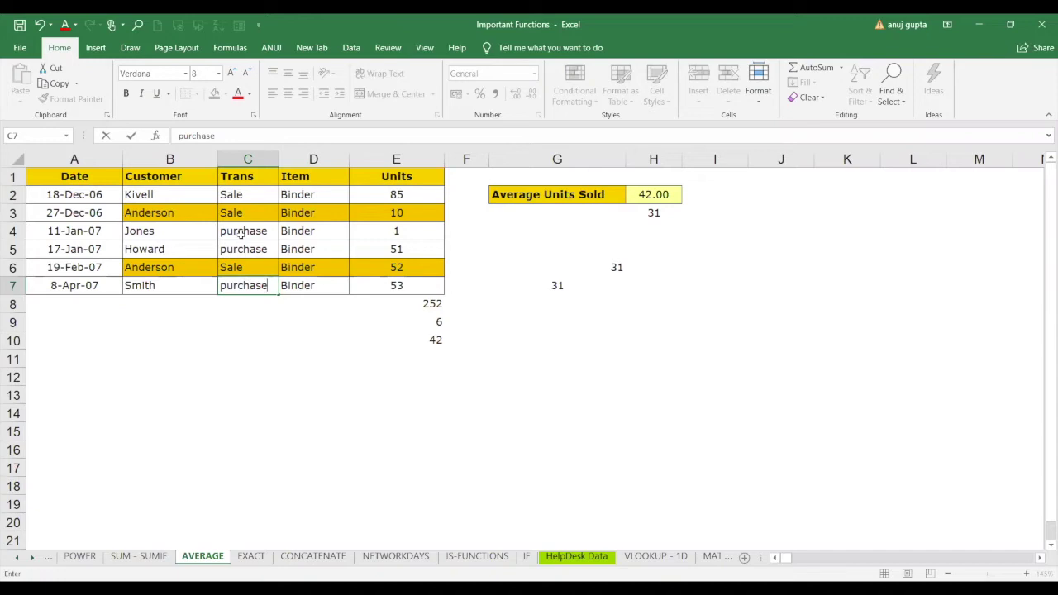
key(Return)
Change the Item entries in D4 and D7 to pen.
key(Up)
key(Up)
key(Up)
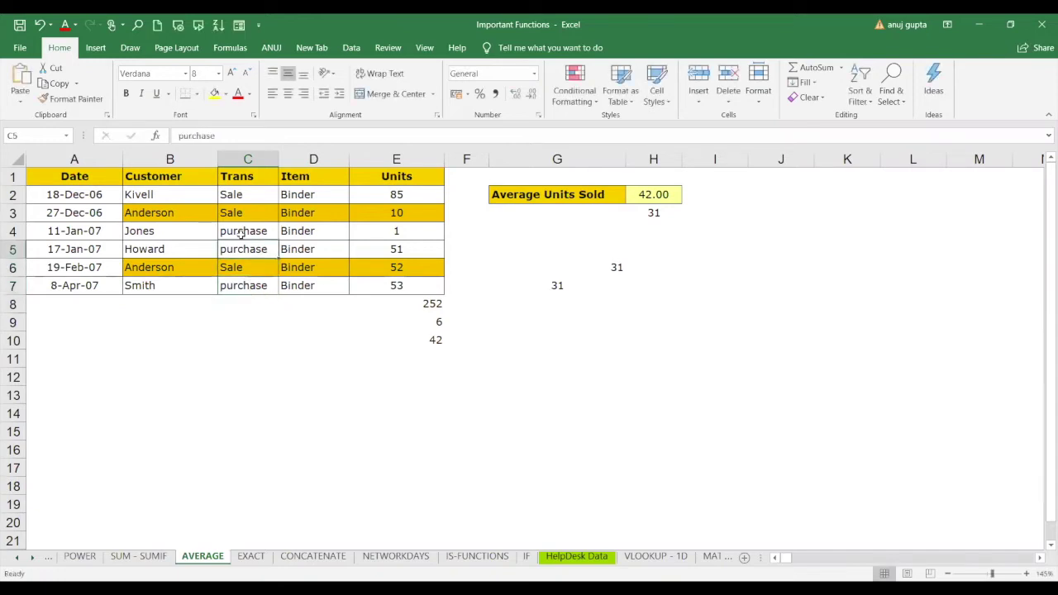
key(Up)
key(Up)
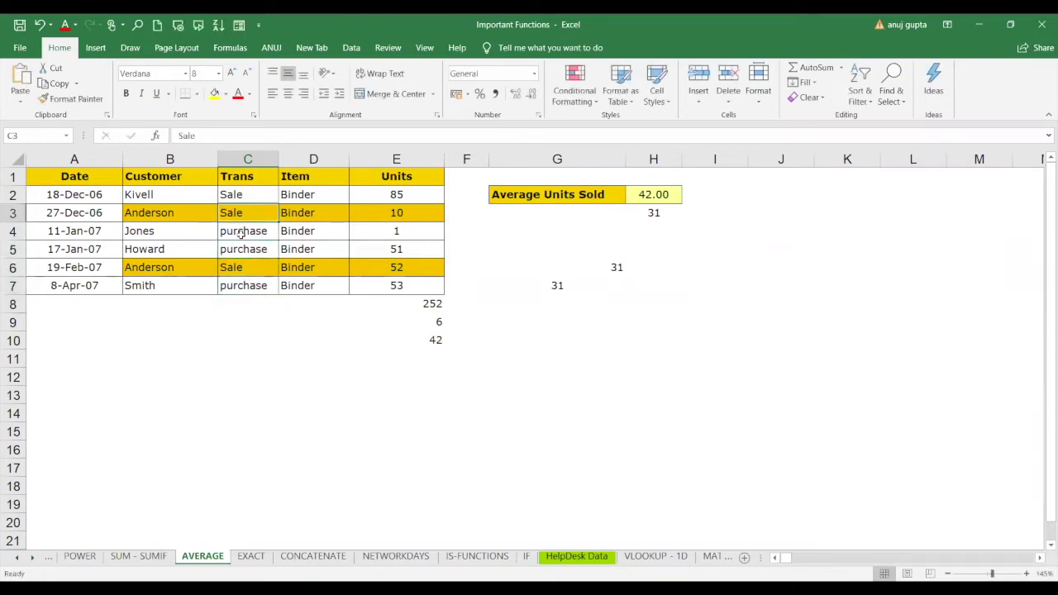
key(Up)
key(Down)
key(Down)
key(Right)
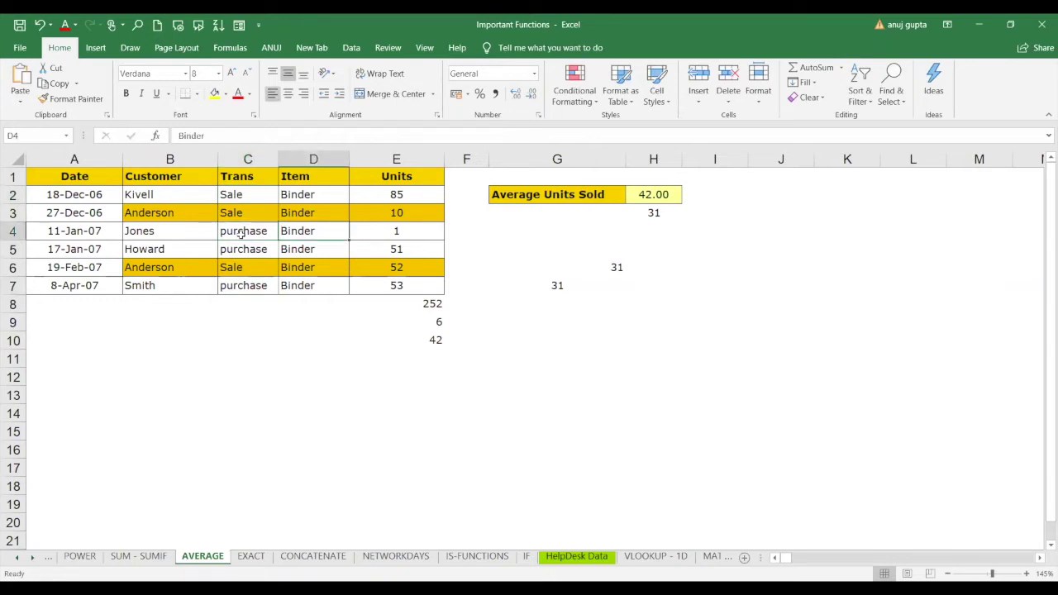
text(en)
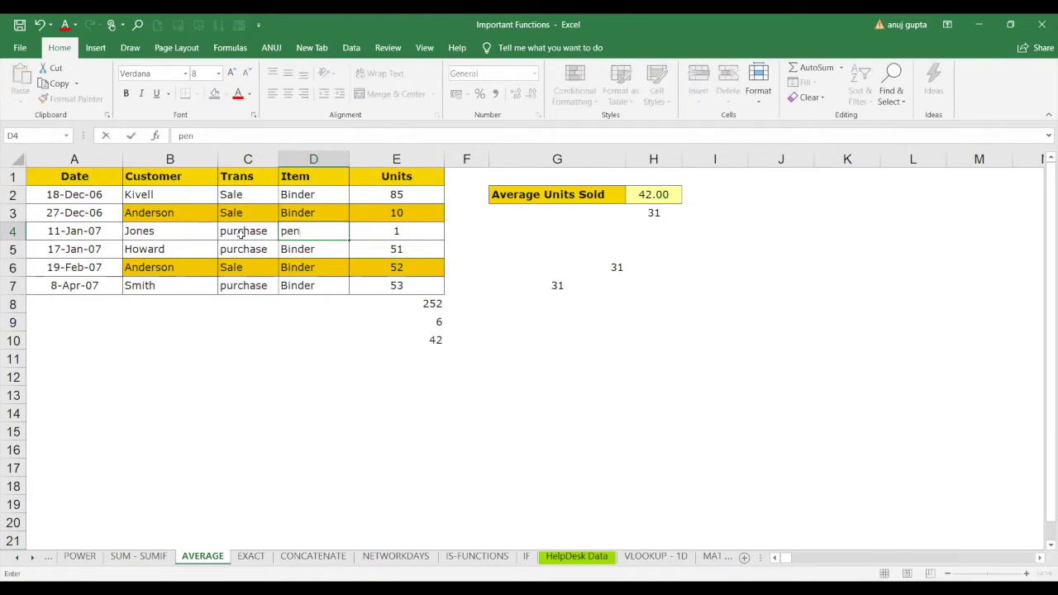
key(Return)
key(Return)
key(Return)
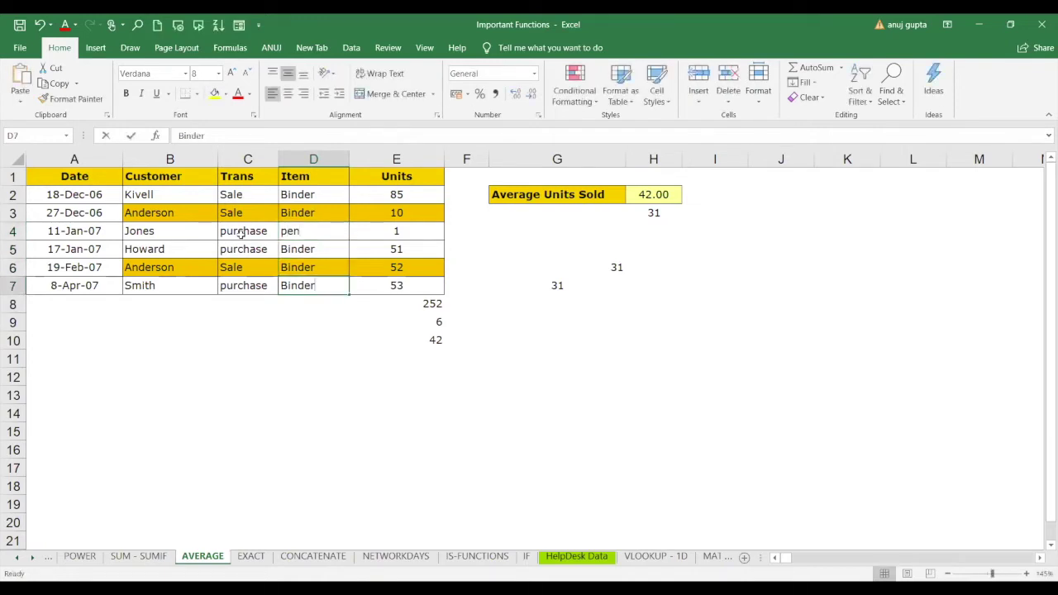
text(pen)
key(Return)
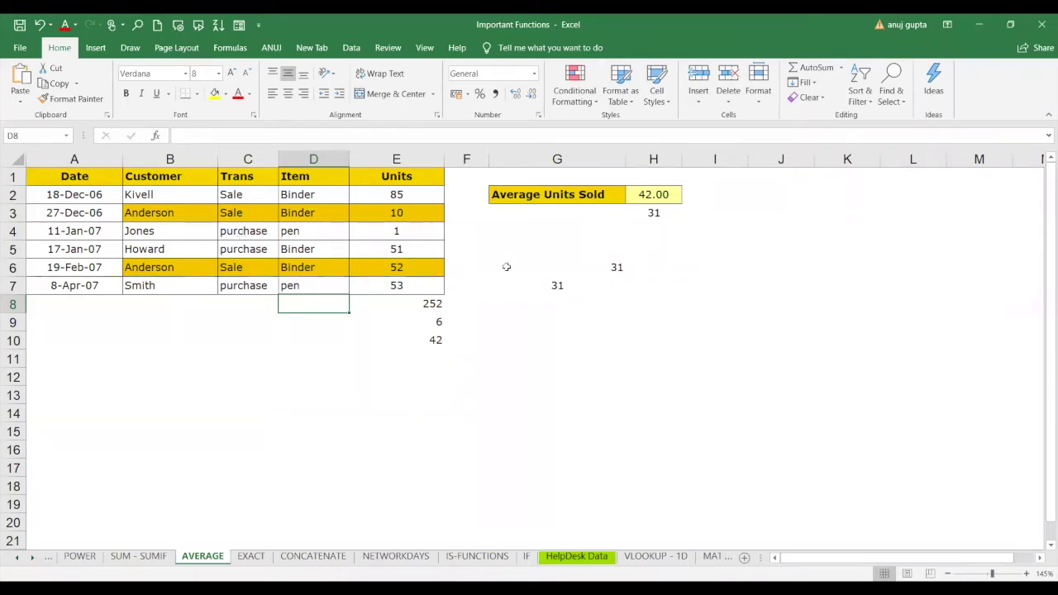
click(554, 317)
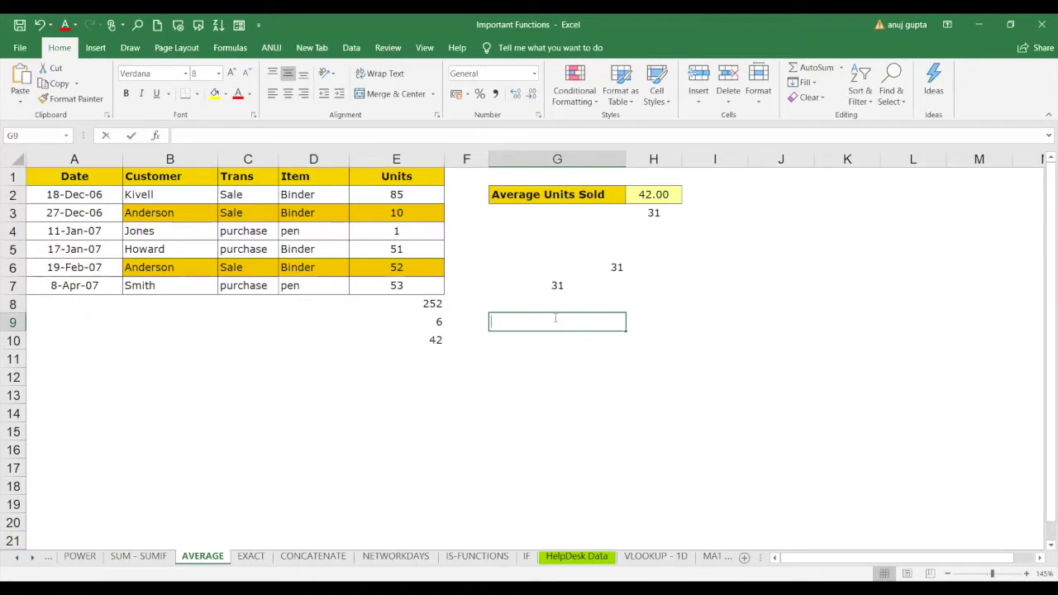
Enter =AVERAGEIF(C2:C7,C3,E2:E7) in G9 to average Sale units, giving 49.
text(=)
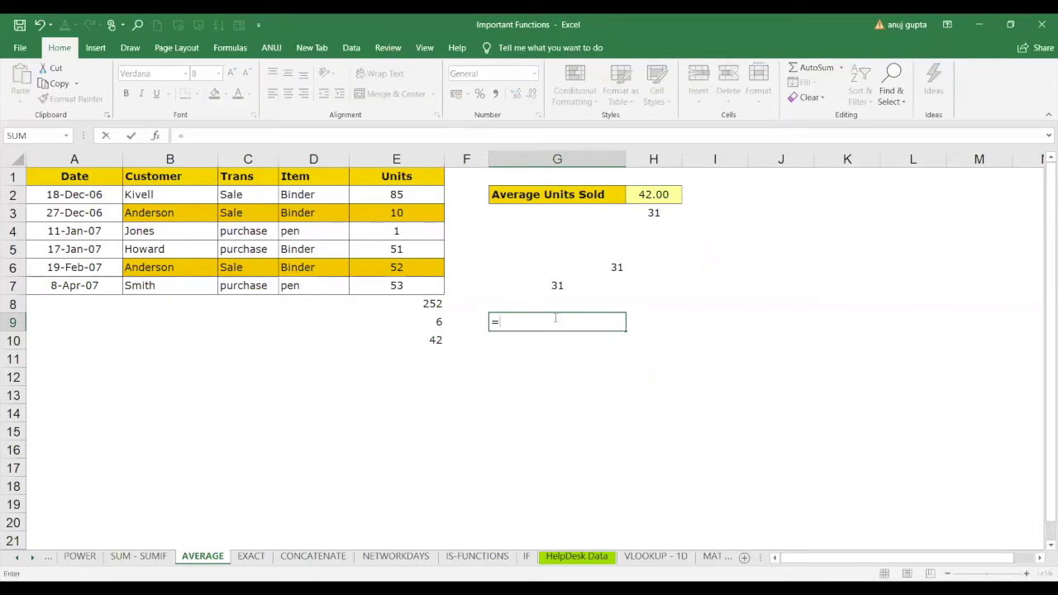
text(aver)
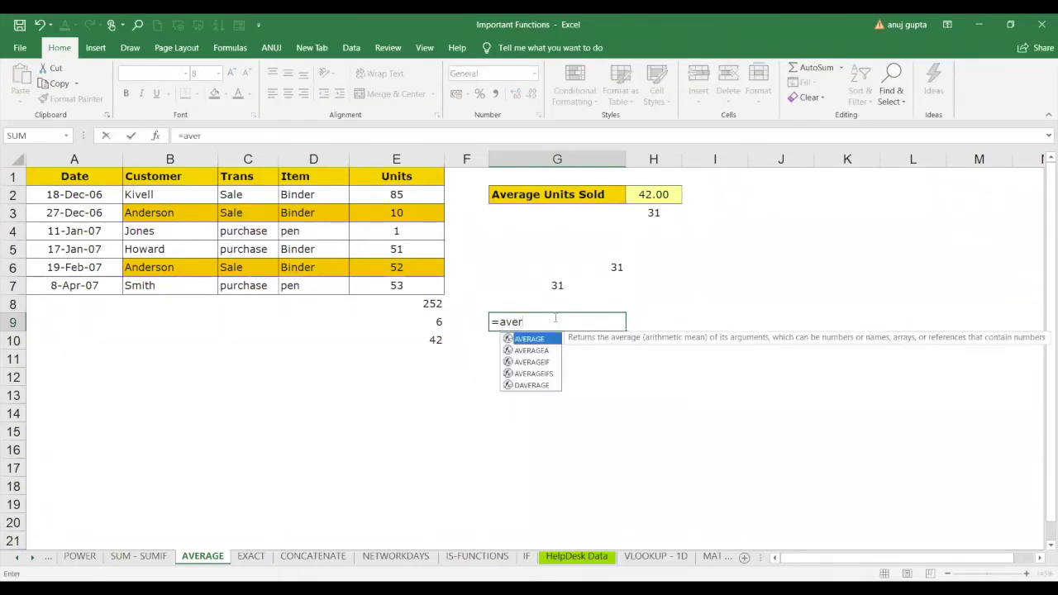
key(Down)
key(Down)
key(Tab)
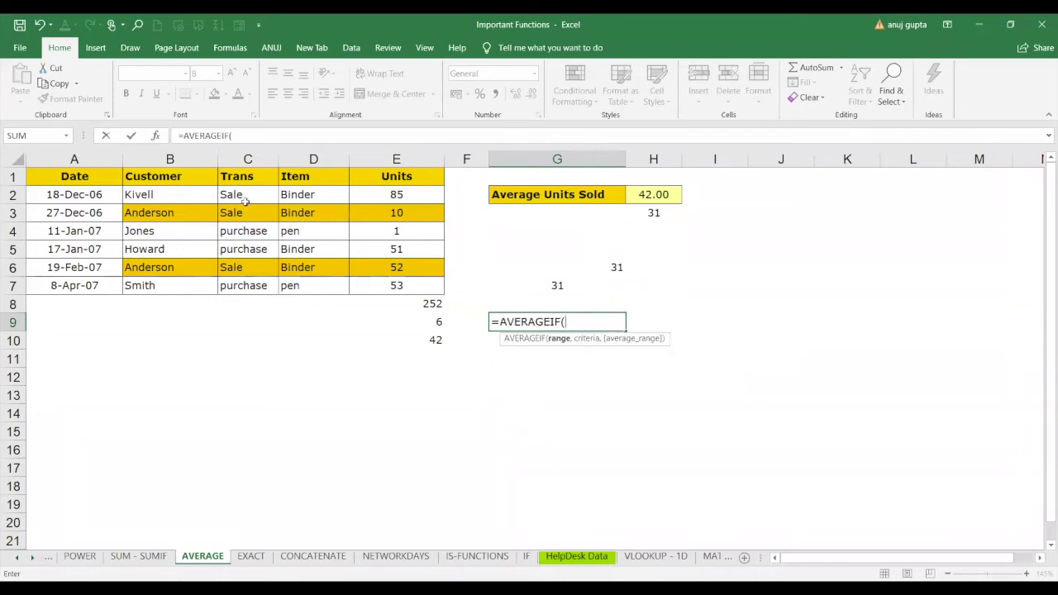
click(240, 195)
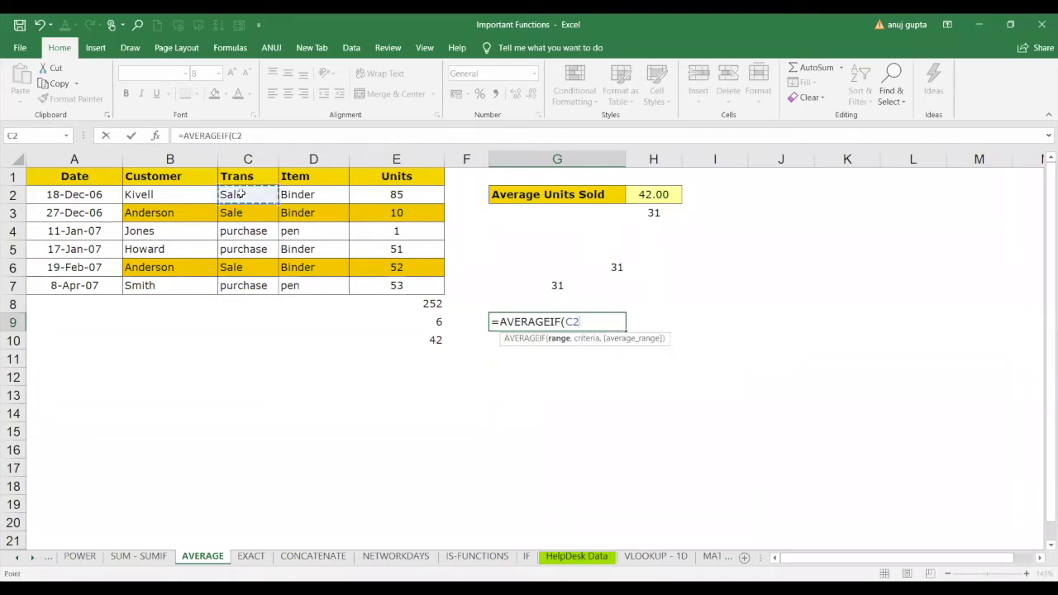
shift+click(244, 285)
text(,)
click(257, 214)
text(,)
click(419, 190)
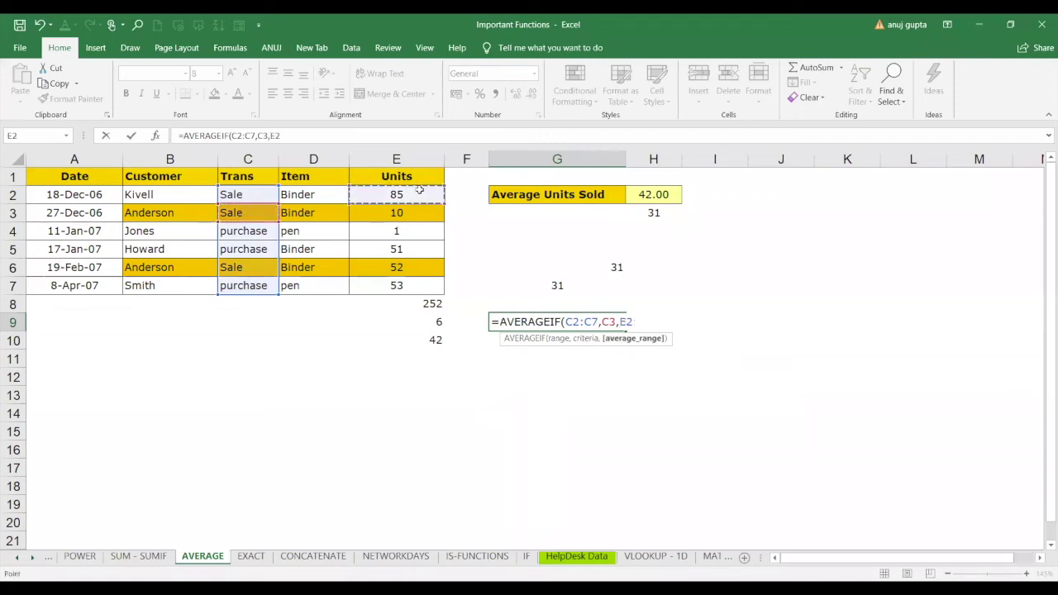
shift+click(414, 291)
text())
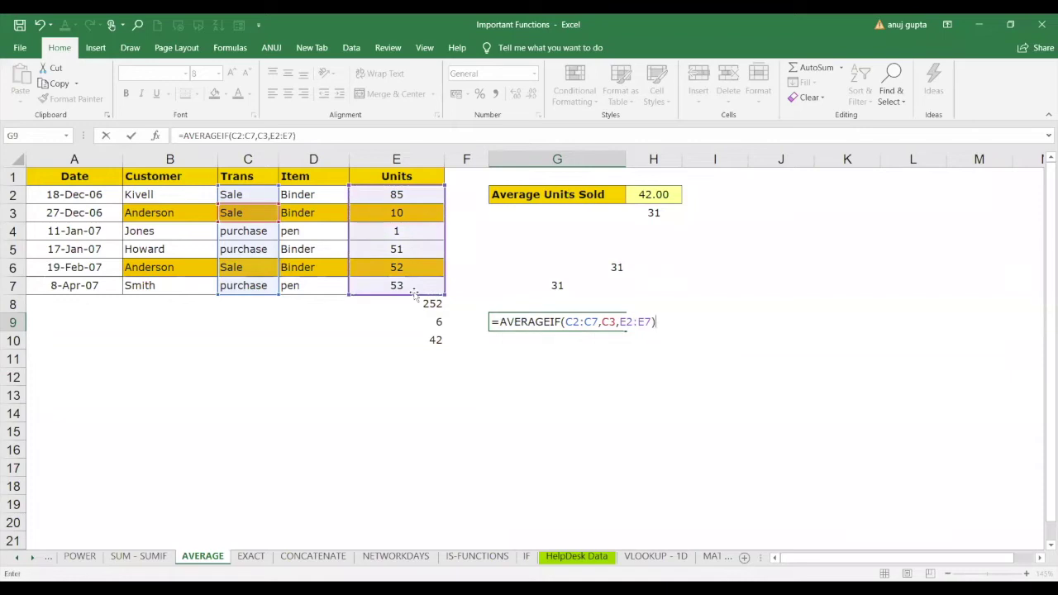
key(Return)
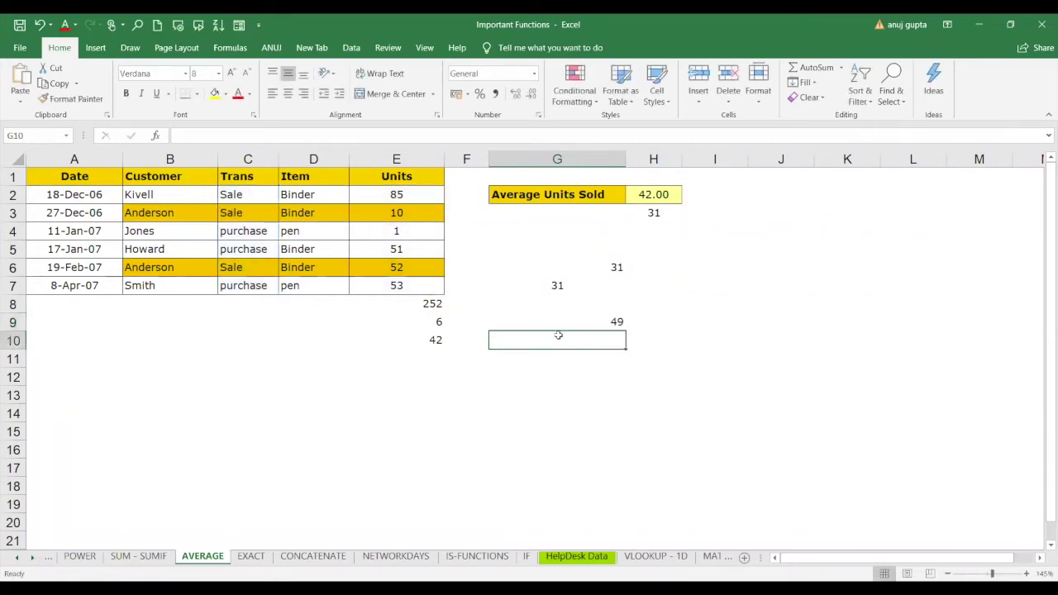
Enter =AVERAGEIF(C2:C7,C5,E2:E7) in G10 to average purchase units, giving 35.
text(=)
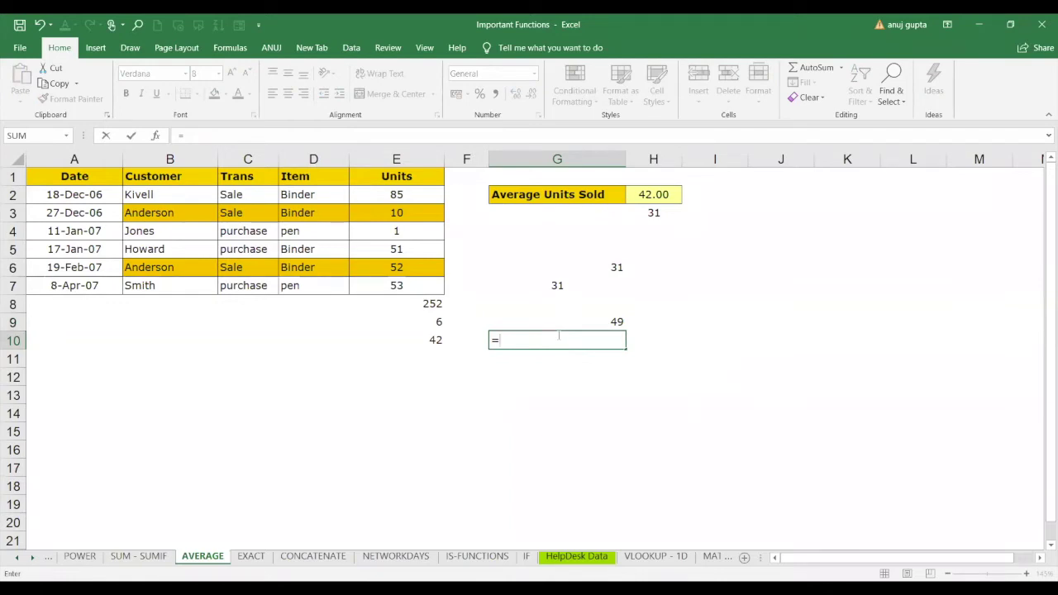
text(averg)
key(BackSpace)
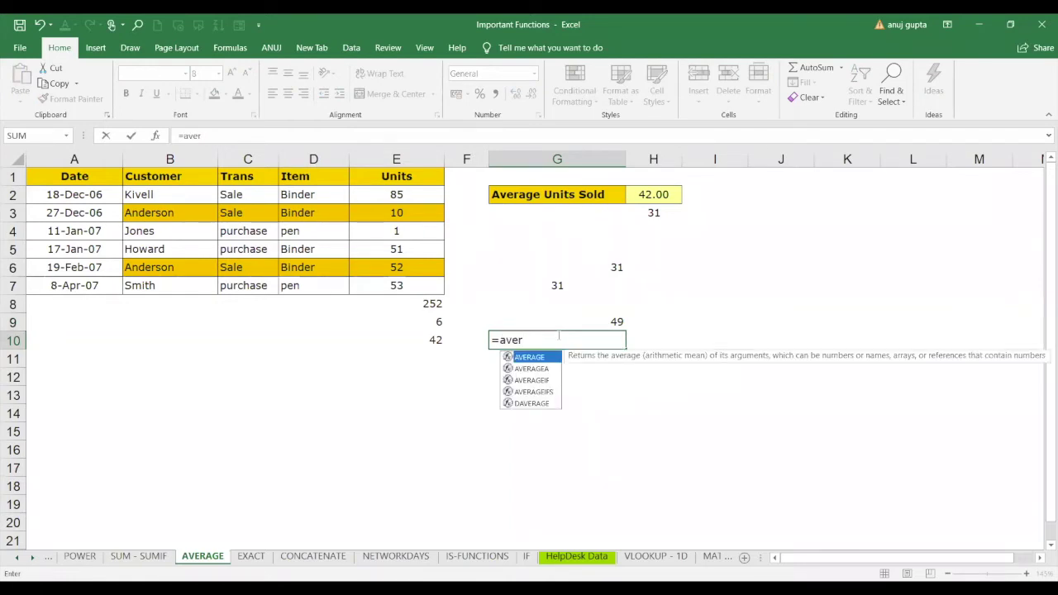
key(Down)
key(Down)
key(Tab)
click(260, 199)
drag(260, 228, 256, 286)
text(,)
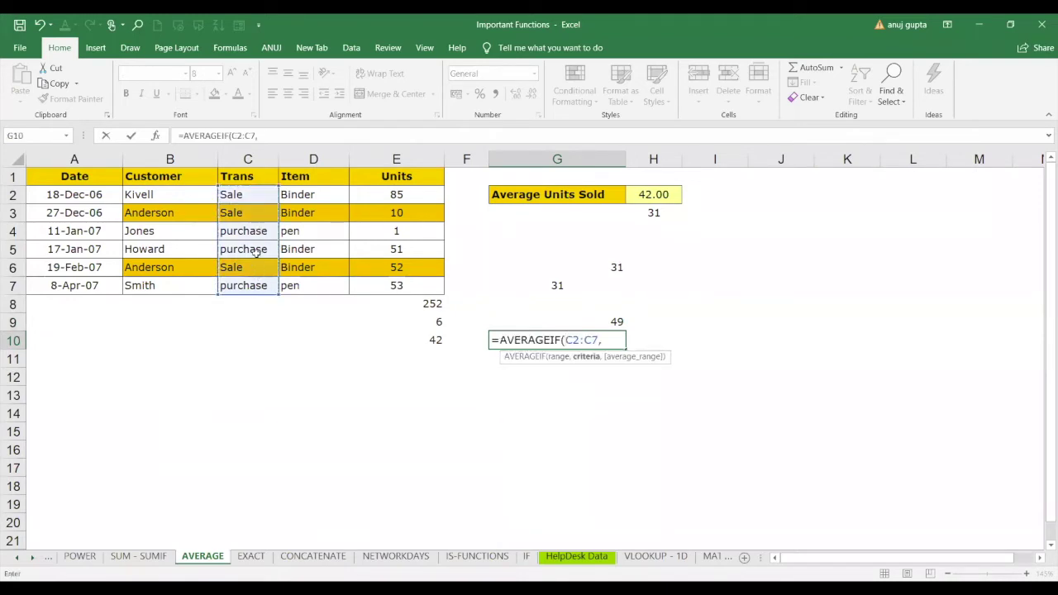
click(256, 254)
text(,)
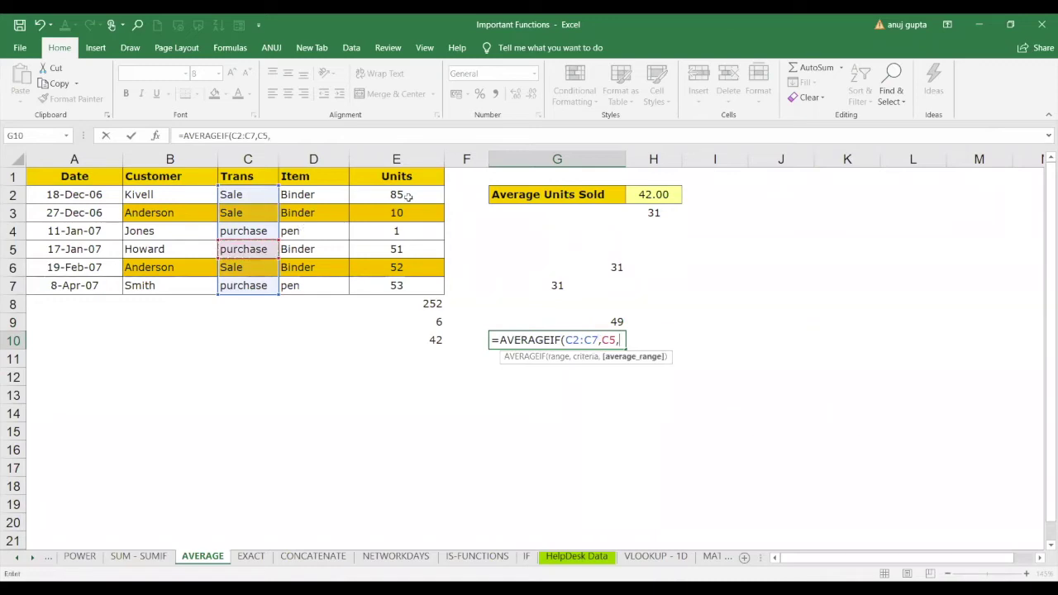
drag(407, 196, 399, 284)
key(Return)
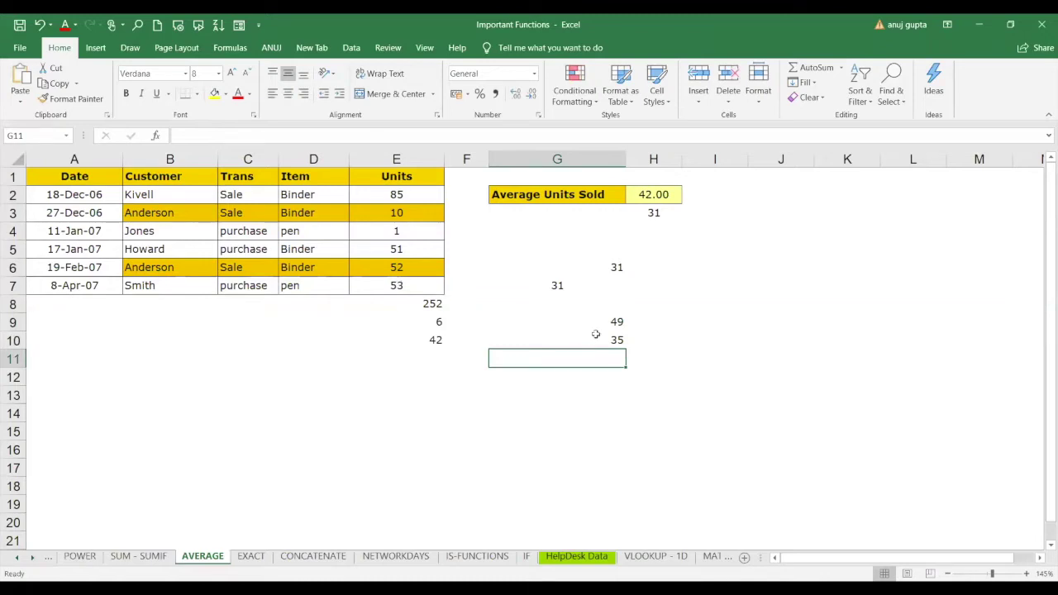
Compare the G9 and G10 formulas, then start a new formula in G13.
click(604, 328)
click(610, 346)
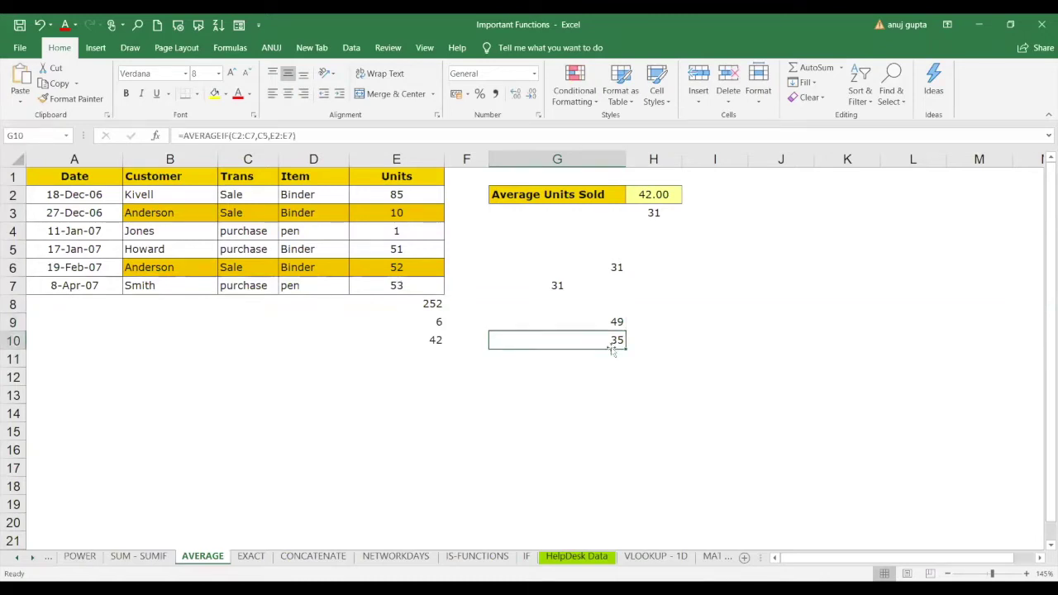
click(606, 322)
click(610, 337)
click(590, 394)
text(=)
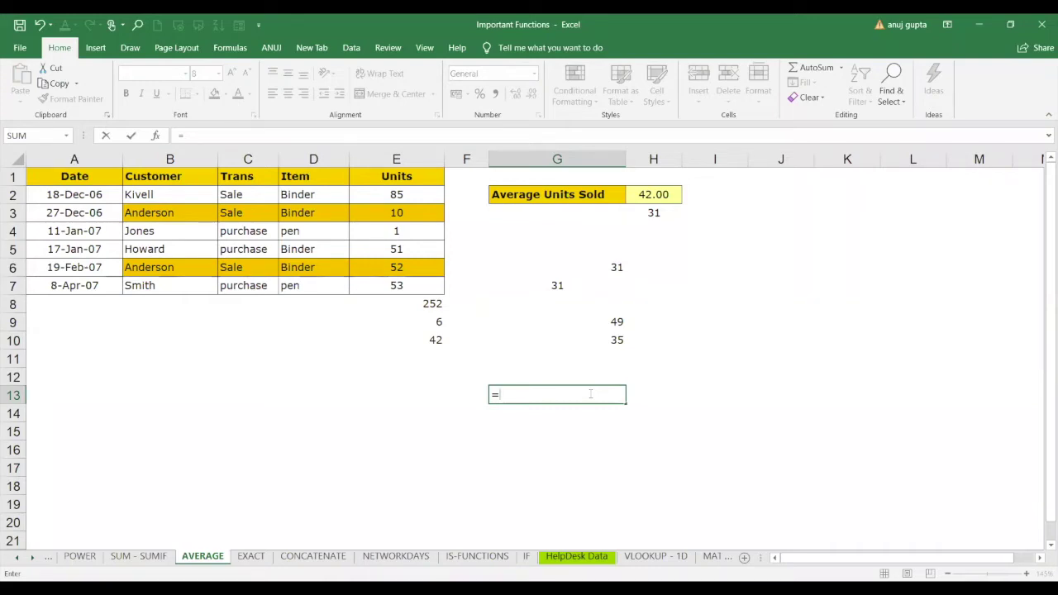
Start =AVERAGEIFS in G13 averaging E2:E7 where Trans C2:C7 matches C3's Sale.
text(AVERAGEIFS()
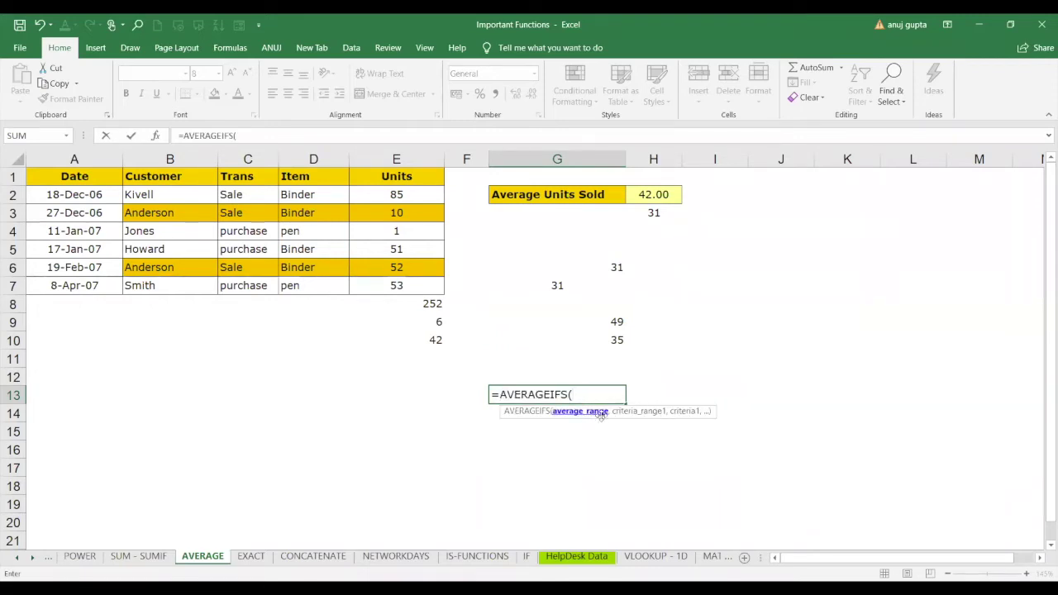
click(416, 200)
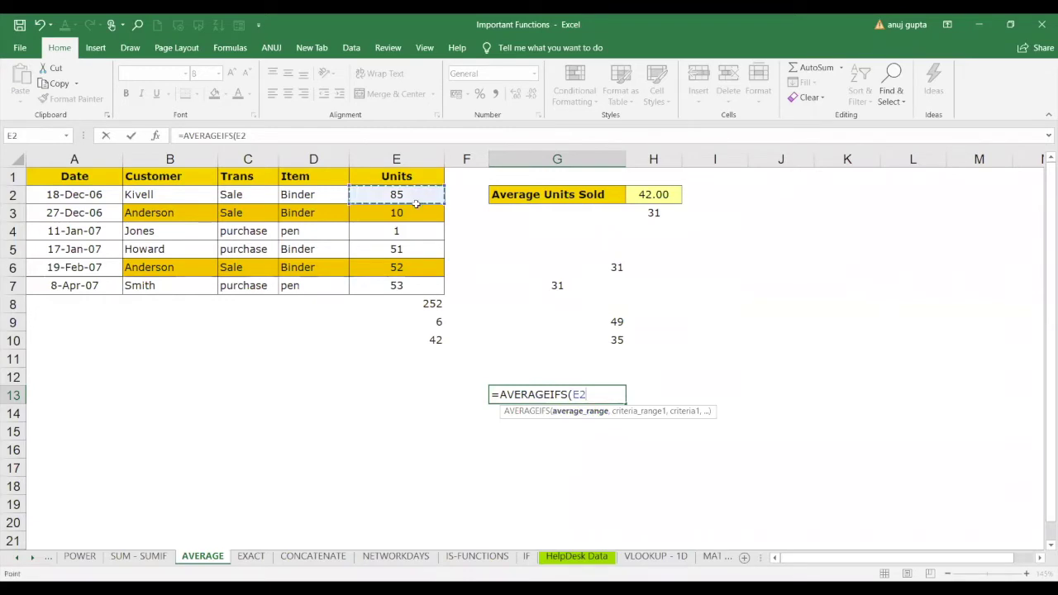
drag(415, 202, 412, 284)
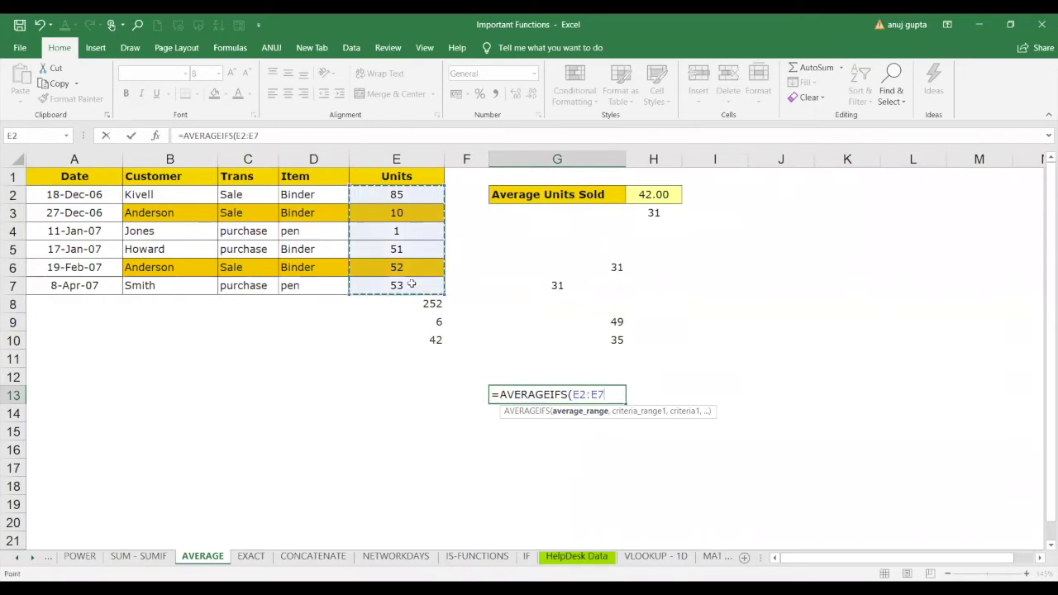
text(,)
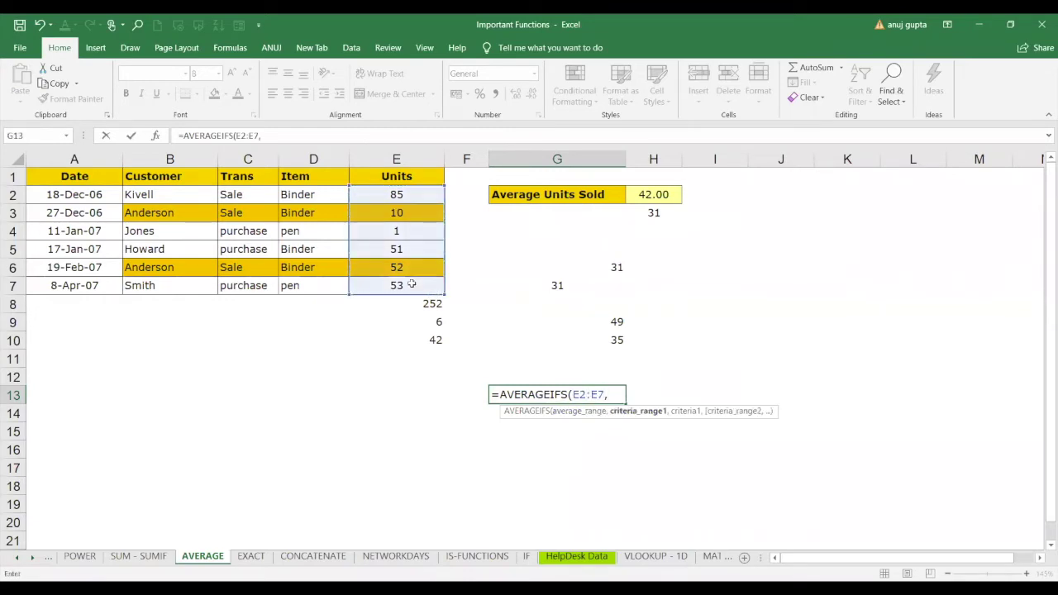
click(243, 194)
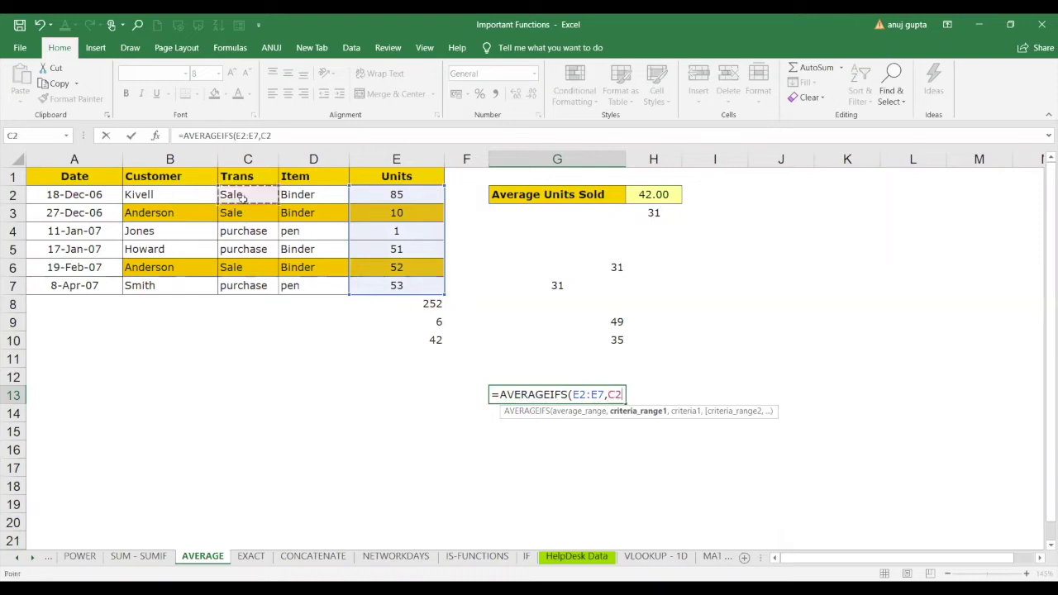
shift+click(245, 283)
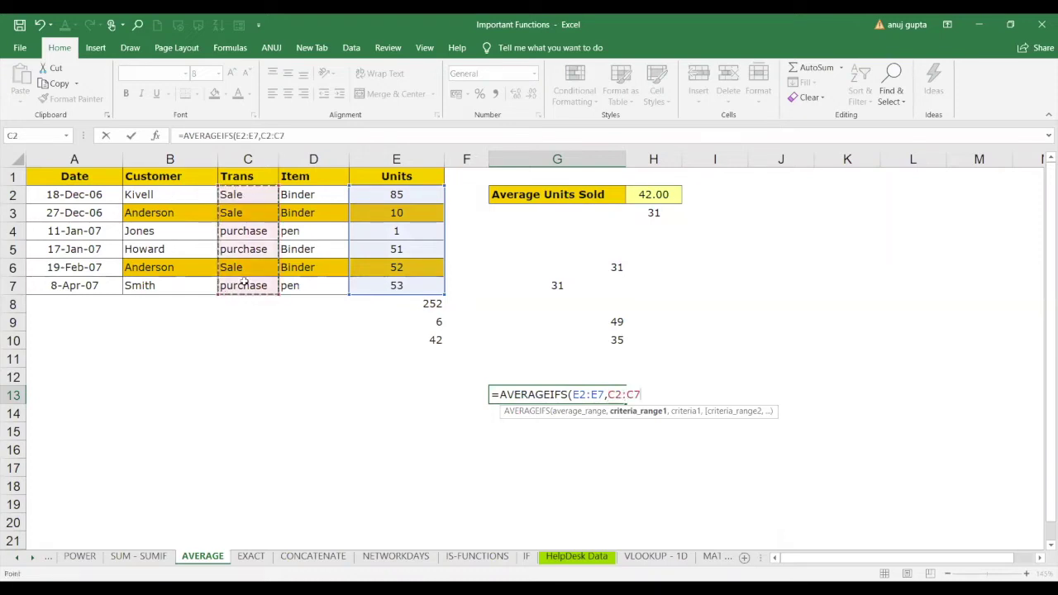
text(,)
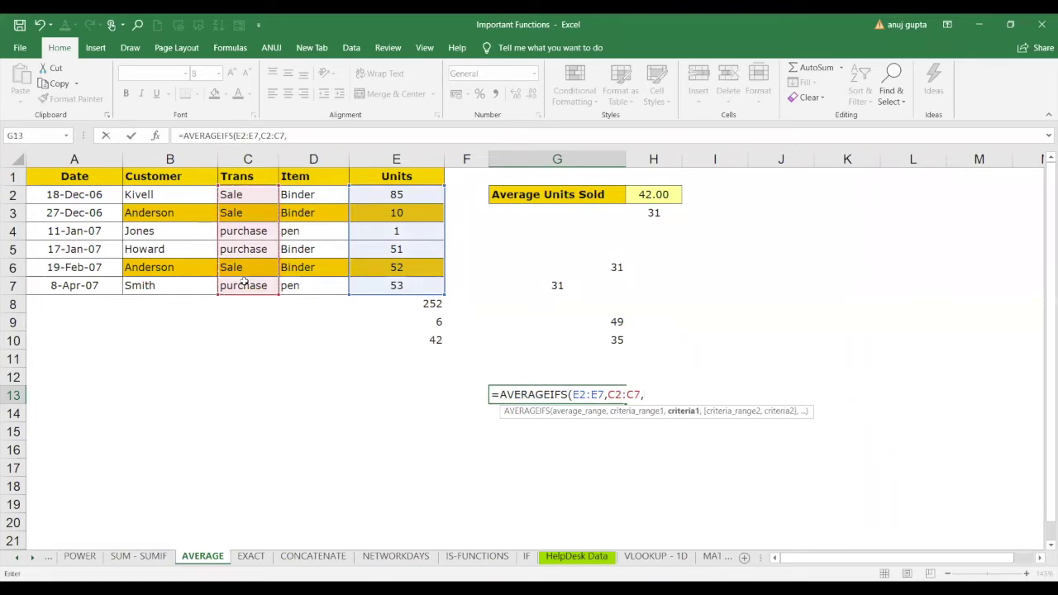
click(240, 213)
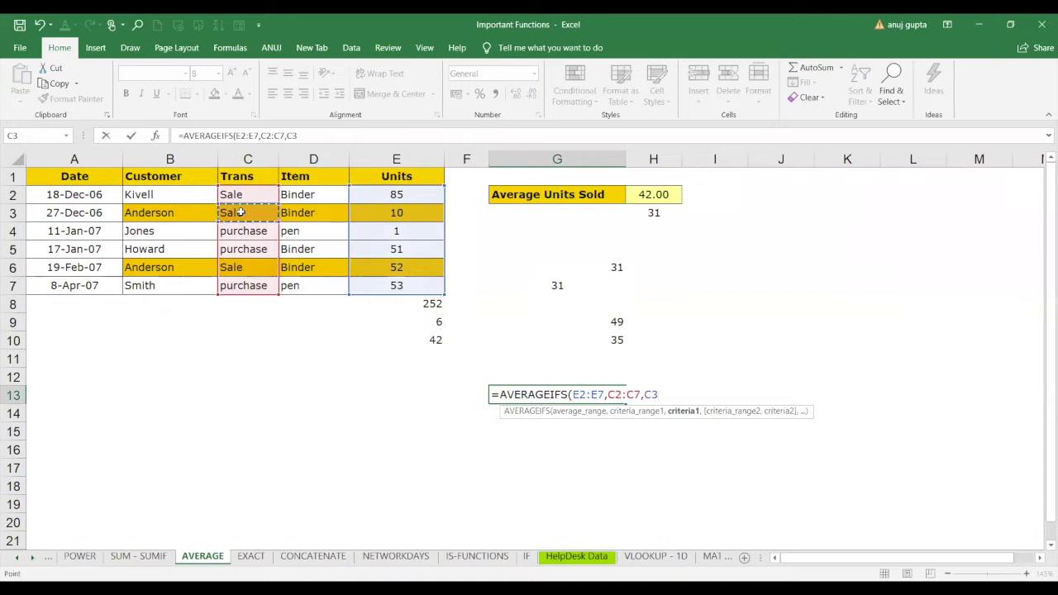
text(,)
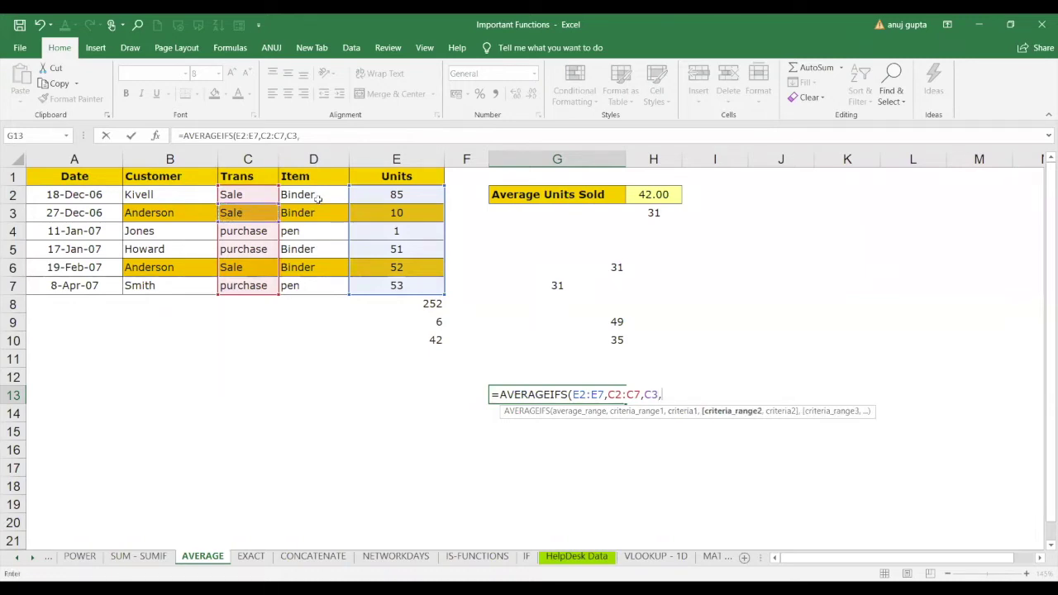
Add the Item criterion D2:D7 matching D4's pen and commit; G13 shows #DIV/0!
click(316, 196)
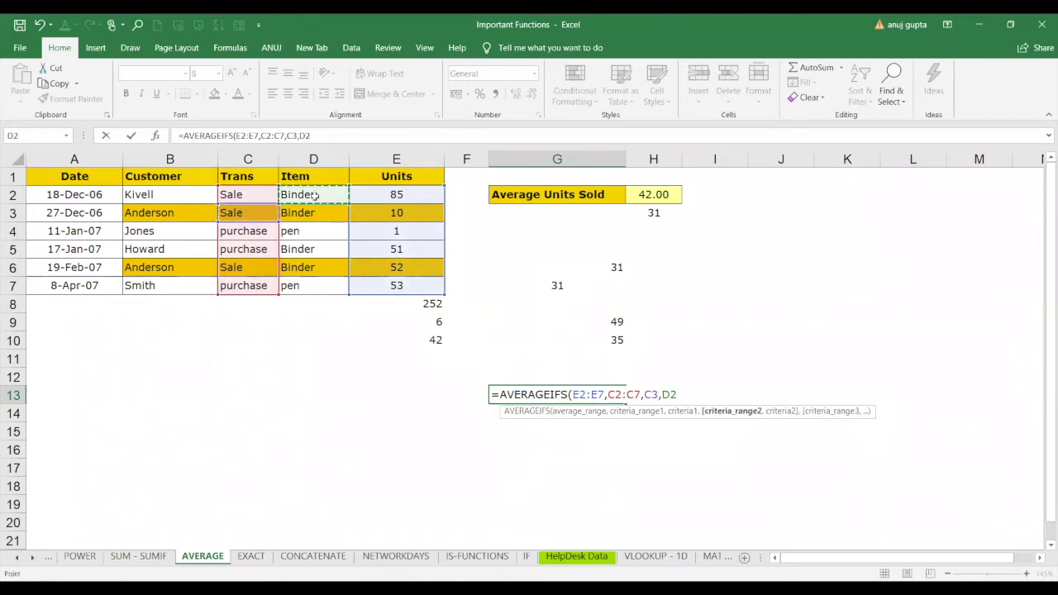
drag(316, 196, 311, 283)
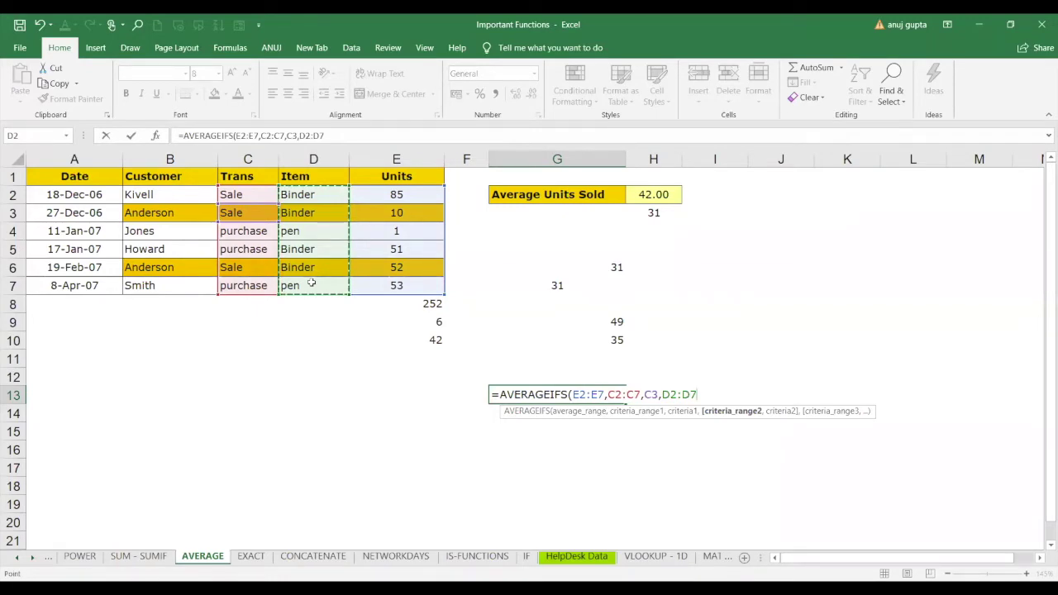
text(,)
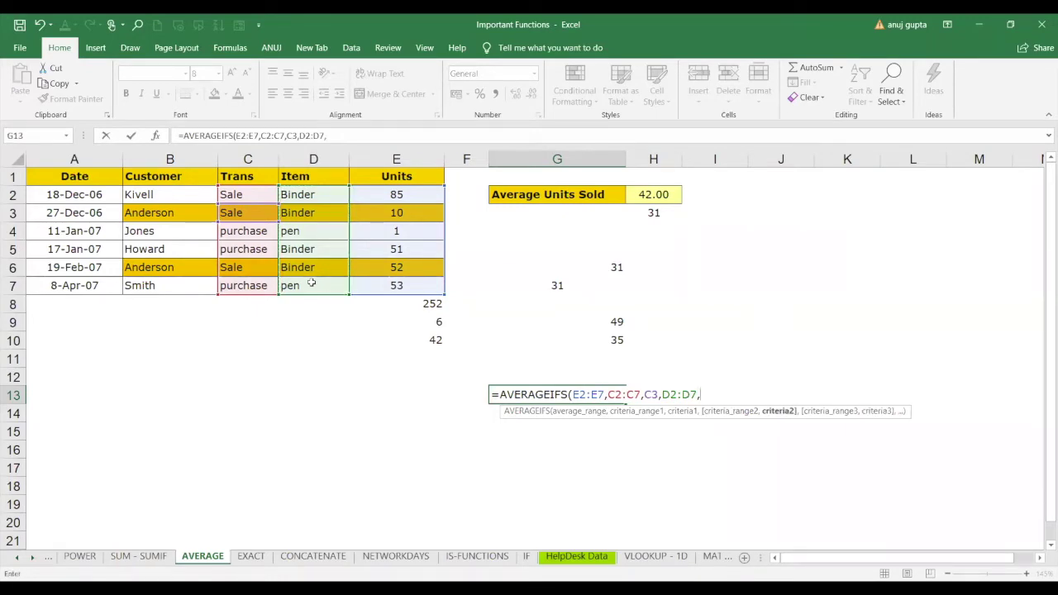
click(312, 232)
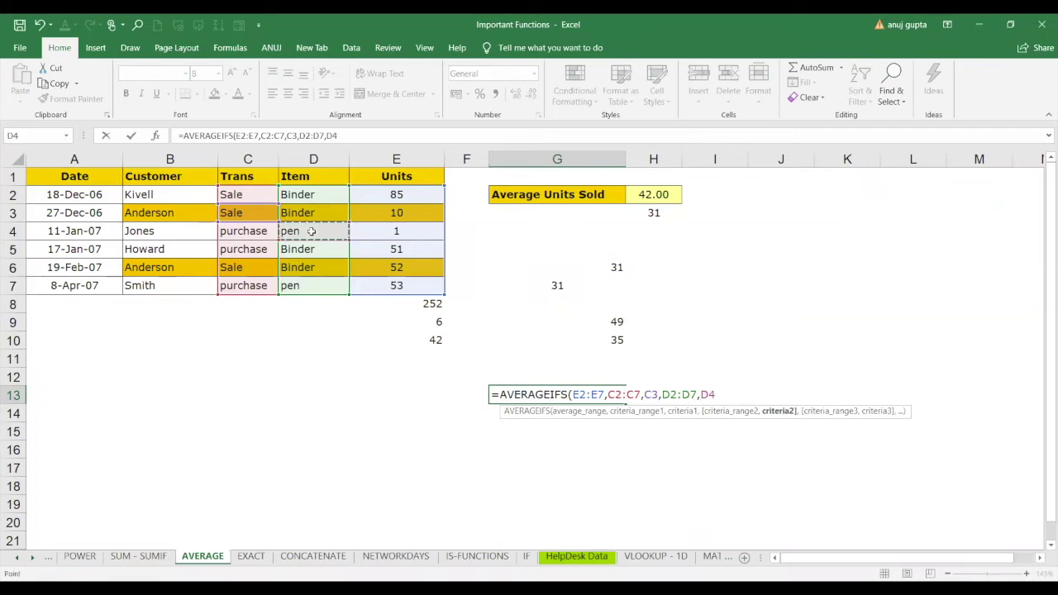
text())
key(Return)
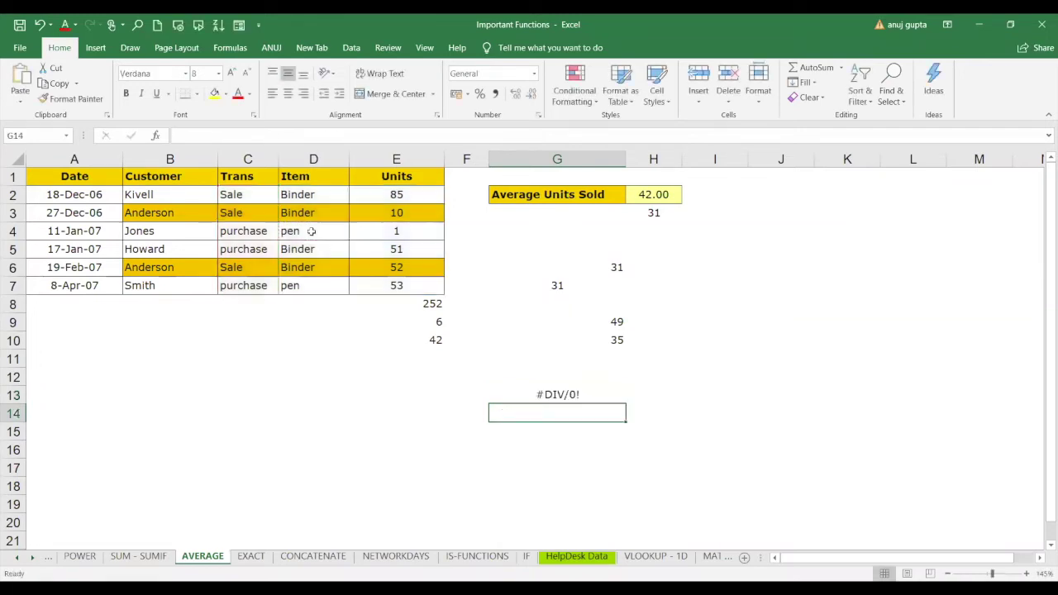
click(539, 394)
Clear G13's #DIV/0! formula and change Items D3 and D2 from Binder to pen.
key(Delete)
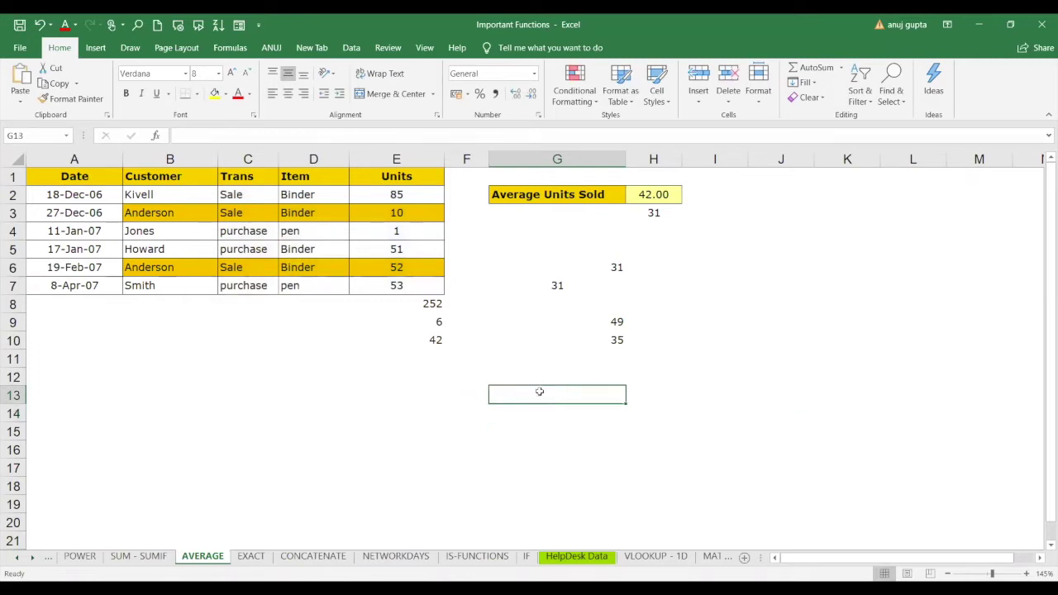
click(255, 215)
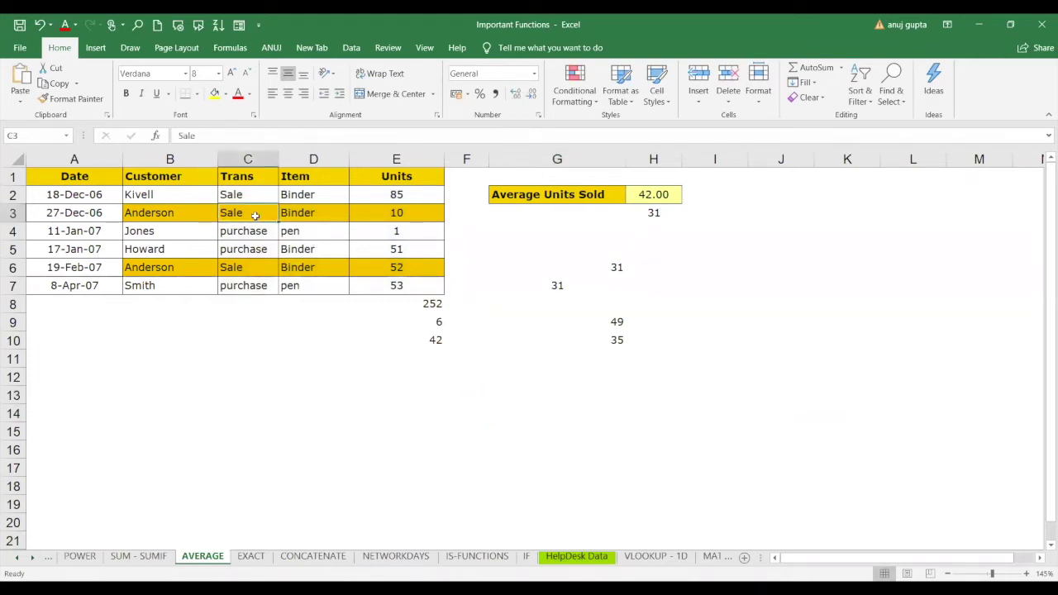
click(315, 215)
text(pen)
key(Return)
key(Return)
key(Return)
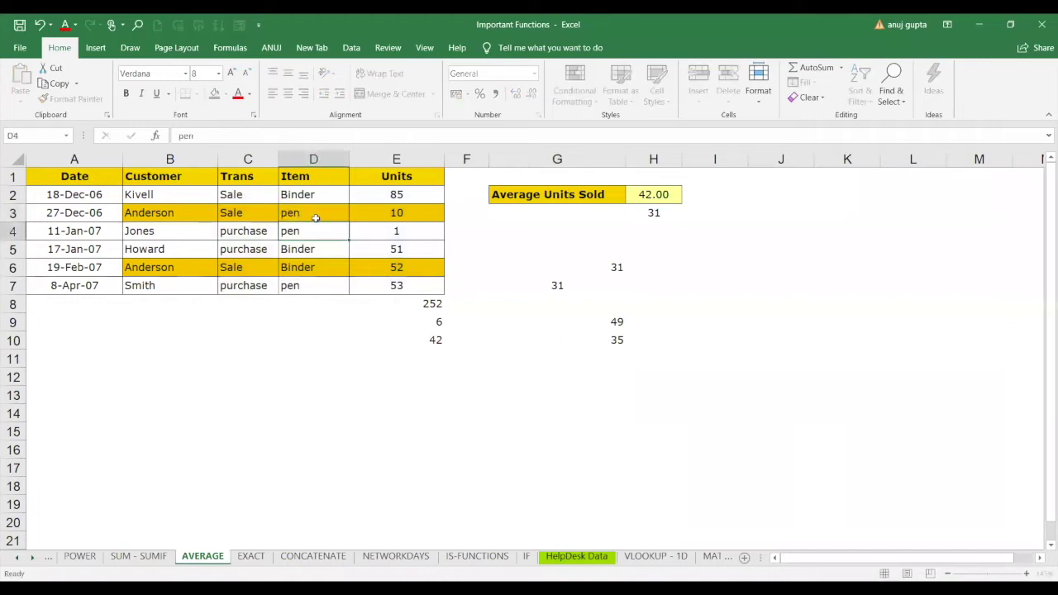
key(Up)
key(Up)
key(Up)
key(Up)
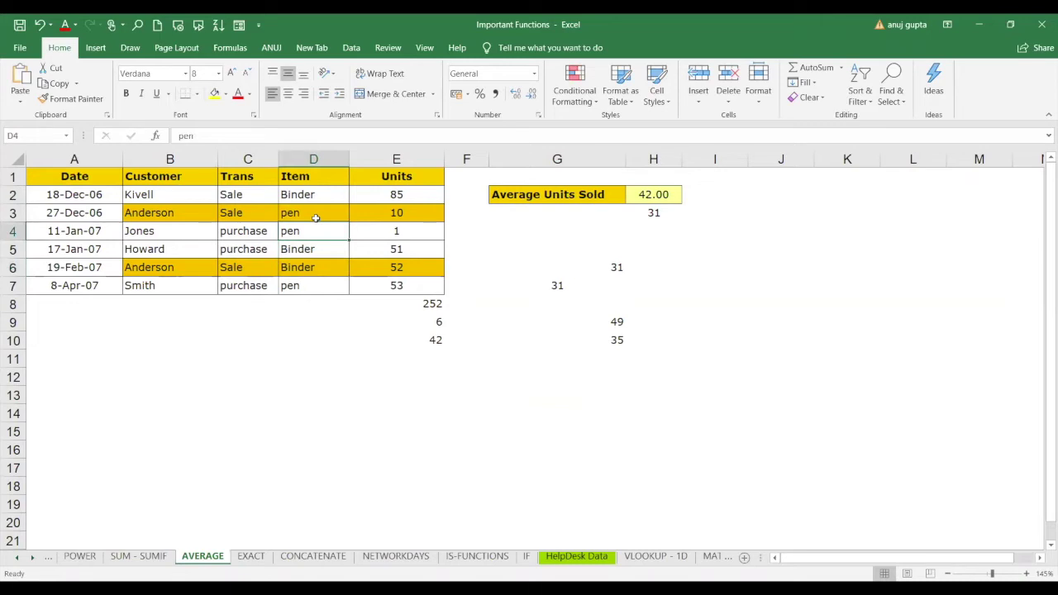
key(Left)
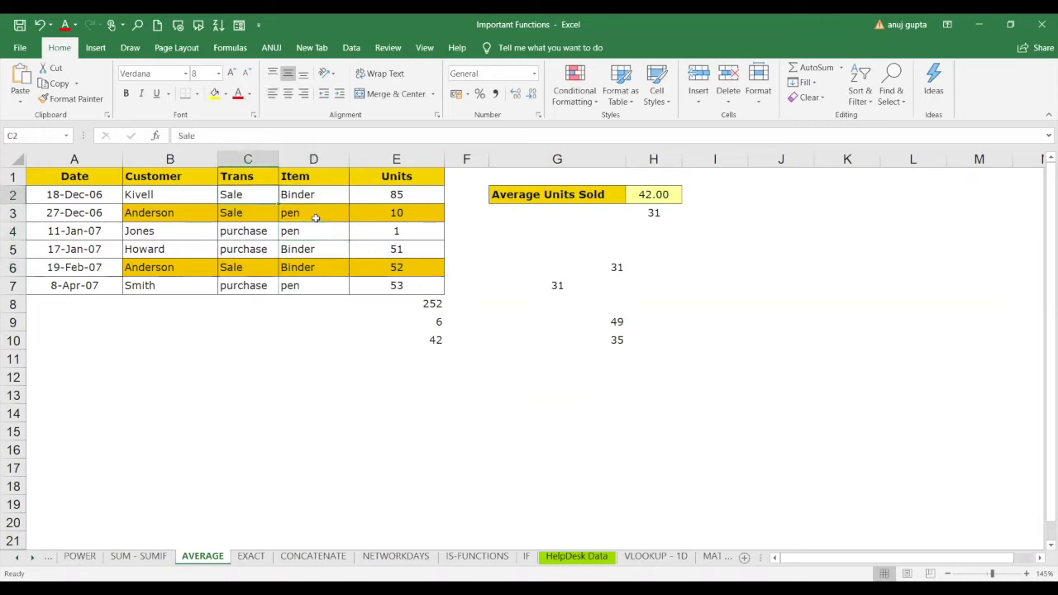
key(Right)
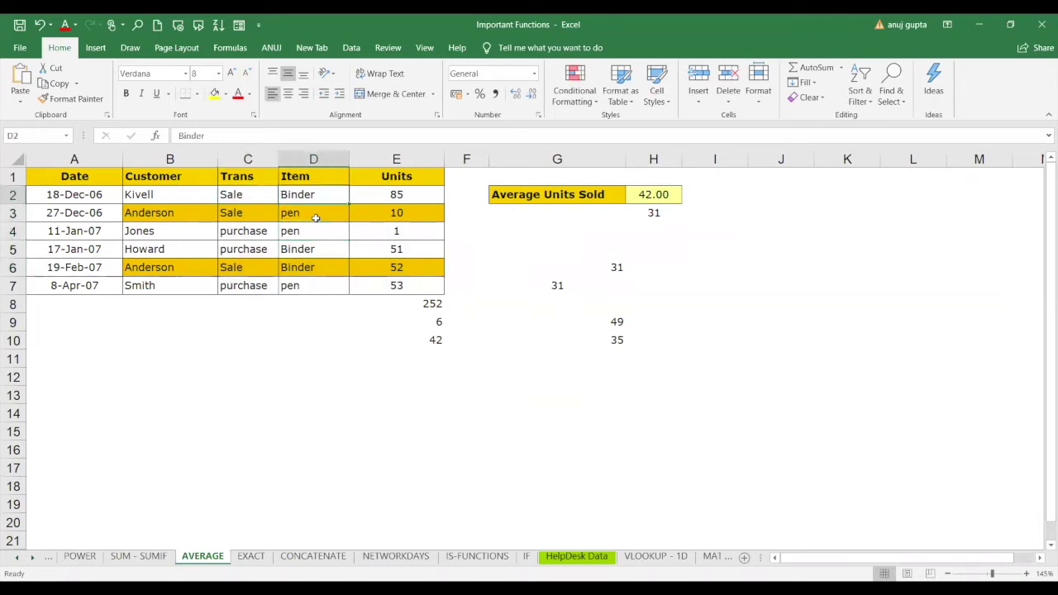
text(pen)
key(Return)
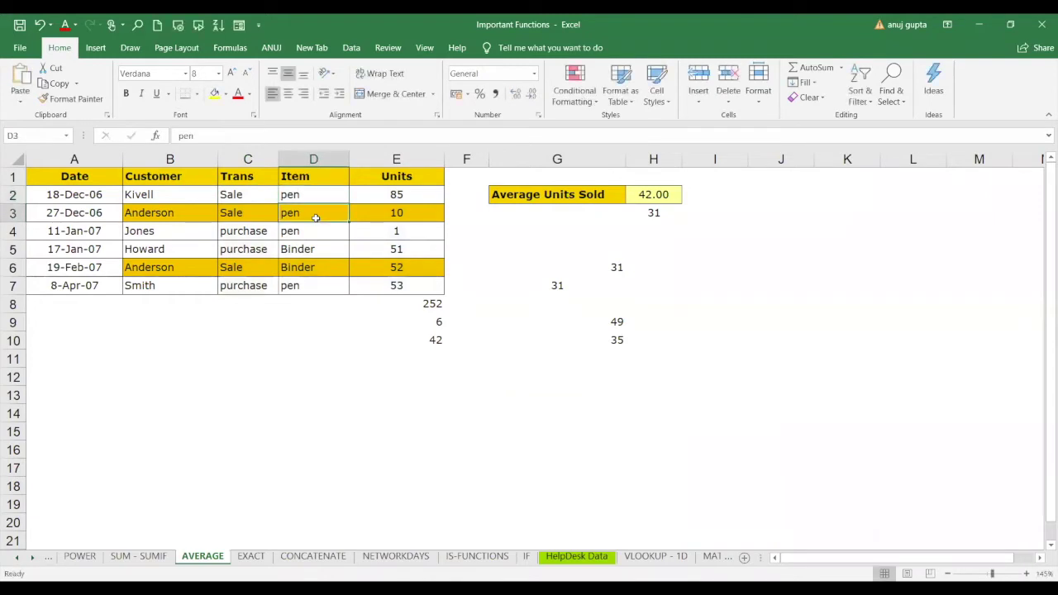
click(673, 376)
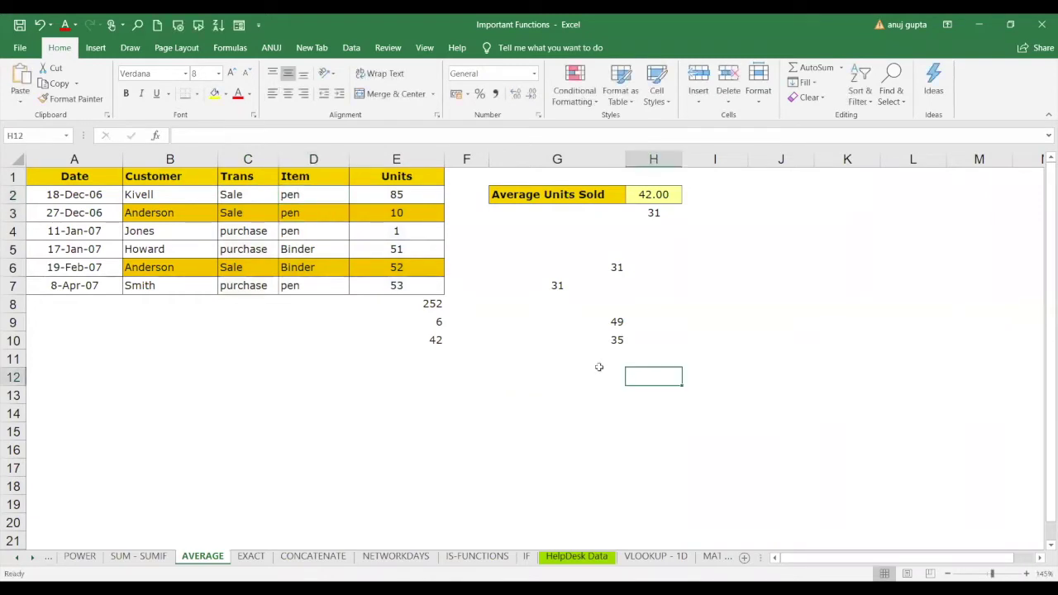
click(599, 369)
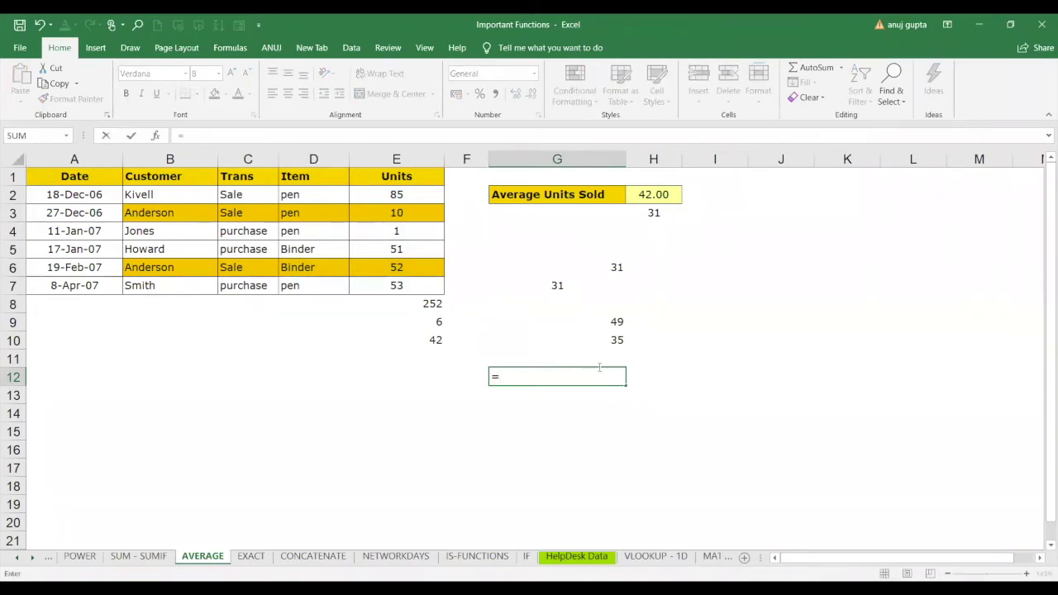
Start =AVERAGEIFS in G12 averaging E2:E7 where Trans C2:C7 matches C2's Sale.
text(avergae)
key(BackSpace)
key(BackSpace)
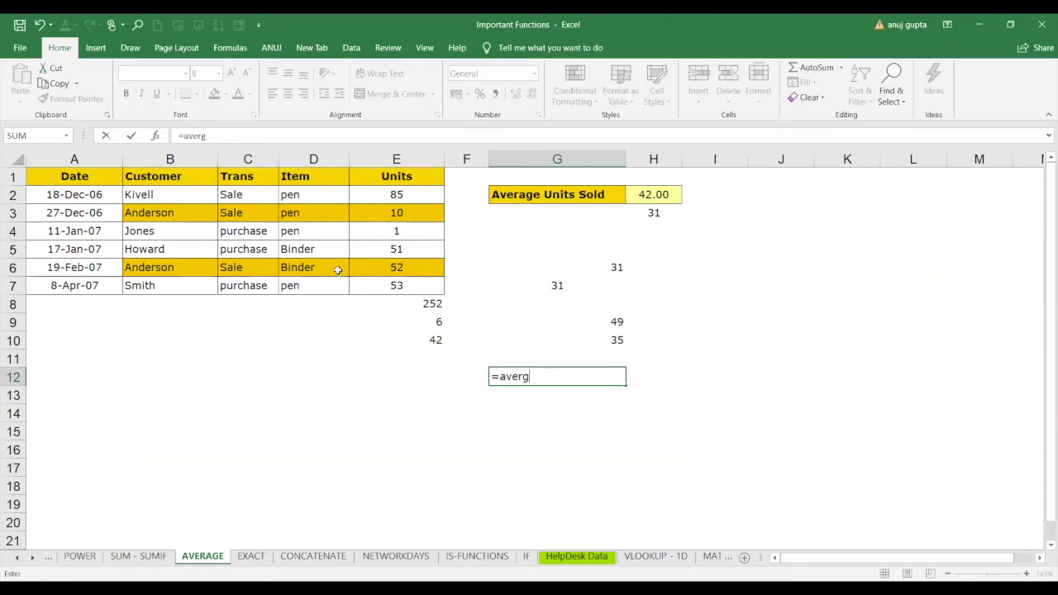
key(BackSpace)
text(AGEIFS()
click(407, 196)
drag(408, 202, 405, 285)
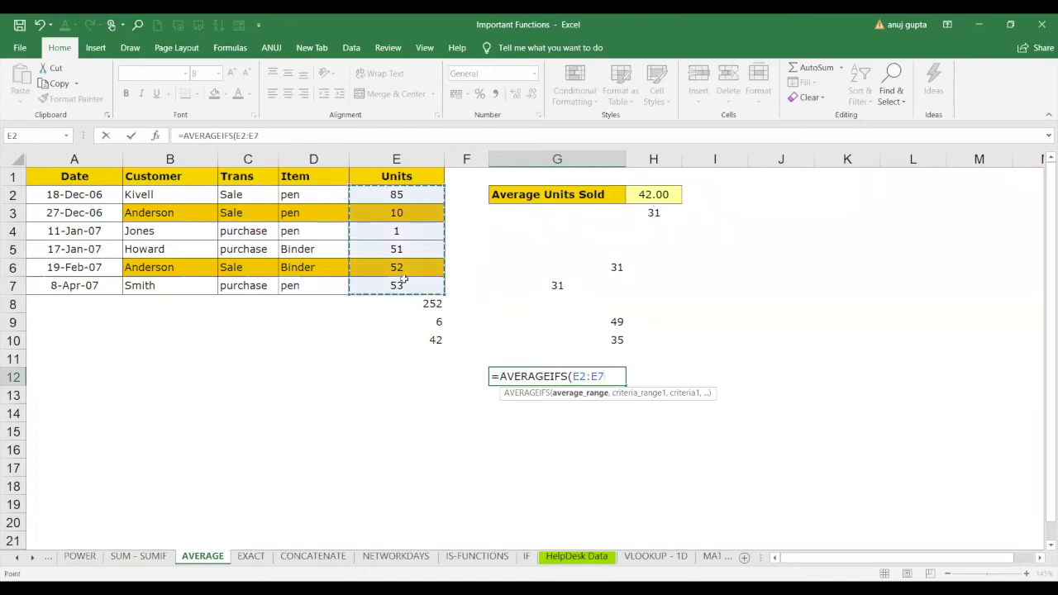
text(,)
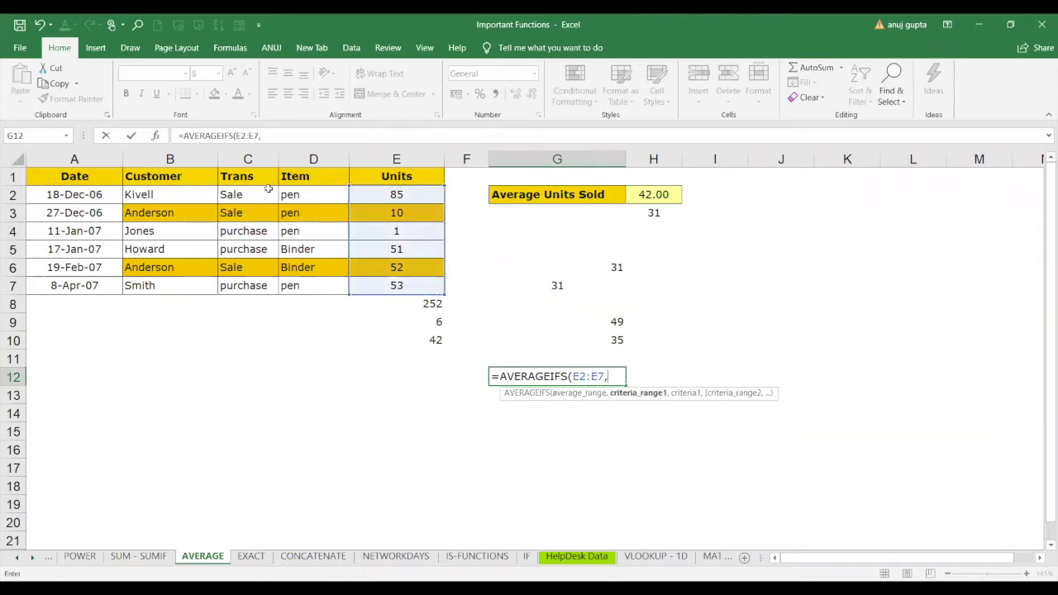
drag(268, 194, 261, 285)
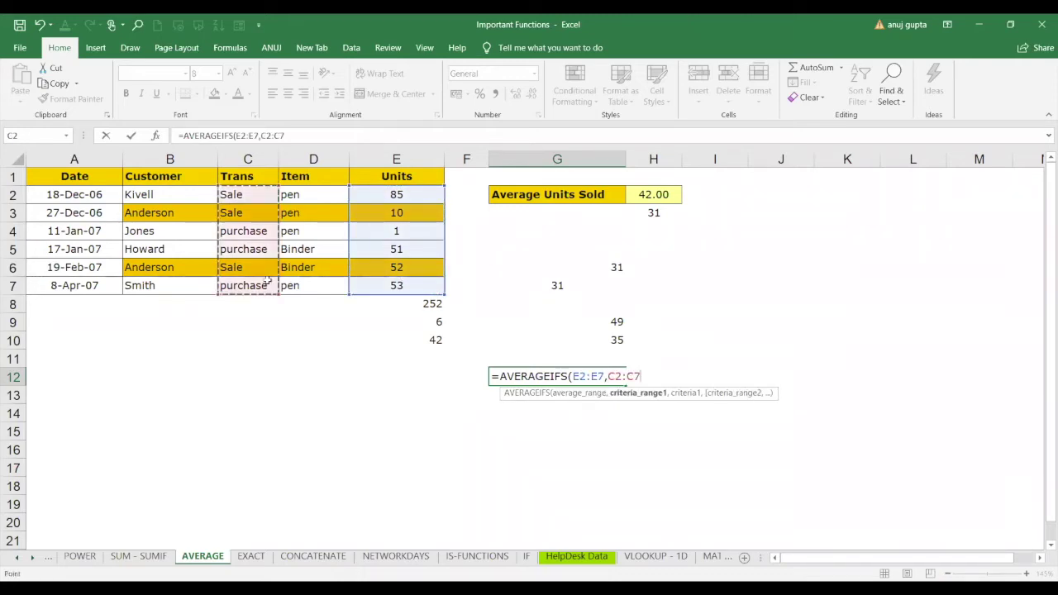
text(,)
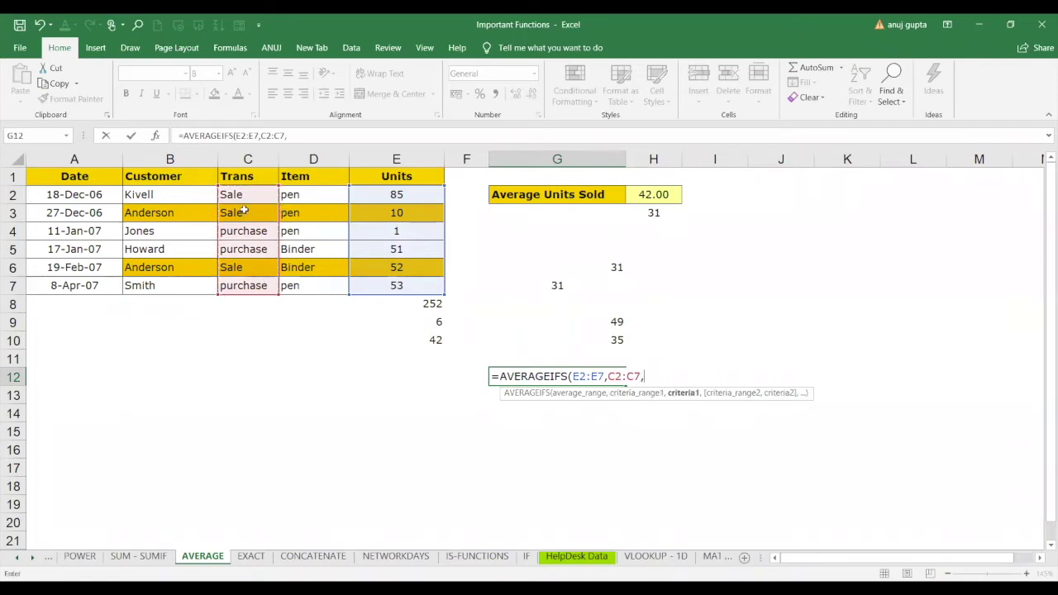
click(246, 195)
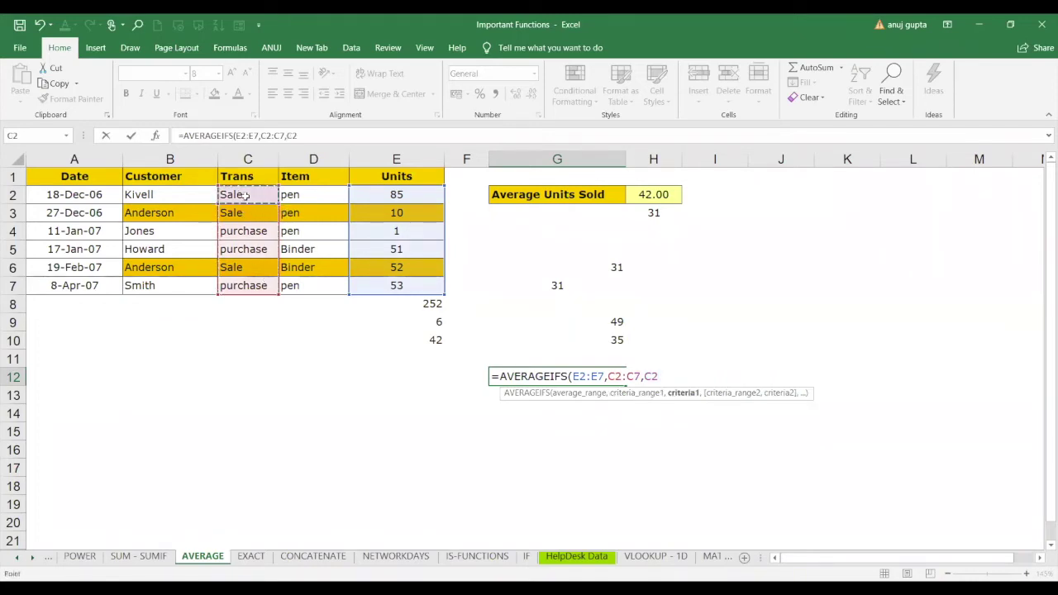
Add the second criterion D2:D7 matching D2's pen and commit, giving 47.5.
text(,)
click(314, 195)
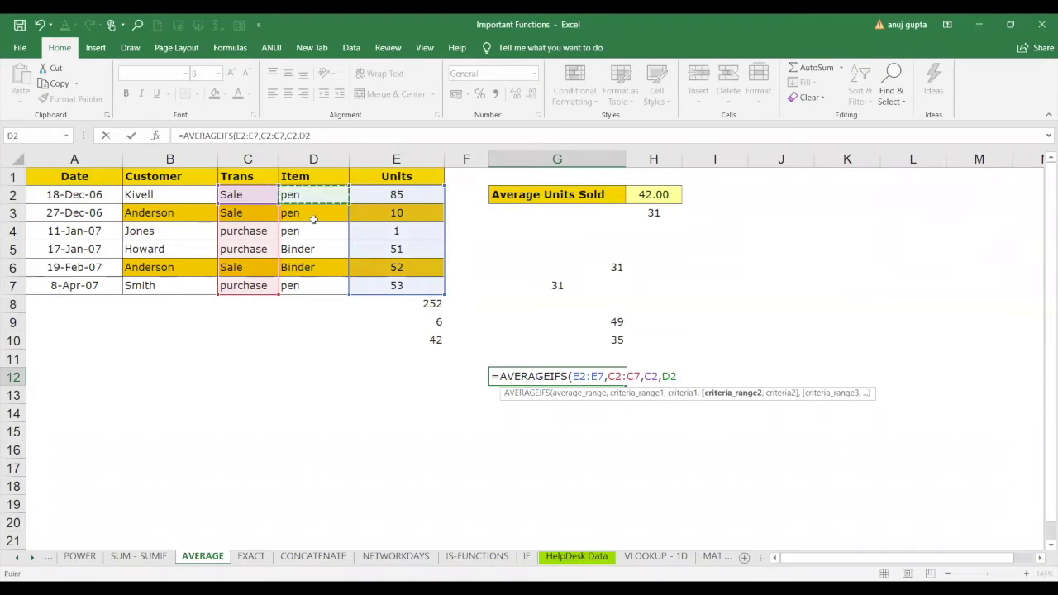
drag(314, 218, 307, 286)
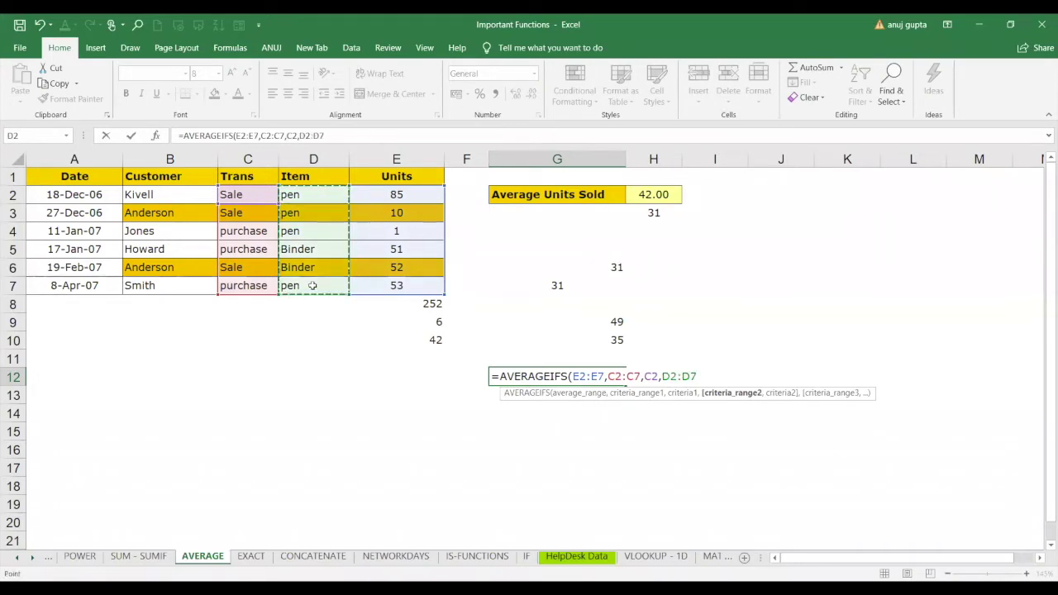
text(,)
click(314, 194)
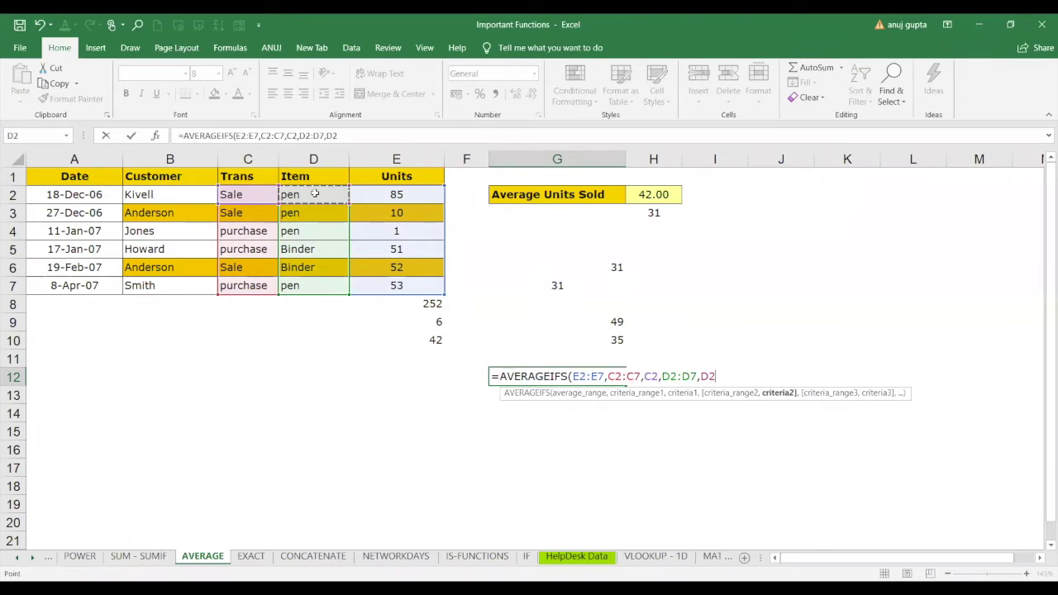
text())
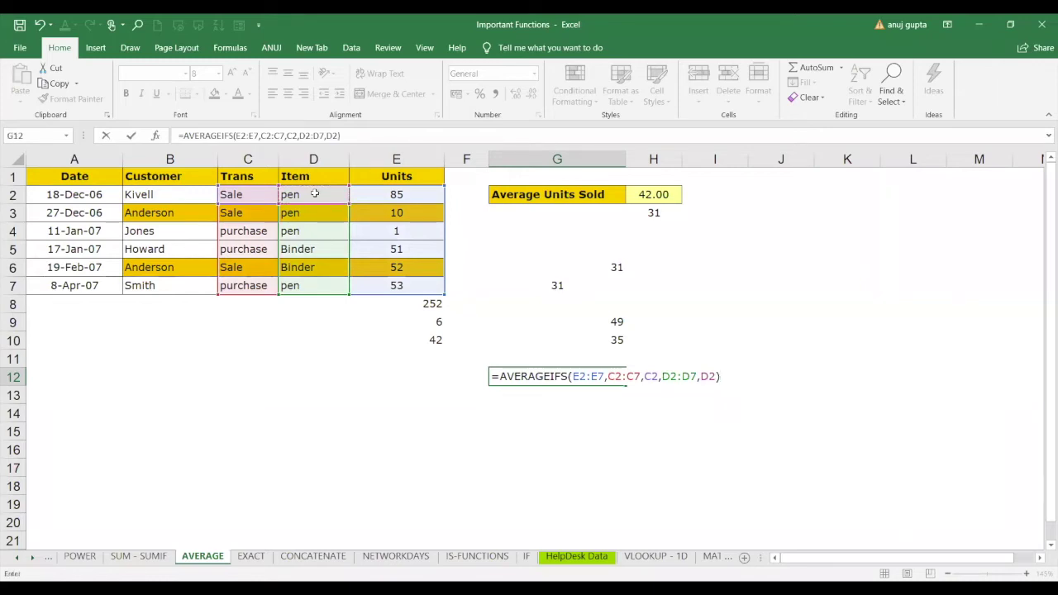
key(Return)
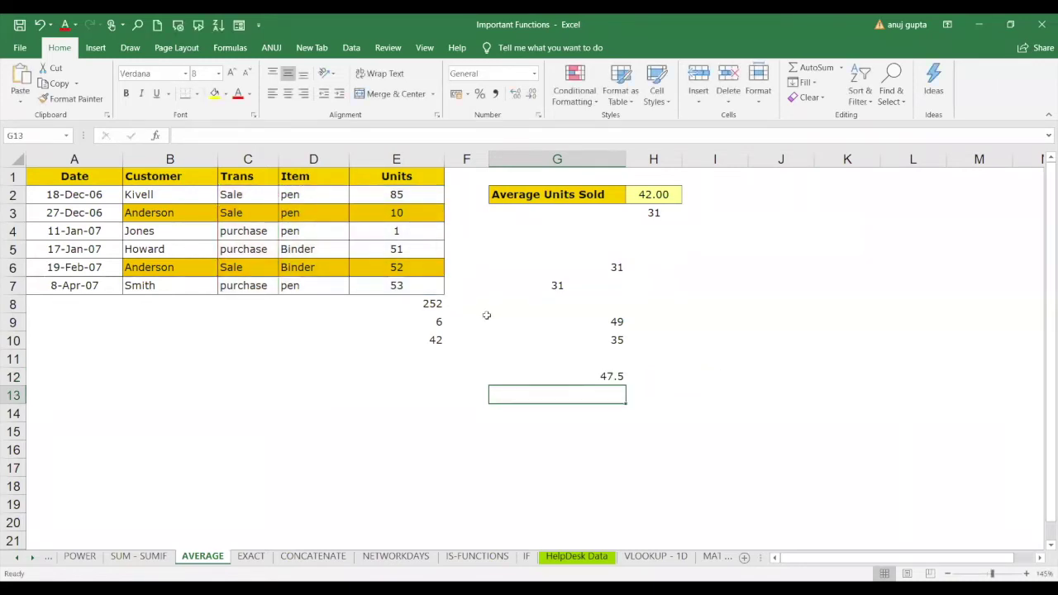
mouse_move(405, 191)
mouse_down()
mouse_move(401, 213)
mouse_move(400, 182)
mouse_move(400, 210)
mouse_up()
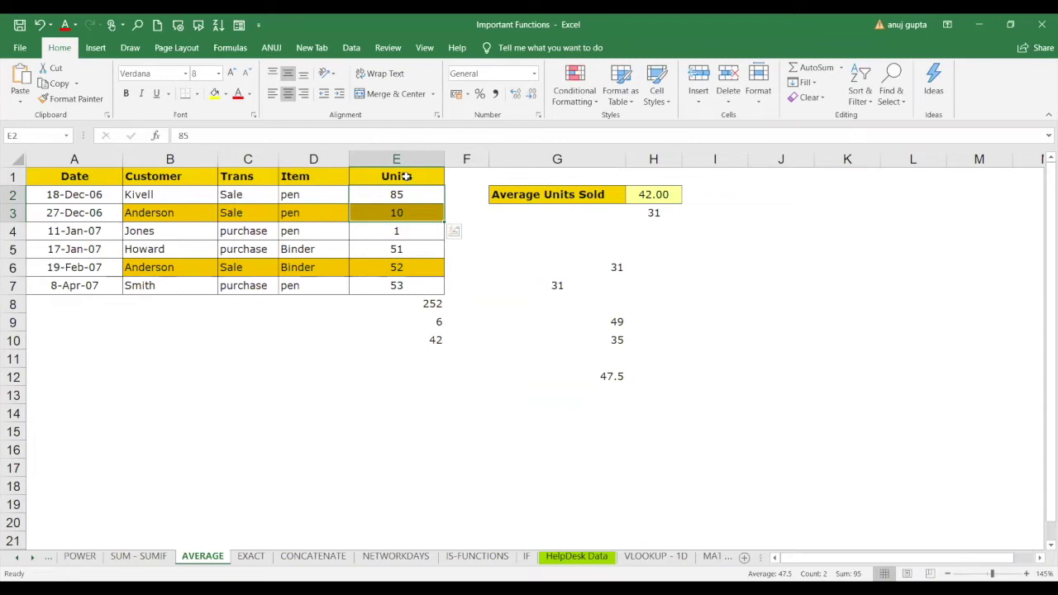
click(209, 425)
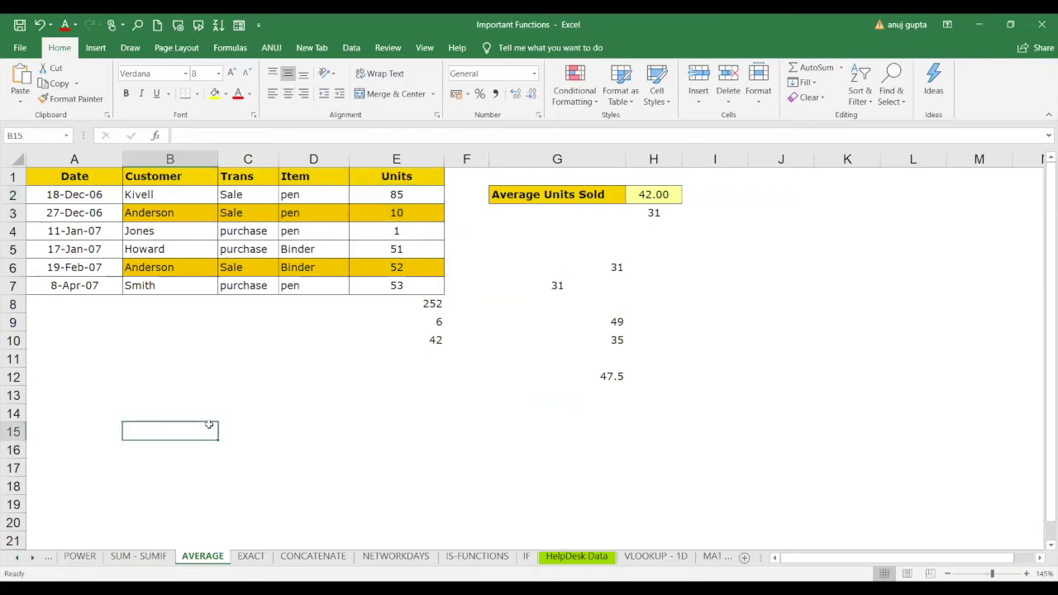
Leave an unfinished =avera entry in B15 and start typing =AVERAGEIFS( in G14.
text(=)
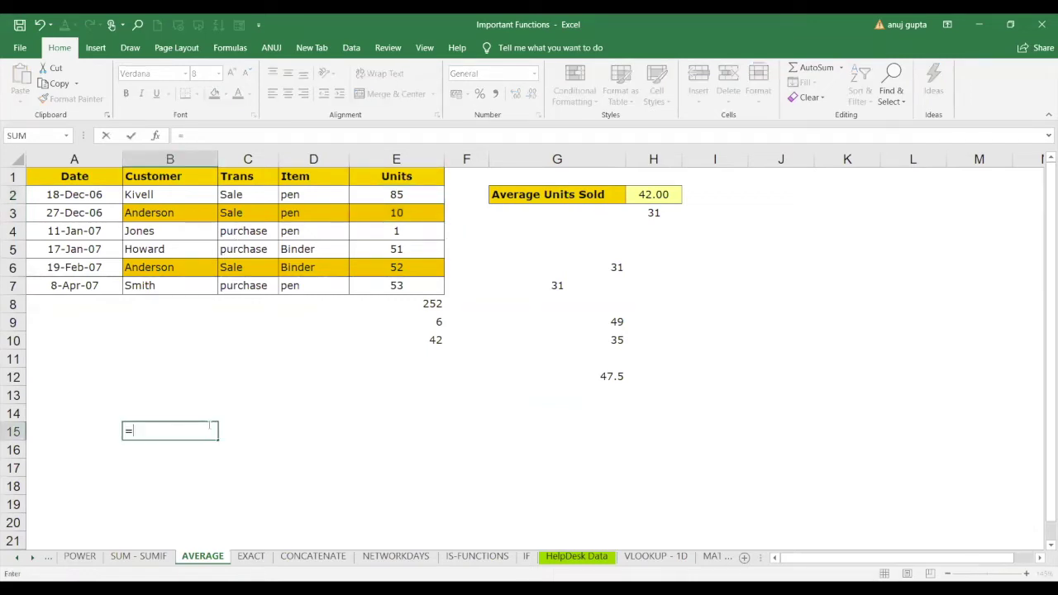
text(avera)
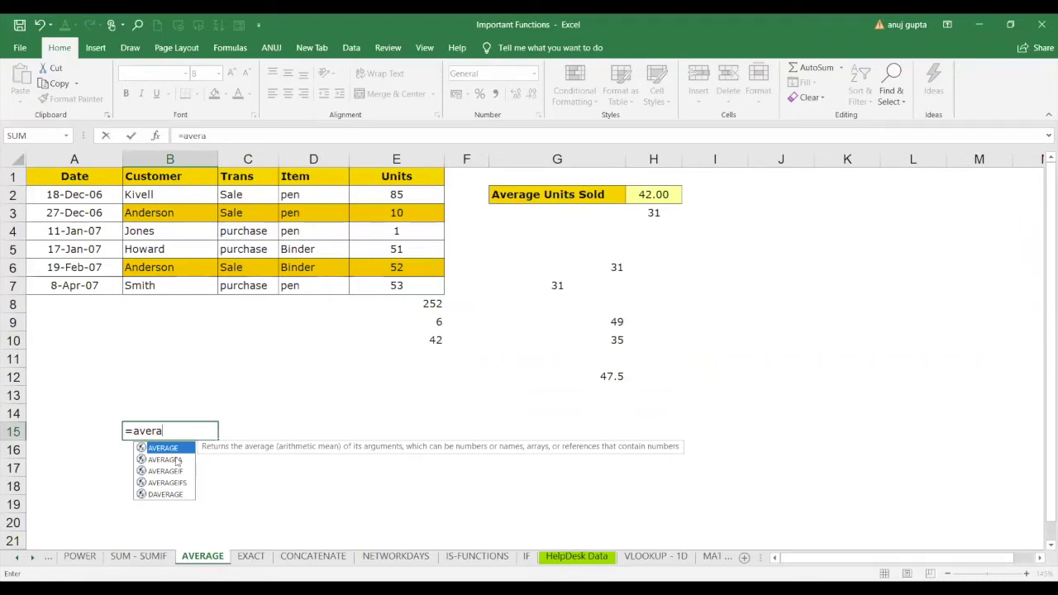
click(165, 460)
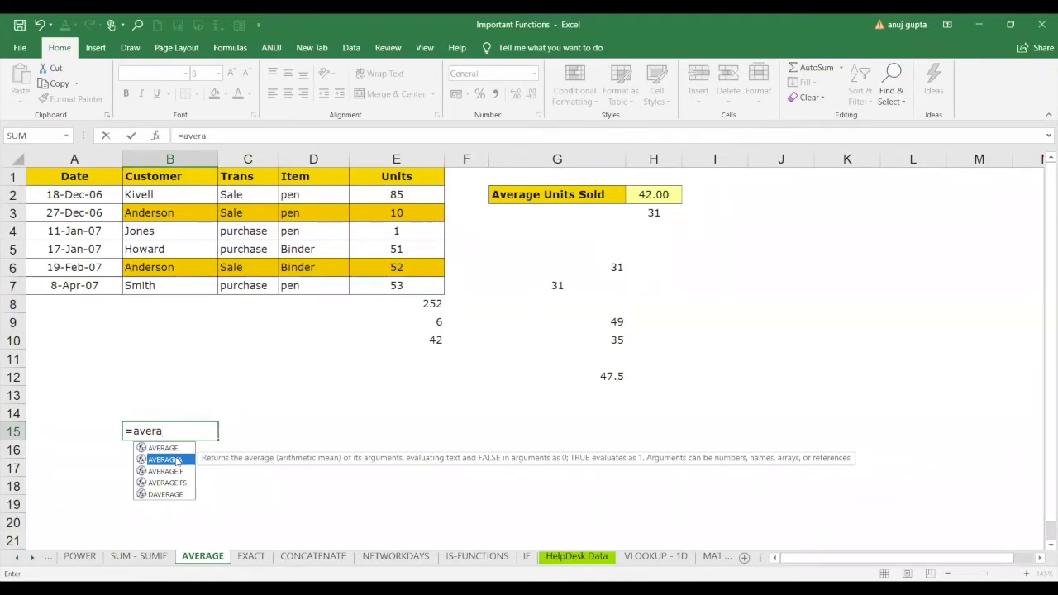
click(511, 407)
text(=)
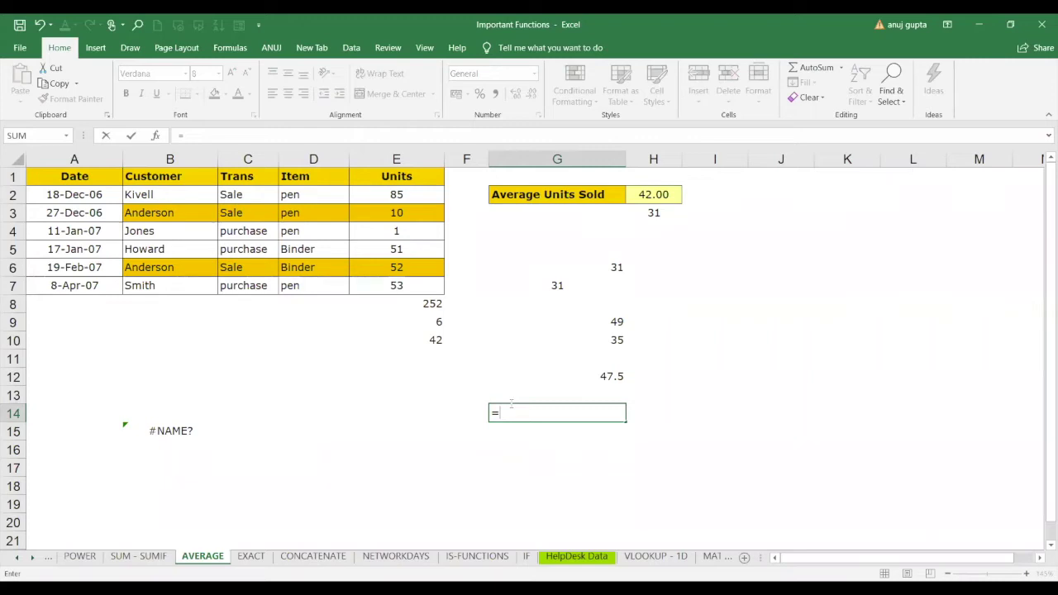
text(AVERAGEIFS()
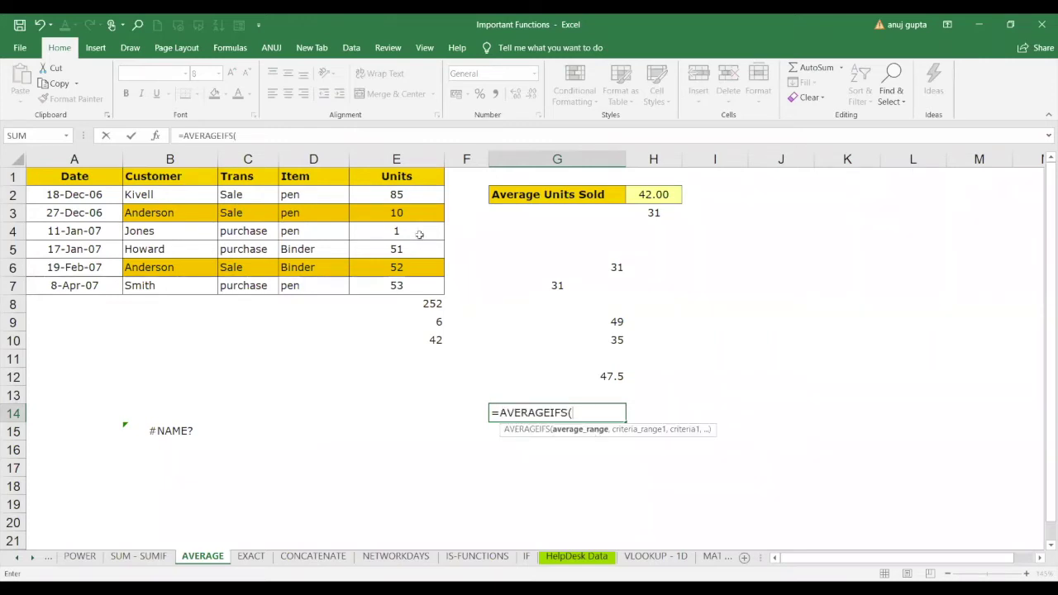
Enter =AVERAGEIFS(E2:E7,C2:C7,C2,D2:D7,D2) in G14 to average Sale/pen units, giving 47.5.
click(399, 195)
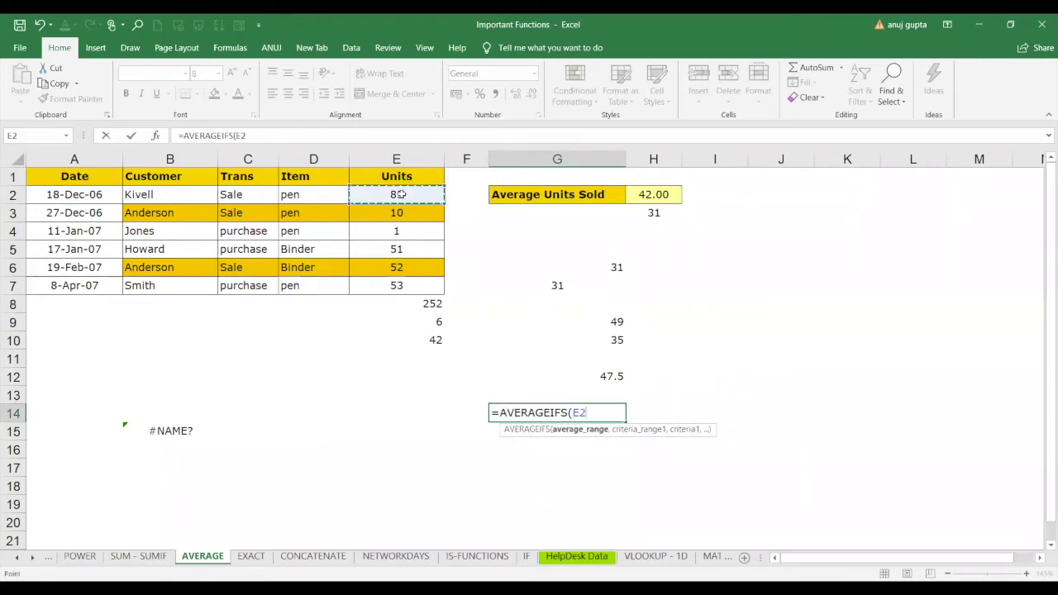
drag(400, 194, 403, 281)
text(,)
click(238, 192)
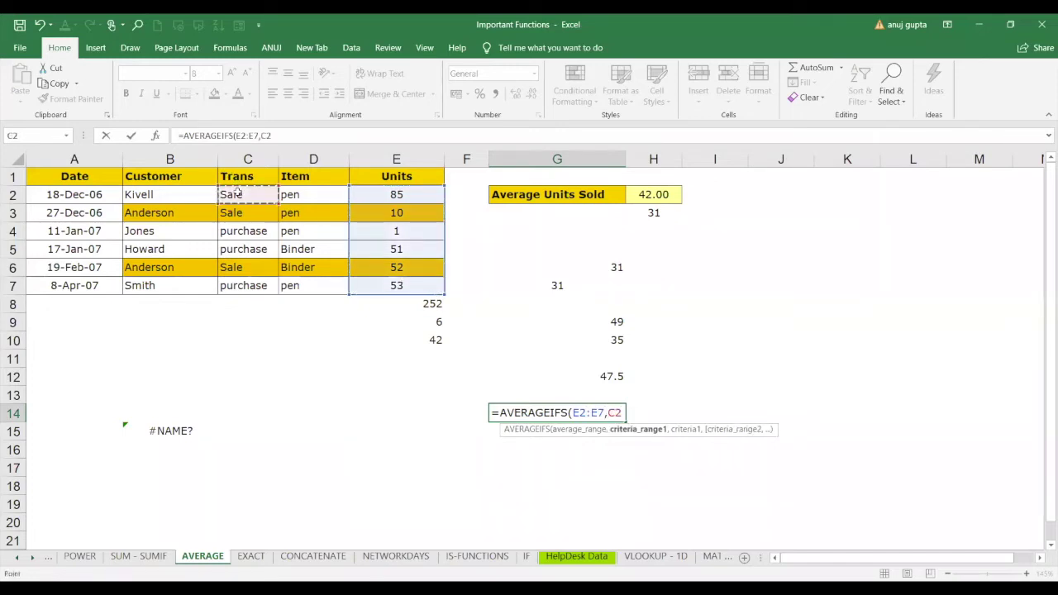
drag(237, 192, 245, 284)
text(,)
click(252, 192)
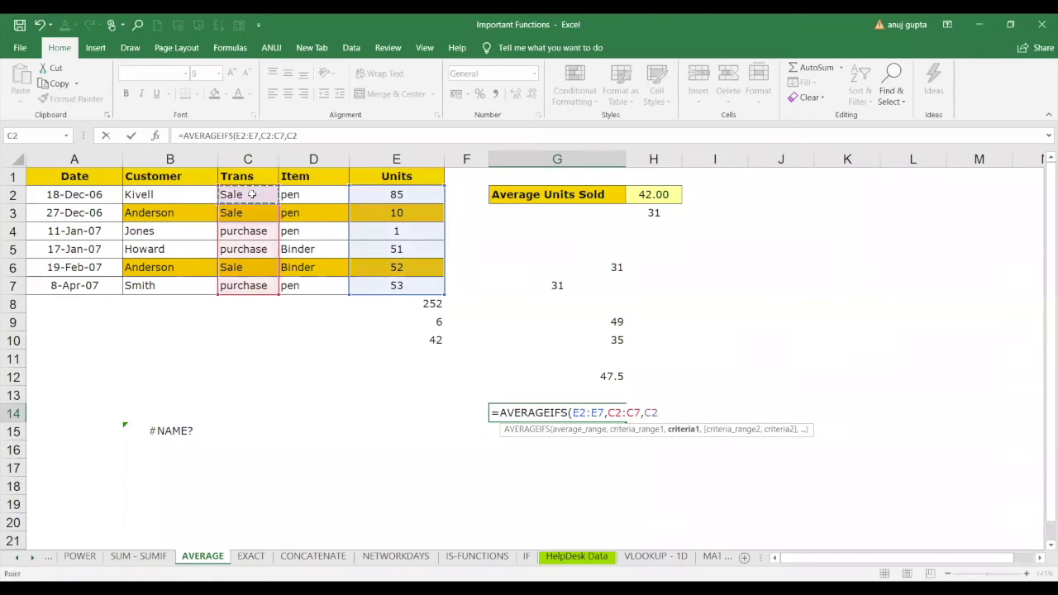
text(,)
click(303, 195)
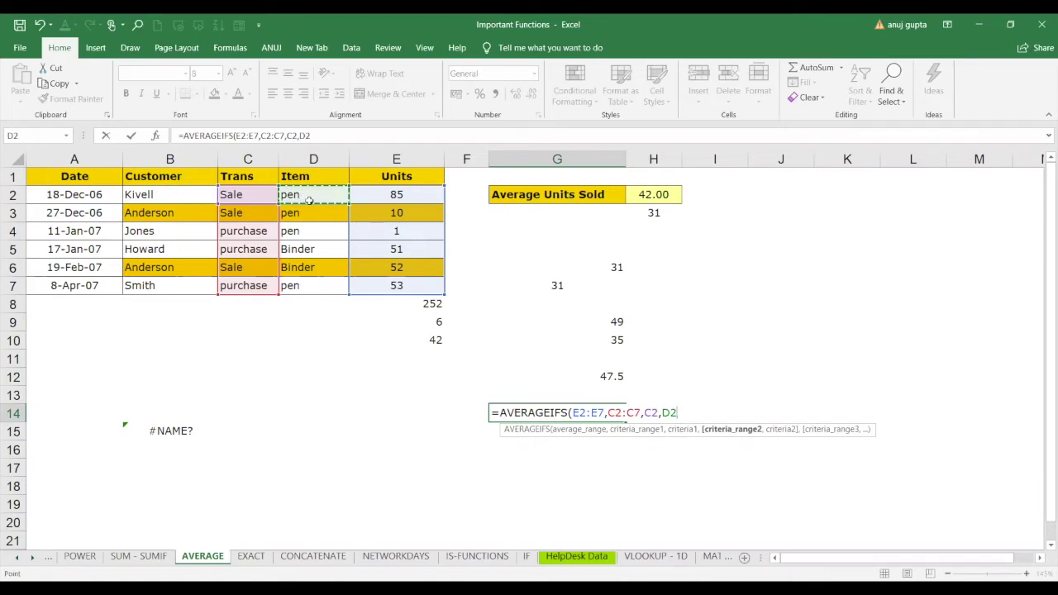
drag(304, 196, 308, 285)
text(,)
click(308, 199)
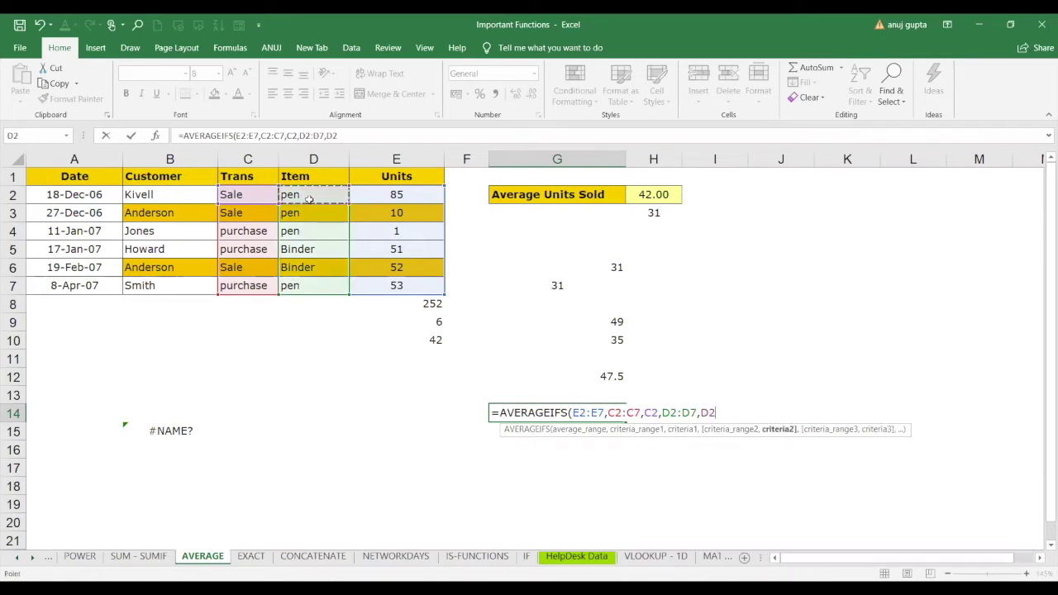
key(Return)
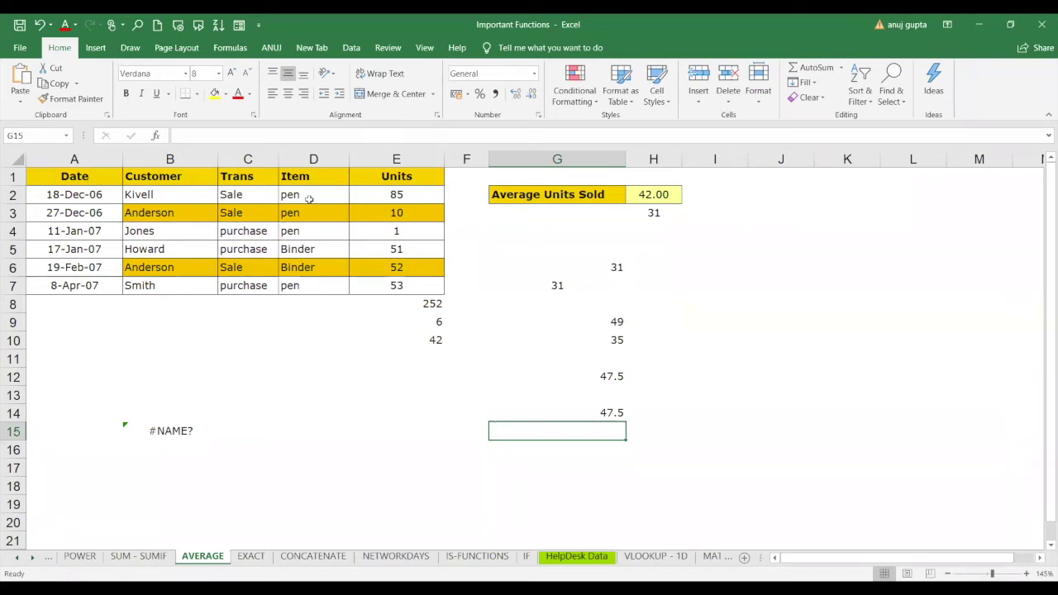
click(936, 588)
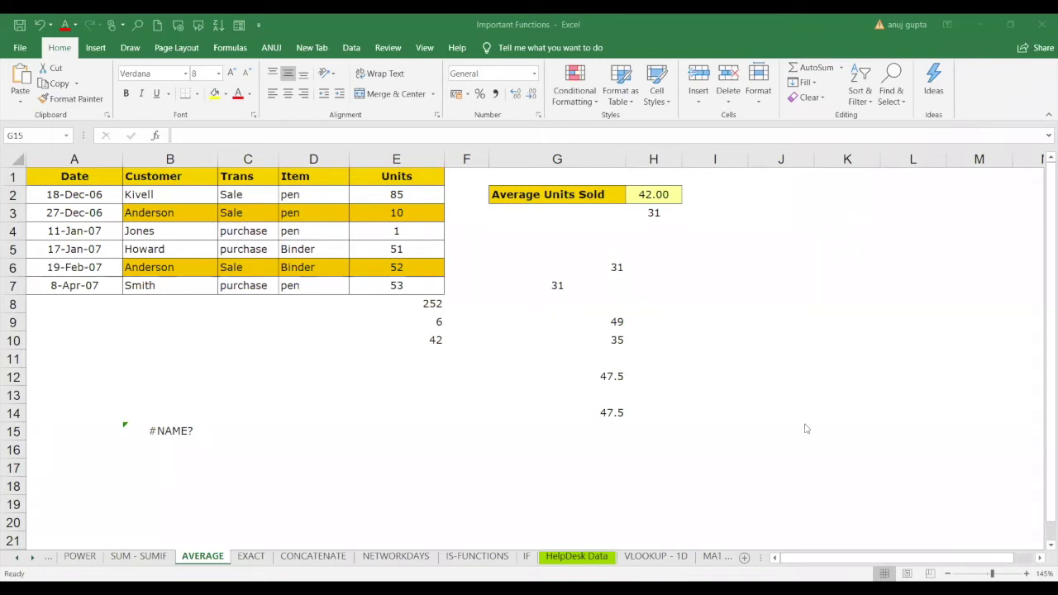
click(775, 450)
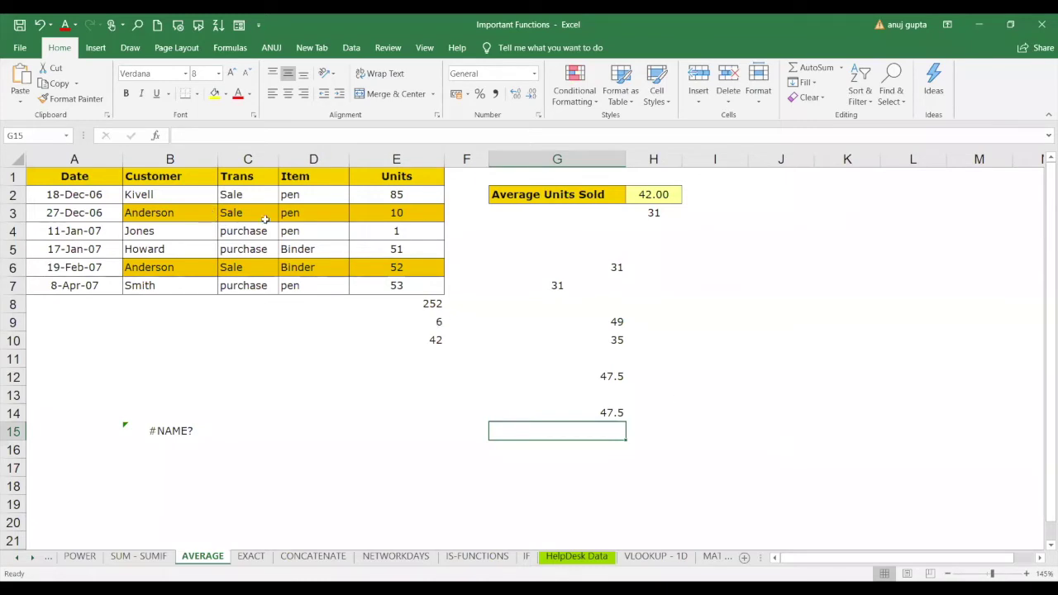
Change the customer in B5 to anderson.
click(158, 245)
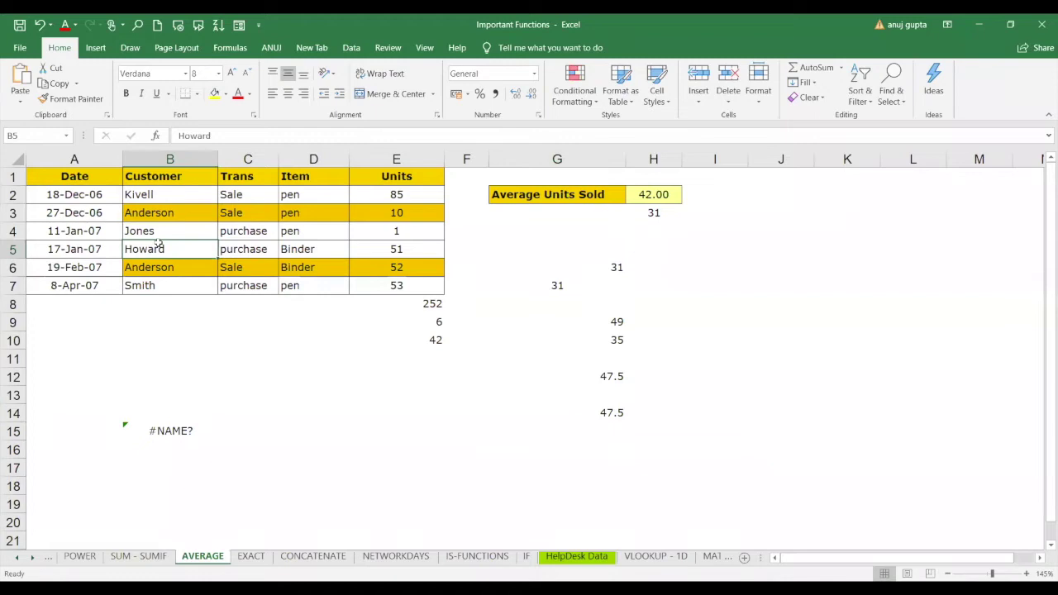
text(ans)
text(en)
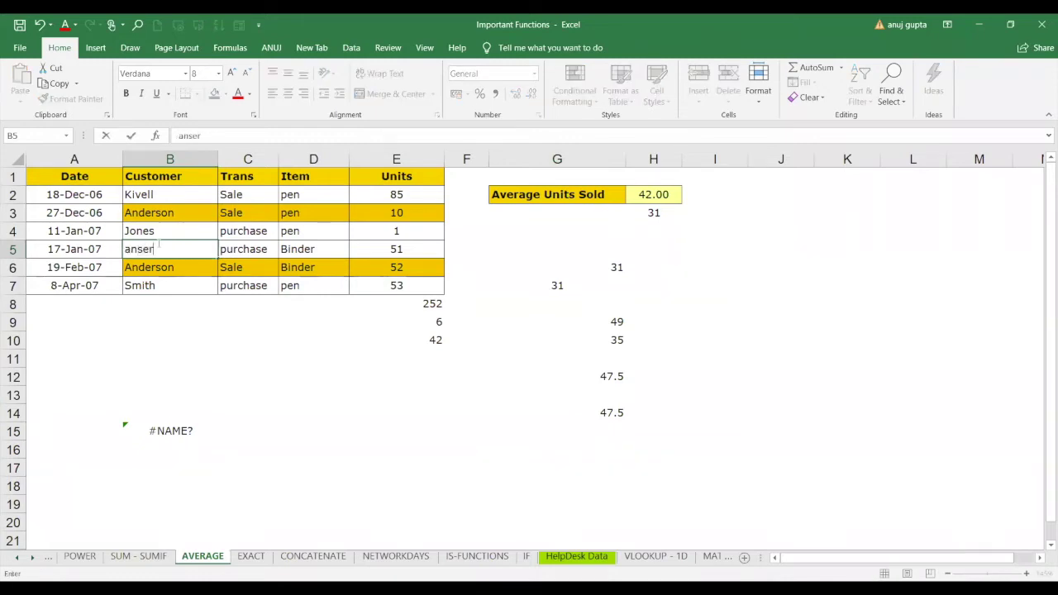
key(BackSpace)
key(BackSpace)
key(BackSpace)
text(derson)
click(248, 267)
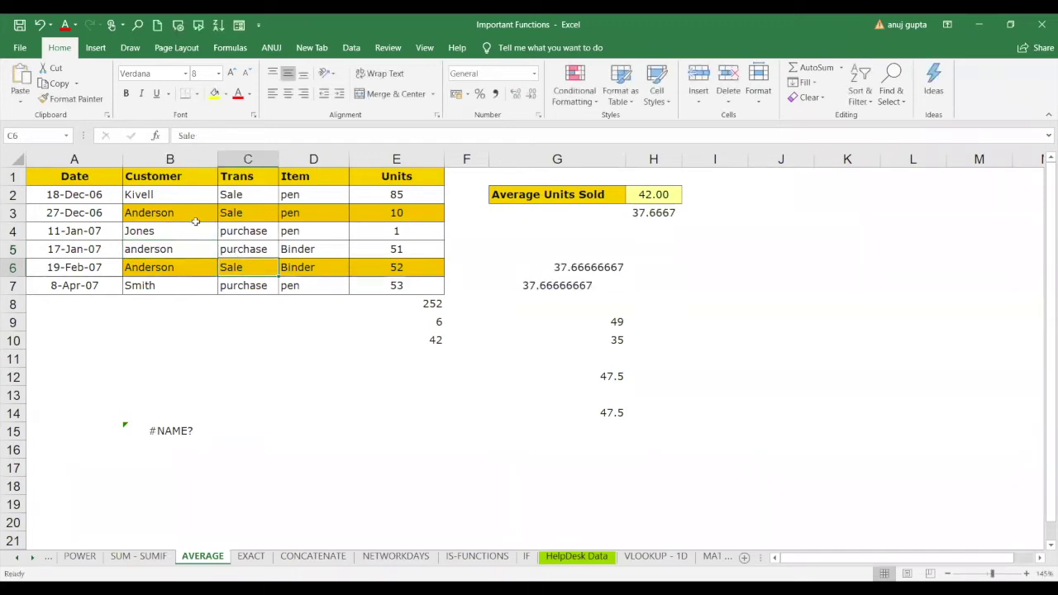
Change the item in D6 to pen.
drag(180, 214, 290, 211)
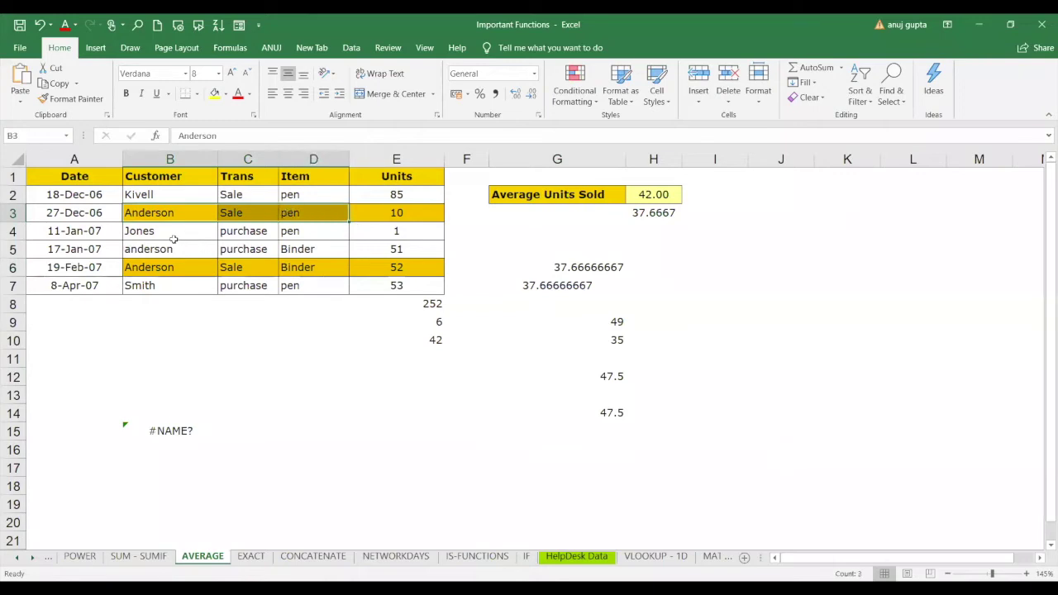
click(308, 270)
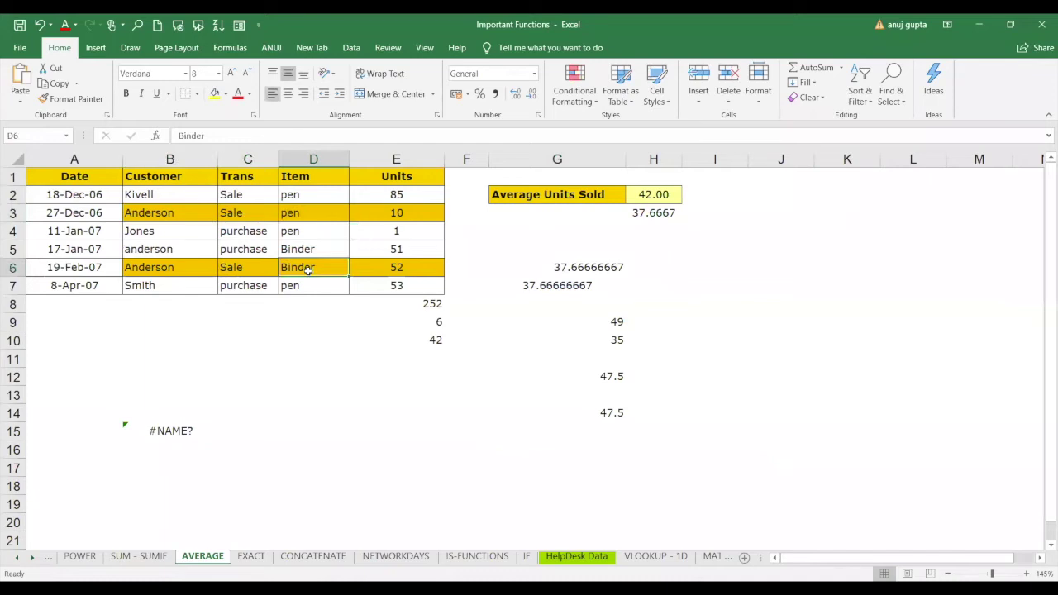
text(pen)
key(Return)
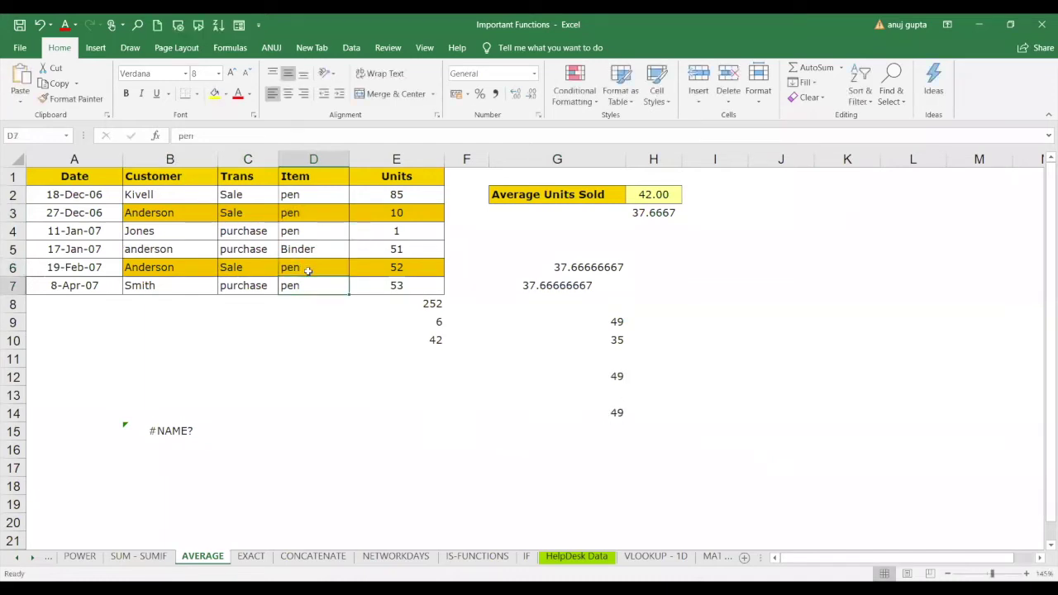
click(413, 519)
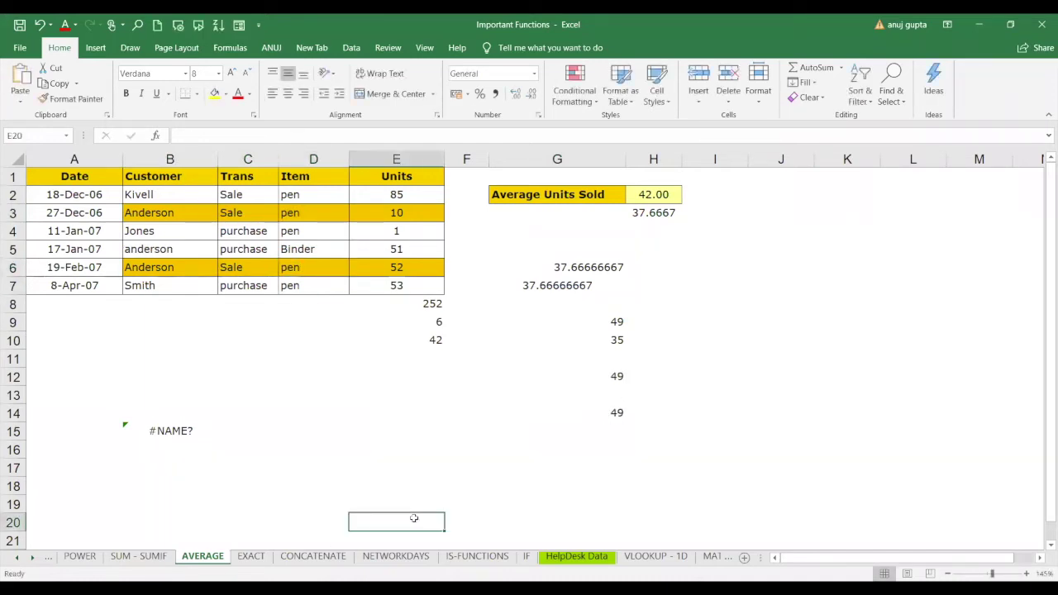
Start an AVERAGEIFS formula in E20 averaging E2:E7 with Customer criterion B3.
text(=)
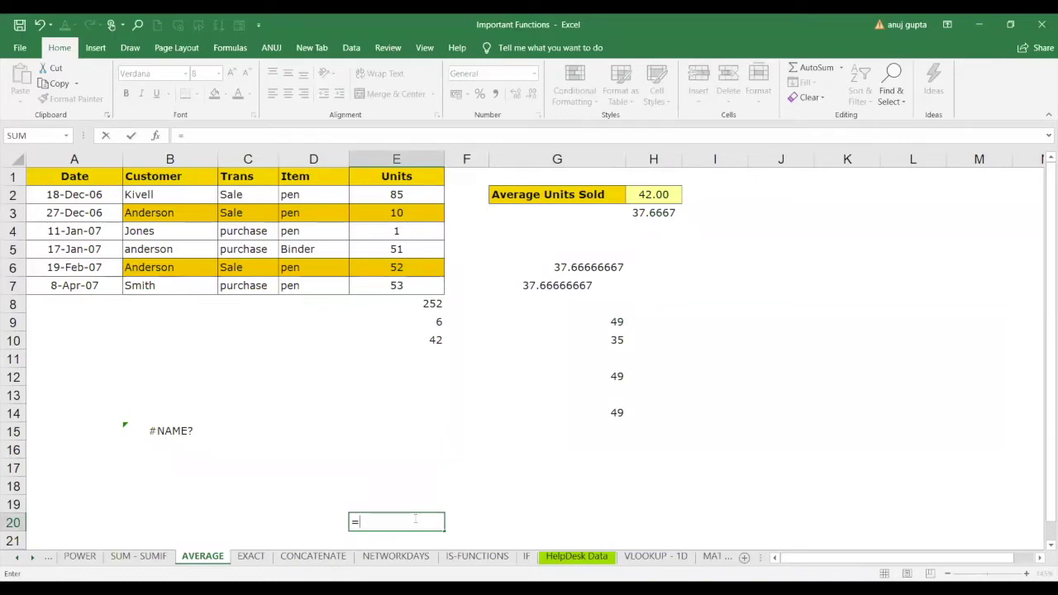
text(average)
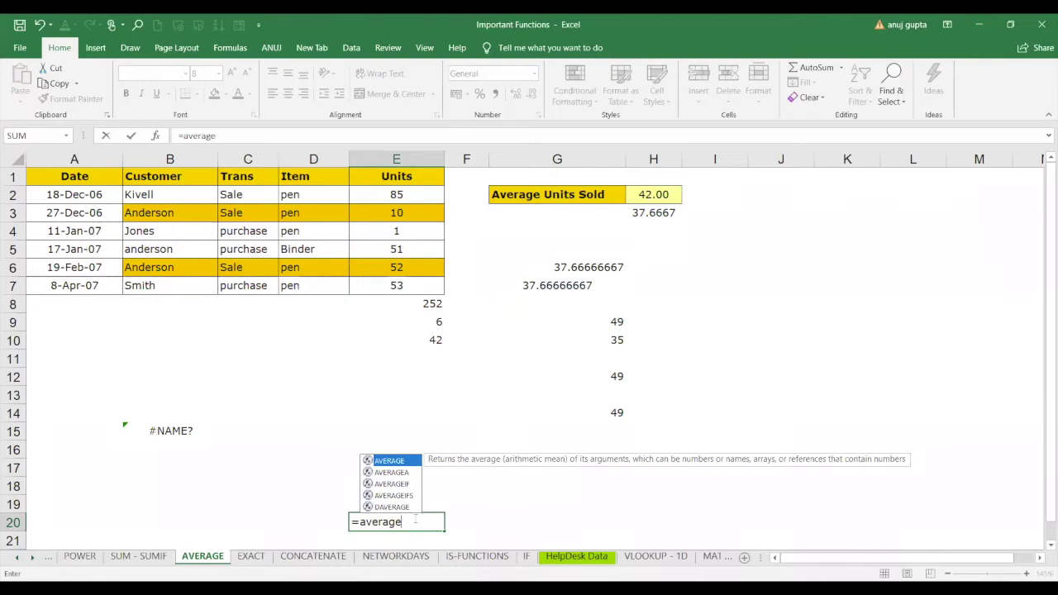
double_click(394, 496)
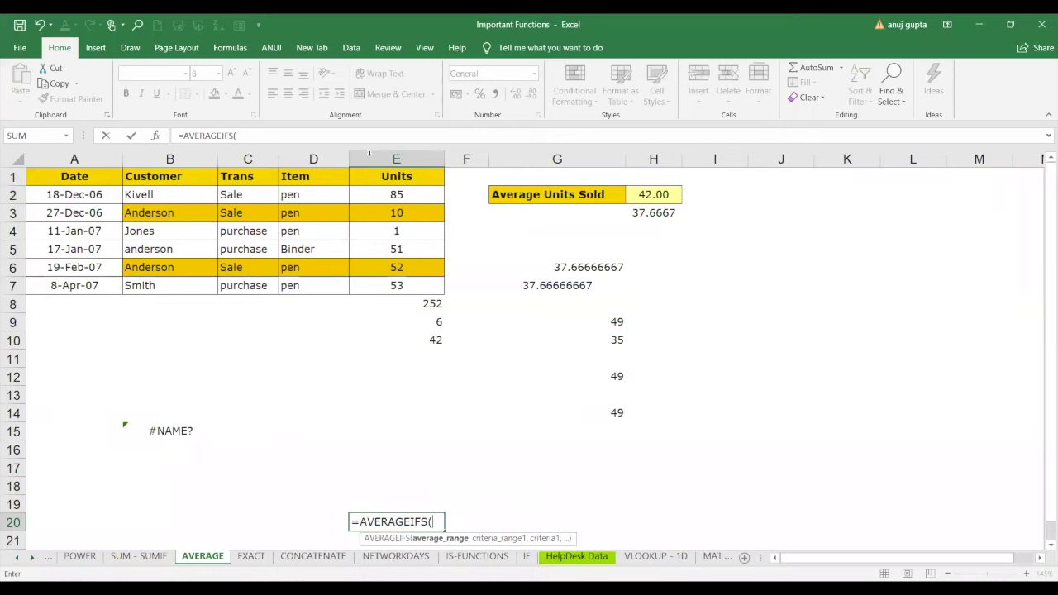
drag(409, 194, 409, 285)
text(,)
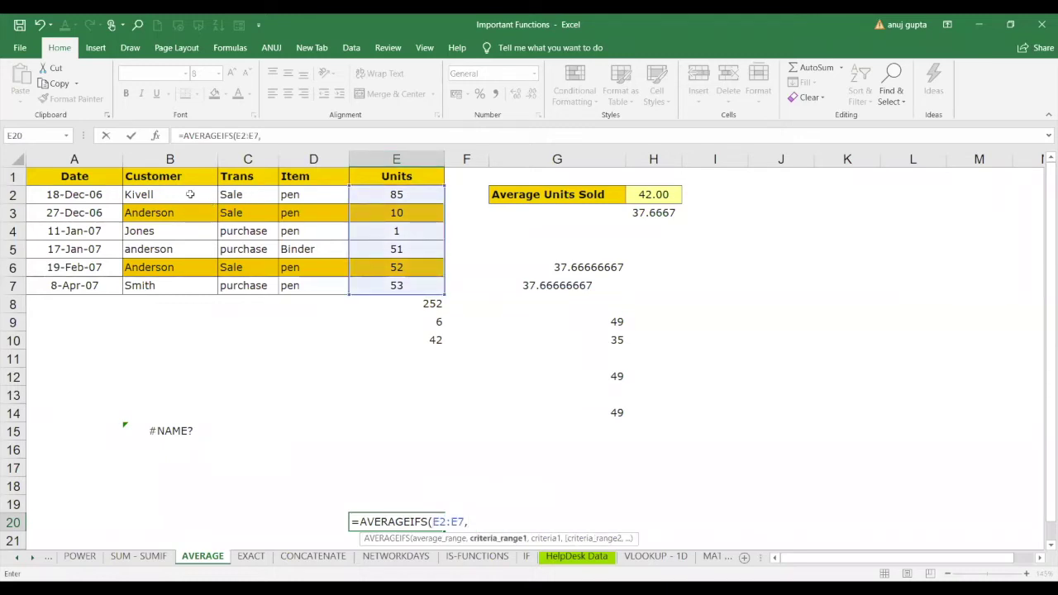
drag(191, 194, 190, 267)
text(,)
click(196, 214)
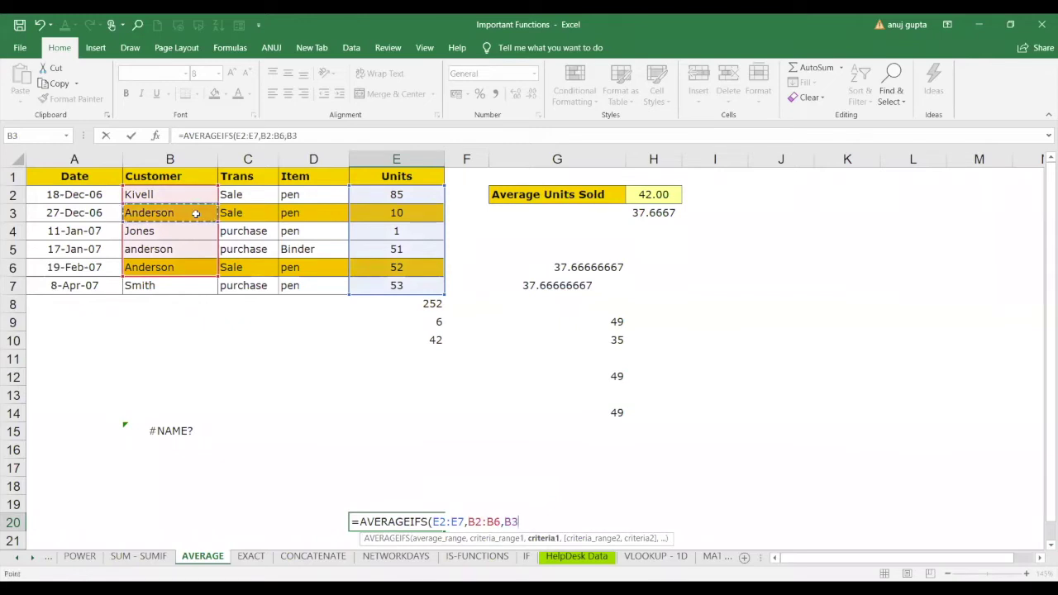
text(,)
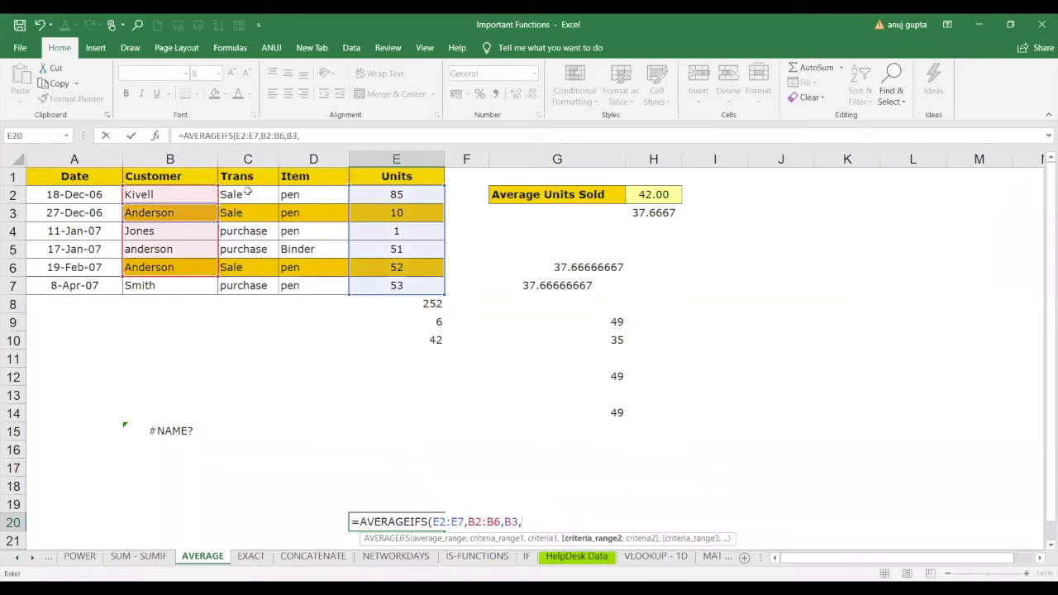
Add Trans criterion C2:C7 = C3 and Item criterion D2:D7 = D6, then enter it.
drag(247, 192, 250, 297)
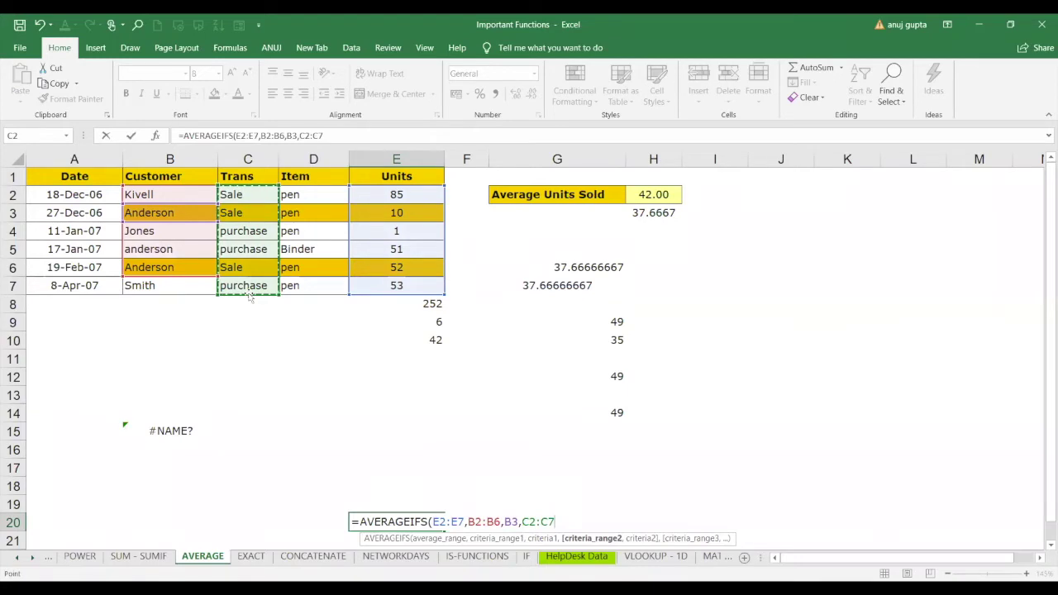
text(,)
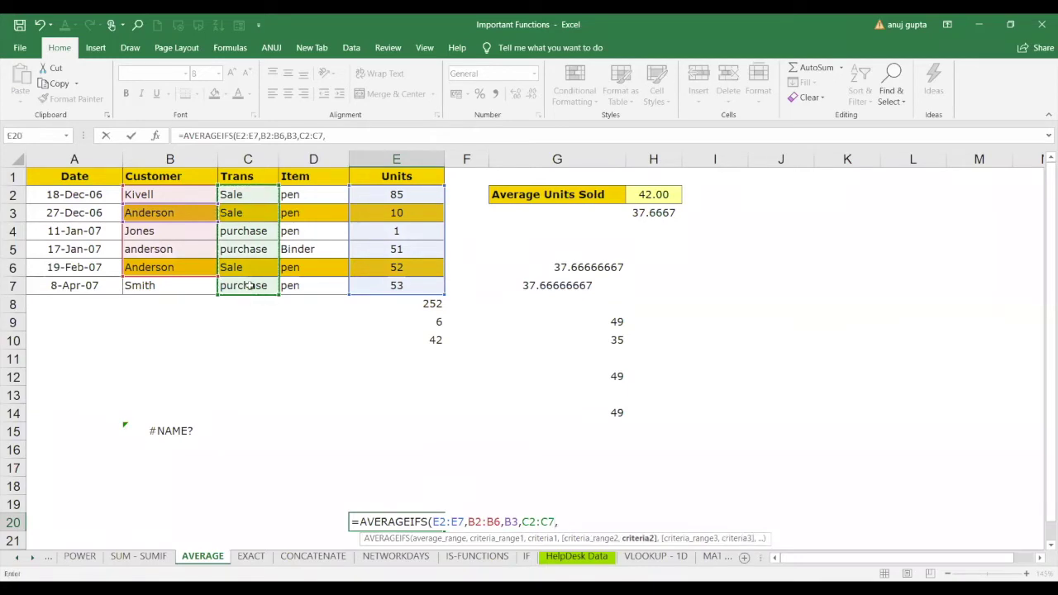
click(253, 212)
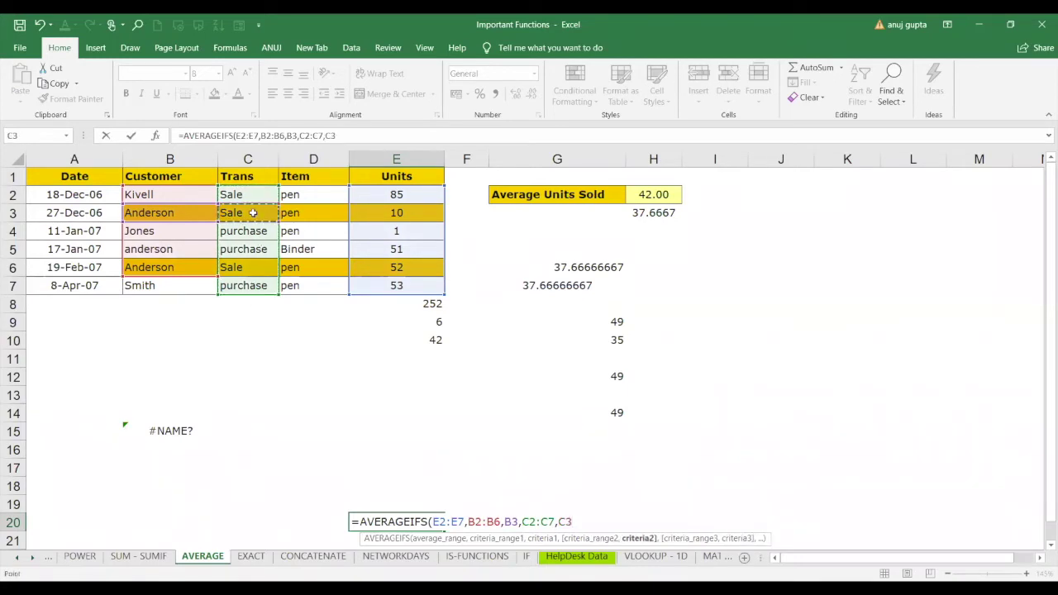
text(,)
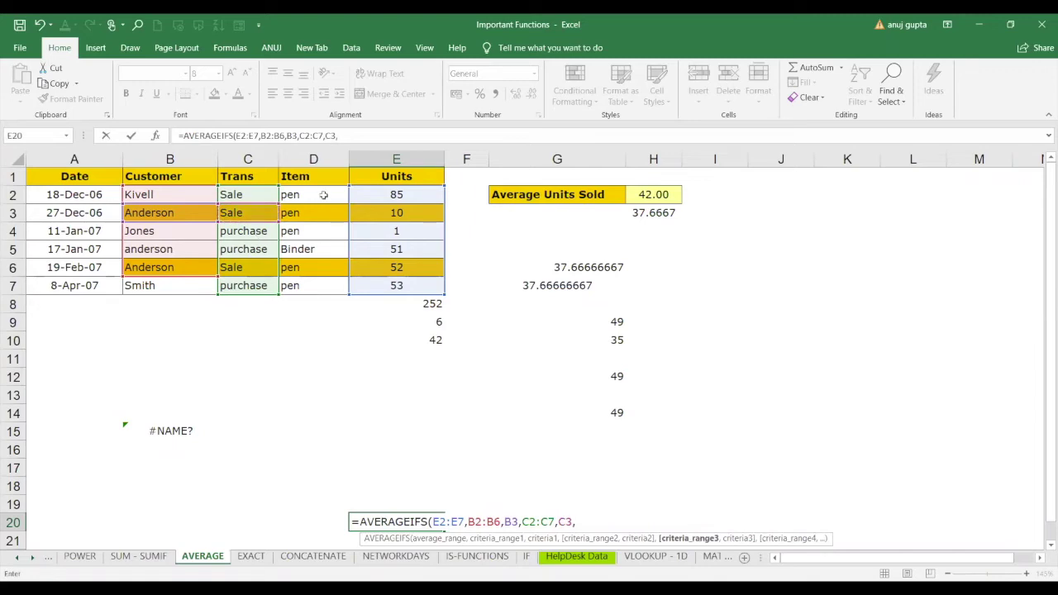
drag(324, 194, 324, 285)
text(,)
click(328, 270)
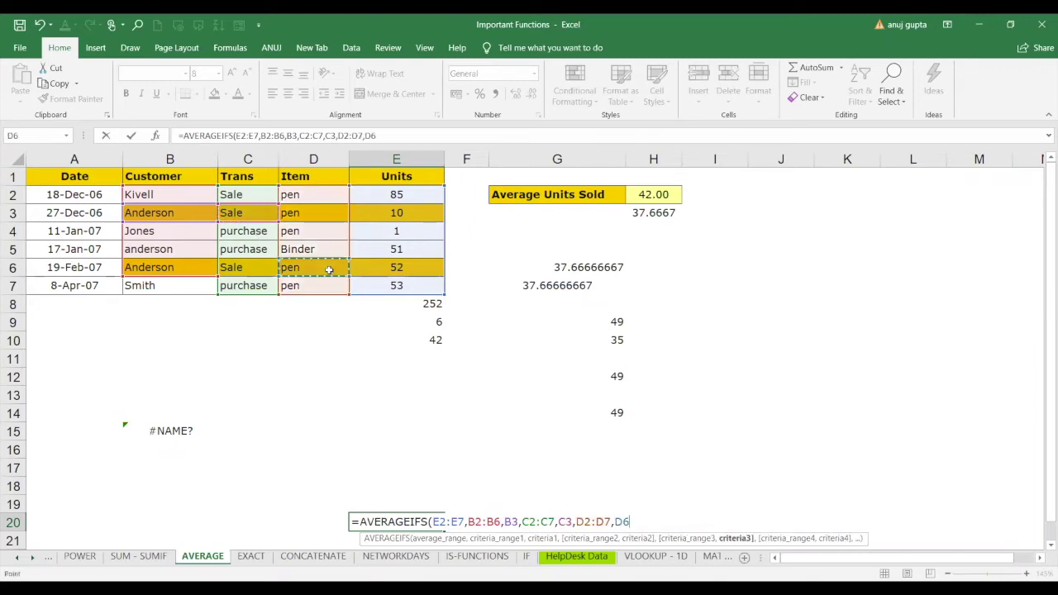
key(Return)
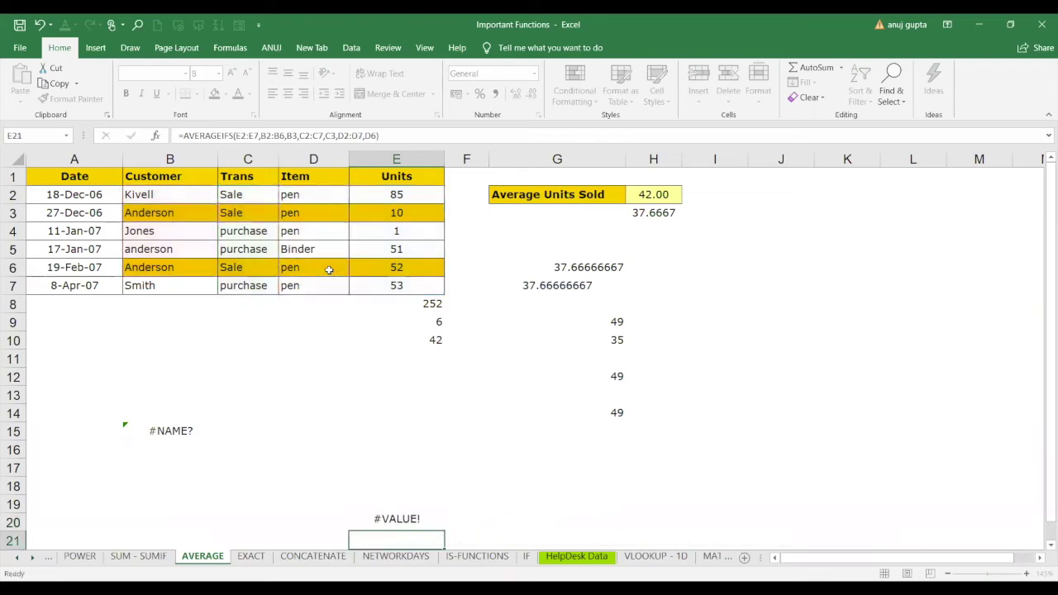
Fix the customer range from B2:B6 to B2:B7 so E20 returns 31.
click(383, 523)
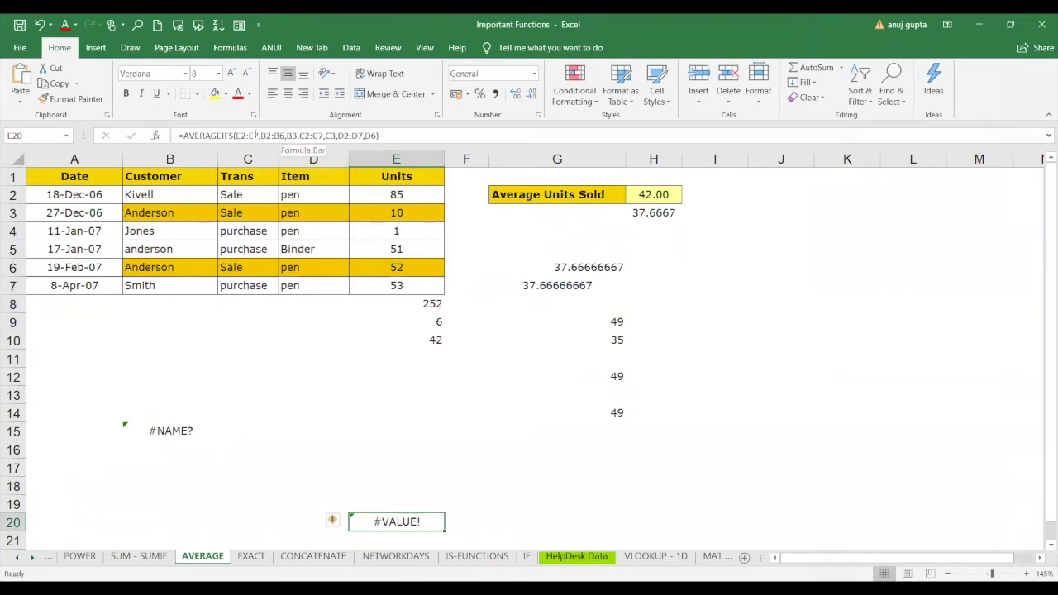
key(F2)
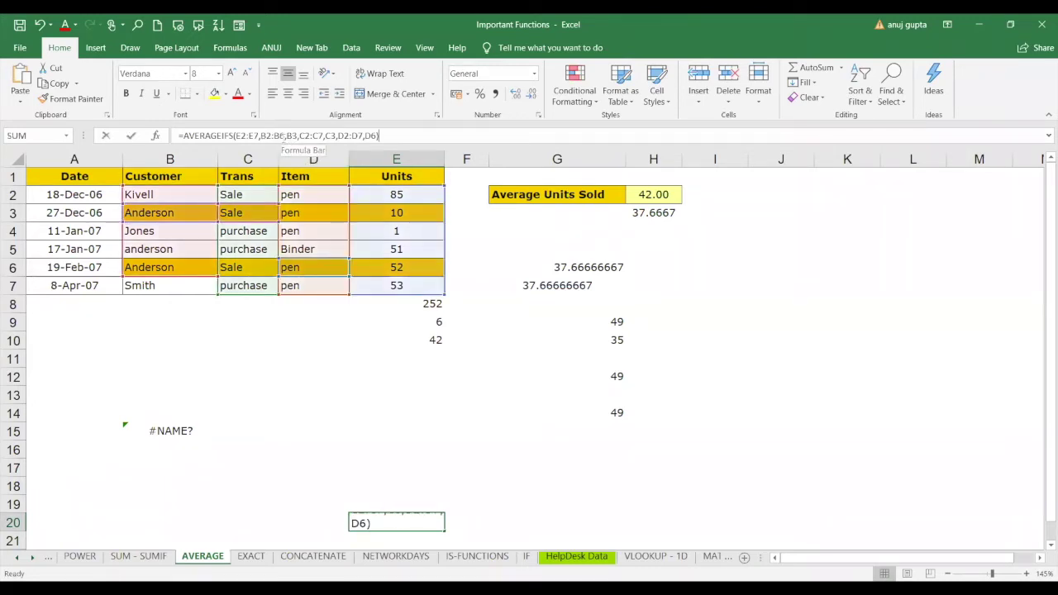
click(284, 135)
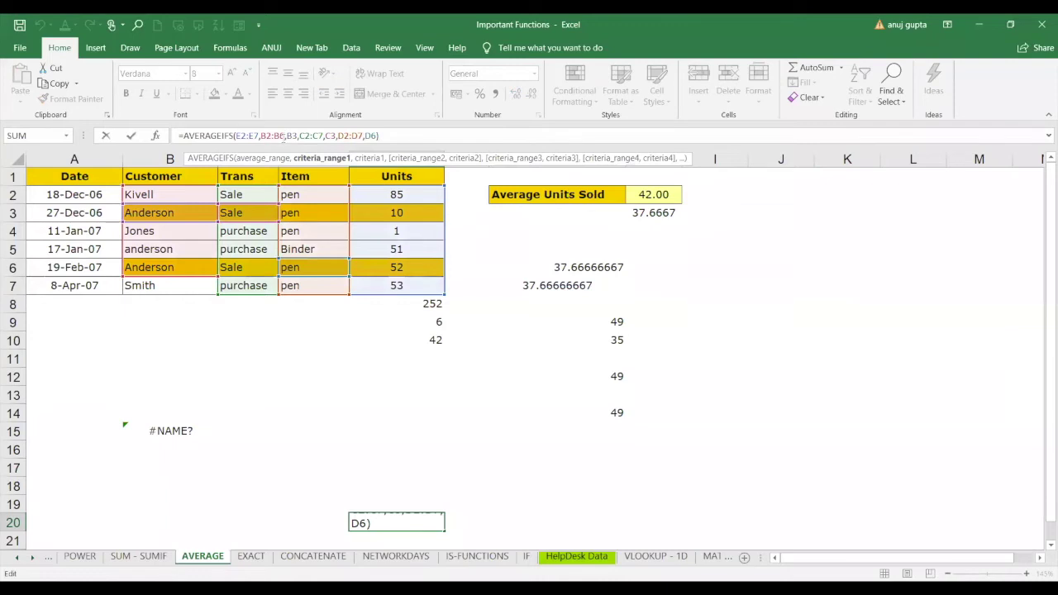
key(BackSpace)
key(BackSpace)
key(BackSpace)
key(BackSpace)
key(BackSpace)
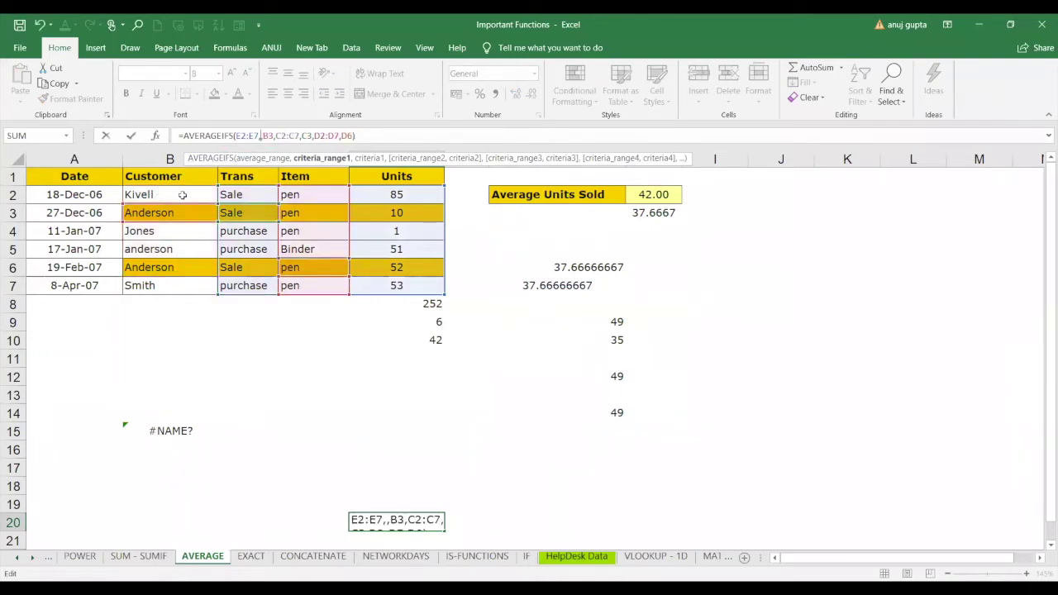
drag(182, 194, 171, 284)
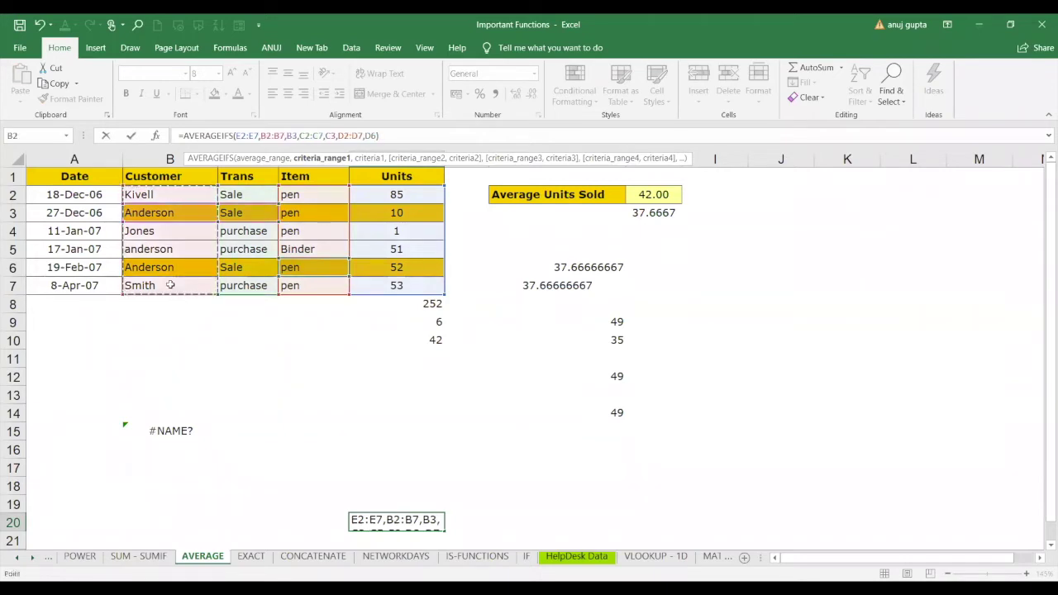
click(427, 133)
key(Return)
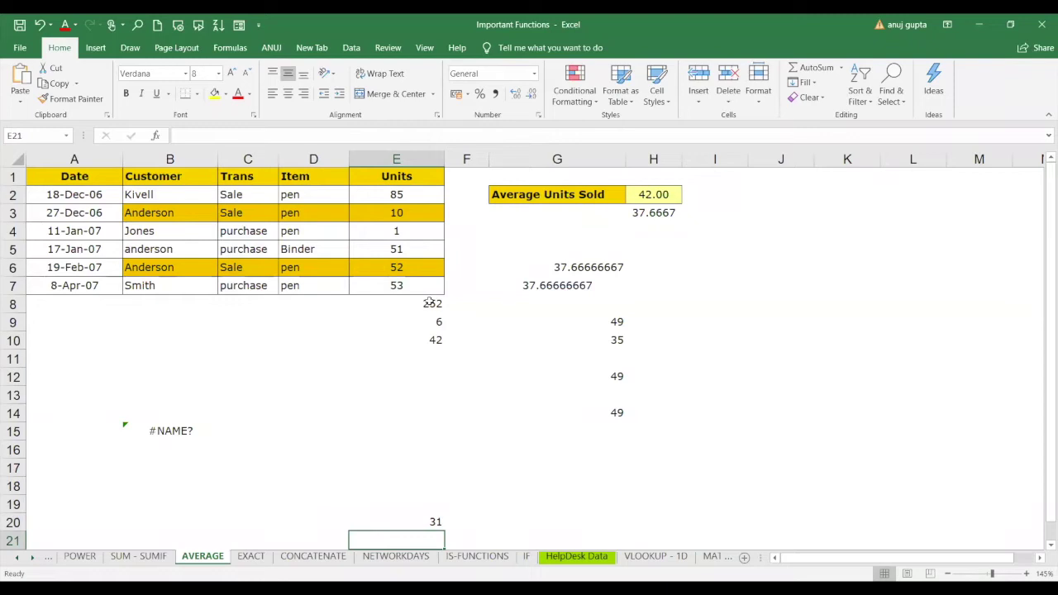
Switch to the EXACT sheet and inspect the Equals formula in C2 and Exact formula in D2.
click(252, 556)
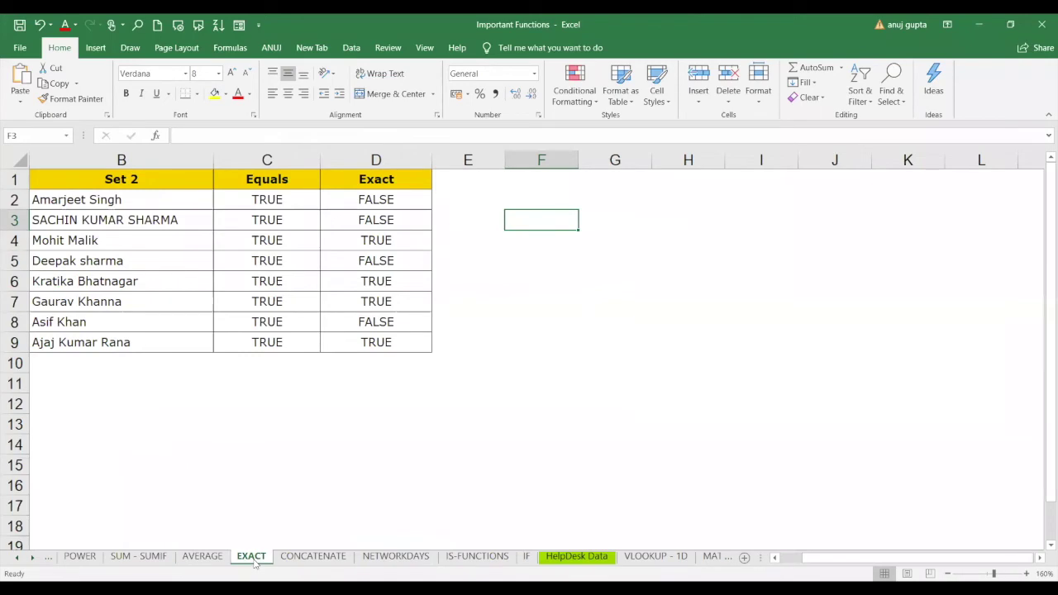
click(281, 203)
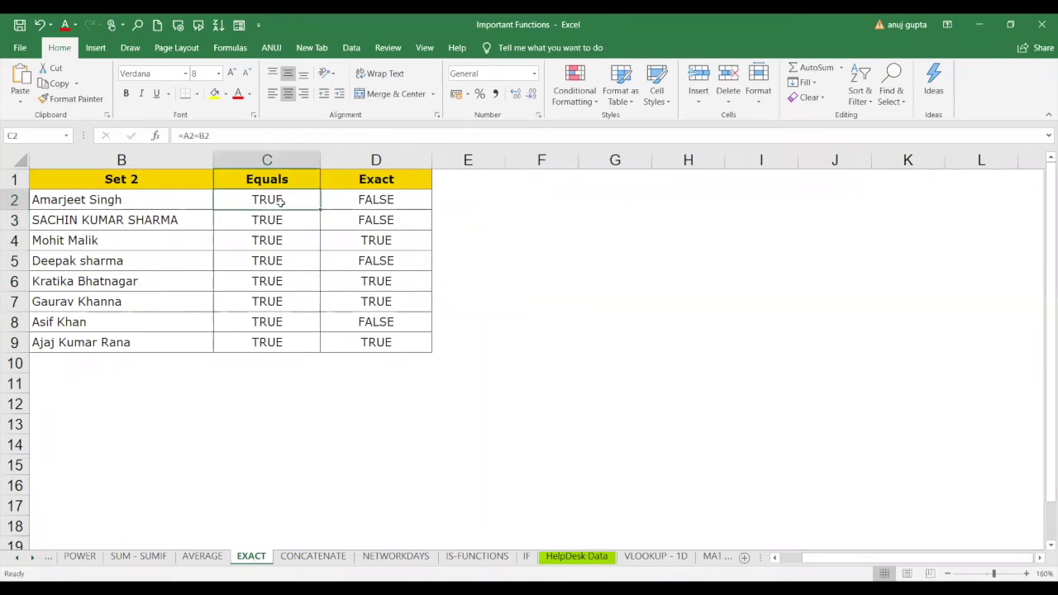
key(Right)
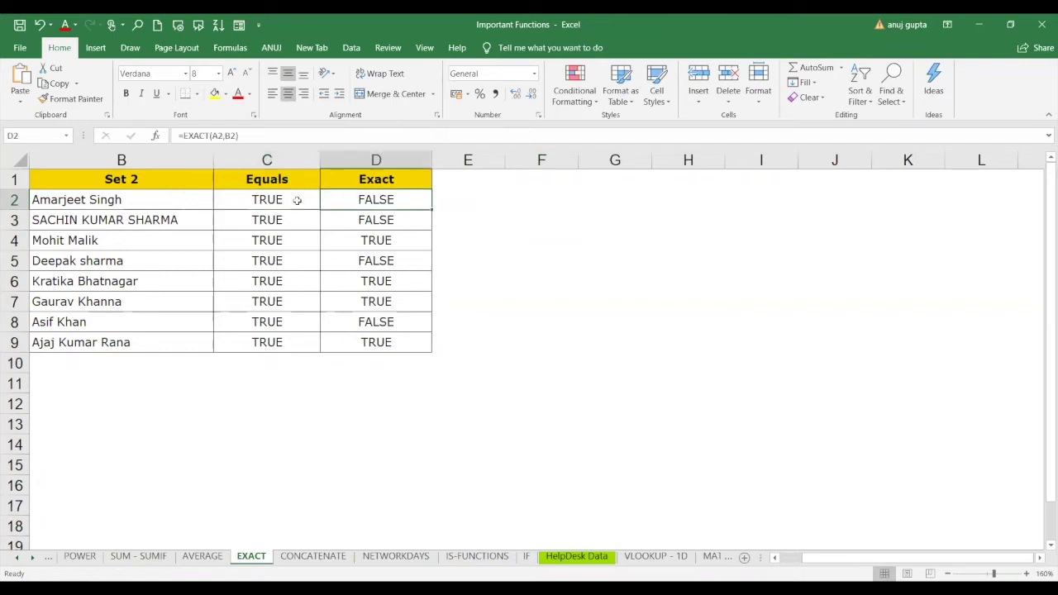
key(Left)
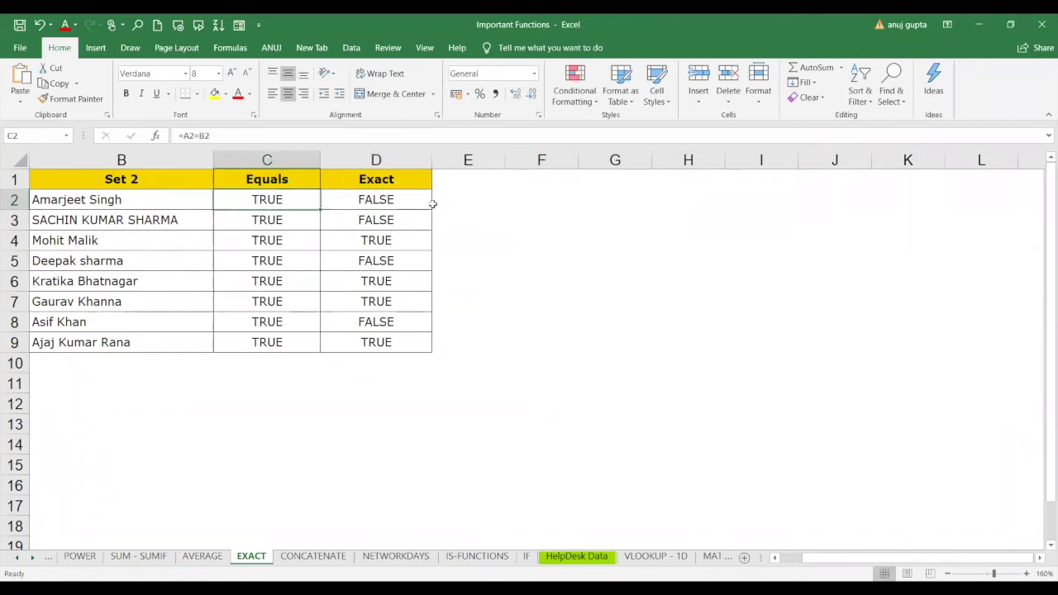
Compare each Set 1 name with its Set 2 counterpart in rows 2 to 5.
click(160, 199)
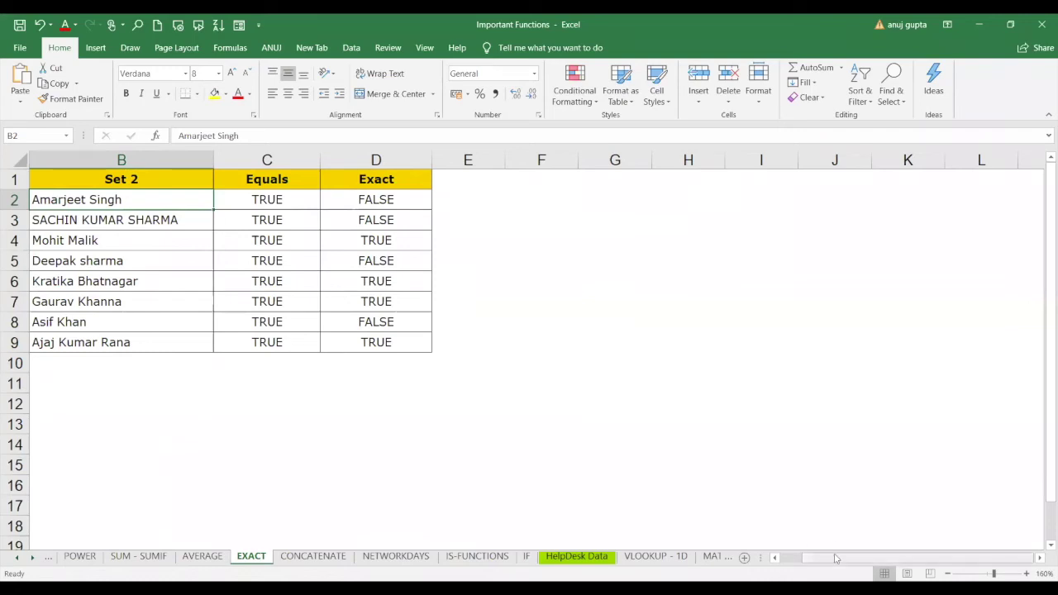
scroll(245, 286, left, 1)
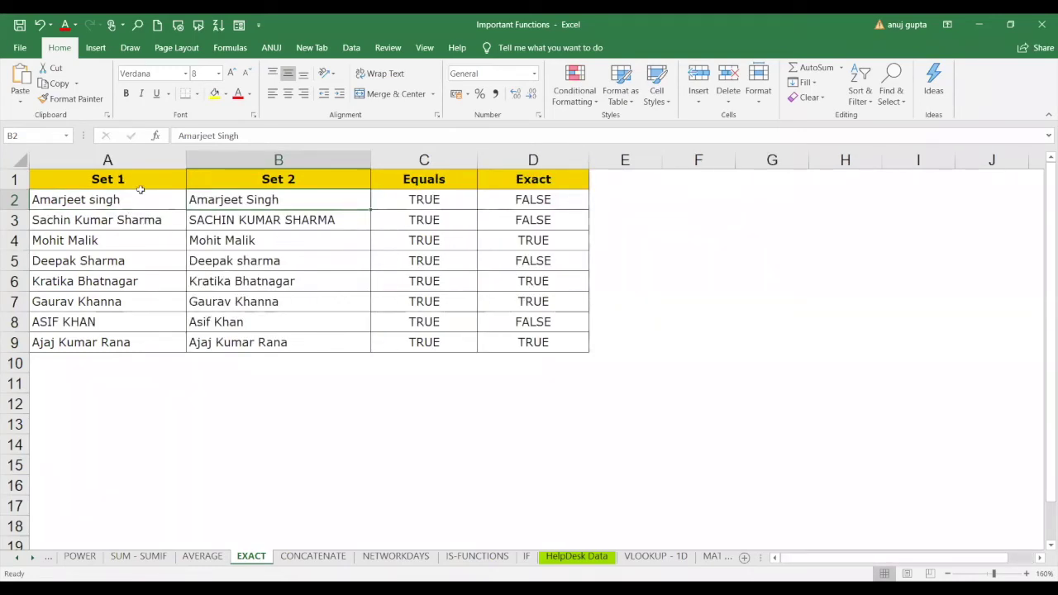
click(128, 191)
click(225, 201)
click(145, 221)
click(211, 219)
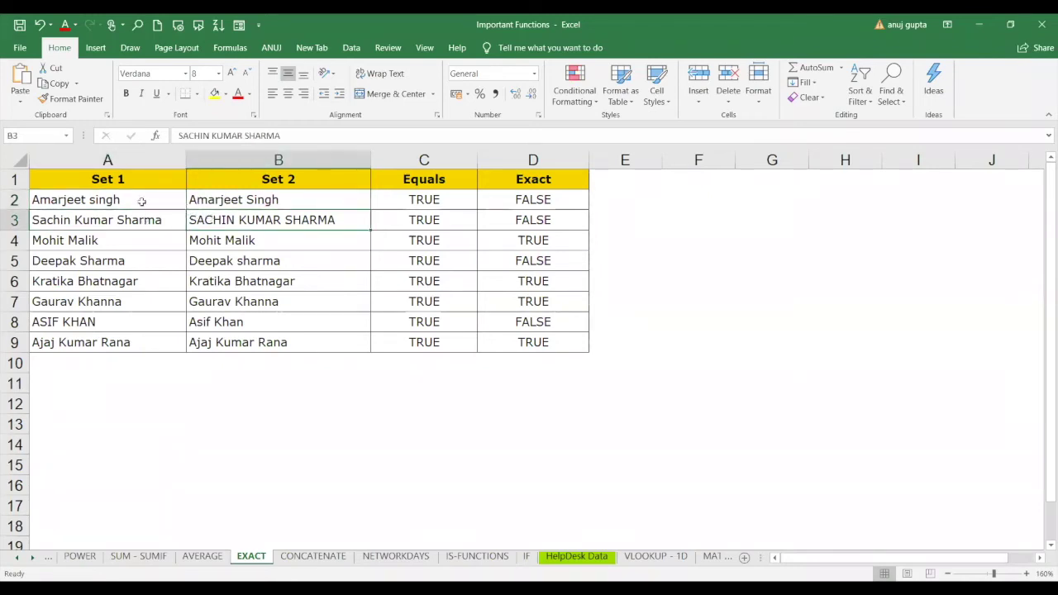
click(142, 202)
click(211, 205)
click(122, 212)
click(196, 220)
click(142, 241)
click(209, 248)
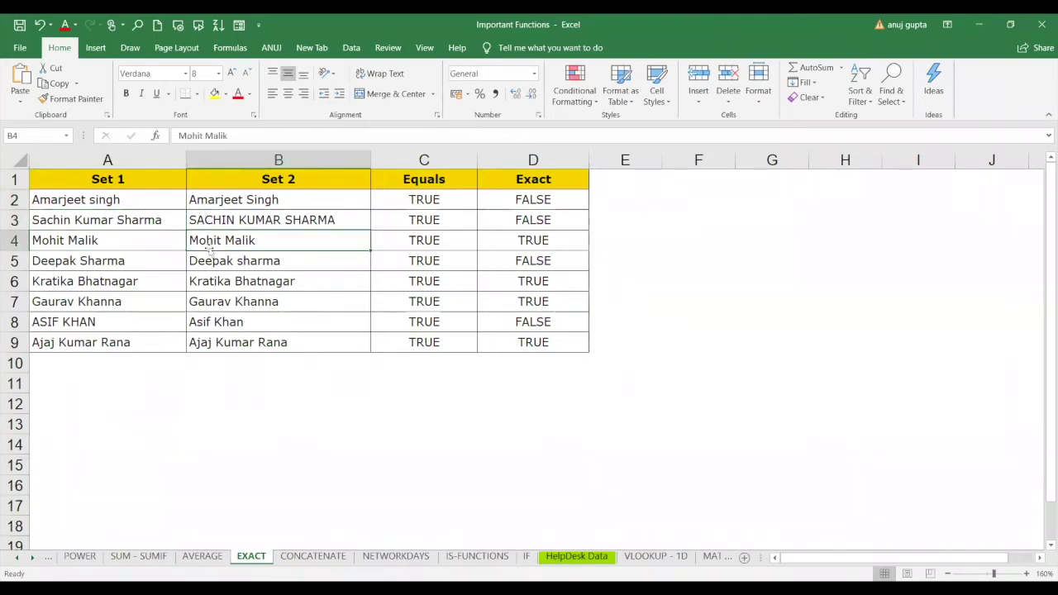
click(157, 266)
click(214, 256)
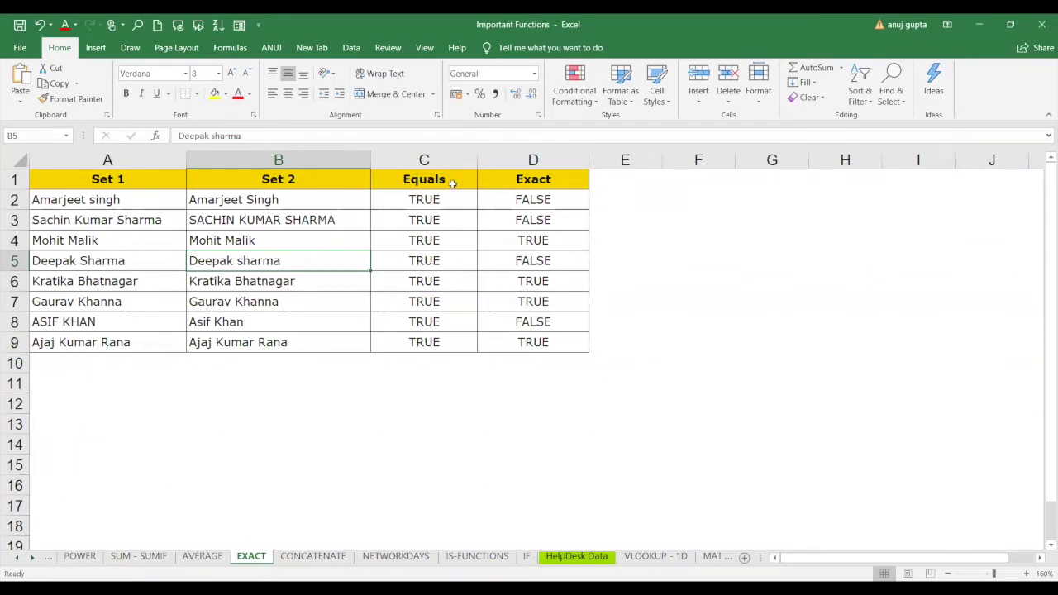
click(617, 200)
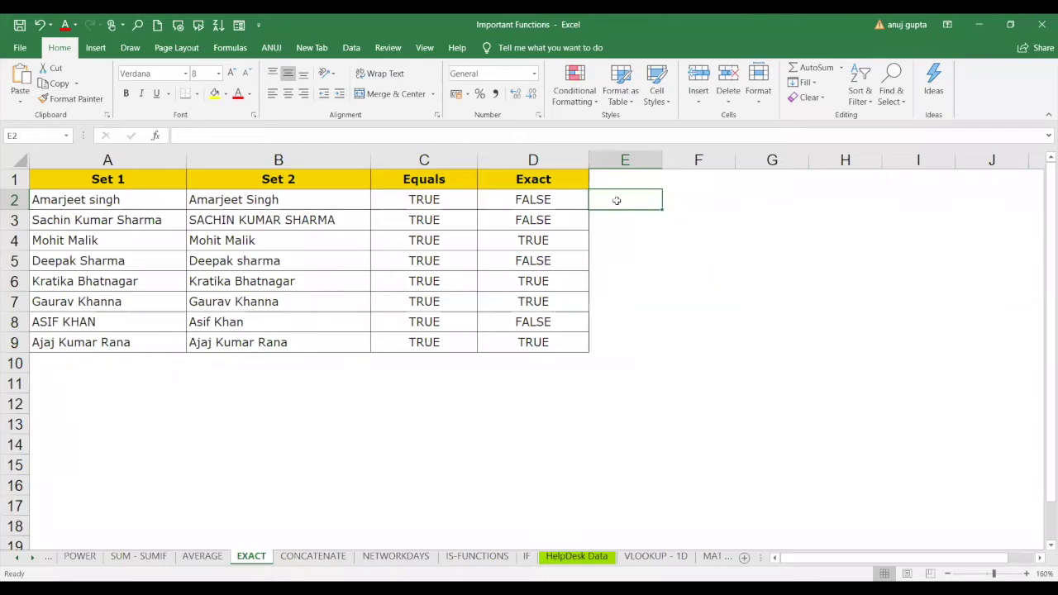
Enter =A2=B2 in E2 and fill it down to E9, showing TRUE for every pair.
click(435, 208)
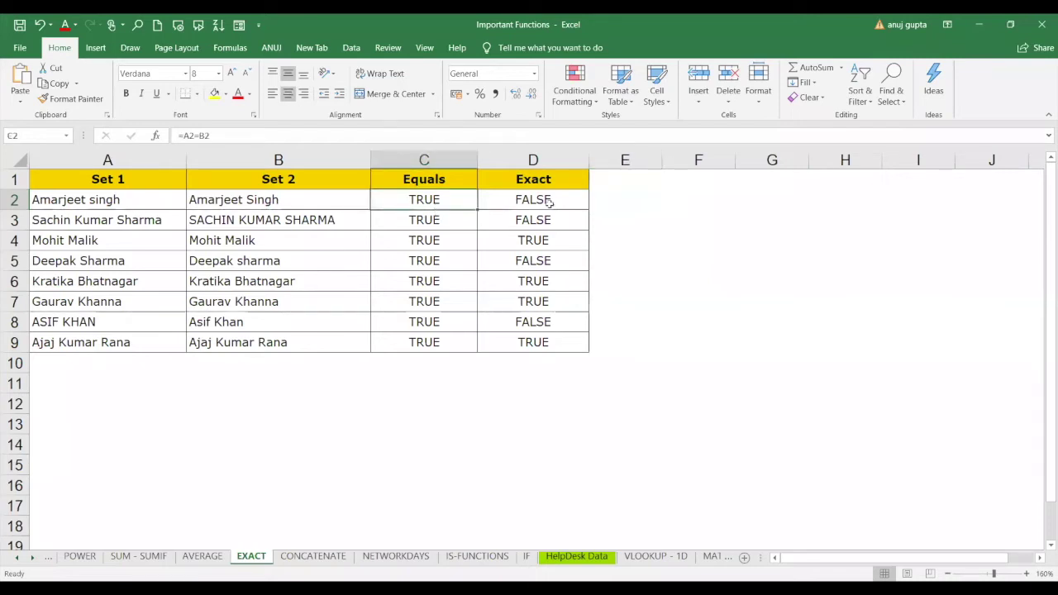
click(635, 201)
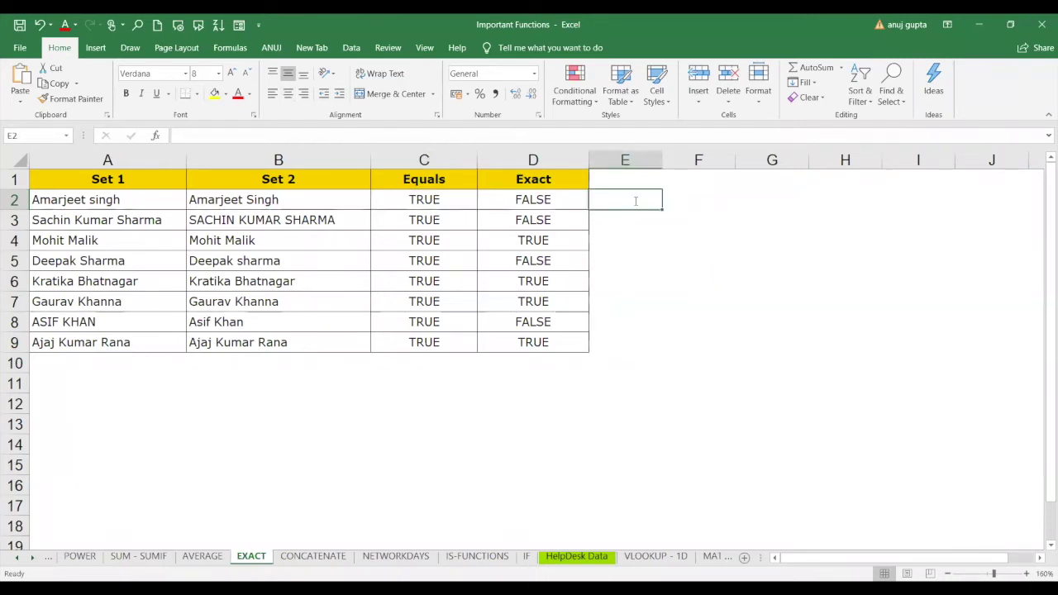
text(=)
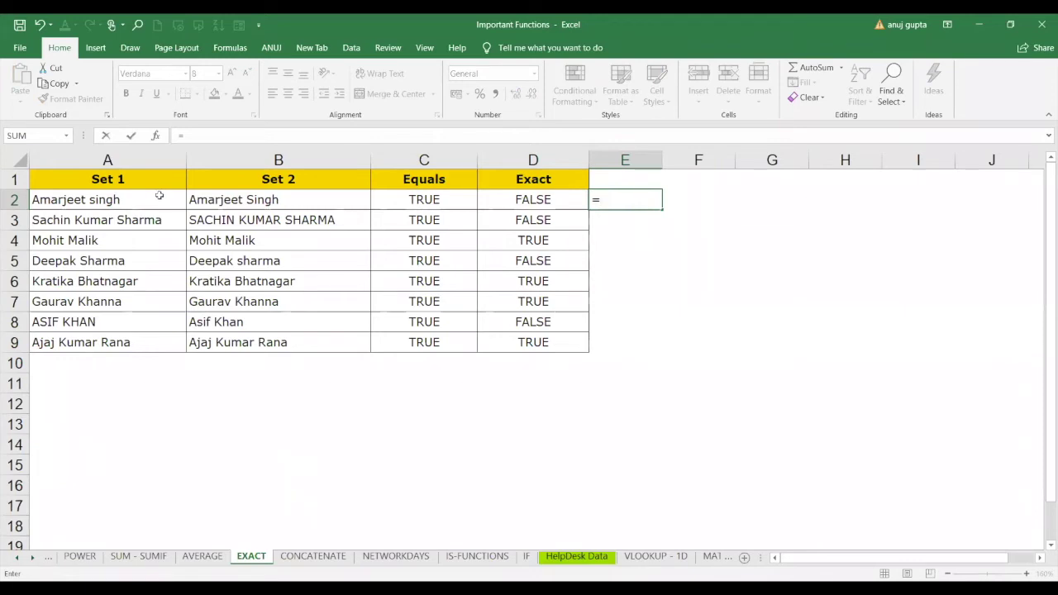
click(158, 197)
text(=)
click(238, 199)
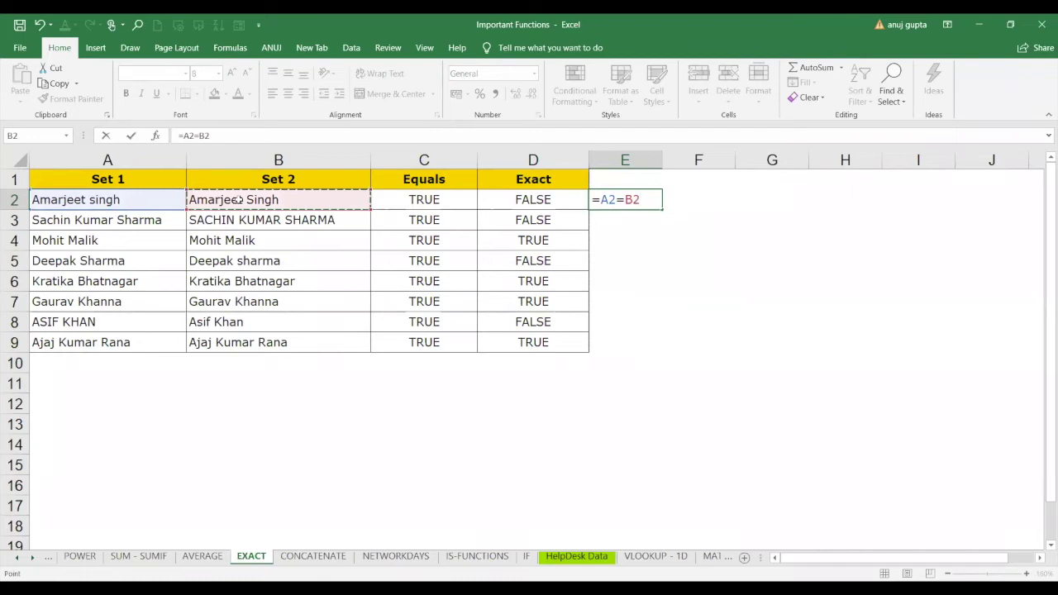
key(Return)
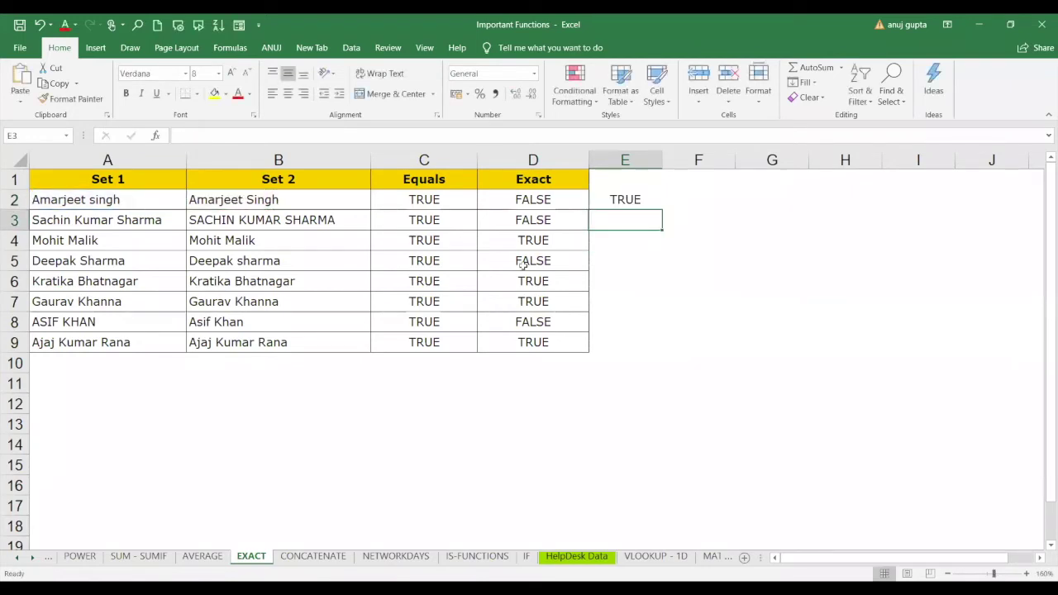
click(646, 199)
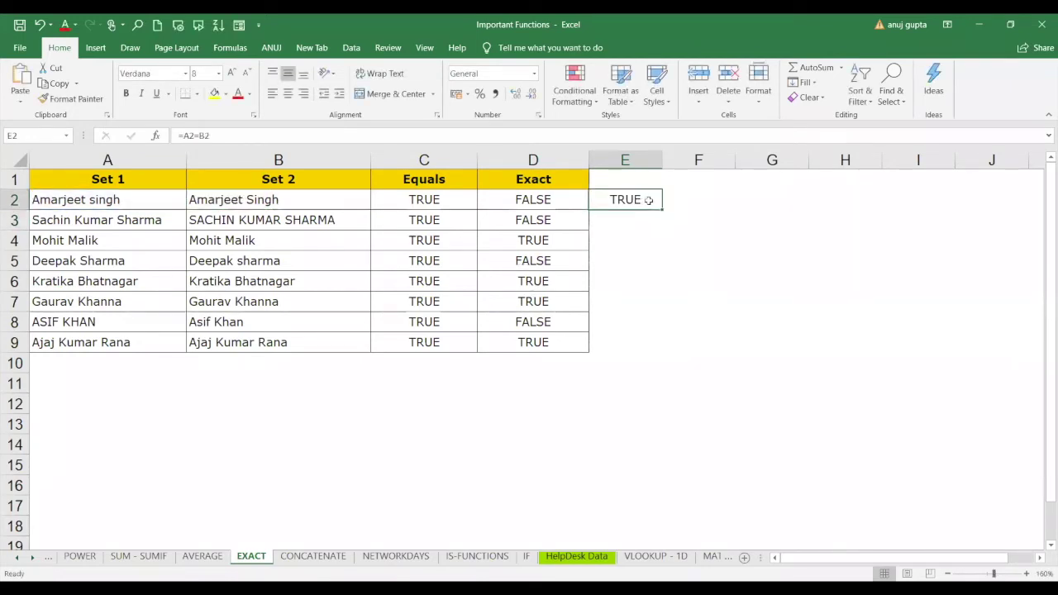
double_click(661, 210)
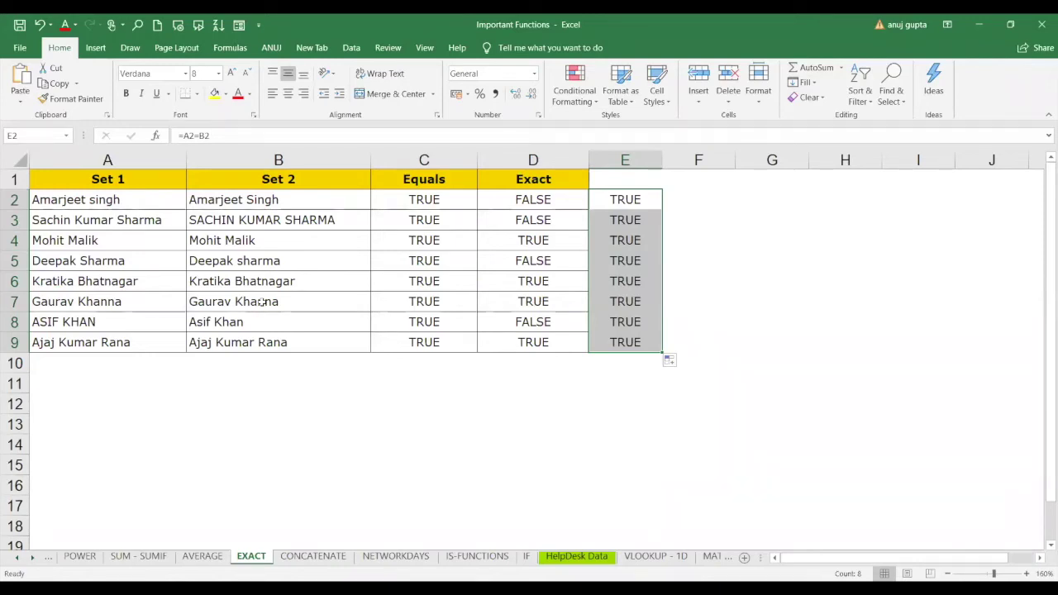
Enter =EXACT(A2,B2) in F2 and fill it down to F9.
click(676, 205)
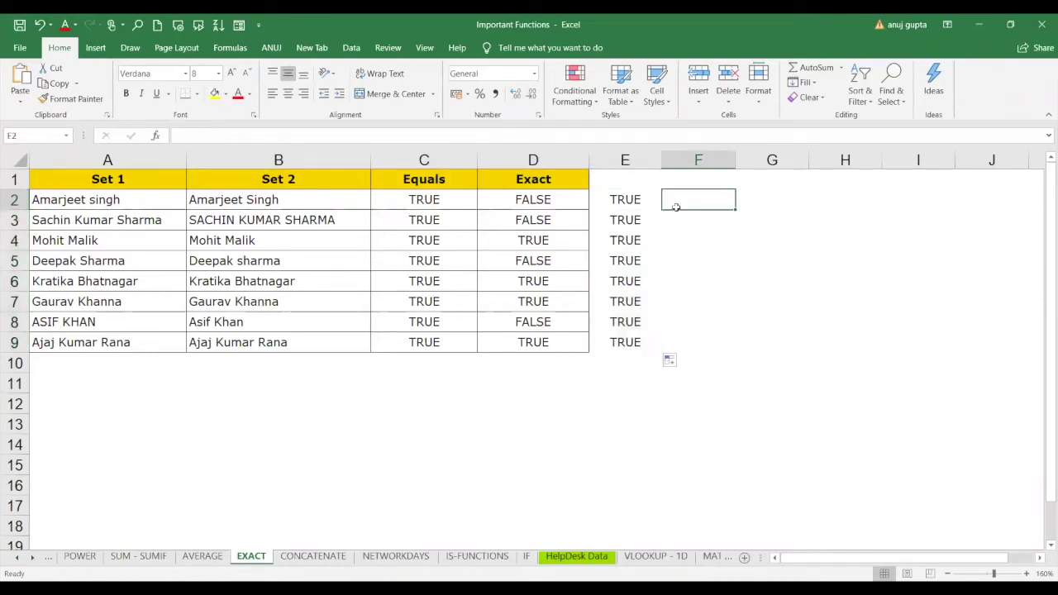
text(=)
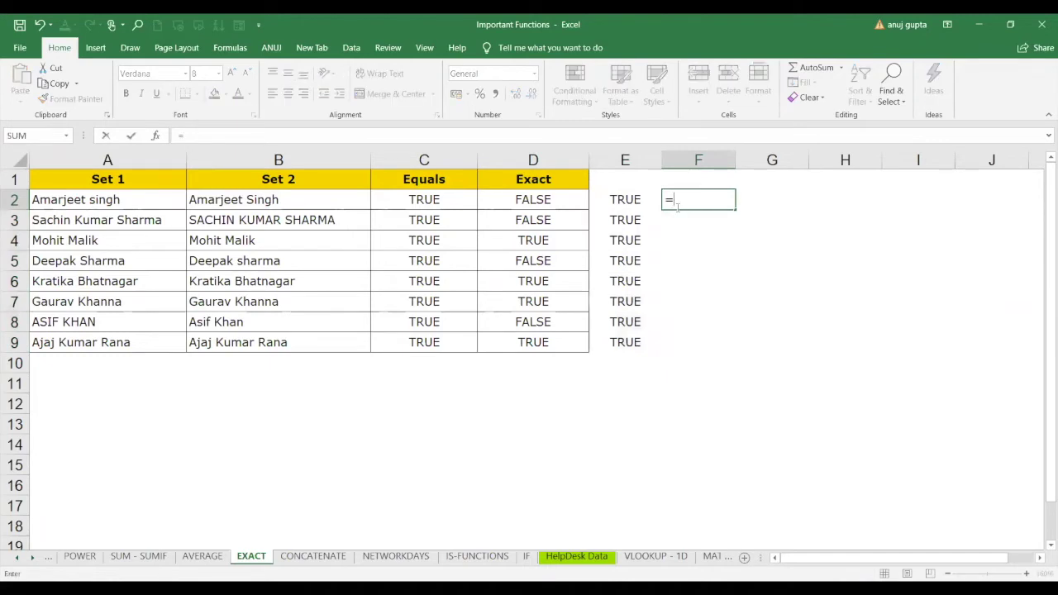
text(e)
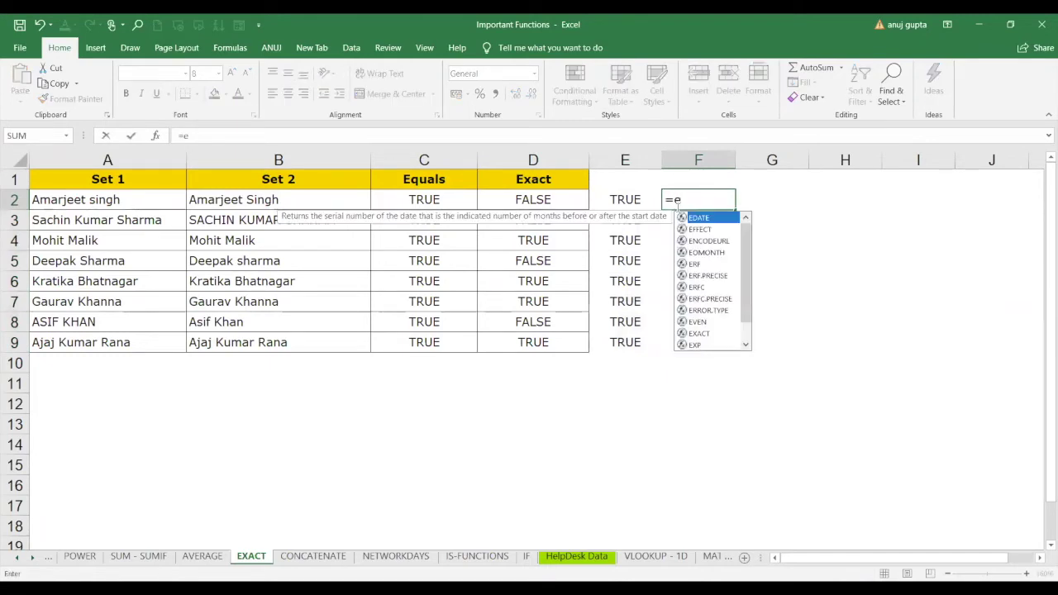
text(xac)
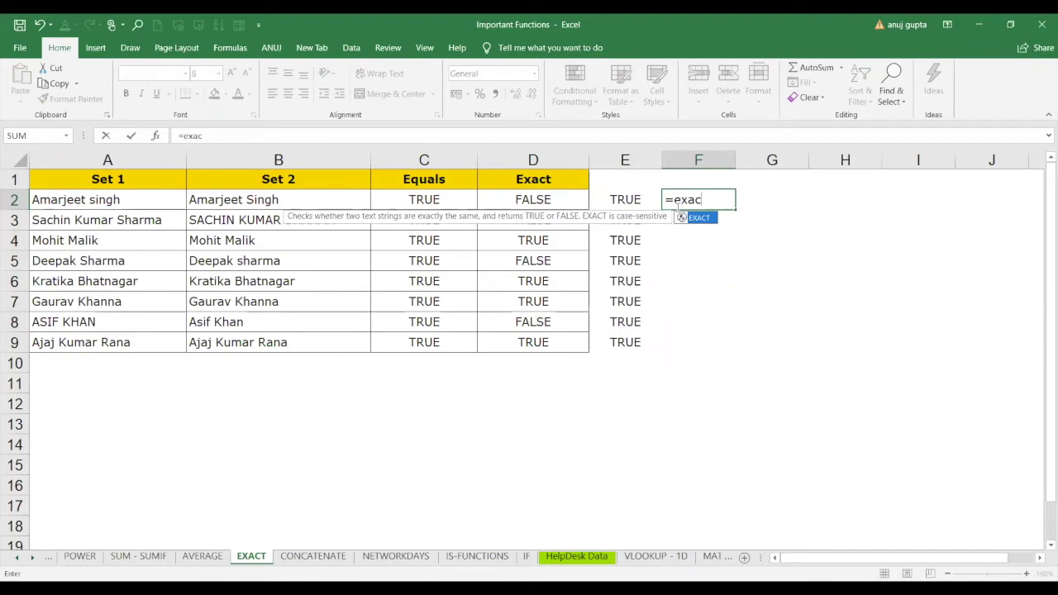
key(Tab)
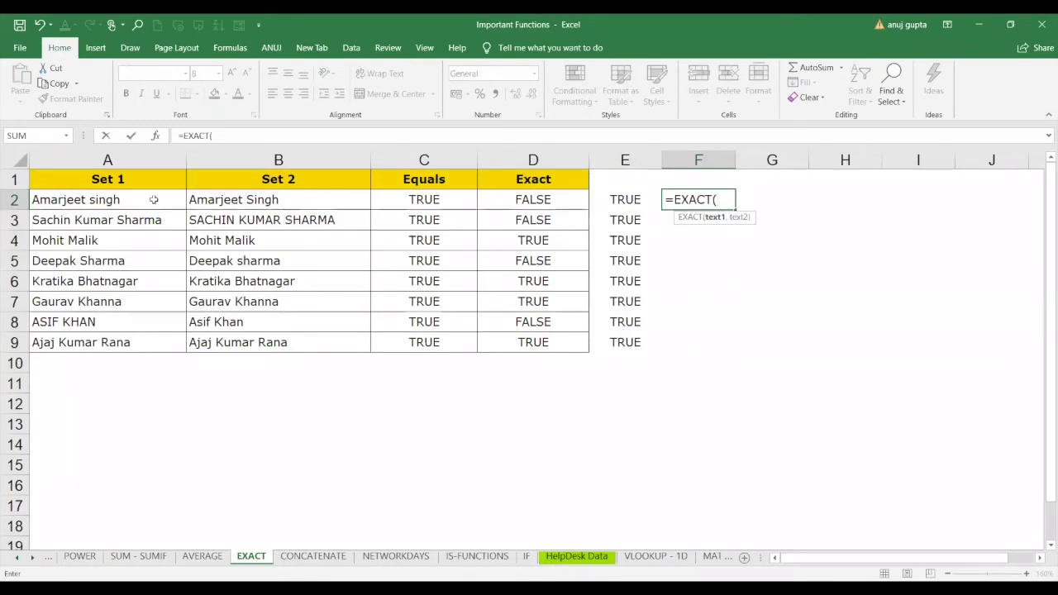
click(152, 199)
text(,)
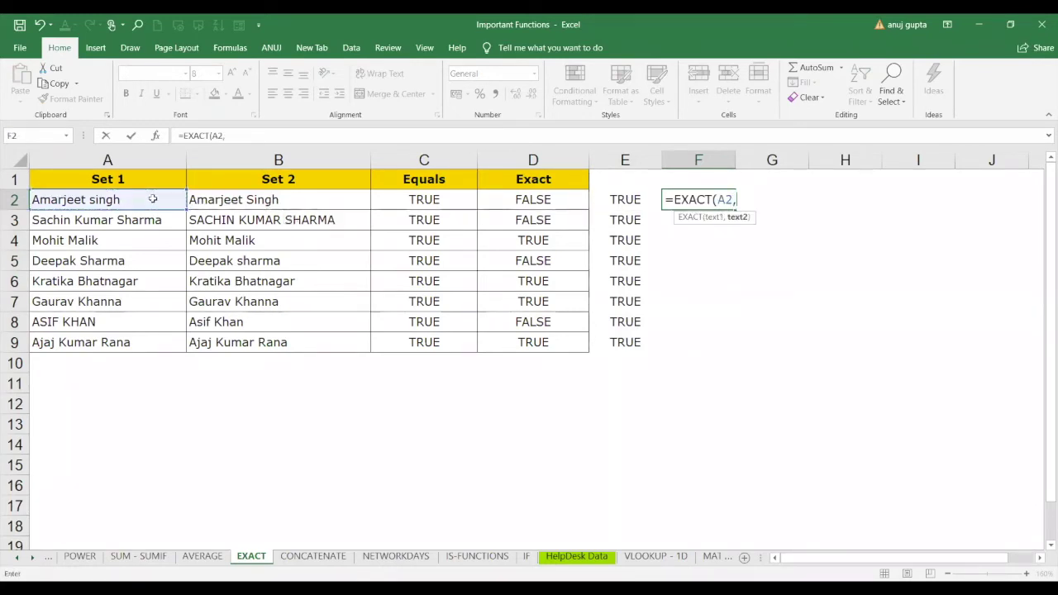
click(217, 201)
text())
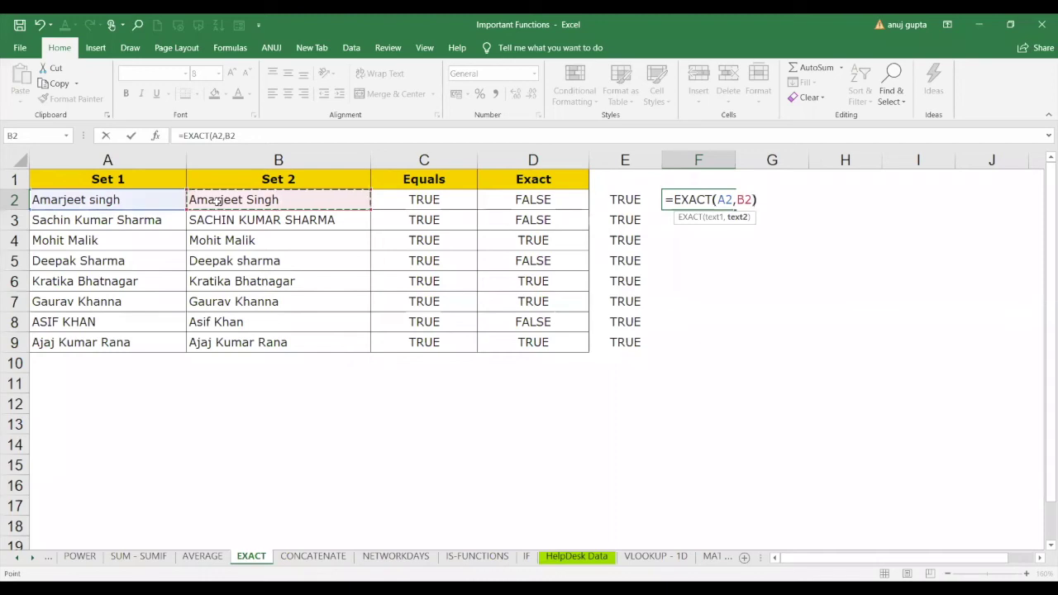
key(Return)
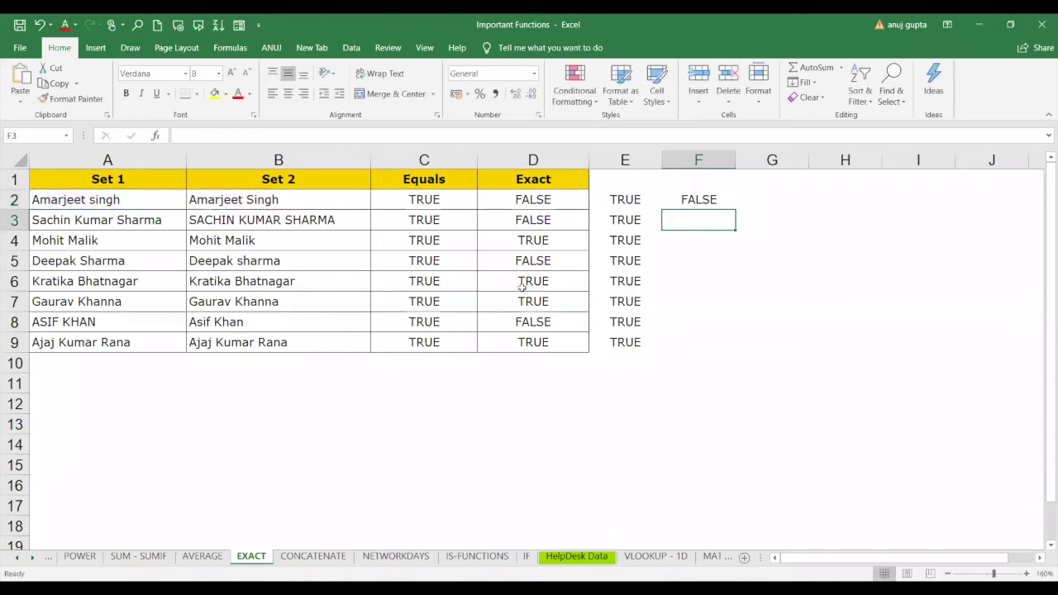
click(709, 197)
double_click(737, 211)
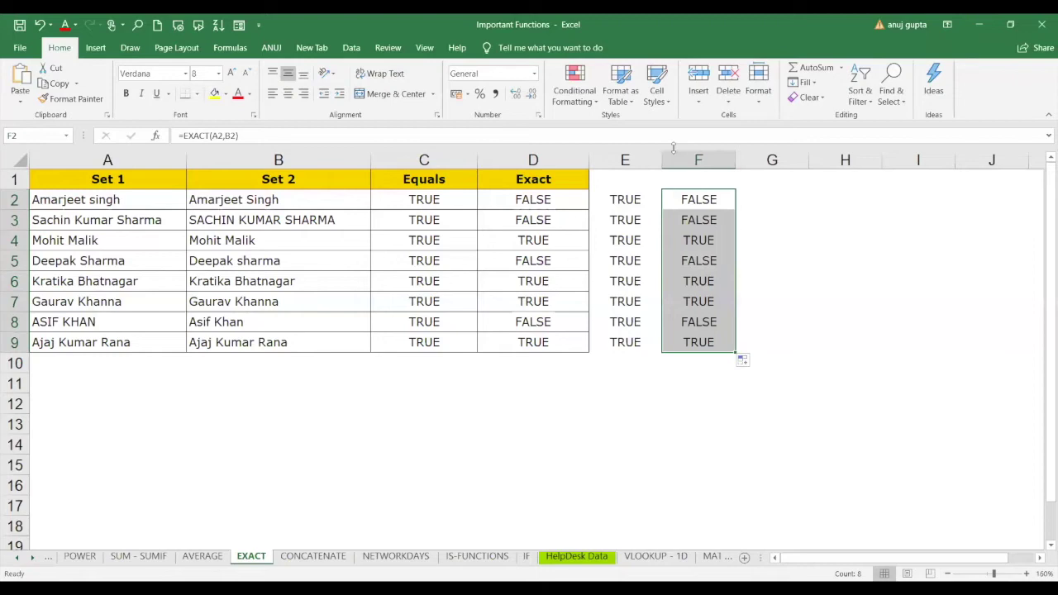
Compare the formulas and results in E2, F2, D2 and C2.
click(623, 197)
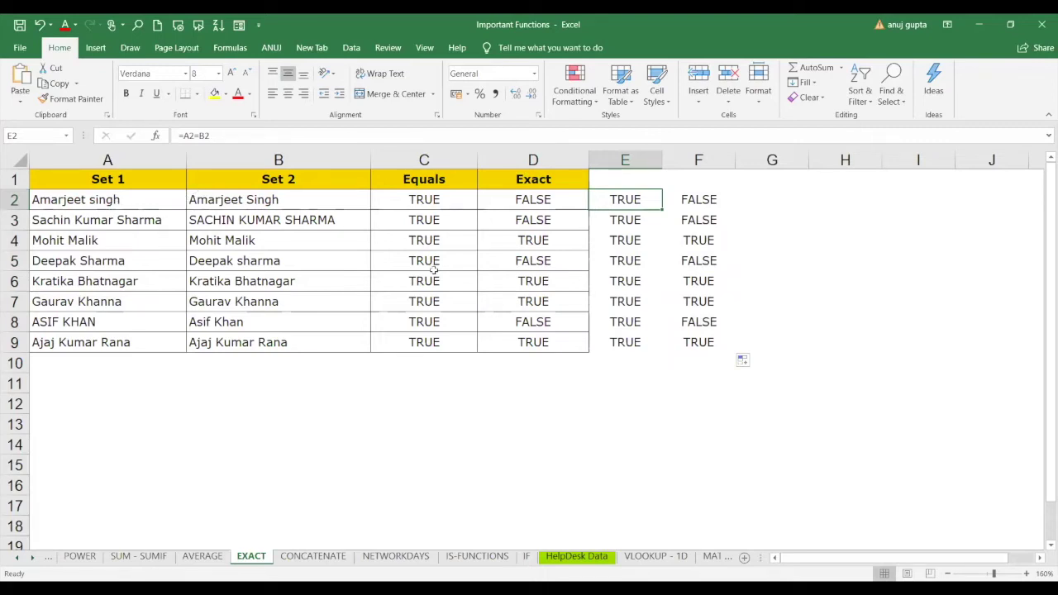
click(703, 197)
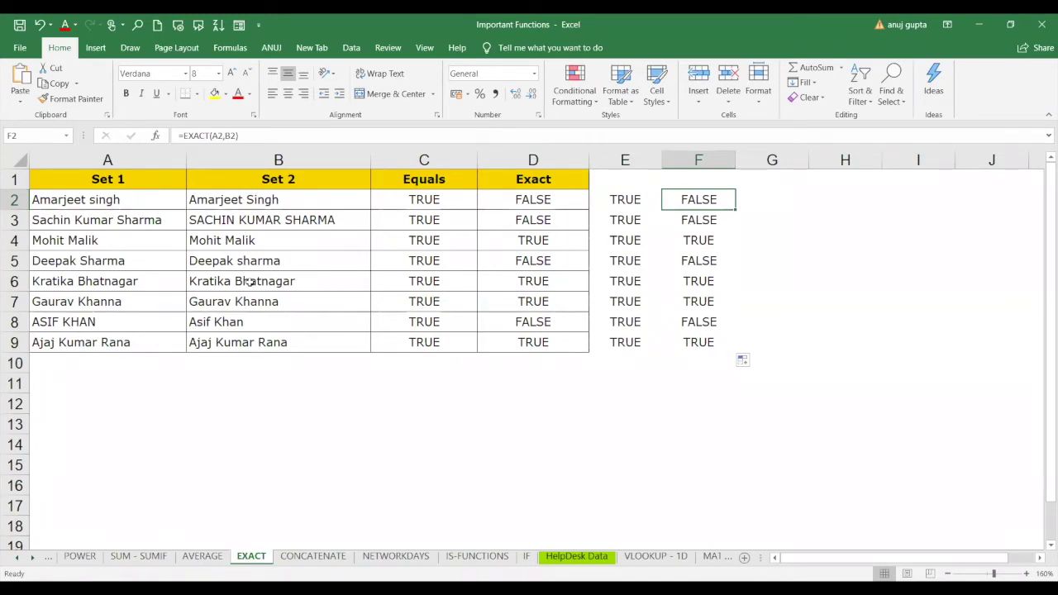
click(539, 197)
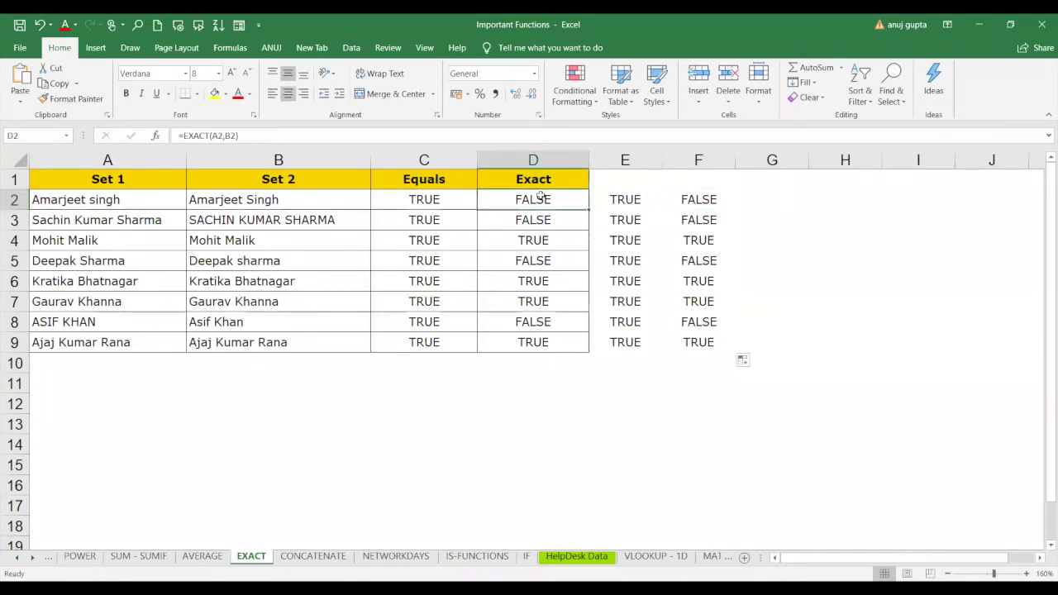
click(431, 199)
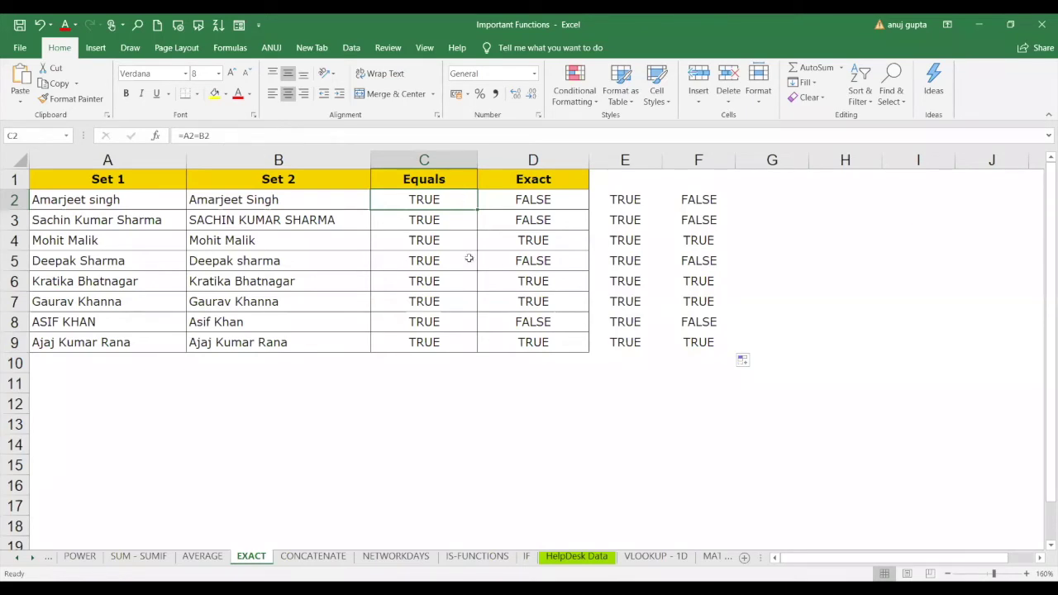
click(755, 200)
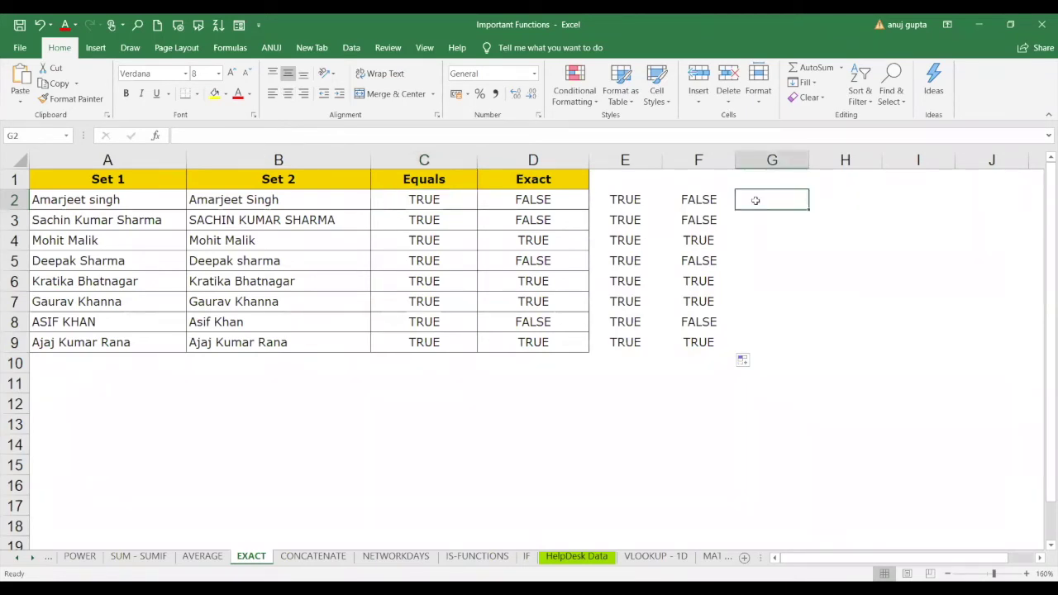
text(=)
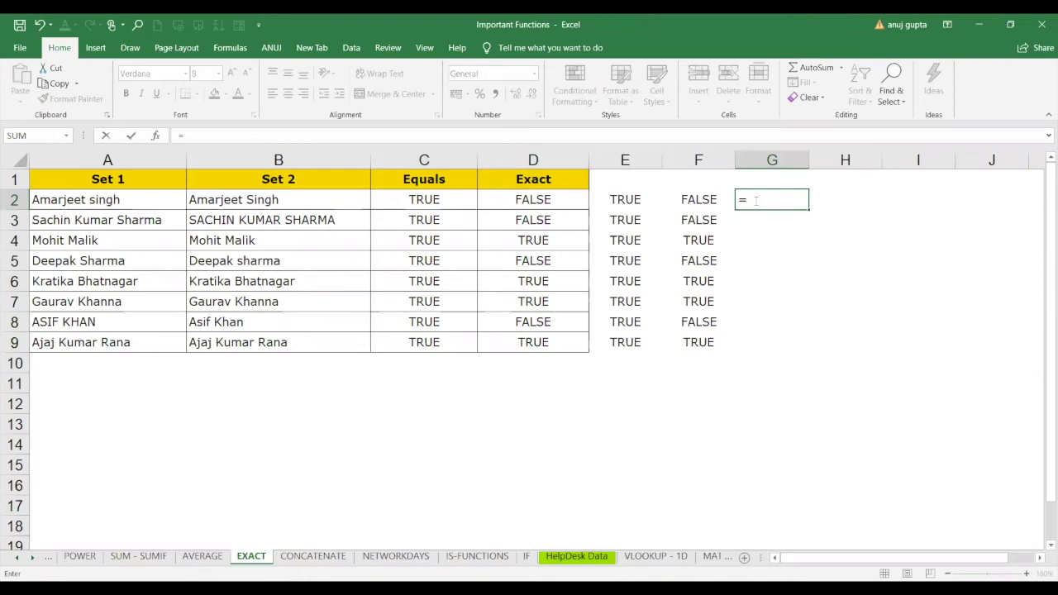
text(if)
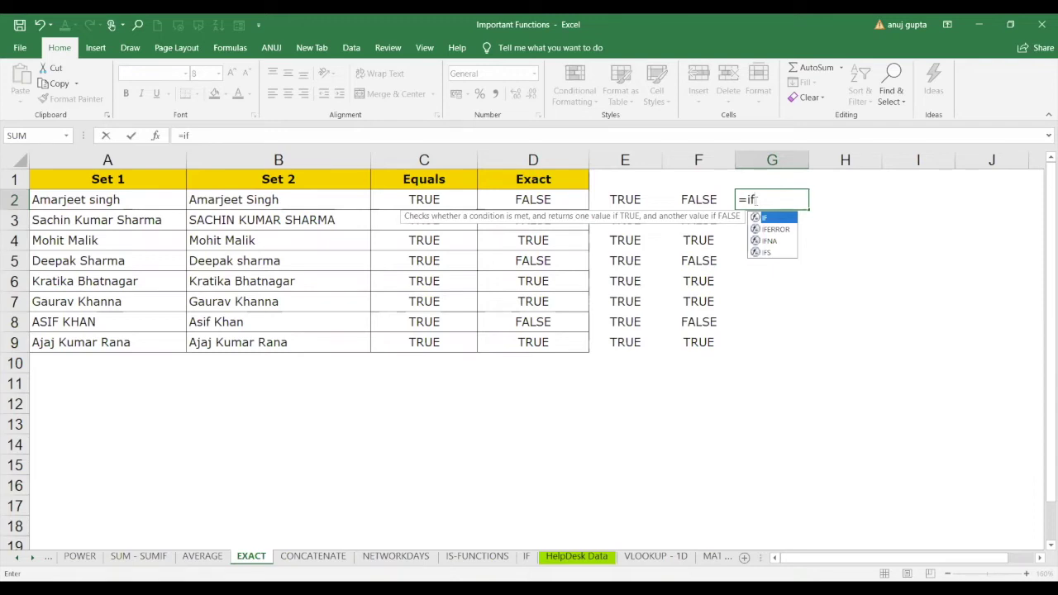
text(()
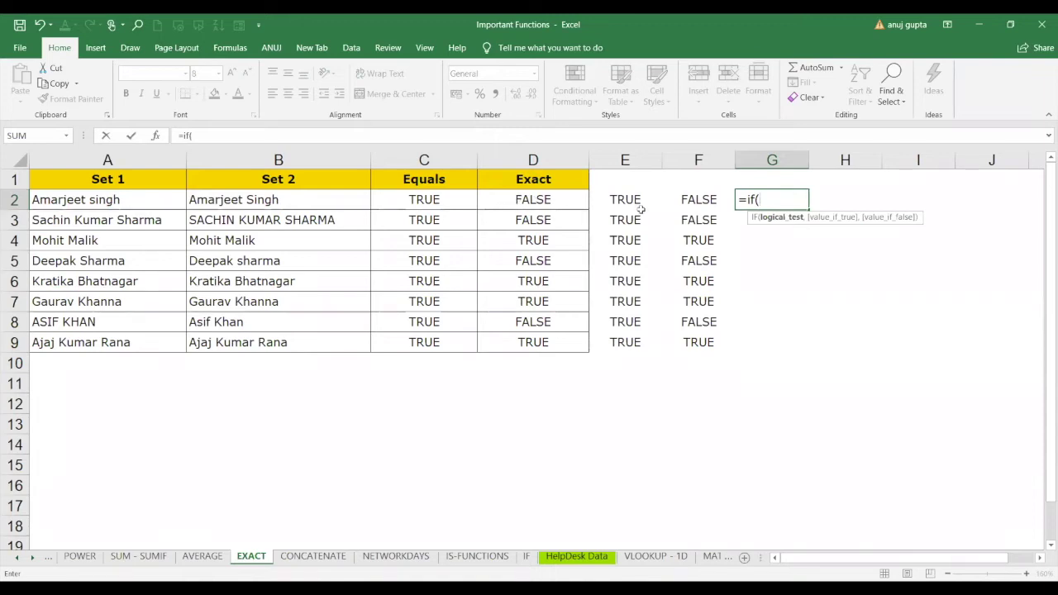
text(exac)
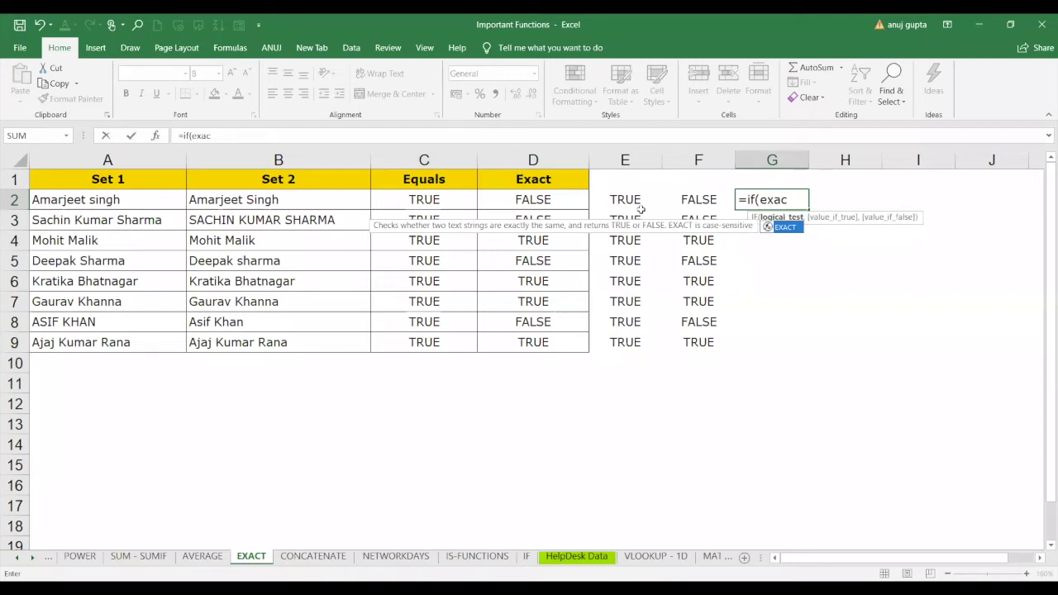
key(Tab)
click(138, 199)
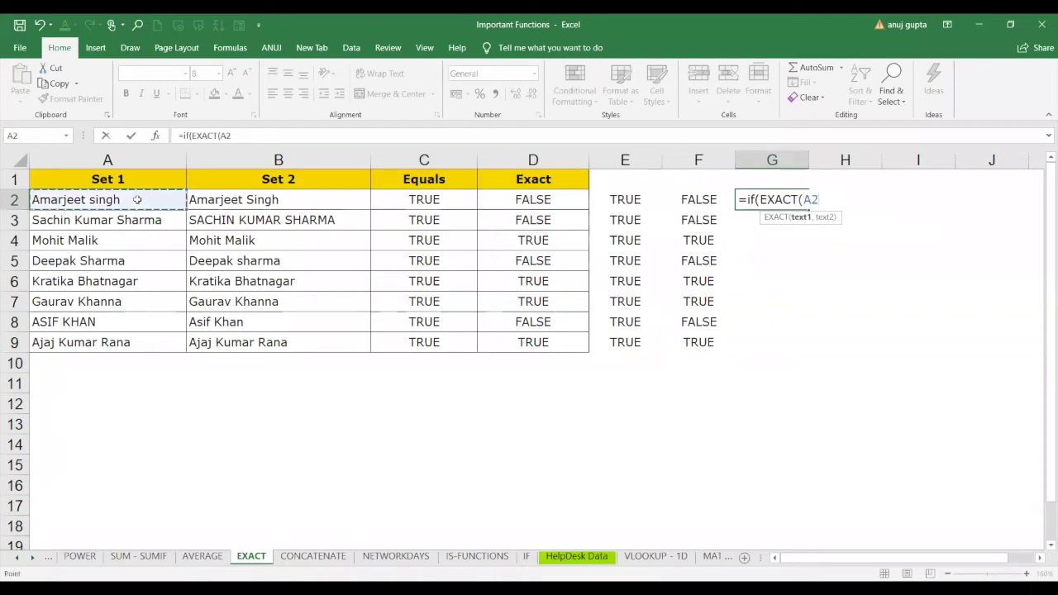
text(,)
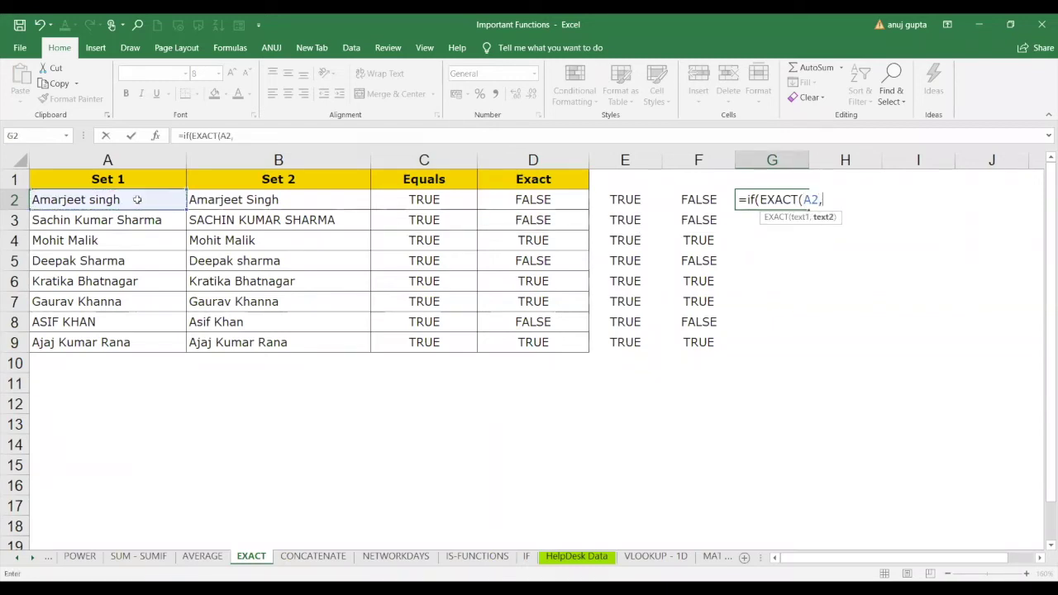
click(247, 200)
text())
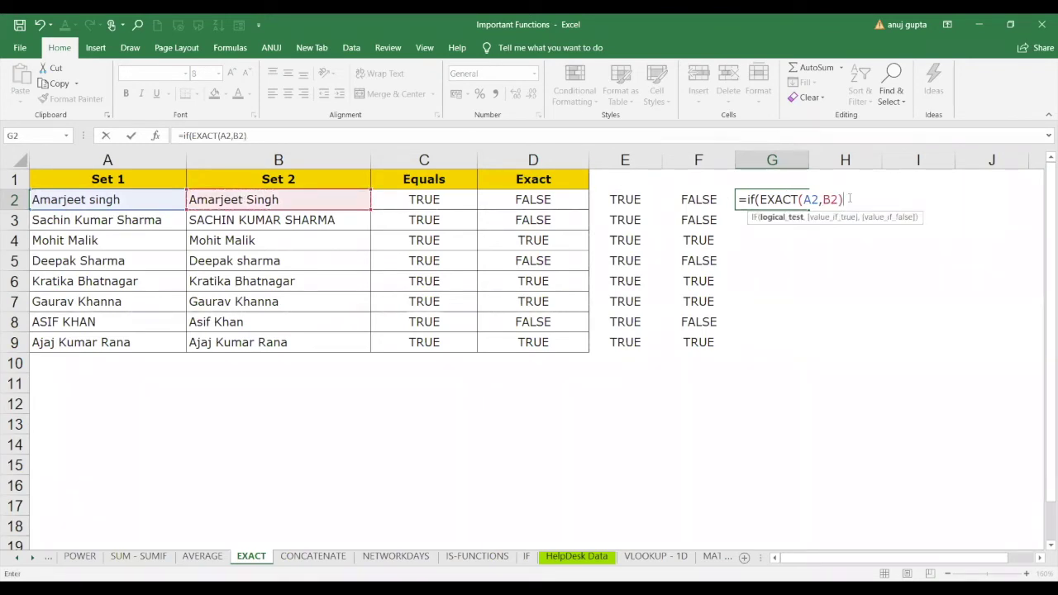
text(,)
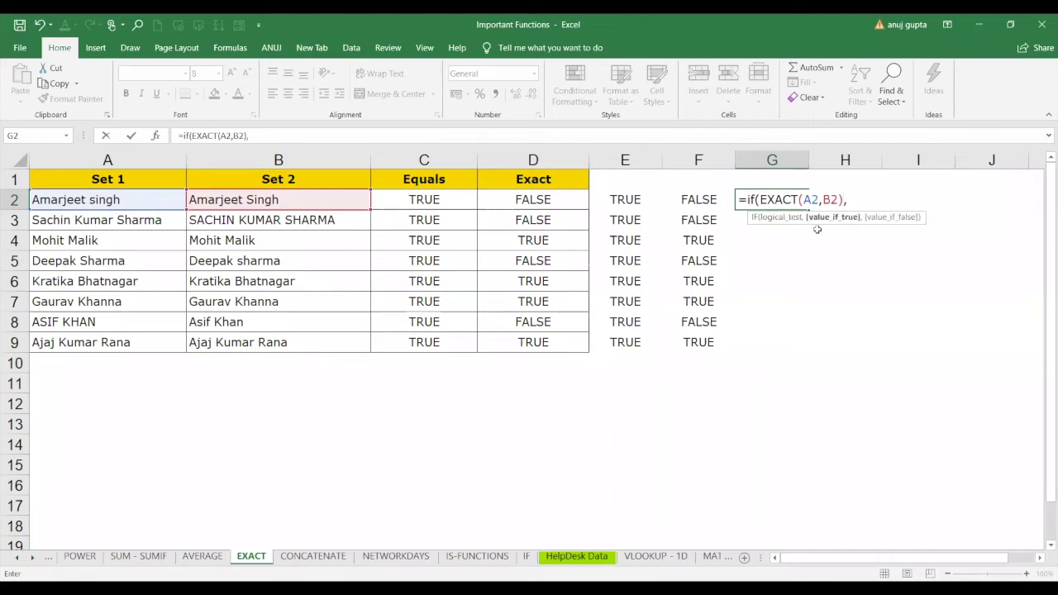
text(")
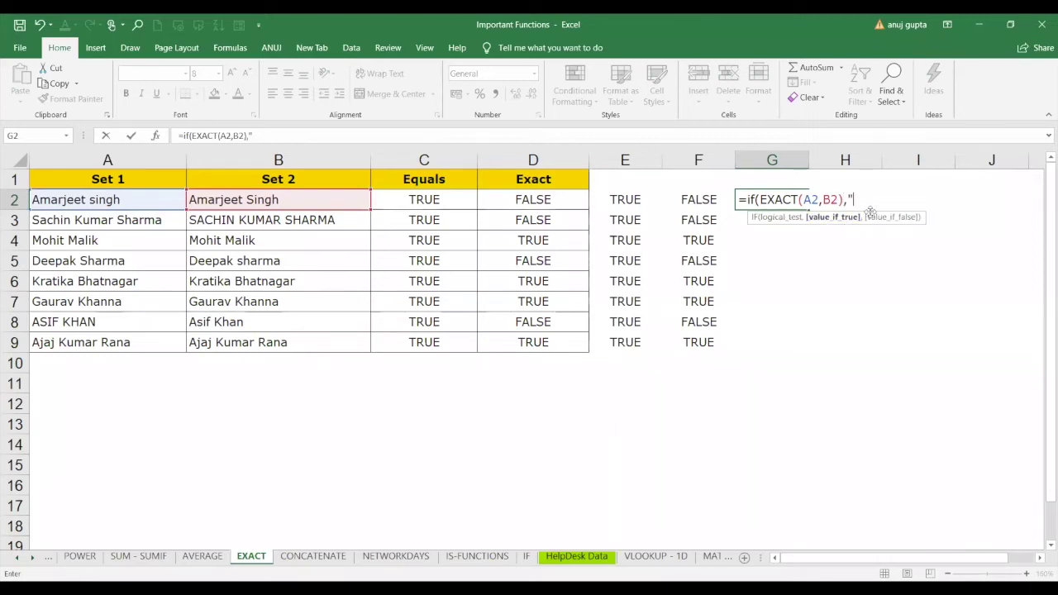
text(same name","worng name"))
key(Return)
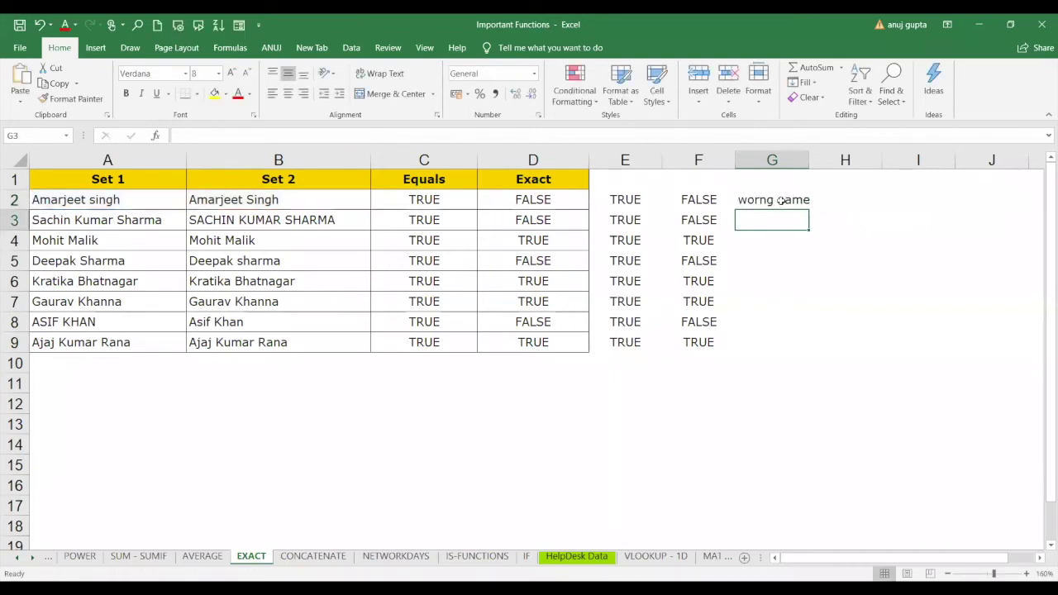
click(782, 204)
double_click(806, 208)
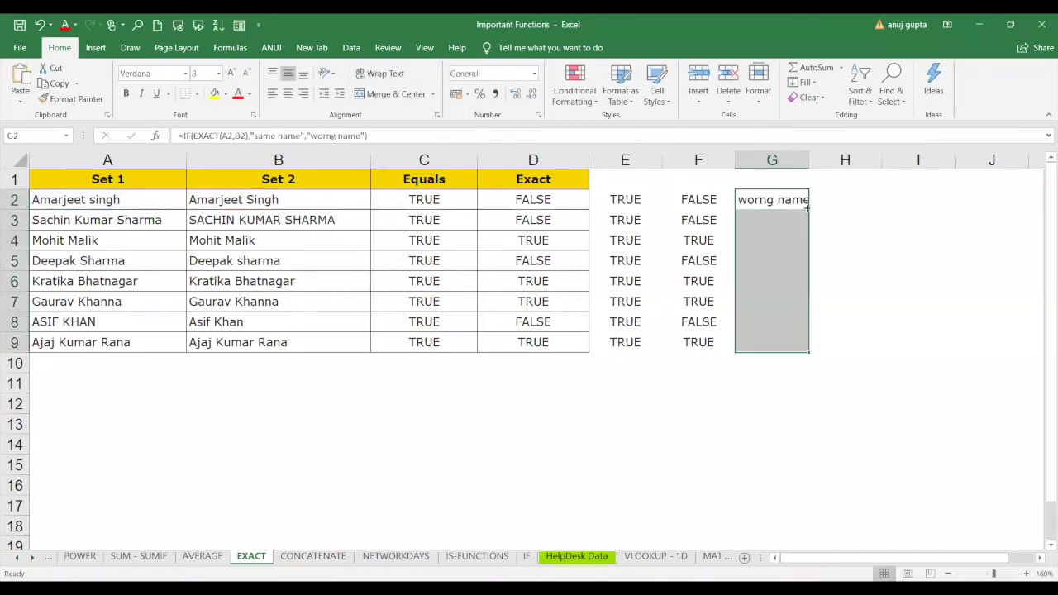
click(855, 283)
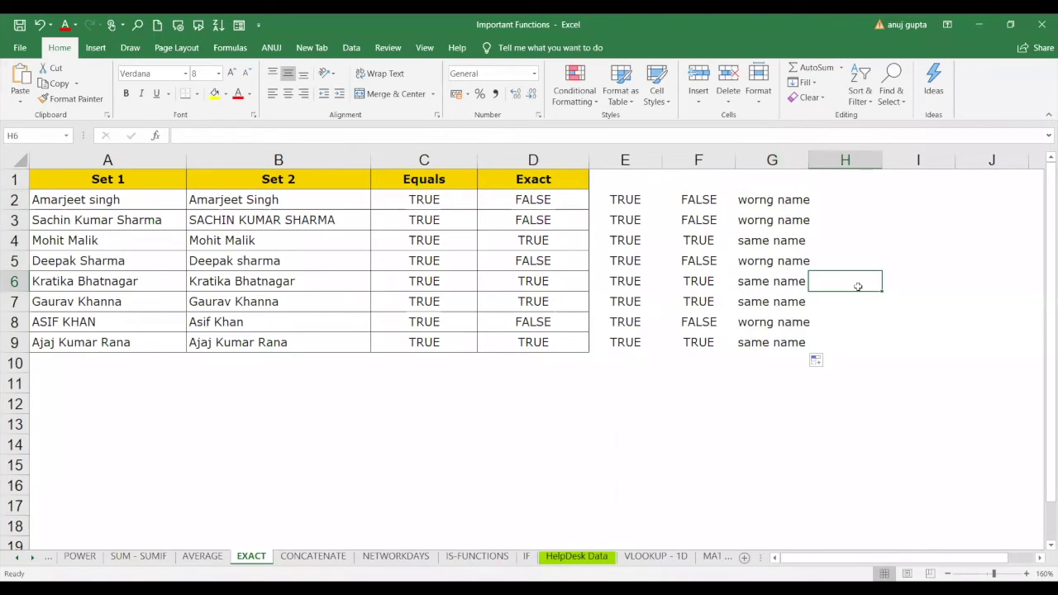
click(779, 241)
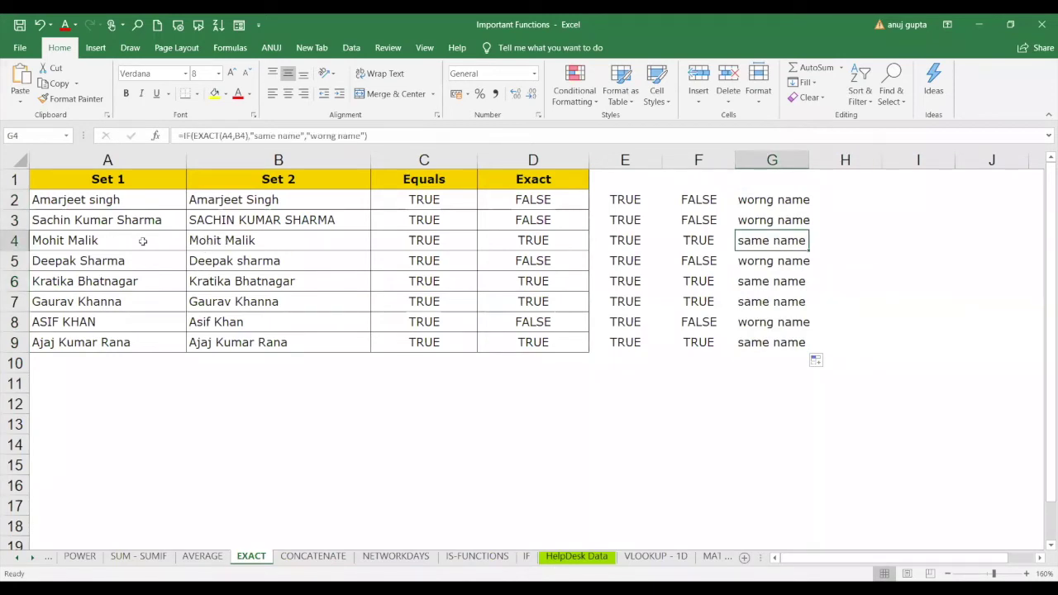
click(91, 280)
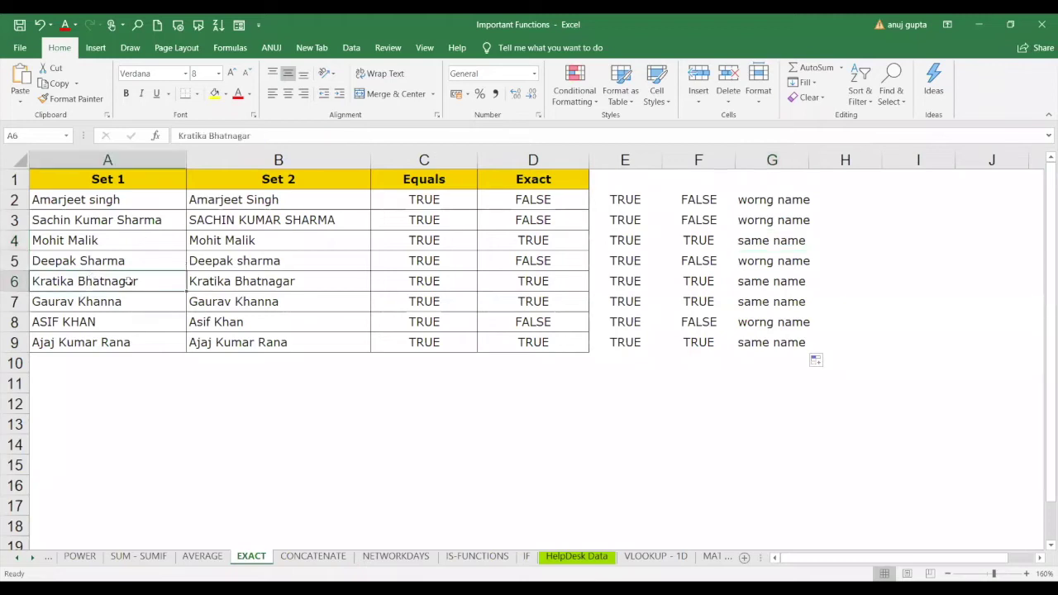
shift+click(212, 300)
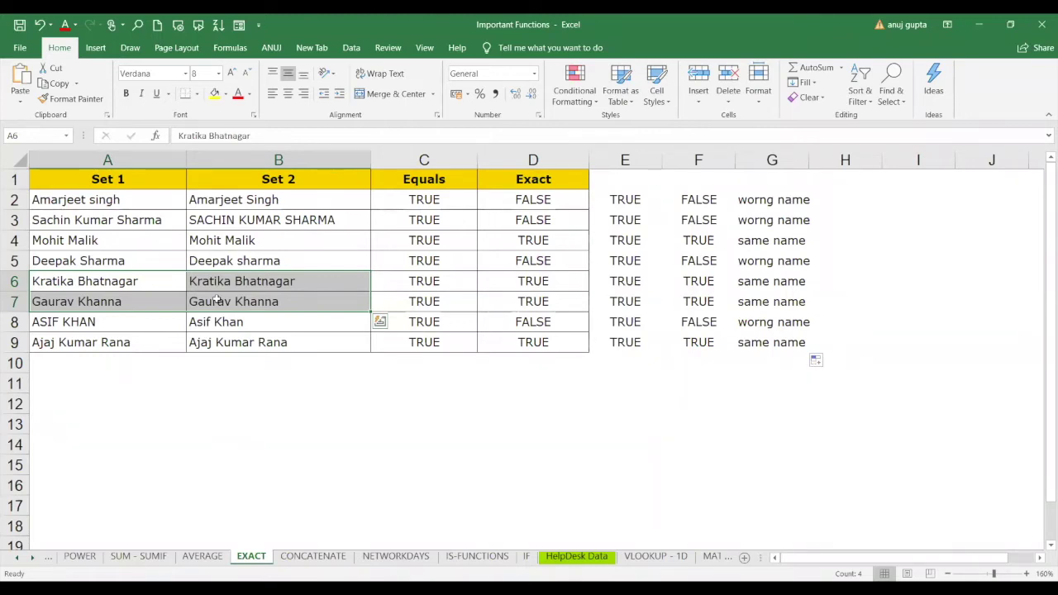
click(422, 201)
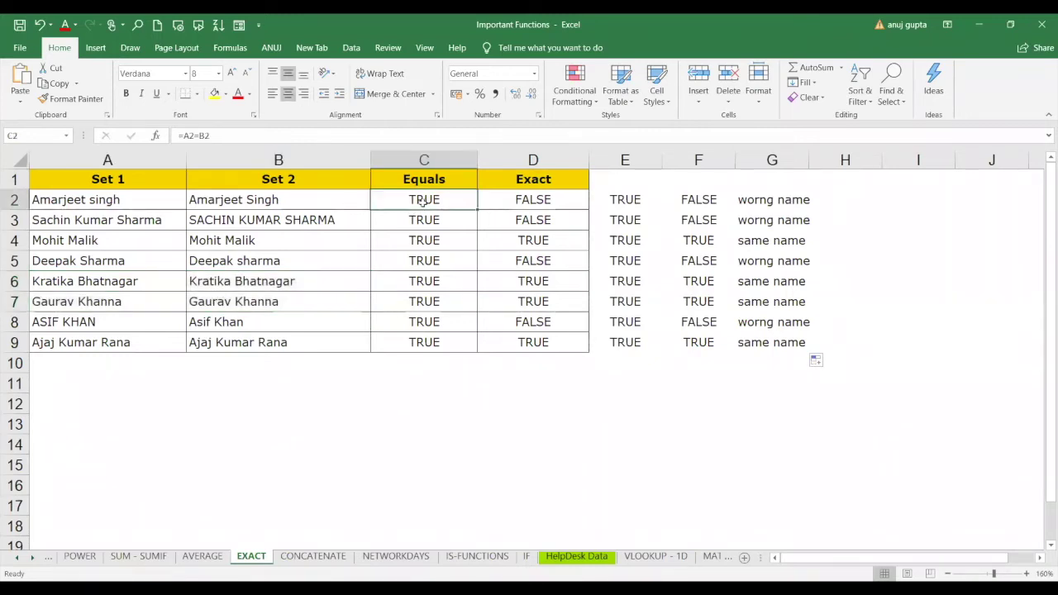
click(555, 196)
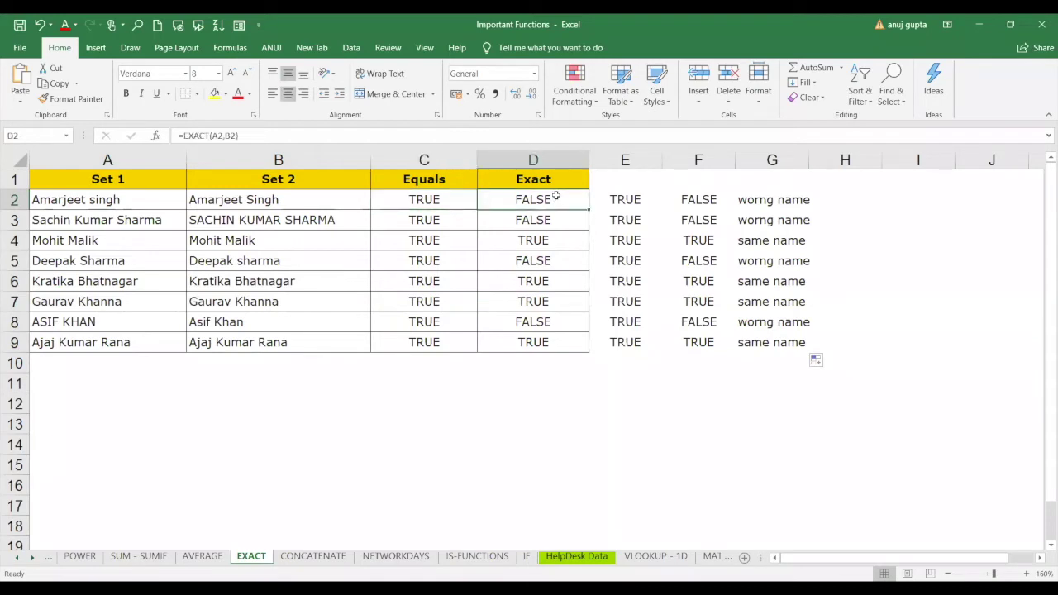
click(773, 207)
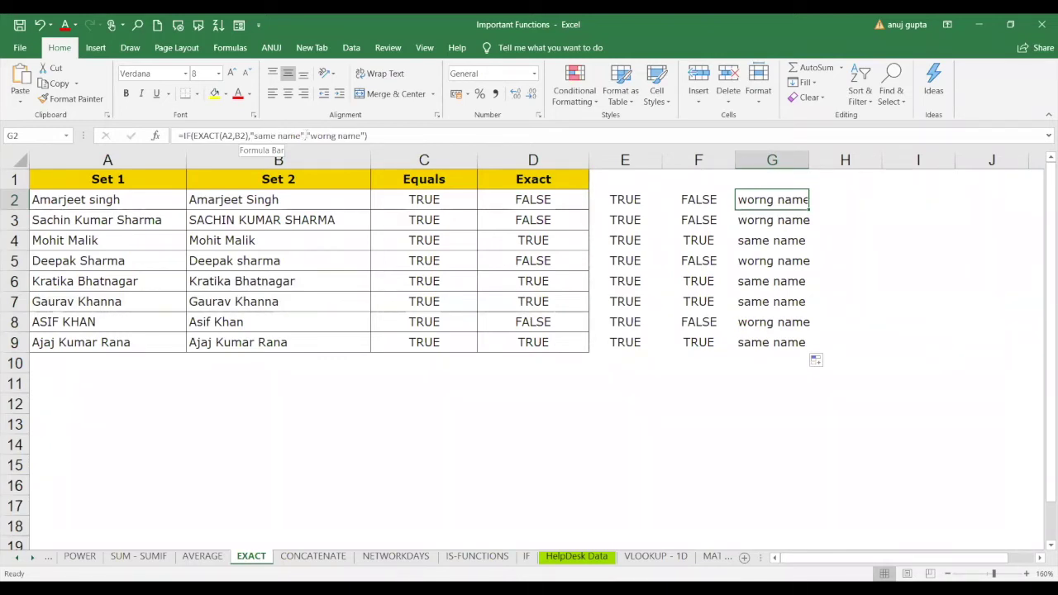
In G2's formula, replace the "worng name" text with a reference to B13.
drag(306, 135, 362, 134)
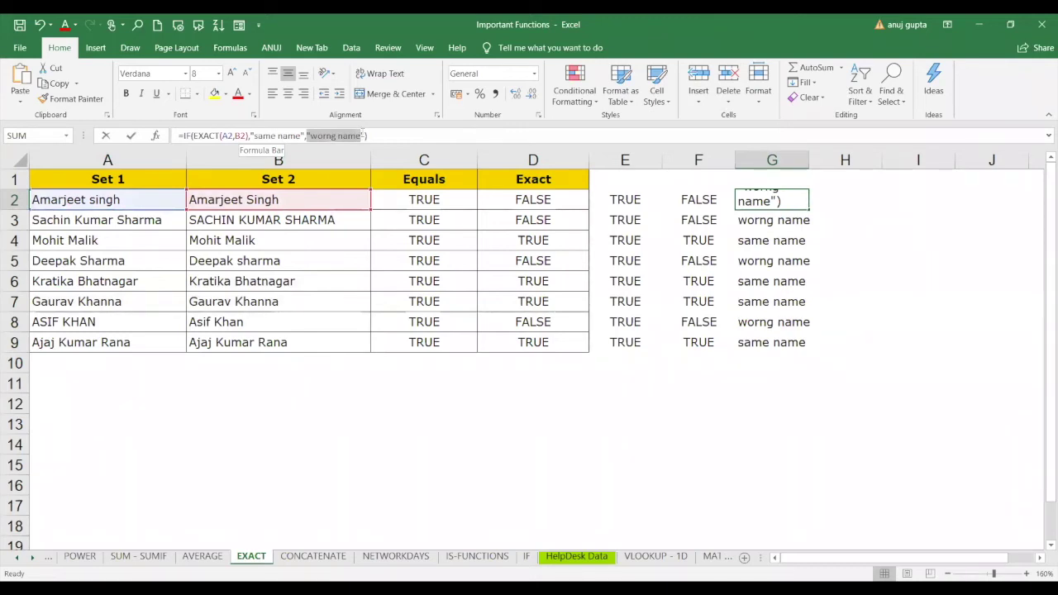
click(327, 425)
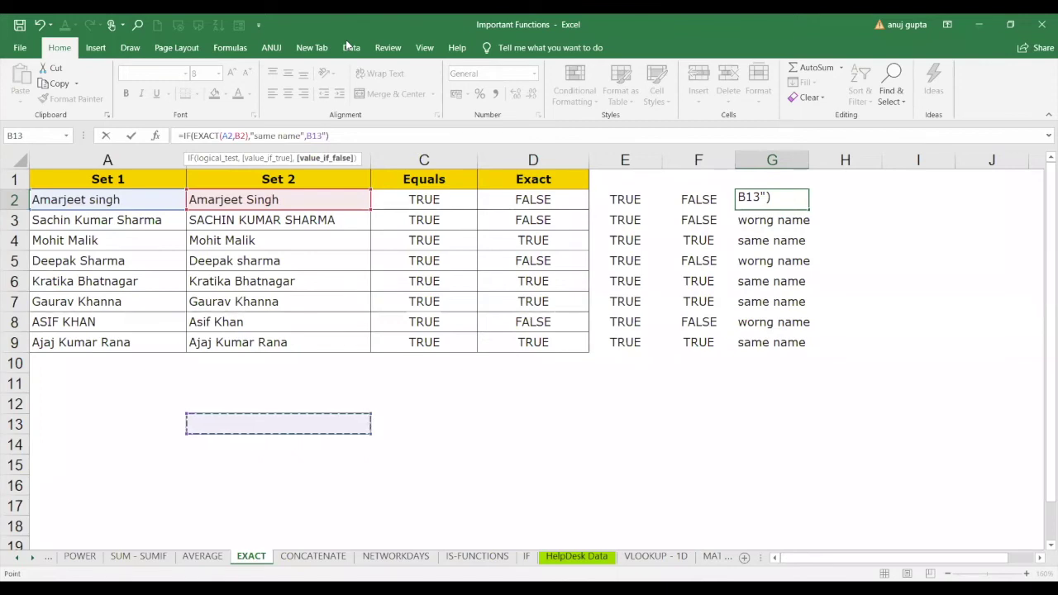
Change the false result to the CONCATENATE sheet's C2:C63 range and enter the formula.
click(314, 556)
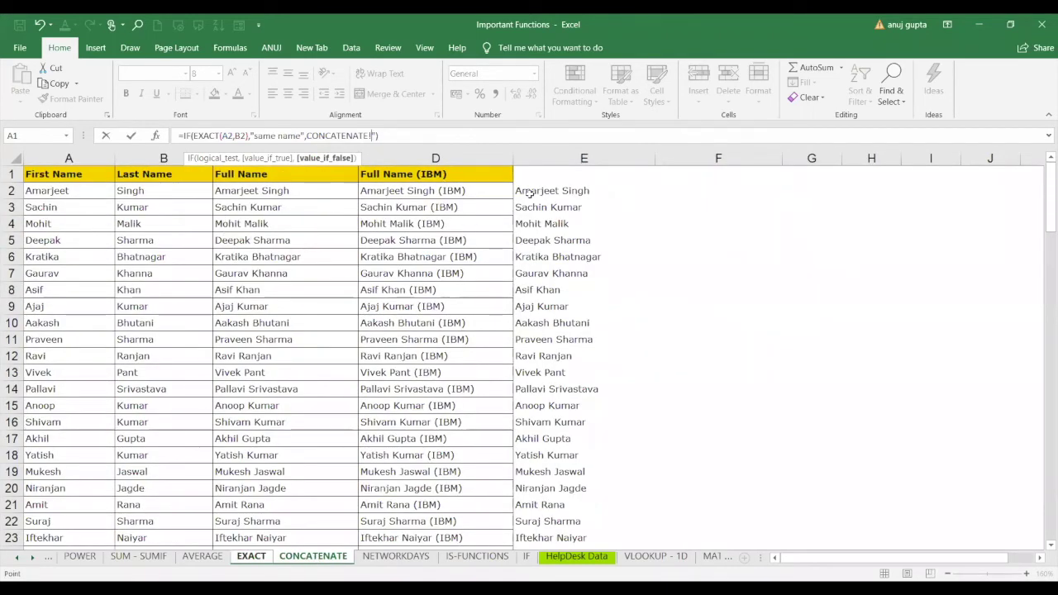
click(581, 191)
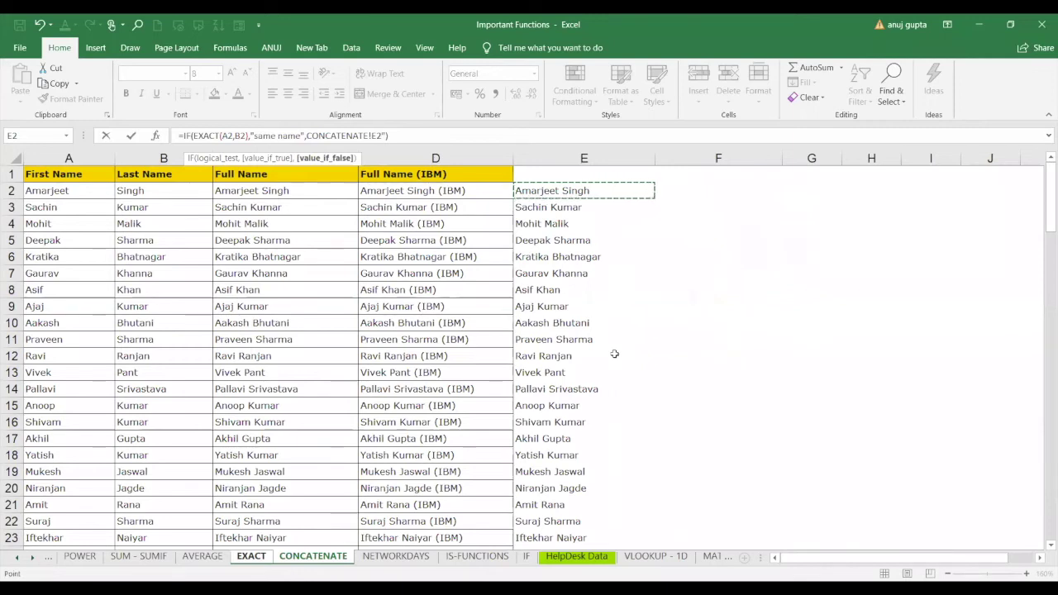
click(472, 190)
click(297, 191)
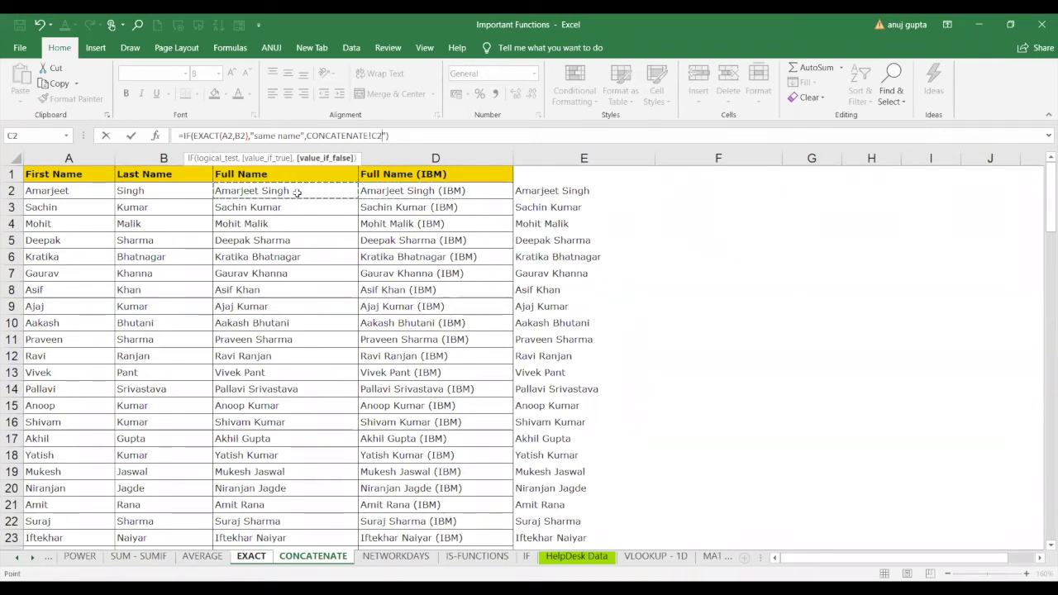
click(87, 189)
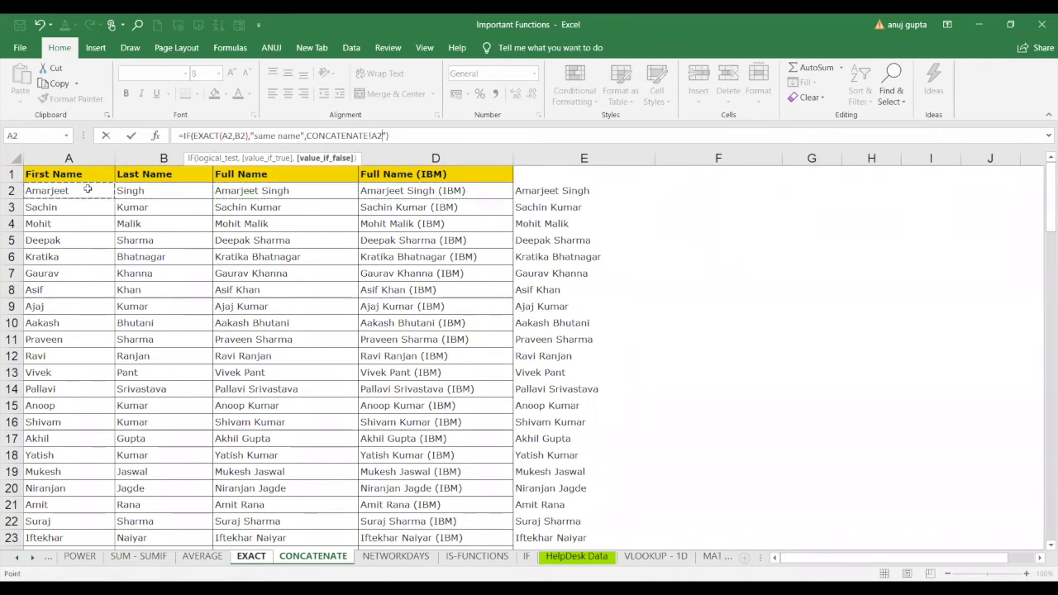
key(Right)
key(Right)
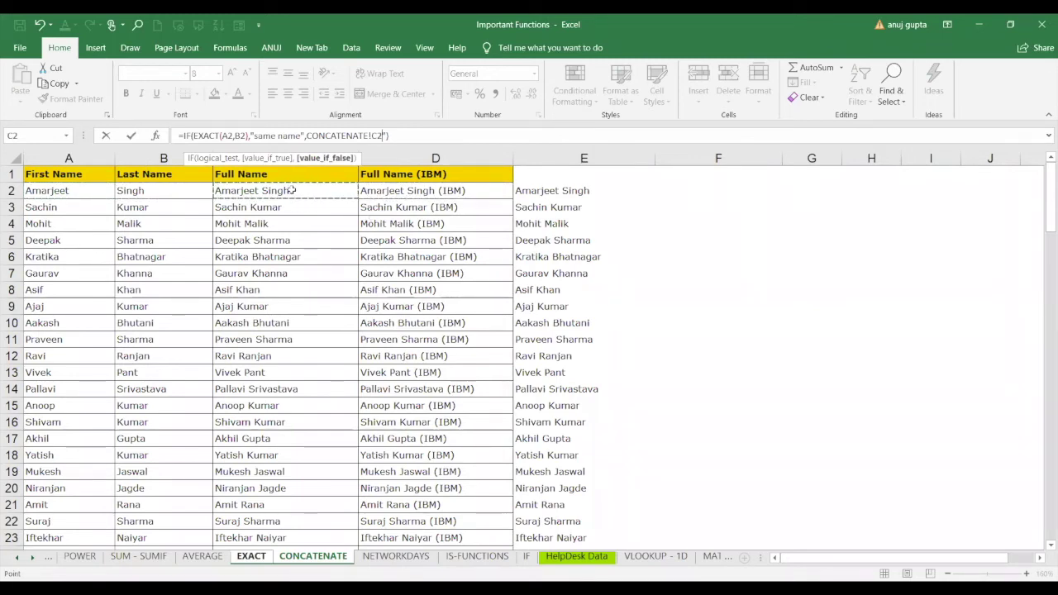
drag(291, 190, 285, 552)
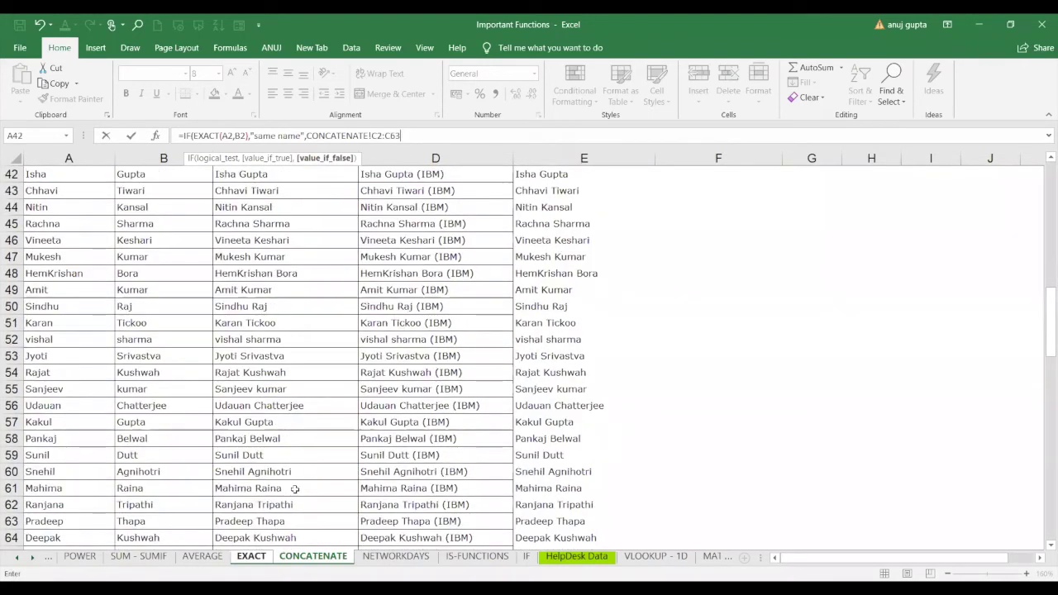
key(Return)
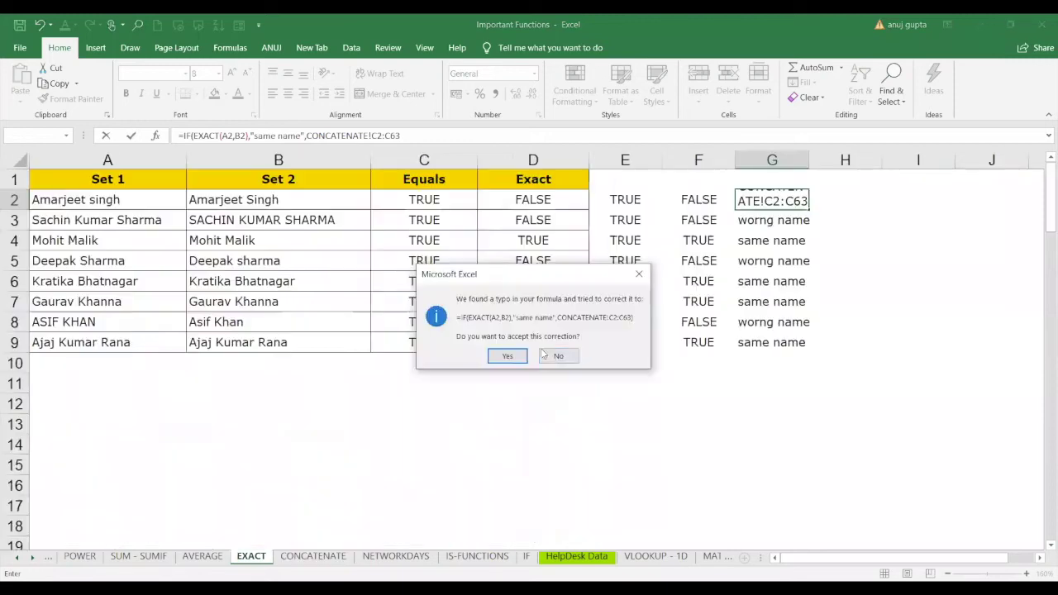
Decline the suggested correction, dismiss the missing-parenthesis error and return to the EXACT sheet.
click(553, 358)
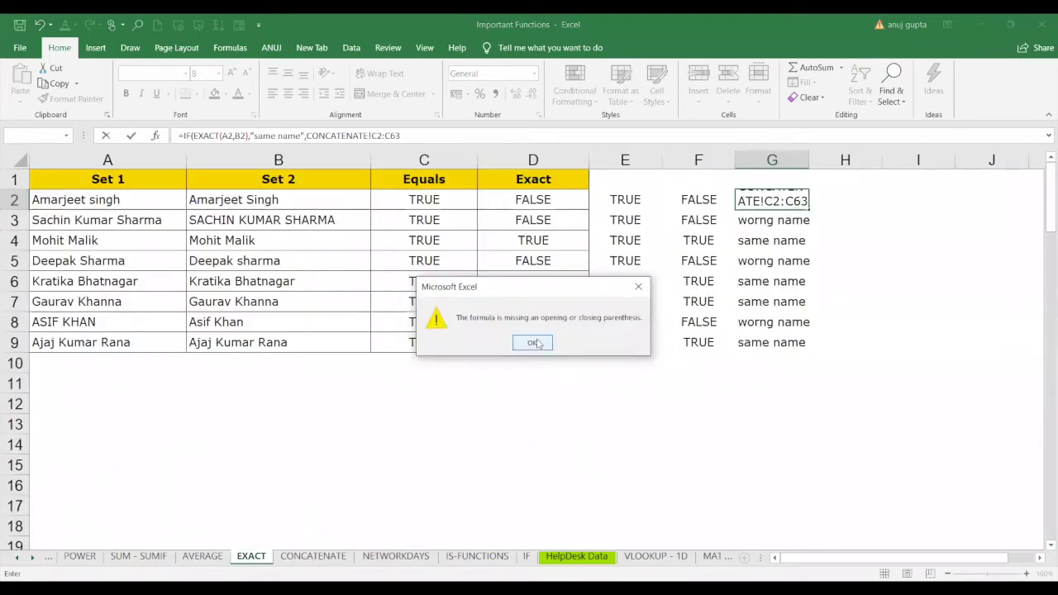
key(Return)
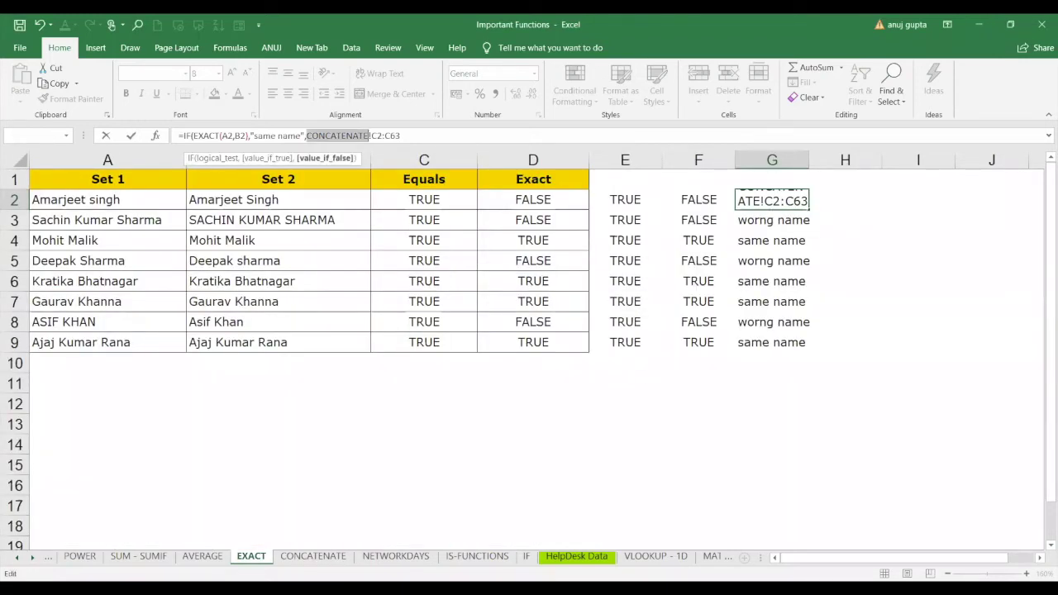
click(314, 557)
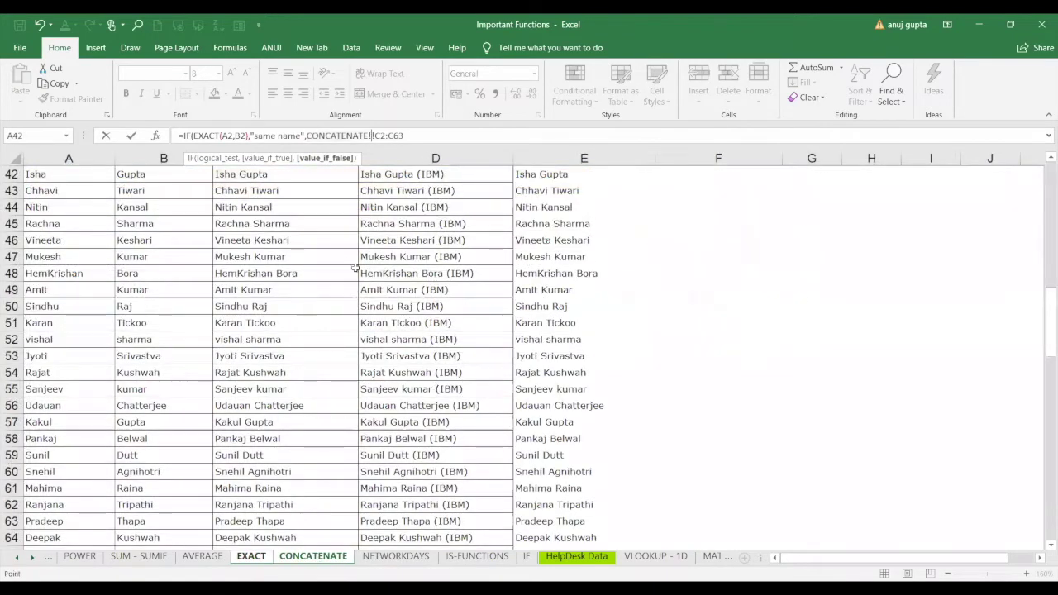
click(272, 208)
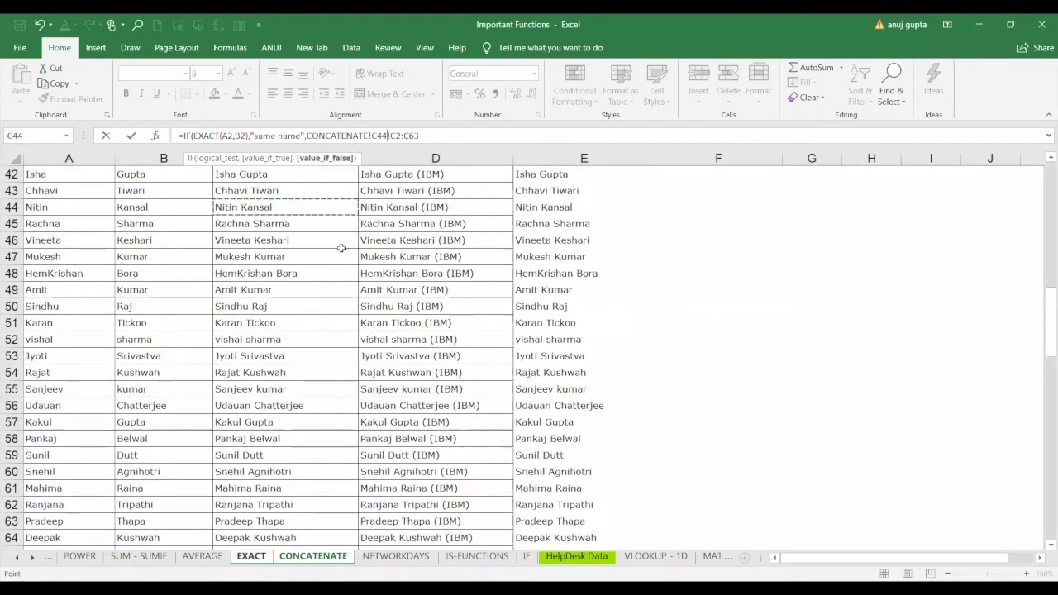
click(202, 557)
click(252, 557)
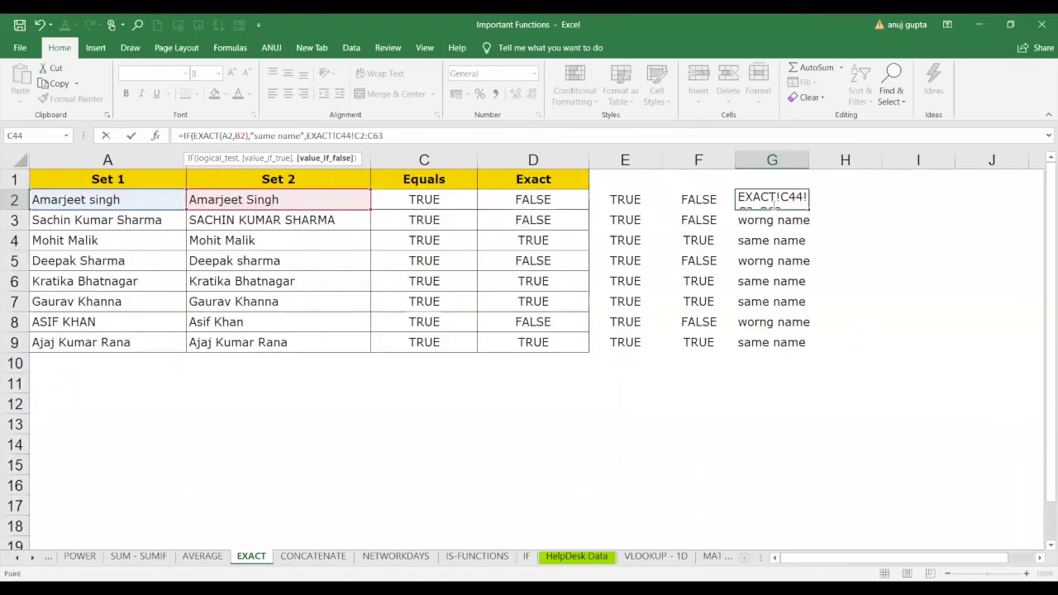
Delete the entire formula so G2 is empty.
triple_click(258, 135)
key(BackSpace)
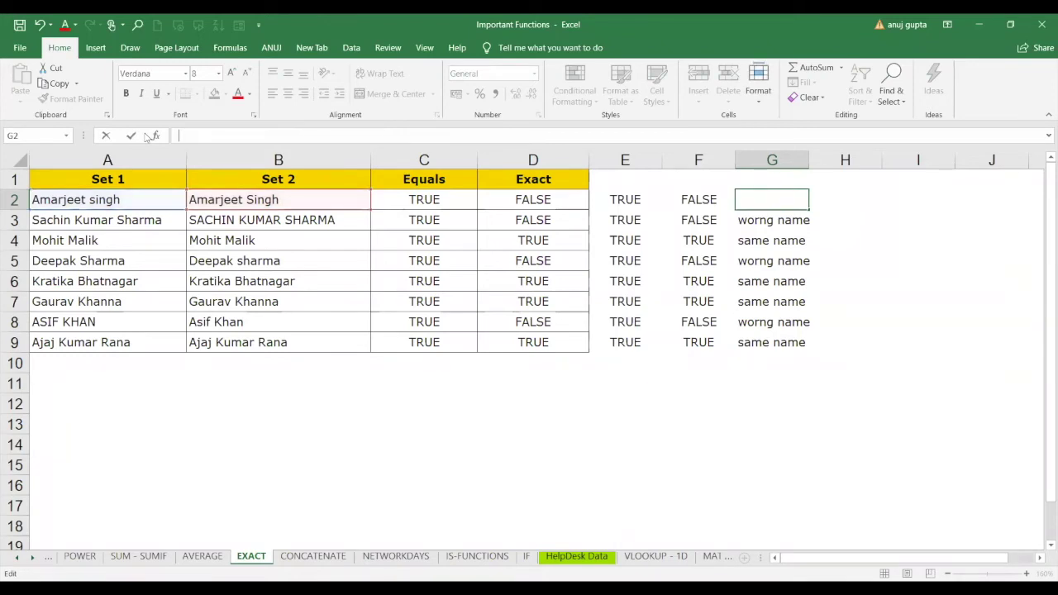
click(294, 542)
On the CONCATENATE sheet, clear the existing Full Name formulas in column C.
click(312, 556)
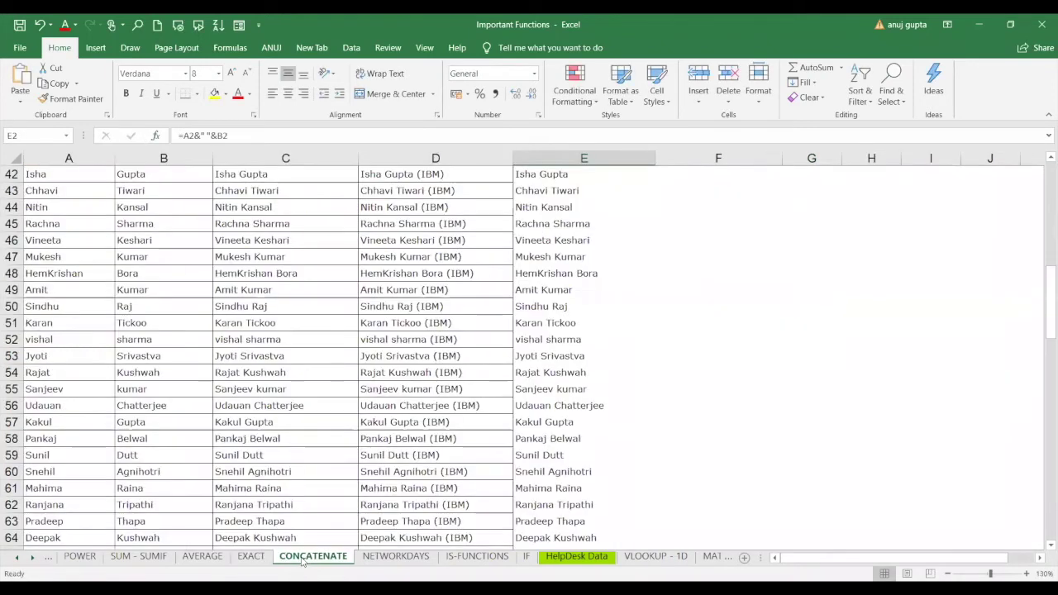
click(287, 208)
key(Up)
key(Up)
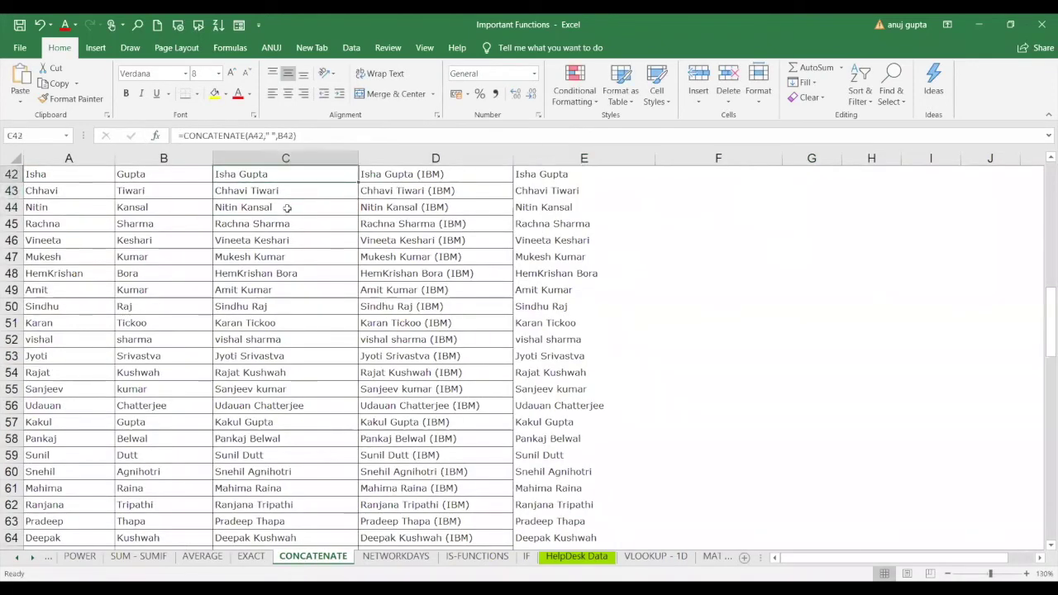
key(Up)
key(Up)
key(Up)
key(Up)
key(Up)
key(Up)
key(Up)
key(Up)
key(Up)
key(Up)
key(Up)
key(Up)
key(Up)
key(Up)
key(Up)
key(Up)
key(Up)
key(Up)
key(Up)
key(Up)
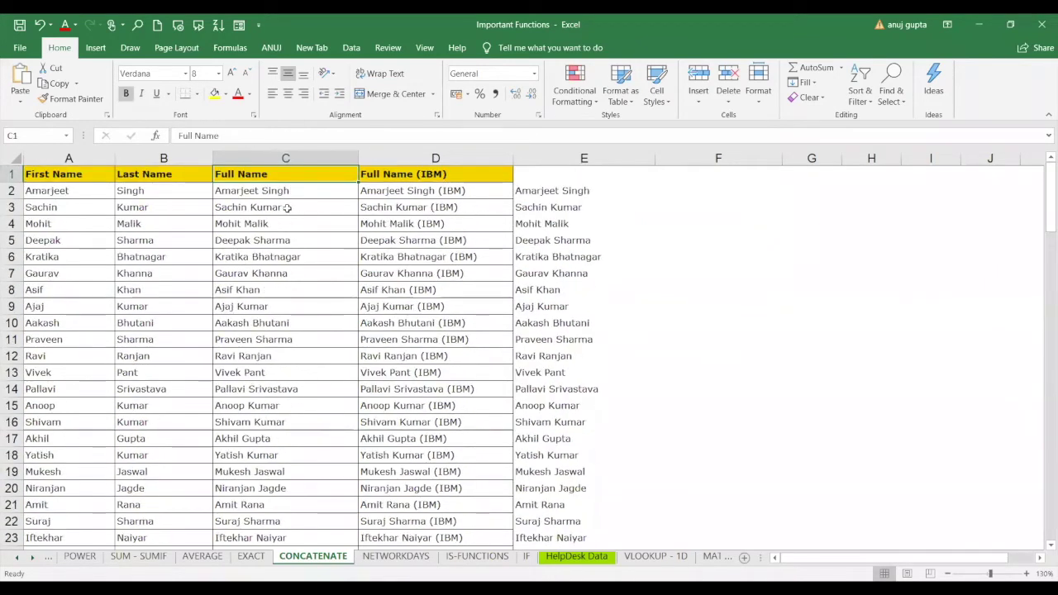
drag(288, 190, 323, 539)
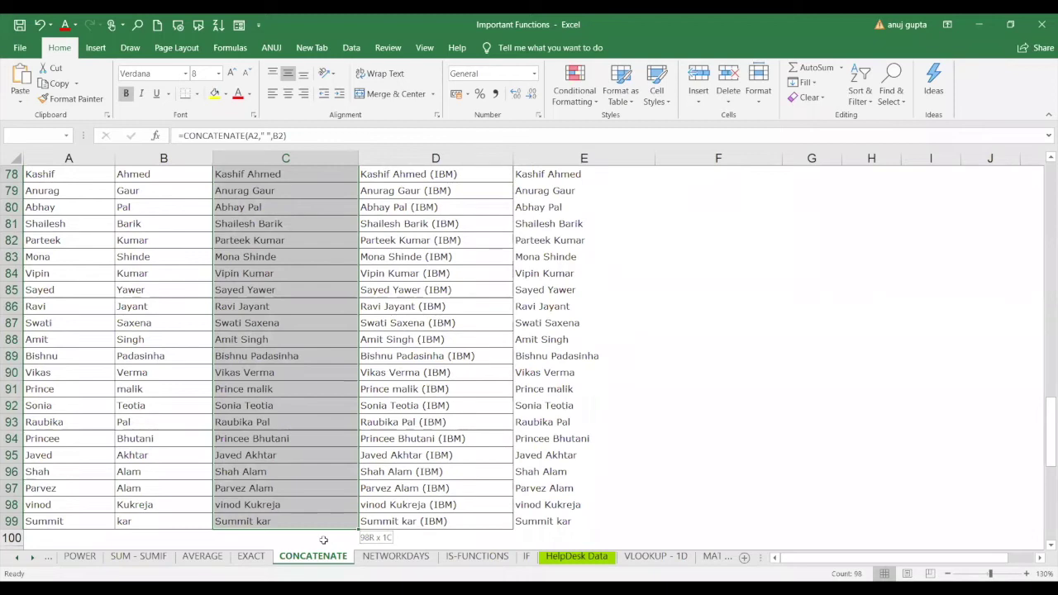
key(Delete)
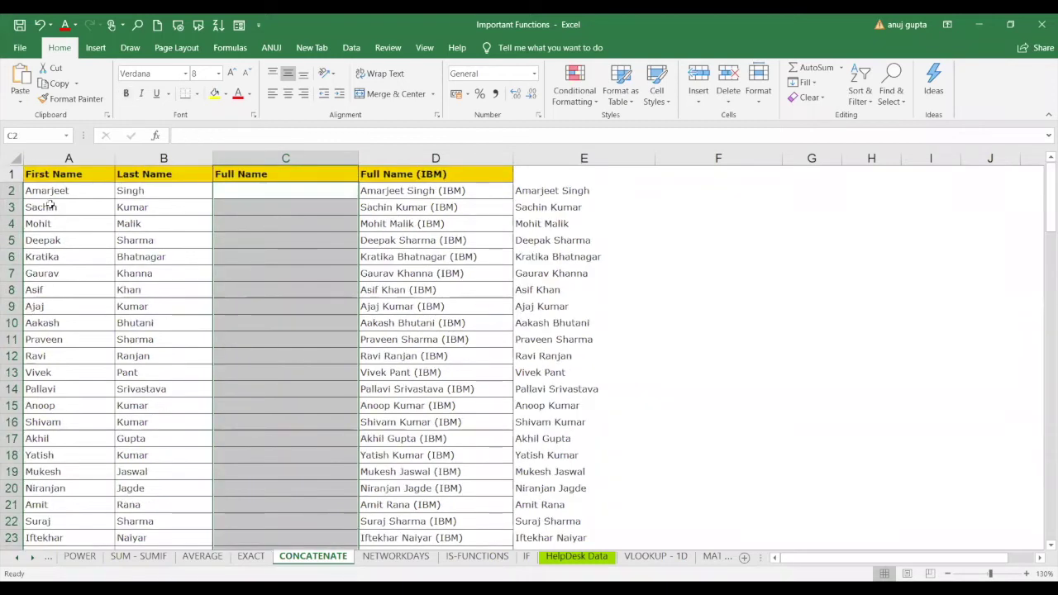
click(269, 193)
text(=)
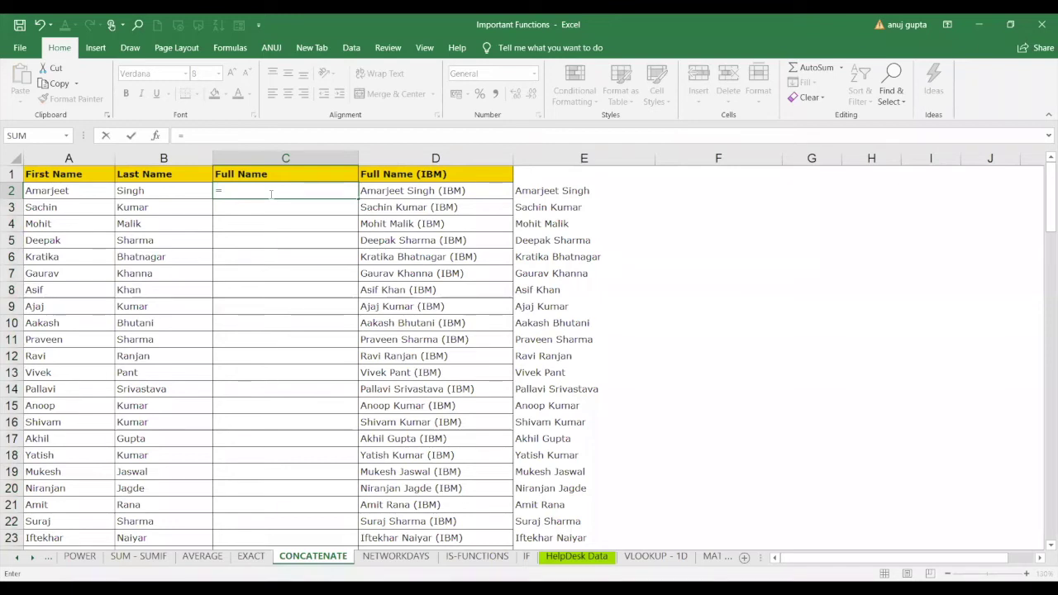
text(conc)
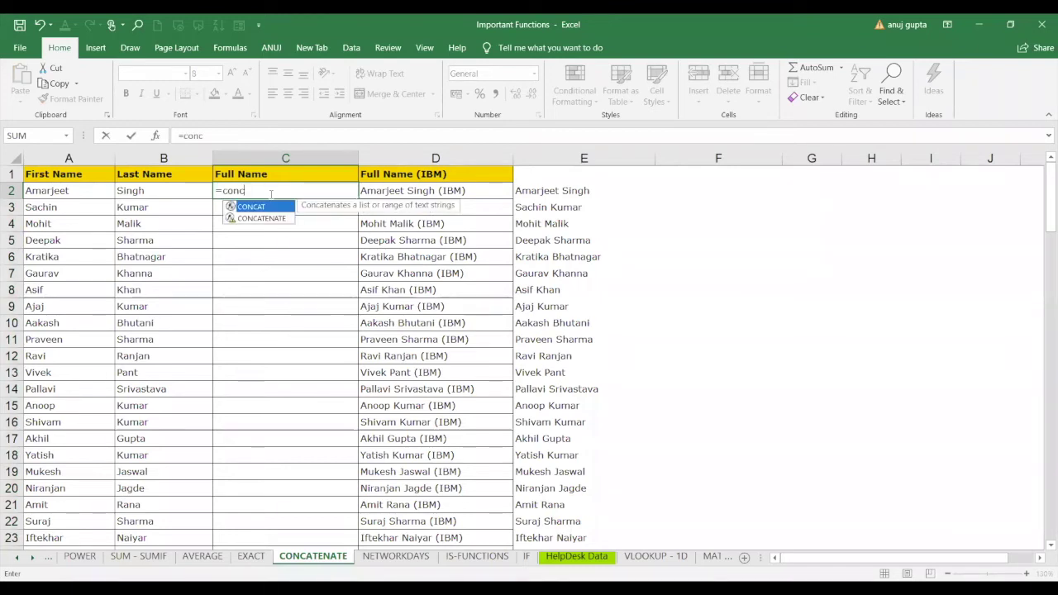
key(Down)
key(Tab)
click(95, 193)
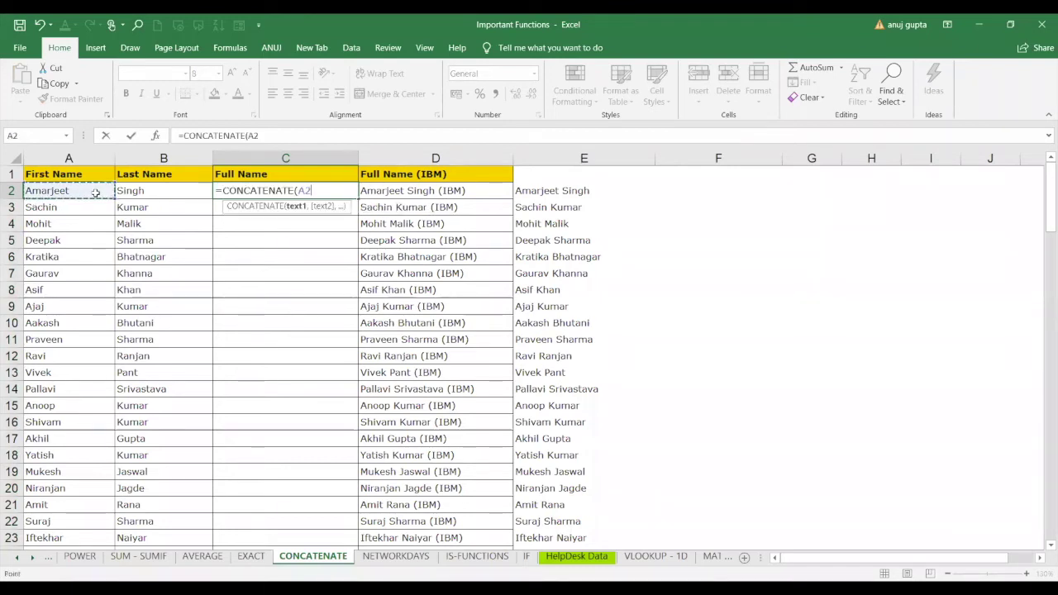
text(,)
click(159, 193)
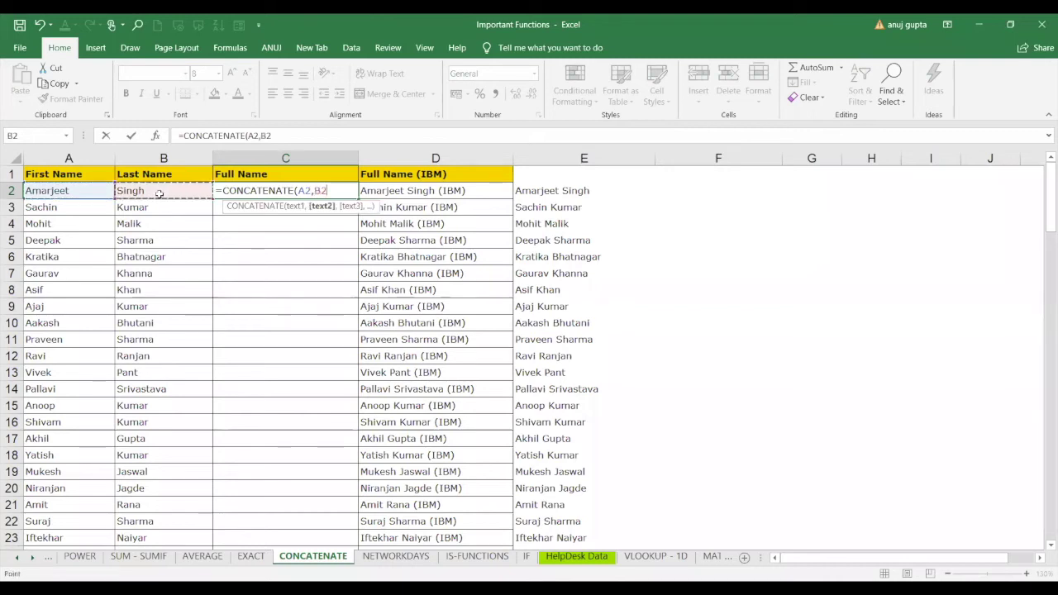
text())
key(Return)
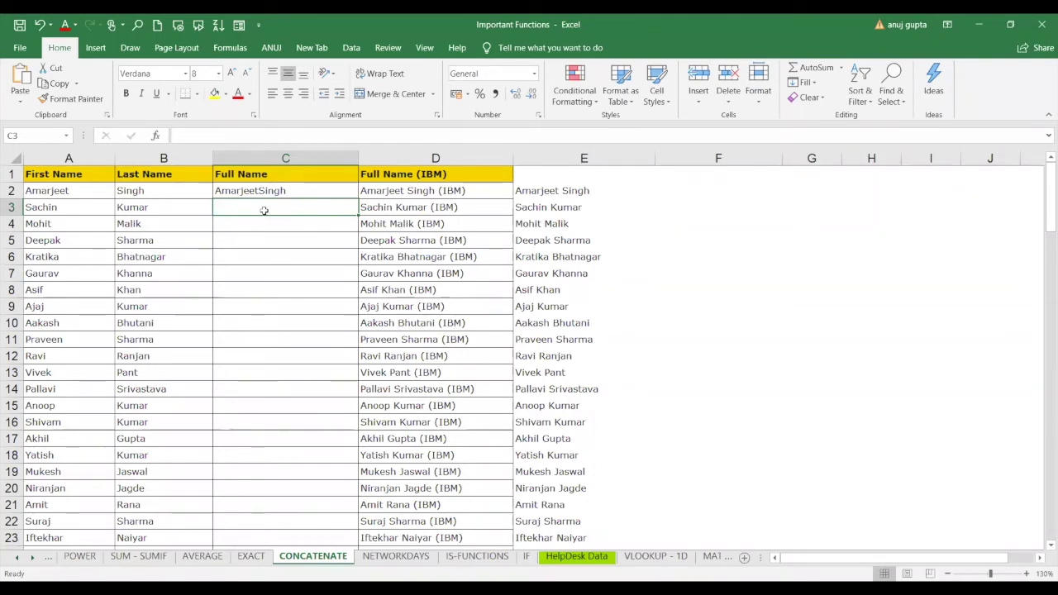
Try a CONCAT formula in C3 joining A3 and B3.
text(=)
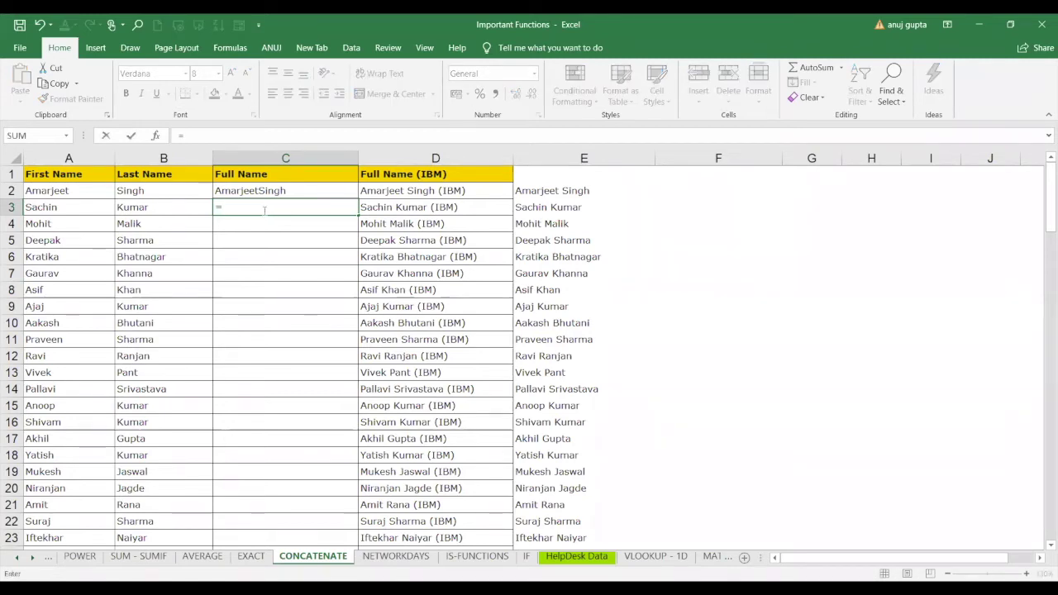
text(CONCAT()
click(68, 208)
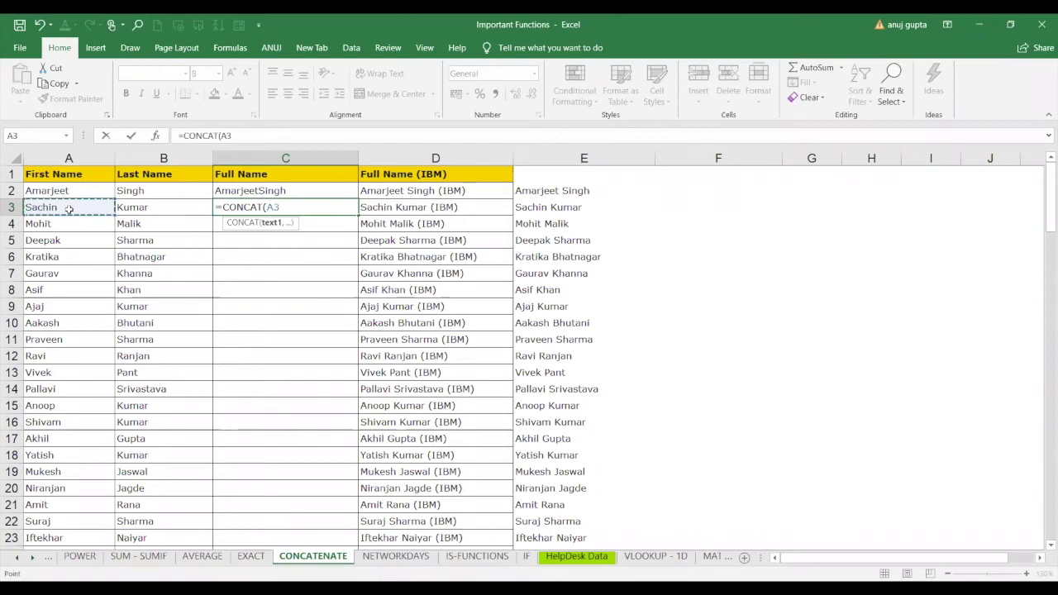
text(,)
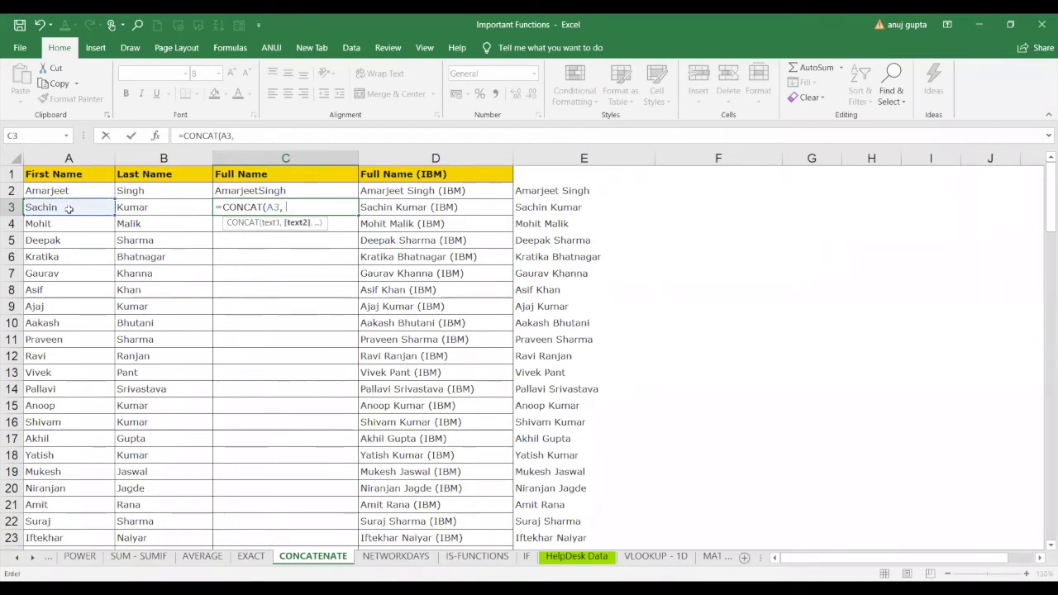
text( ,)
click(151, 205)
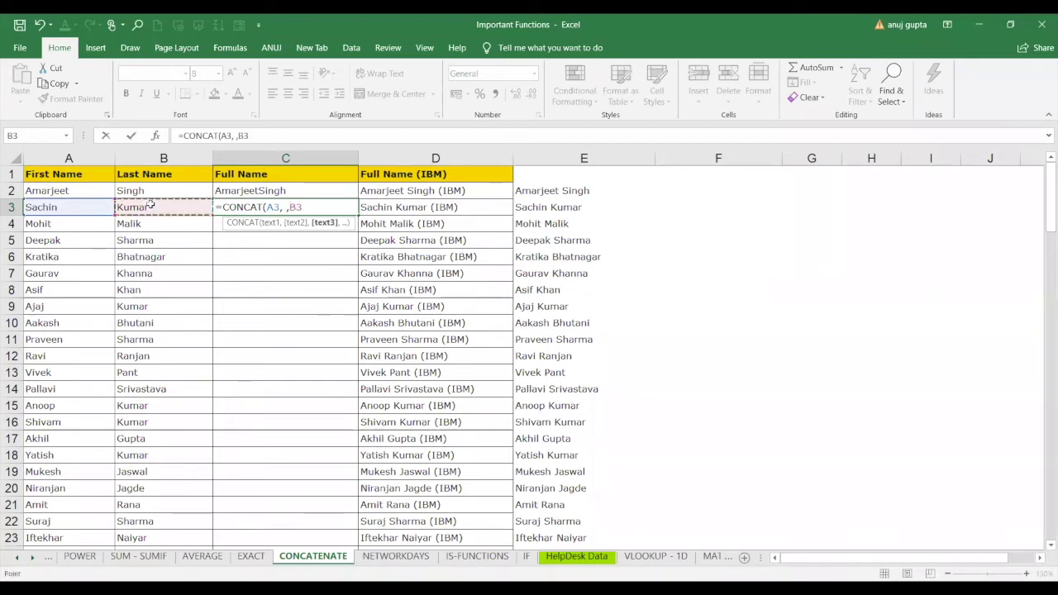
text())
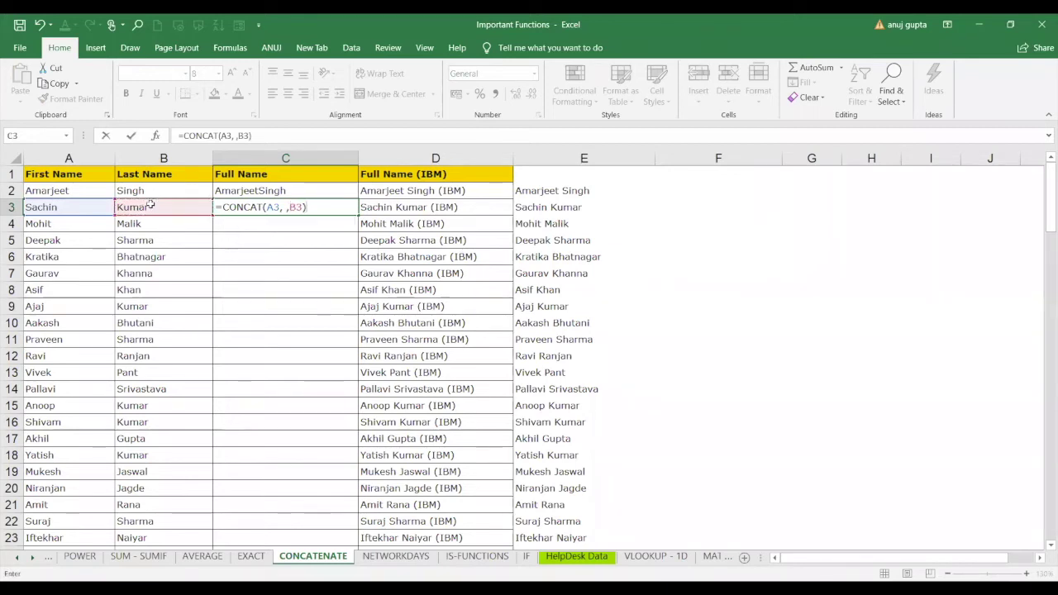
key(Return)
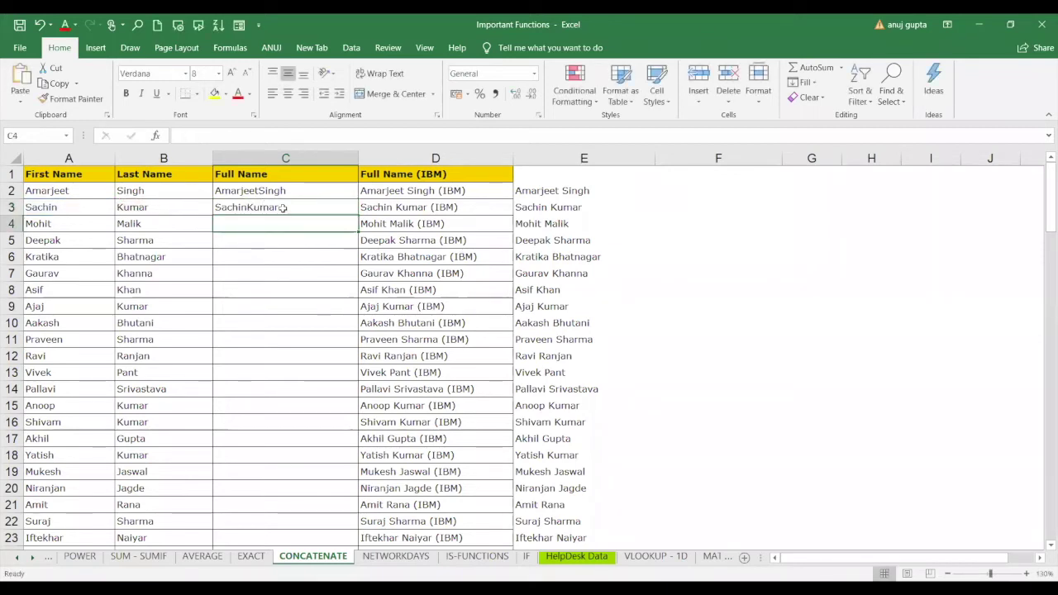
click(283, 208)
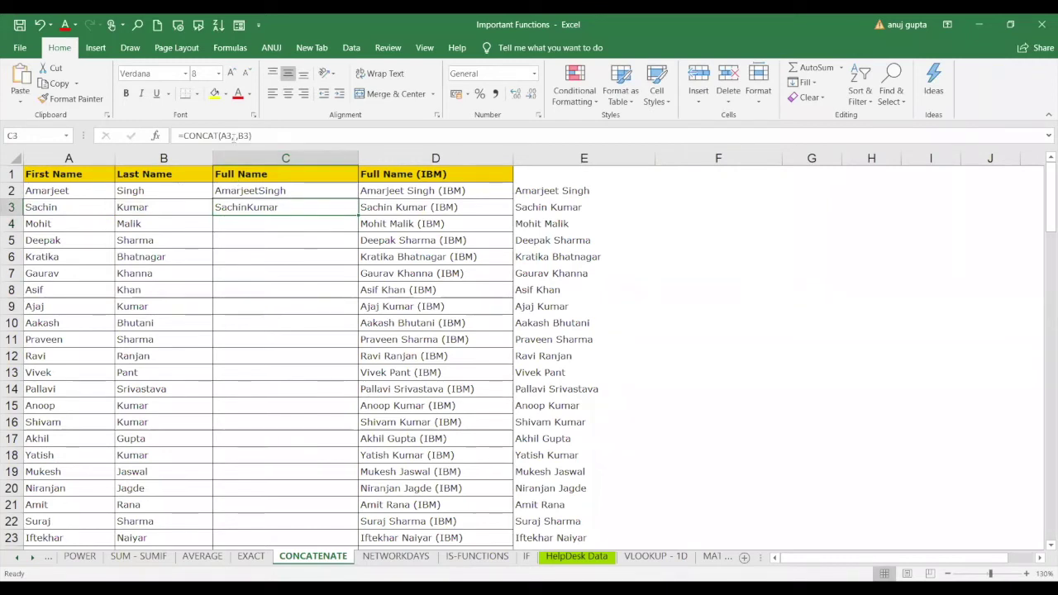
double_click(299, 212)
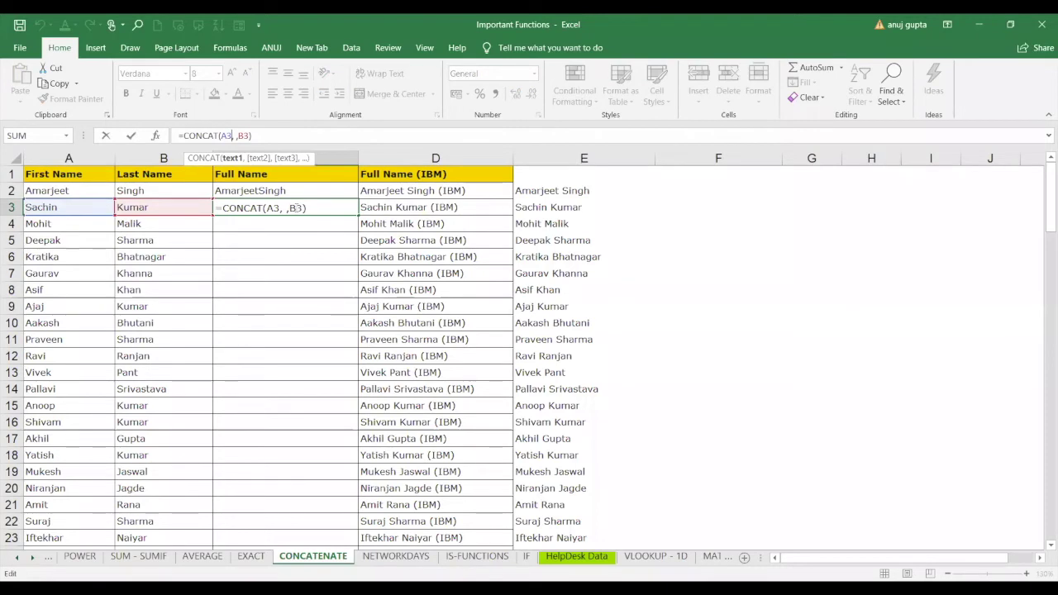
click(297, 208)
key(BackSpace)
key(BackSpace)
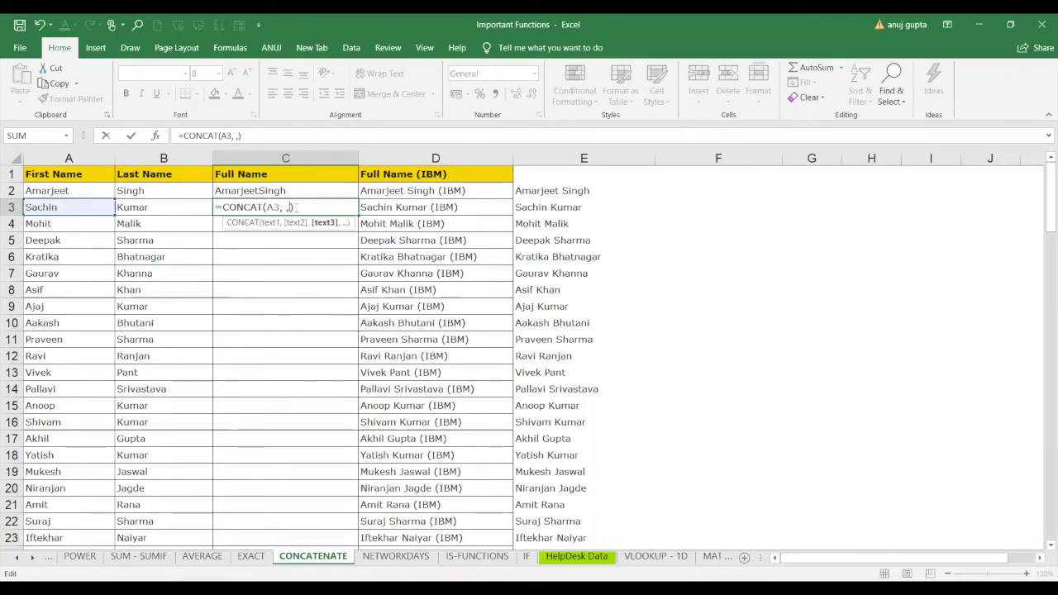
key(Escape)
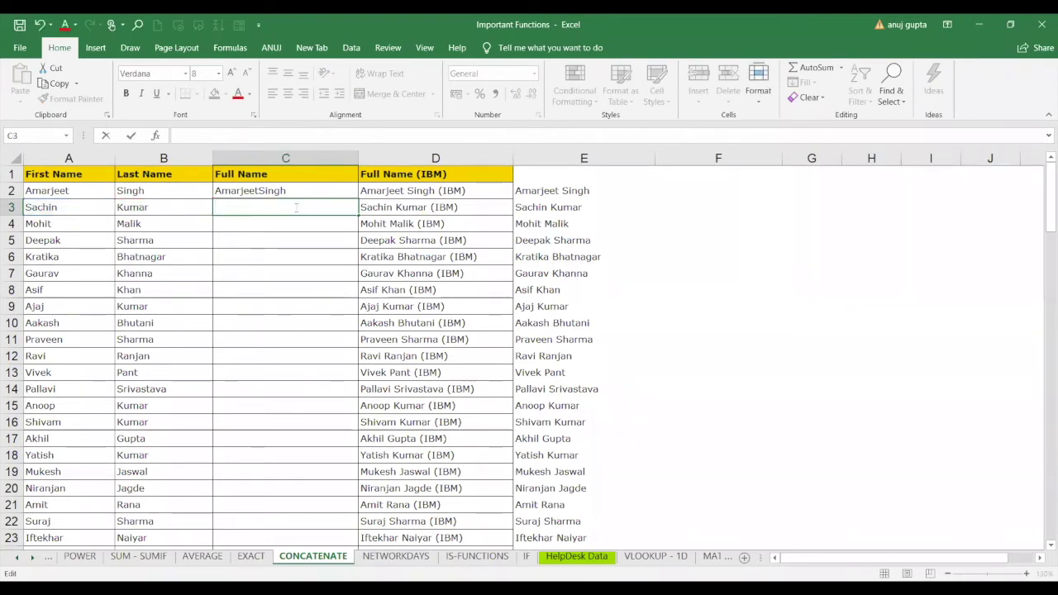
text(=)
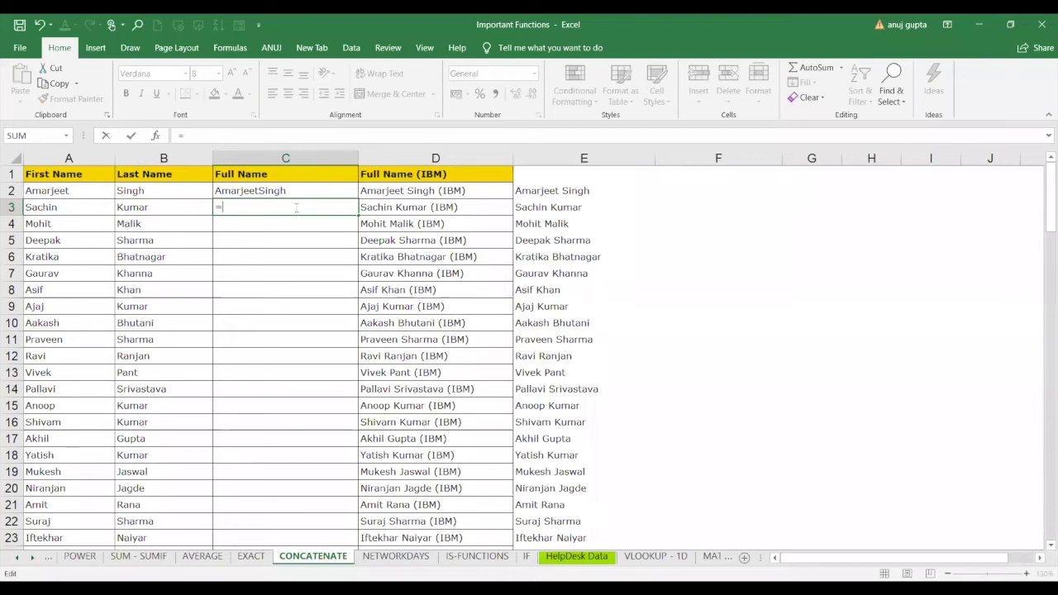
text(con)
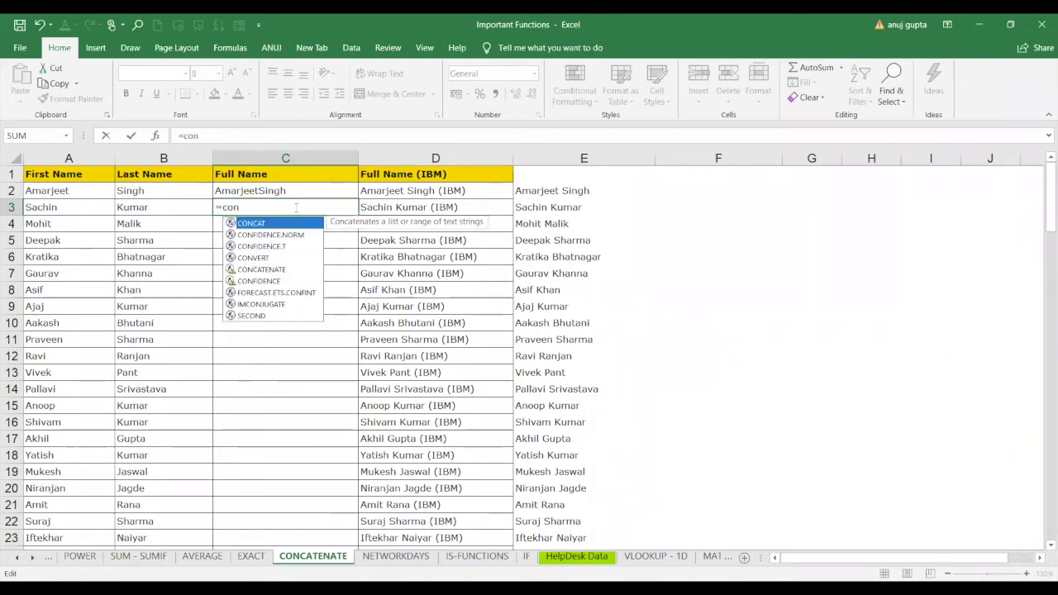
double_click(261, 269)
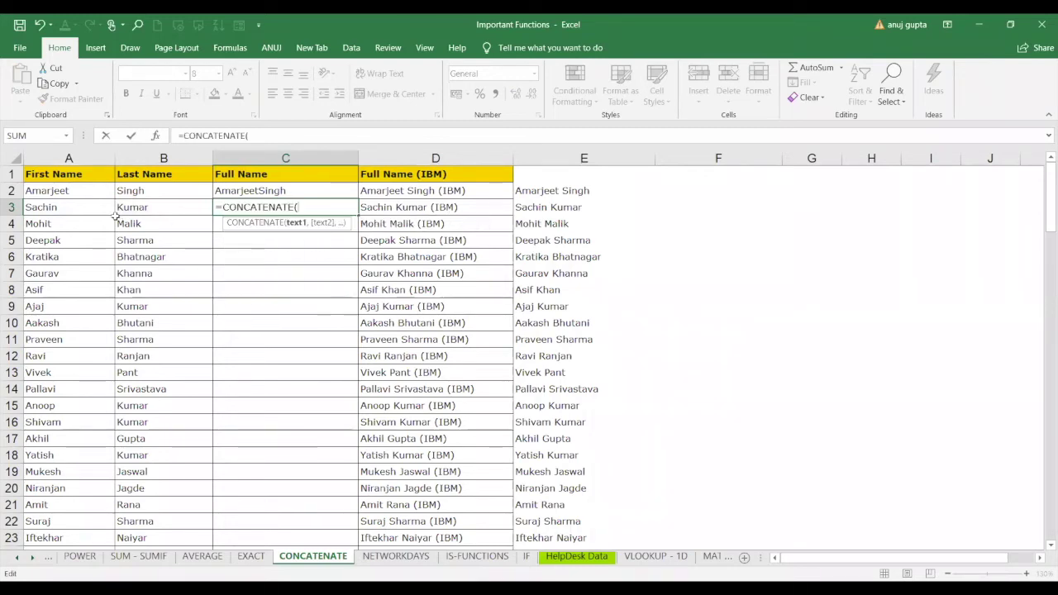
click(86, 207)
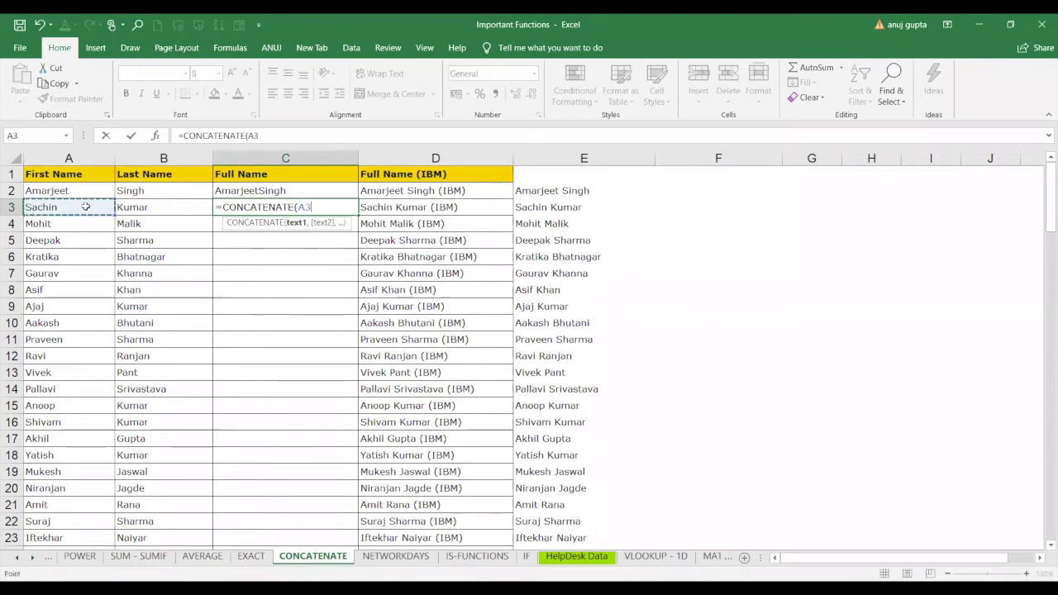
text(," ")
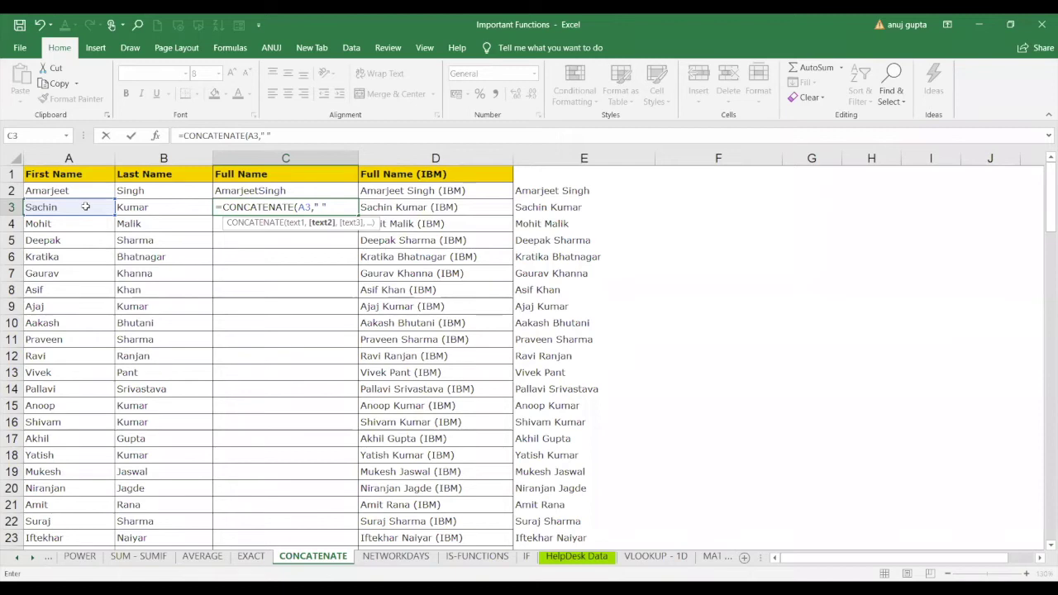
text(,)
click(144, 206)
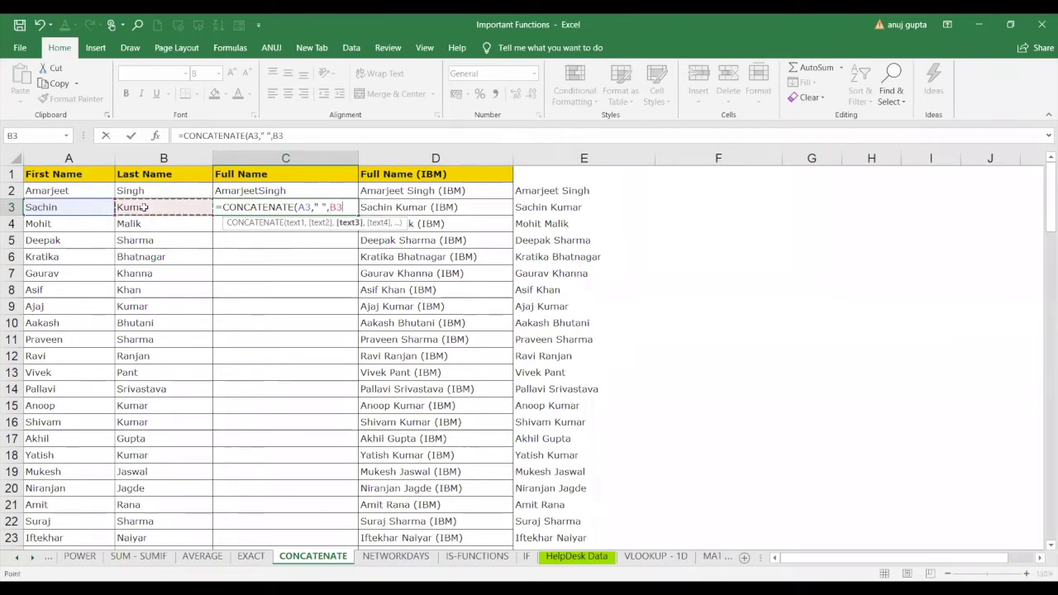
key(Return)
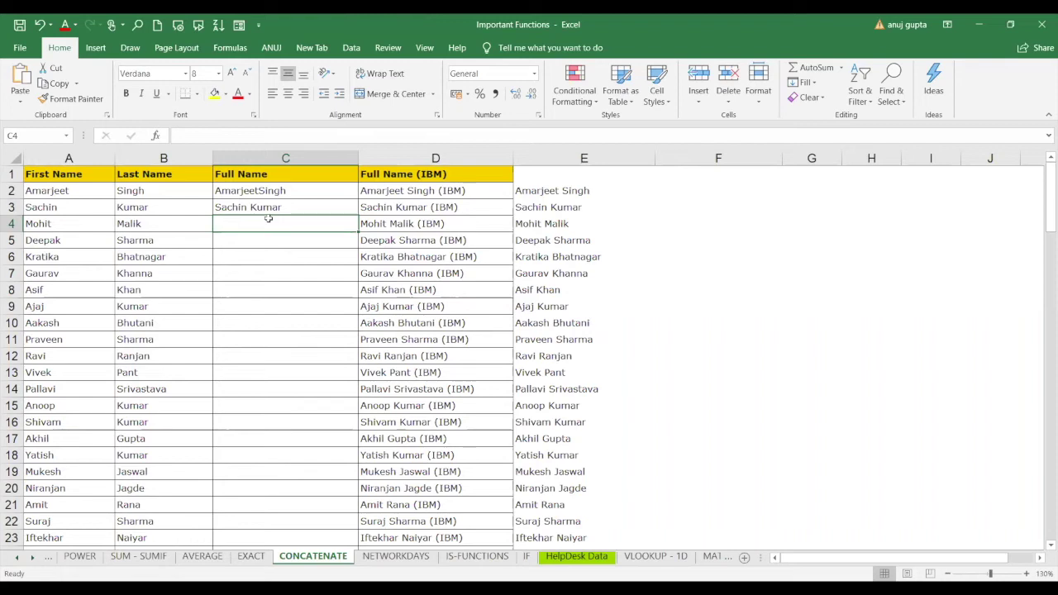
Enter =CONCATENATE("Mr. ",A4," ",B4) in C4 and fill it down through C23.
text(=)
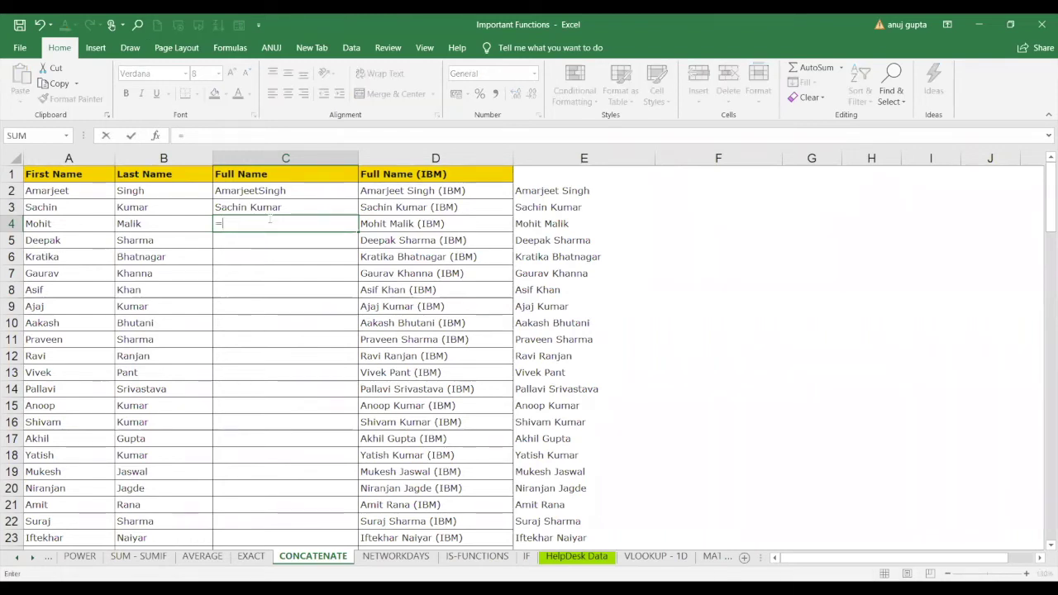
text(CONCATENATE()
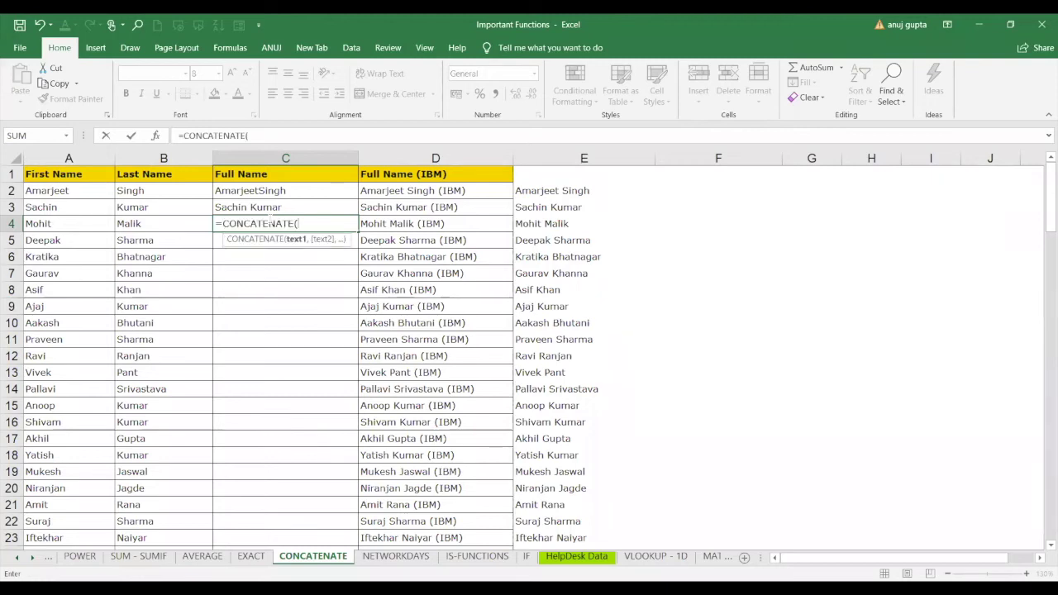
text("M)
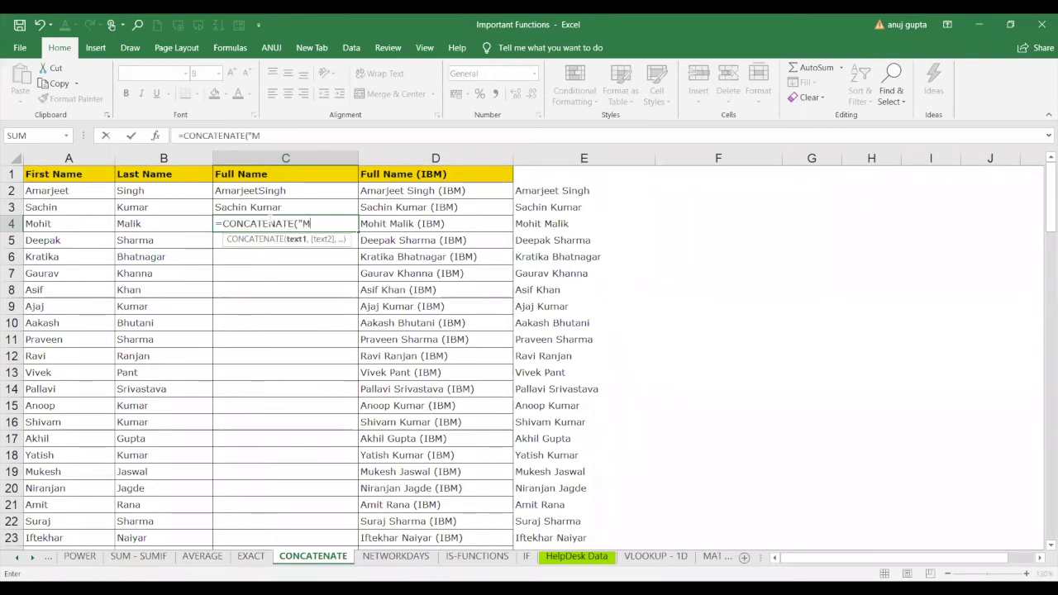
text(r.")
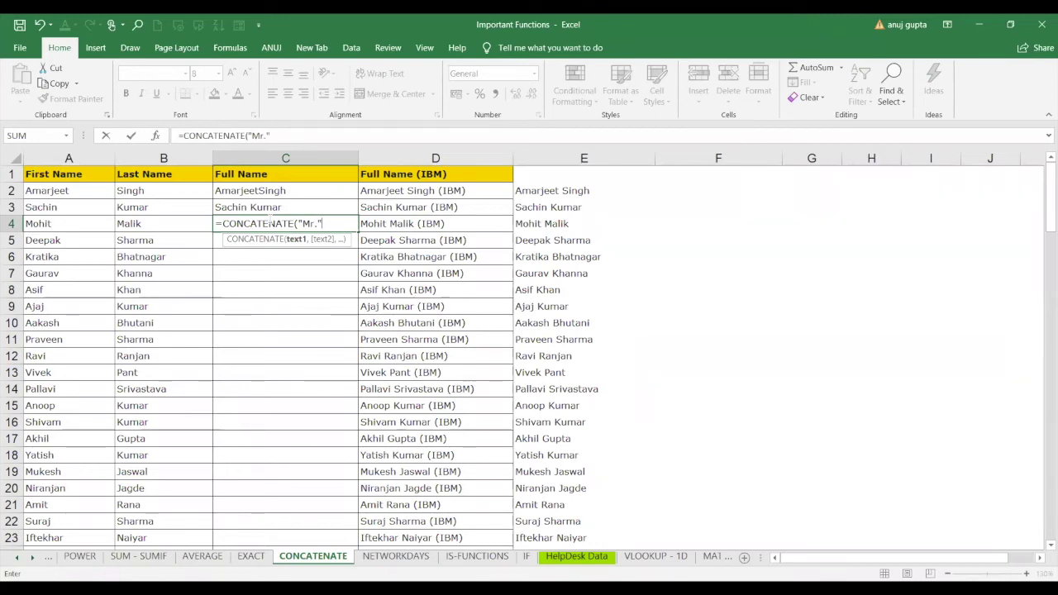
text(,)
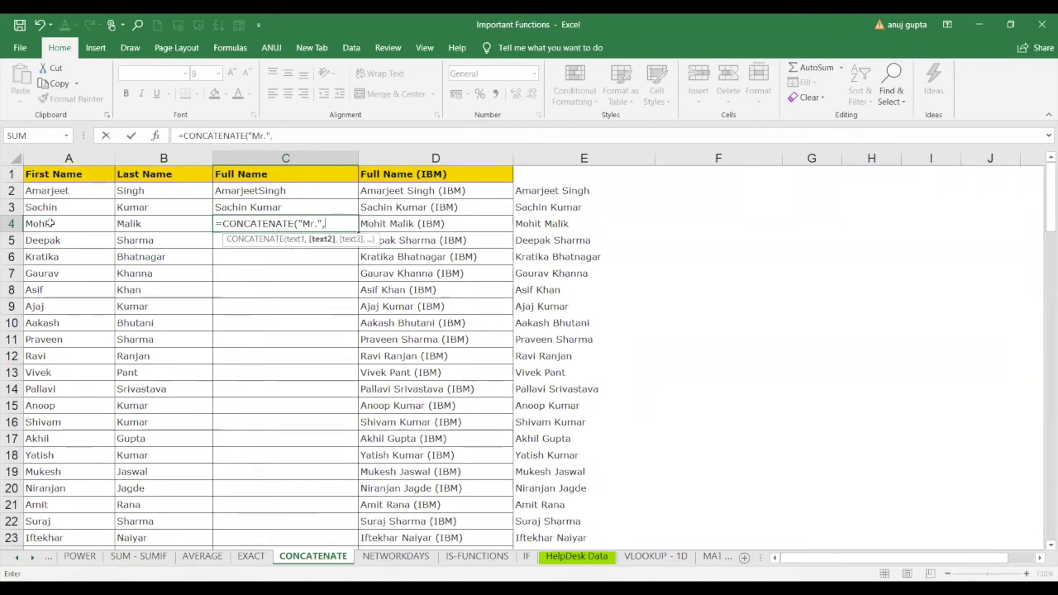
click(50, 223)
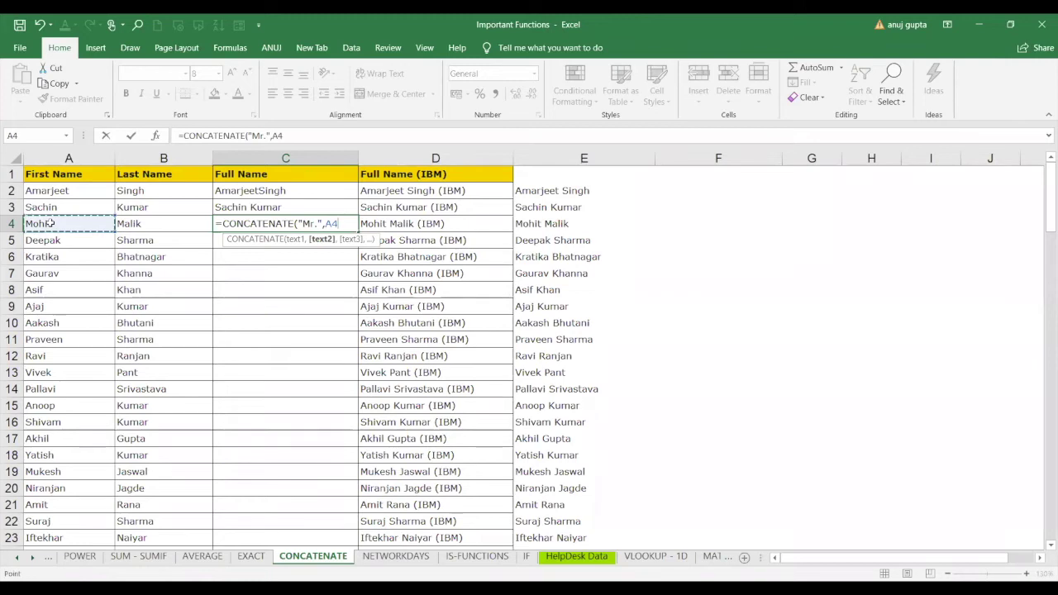
key(BackSpace)
key(BackSpace)
text(")
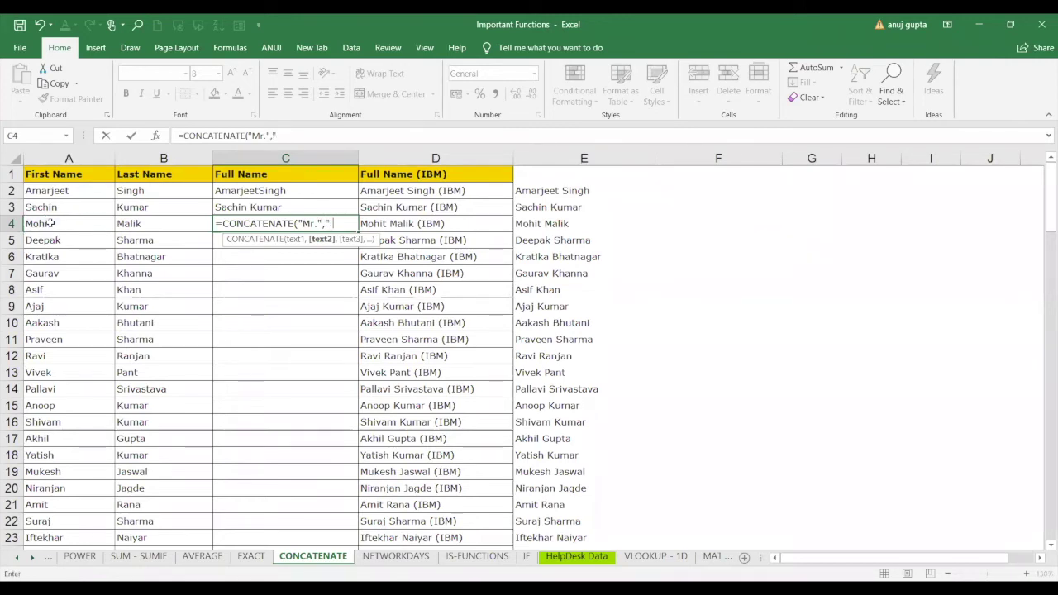
key(BackSpace)
key(BackSpace)
key(BackSpace)
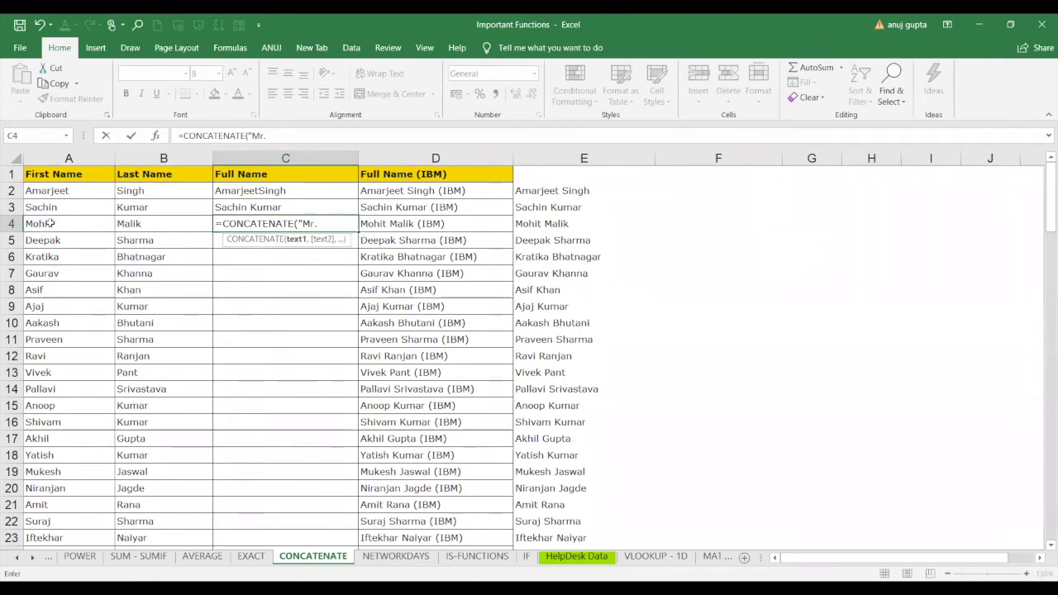
text(")
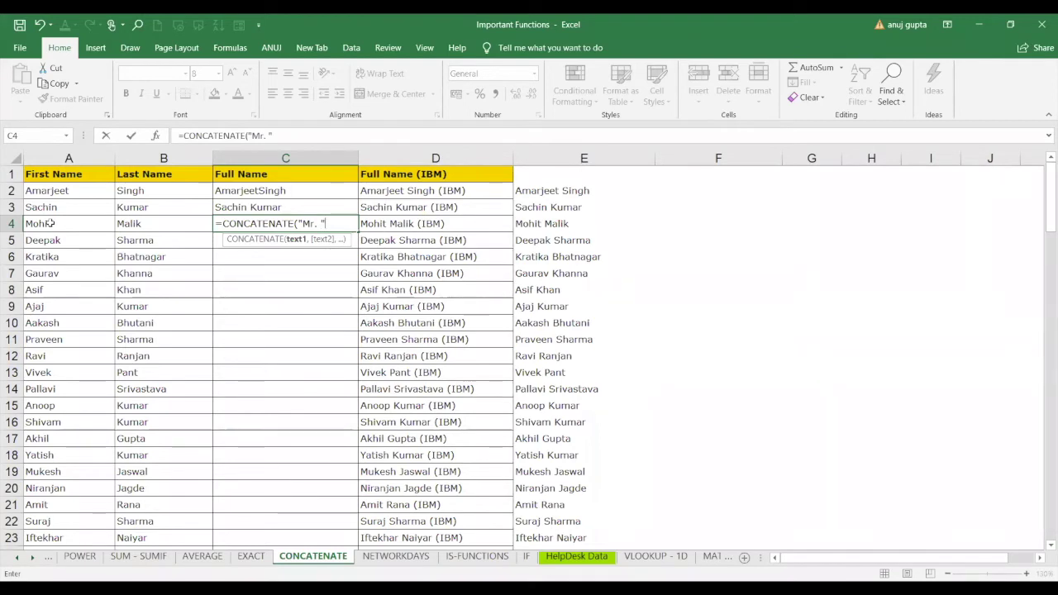
text(,)
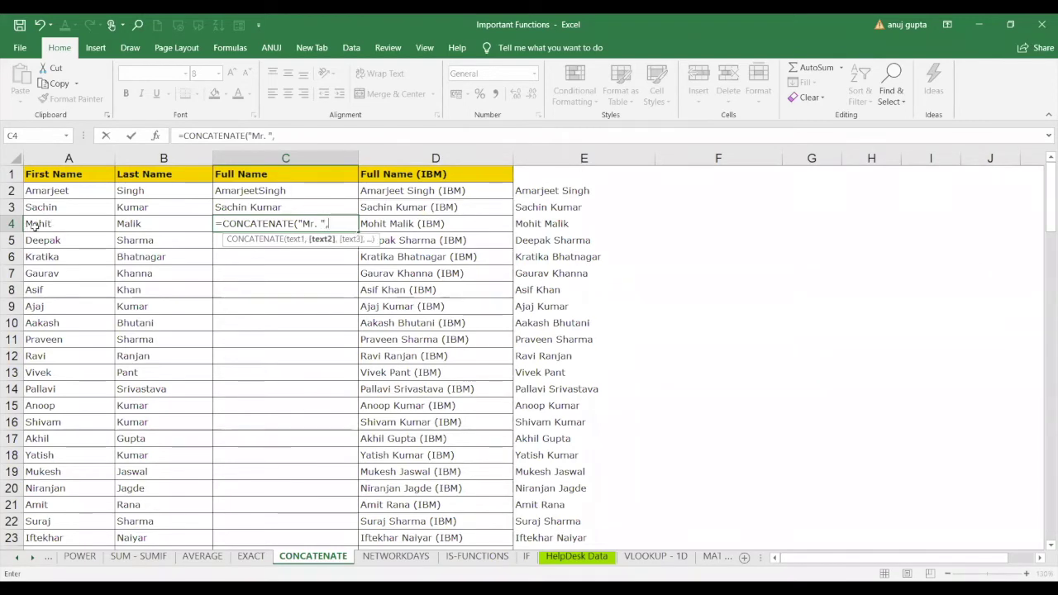
click(31, 226)
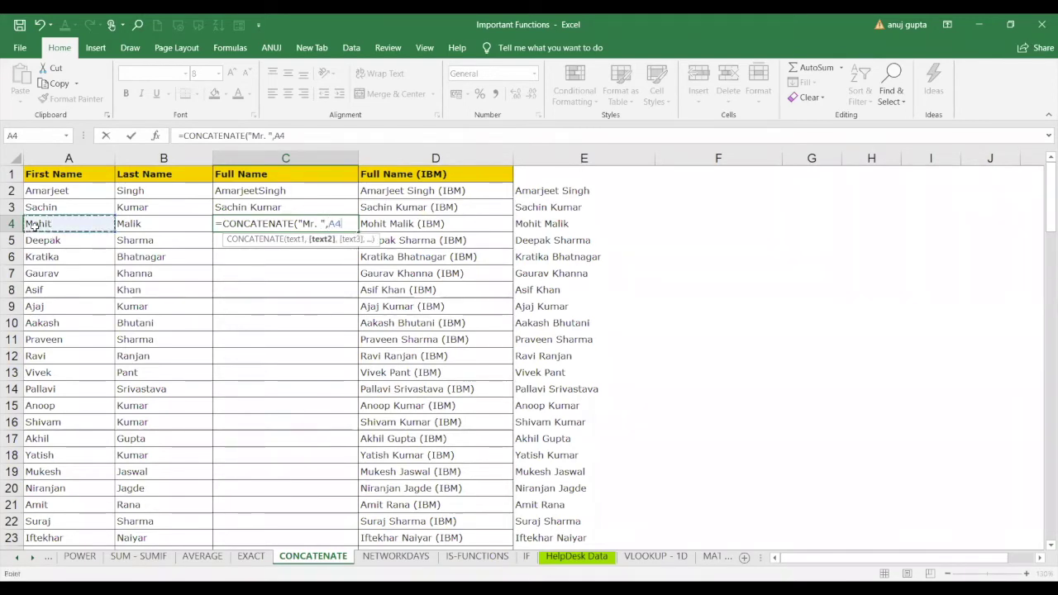
text(," ")
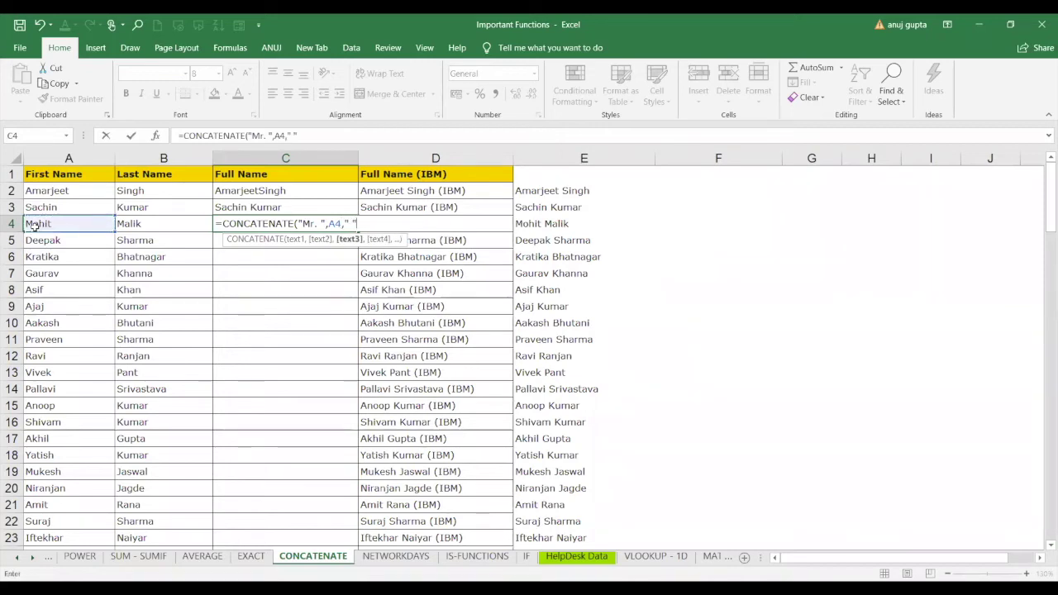
text(,)
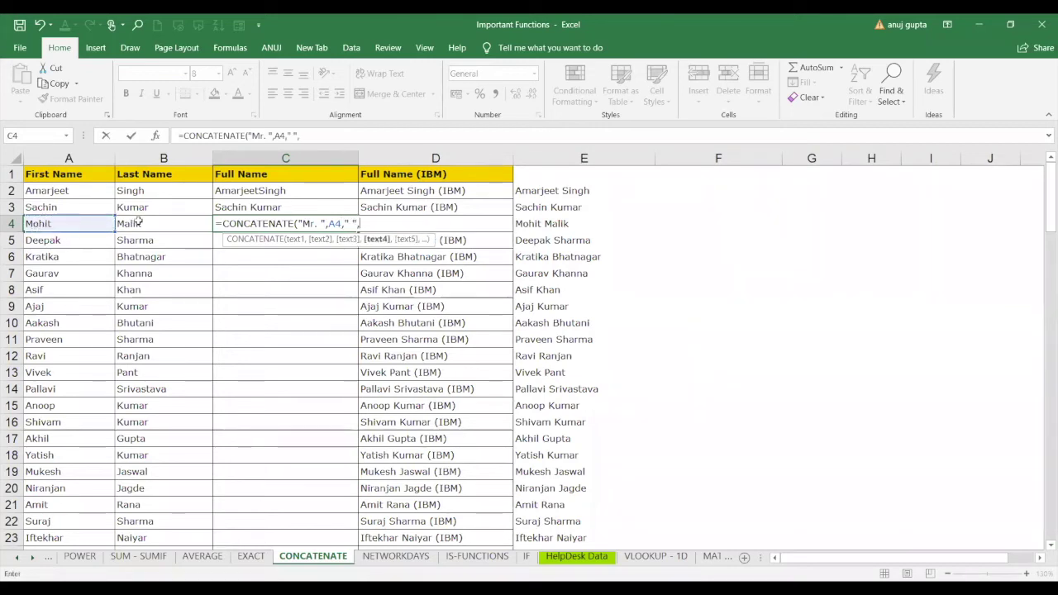
click(137, 221)
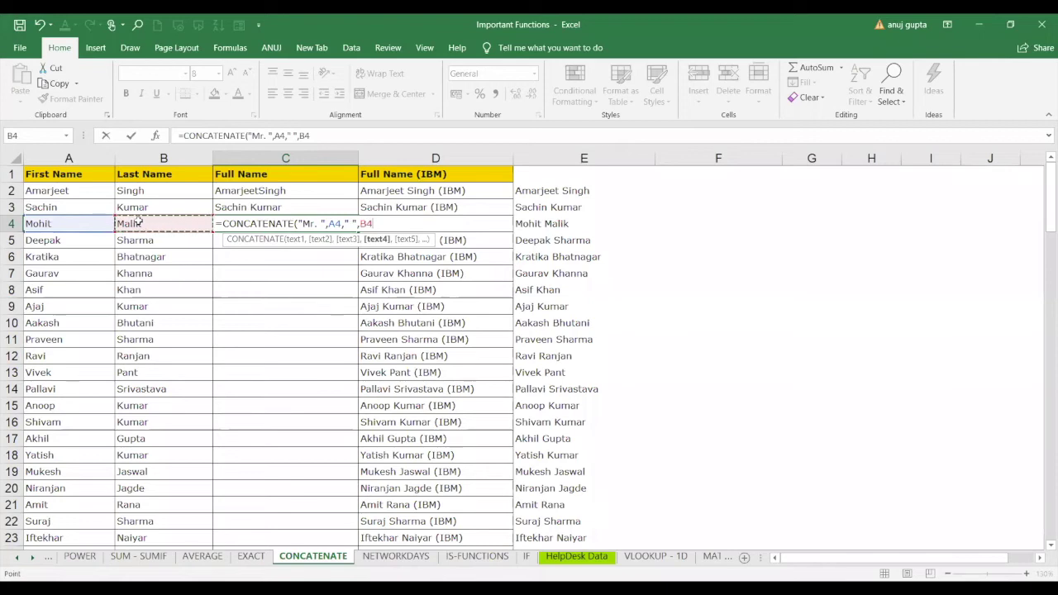
text())
key(Return)
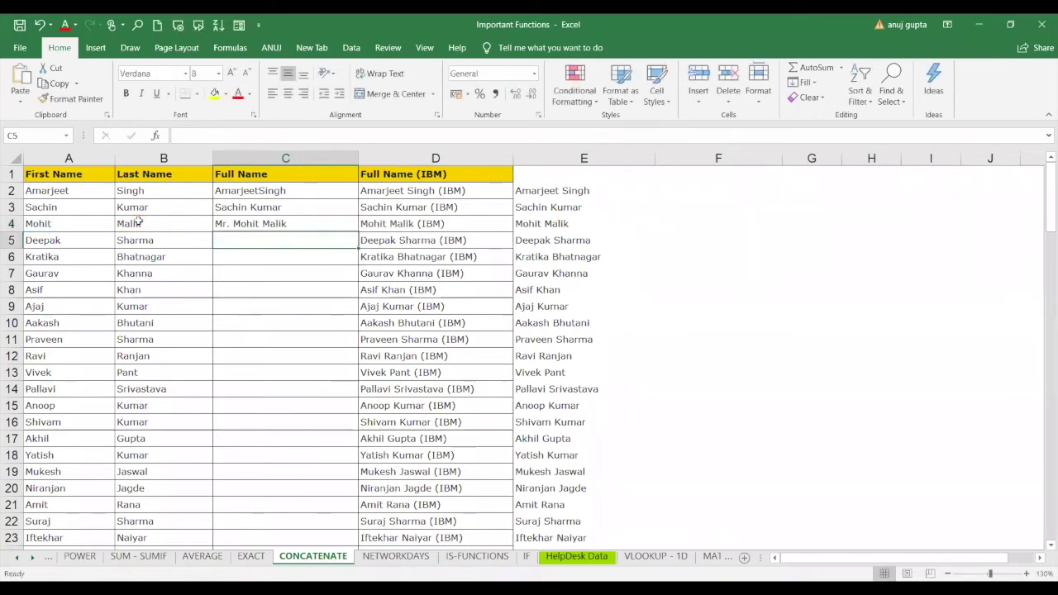
click(279, 225)
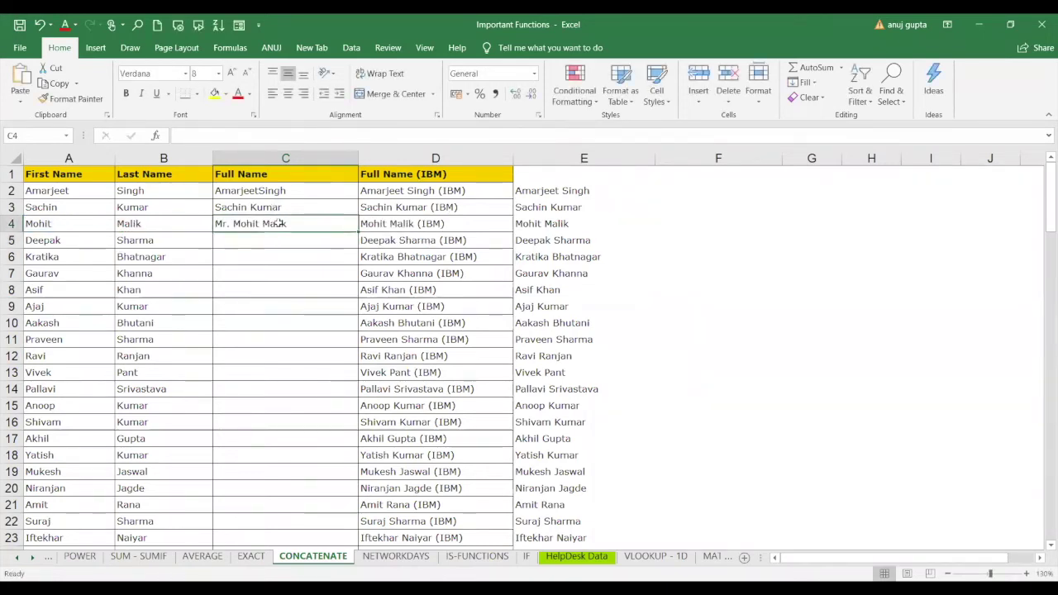
double_click(358, 234)
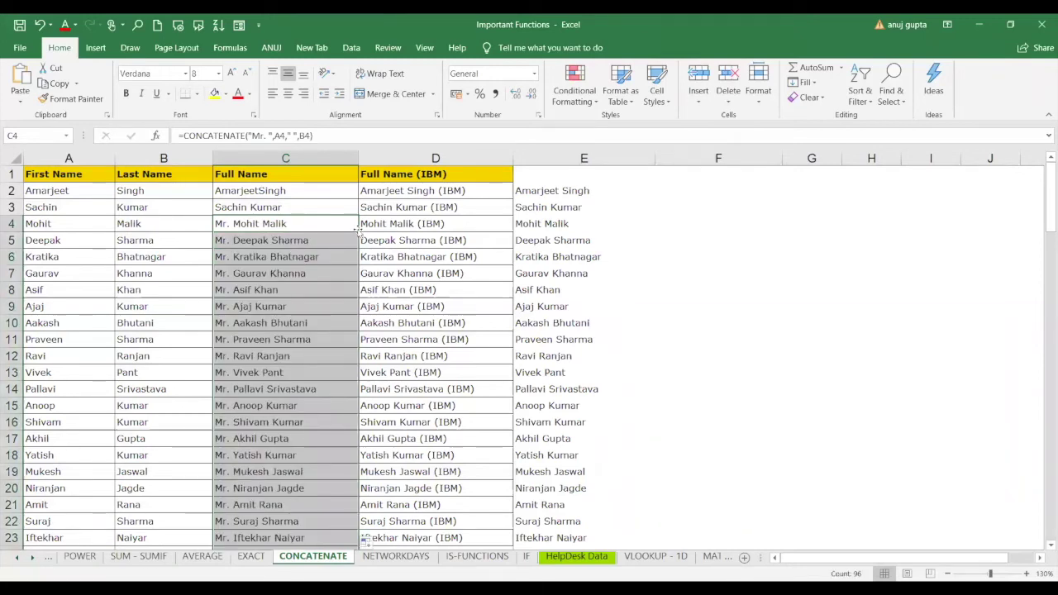
click(312, 135)
click(307, 190)
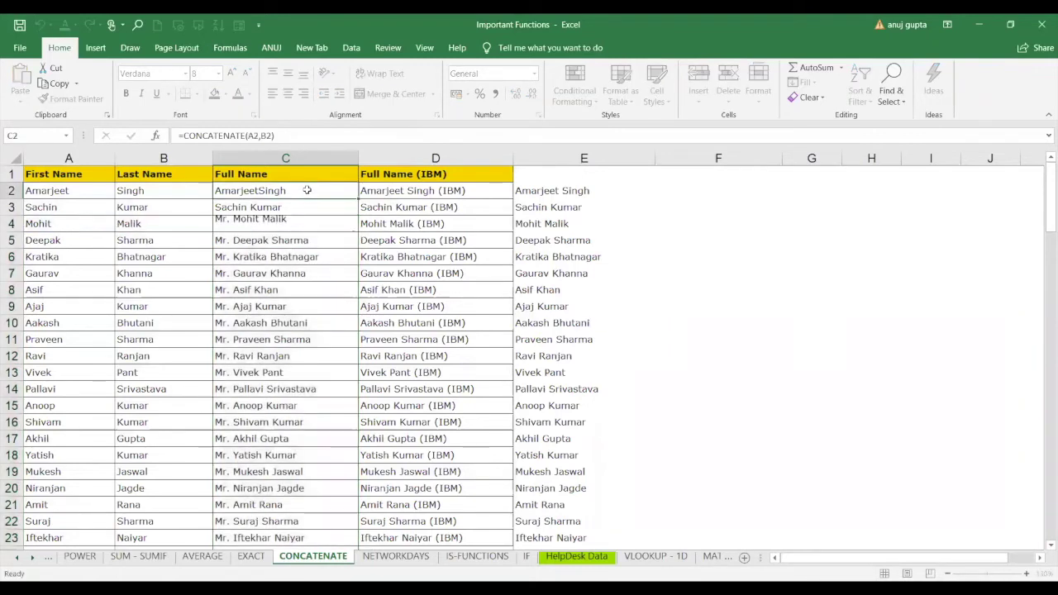
click(306, 206)
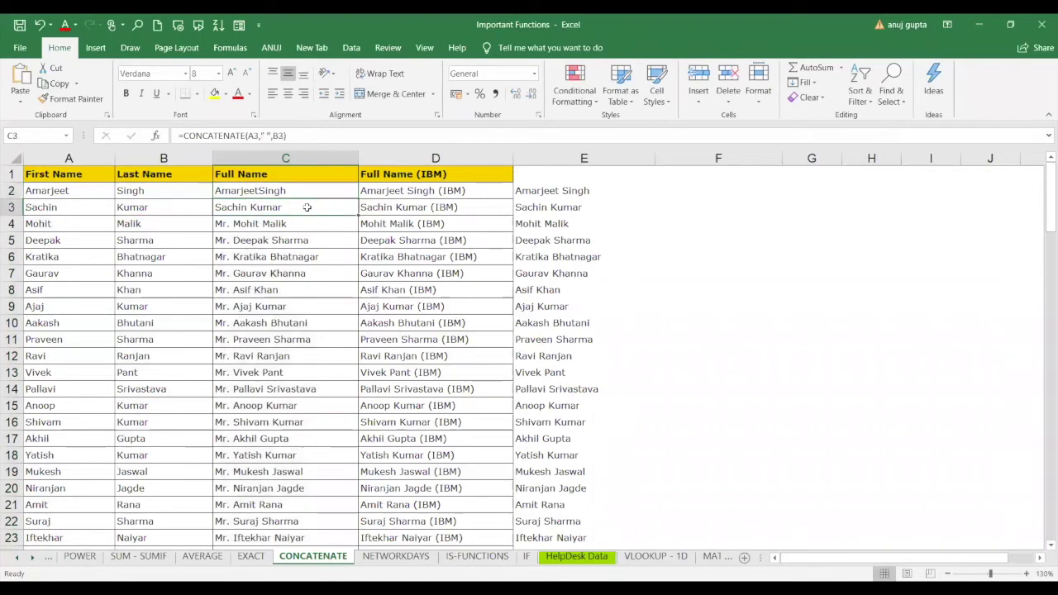
click(312, 192)
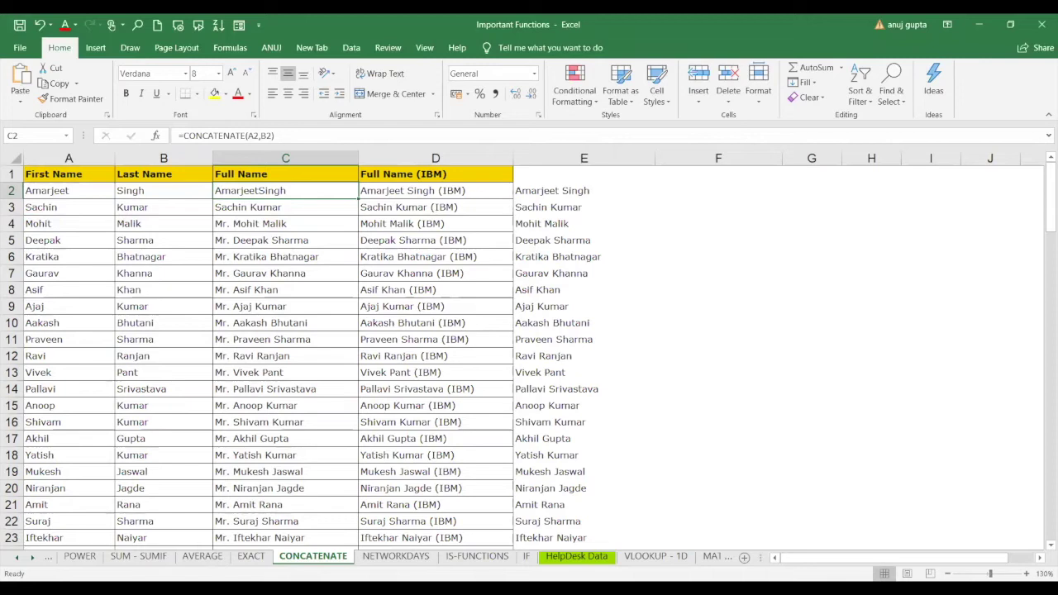
ctrl+scroll(777, 439, up, 2)
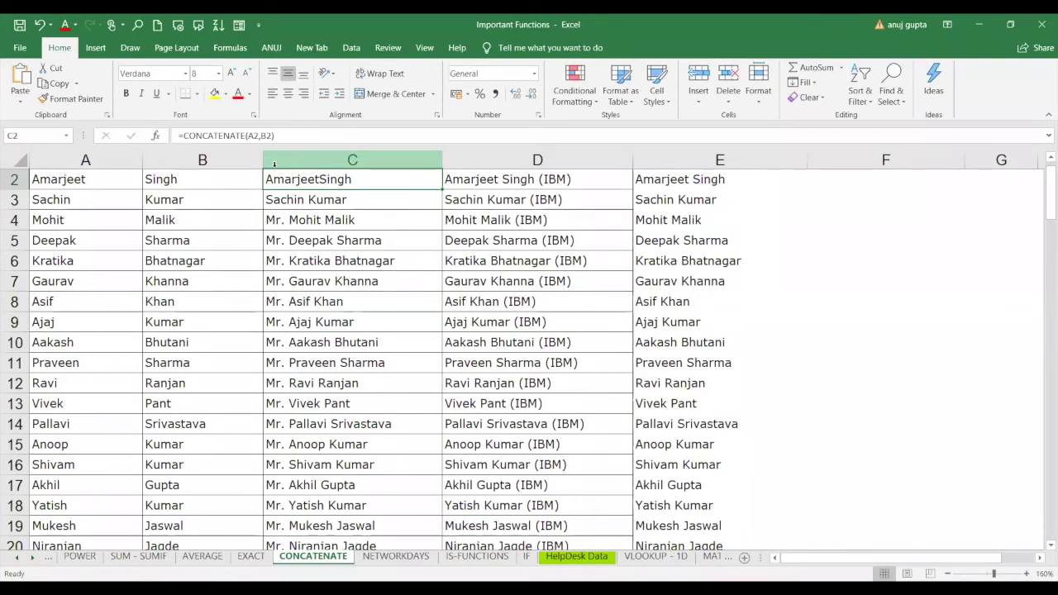
key(Down)
key(Down)
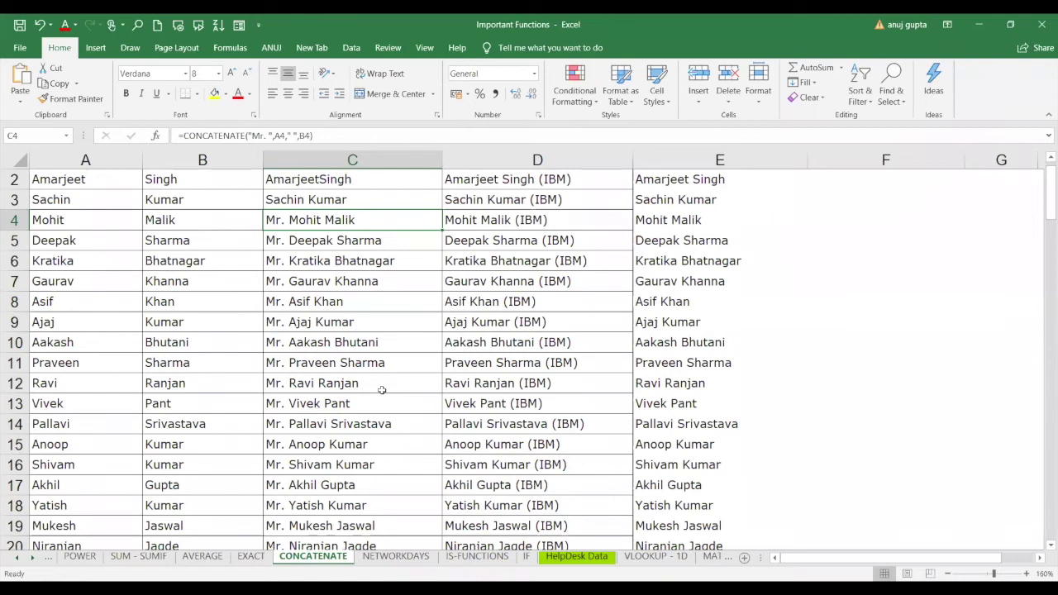
Start a new CONCATENATE formula in D3 joining A3 and B3 with a space.
click(553, 192)
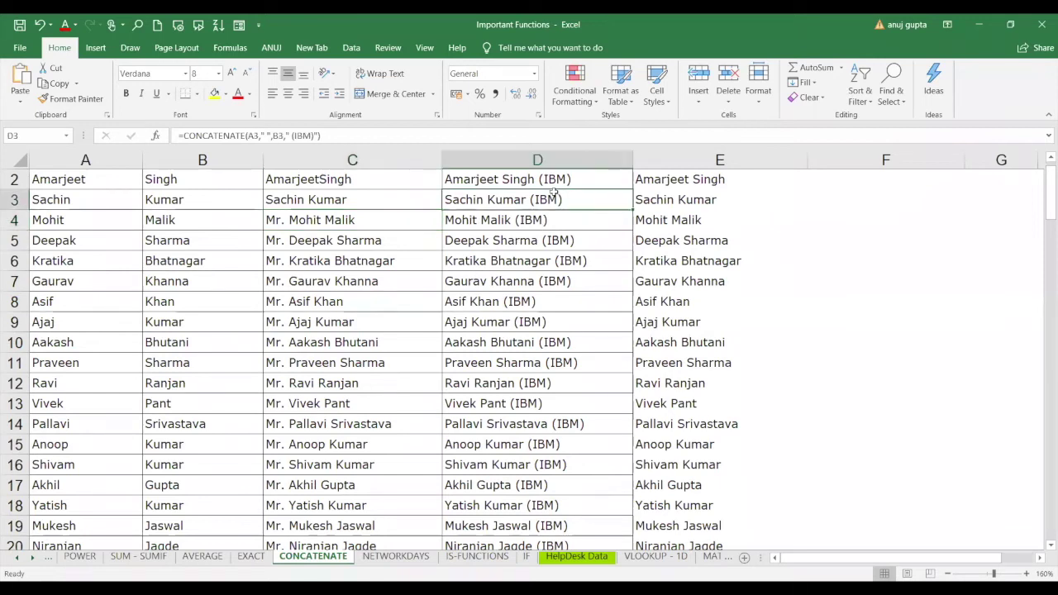
key(Delete)
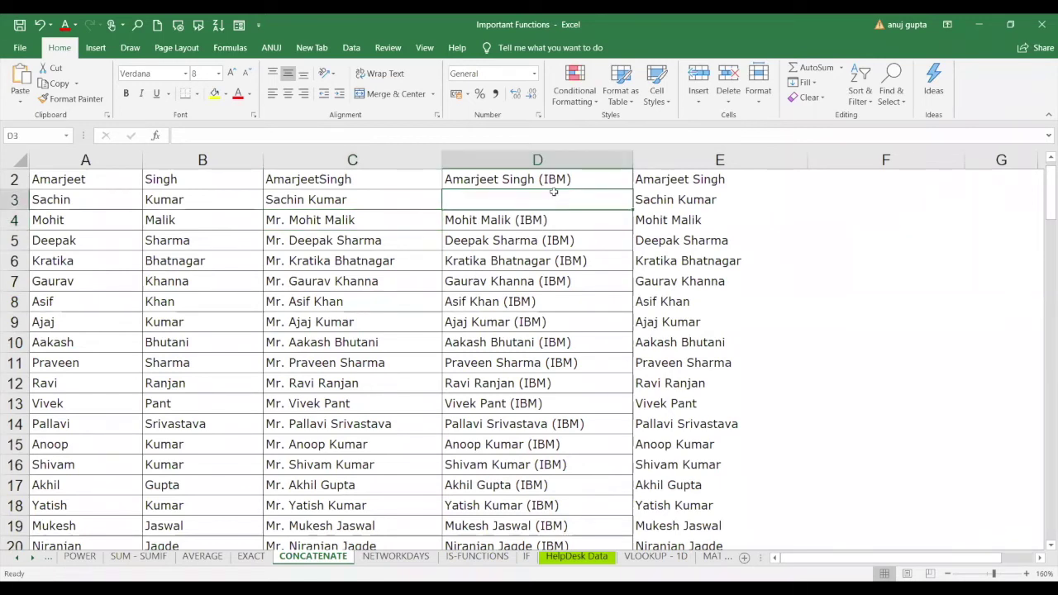
text(=)
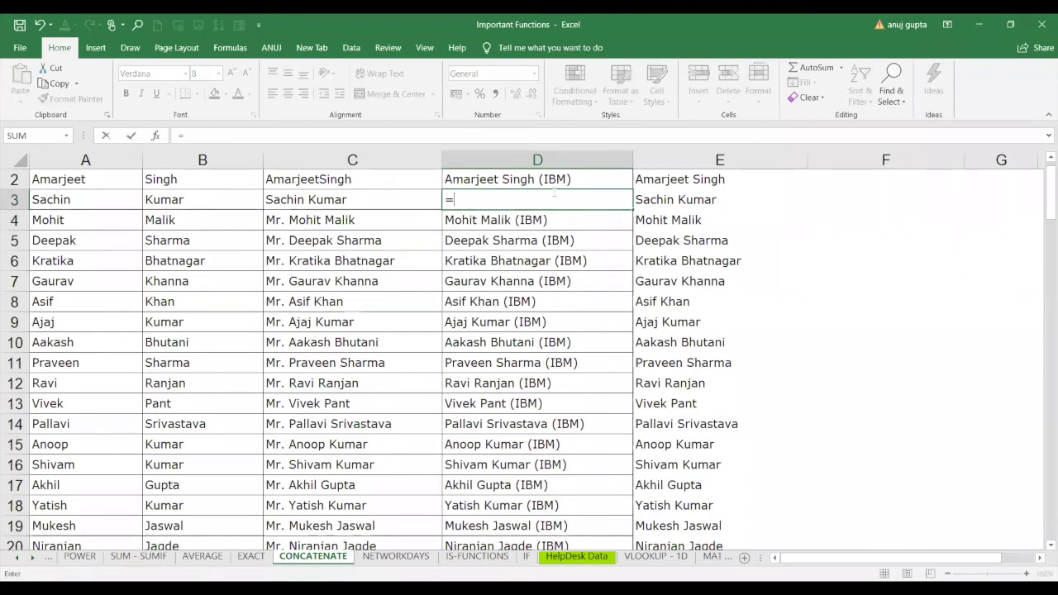
text(CONCATENATE()
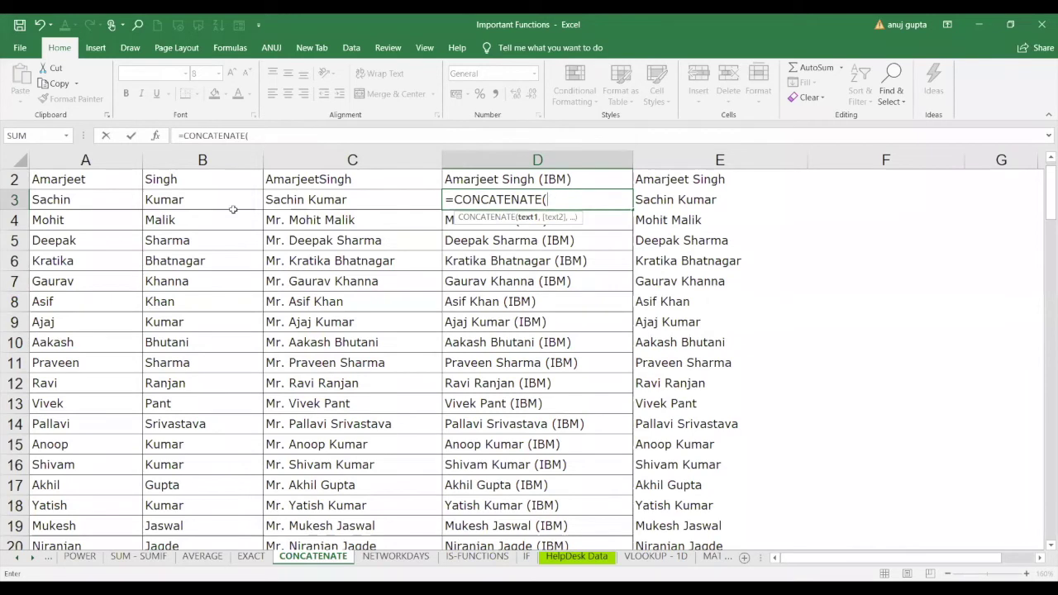
click(120, 205)
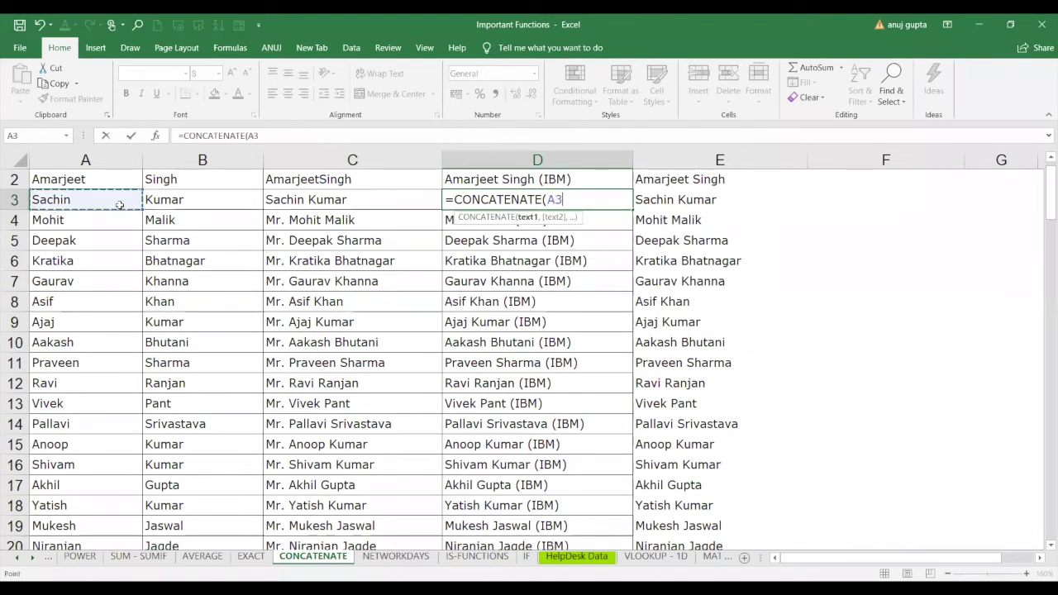
text(,)
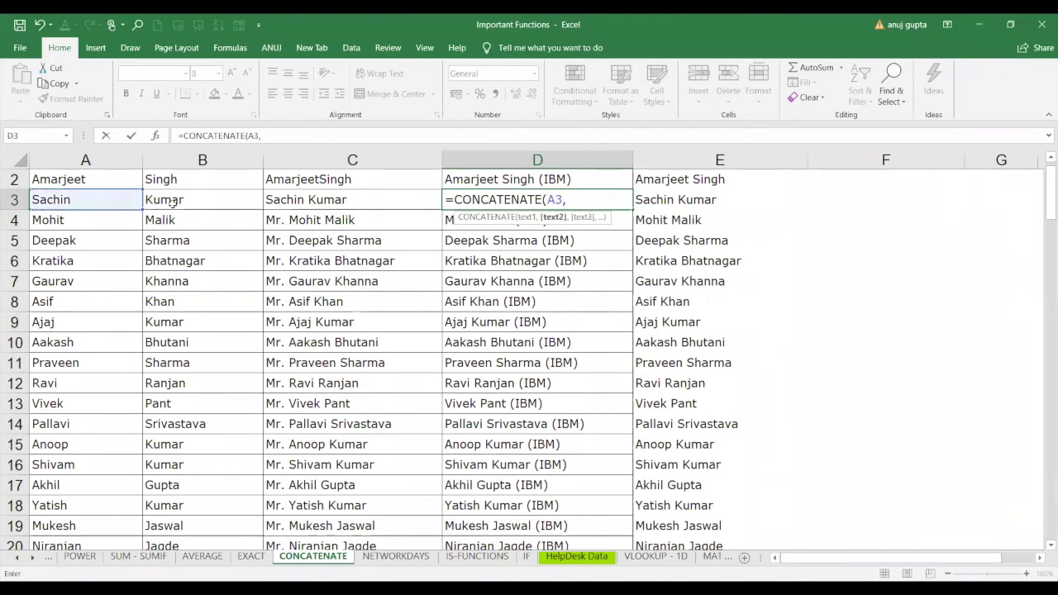
text(" ",)
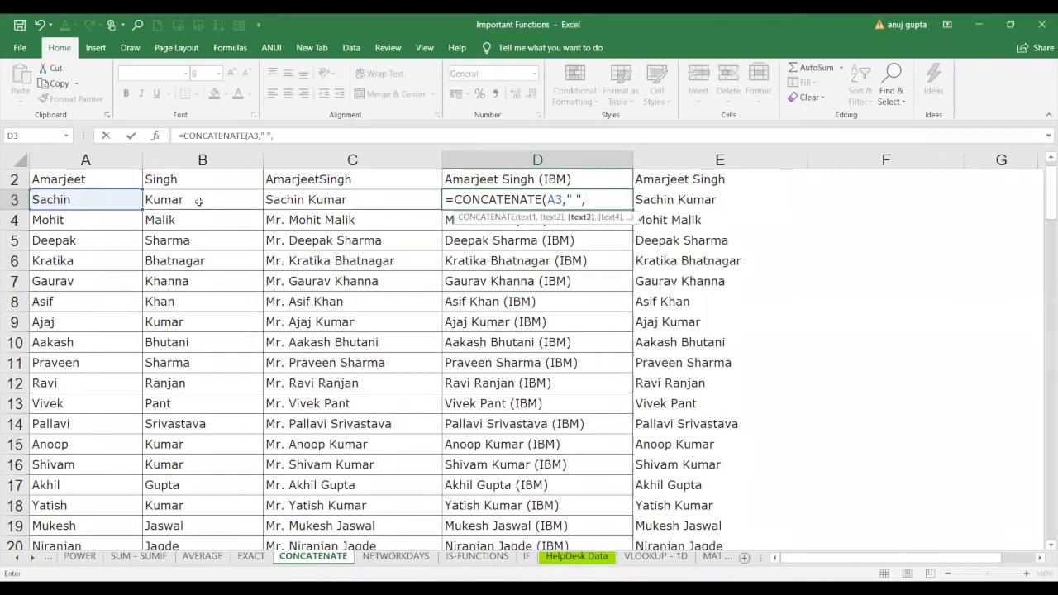
click(198, 202)
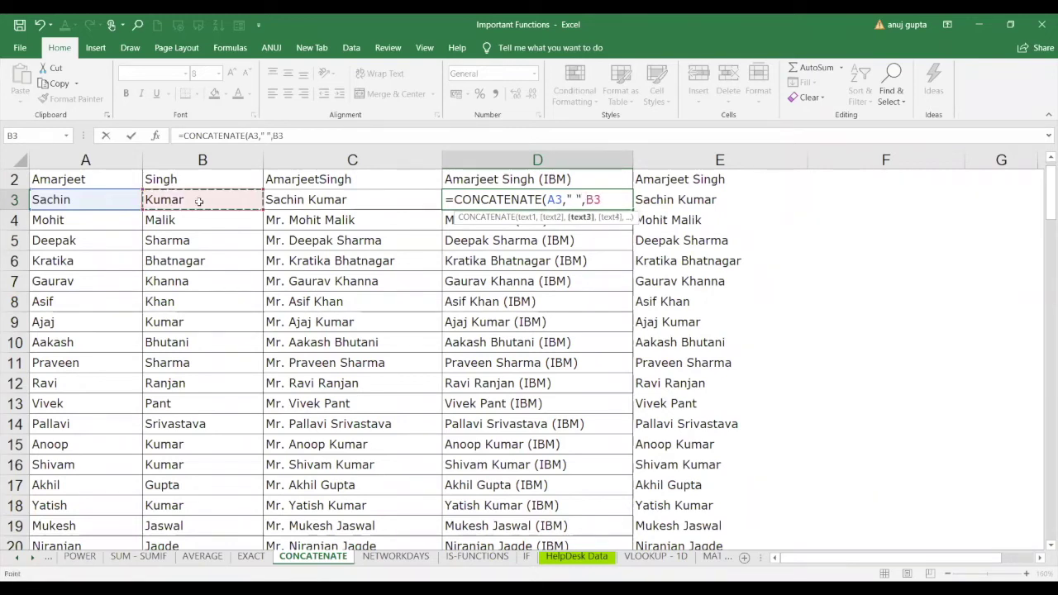
text(,)
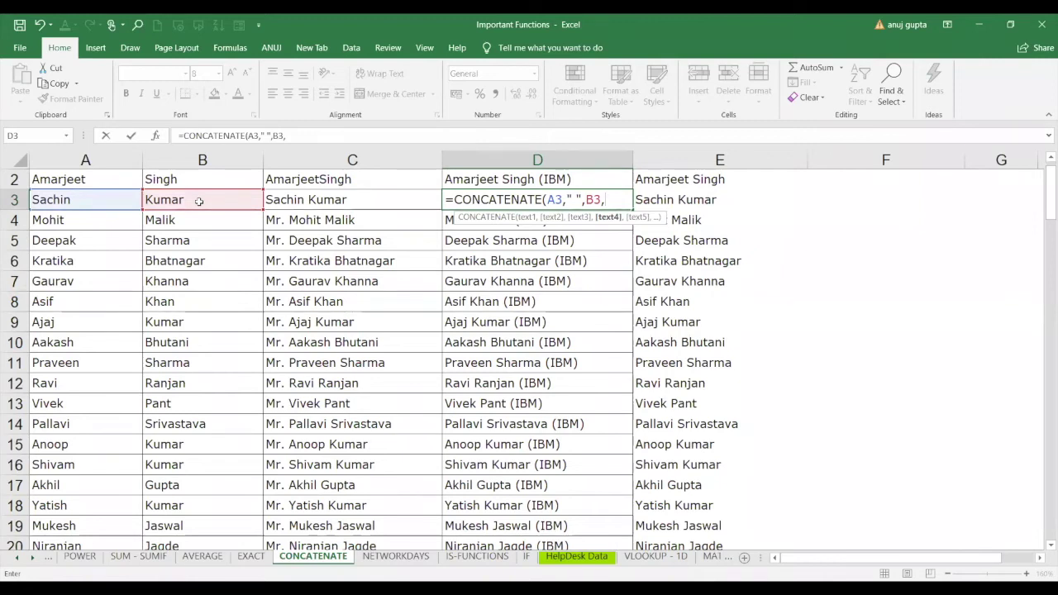
text(")
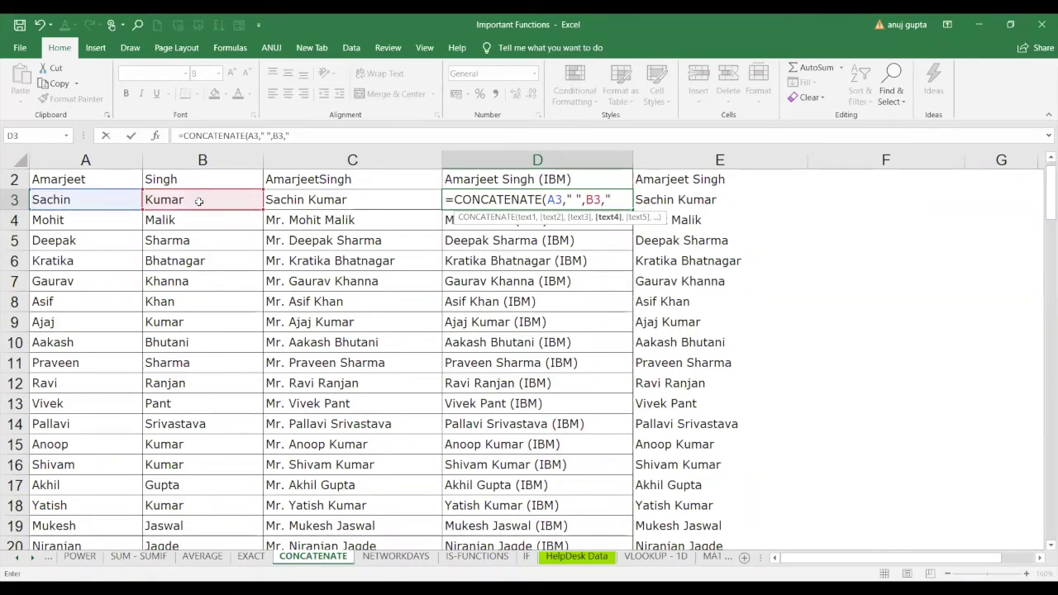
text(()
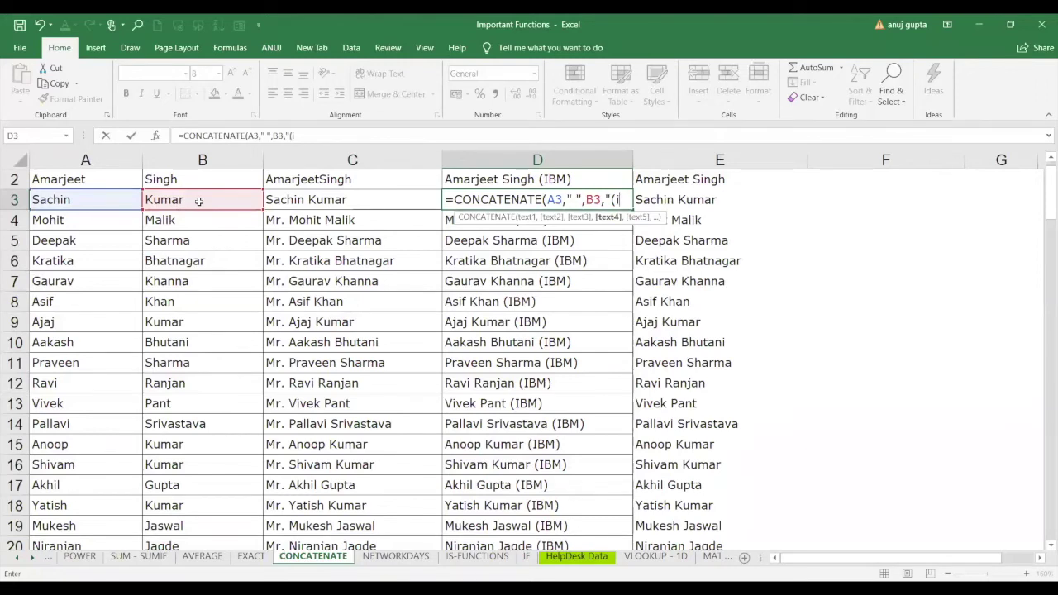
text(ibm)
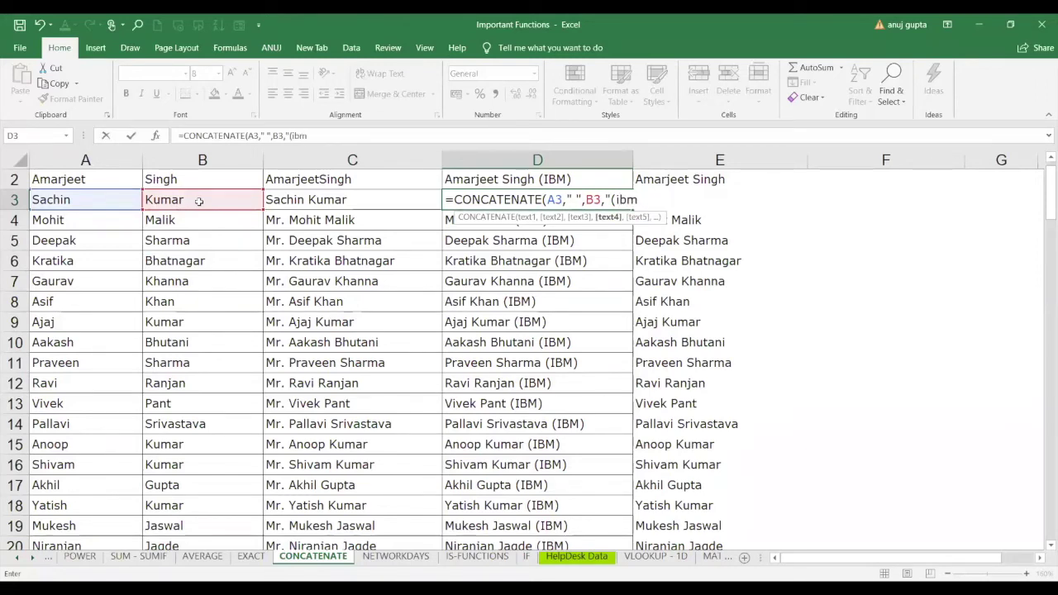
text(")
click(609, 199)
text())
text())
key(Return)
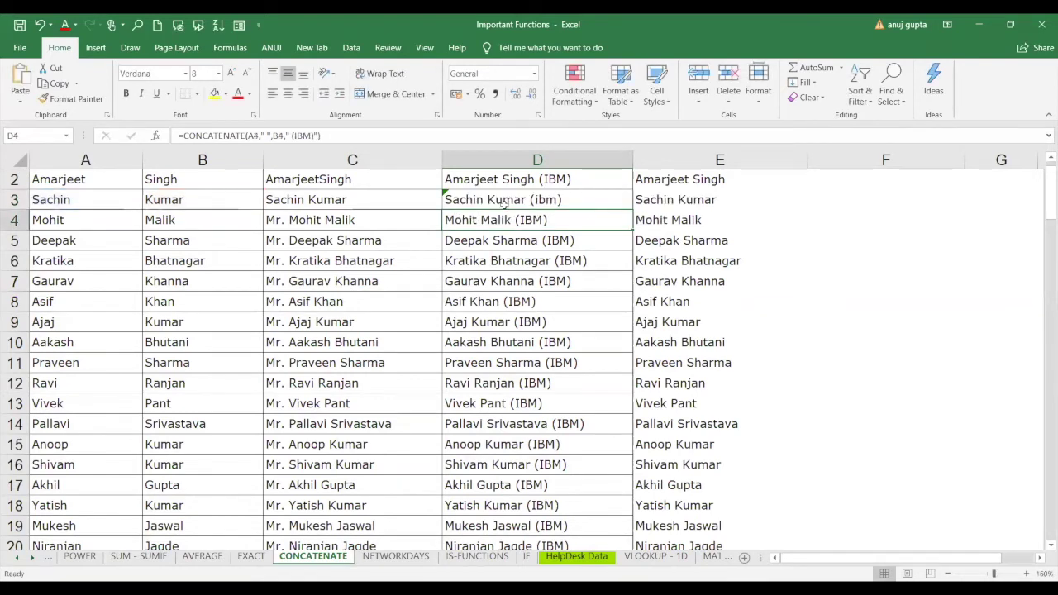
click(521, 199)
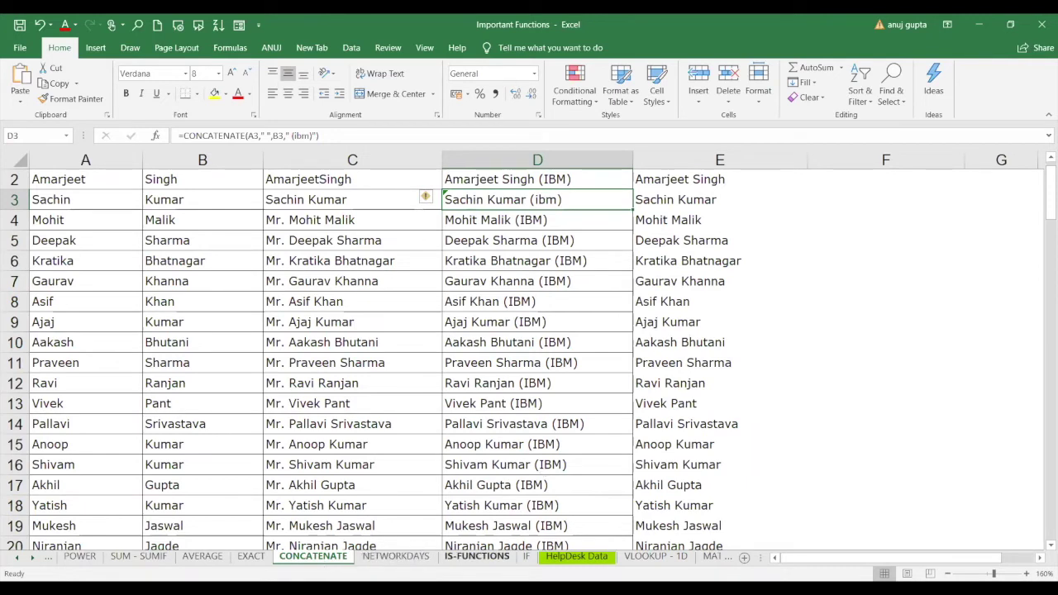
click(477, 556)
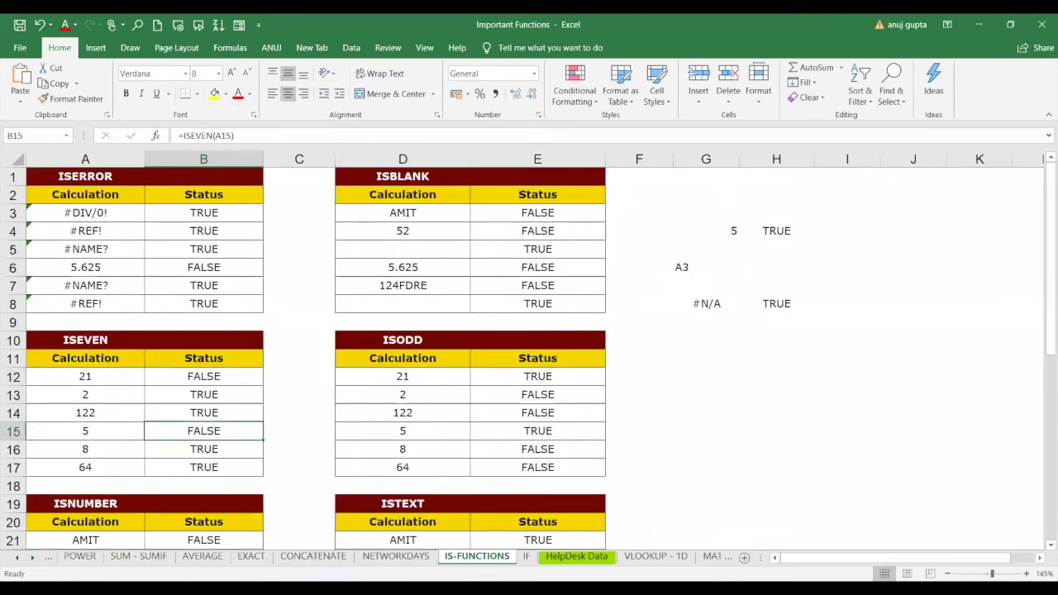
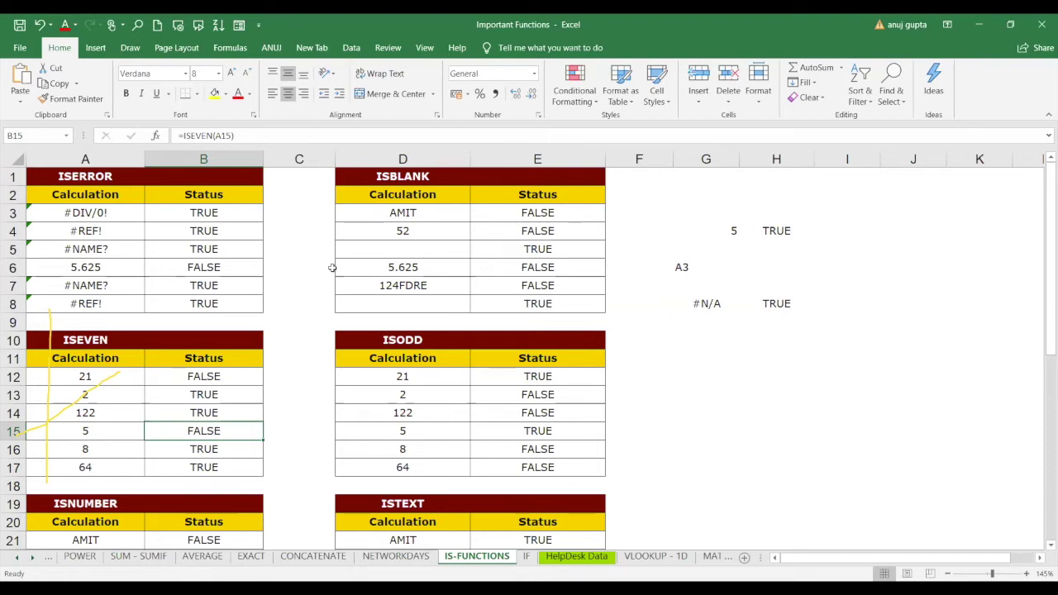
Select cell ranges and use ribbon commands on the IS-FUNCTIONS sheet.
drag(177, 421, 297, 420)
drag(306, 443, 400, 437)
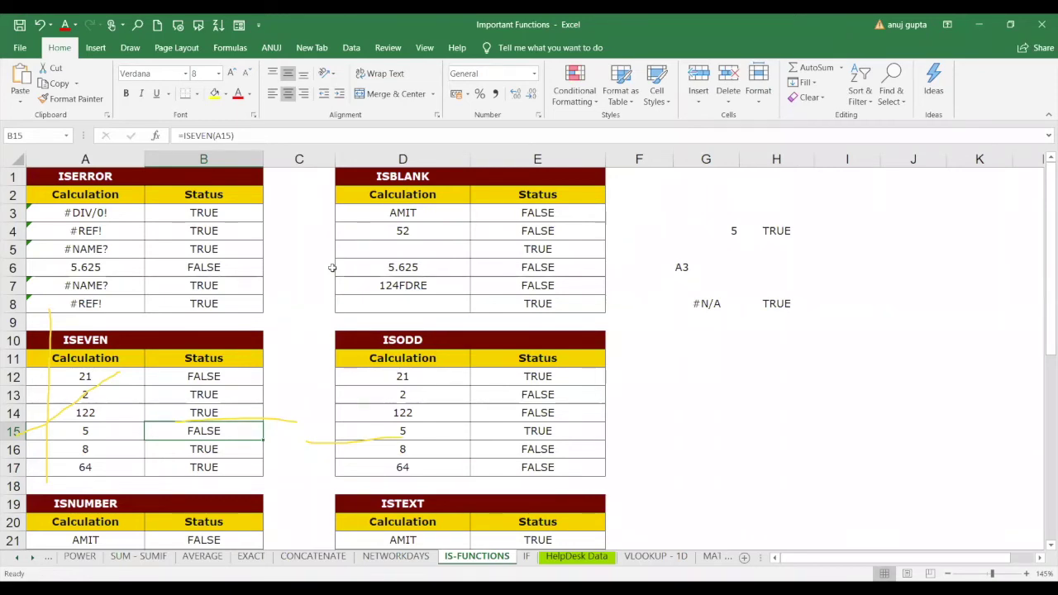
drag(29, 380, 115, 457)
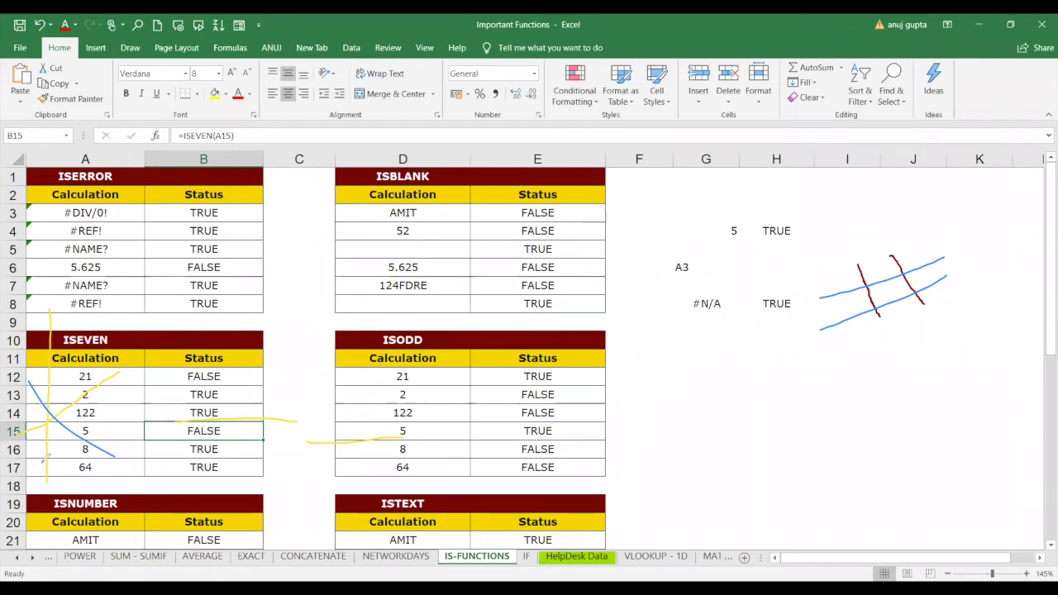
click(475, 49)
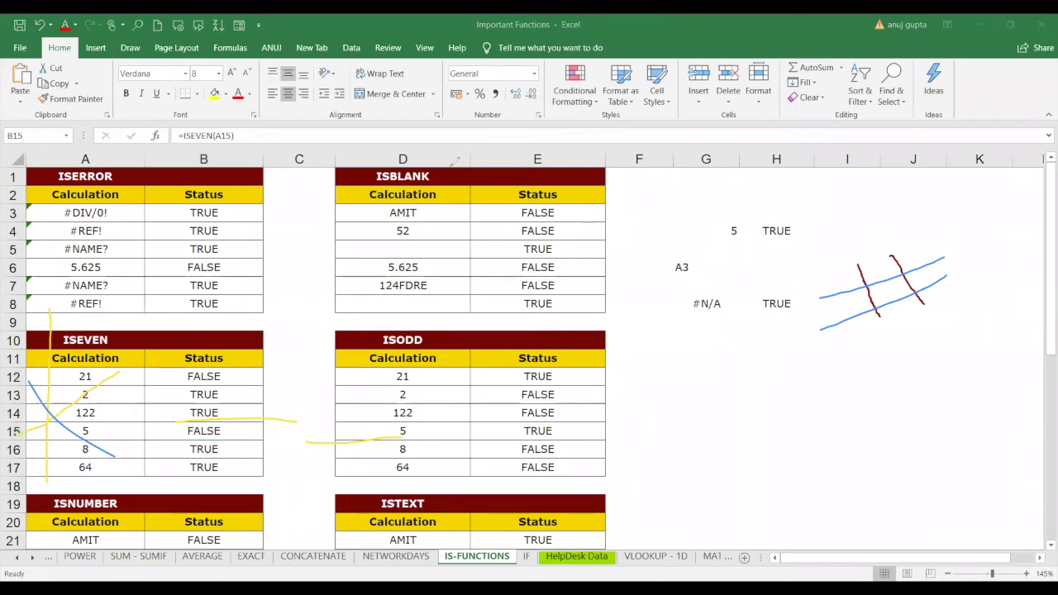
click(702, 120)
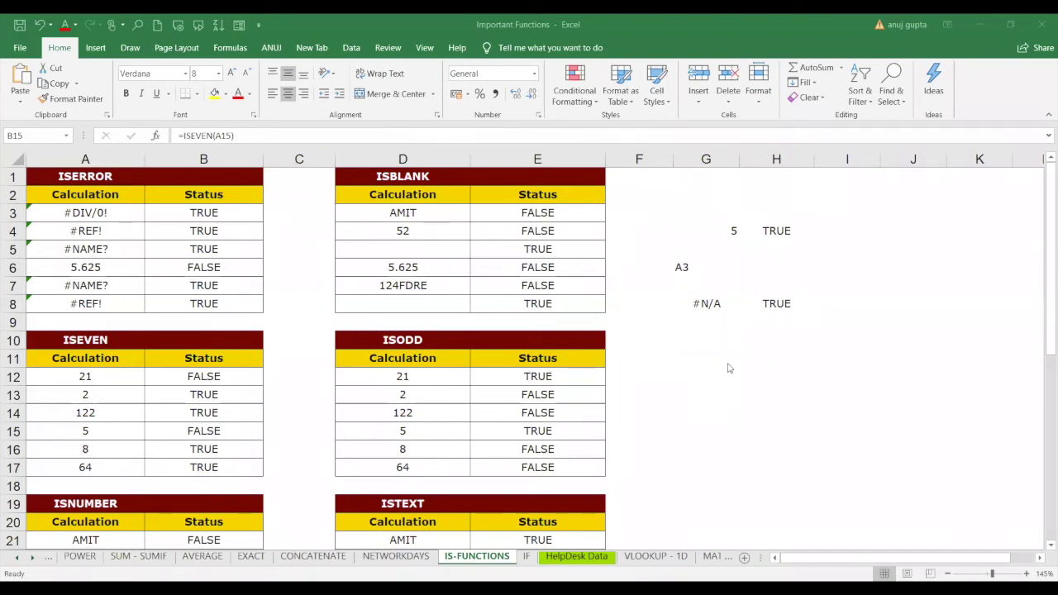
click(683, 357)
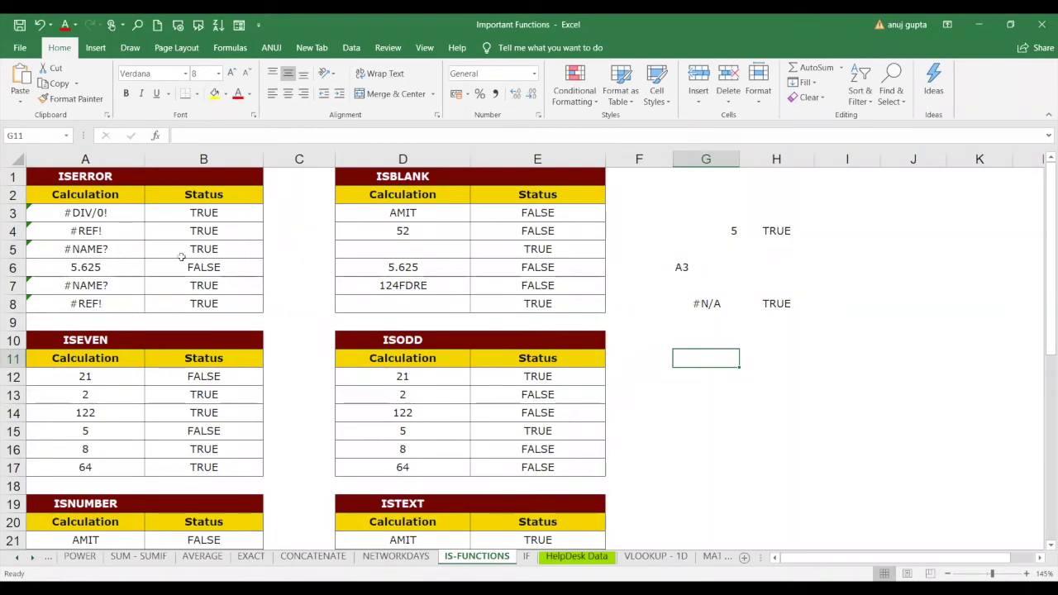
Review the ISERROR table's formulas that produce the #DIV/0!, #REF! and #NAME? errors.
click(94, 176)
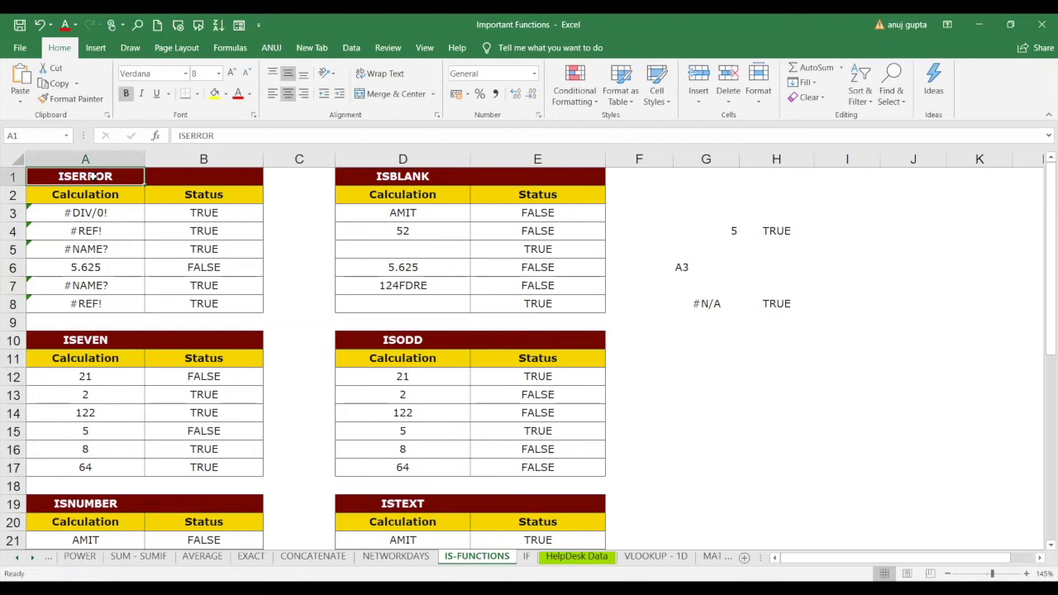
click(85, 214)
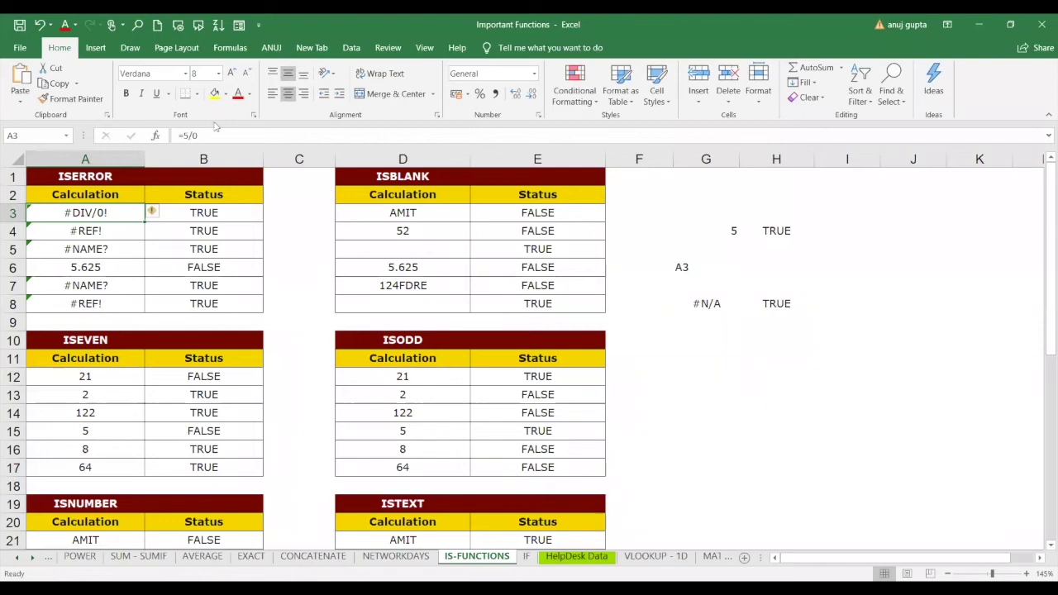
click(115, 231)
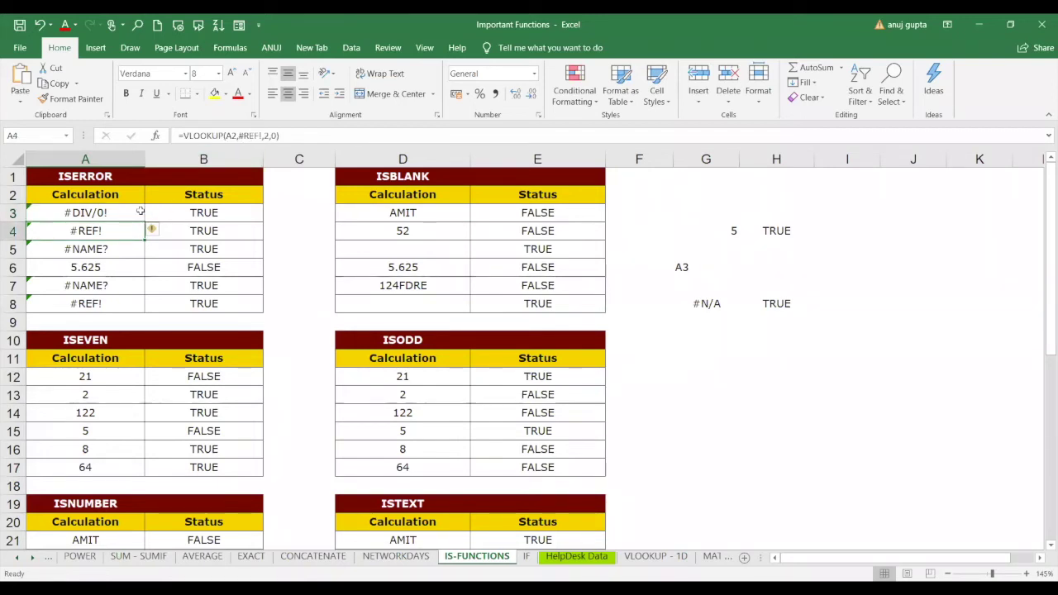
click(113, 242)
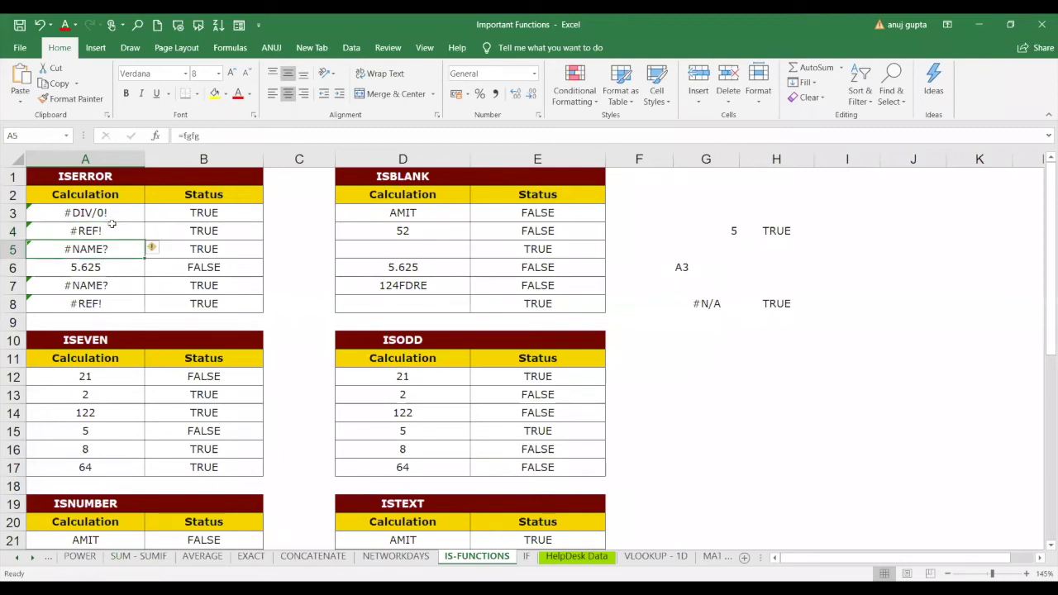
click(113, 227)
click(116, 214)
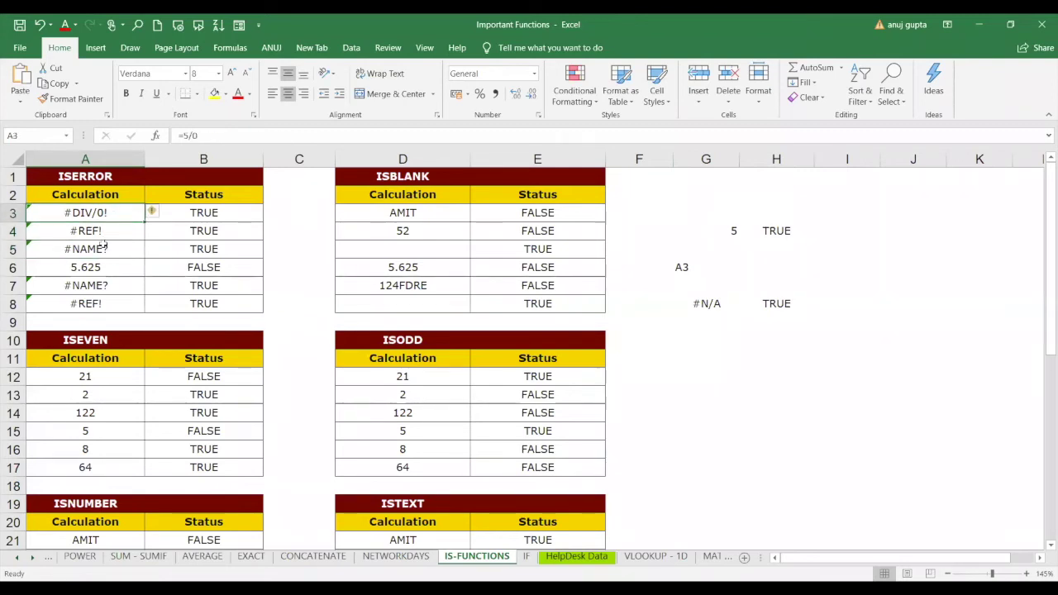
click(106, 245)
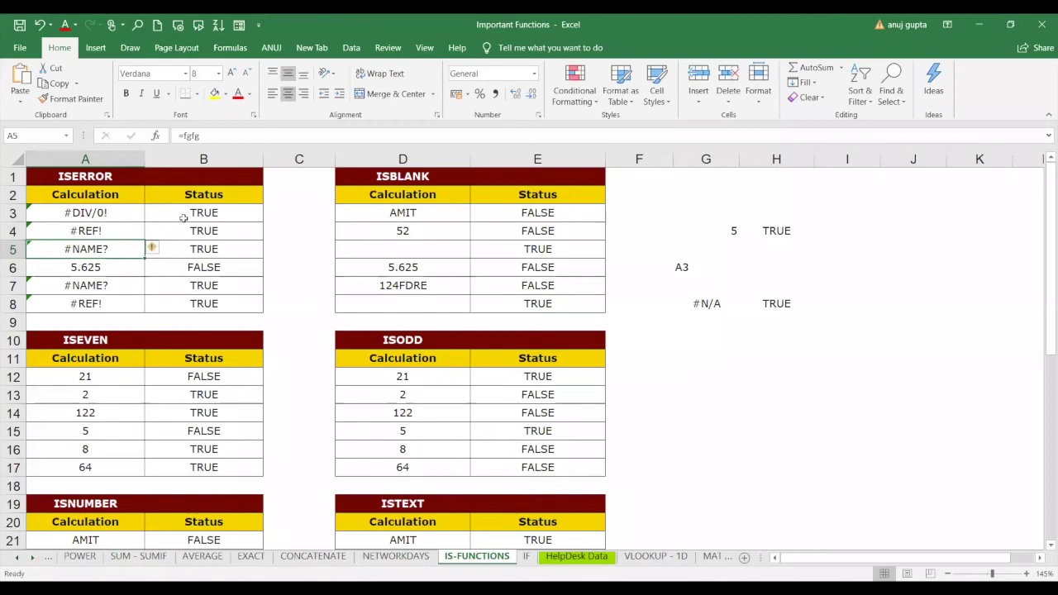
click(215, 214)
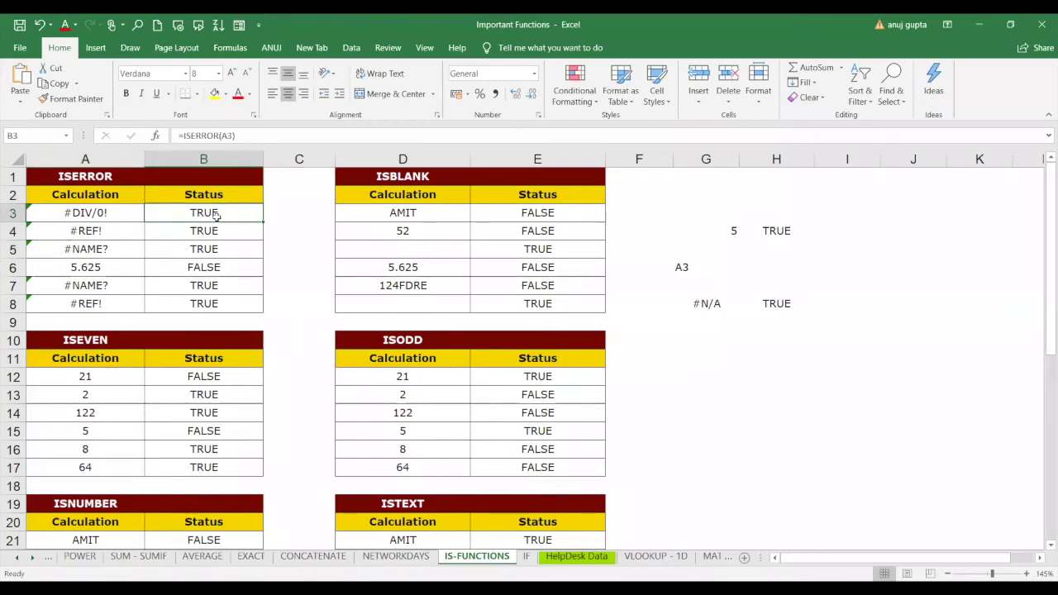
Clear the Status results B3:B8 and enter =ISERROR(A3) in B3.
drag(215, 214, 220, 302)
key(Delete)
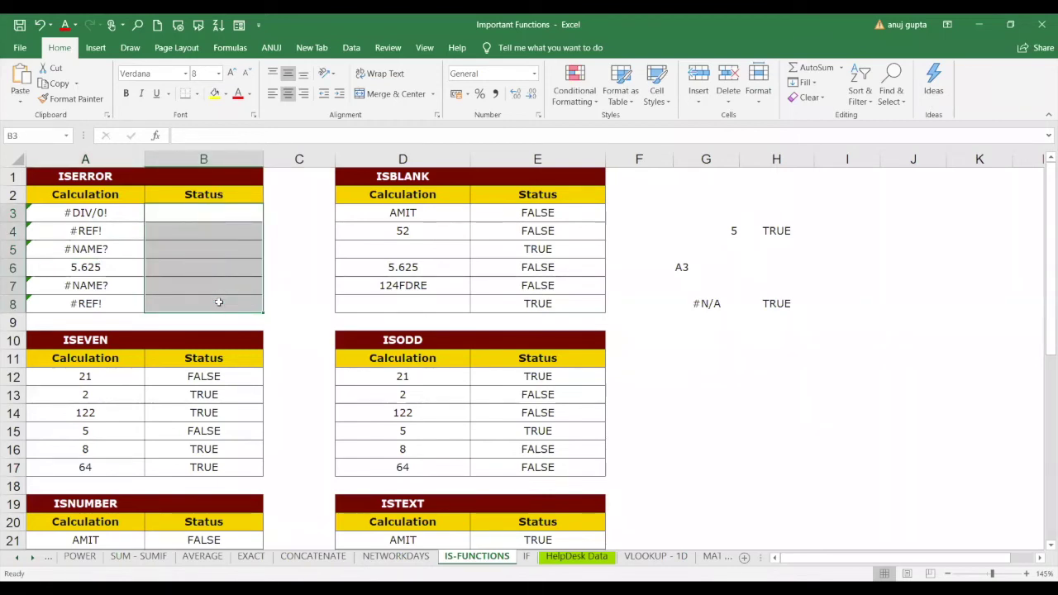
text(=)
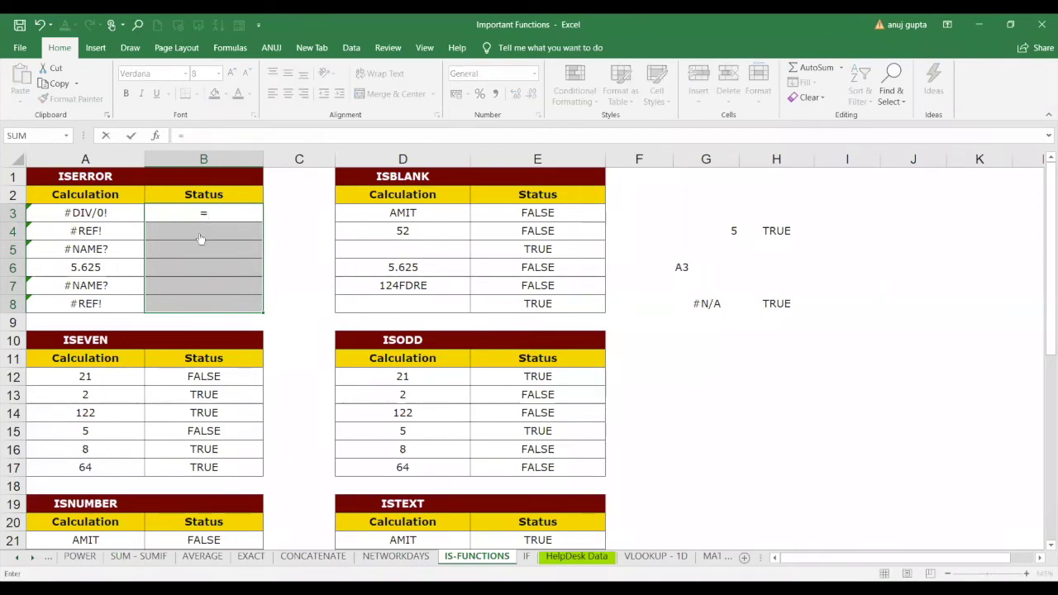
text(ISE)
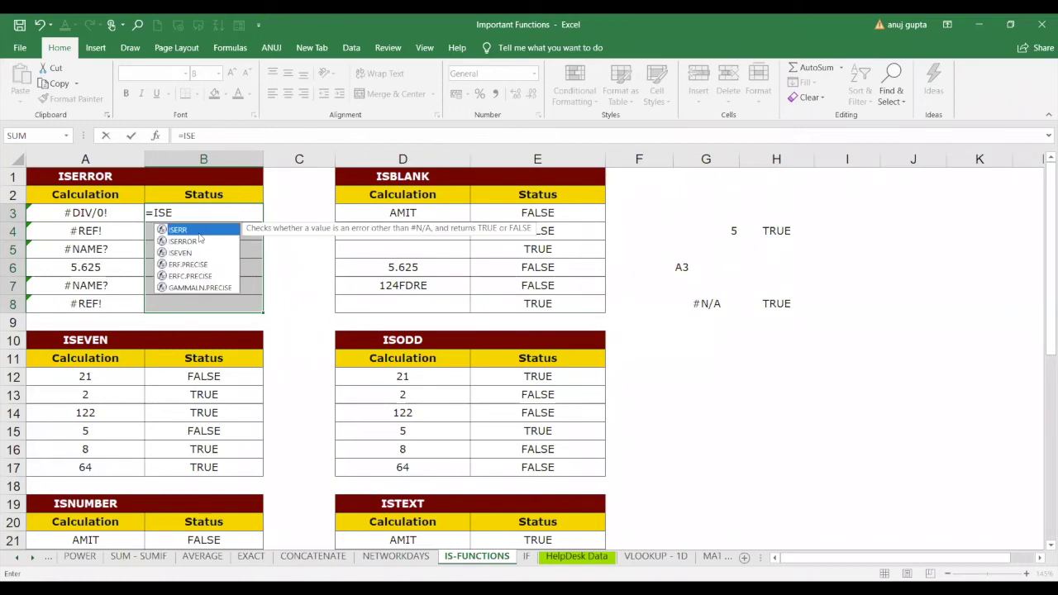
double_click(185, 241)
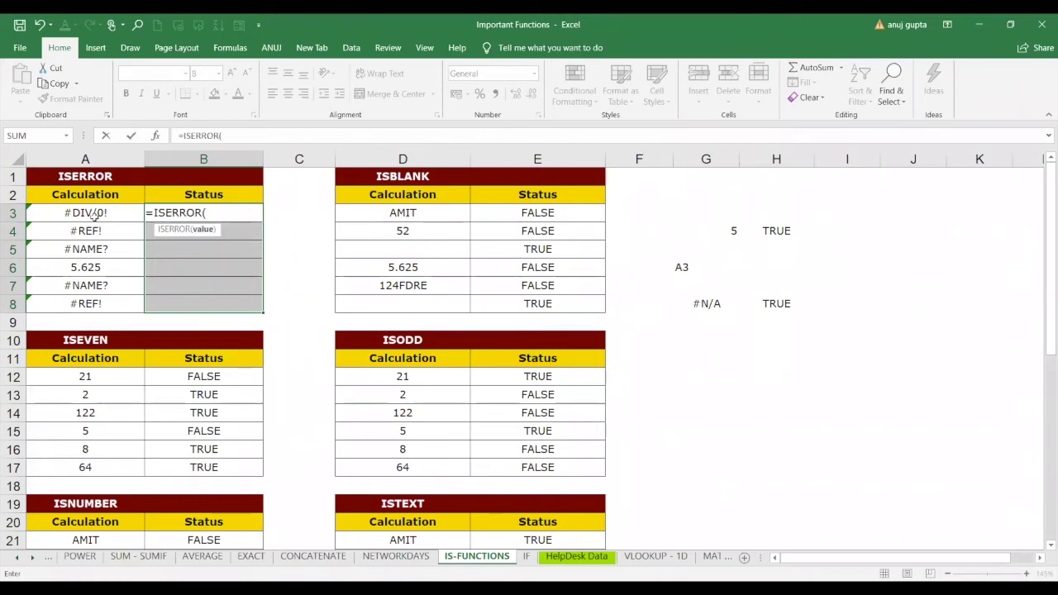
click(94, 215)
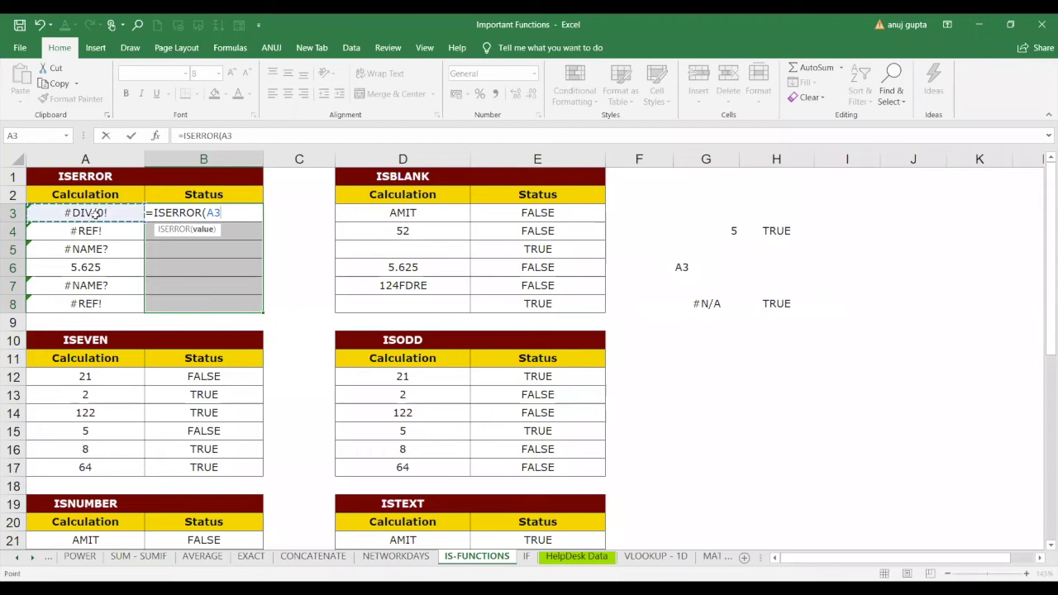
text())
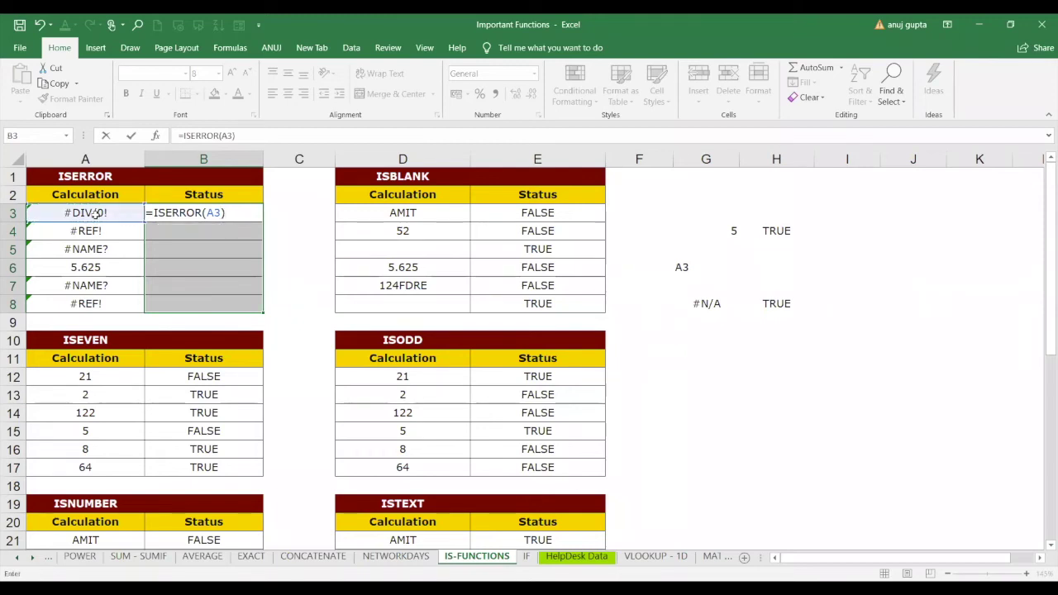
key(Return)
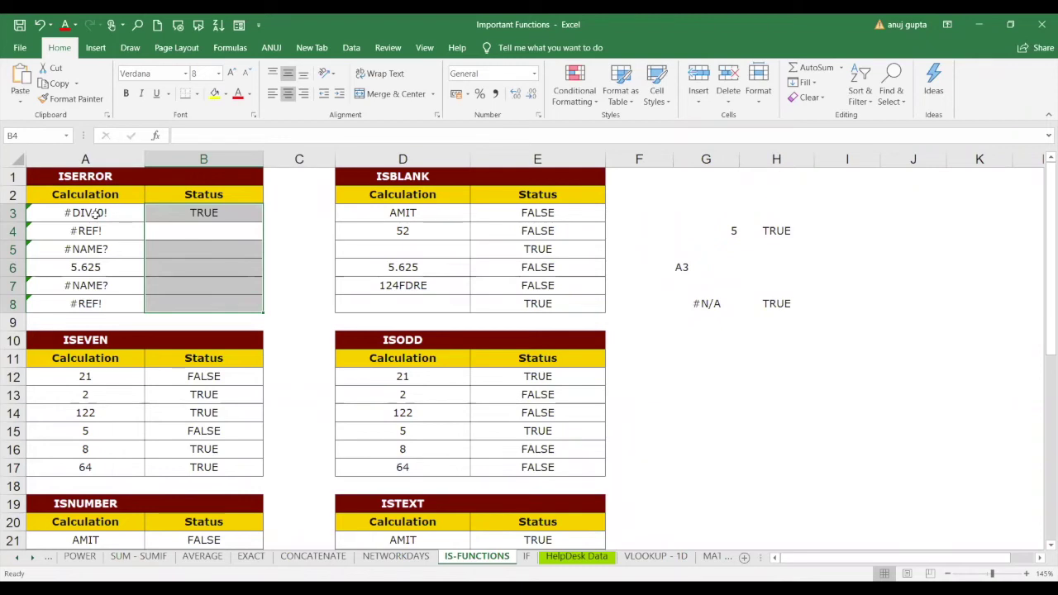
Fill the ISERROR formula down to B8 and select the 5.625 row A6:B6.
click(238, 217)
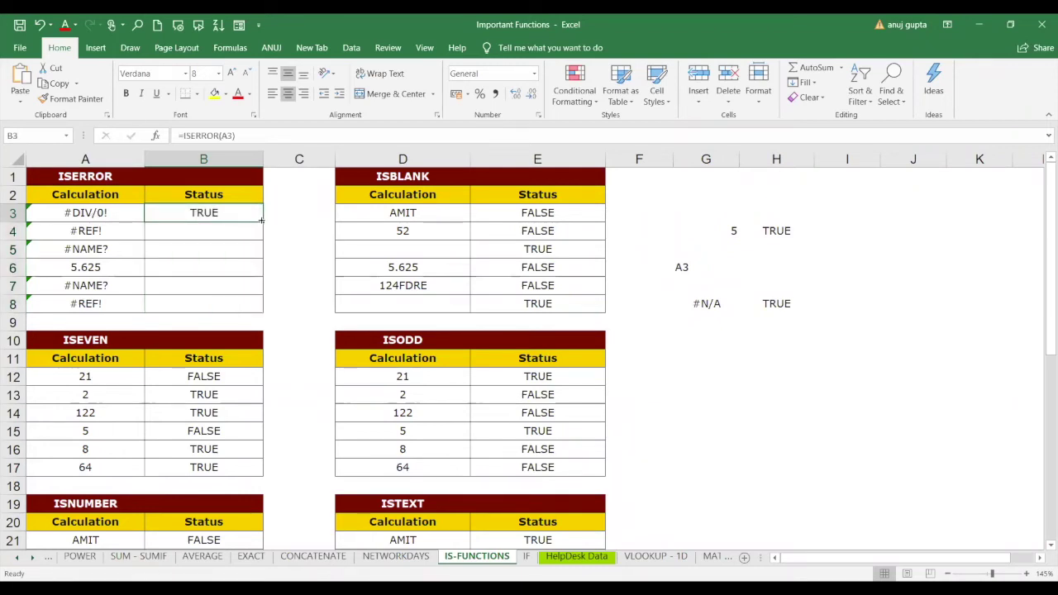
double_click(263, 221)
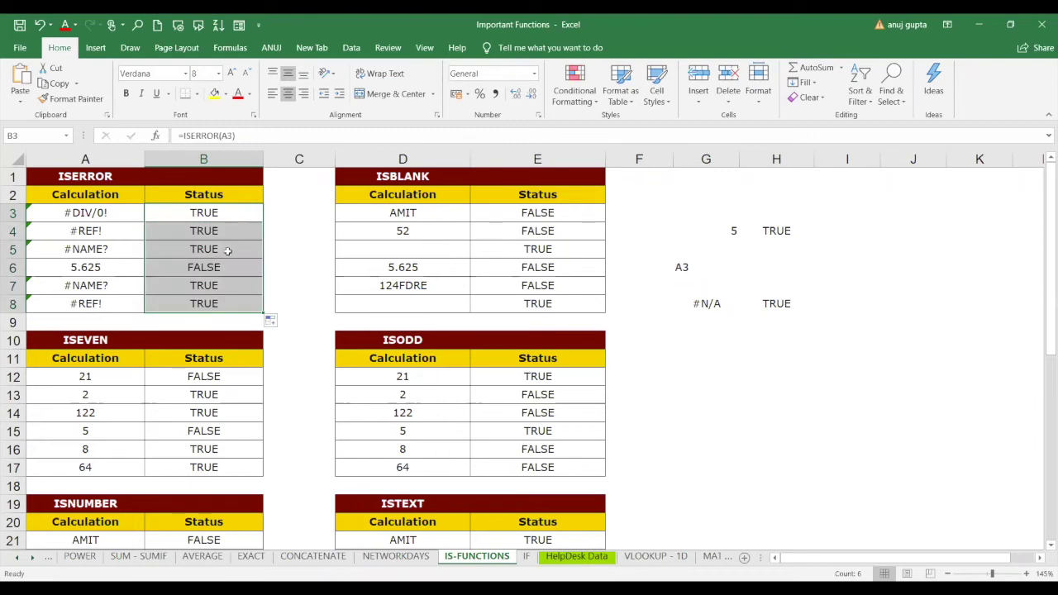
drag(109, 271, 165, 270)
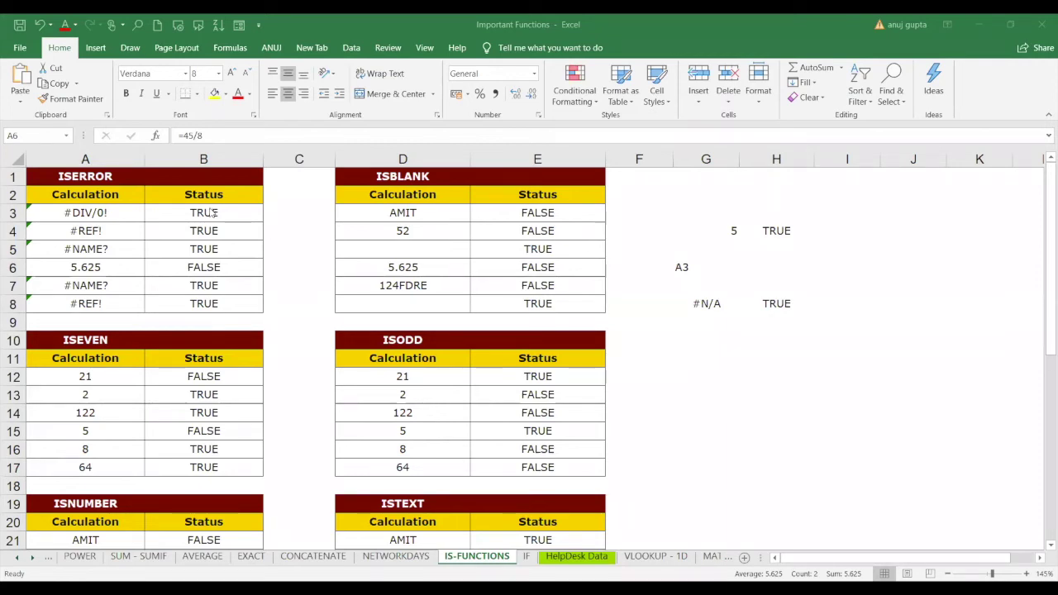
Jot if( in G10, then enter an IF(ISERROR(A3)) formula returning "eroor" or "no error" in B3.
click(709, 339)
text(if()
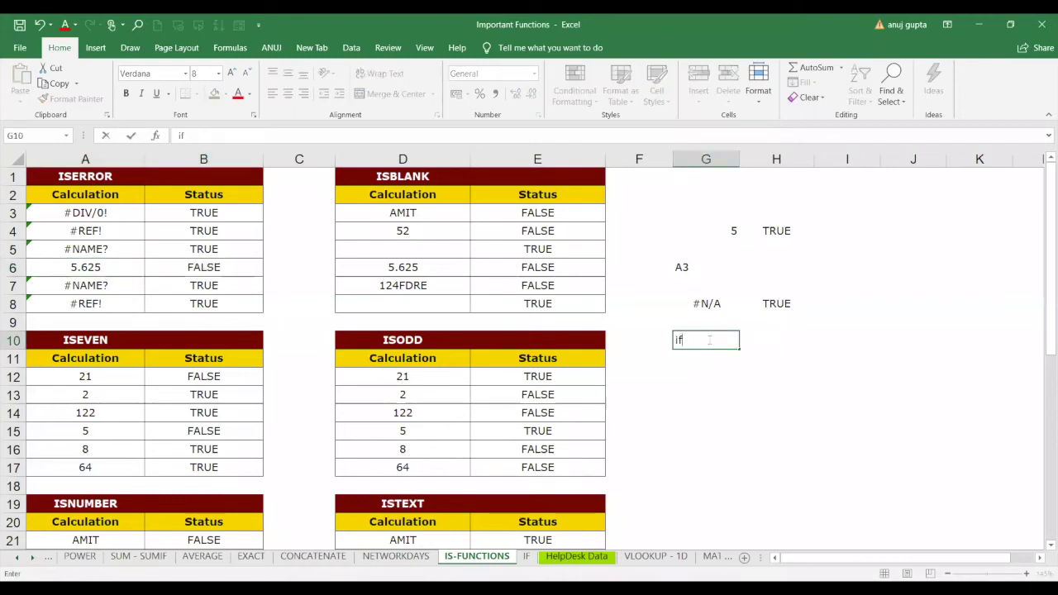
click(249, 215)
text(=)
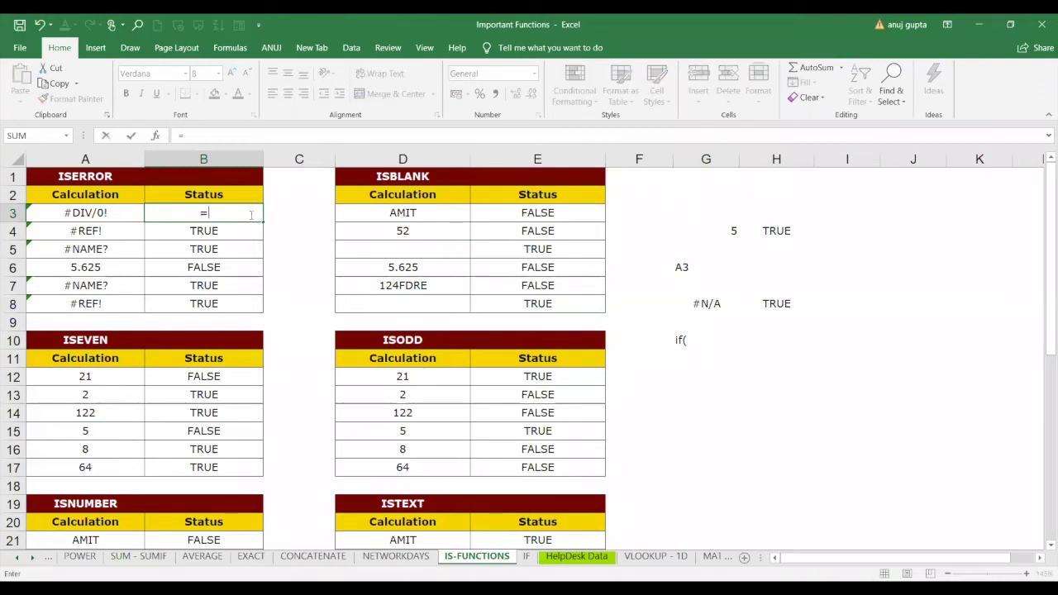
text(if)
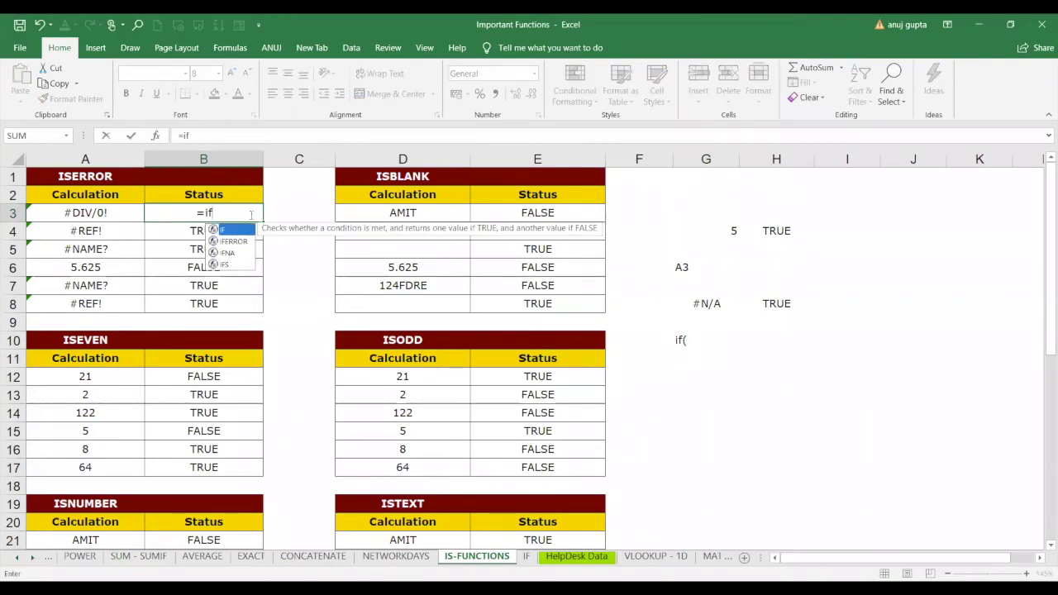
key(Tab)
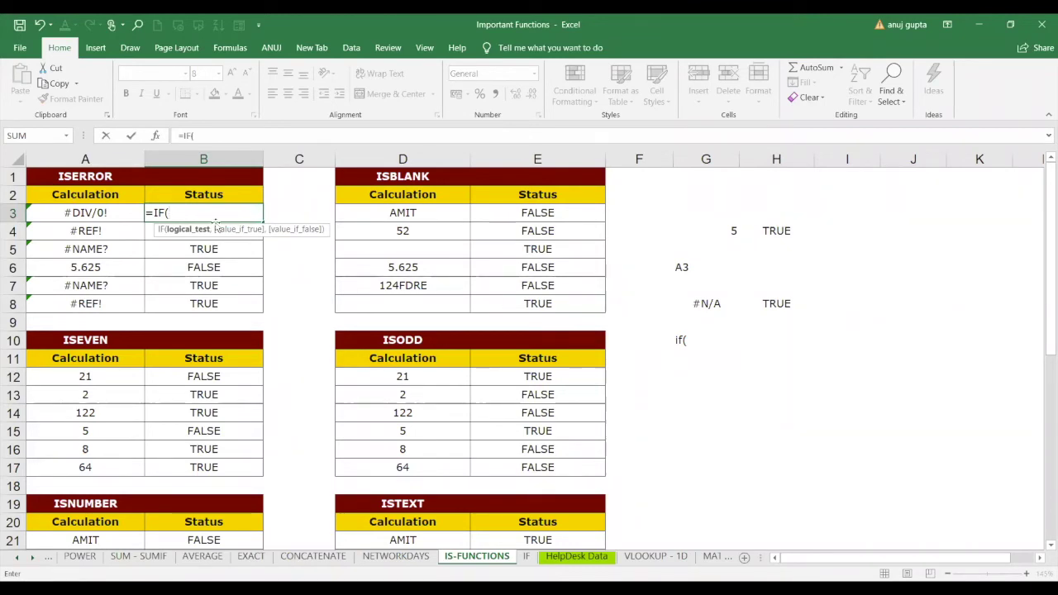
text(ise)
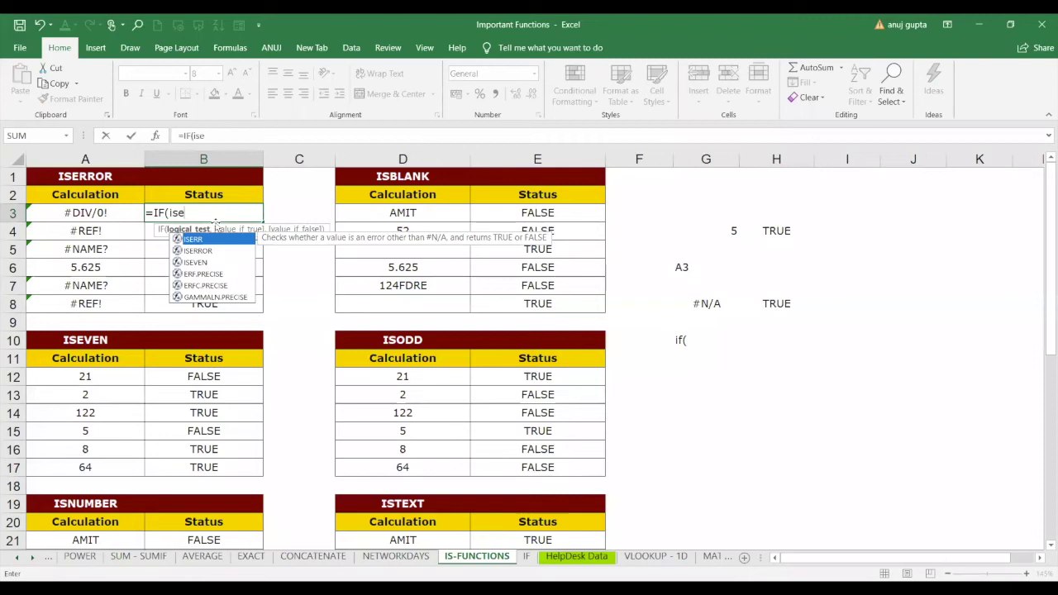
double_click(197, 251)
click(86, 212)
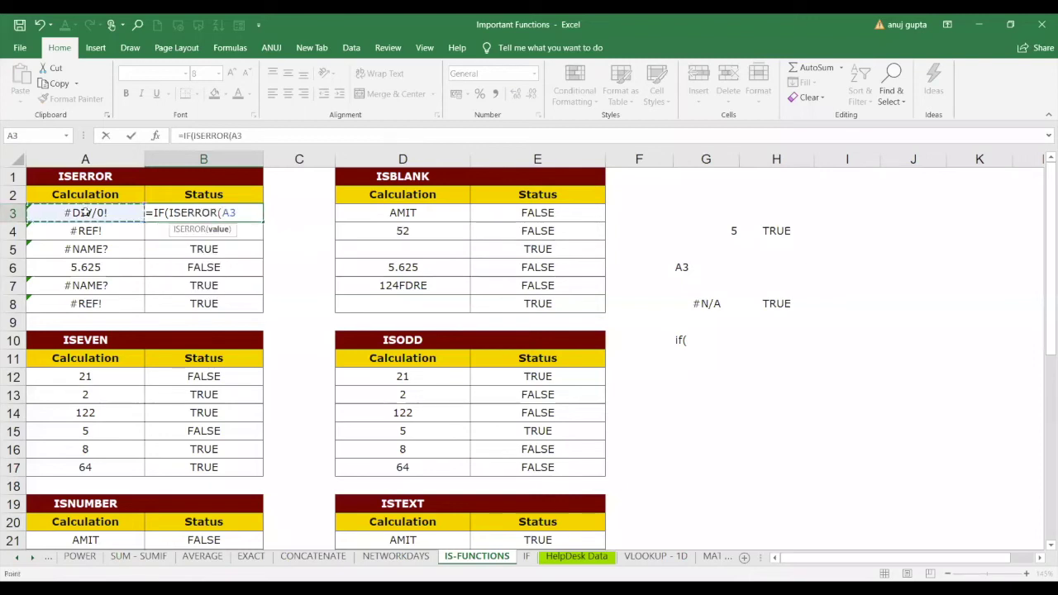
text(),"er)
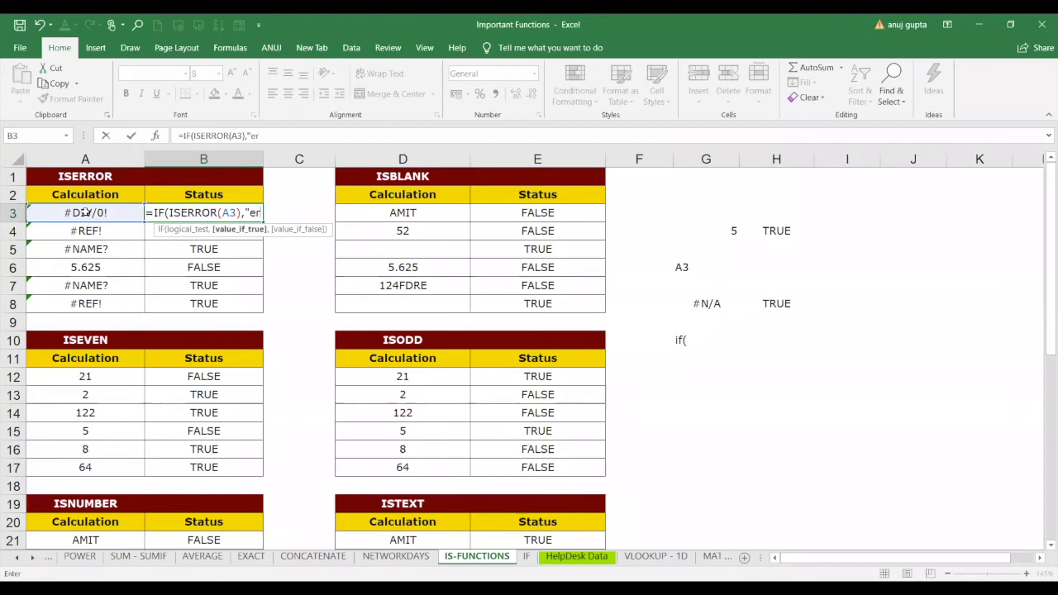
text(oor", )
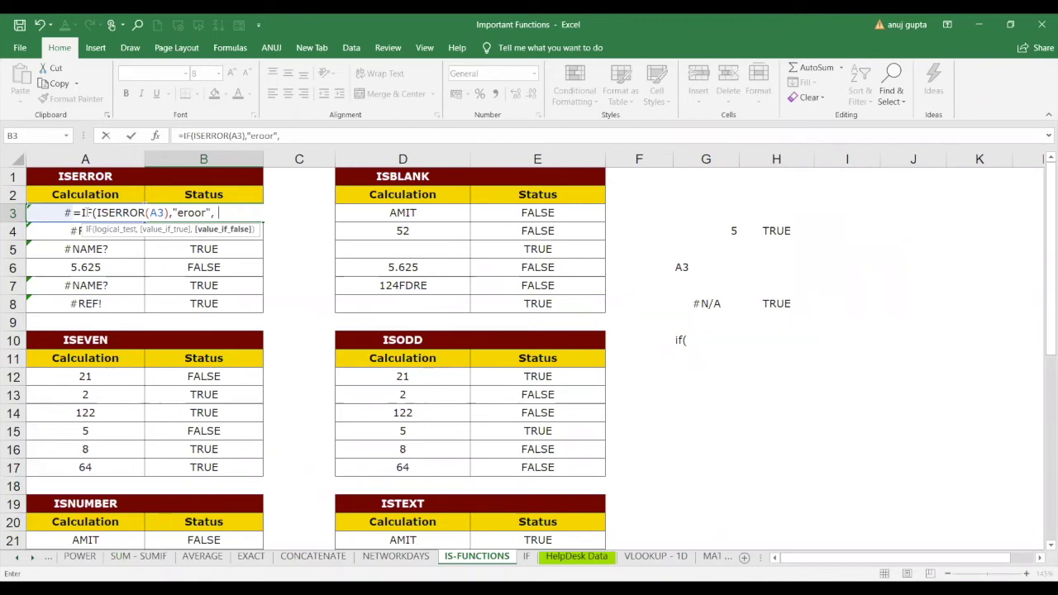
text(no error"))
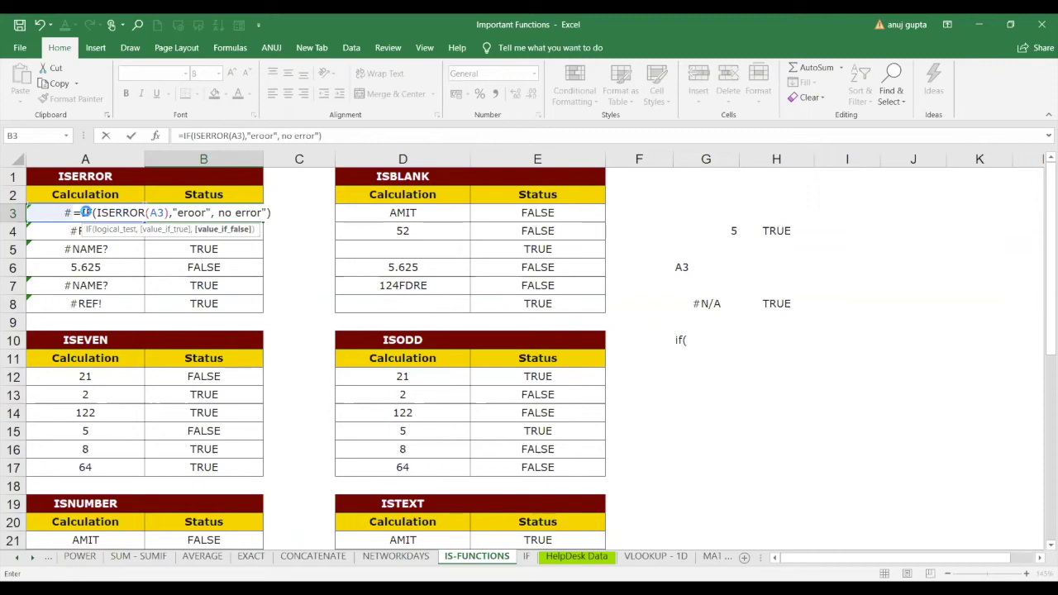
key(Return)
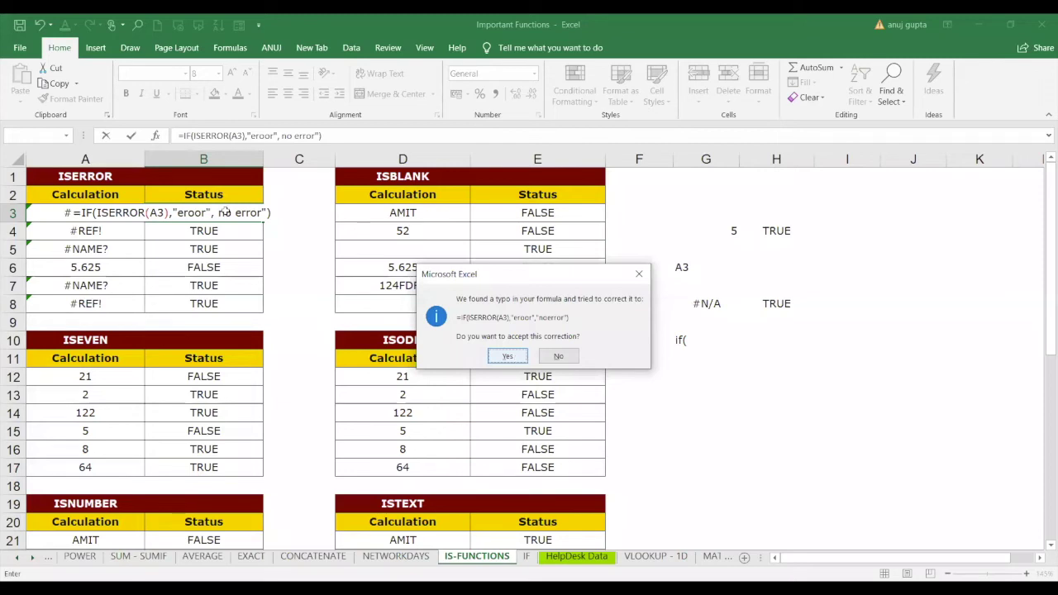
Accept Excel's correction to =IF(ISERROR(A3),"eroor","noerror") and fill it down to B8.
click(508, 356)
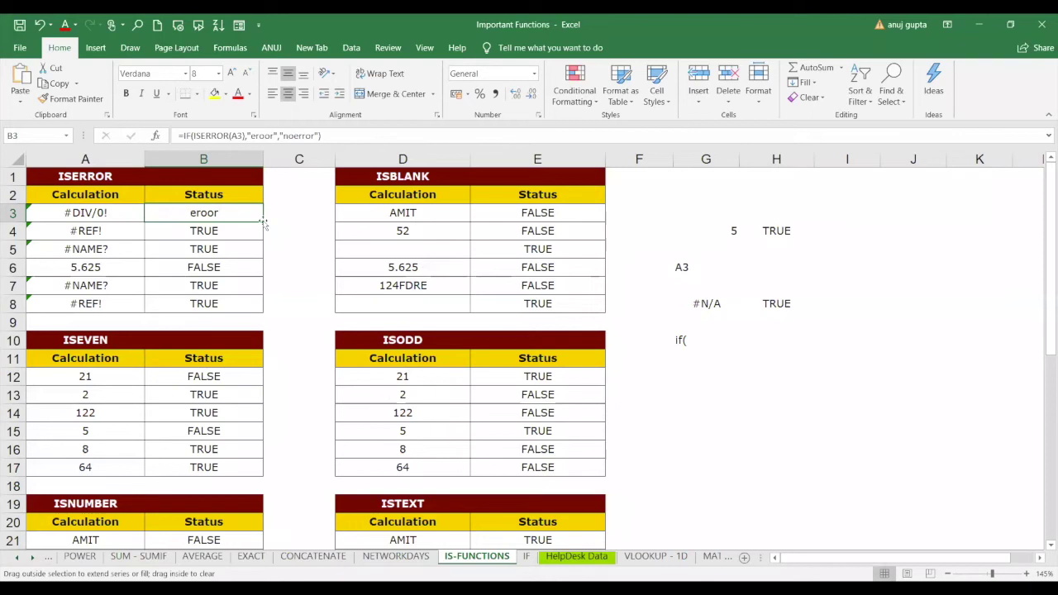
double_click(263, 222)
click(207, 267)
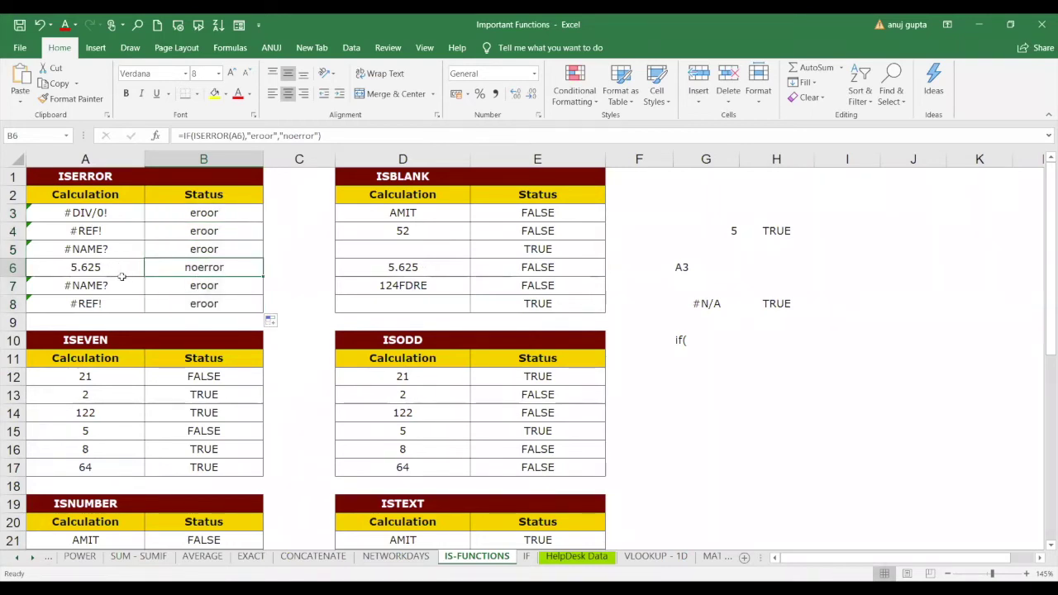
click(221, 215)
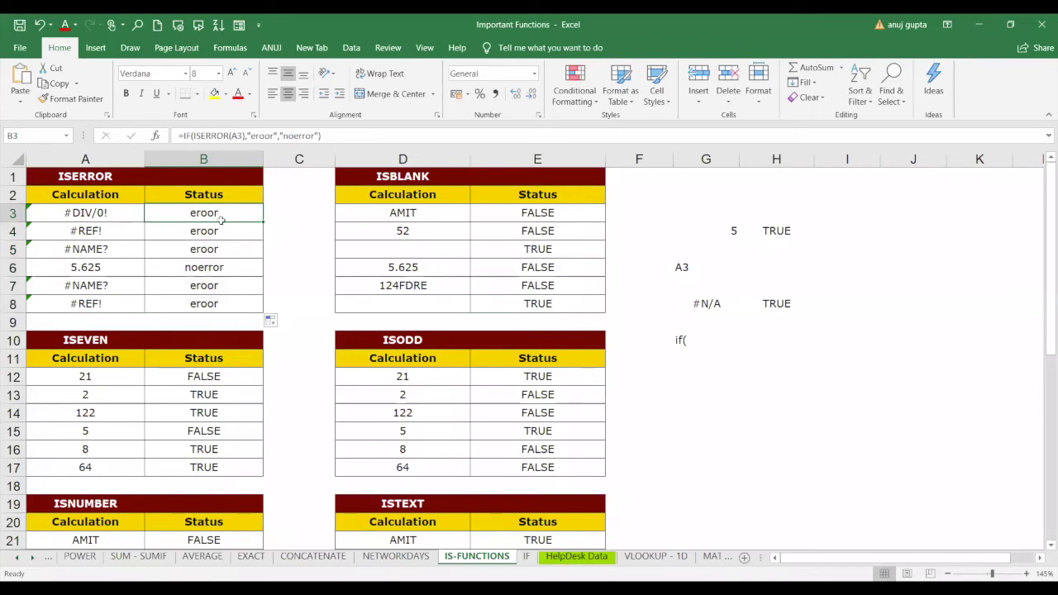
Clear the Status results B3:B8 and begin an IFERROR formula in B3.
drag(221, 215, 220, 301)
key(Delete)
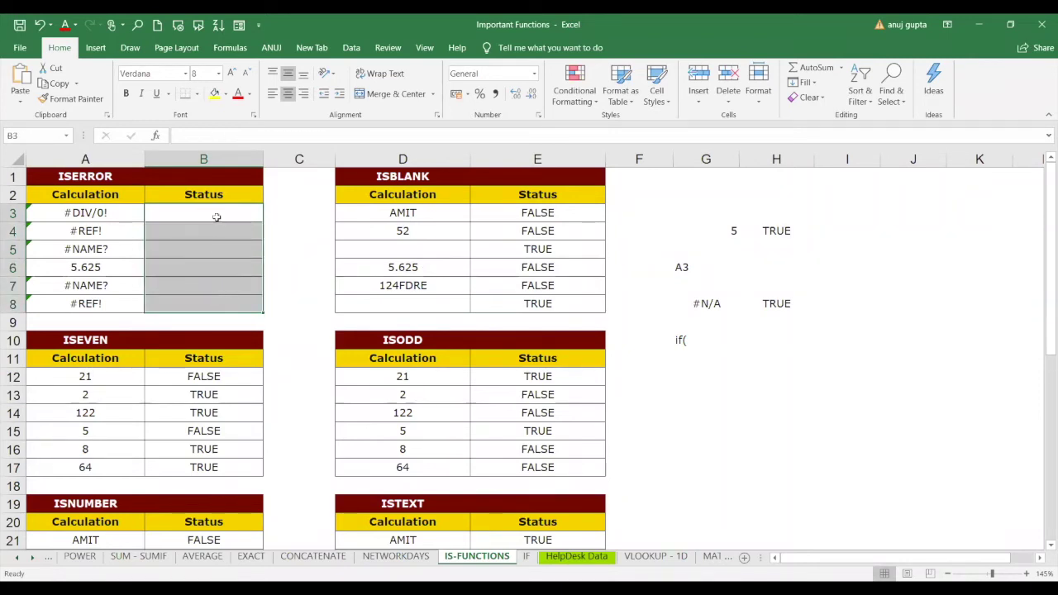
click(216, 217)
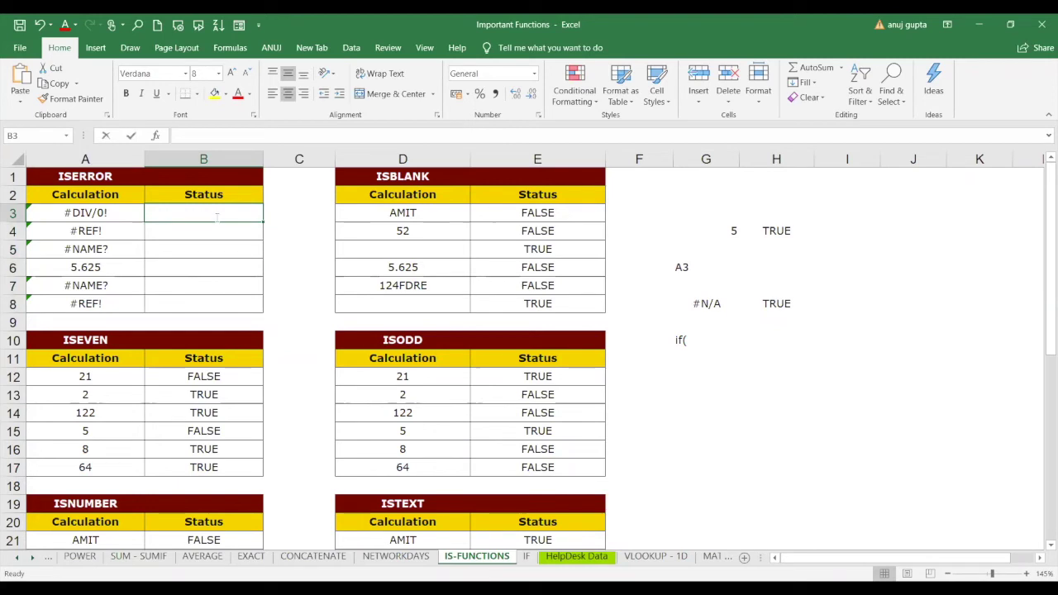
text(=)
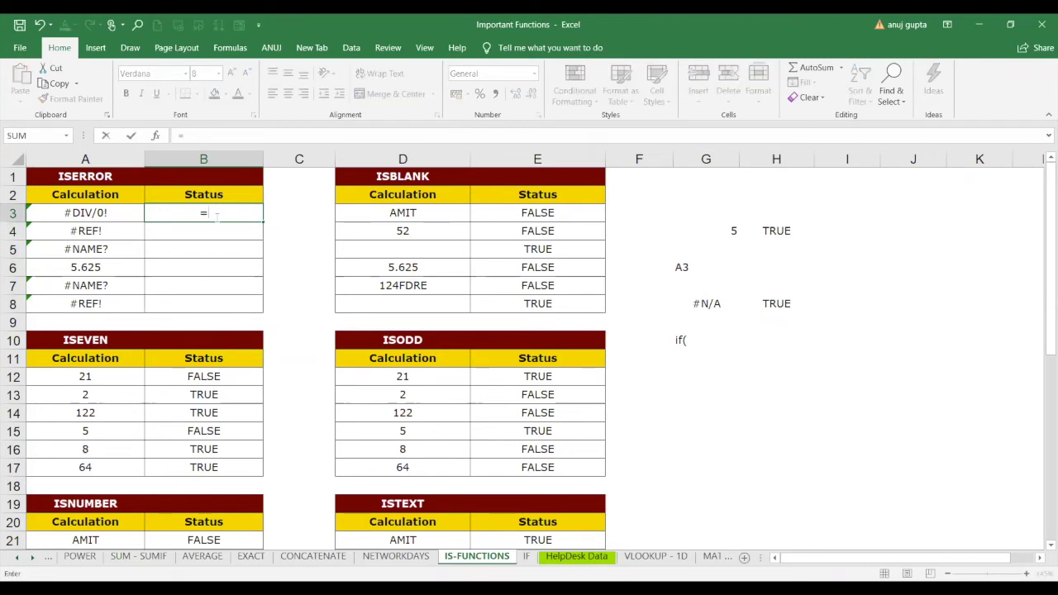
text(if)
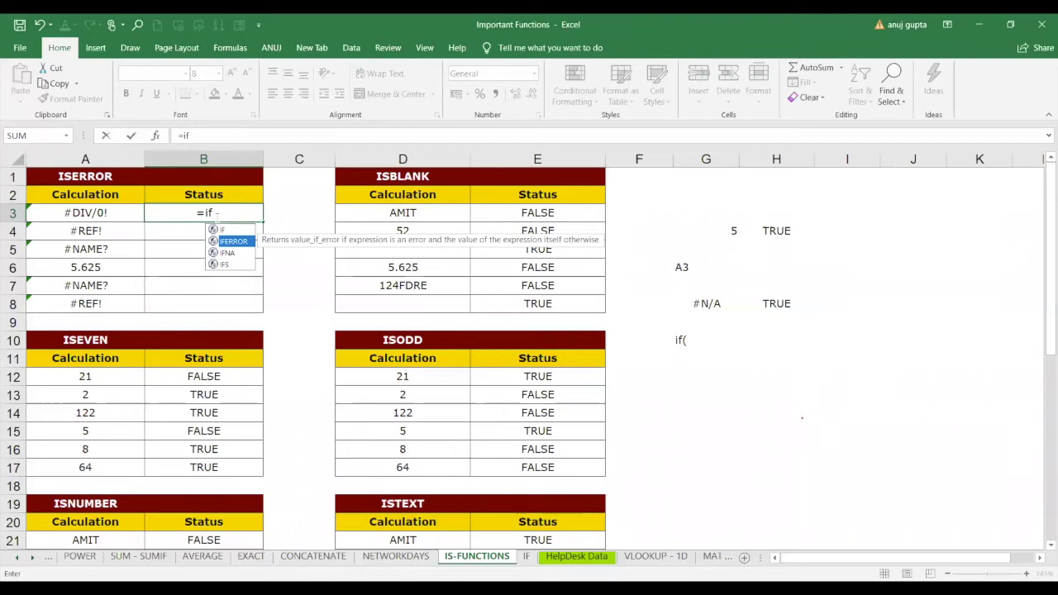
key(Tab)
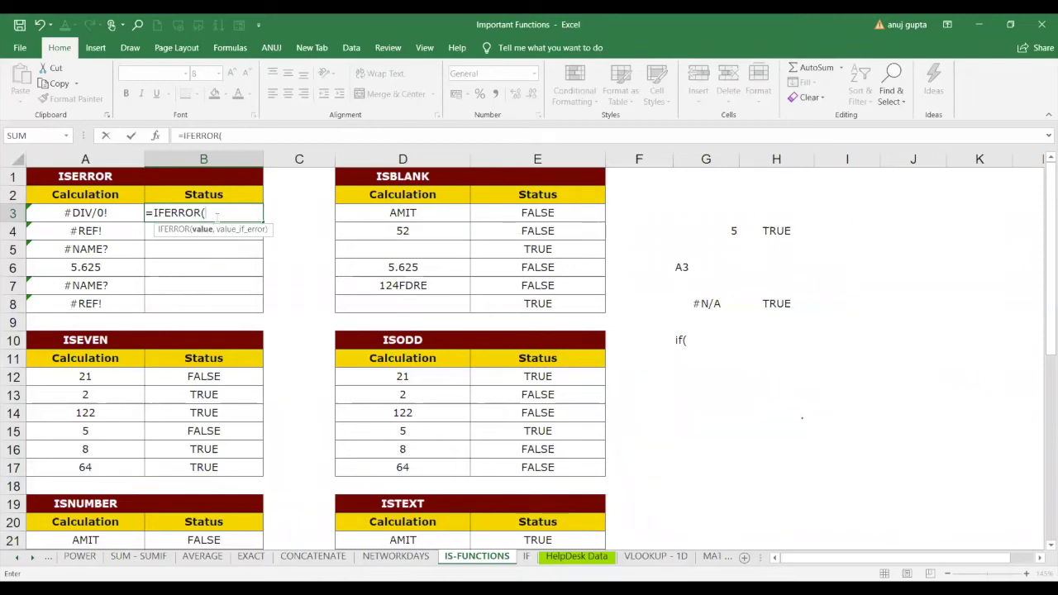
text("e)
text(ror)
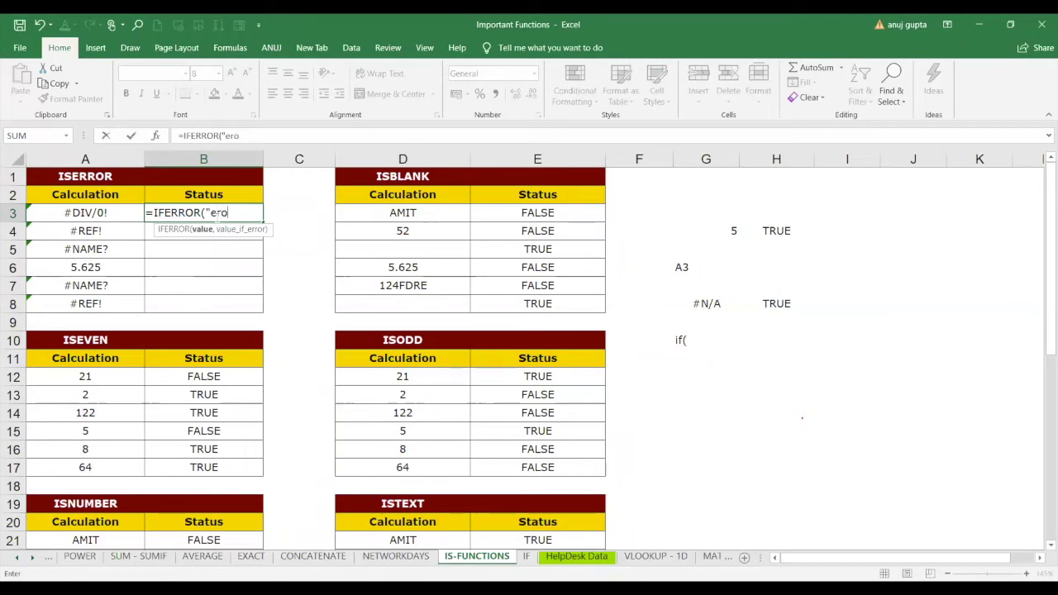
key(BackSpace)
text(rr)
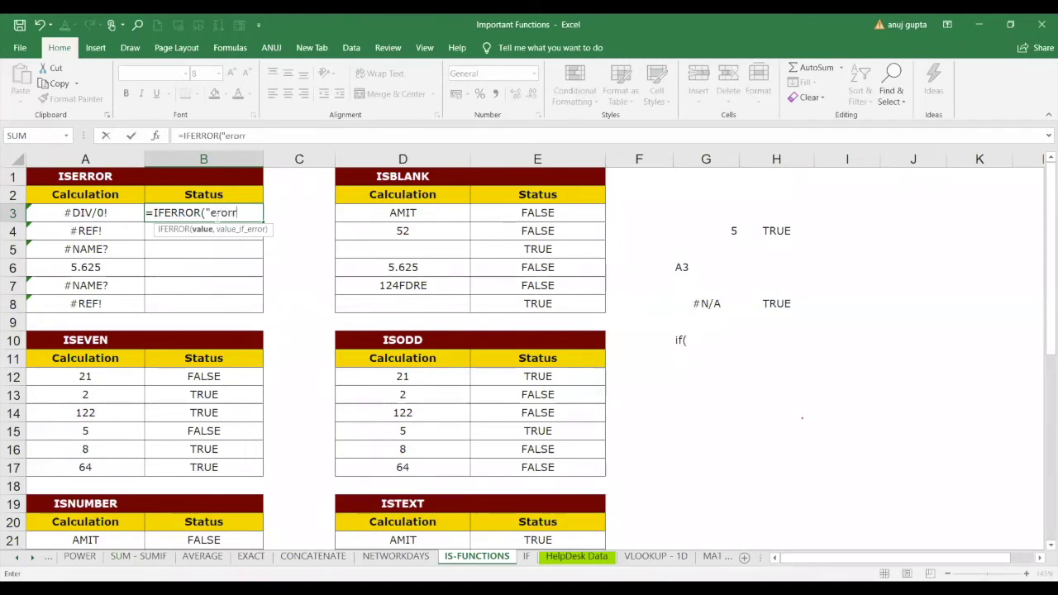
key(BackSpace)
text(")
Complete B3 as =IFERROR(A3,"eror") with A3 as the tested value.
key(BackSpace)
key(BackSpace)
key(BackSpace)
key(BackSpace)
key(BackSpace)
key(BackSpace)
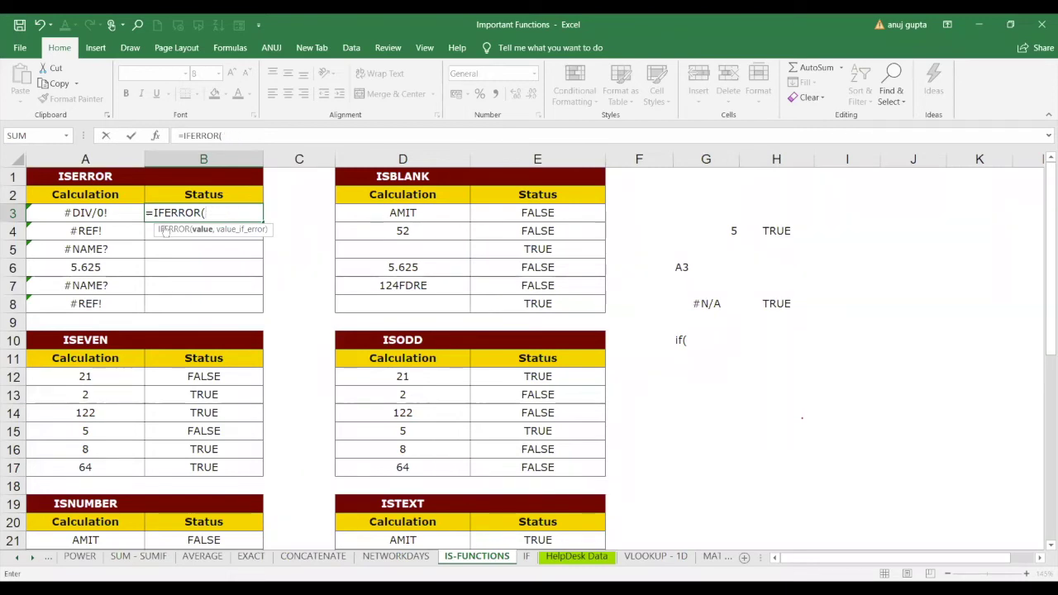
click(113, 212)
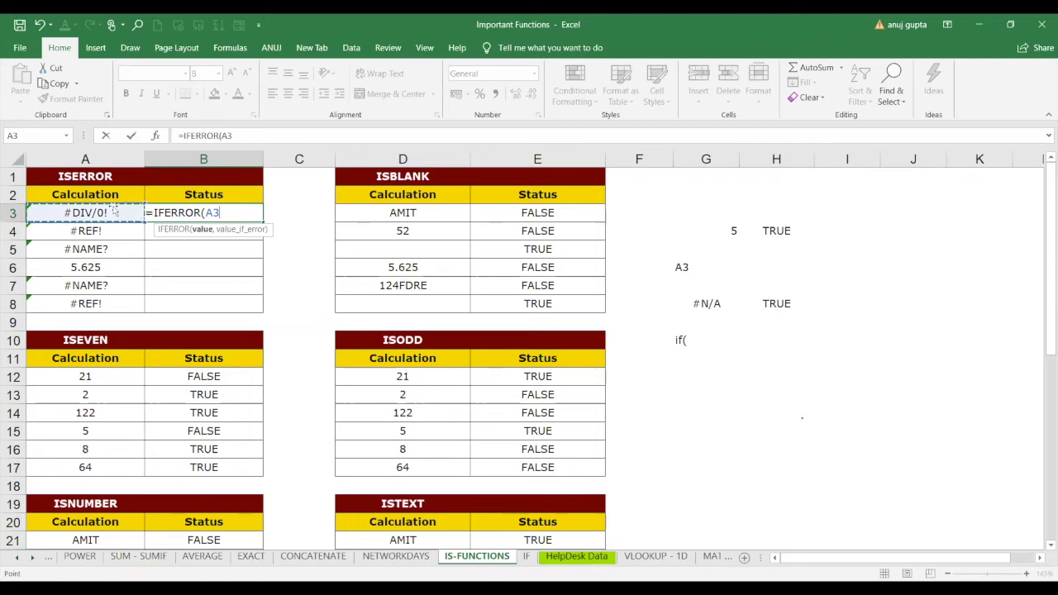
text(,)
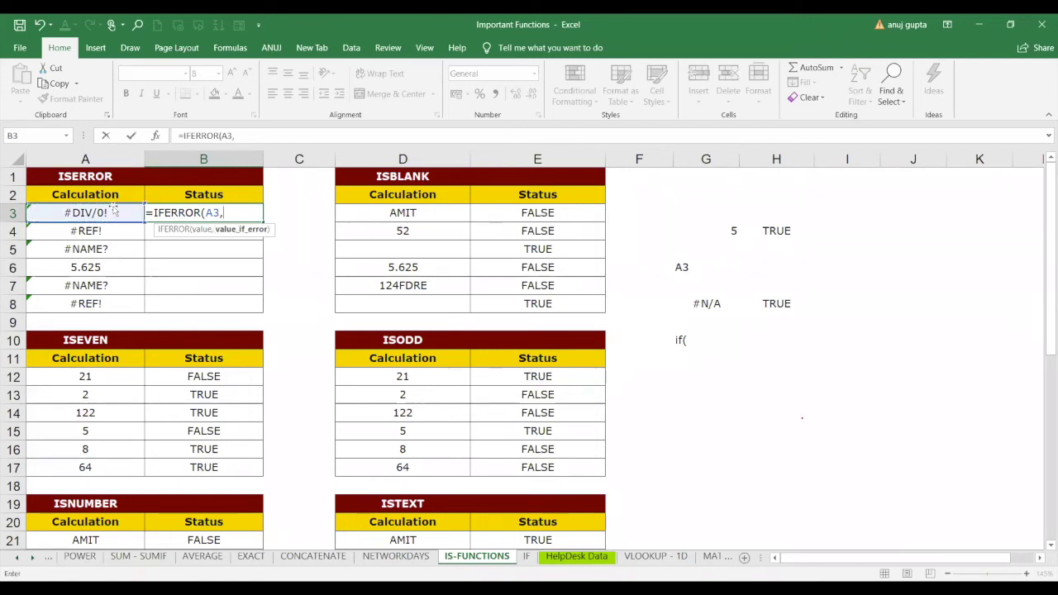
text(")
text(er)
text(oor)
key(BackSpace)
key(BackSpace)
text(r"))
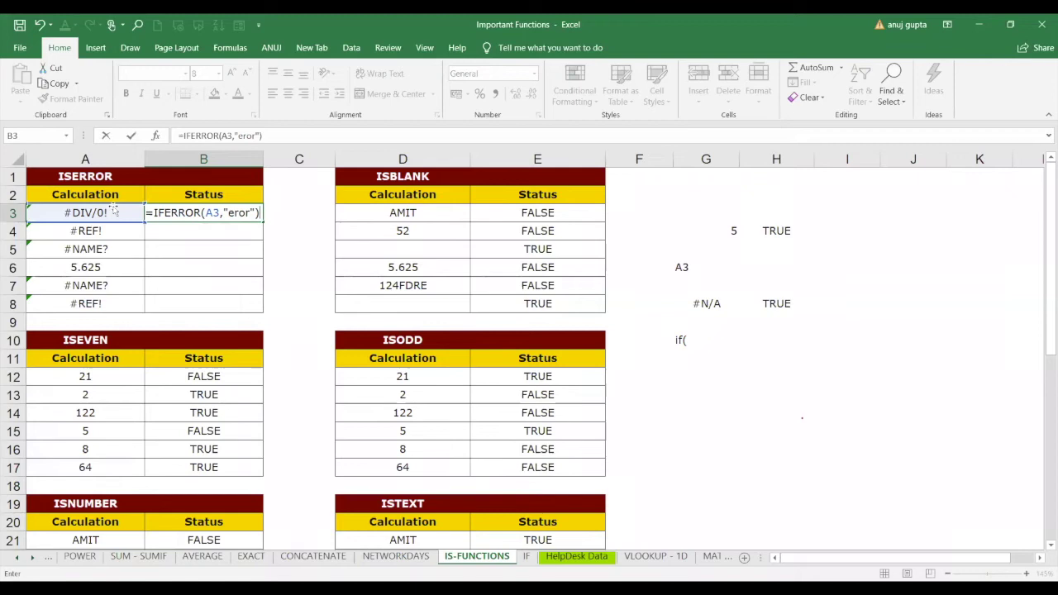
key(Return)
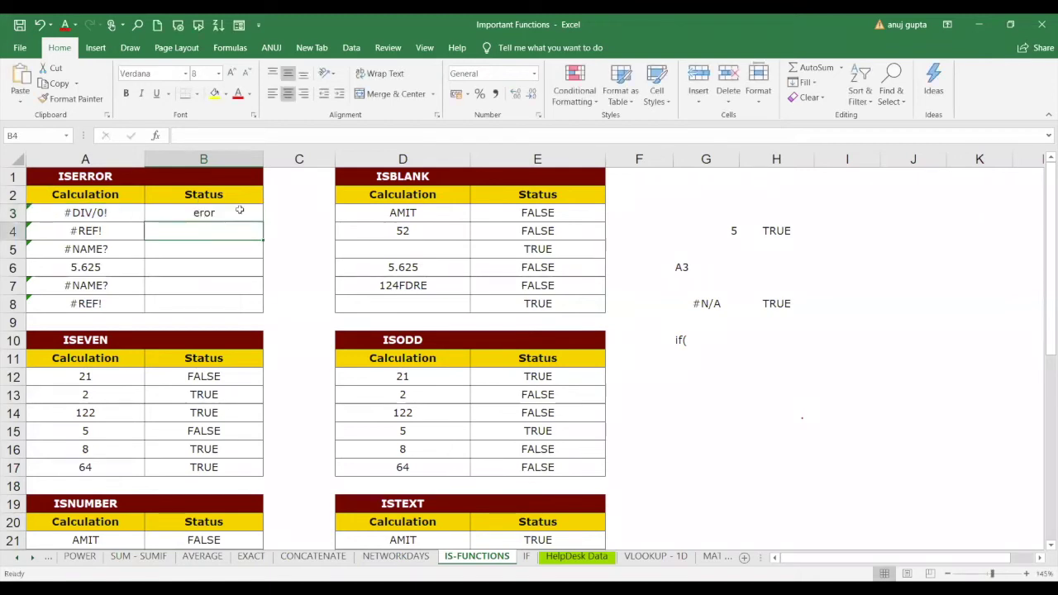
Fill the IFERROR formula down to B8, compare B6's 5.625 with A6, then reopen B3's formula.
click(239, 209)
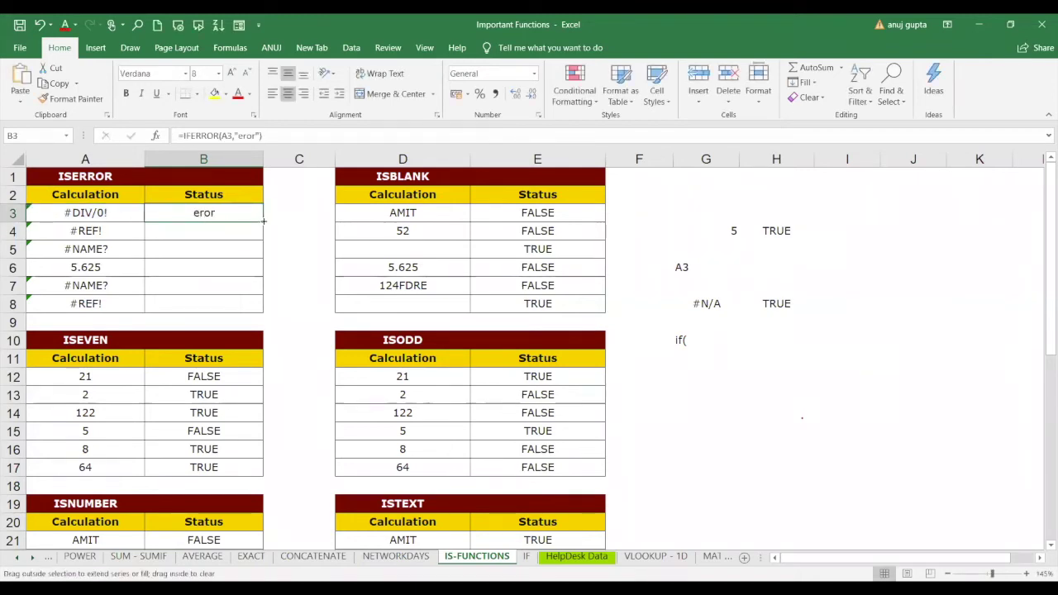
double_click(264, 220)
click(86, 263)
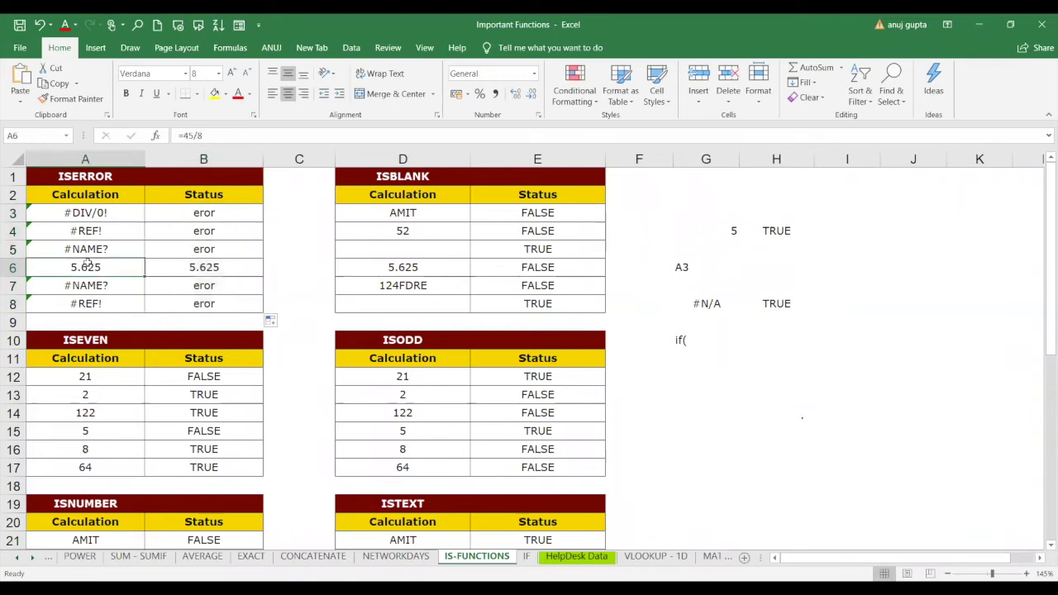
click(172, 267)
click(108, 265)
click(171, 270)
click(123, 270)
click(177, 271)
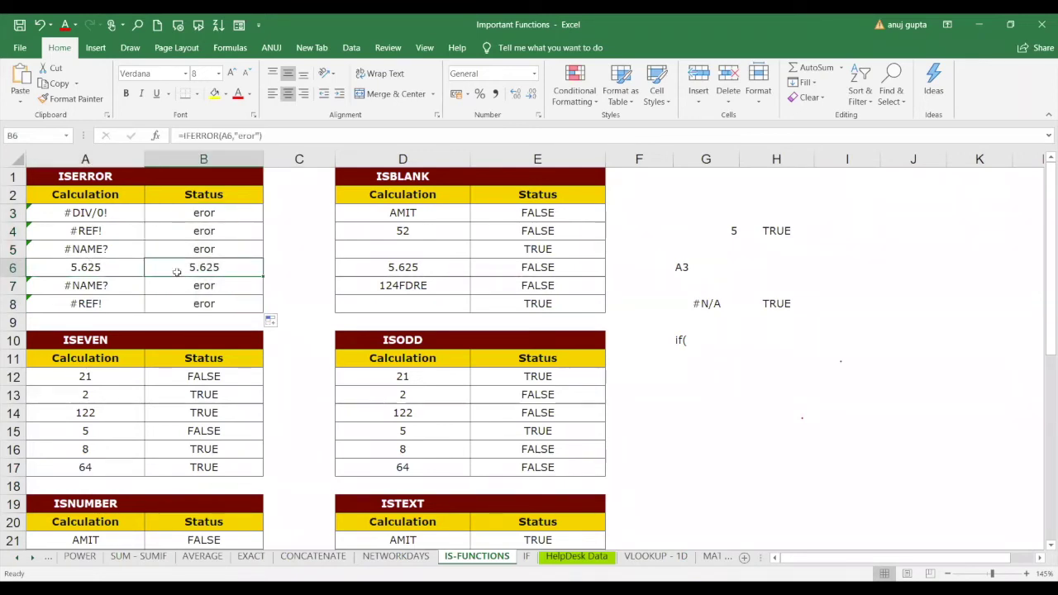
click(113, 270)
click(160, 266)
click(221, 211)
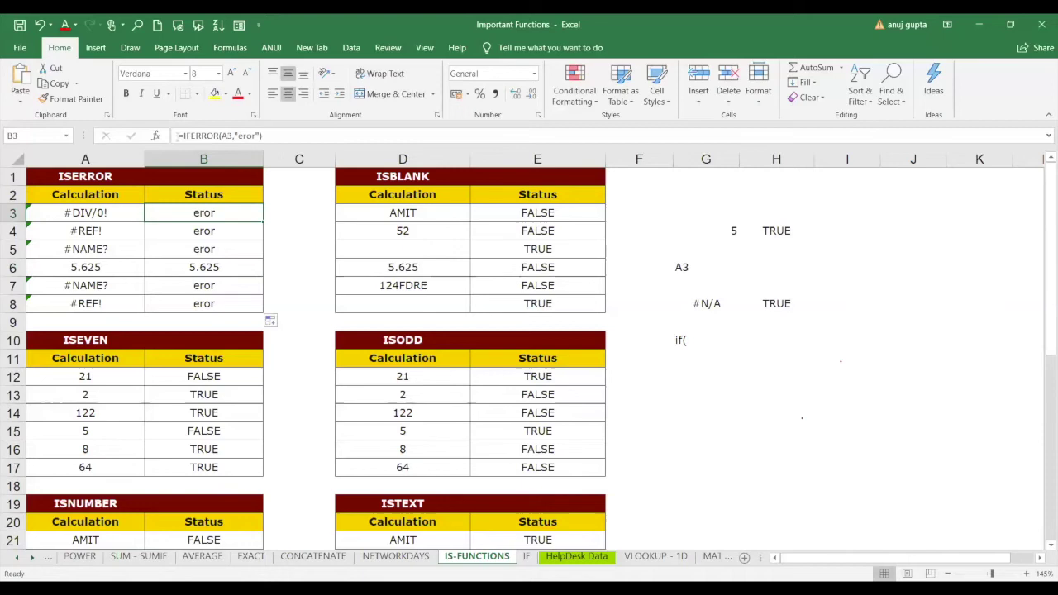
triple_click(182, 135)
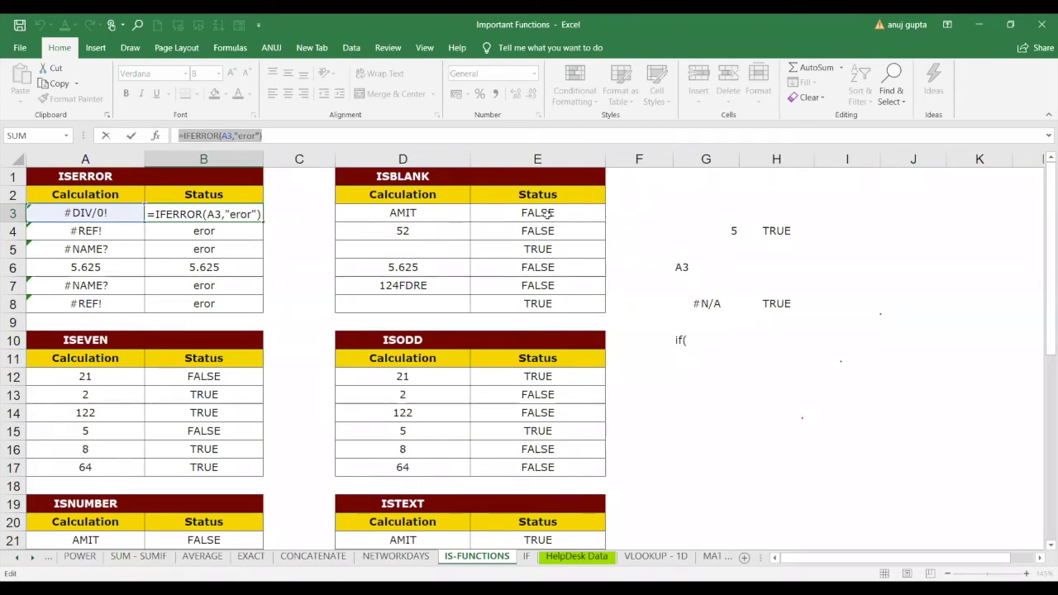
Finish the B3 edit, clear E3:E8, and enter =ISBLANK(D3) in E3.
drag(547, 213, 541, 303)
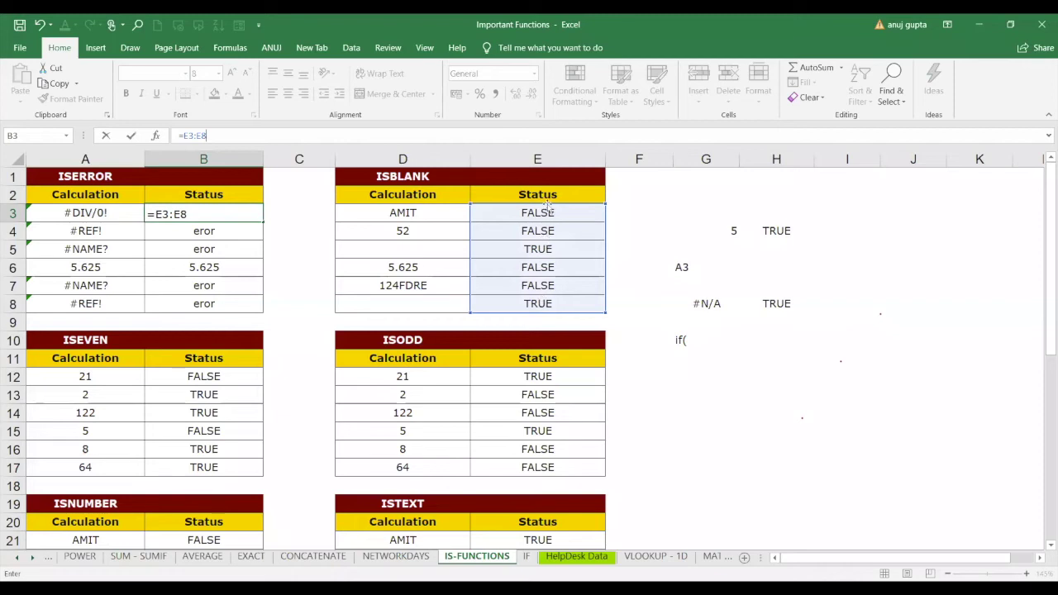
key(Return)
drag(543, 215, 546, 302)
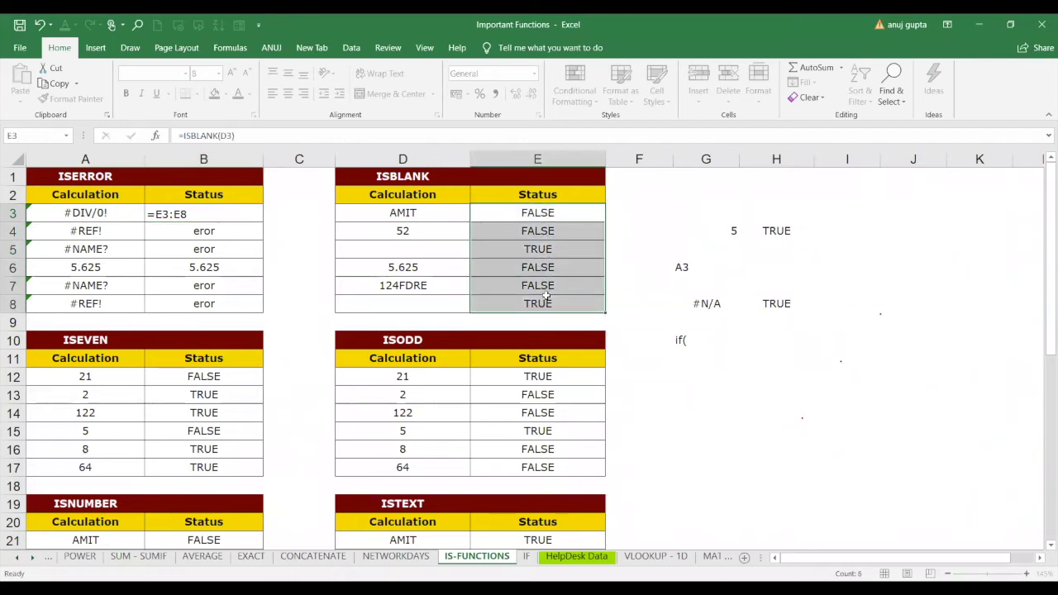
key(Delete)
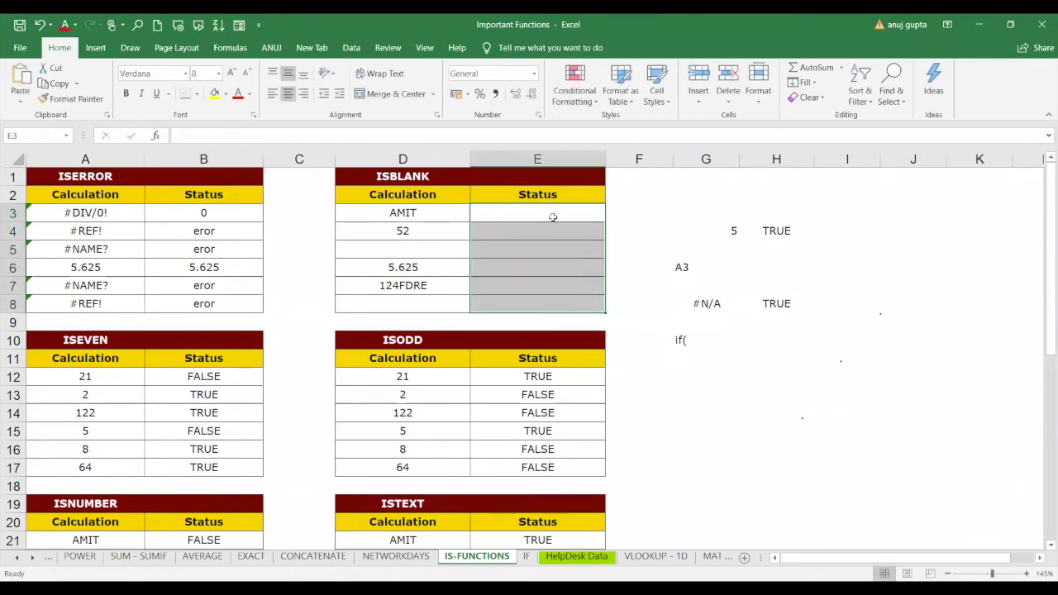
click(553, 214)
text(=)
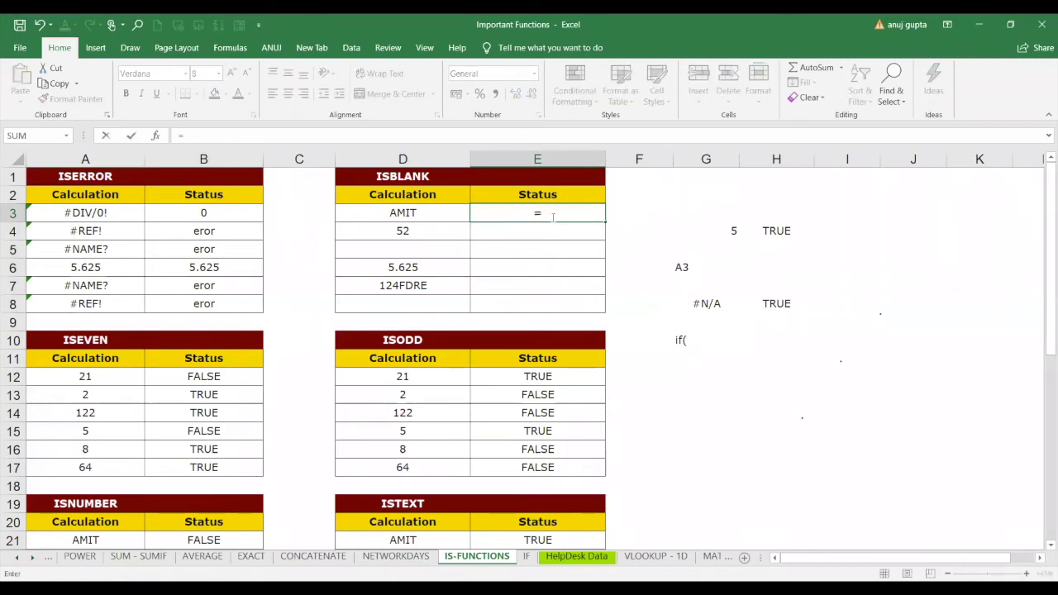
text(ISBLANK()
click(429, 212)
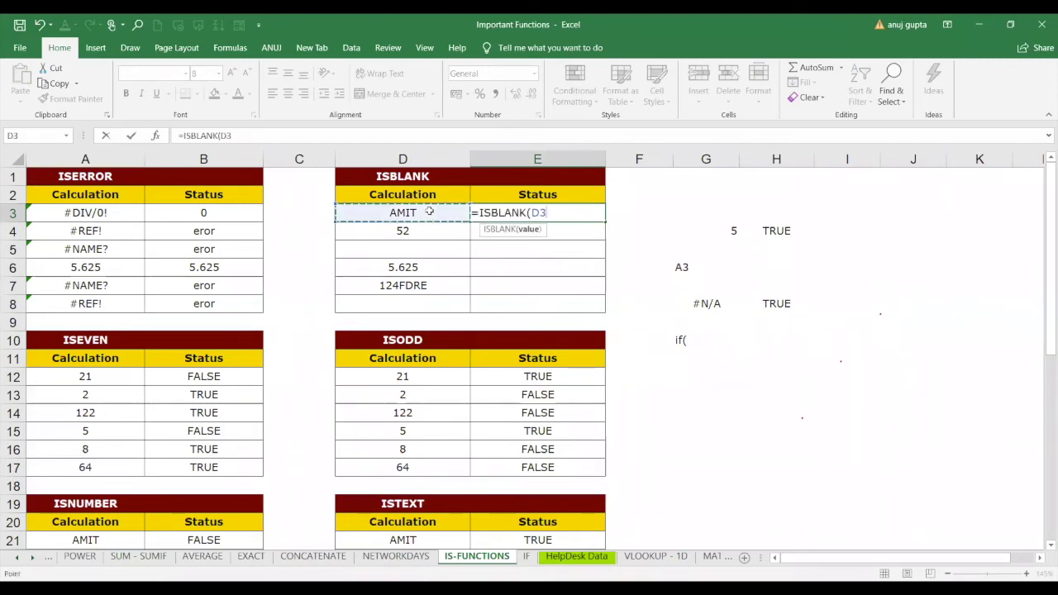
text())
key(Return)
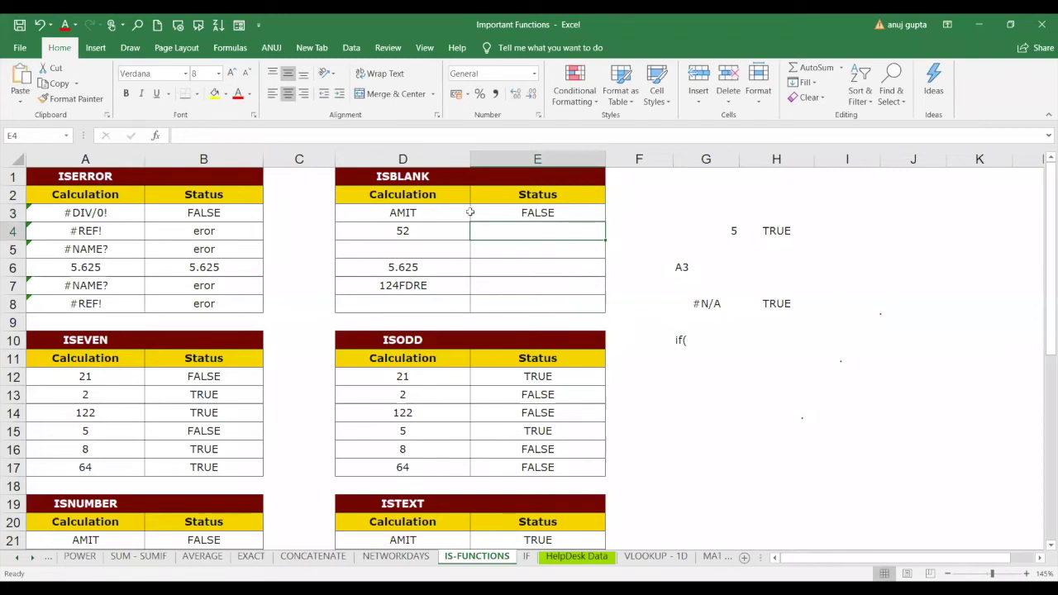
Fill the ISBLANK formula down to E8 and confirm the empty D5 returns TRUE.
click(549, 213)
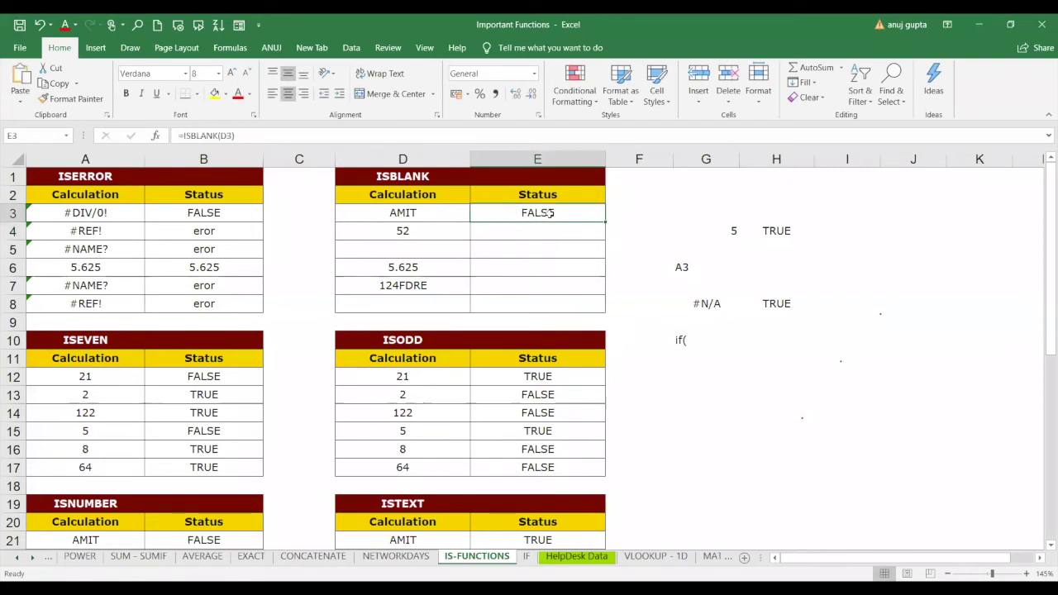
drag(605, 221, 605, 224)
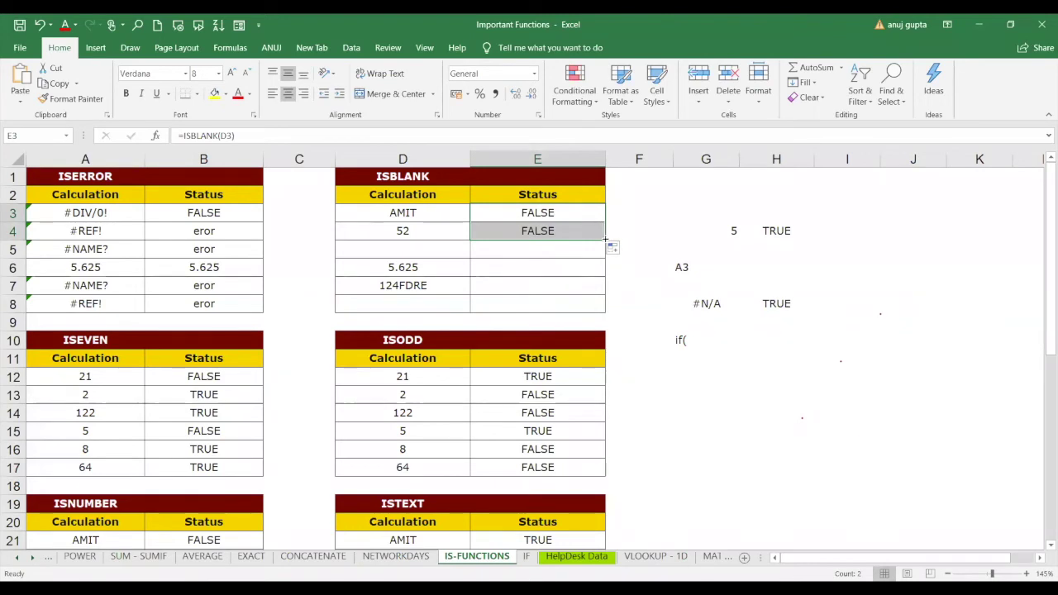
drag(605, 240, 608, 312)
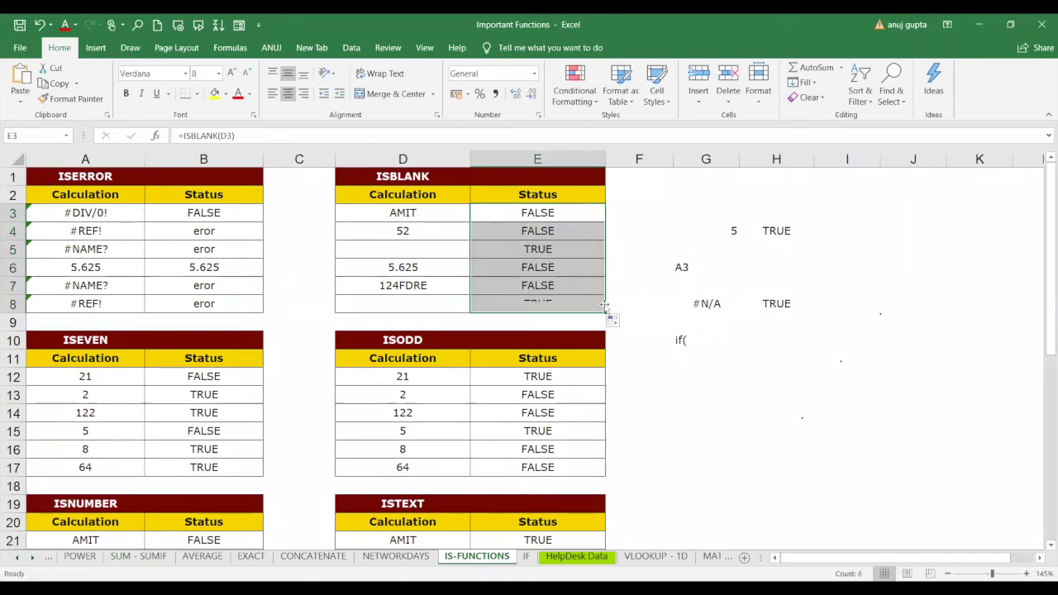
click(427, 251)
click(510, 261)
click(456, 249)
click(501, 251)
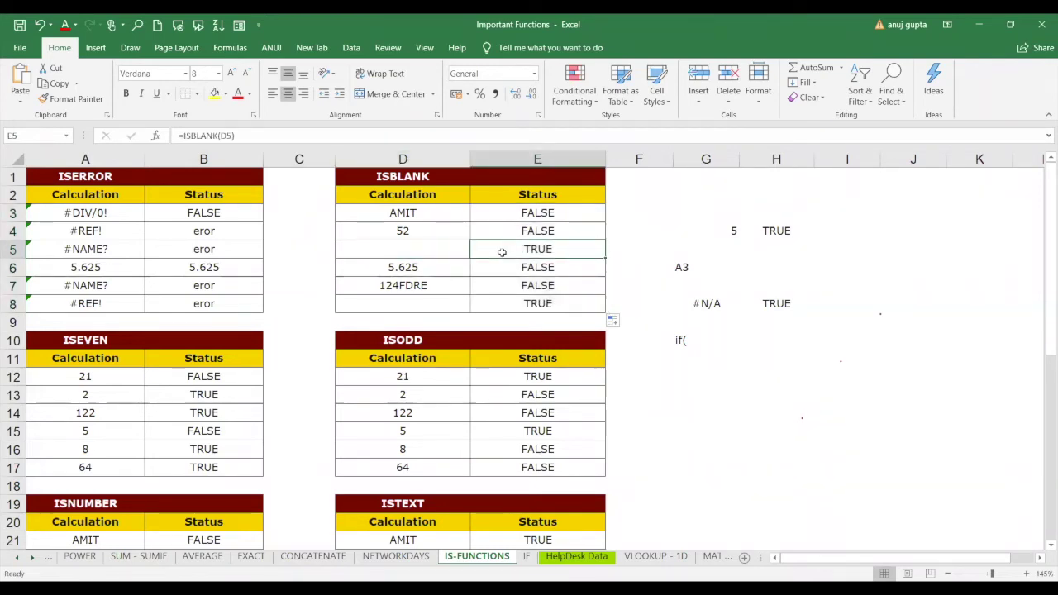
click(450, 248)
click(491, 248)
click(457, 251)
click(492, 250)
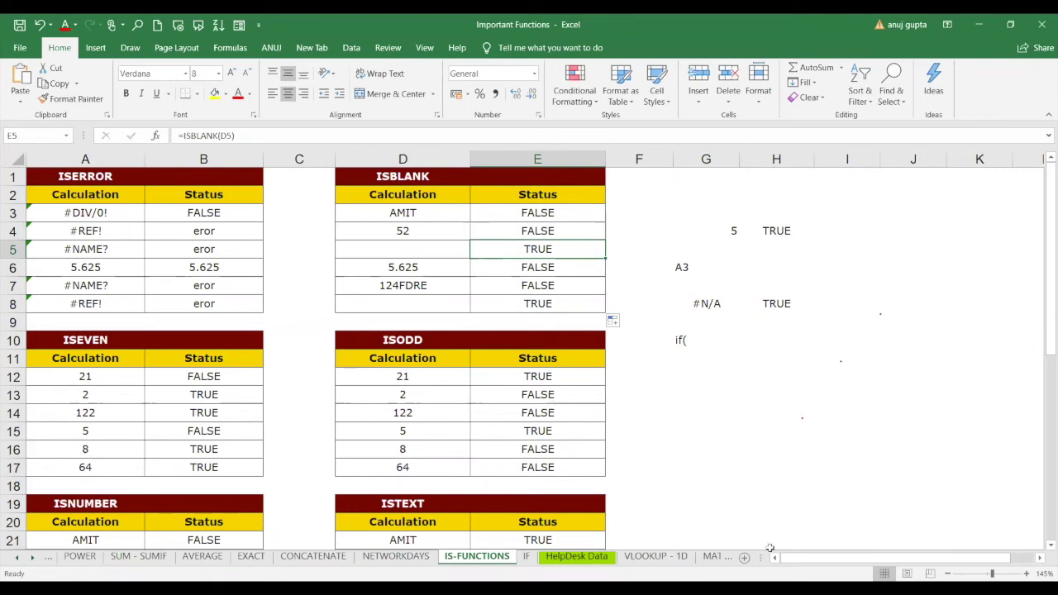
click(717, 426)
text(i)
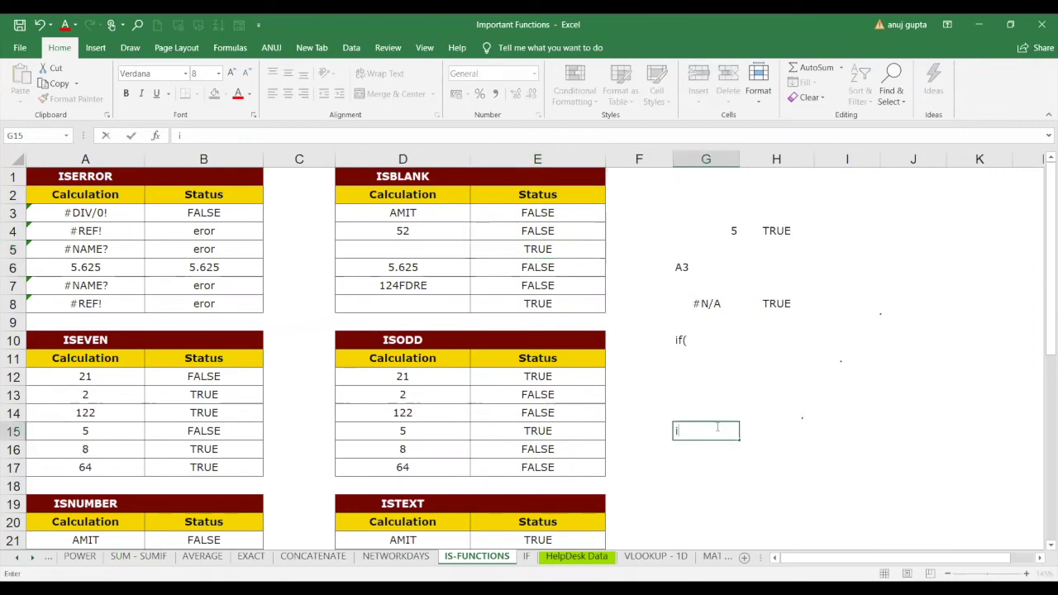
text(sn)
key(BackSpace)
key(BackSpace)
key(BackSpace)
text(=)
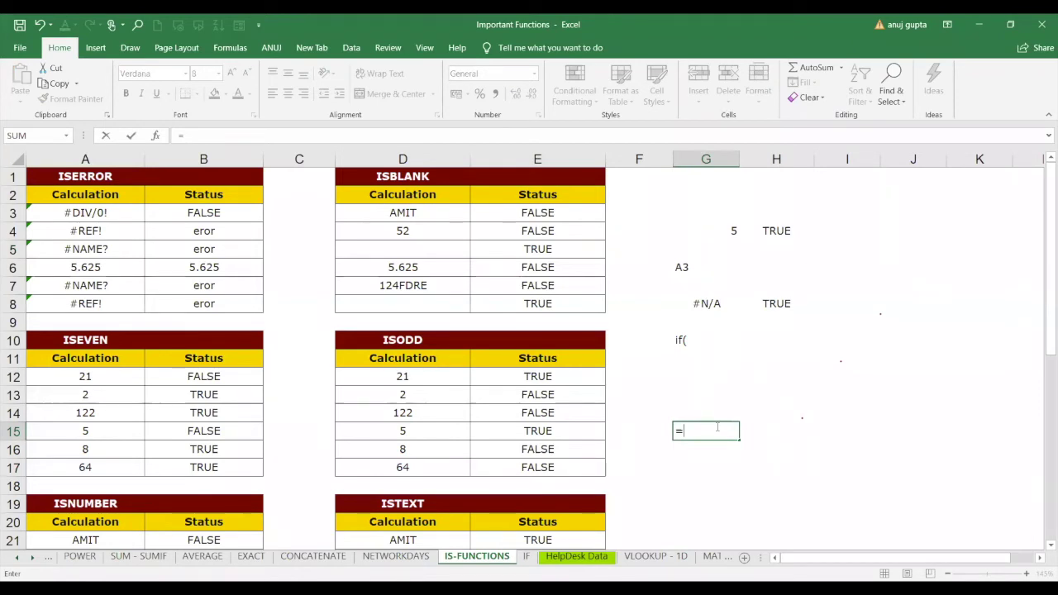
text(ise)
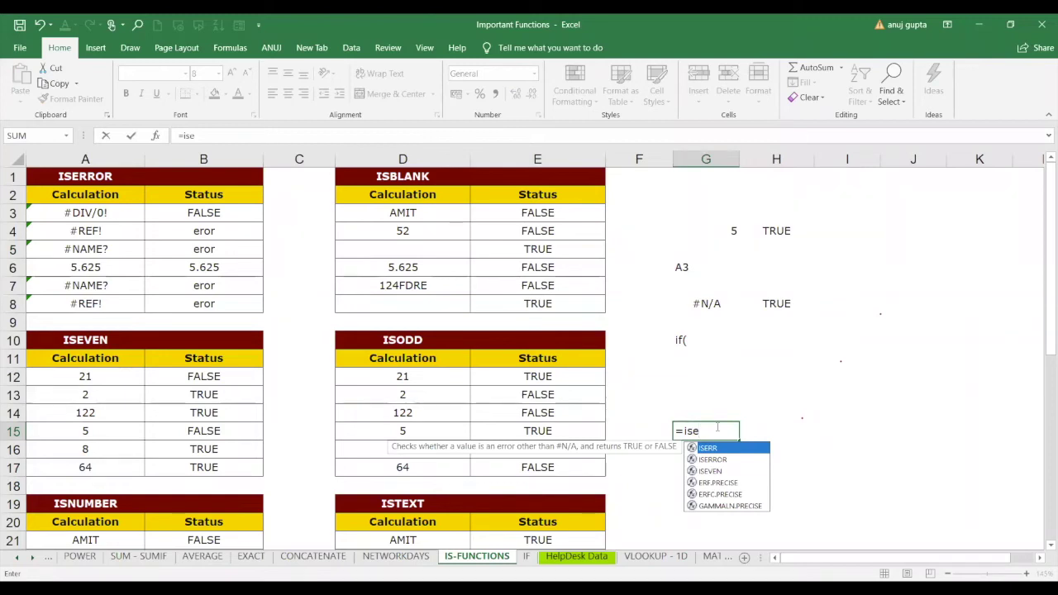
key(Down)
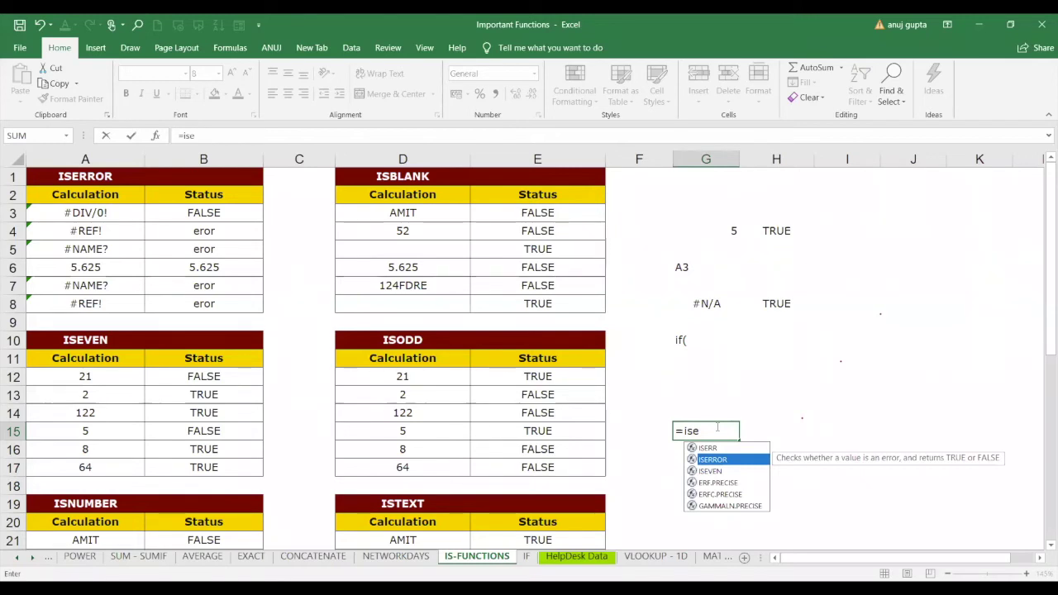
click(799, 415)
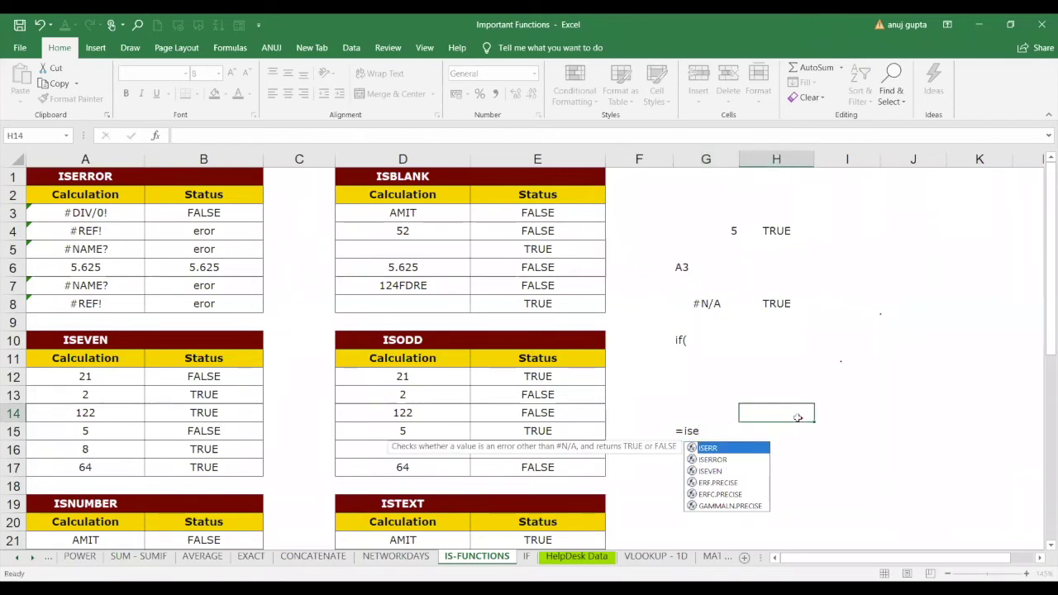
click(721, 430)
key(Delete)
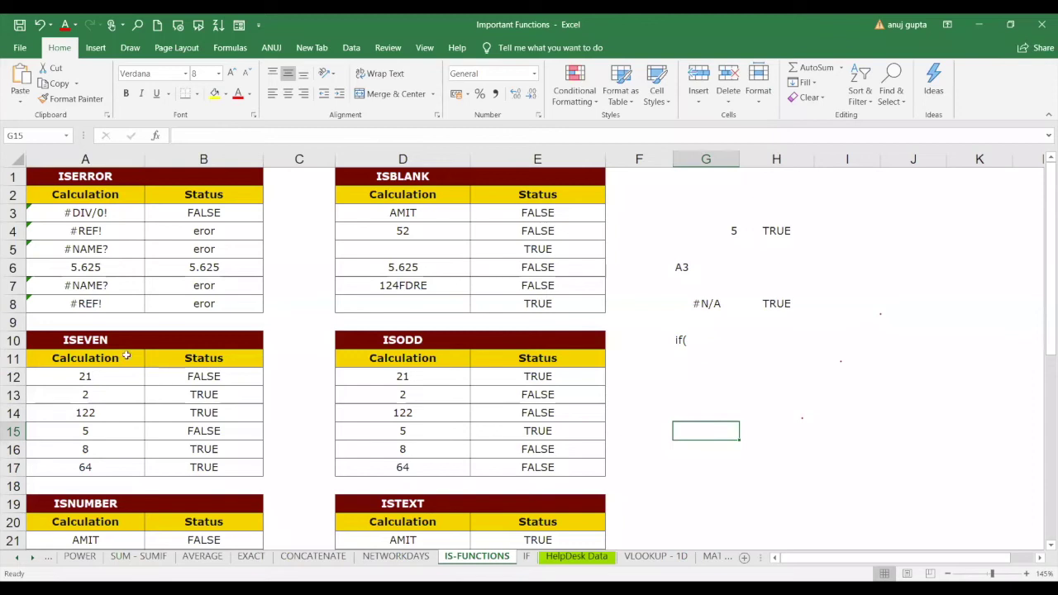
key(Down)
key(Down)
key(Down)
key(Down)
key(Down)
key(Down)
key(Down)
key(Down)
key(Down)
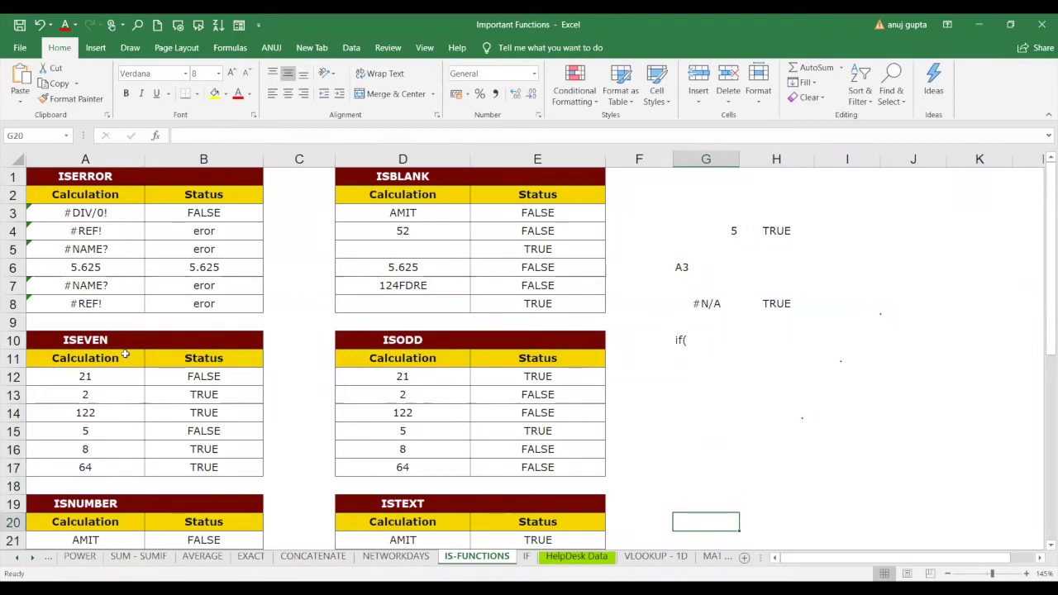
key(Down)
key(Down)
key(Down)
key(Down)
key(Down)
key(Down)
key(Down)
key(Down)
key(Down)
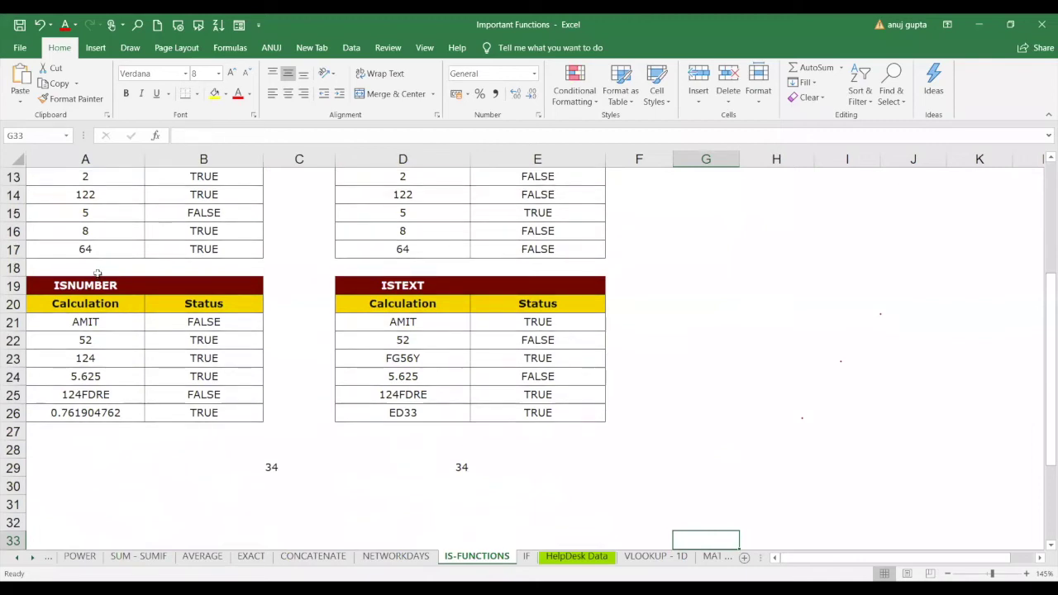
drag(97, 285, 534, 407)
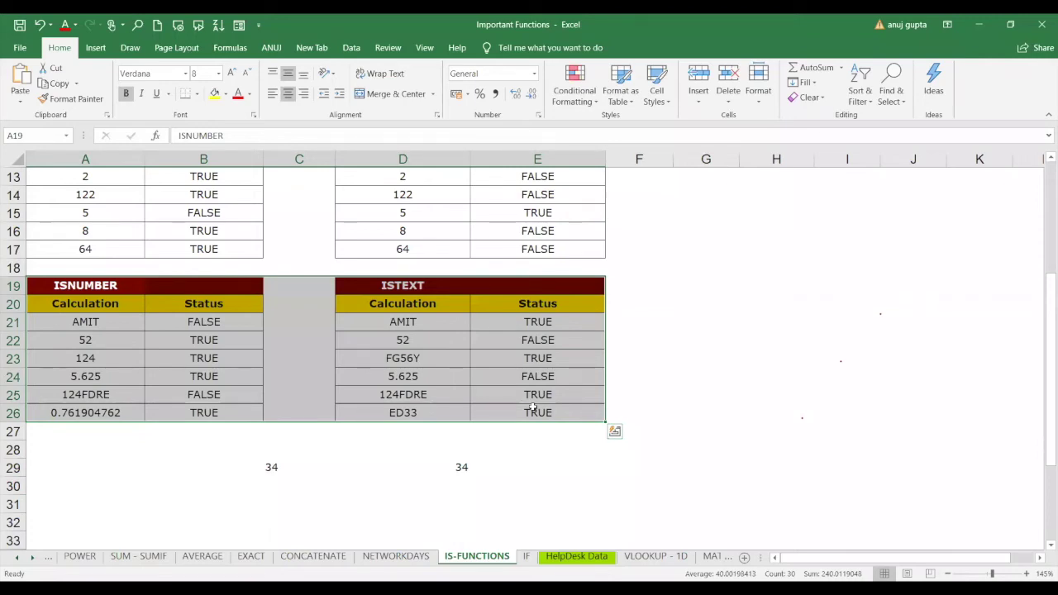
click(129, 399)
click(181, 400)
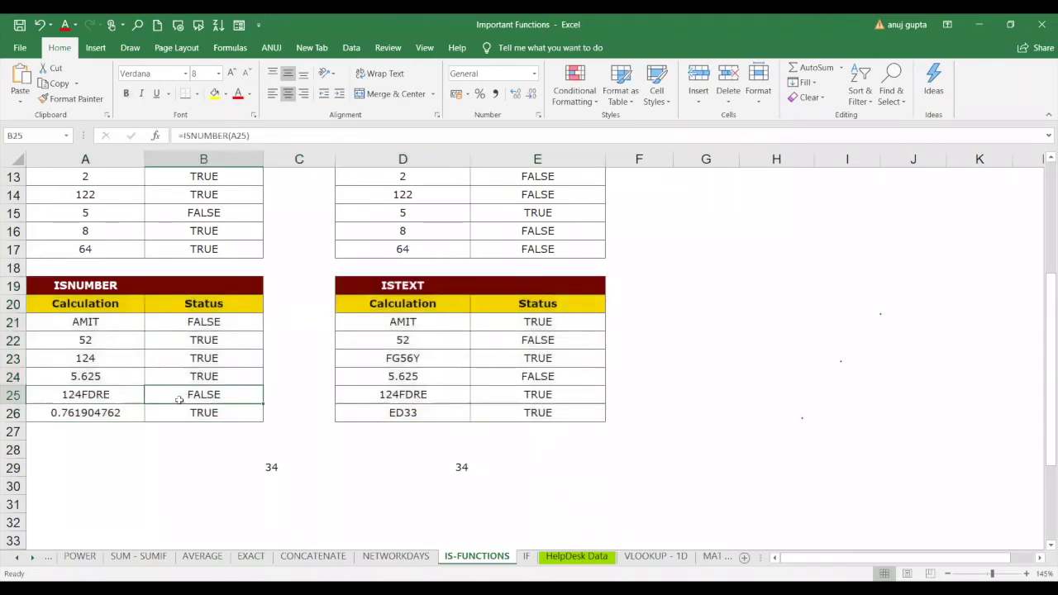
click(98, 394)
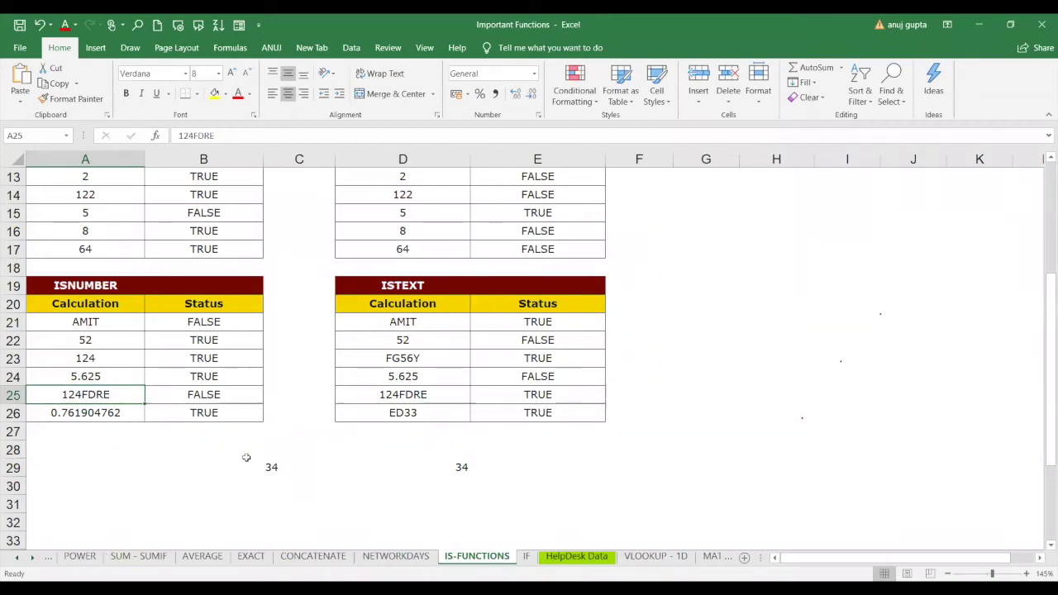
Open the IF sheet and select the marks in J2:J19.
click(526, 557)
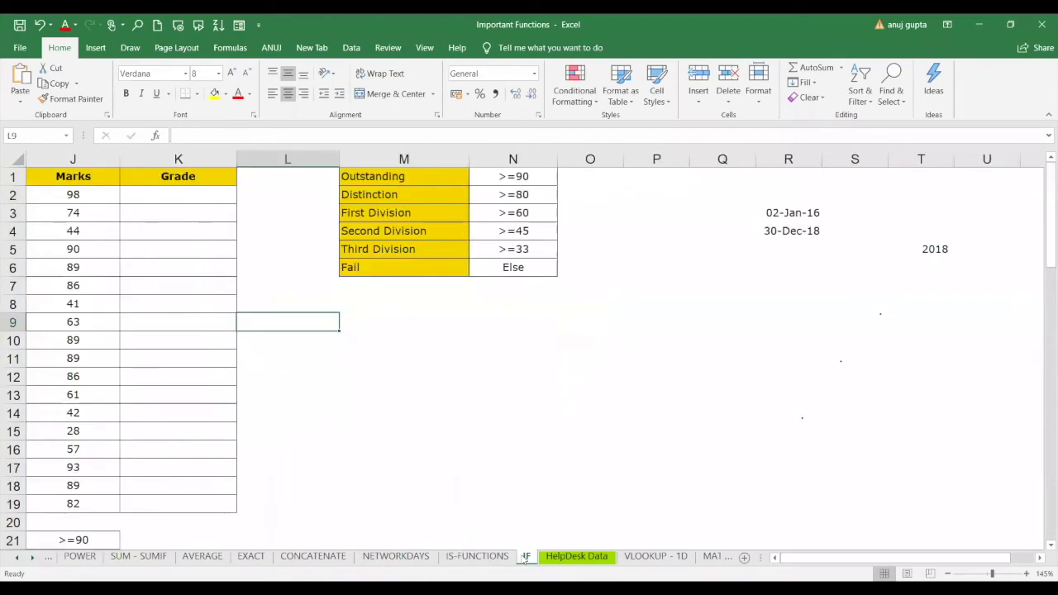
click(421, 462)
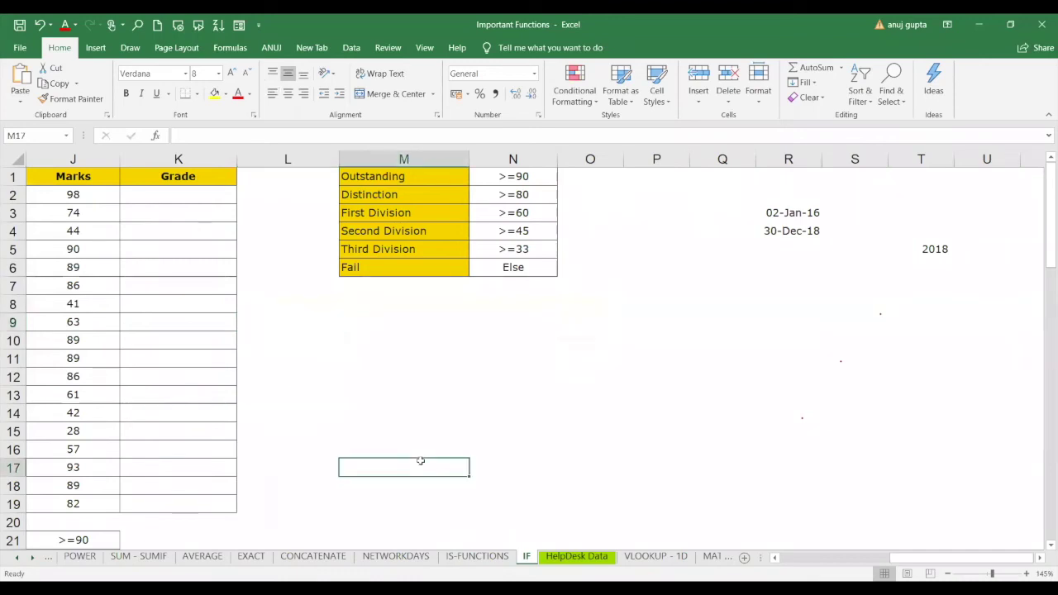
key(Up)
key(Up)
key(Up)
key(Up)
key(Up)
key(Up)
key(Up)
key(Up)
key(Up)
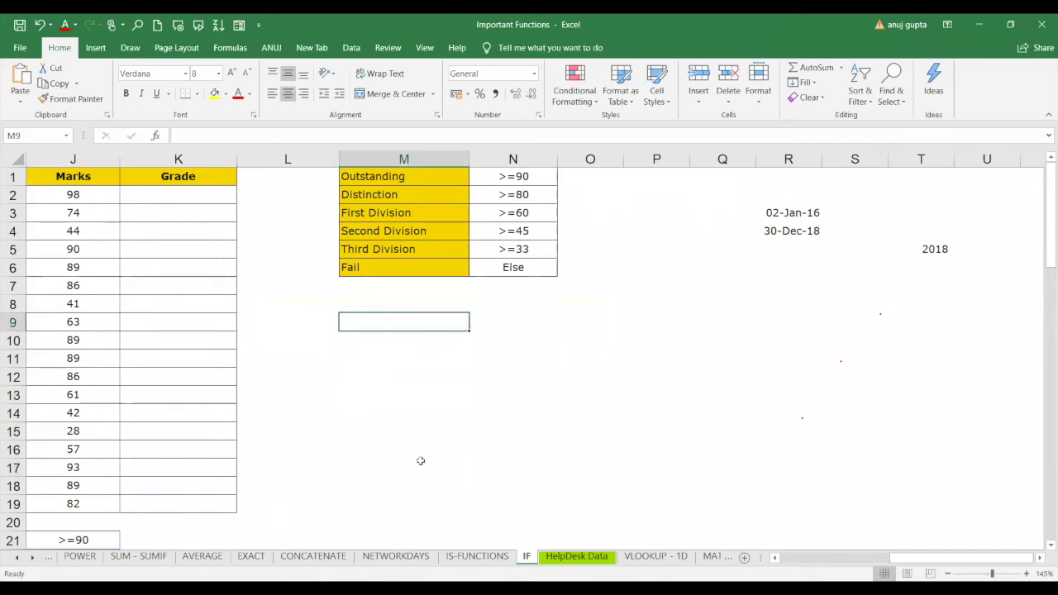
key(Up)
key(Up)
key(Up)
key(Up)
key(Up)
key(Up)
key(Up)
key(Down)
key(Down)
key(Down)
key(Down)
key(Down)
key(Down)
key(Down)
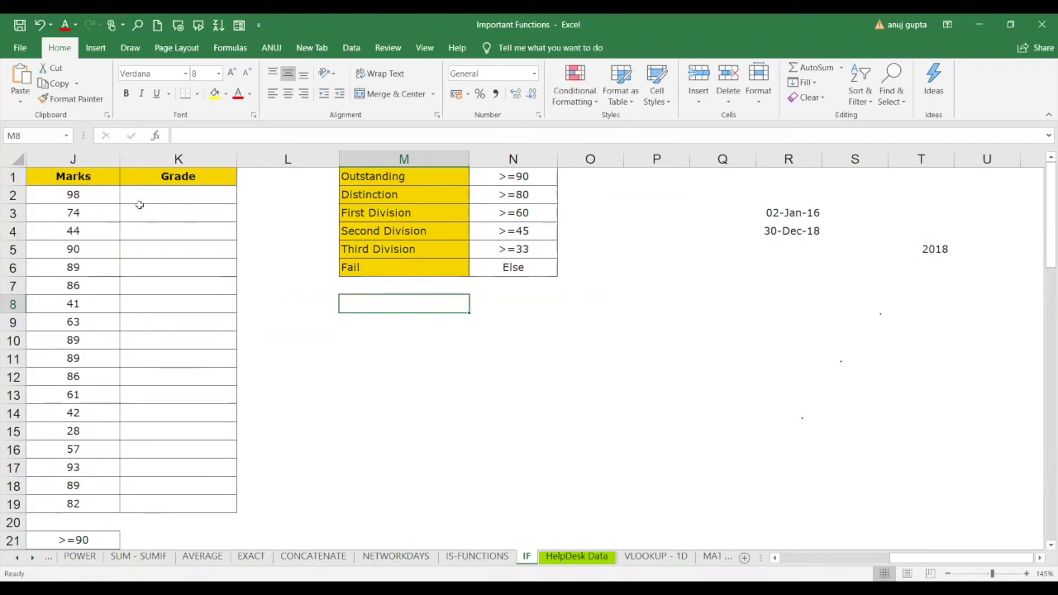
drag(92, 199, 100, 503)
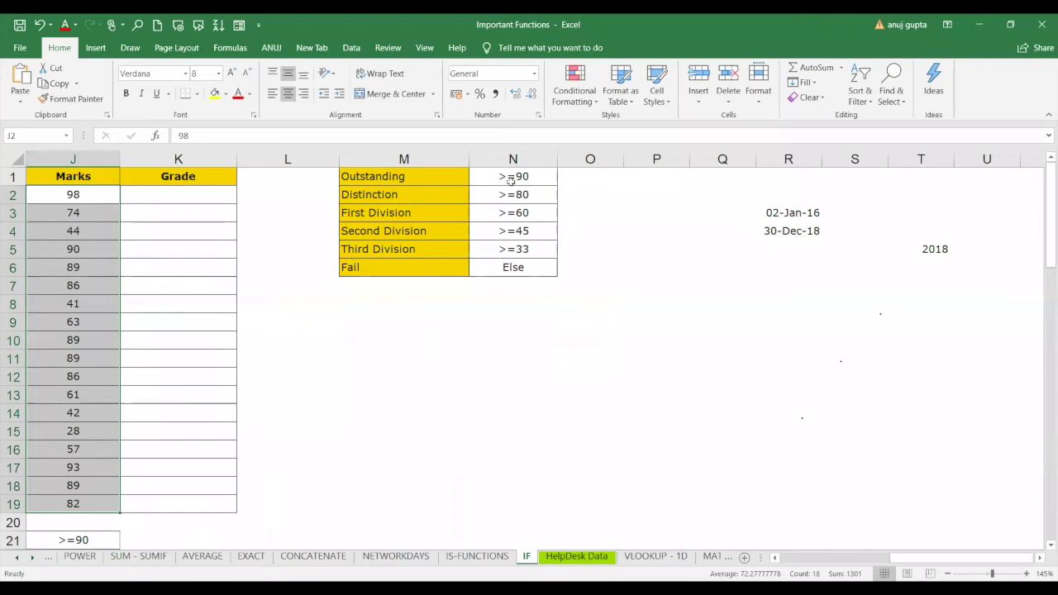
Review the grade thresholds in N1:N6, from Outstanding >=90 down to Fail.
click(512, 181)
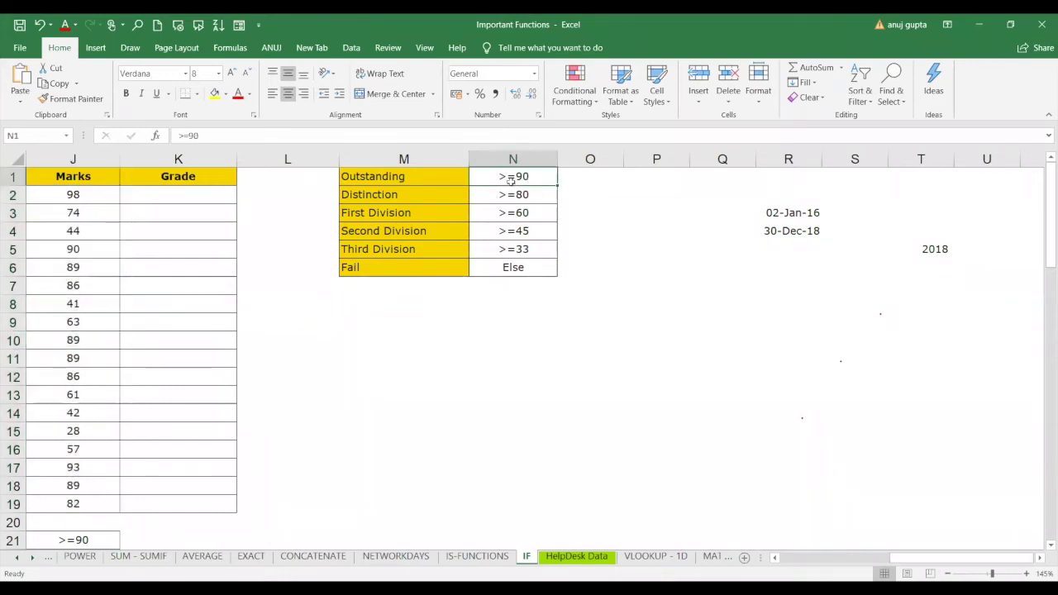
click(510, 210)
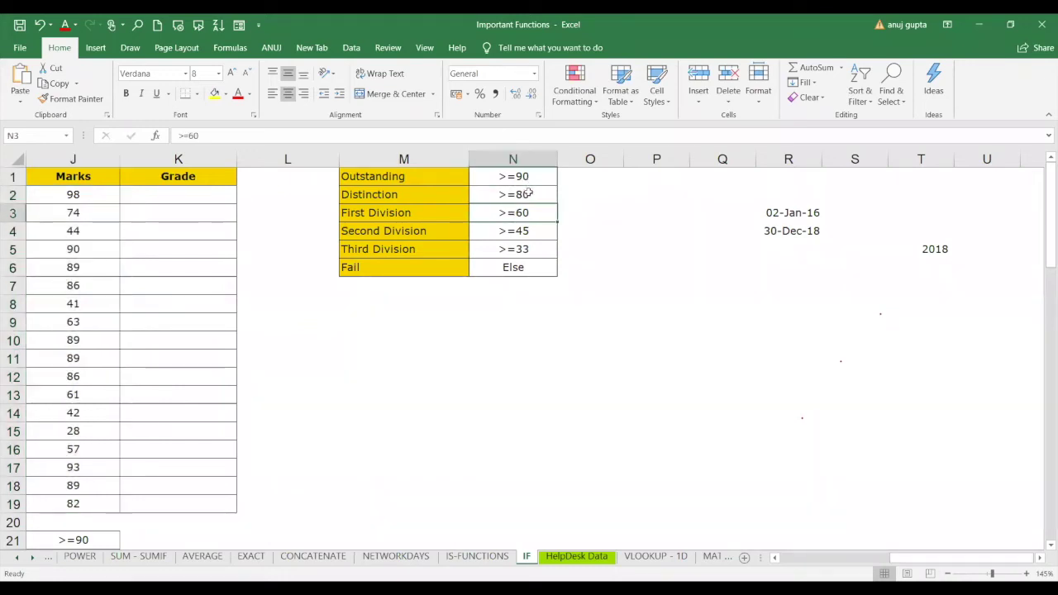
click(524, 192)
click(526, 216)
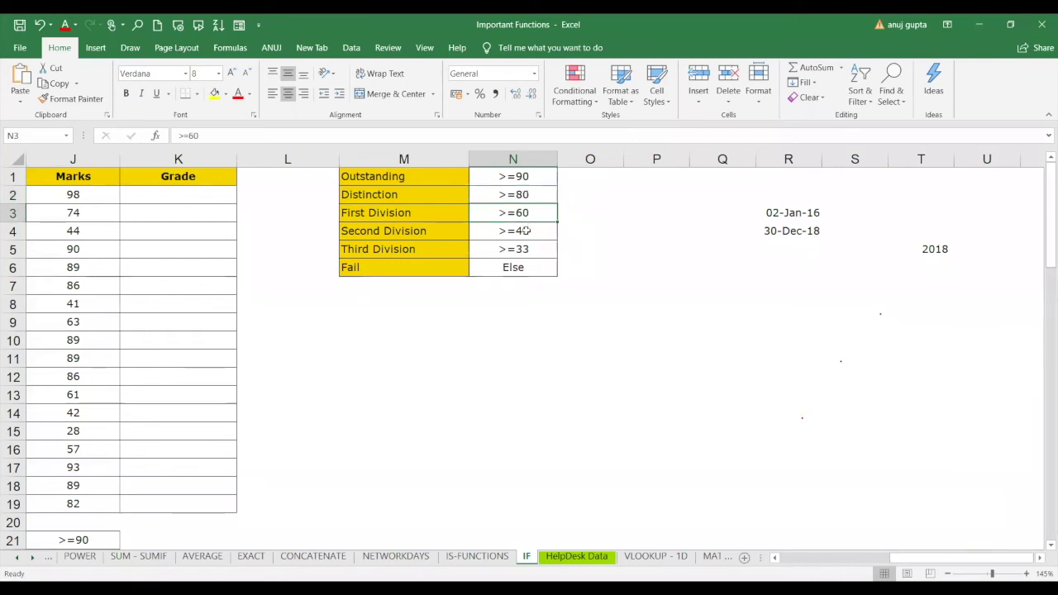
click(526, 230)
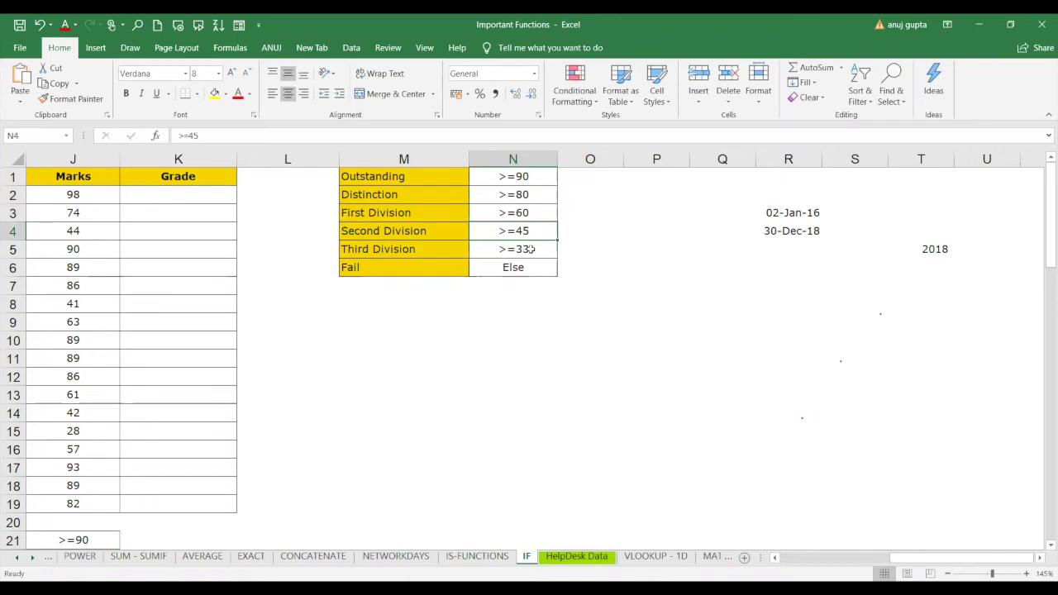
click(532, 249)
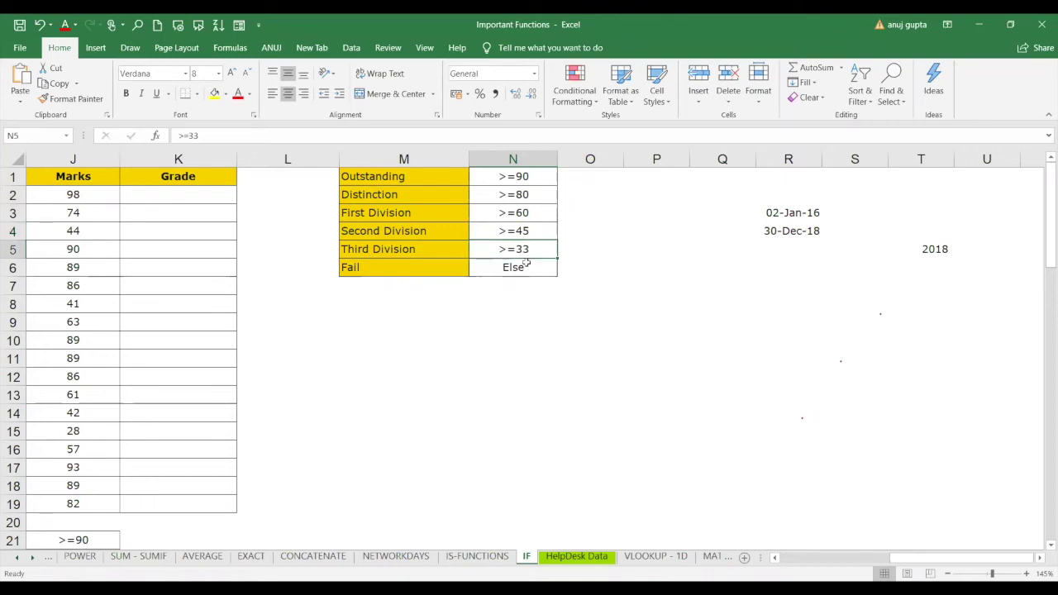
click(523, 267)
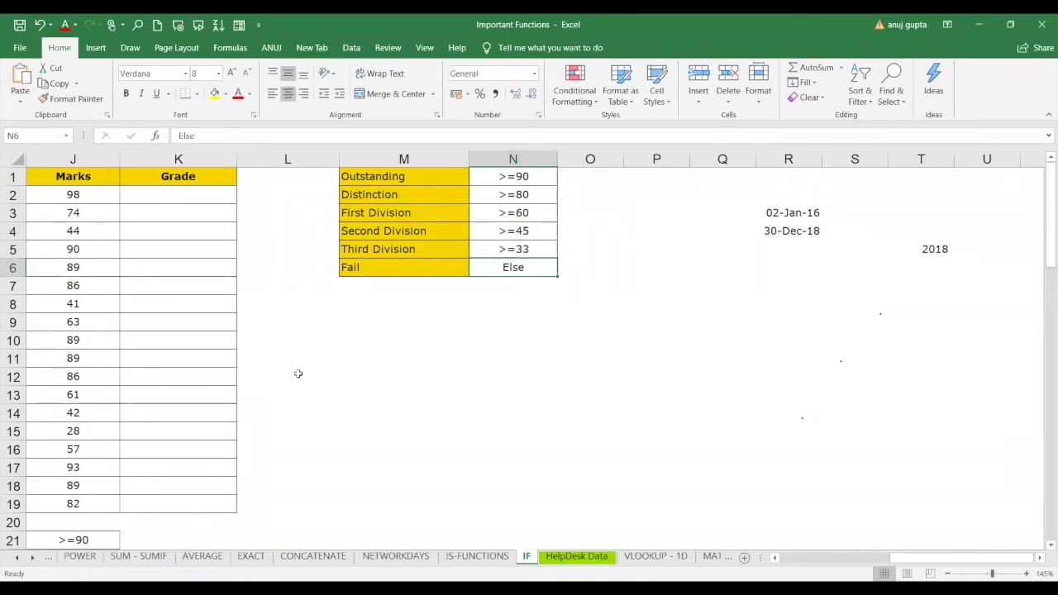
click(176, 193)
Enter =IF(J2>=90,"oustanding","bad") in K2 so the mark 98 shows oustanding.
text(=)
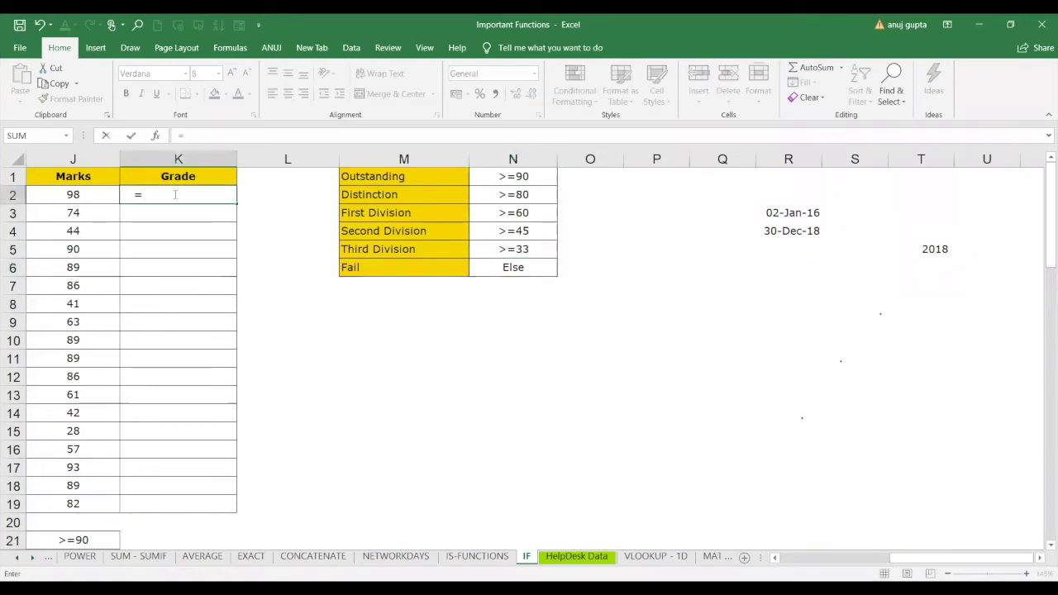
text(if)
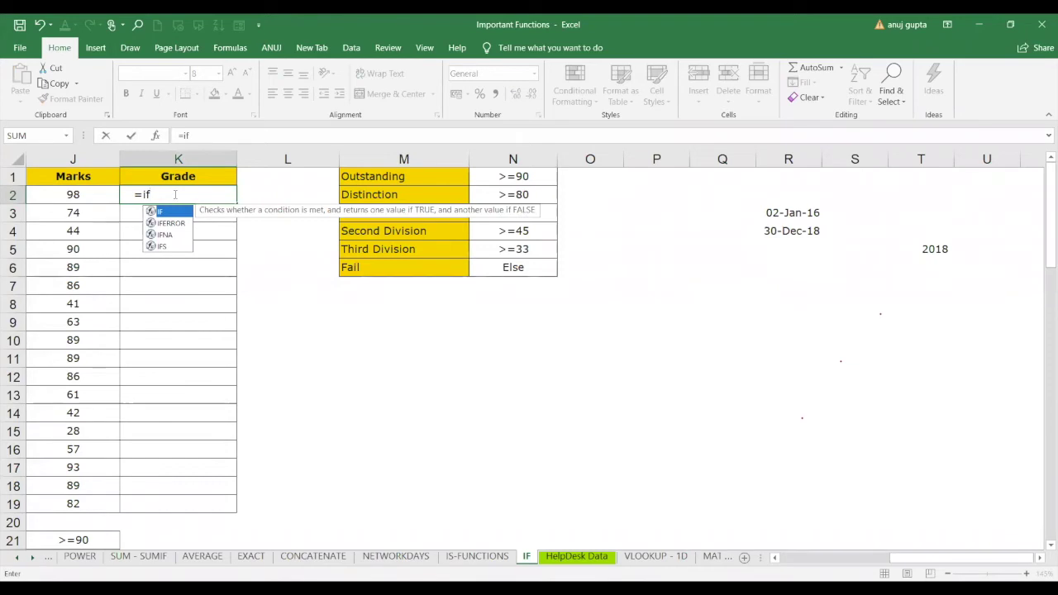
key(Tab)
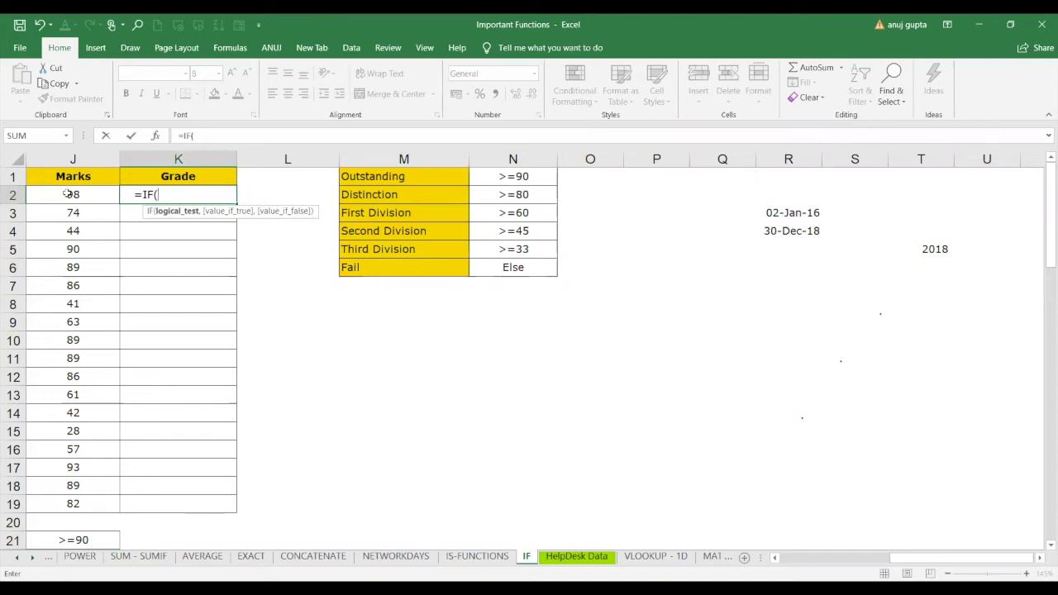
text(>=90)
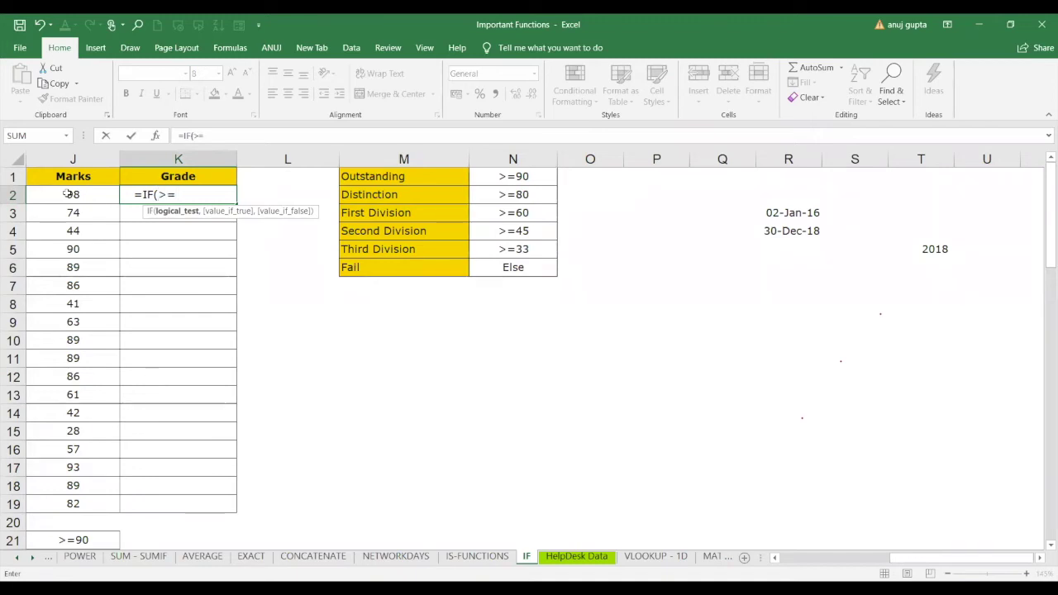
key(BackSpace)
key(BackSpace)
key(BackSpace)
key(BackSpace)
click(68, 194)
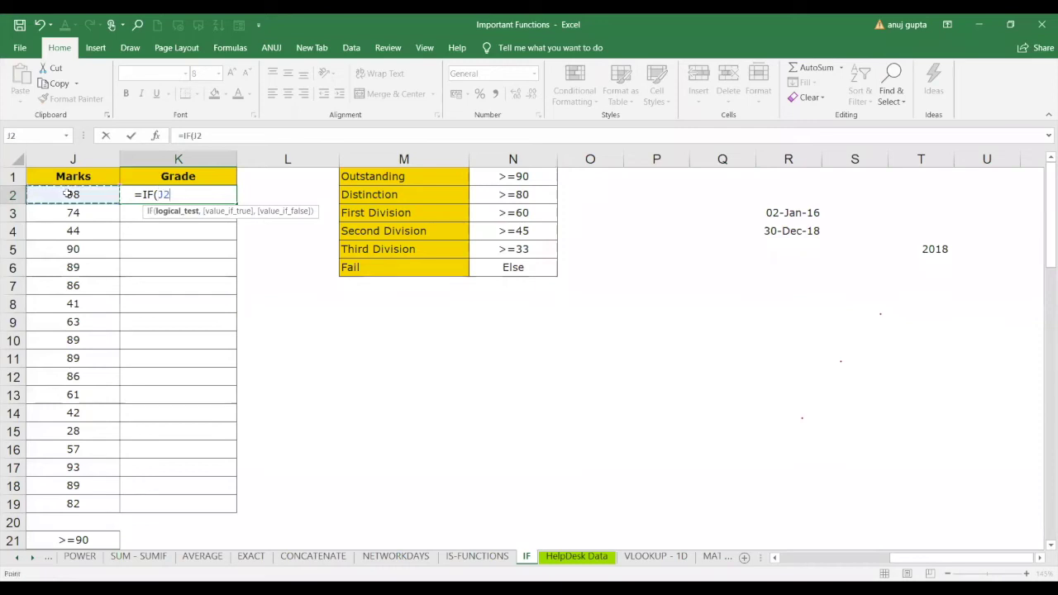
text(>=90)
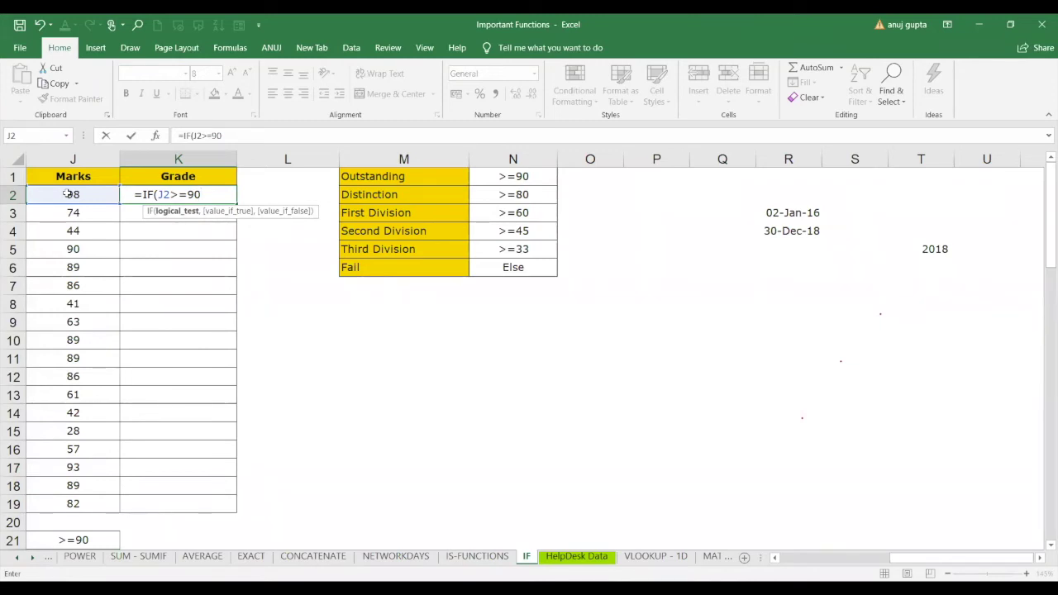
text(,")
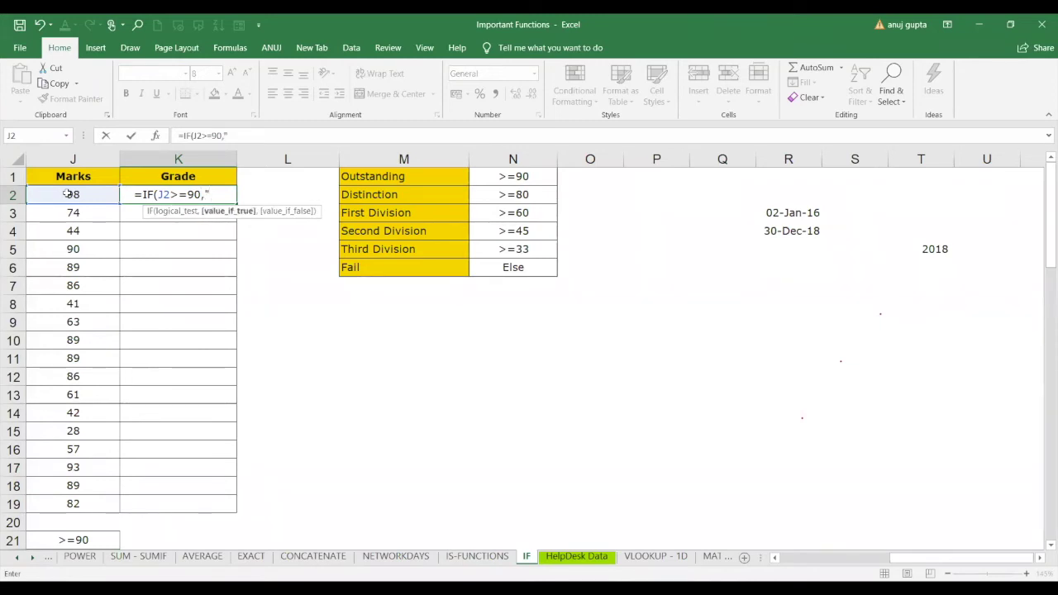
text(oustanding)
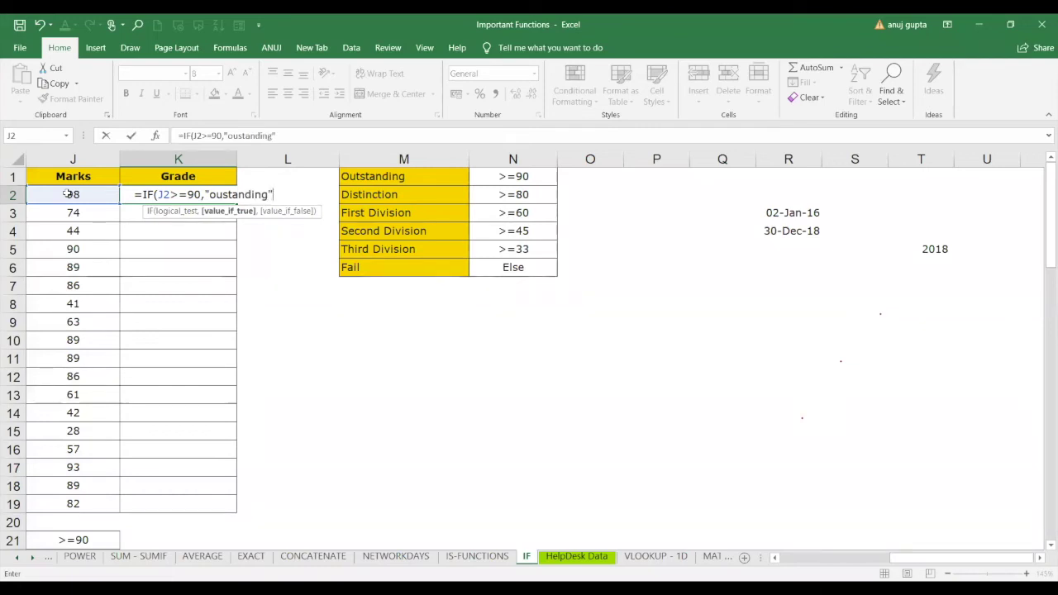
text(,")
text(b)
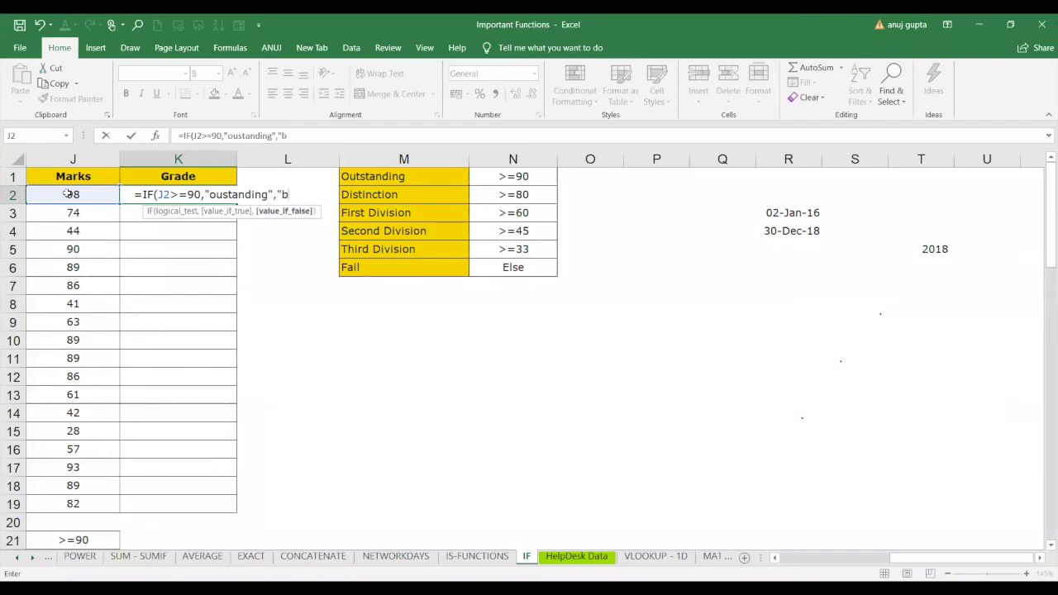
text(ad"))
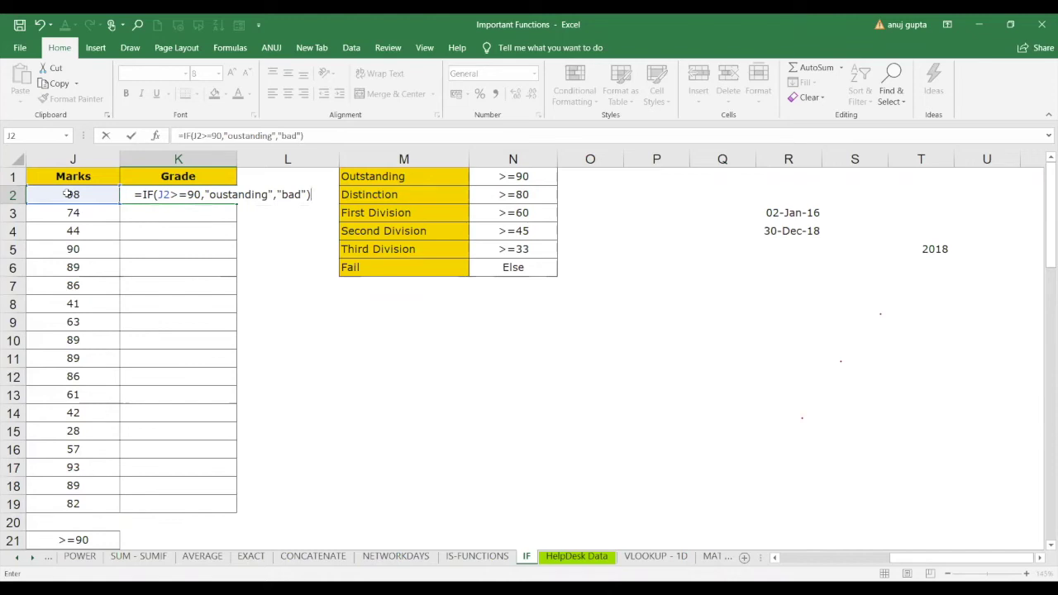
key(Return)
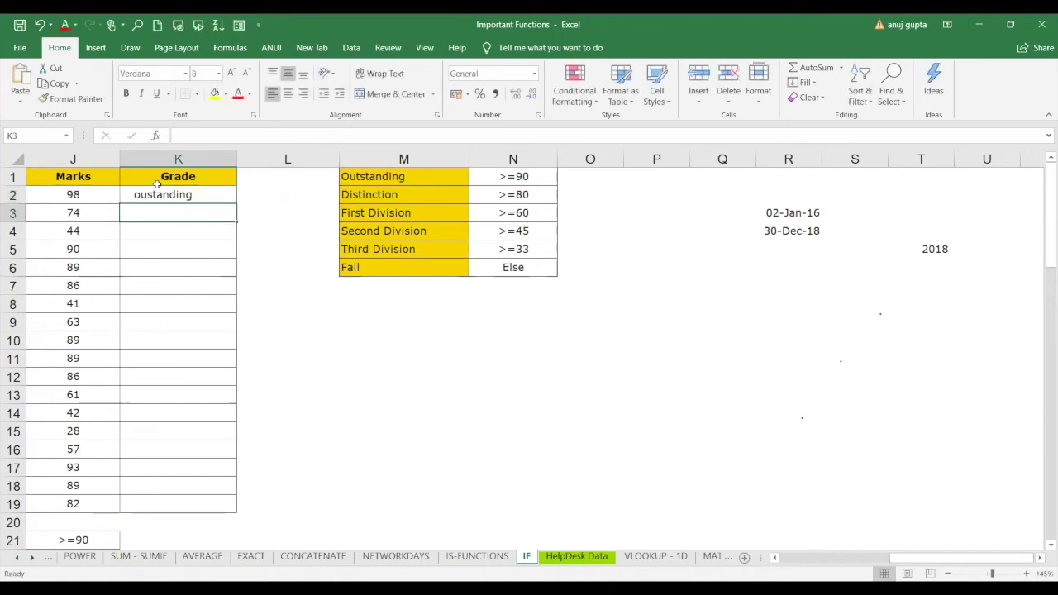
Change the first mark in J2 to 89.
click(84, 194)
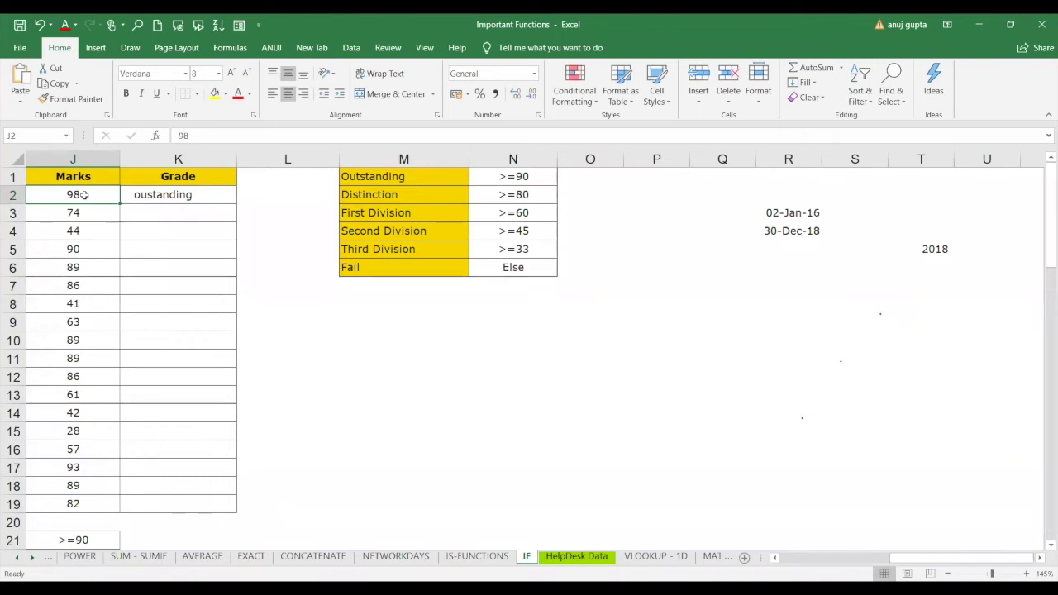
text(89)
key(Return)
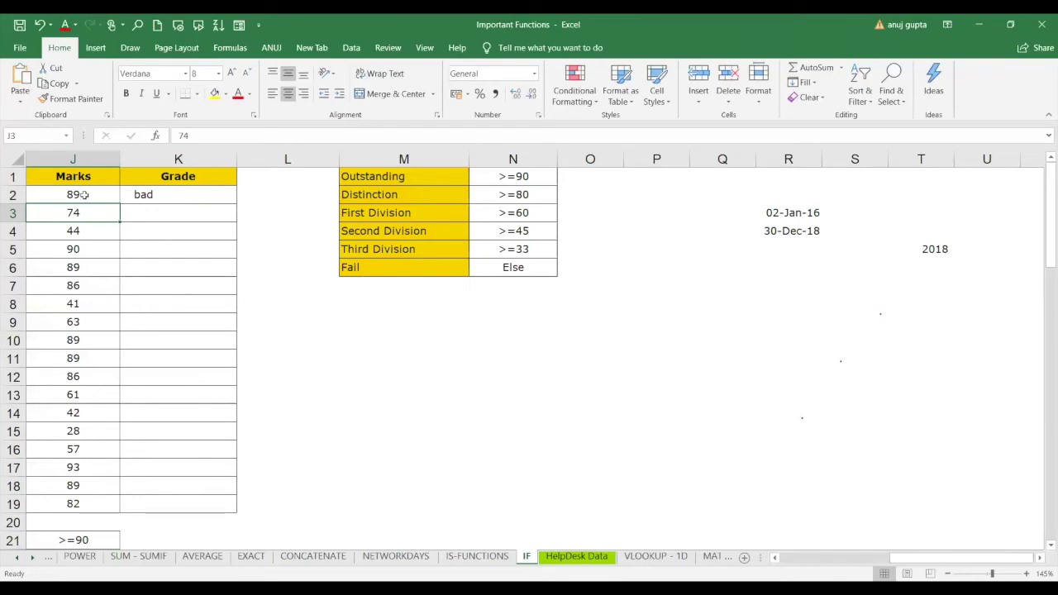
double_click(84, 194)
key(Escape)
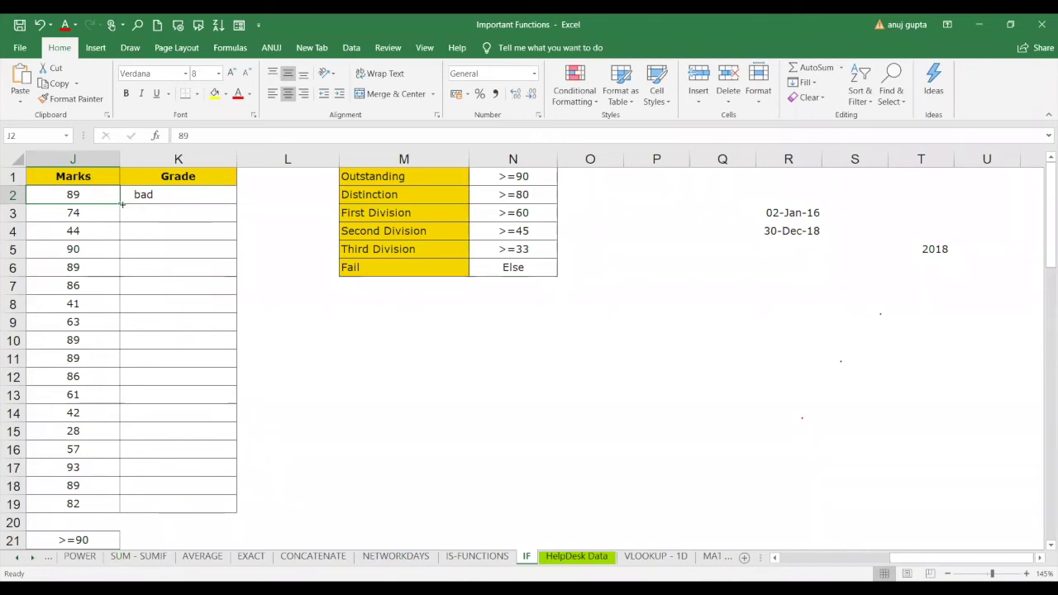
Walk through K2's J2>=90 condition and results in the formula bar, then delete the formula.
click(144, 198)
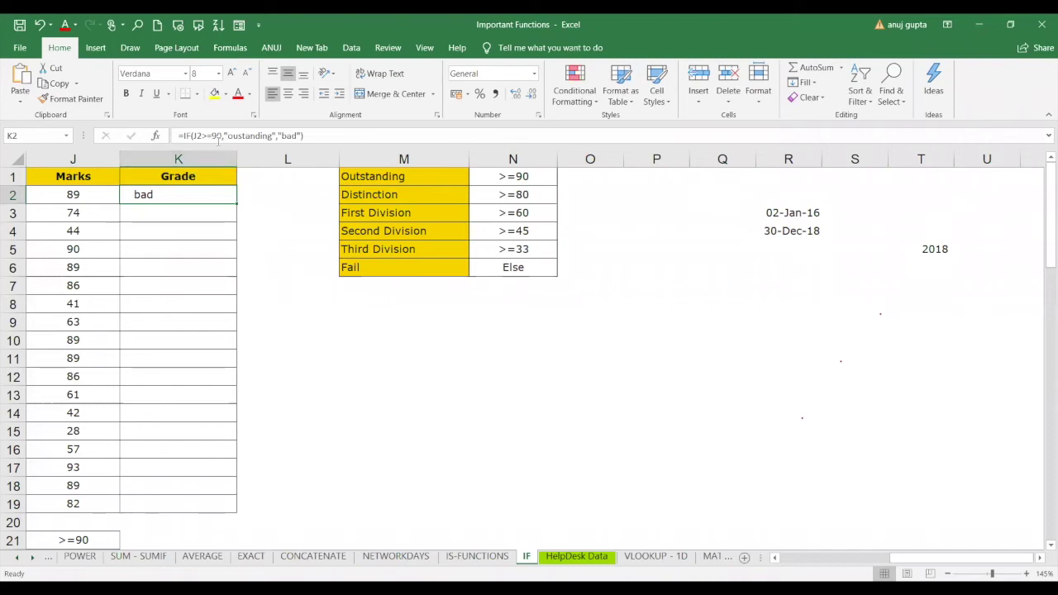
drag(222, 136, 276, 137)
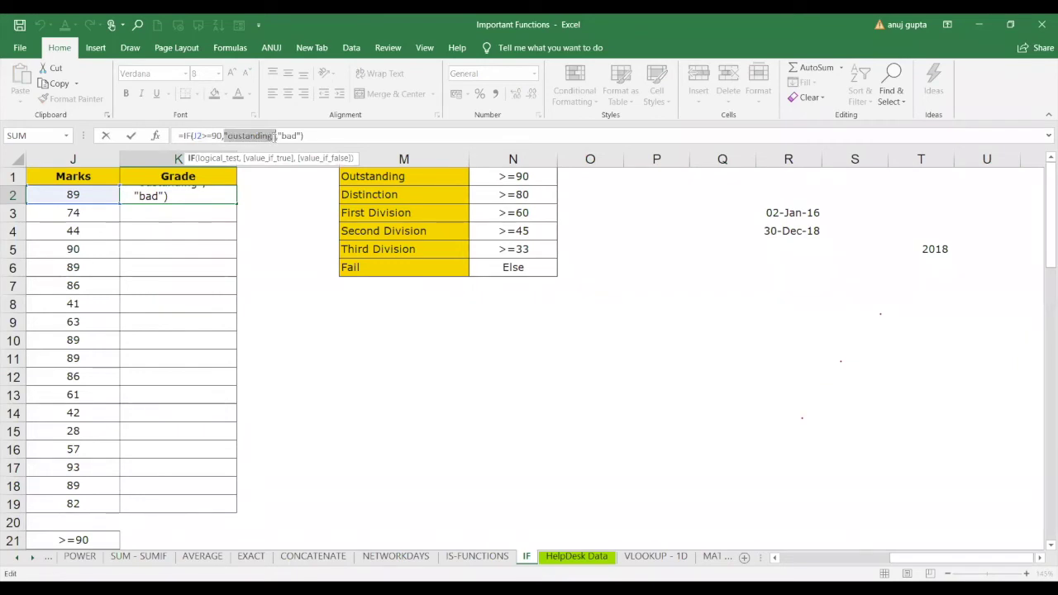
click(276, 135)
drag(276, 136, 303, 135)
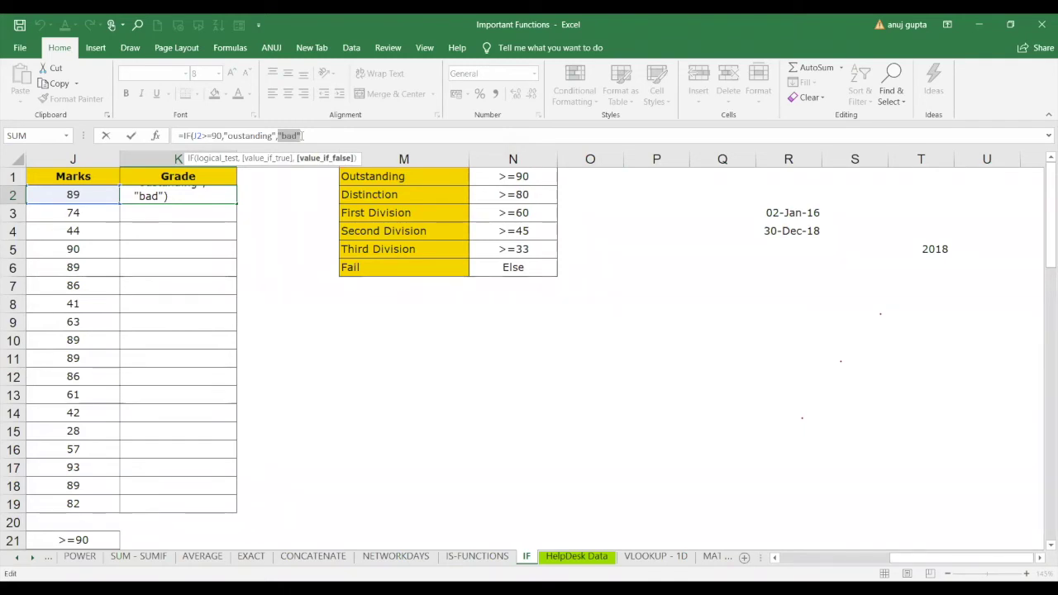
drag(201, 199, 109, 189)
key(BackSpace)
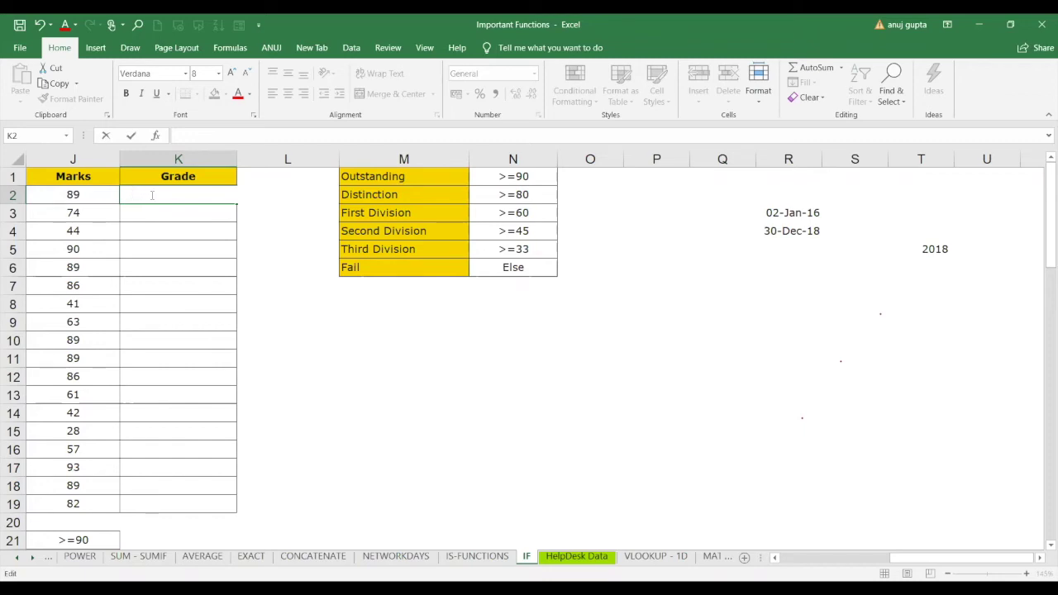
Enter =IF(J2>=90,"outstanding",IF(J2>=80,"distinction","fail")) in K2, giving distinction for 89.
text(=)
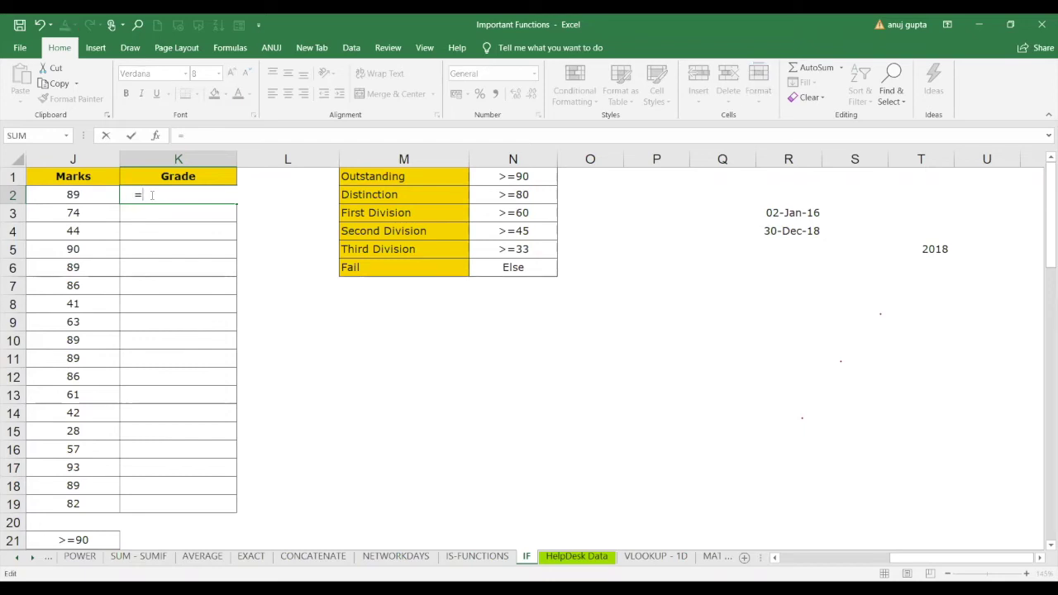
text(if)
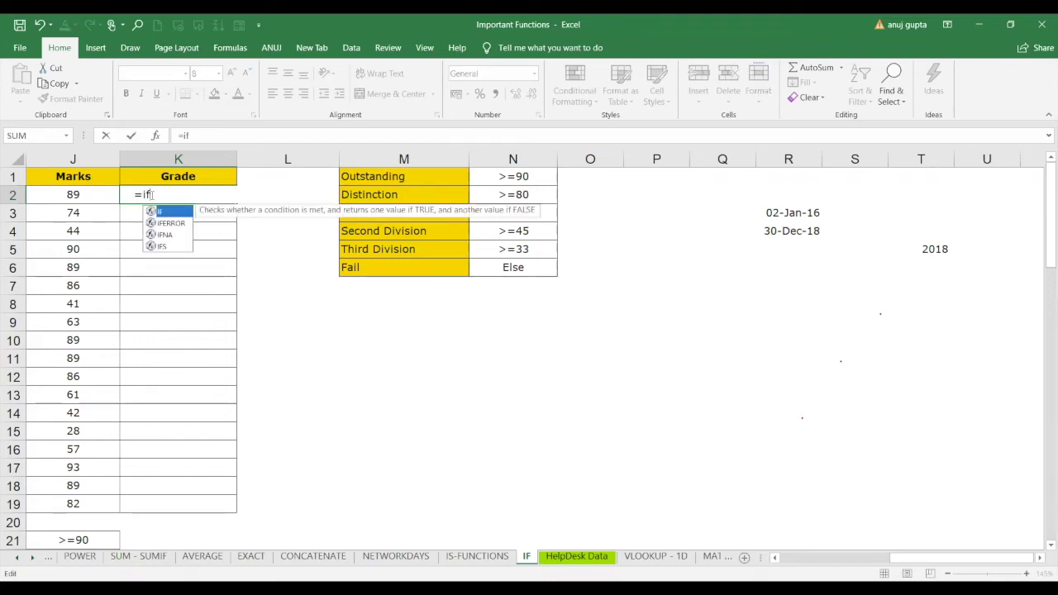
text(()
click(84, 196)
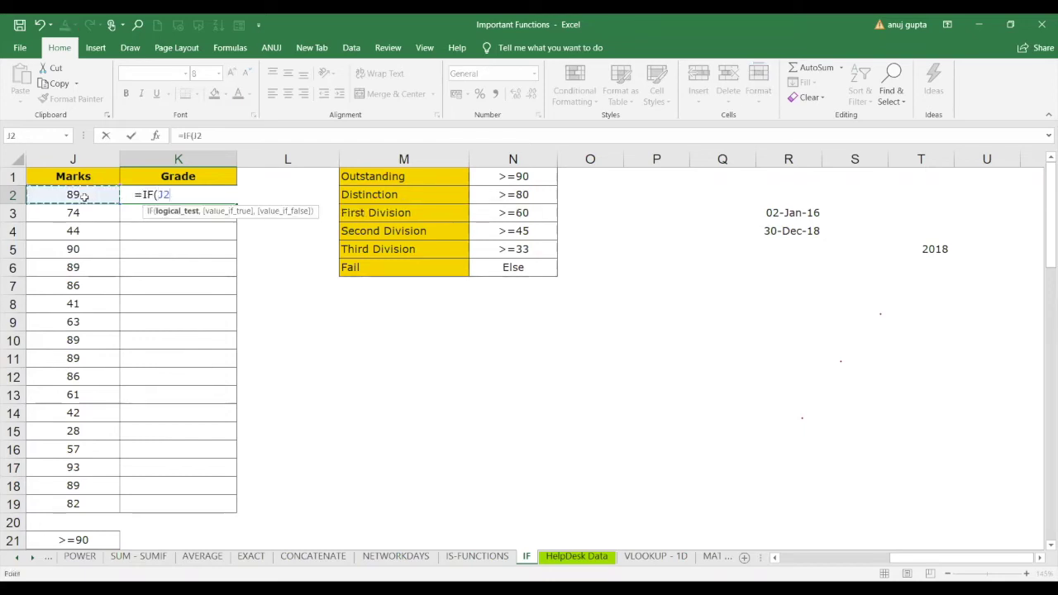
text(>=90)
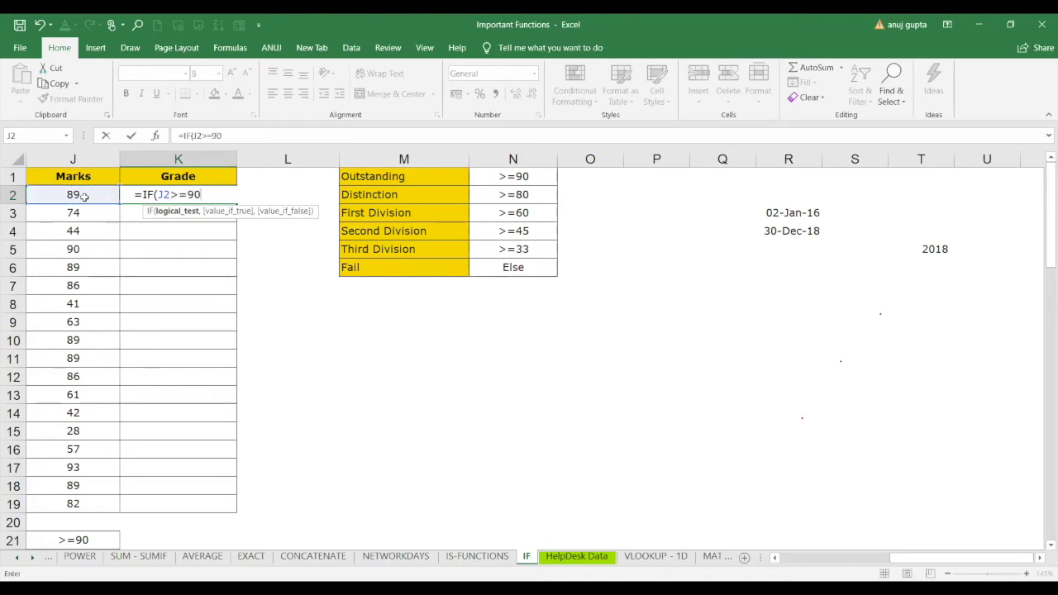
text(,)
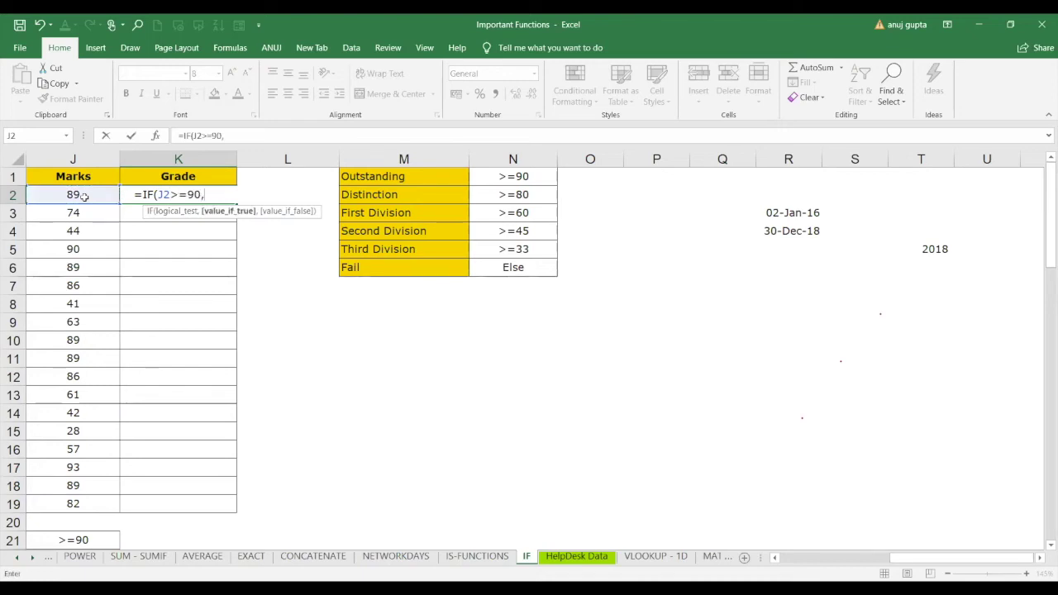
text("outstanding")
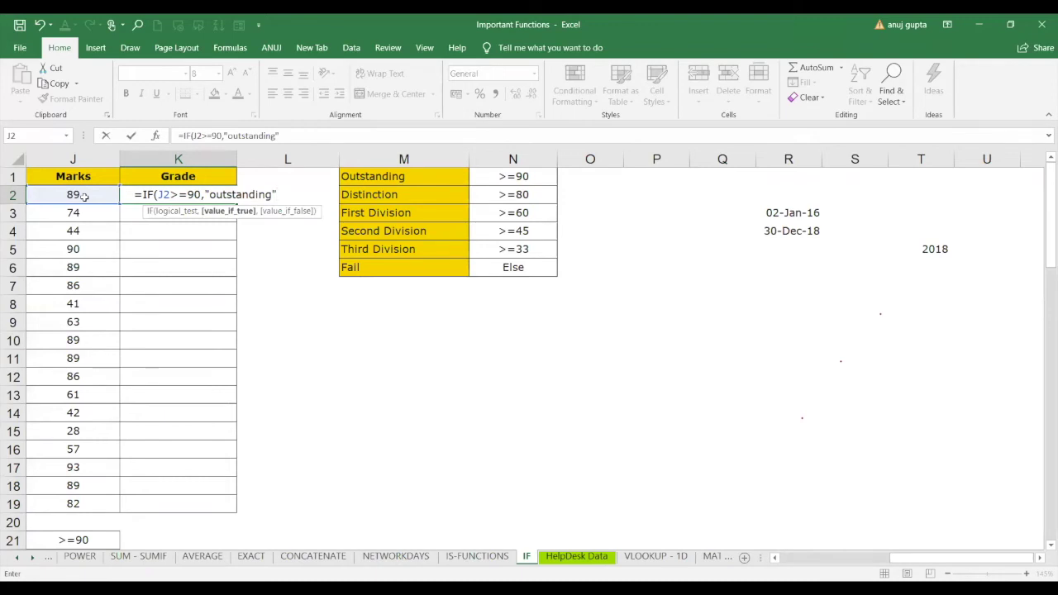
text(,)
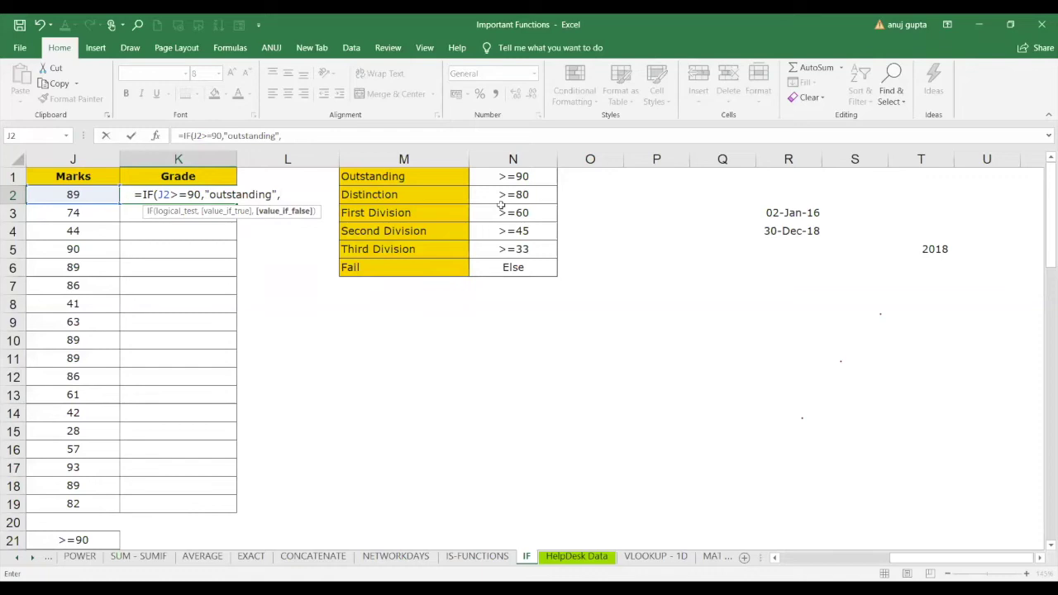
text(IF()
click(100, 195)
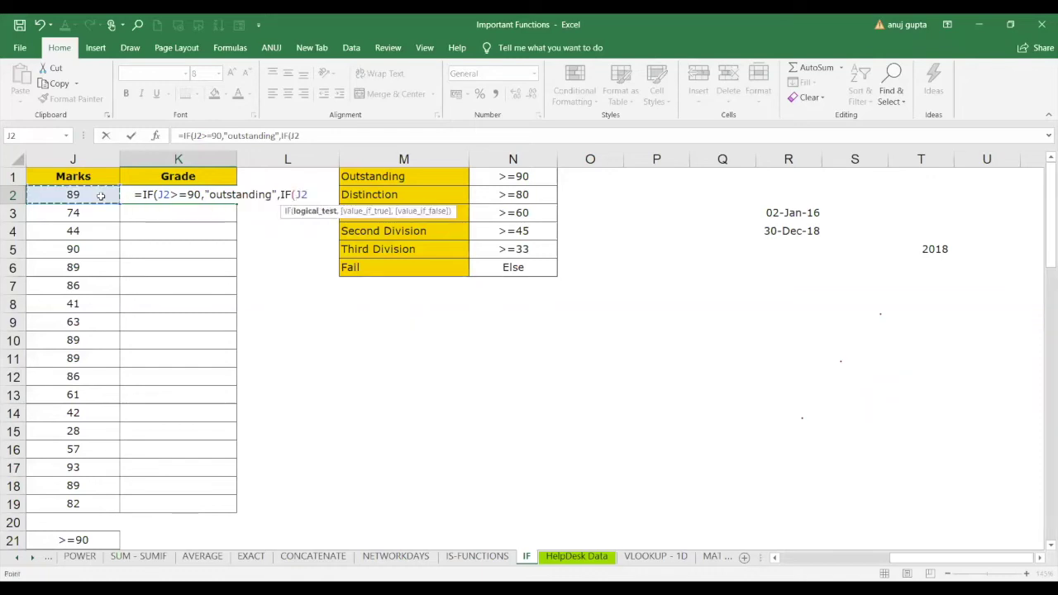
text(>=80)
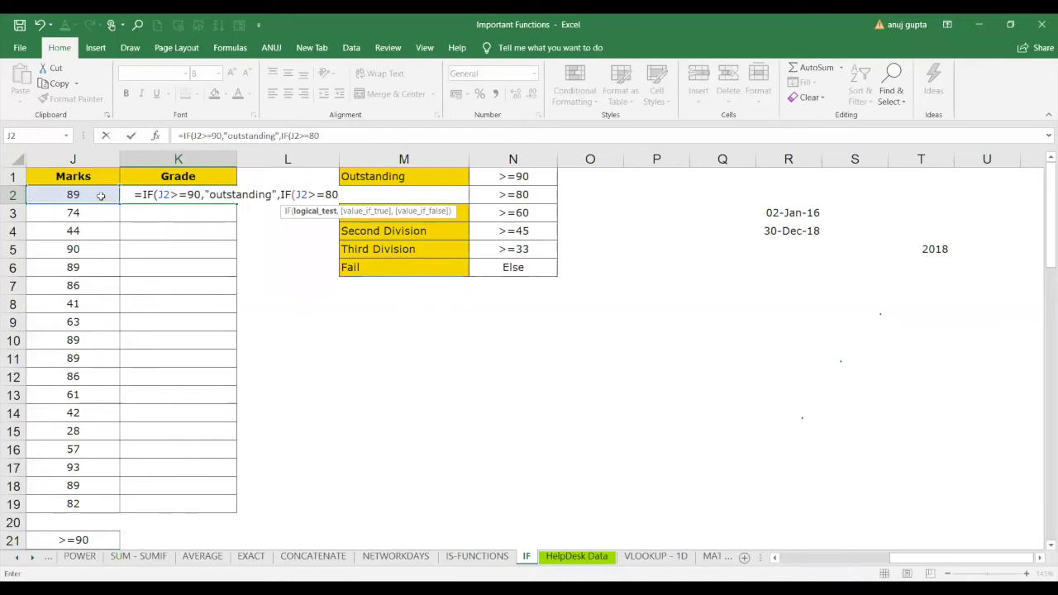
text(,)
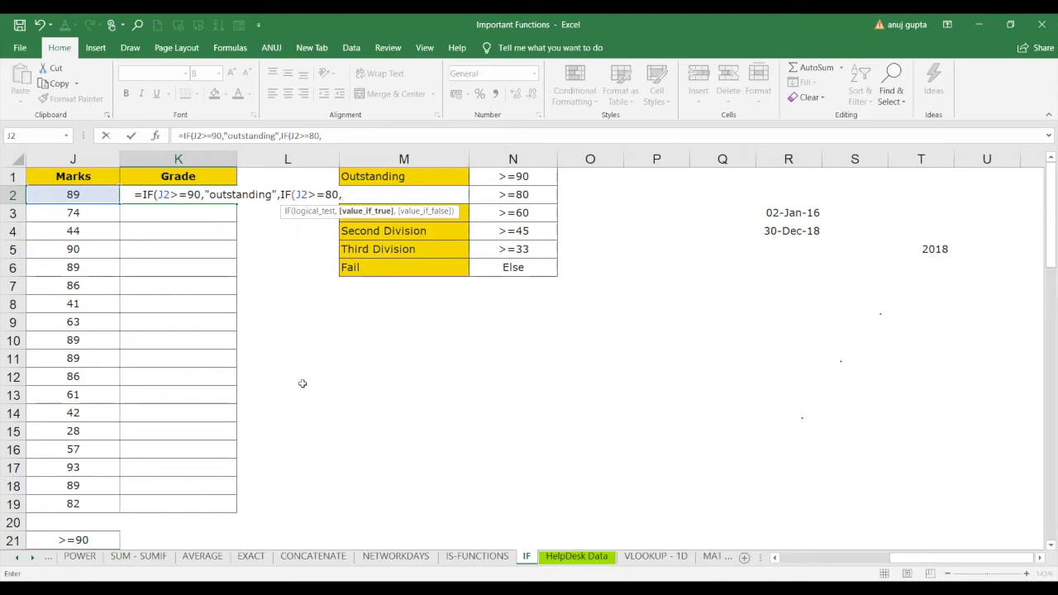
text("distinction)
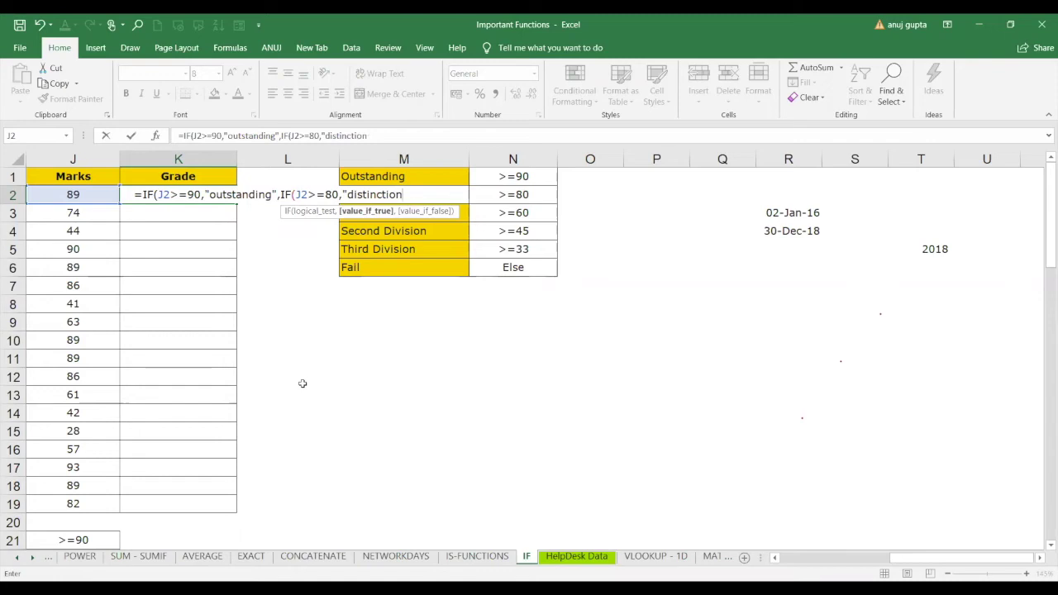
text(","fail")))
key(Return)
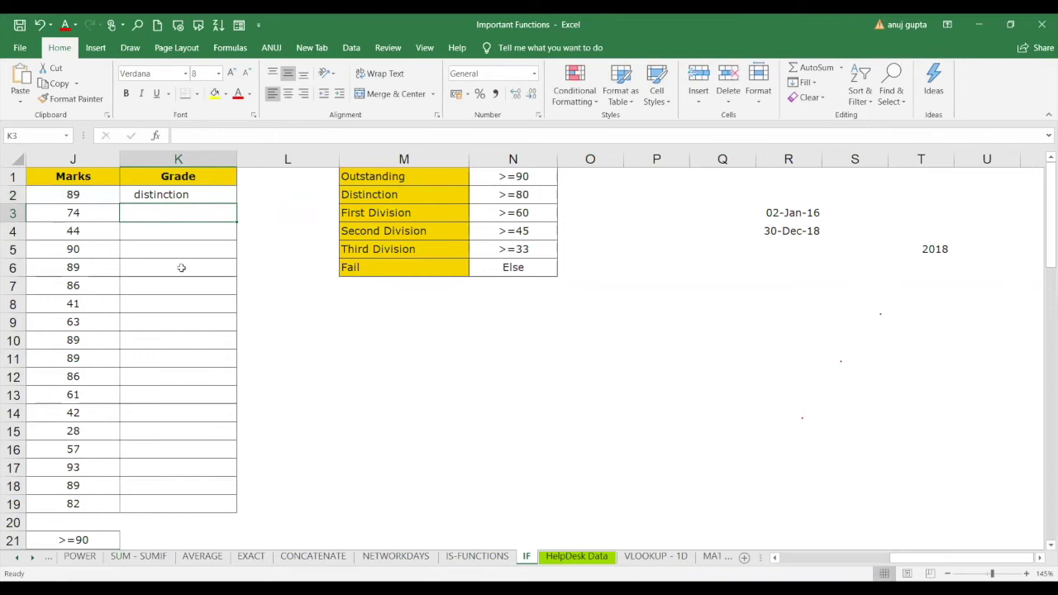
Test J2 marks of 92, 89 and 79, leaving 79 so K2 shows fail.
click(107, 201)
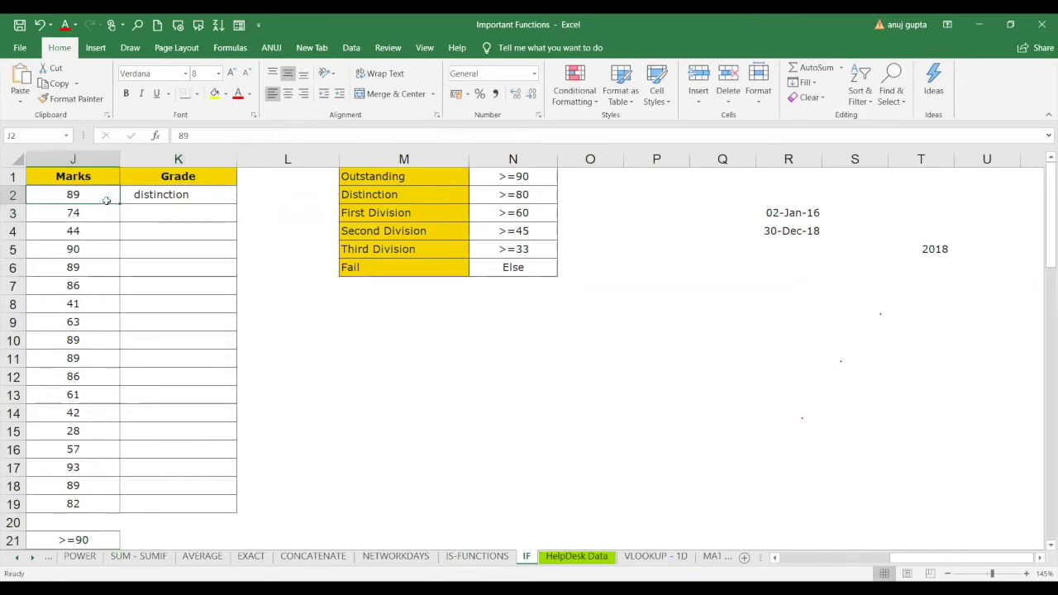
text(92)
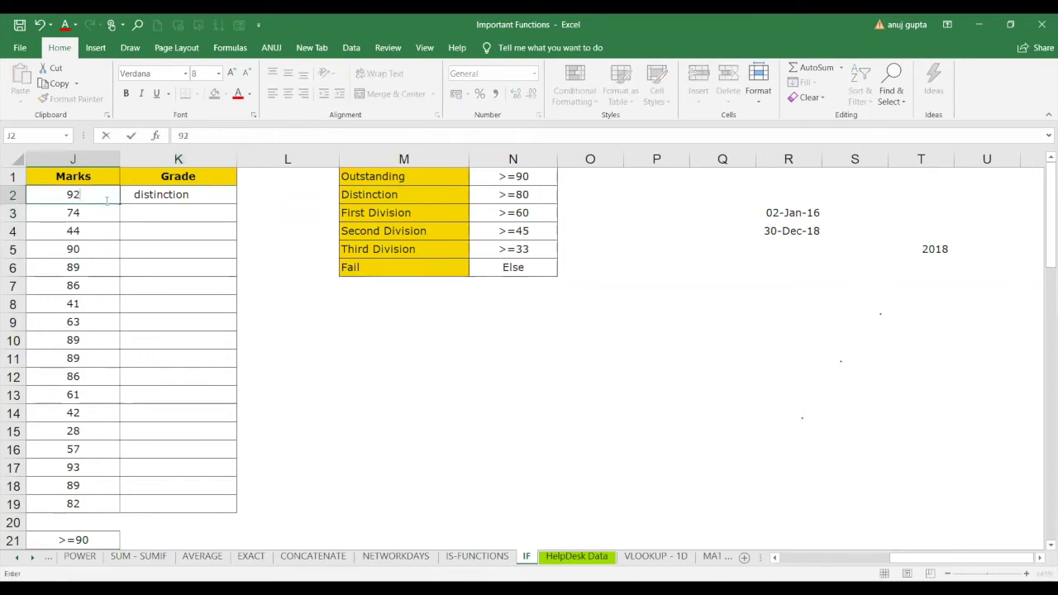
key(Return)
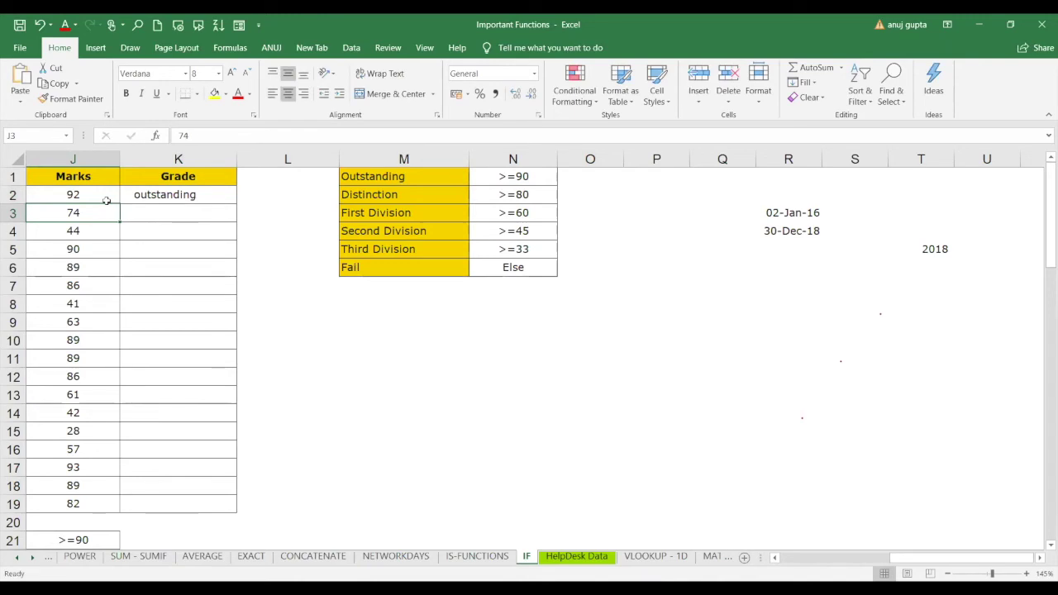
key(Down)
key(Up)
key(Up)
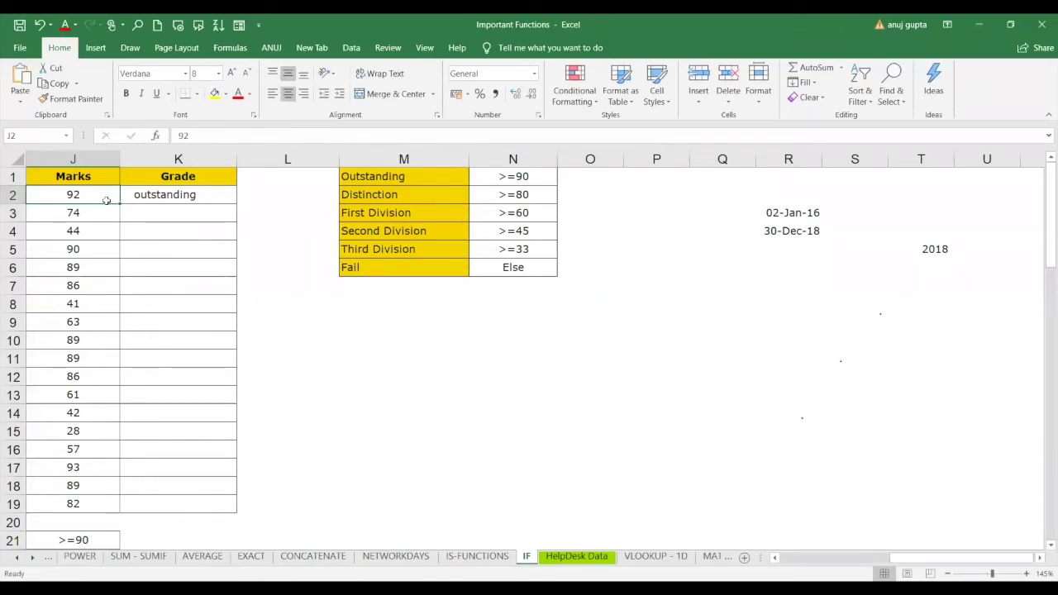
text(89)
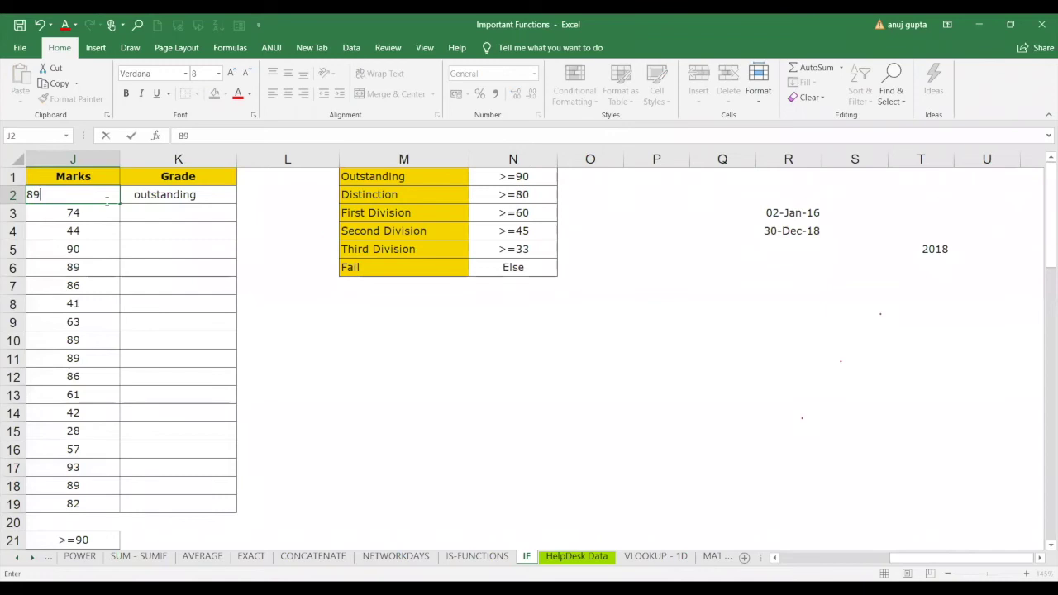
key(Return)
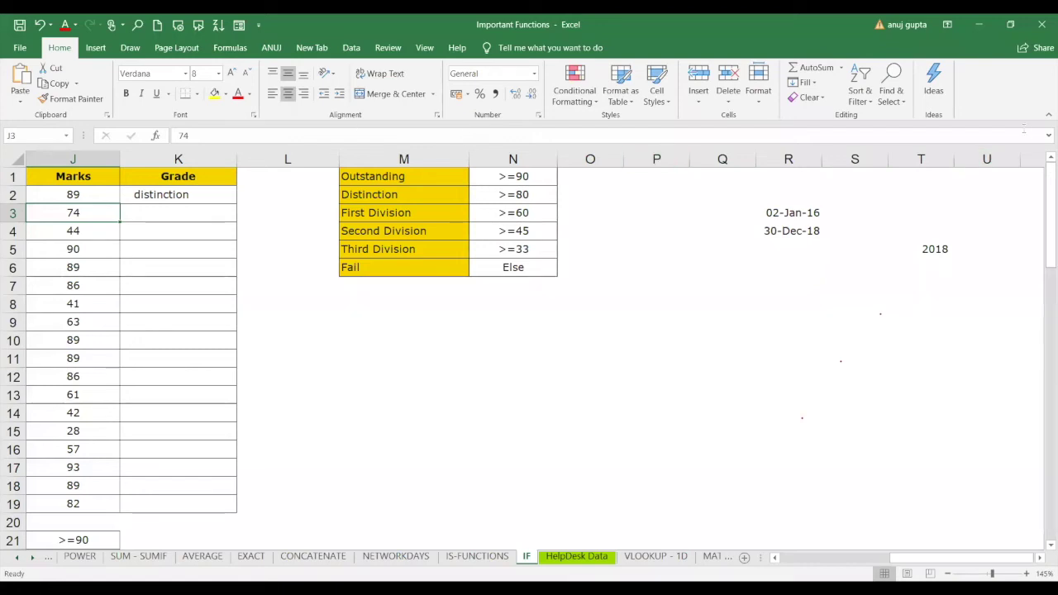
click(91, 196)
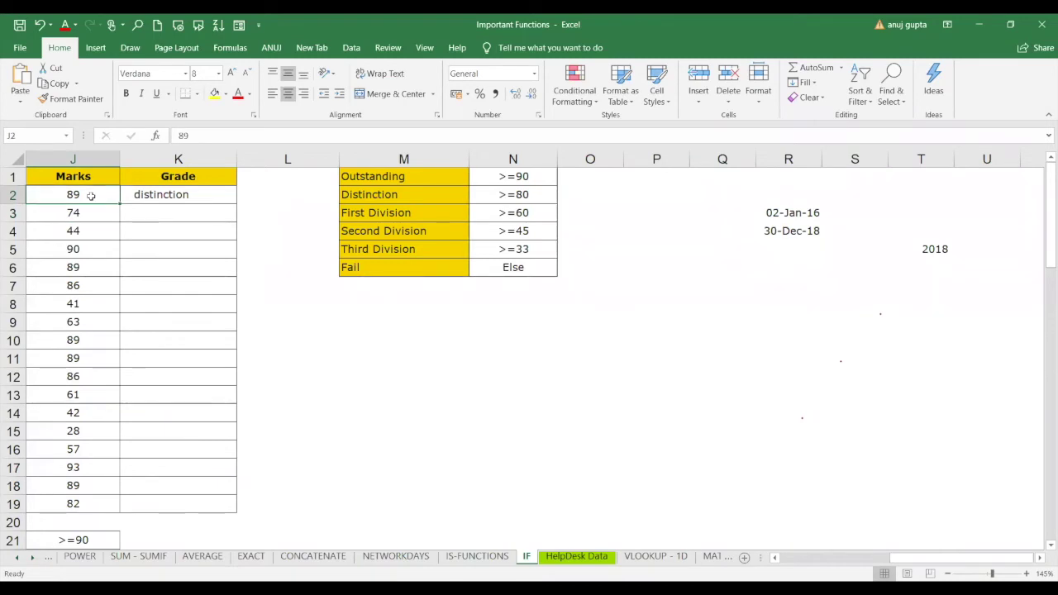
text(79)
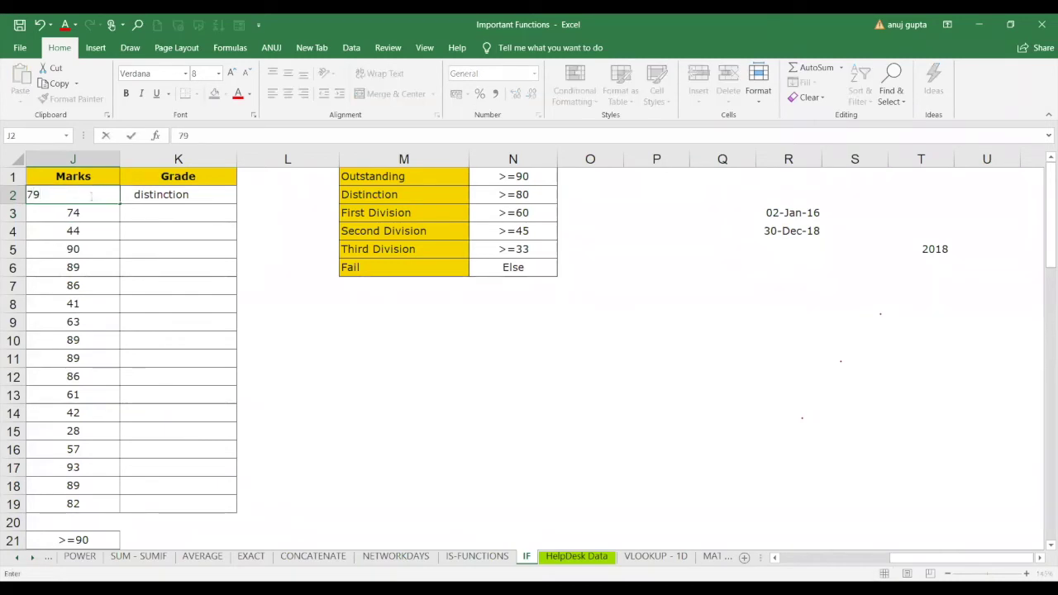
key(Return)
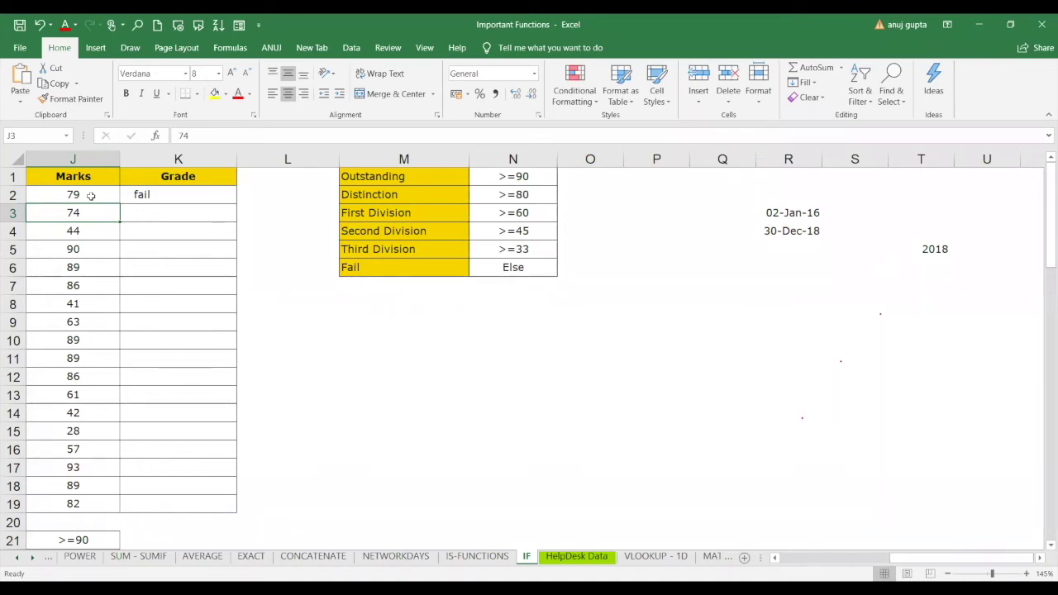
click(170, 197)
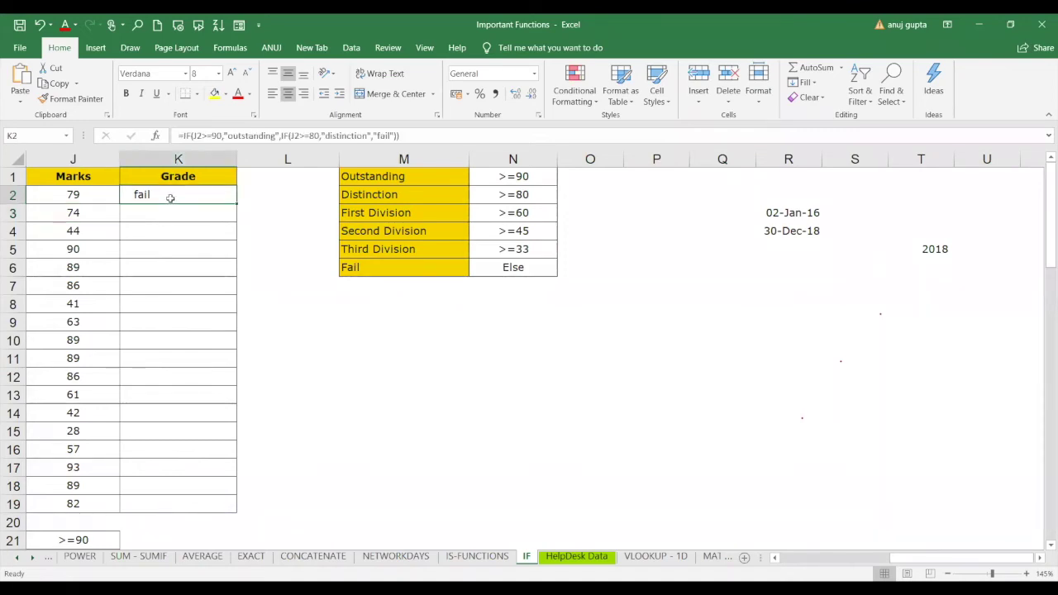
drag(220, 135, 193, 136)
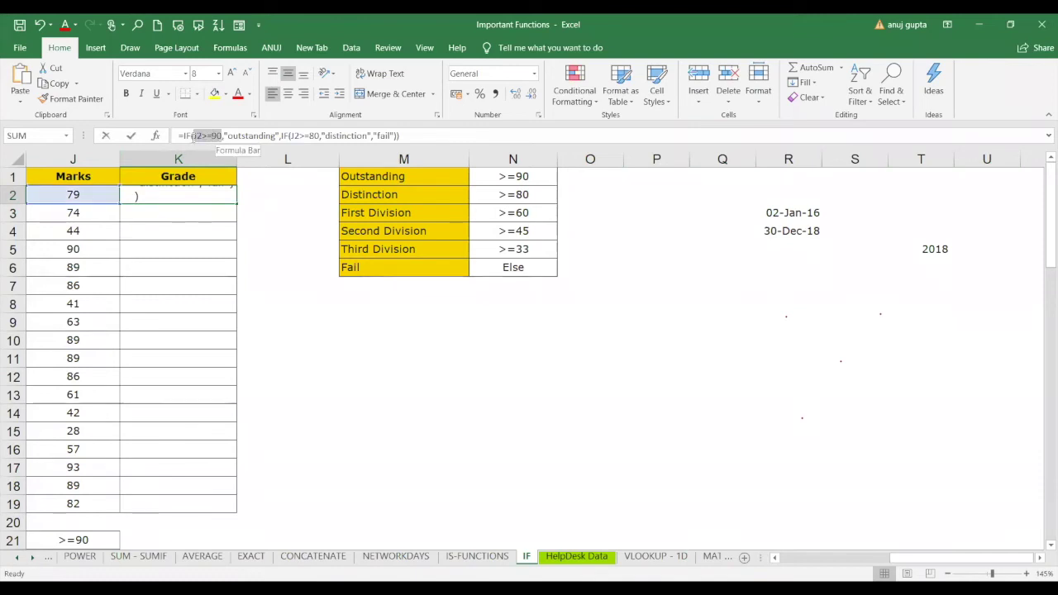
drag(277, 135, 400, 136)
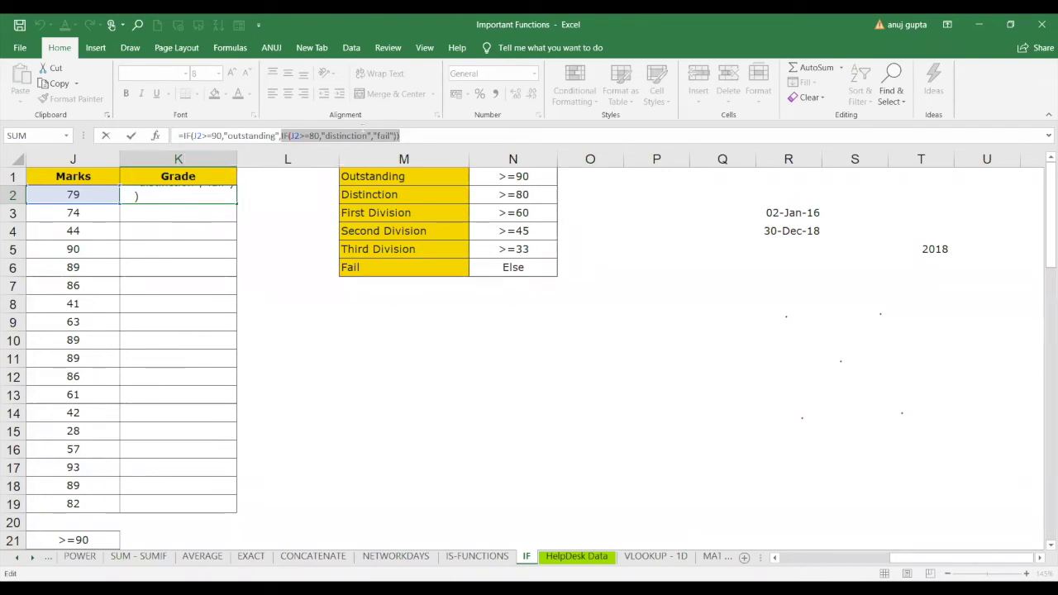
click(320, 135)
drag(320, 135, 291, 135)
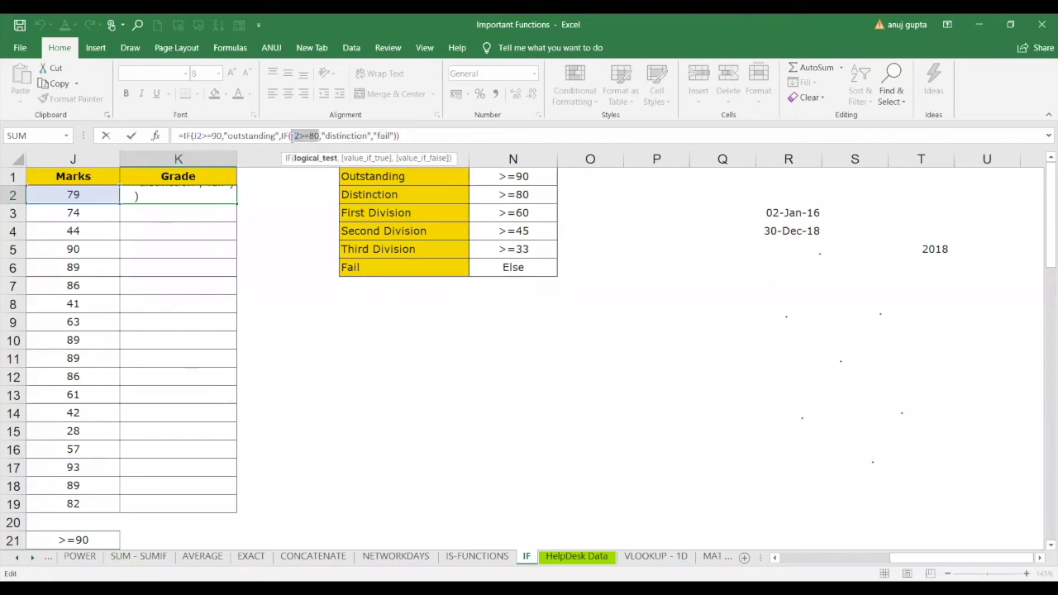
drag(369, 136, 323, 135)
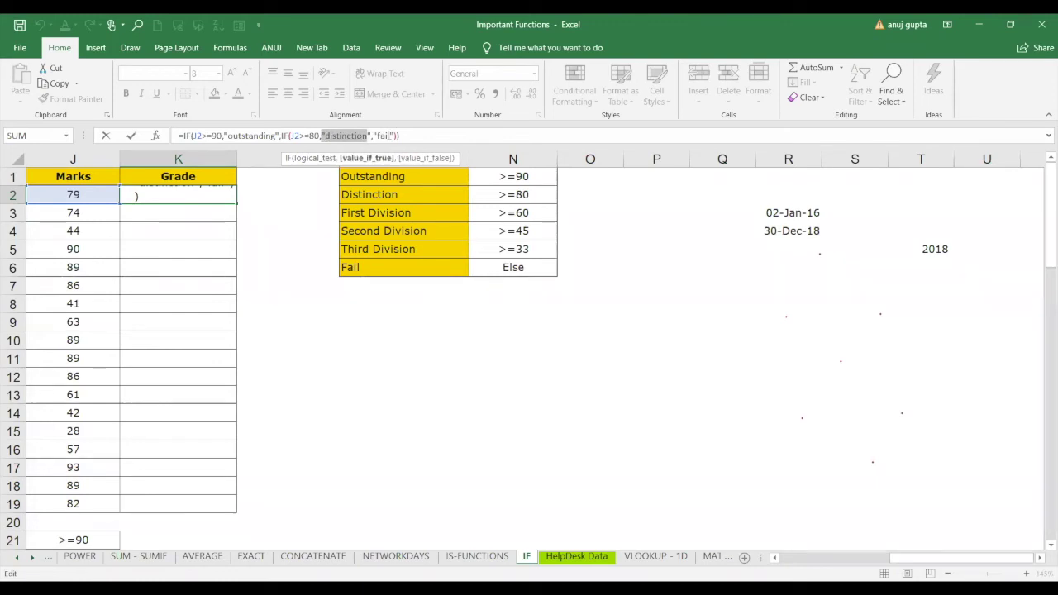
drag(395, 136, 377, 136)
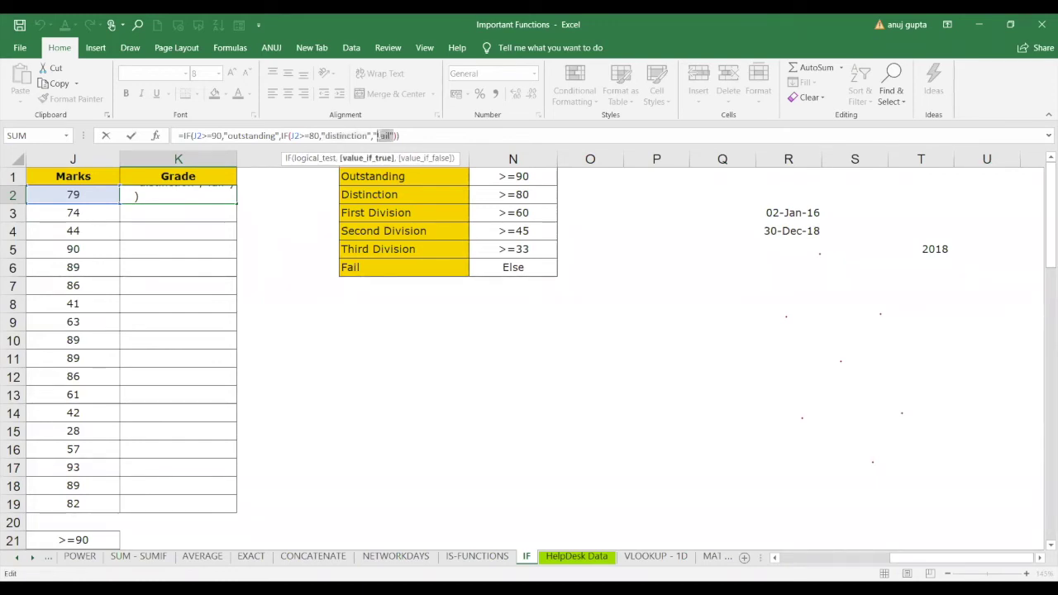
click(197, 198)
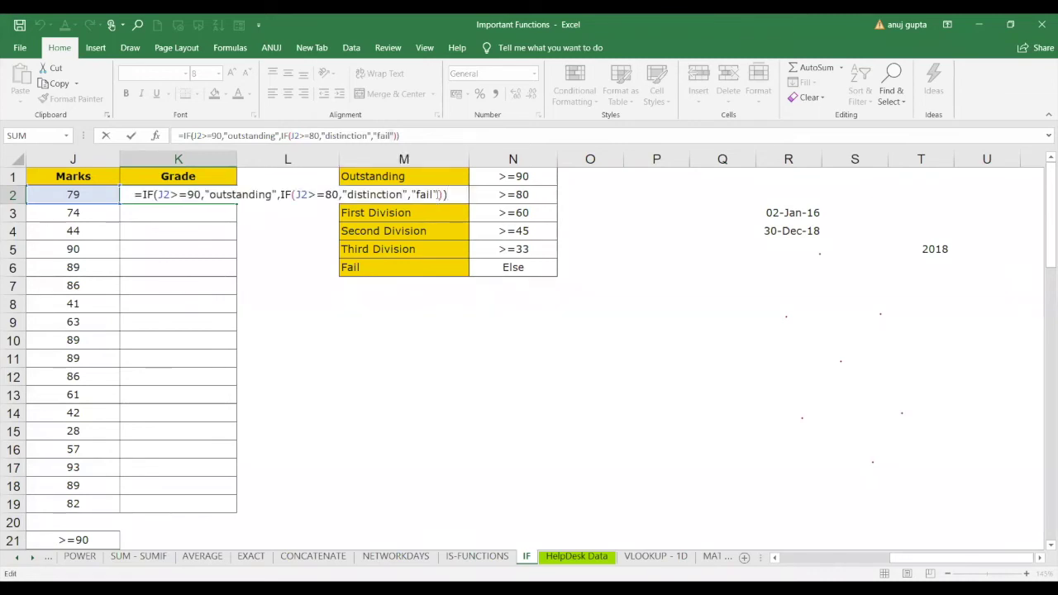
In K2's formula, replace the fail result with a nested IF giving "first division" for J2>=70, starting another IF.
key(BackSpace)
key(BackSpace)
key(BackSpace)
key(BackSpace)
key(BackSpace)
key(BackSpace)
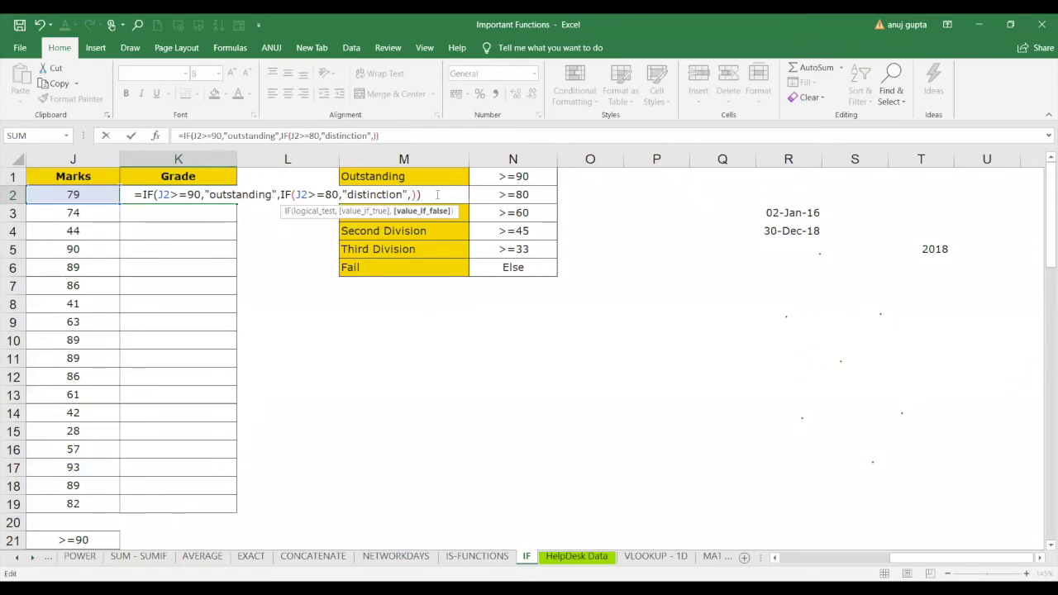
text(if)
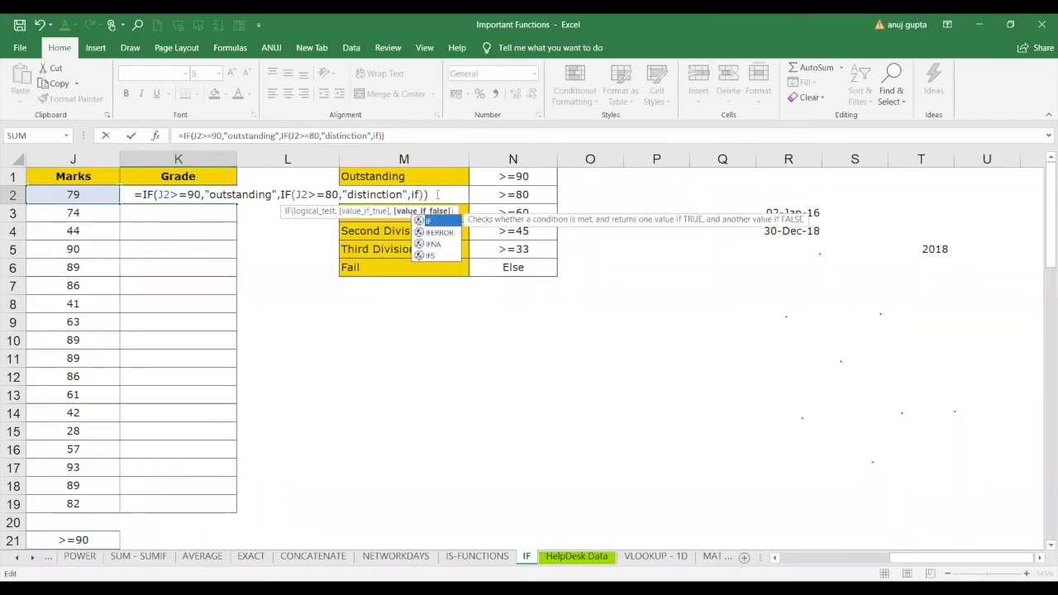
text(()
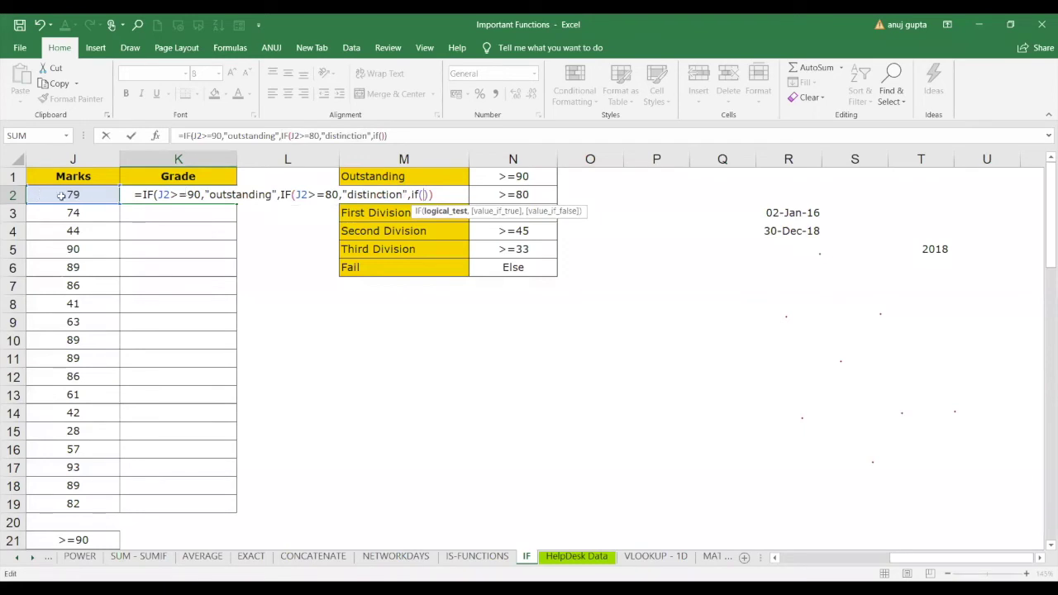
click(62, 195)
text(>=60)
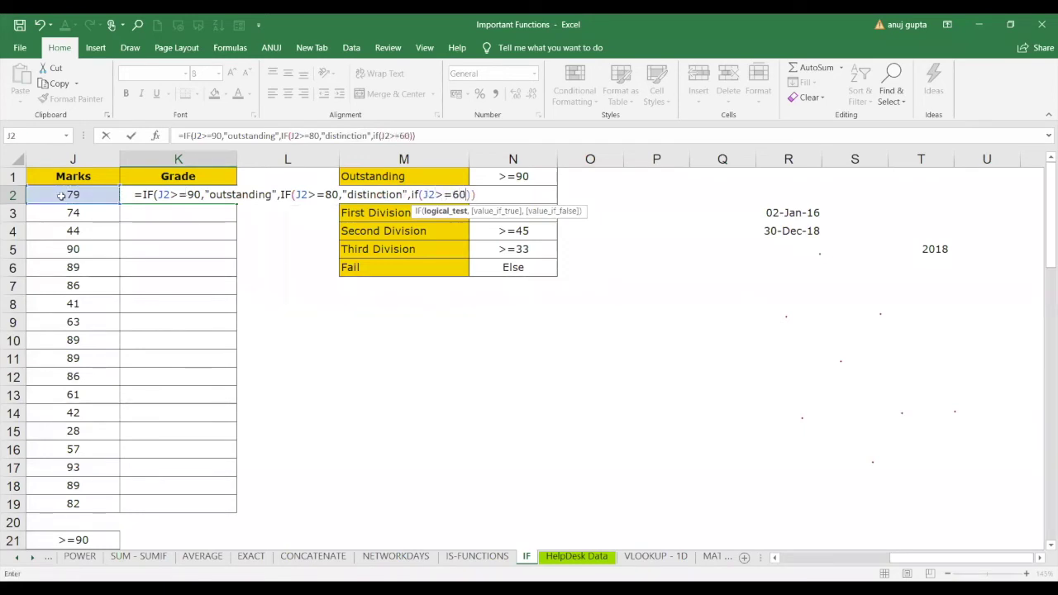
key(BackSpace)
key(BackSpace)
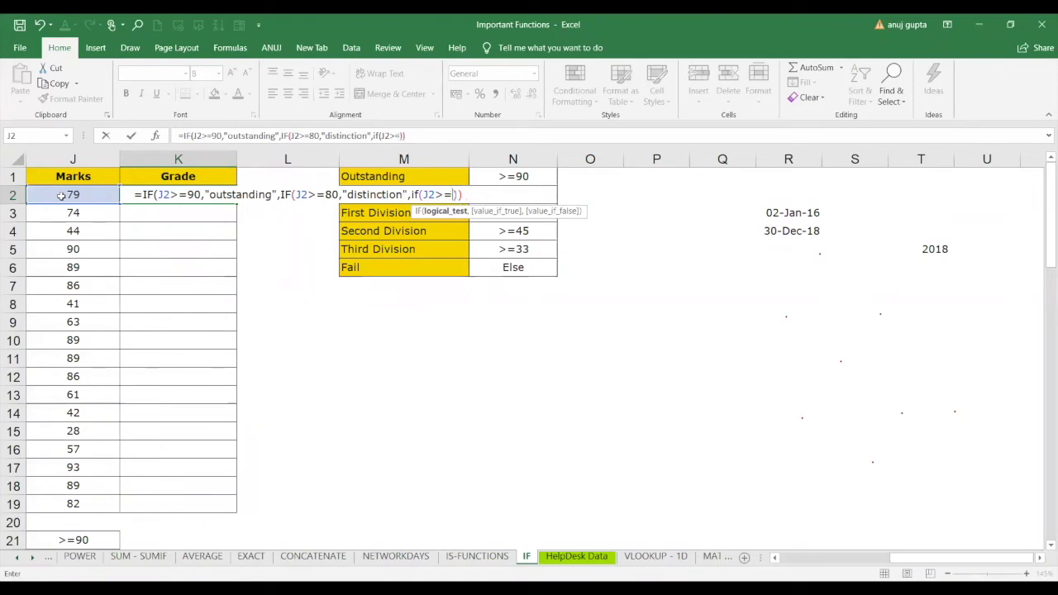
text(70)
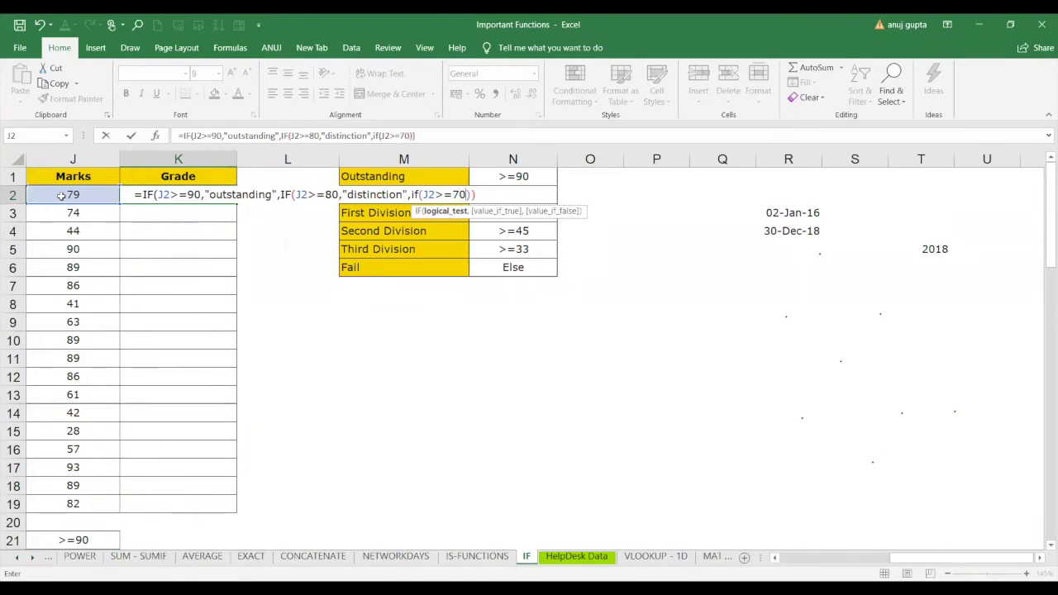
text(,")
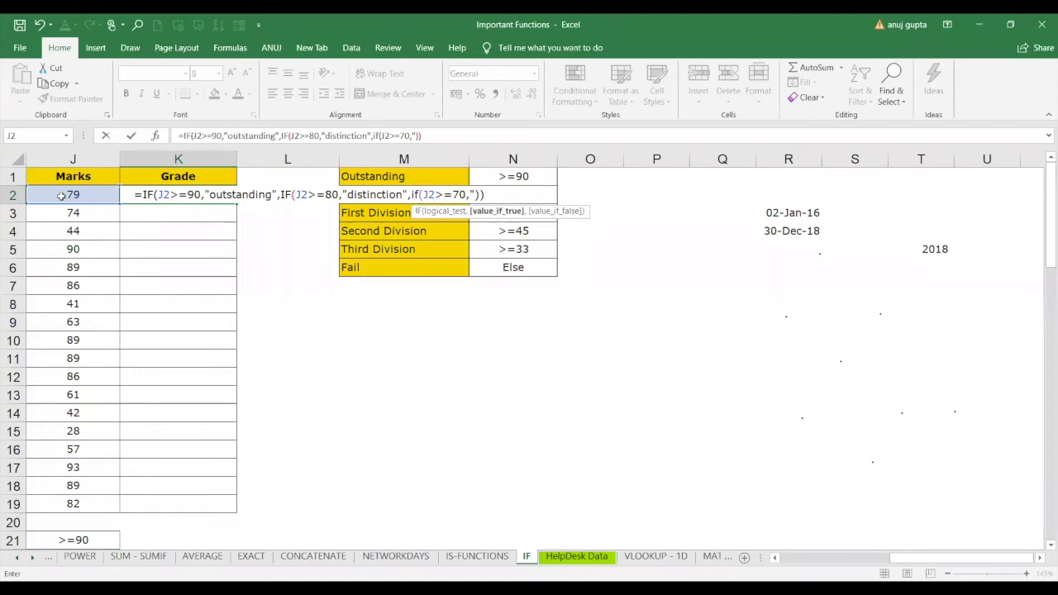
text(first divi)
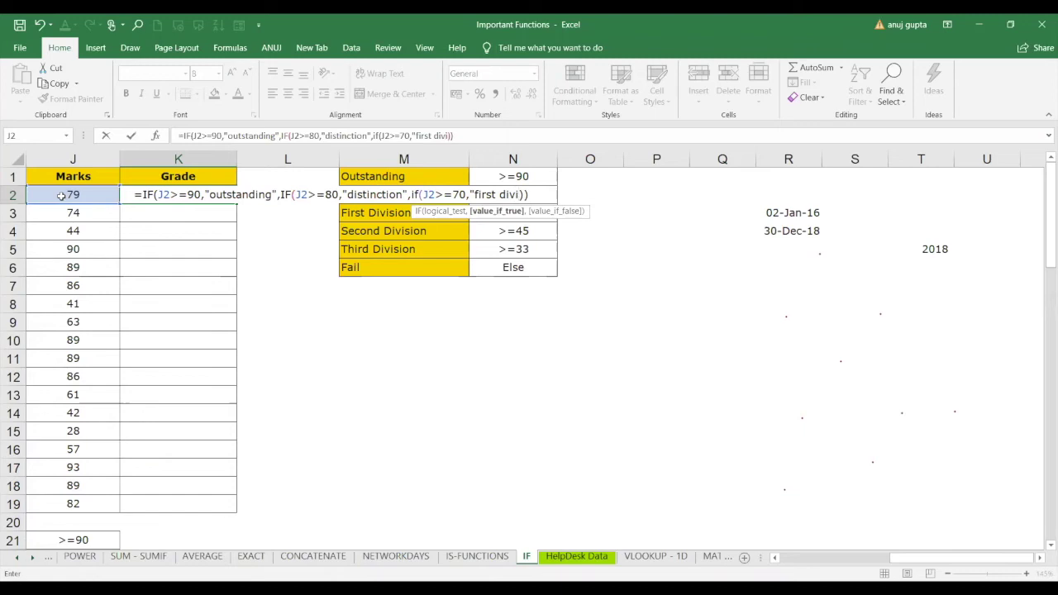
text(sion)
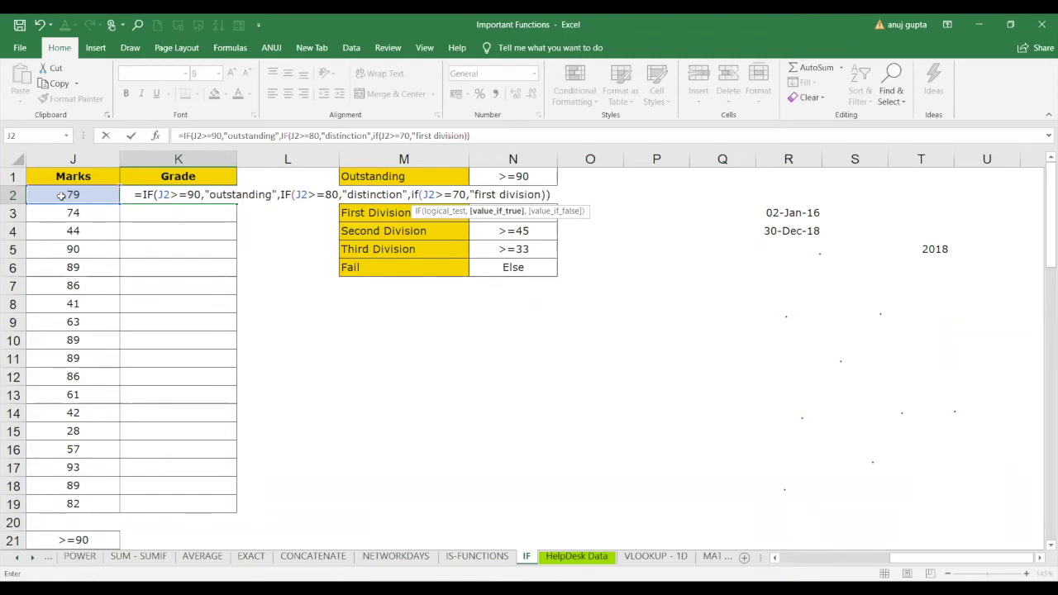
text(",")
key(BackSpace)
text("fai)
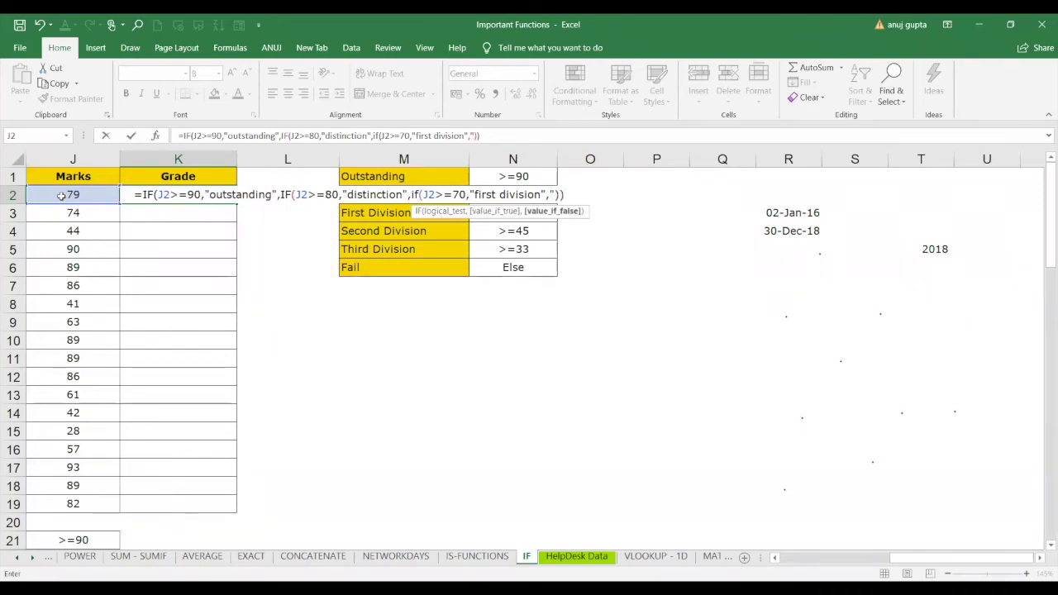
text(l)
key(BackSpace)
key(BackSpace)
key(BackSpace)
key(BackSpace)
key(BackSpace)
text(if)
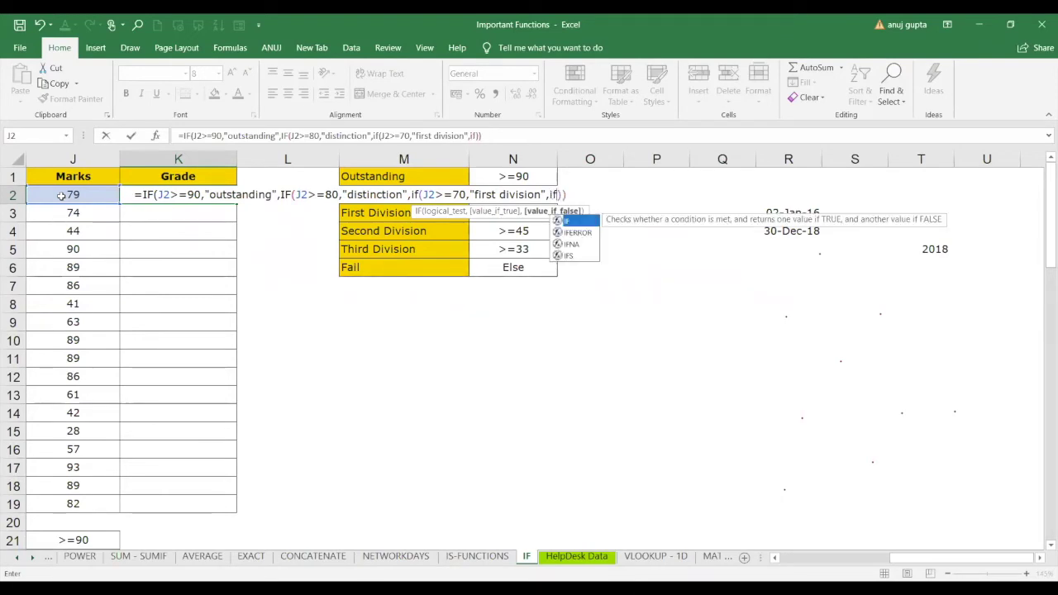
key(Tab)
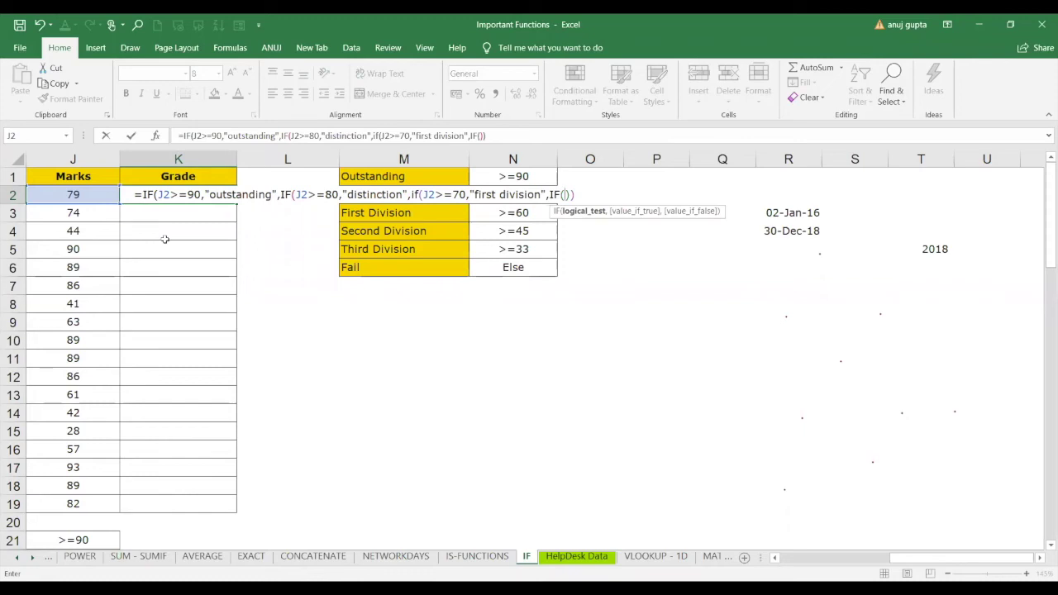
Add conditions returning "second division" for J2>=45, "third division" for J2>=33, otherwise "fail".
text(>=)
text(45)
key(BackSpace)
key(BackSpace)
key(BackSpace)
key(BackSpace)
click(92, 200)
text(>)
text(=45)
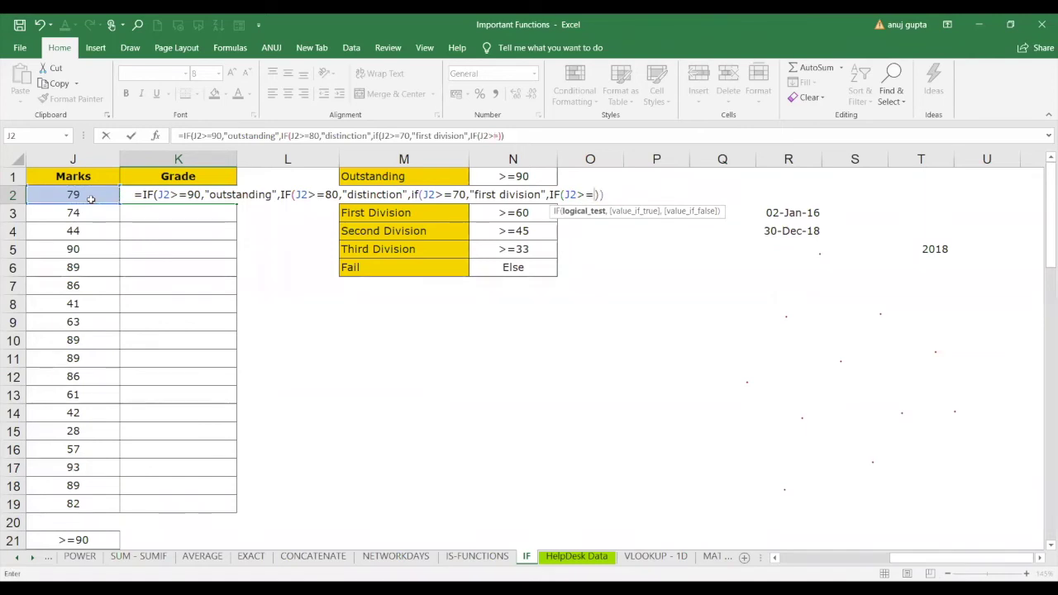
text(,")
text(seco)
text(nmd)
key(BackSpace)
key(BackSpace)
text(d divi)
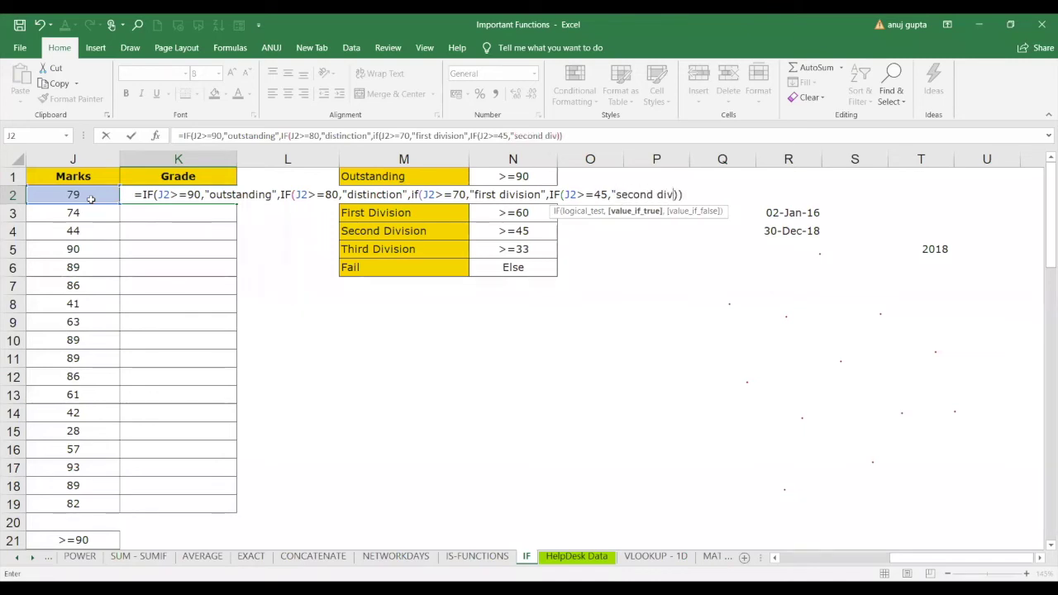
text(sion",)
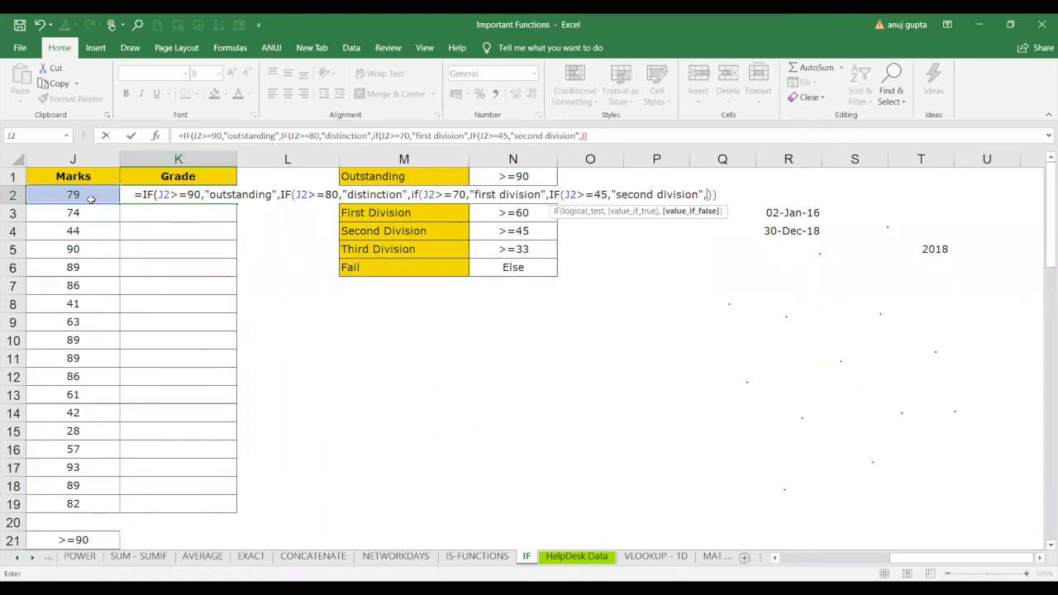
text(IF()
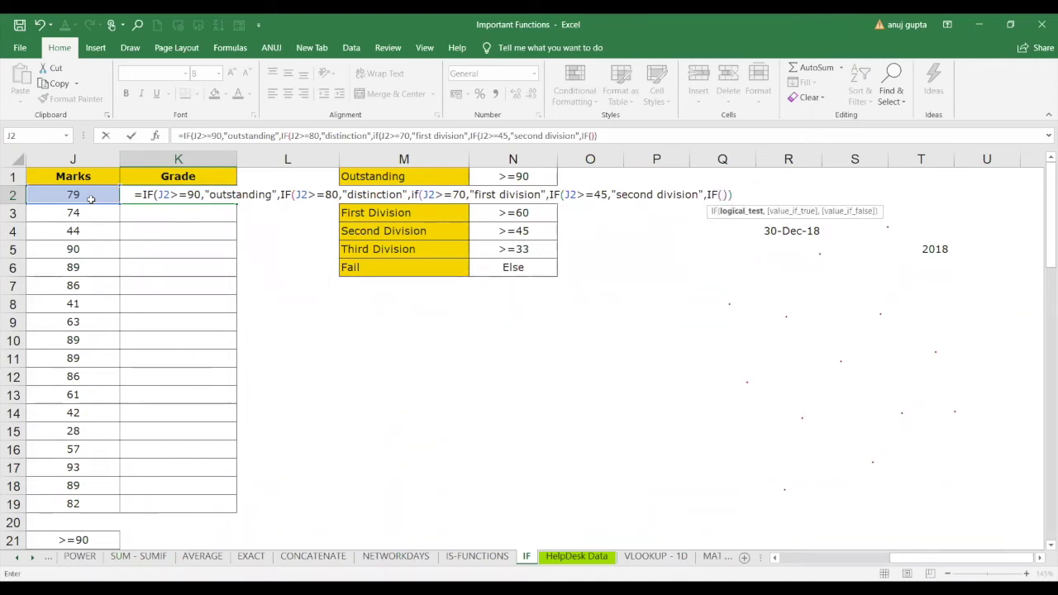
click(58, 194)
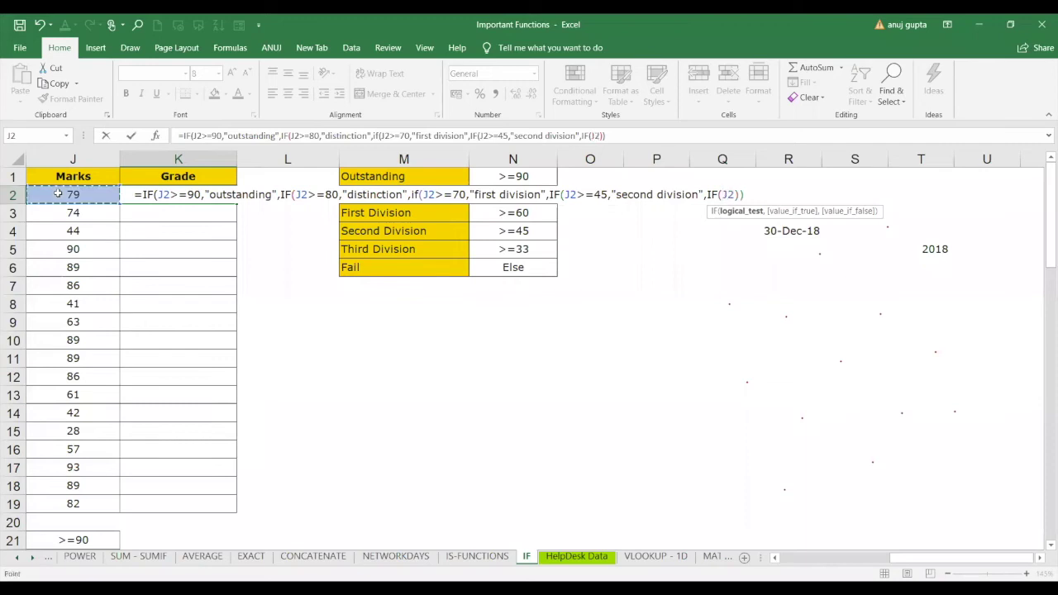
text(>=)
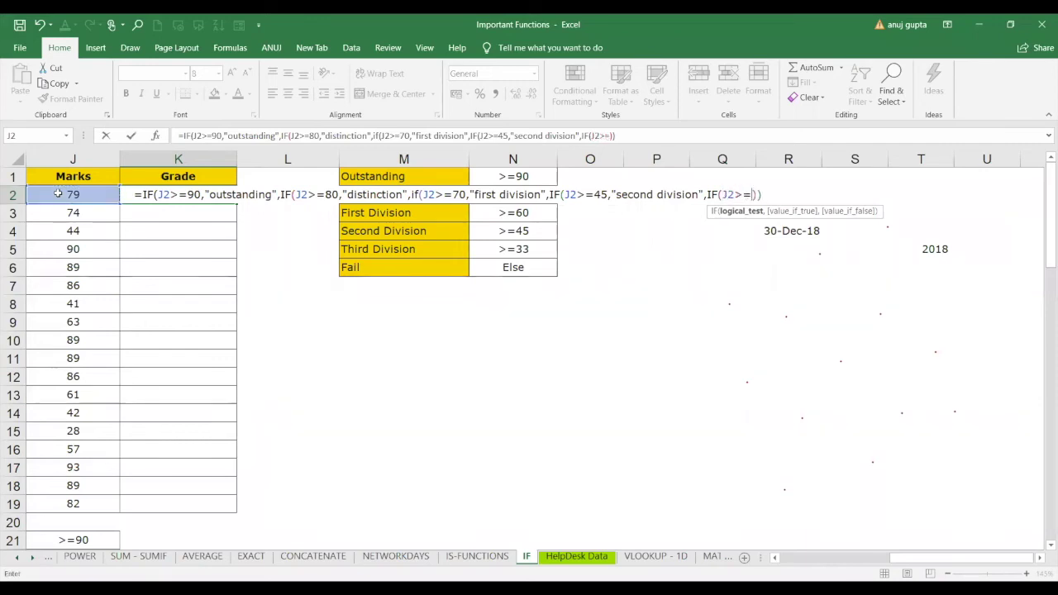
text(33)
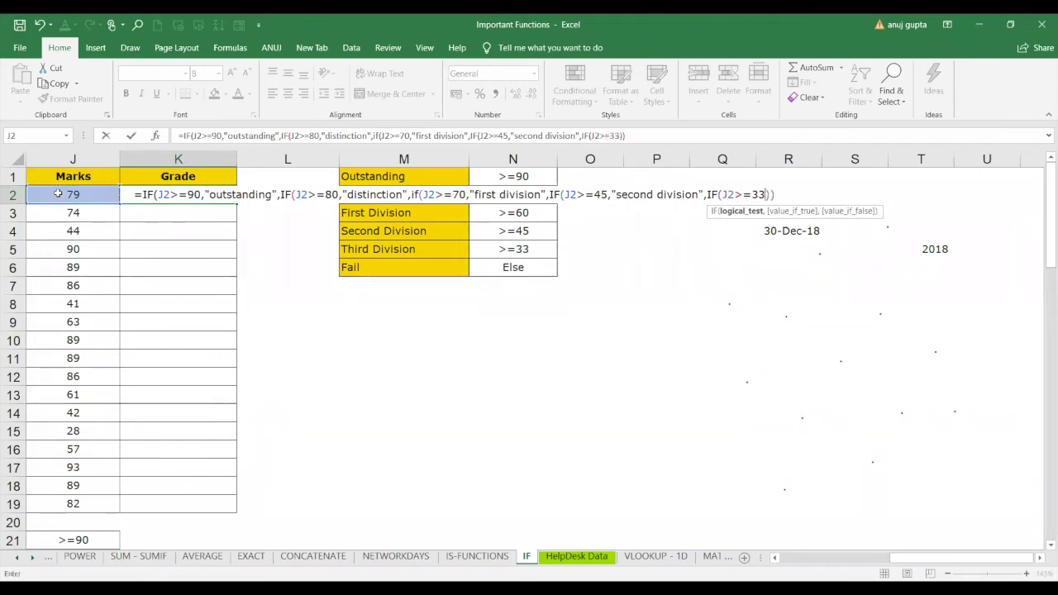
text(,")
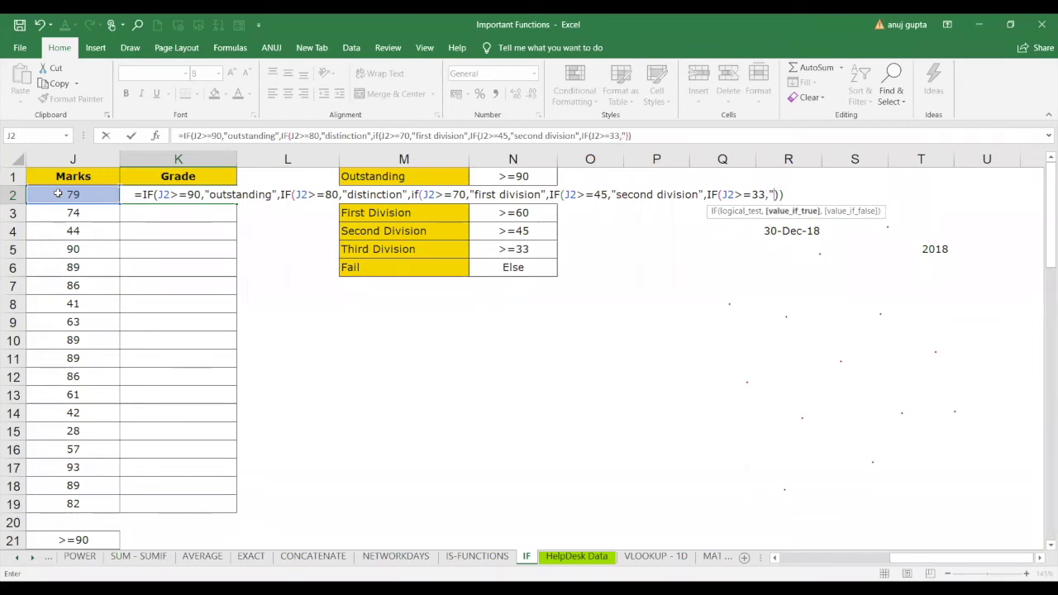
text(third division")
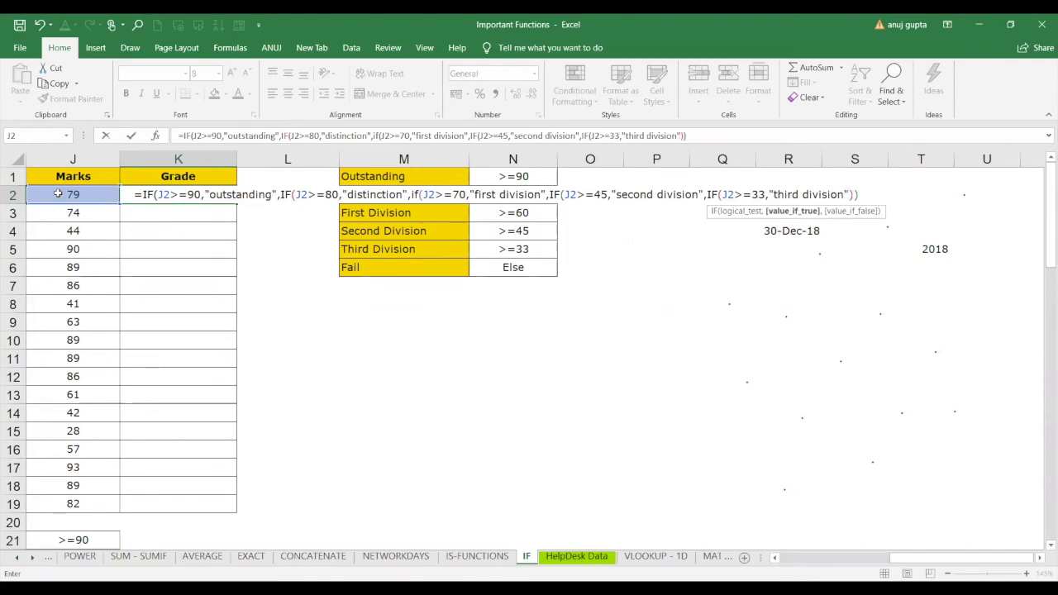
text(,")
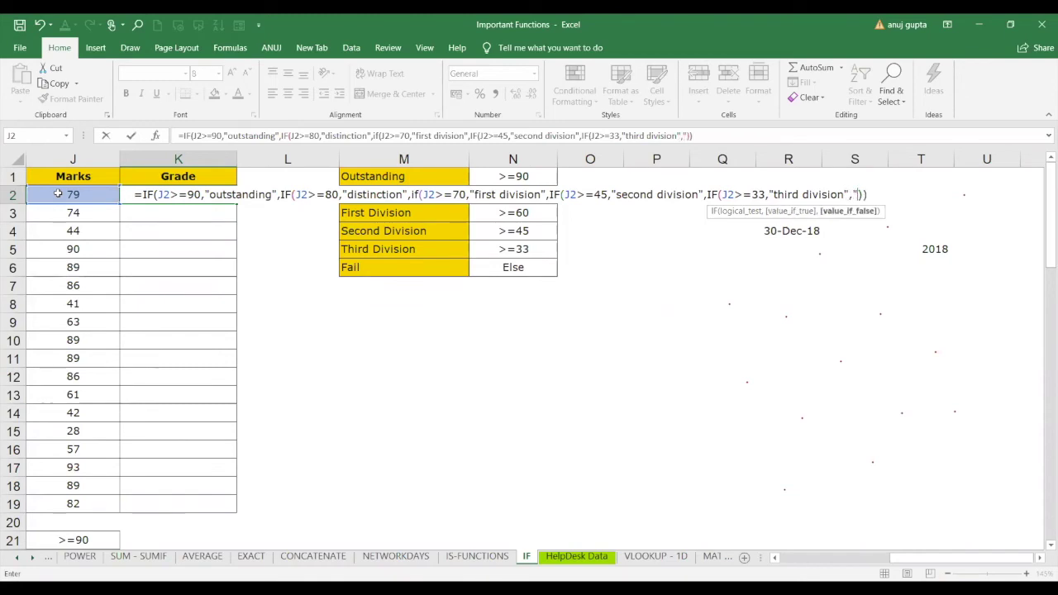
text(fail"))
Commit K2's nested formula, accepting Excel's bracket correction, then reselect K2 to view it.
key(Return)
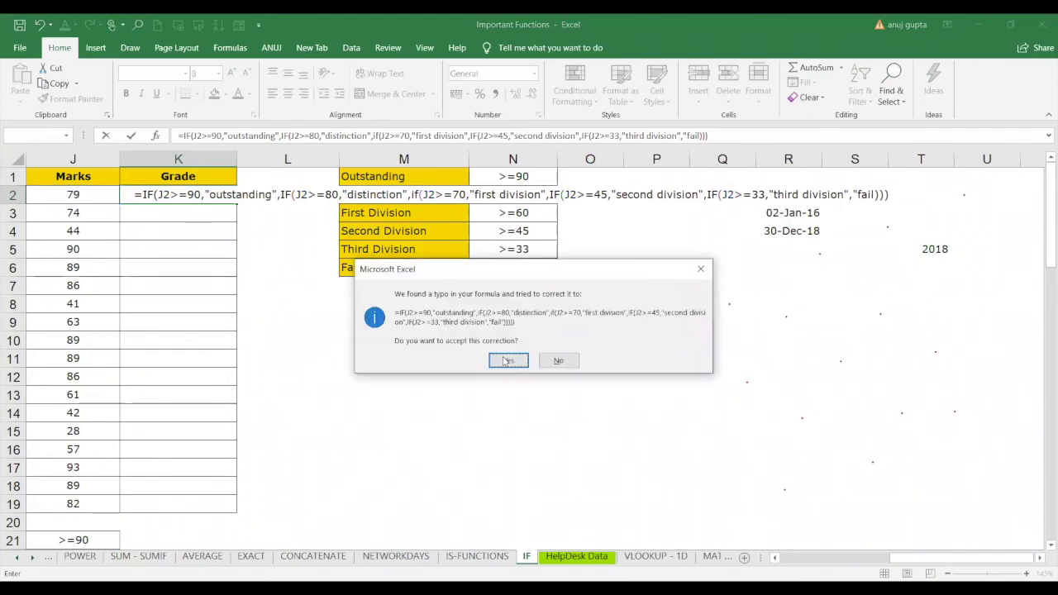
click(508, 360)
click(279, 195)
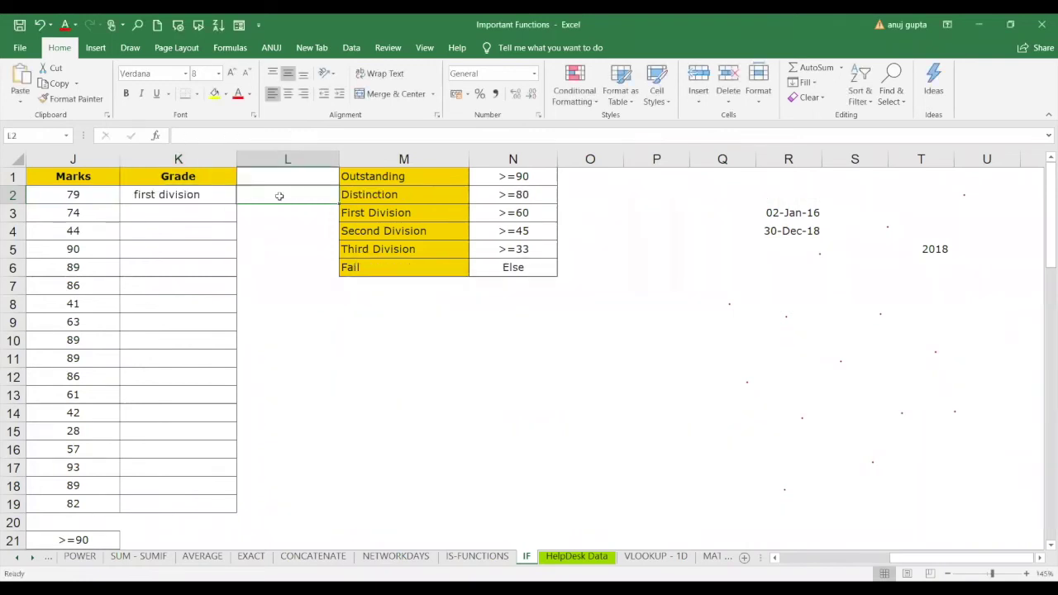
click(191, 207)
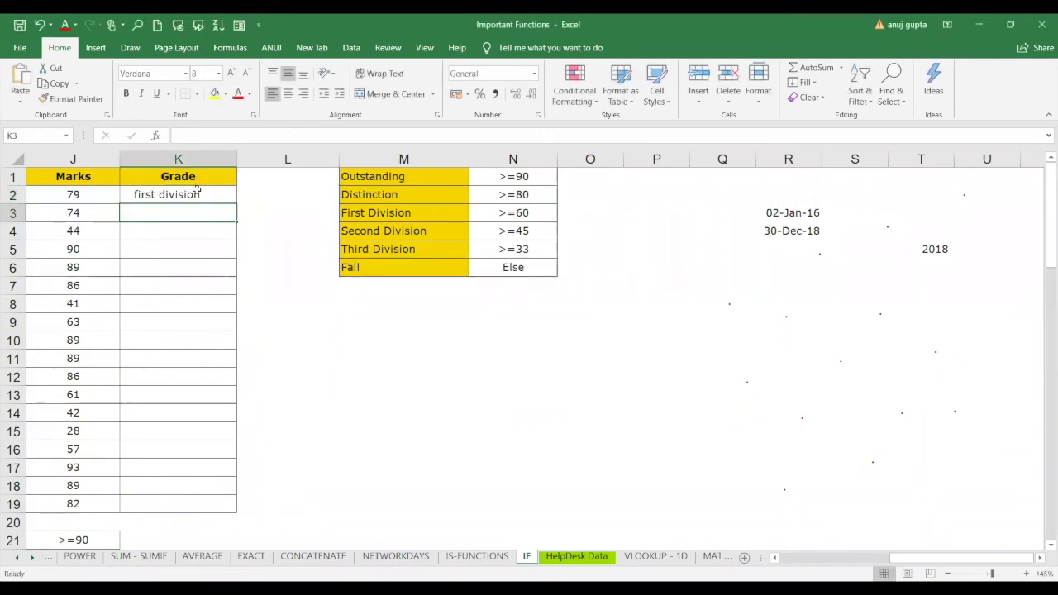
click(196, 190)
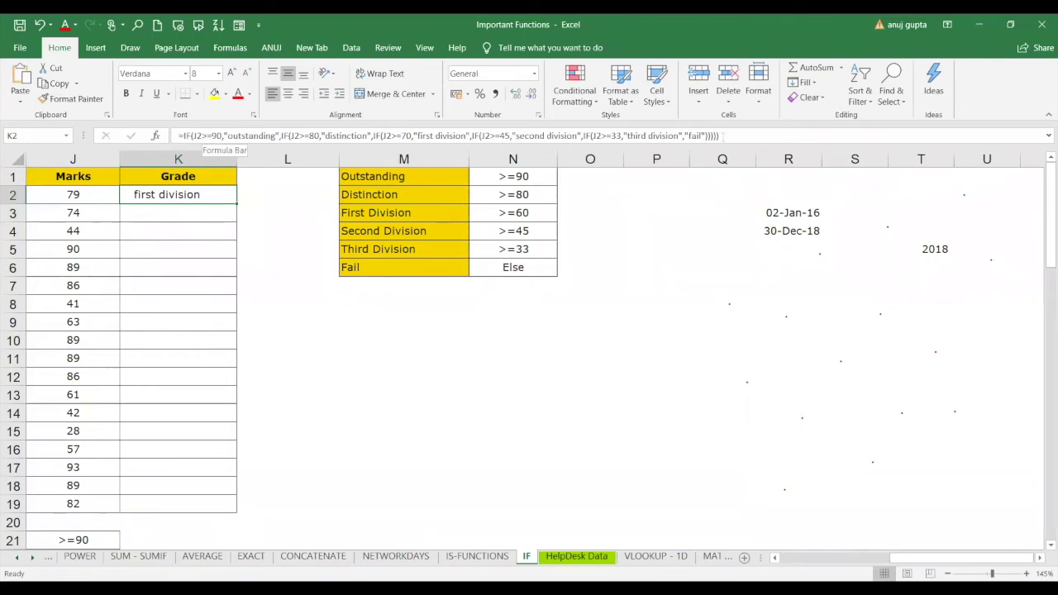
Remove the extra closing parenthesis from K2's formula and recommit it with Excel's correction.
click(719, 135)
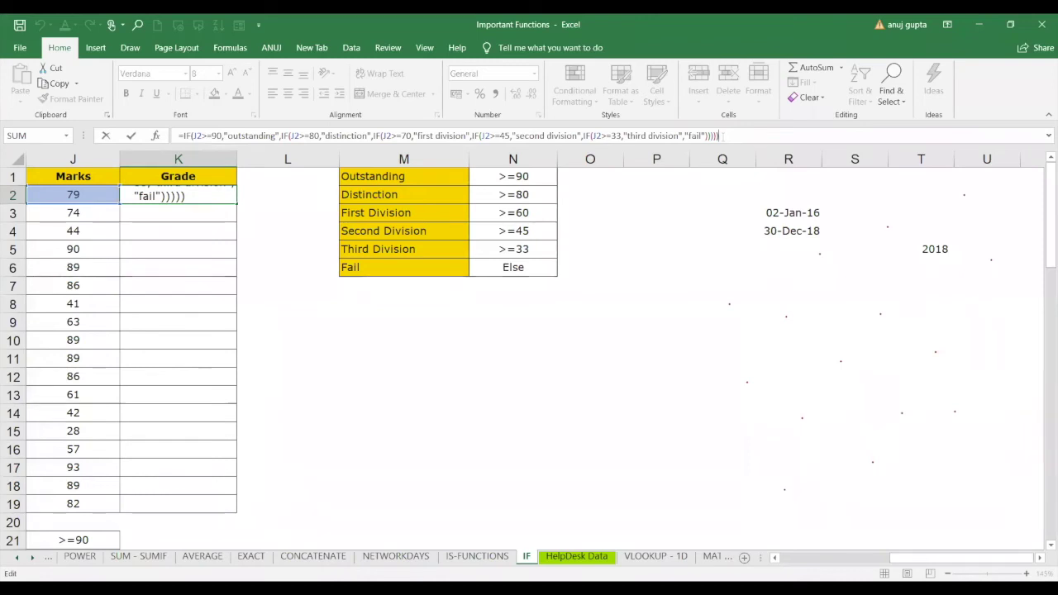
key(Left)
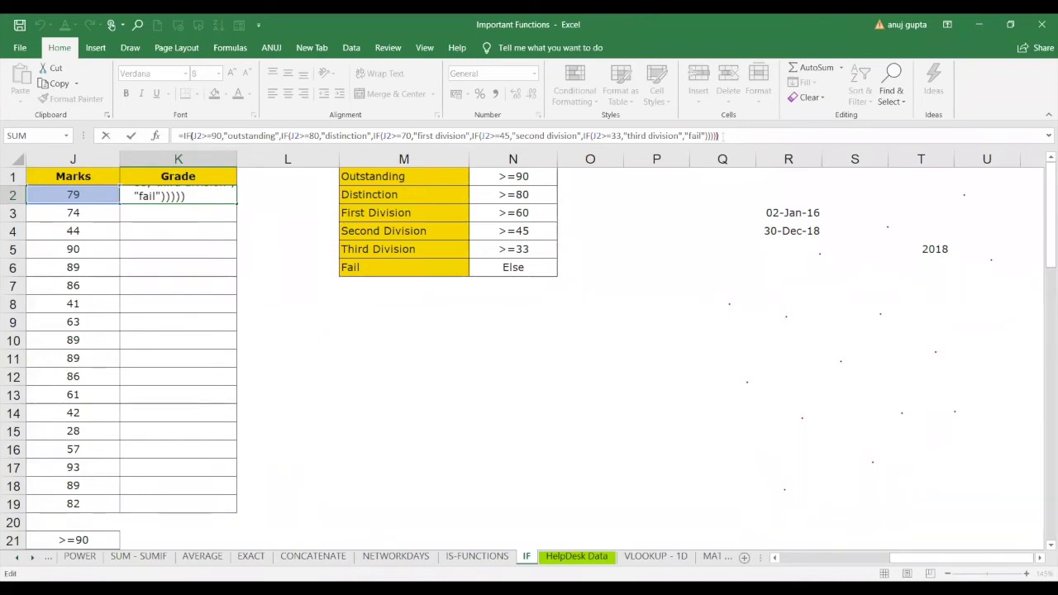
key(Left)
key(Left)
key(Left)
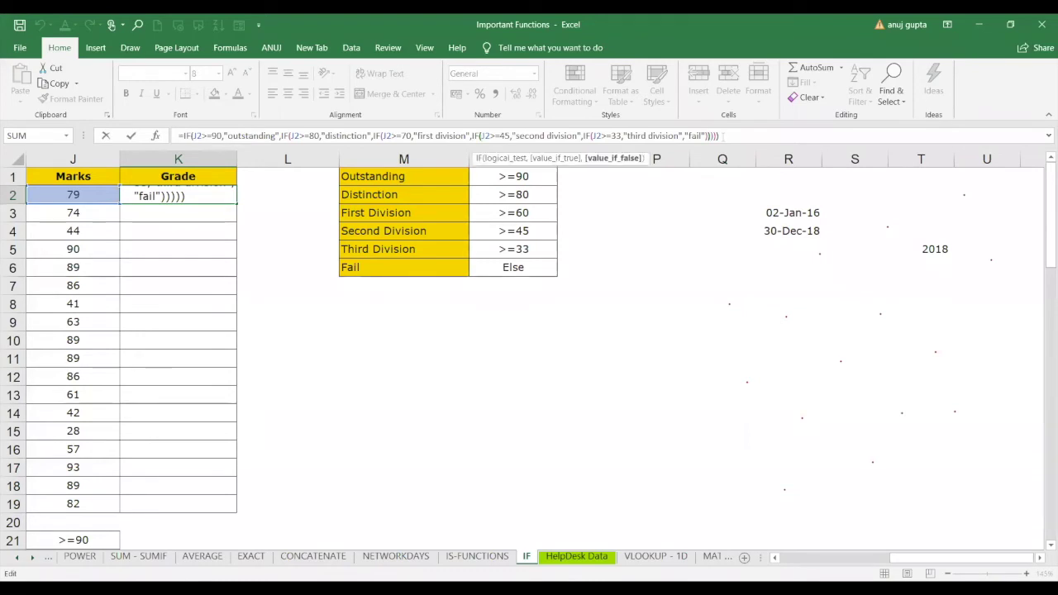
key(Right)
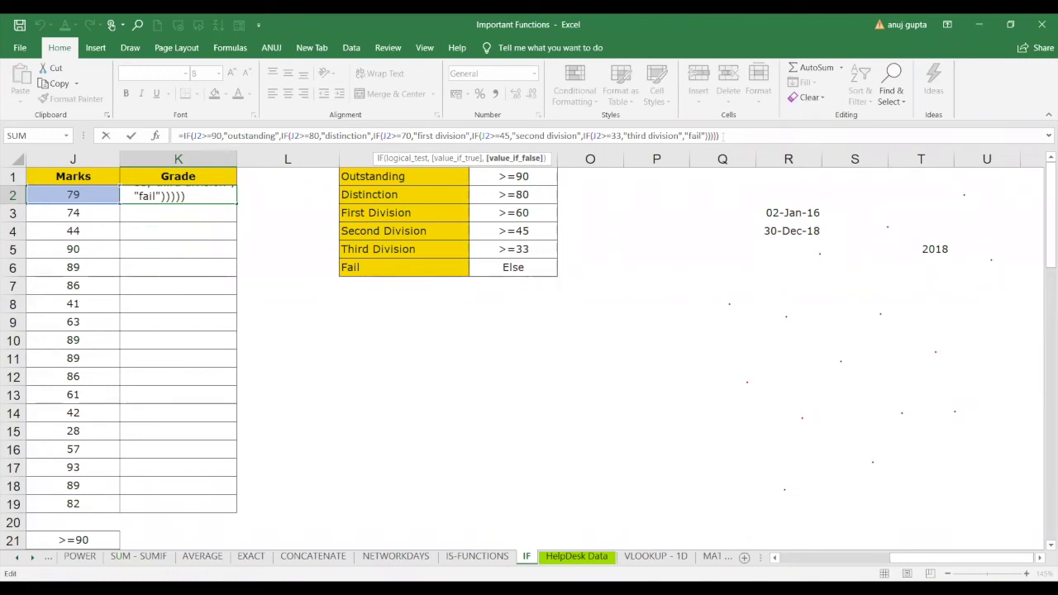
key(Left)
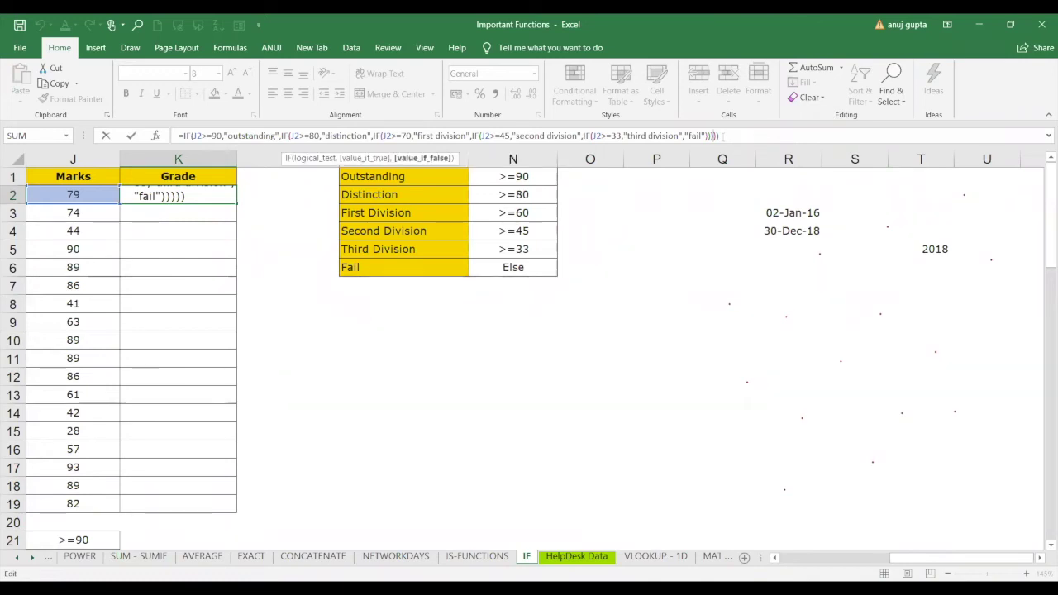
key(Left)
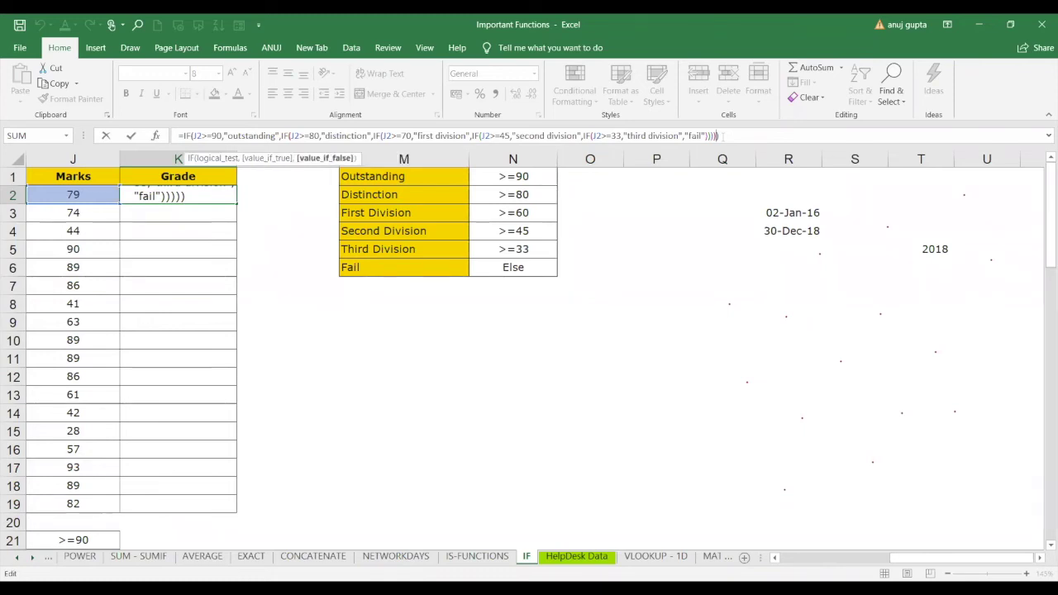
key(Right)
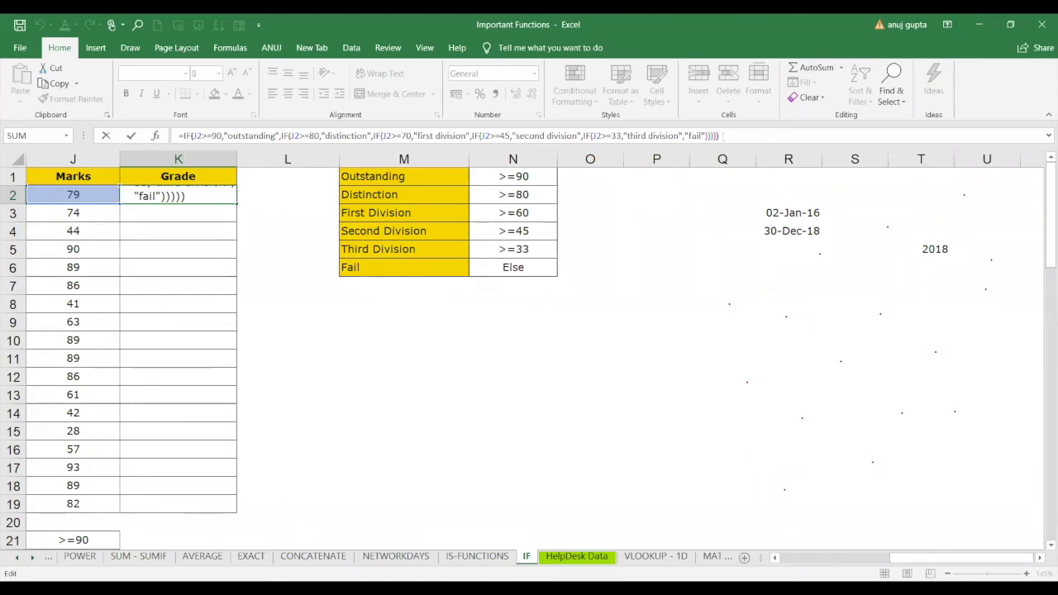
key(BackSpace)
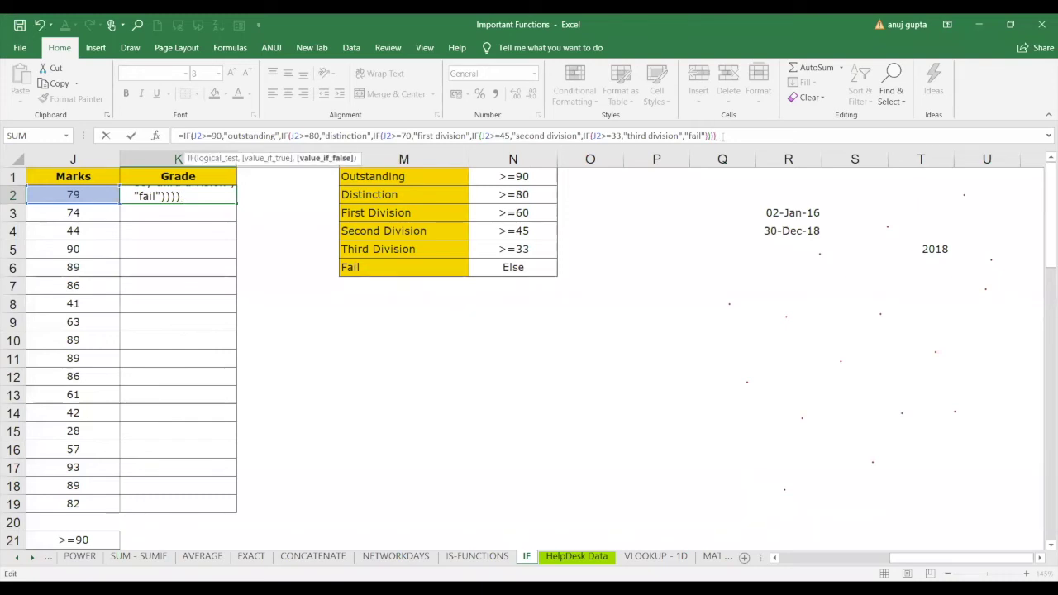
key(Return)
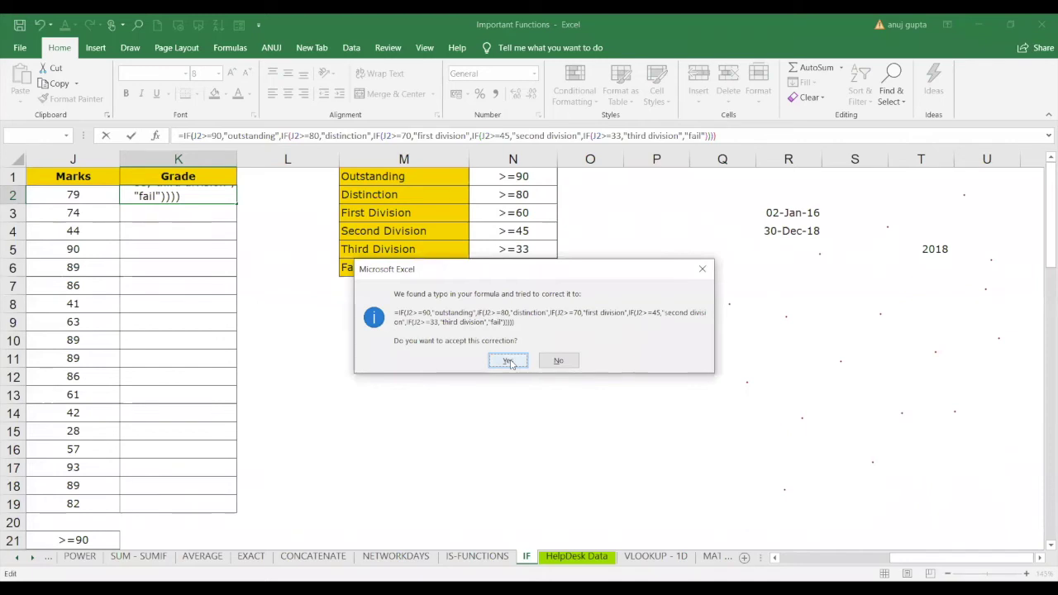
click(509, 361)
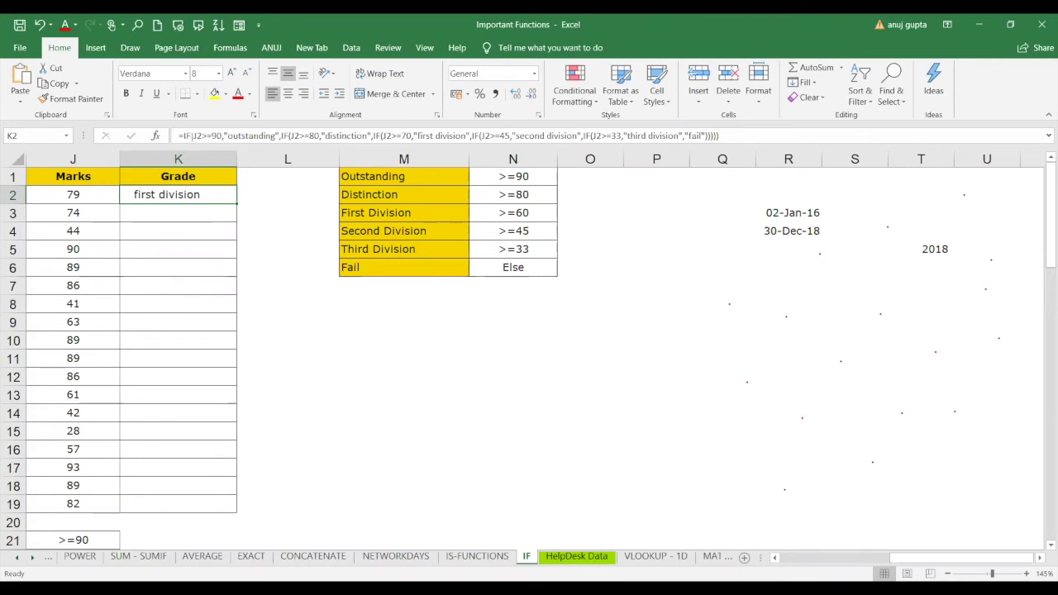
Re-check K2's formula in the formula bar, recommit it and return to K2.
click(192, 136)
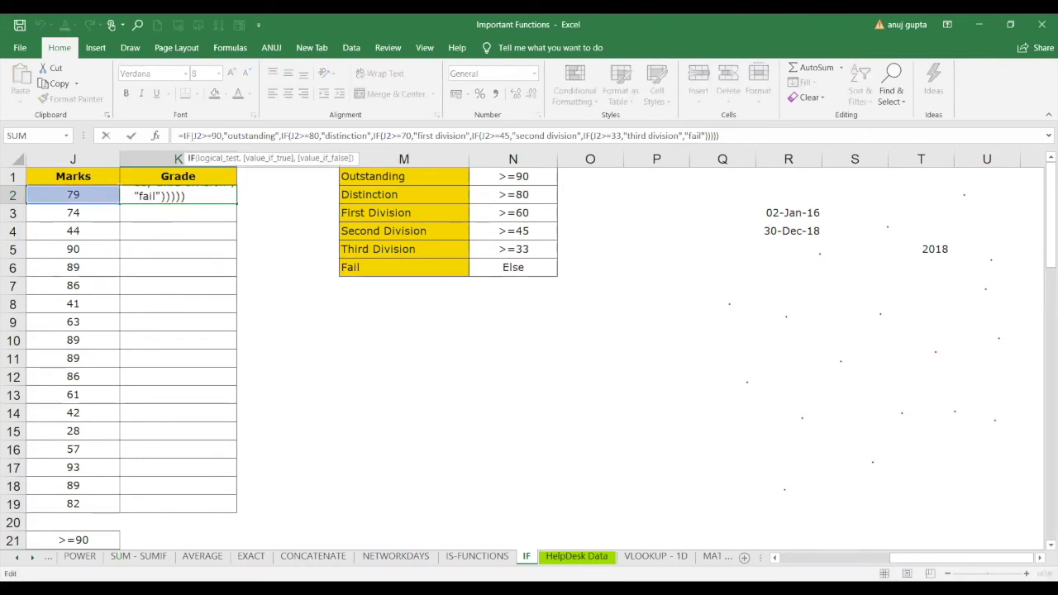
click(206, 136)
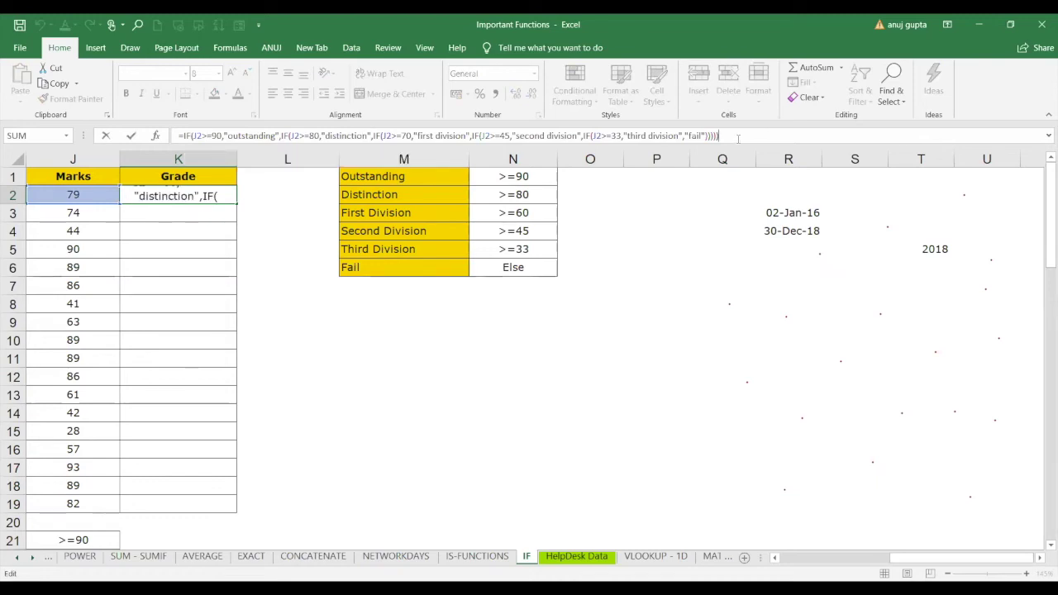
key(Return)
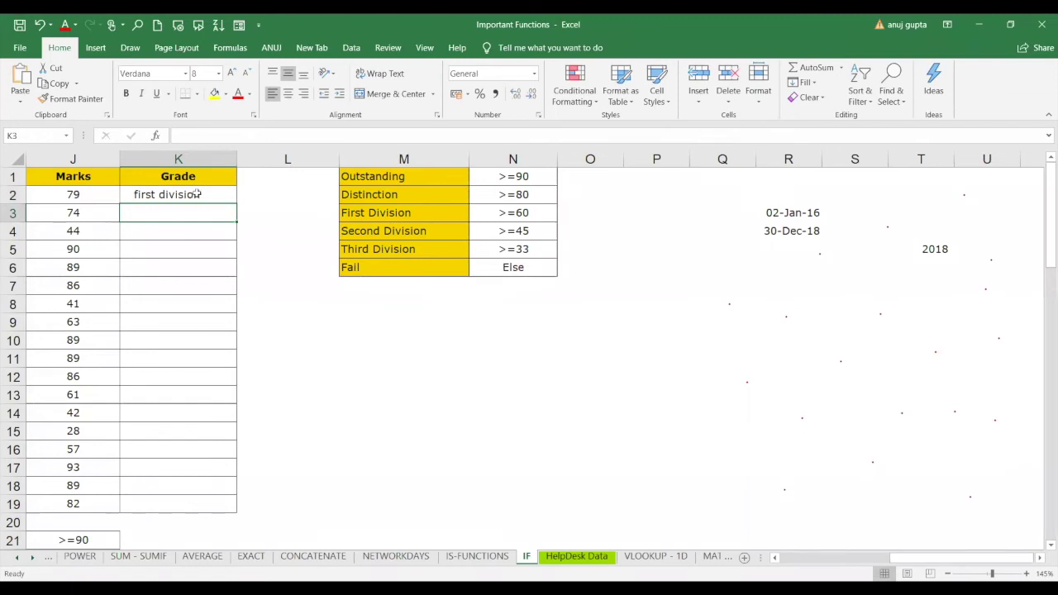
key(Up)
Test the grade by entering marks 99, 78 and 67 in J2, then select K2.
click(74, 195)
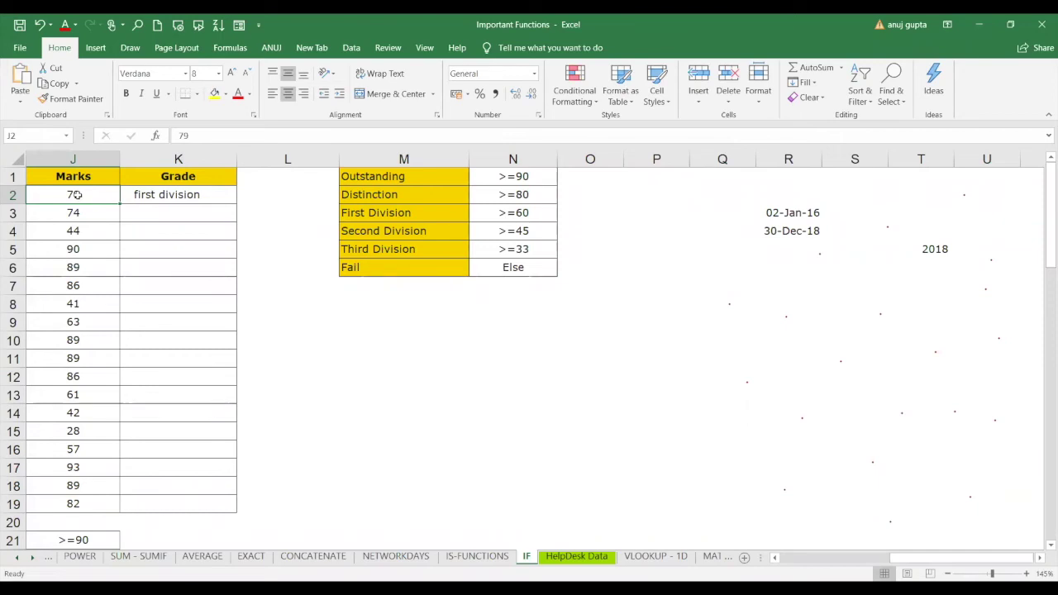
text(99)
key(Return)
click(74, 195)
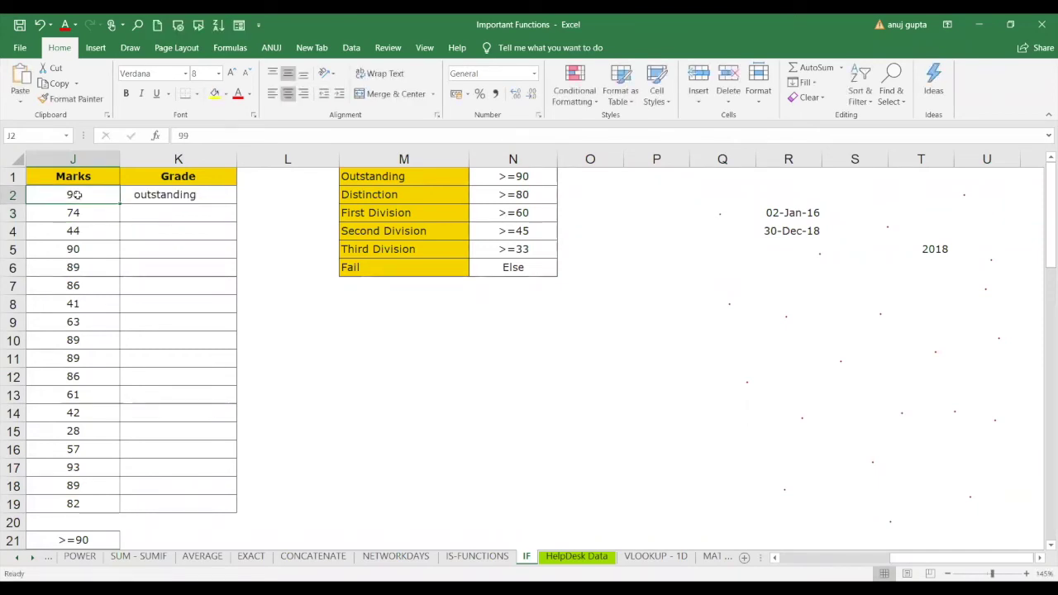
text(78)
key(Return)
click(74, 195)
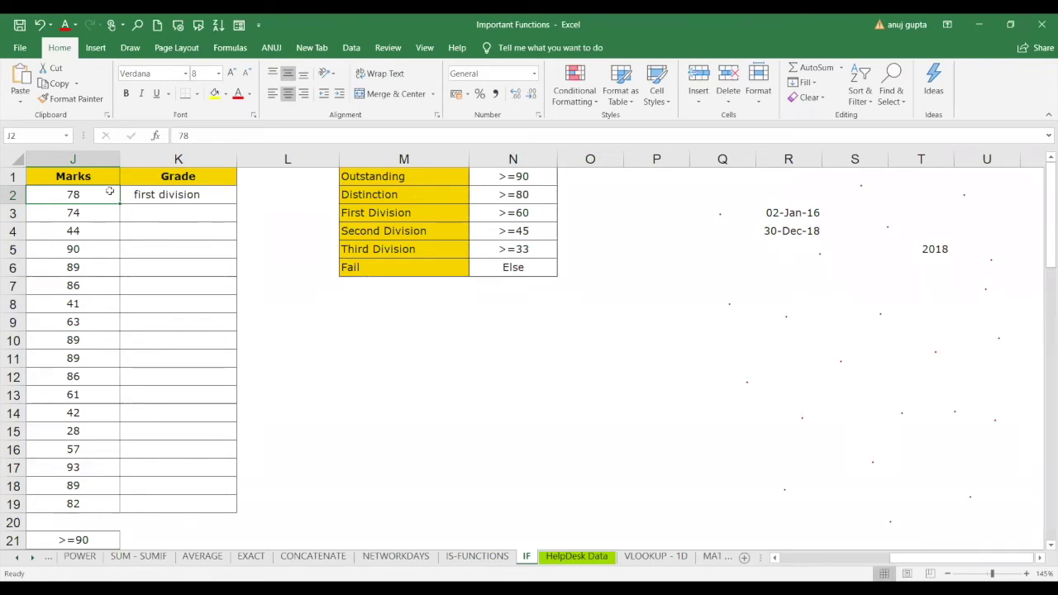
text(67)
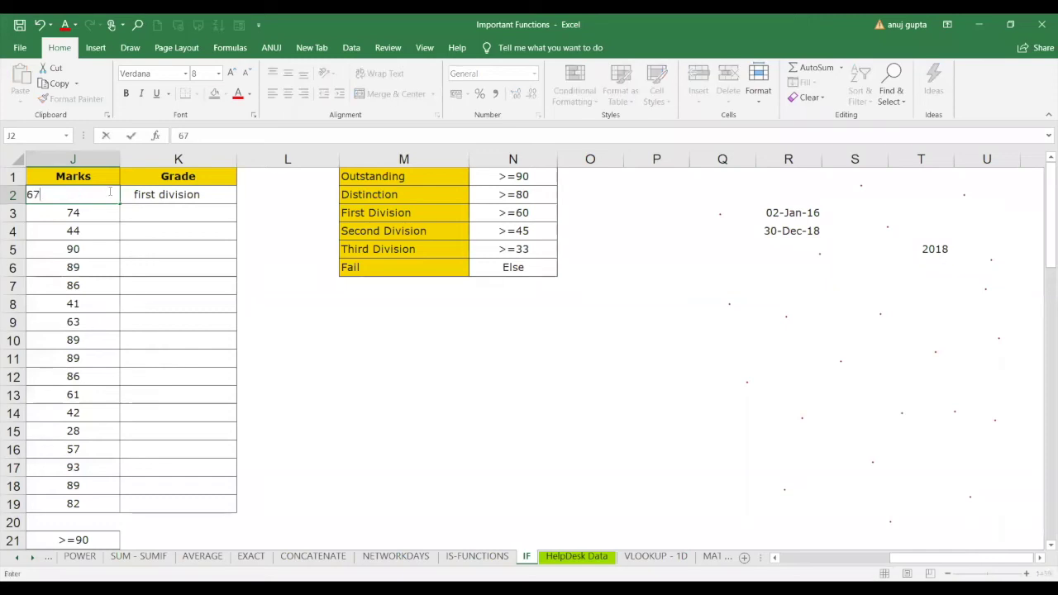
key(Return)
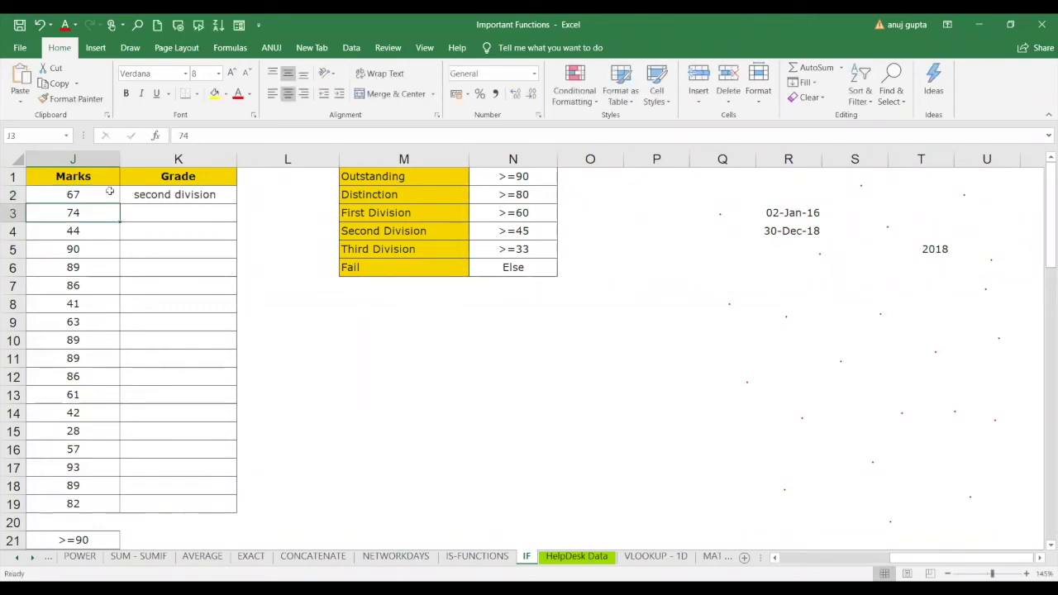
click(109, 191)
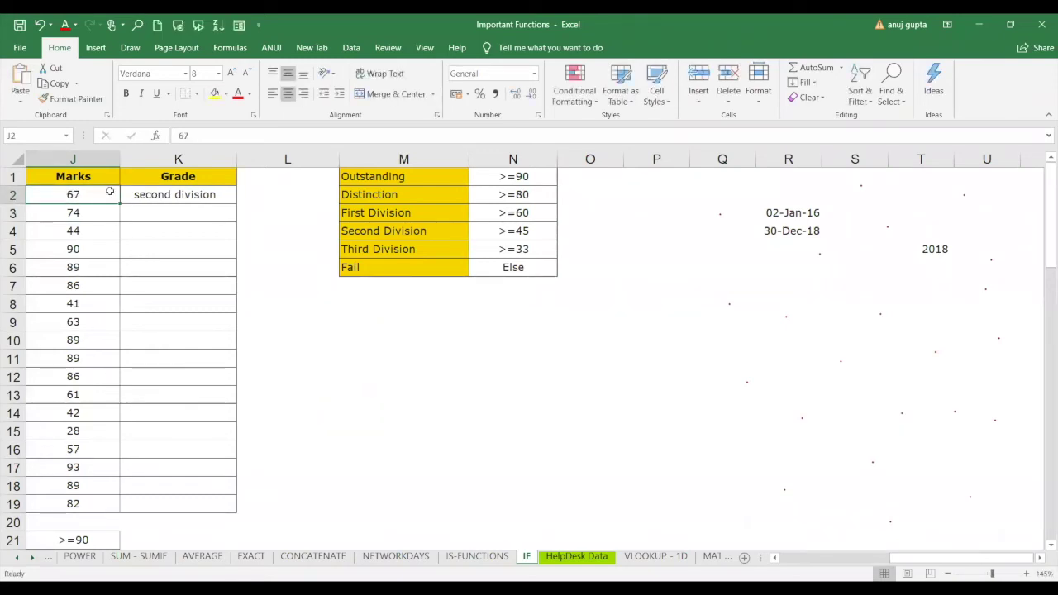
click(204, 193)
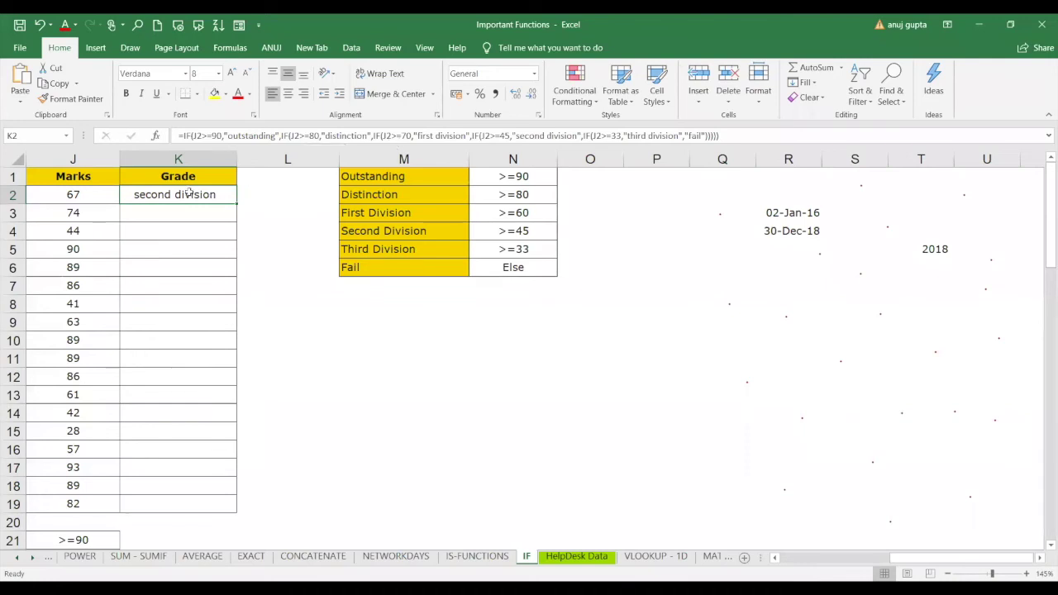
Try marks 99, 88, 66, 77 and 46 in J2, watching K2's grade update.
click(82, 195)
text(99)
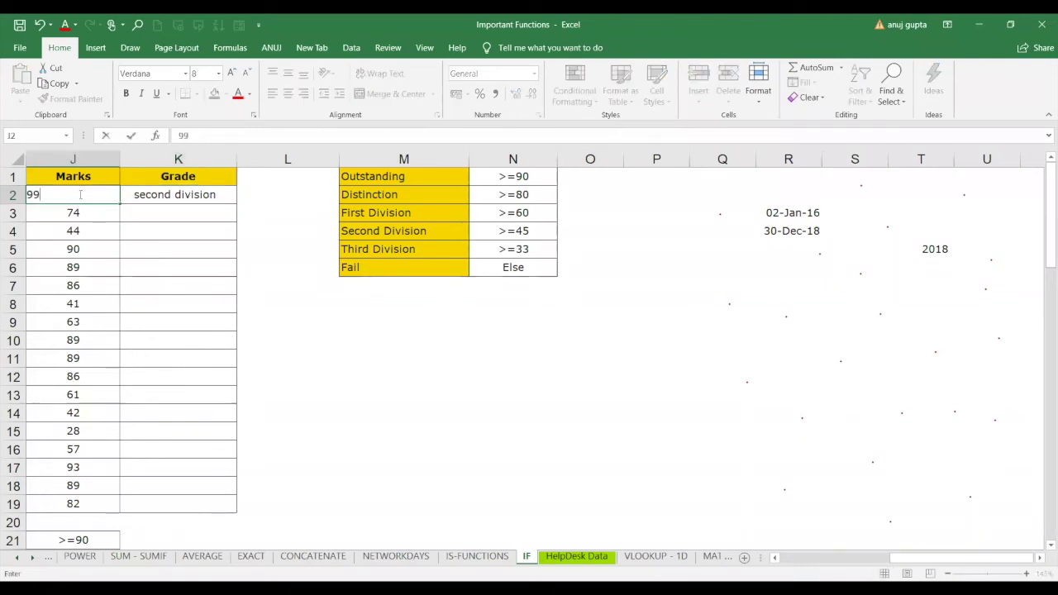
key(Return)
click(78, 195)
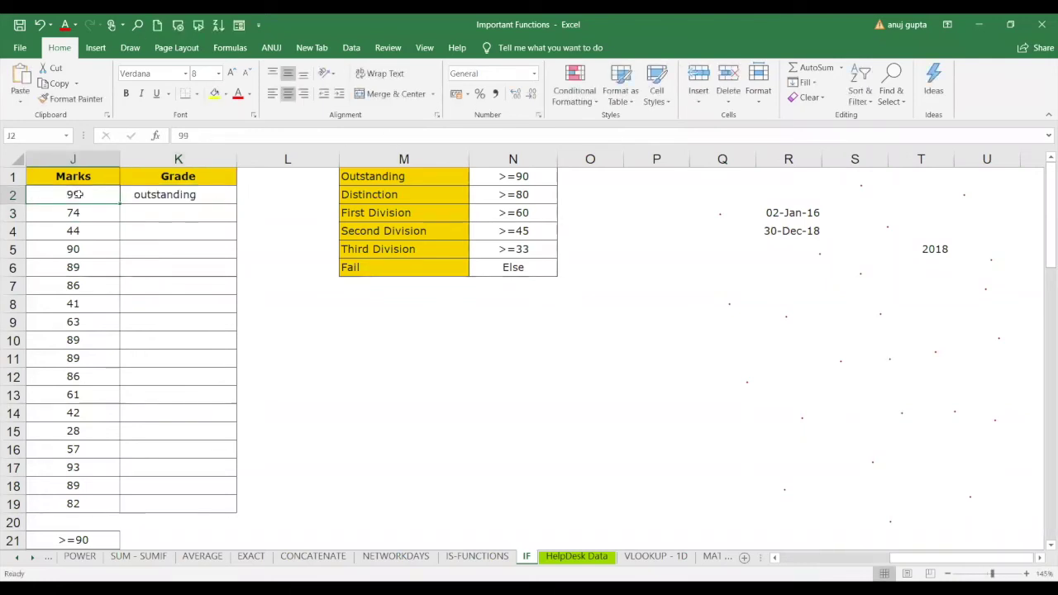
text(88)
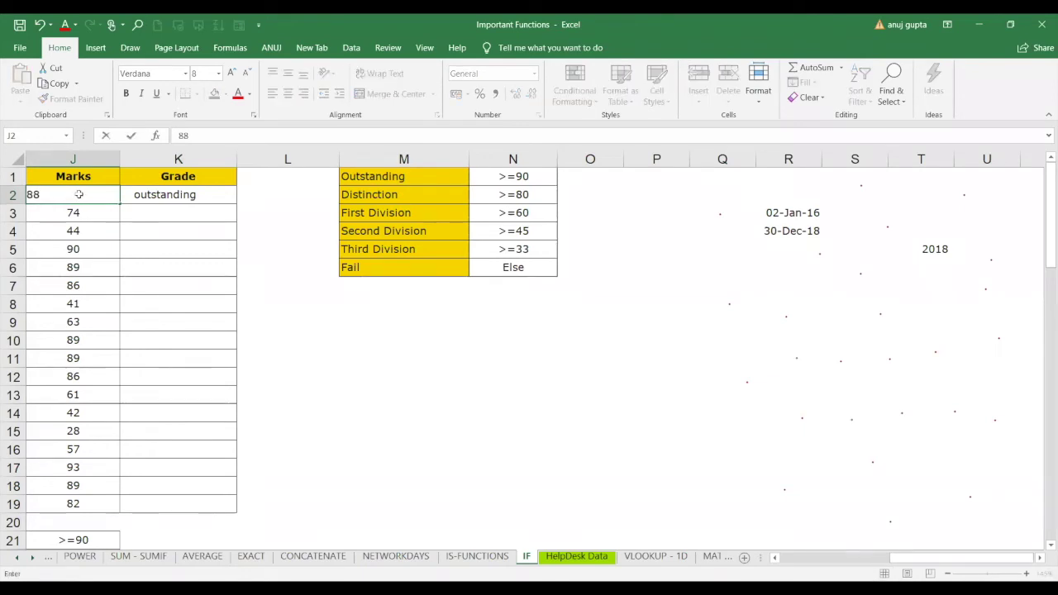
key(Return)
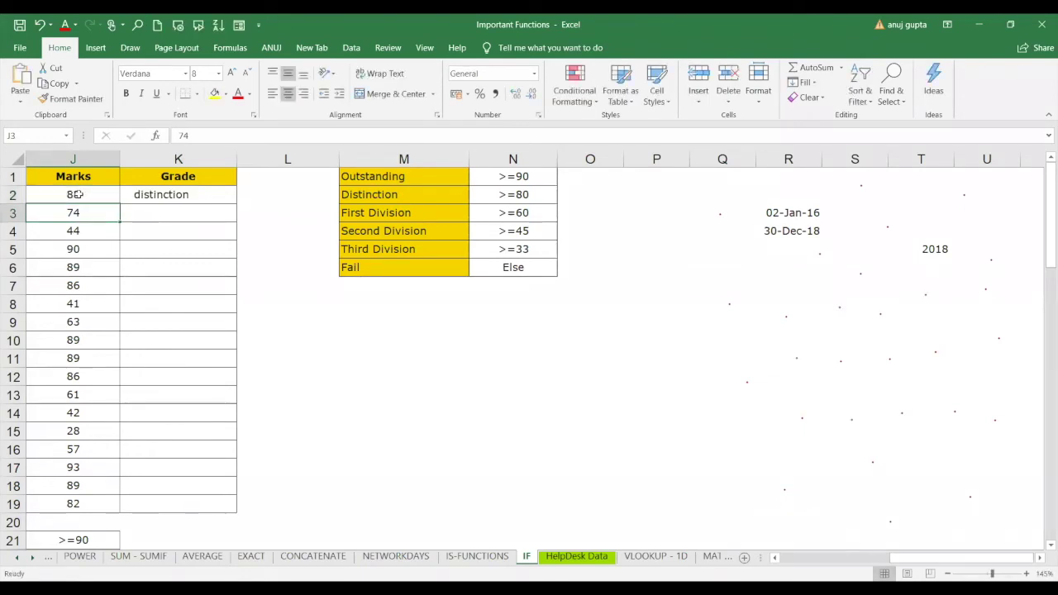
text(66)
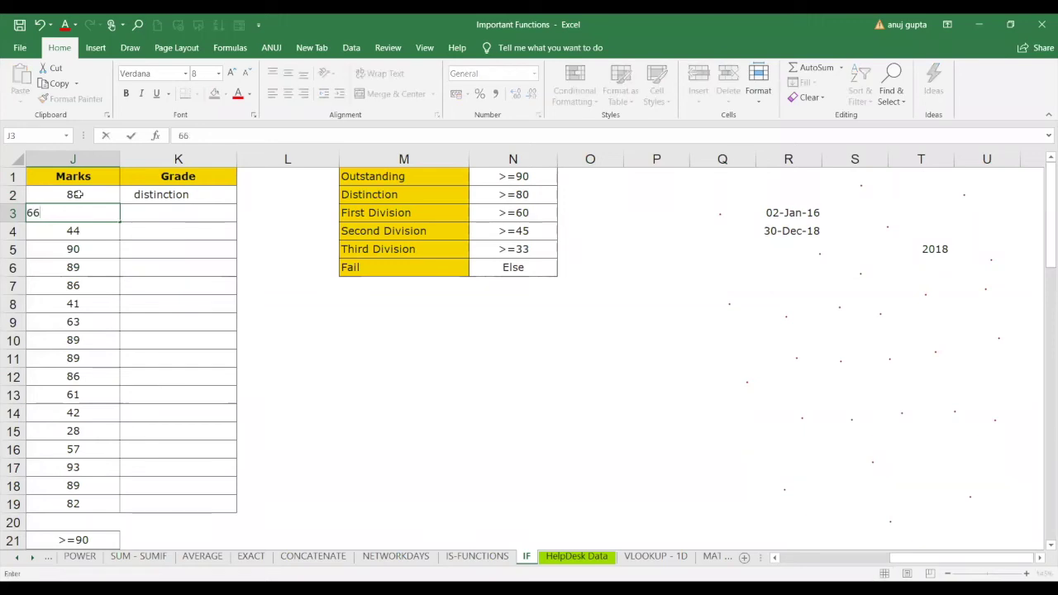
click(76, 195)
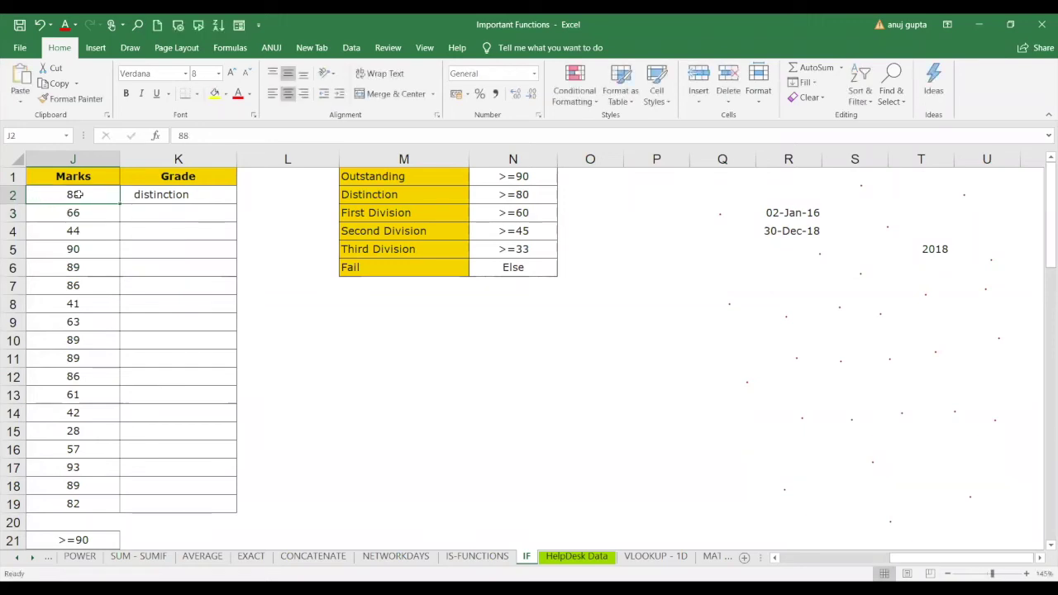
text(66)
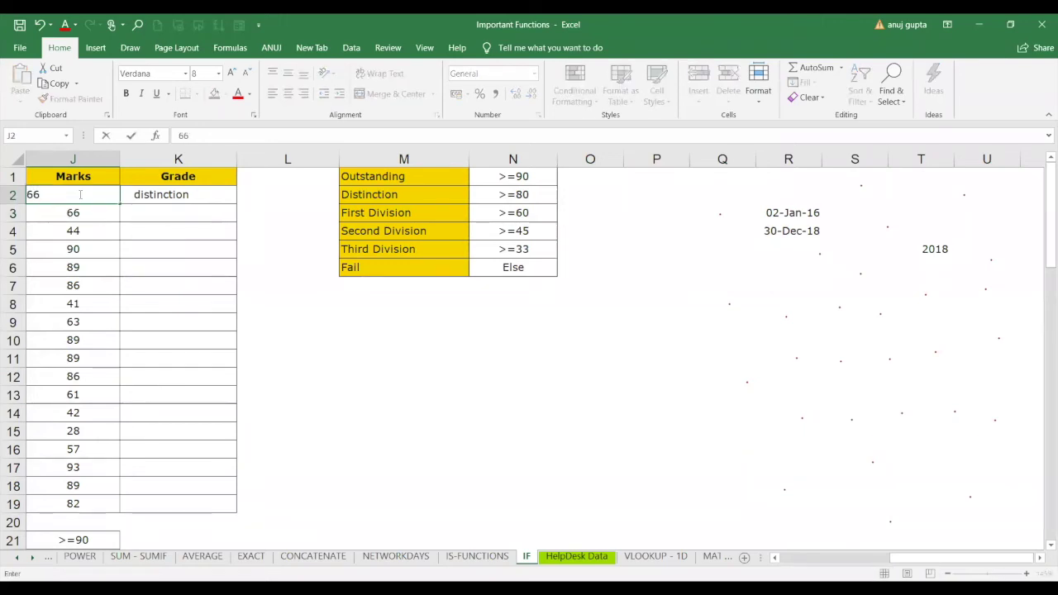
key(Return)
click(75, 195)
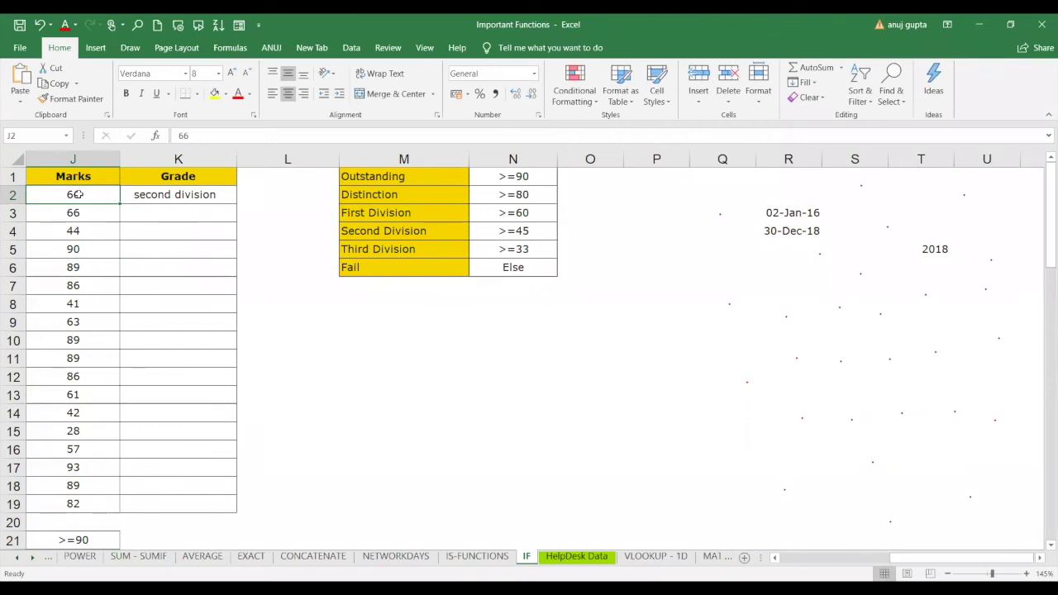
text(77)
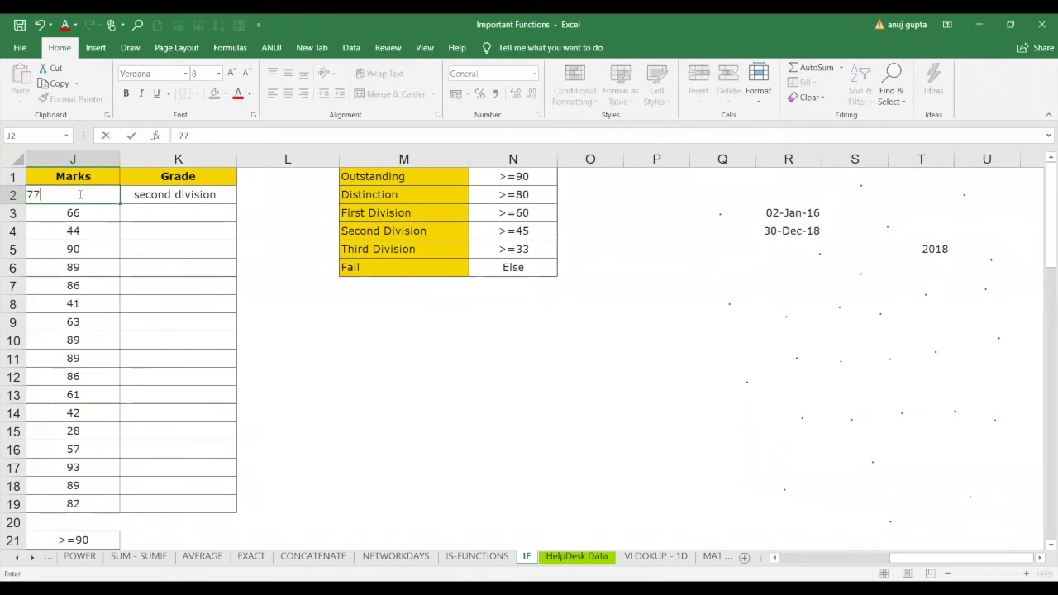
key(Return)
click(76, 195)
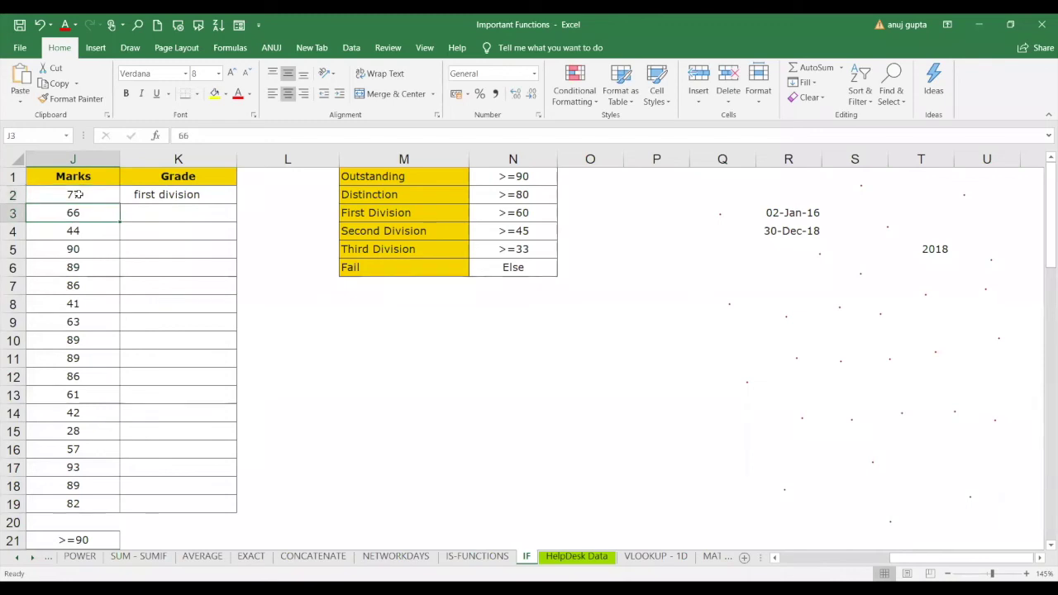
text(46)
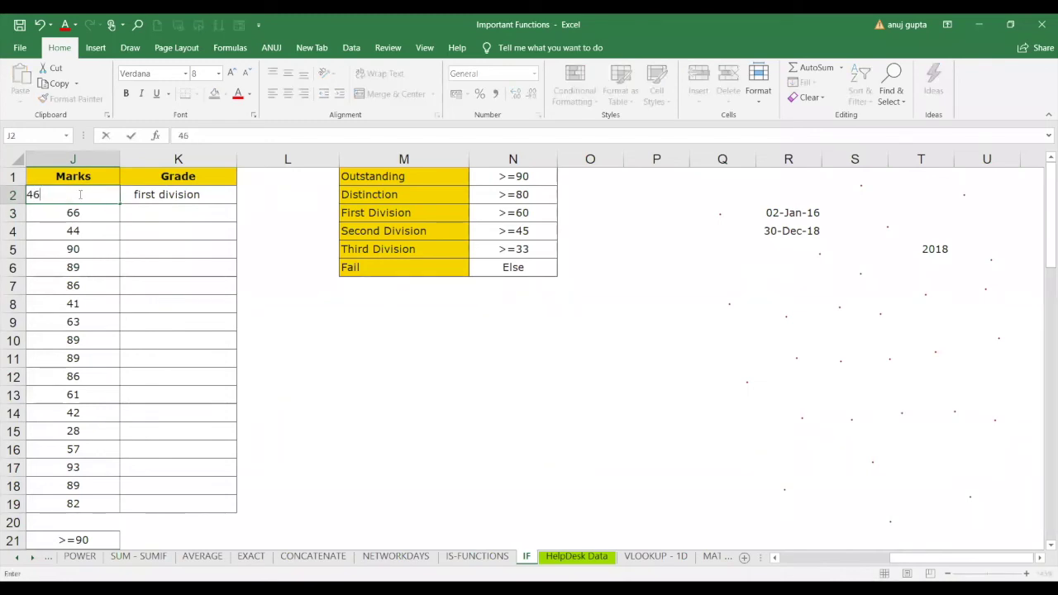
key(Return)
Try marks 35, 20, 77 and finally 67 in J2, then select K5.
click(76, 195)
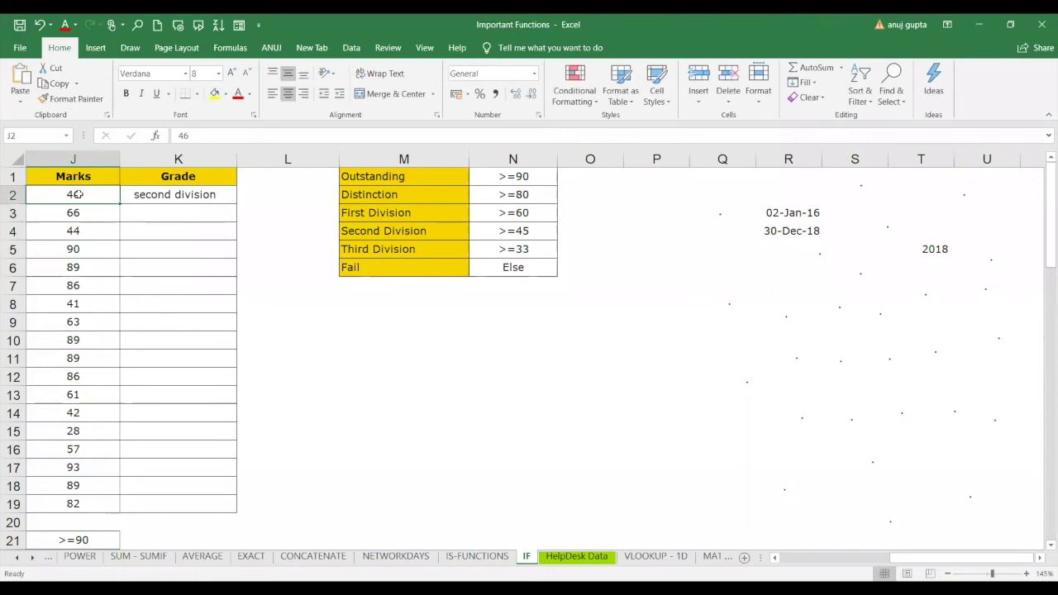
text(35)
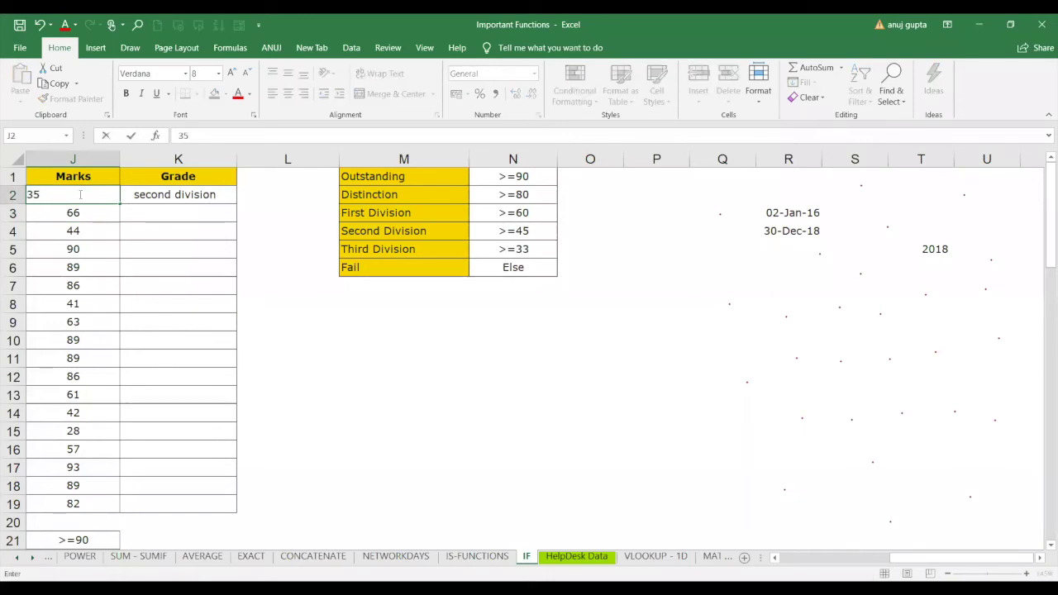
key(Return)
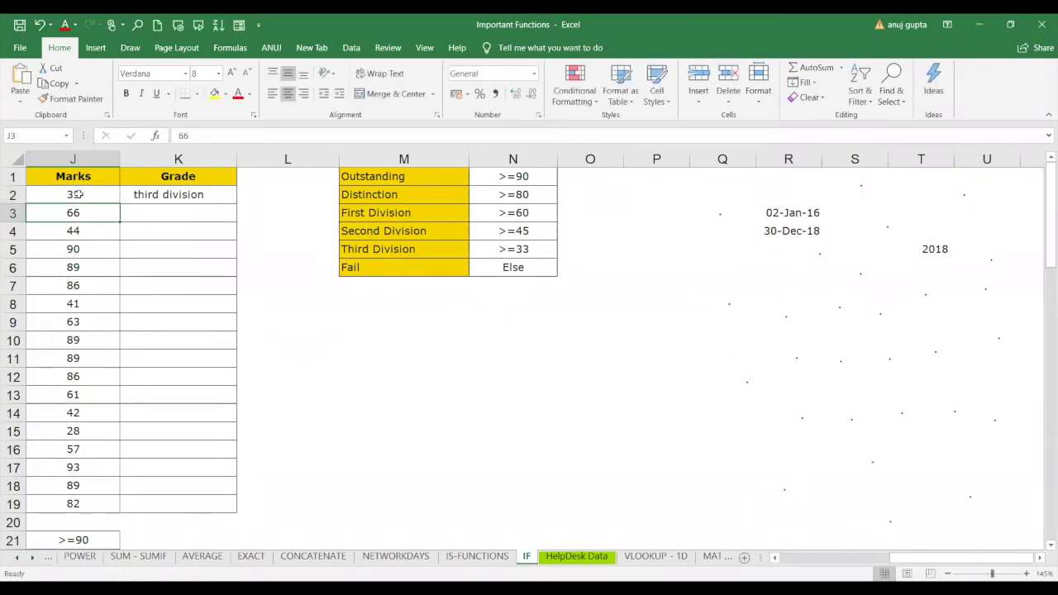
click(77, 194)
text(20)
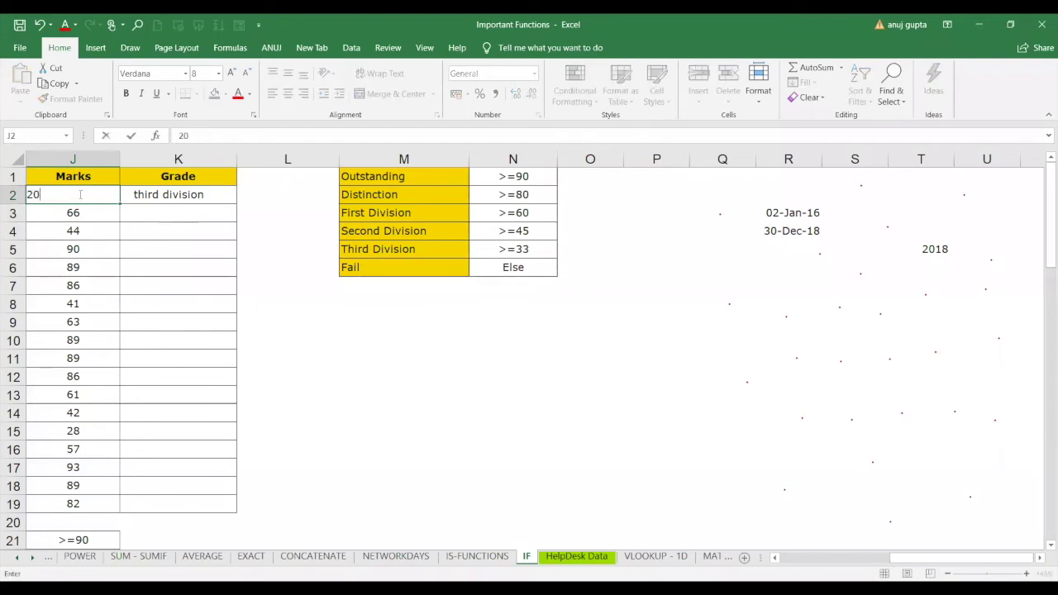
key(Return)
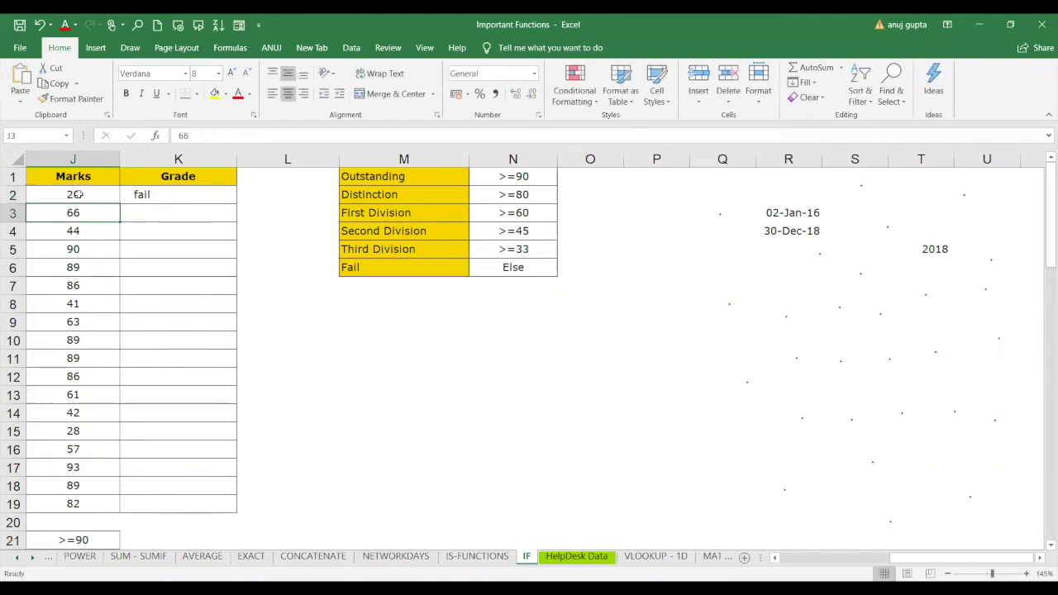
click(76, 194)
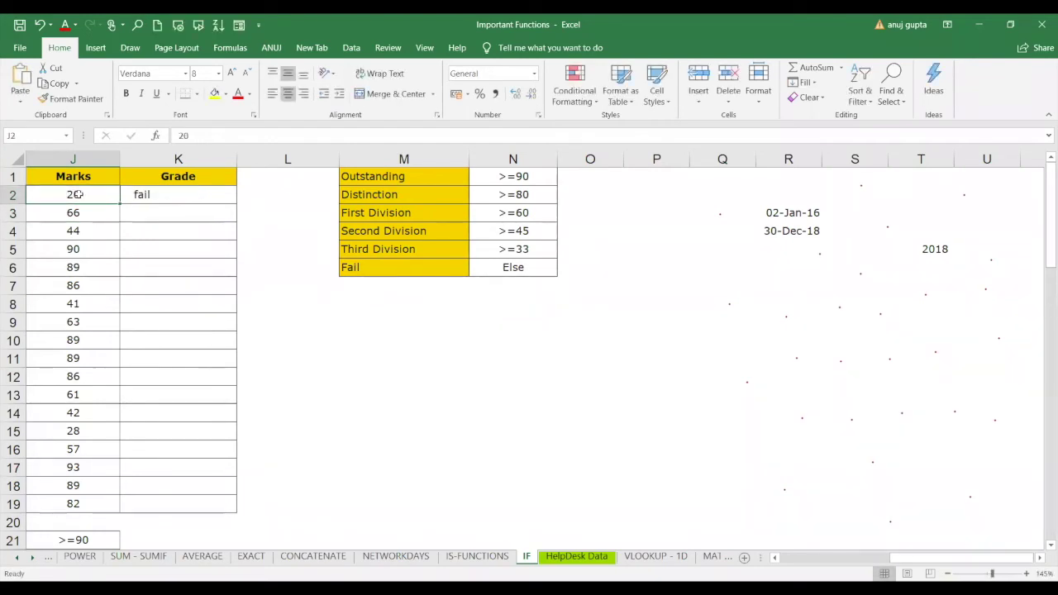
text(77)
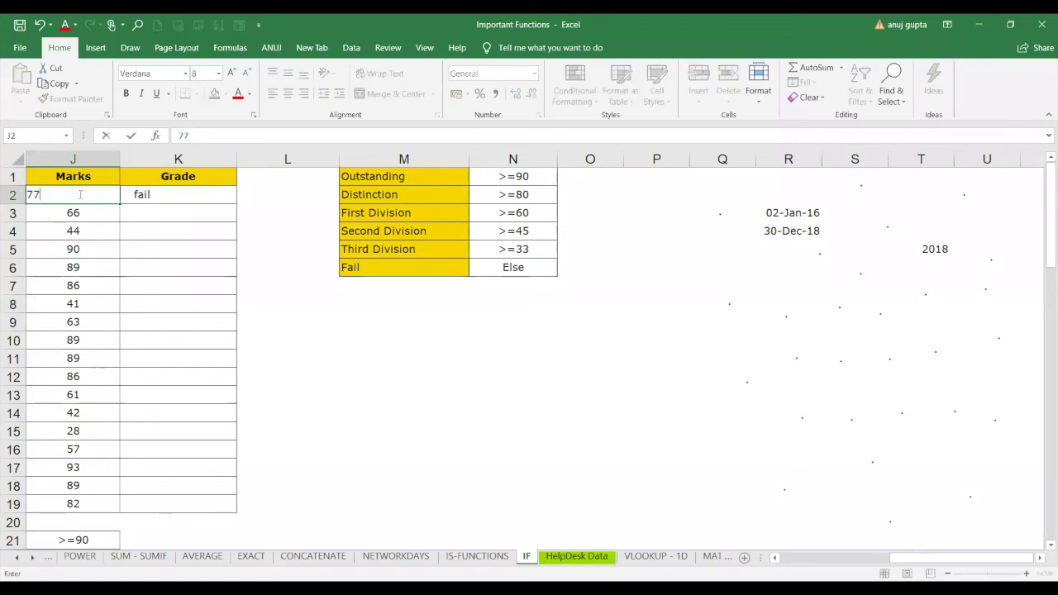
key(Return)
click(76, 195)
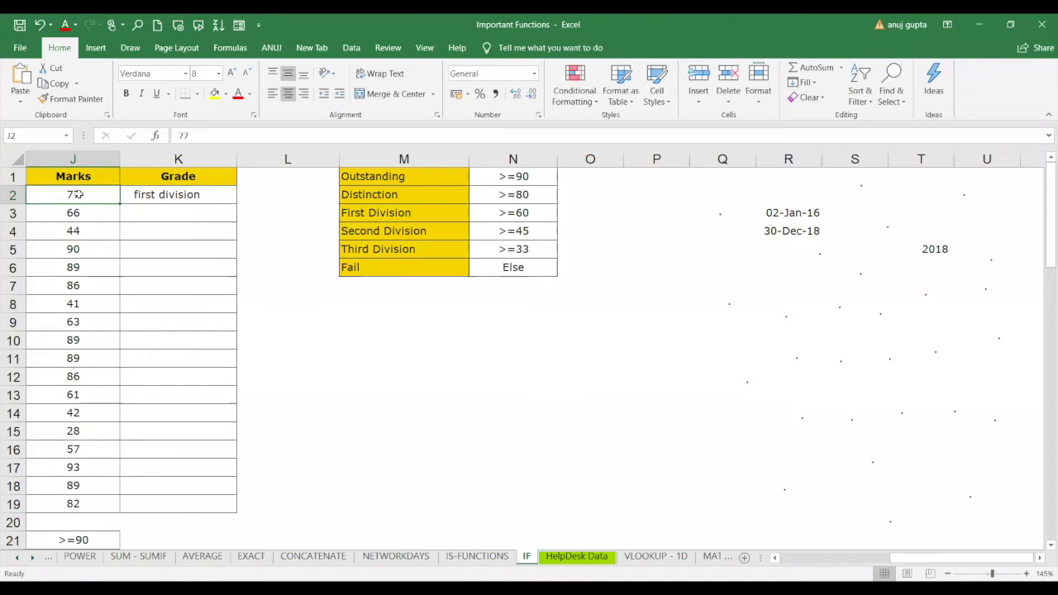
text(67)
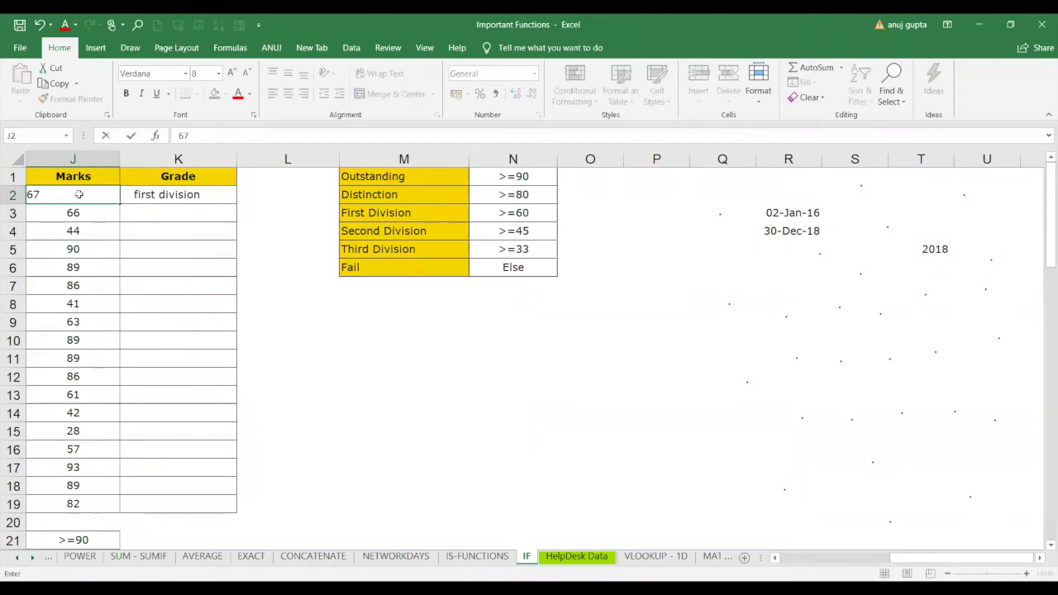
key(Return)
click(75, 194)
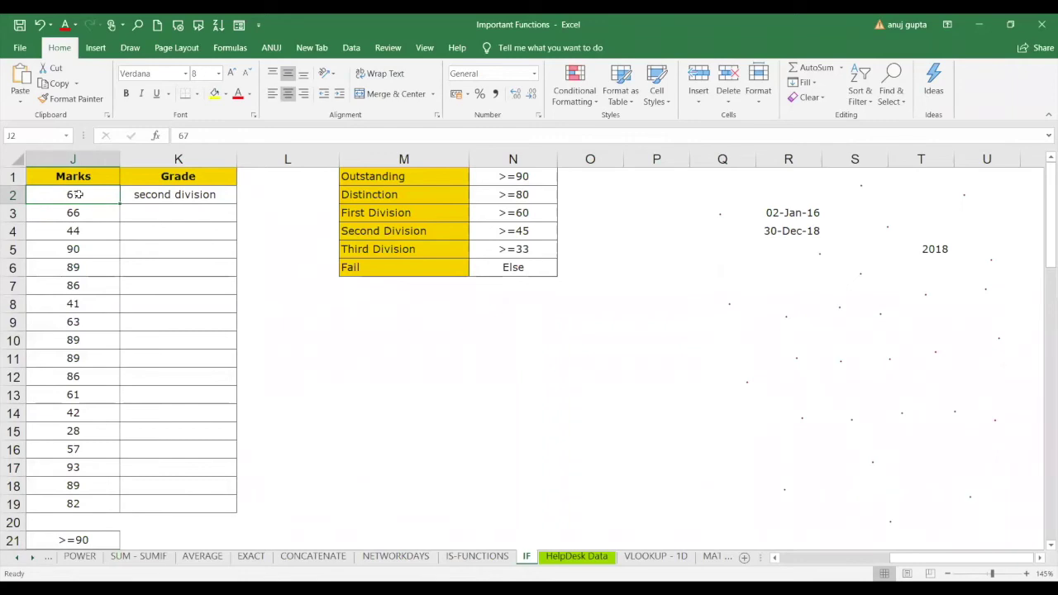
key(Down)
key(Down)
key(Down)
key(Down)
key(Down)
key(Down)
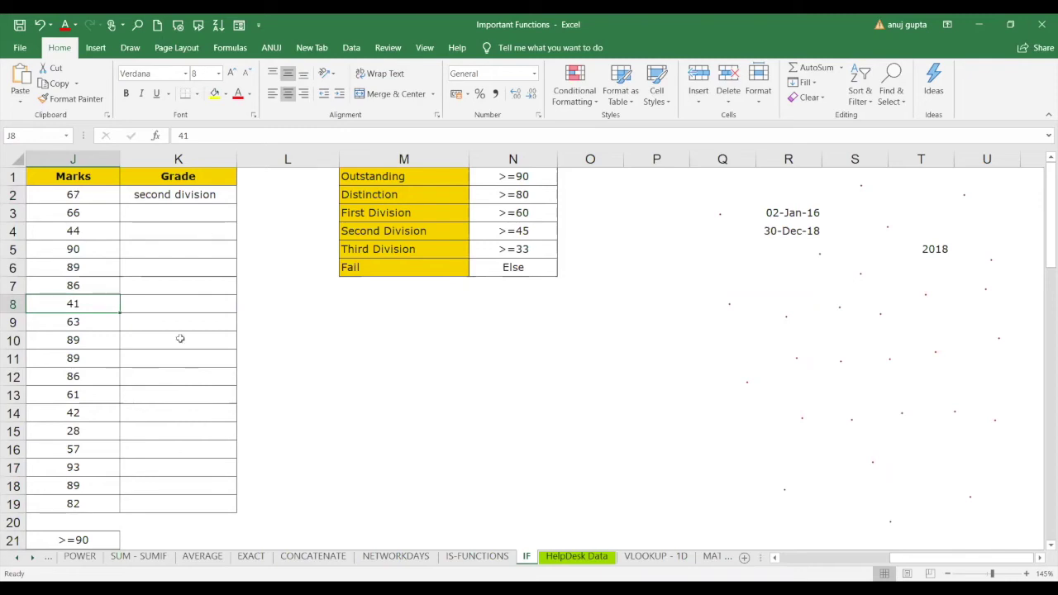
click(193, 251)
Type =if in K5 and browse the IFNA and IFS suggestions, leaving #NAME? there.
text(=)
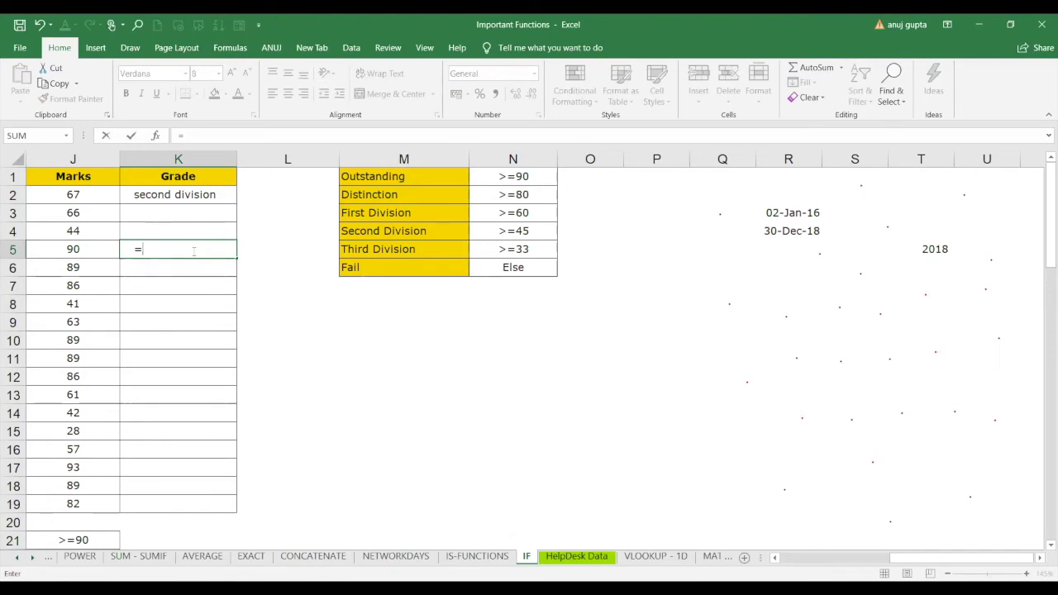
text(if)
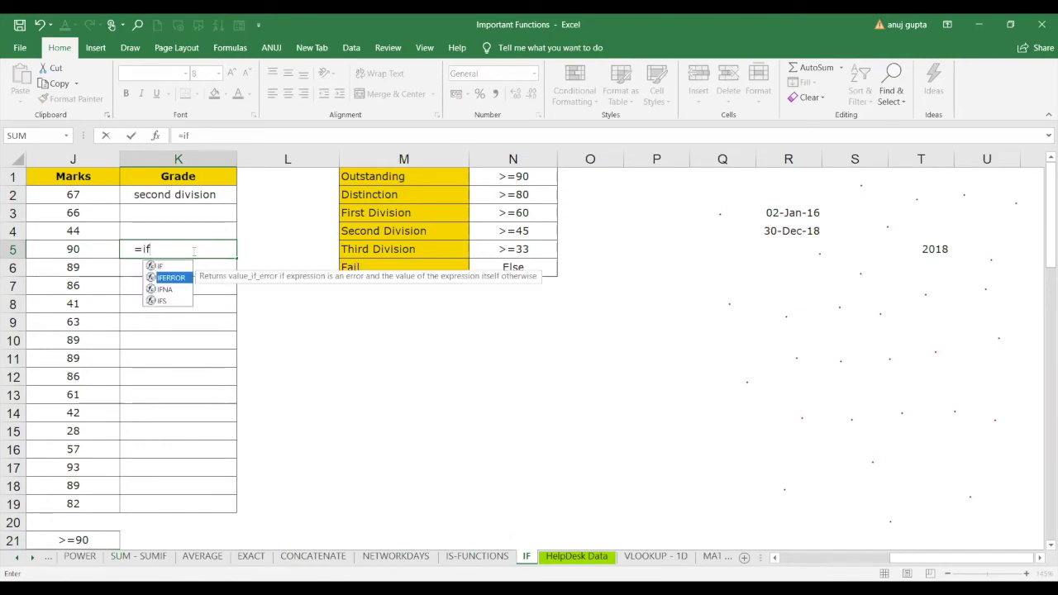
key(Down)
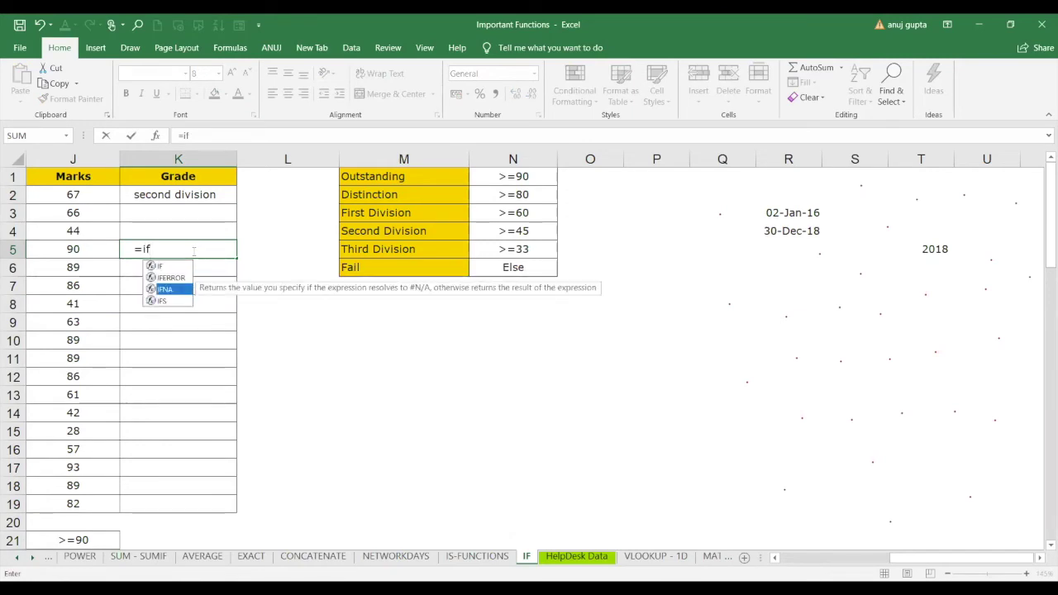
key(Down)
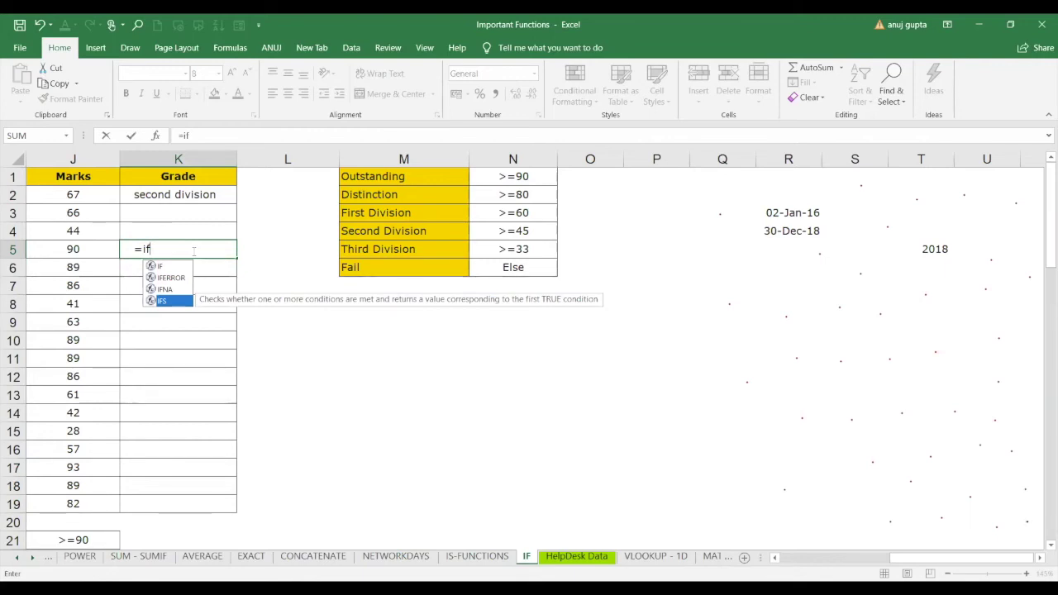
click(124, 178)
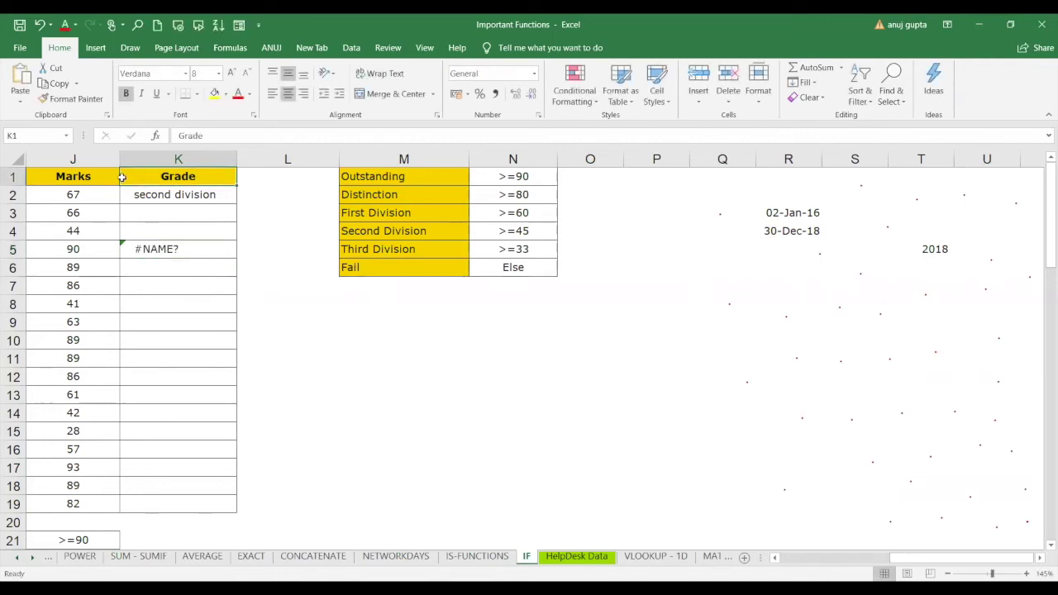
Insert an entire blank column at K1, shifting Grade to column L.
right_click(121, 177)
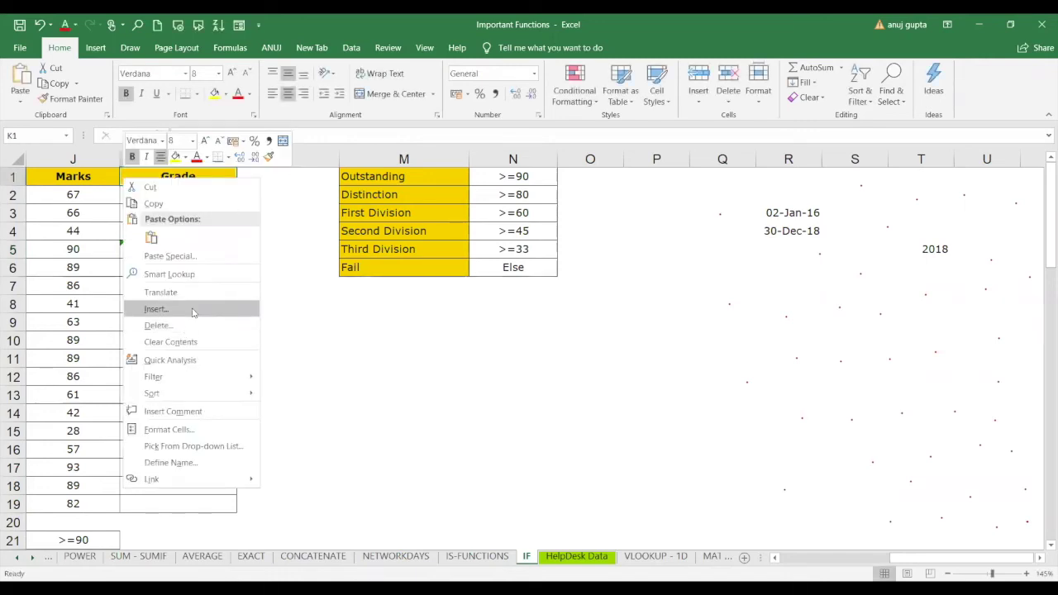
click(193, 311)
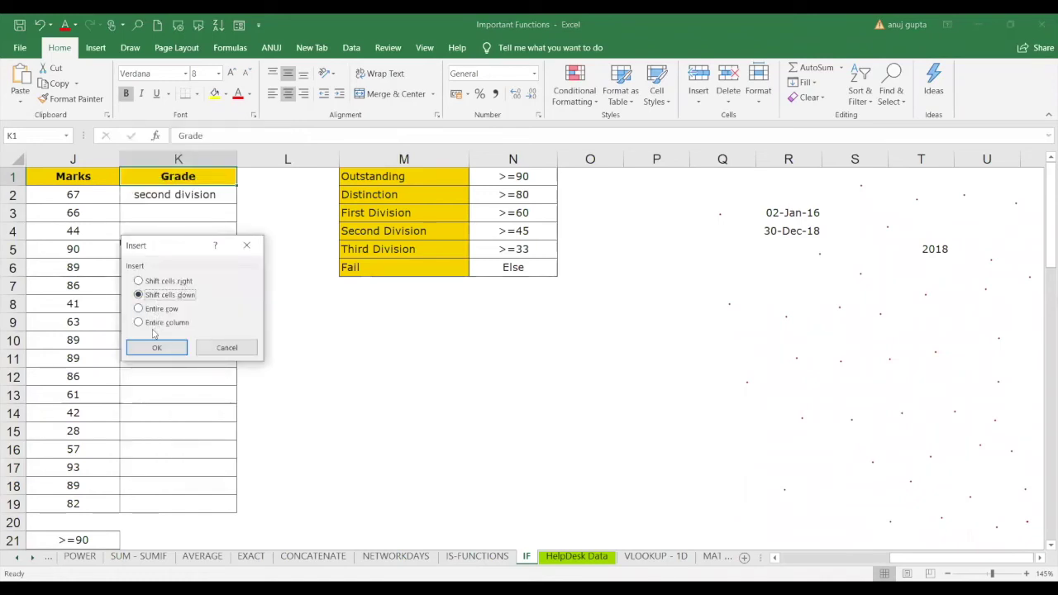
click(164, 323)
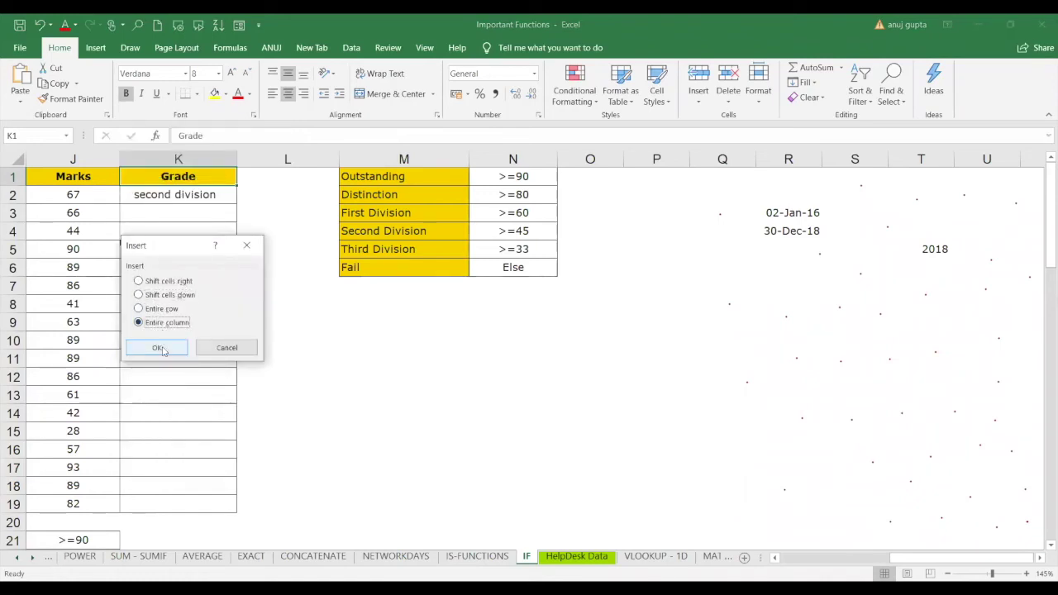
click(157, 348)
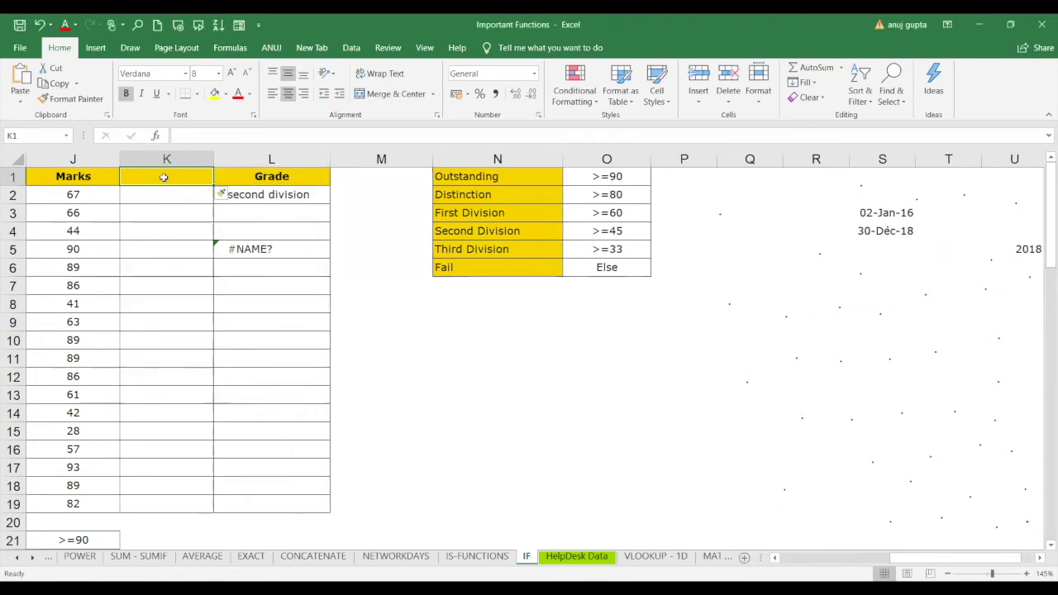
Head column K 'extra cir' and enter sports, drama, dance in K2:K4.
text(extra)
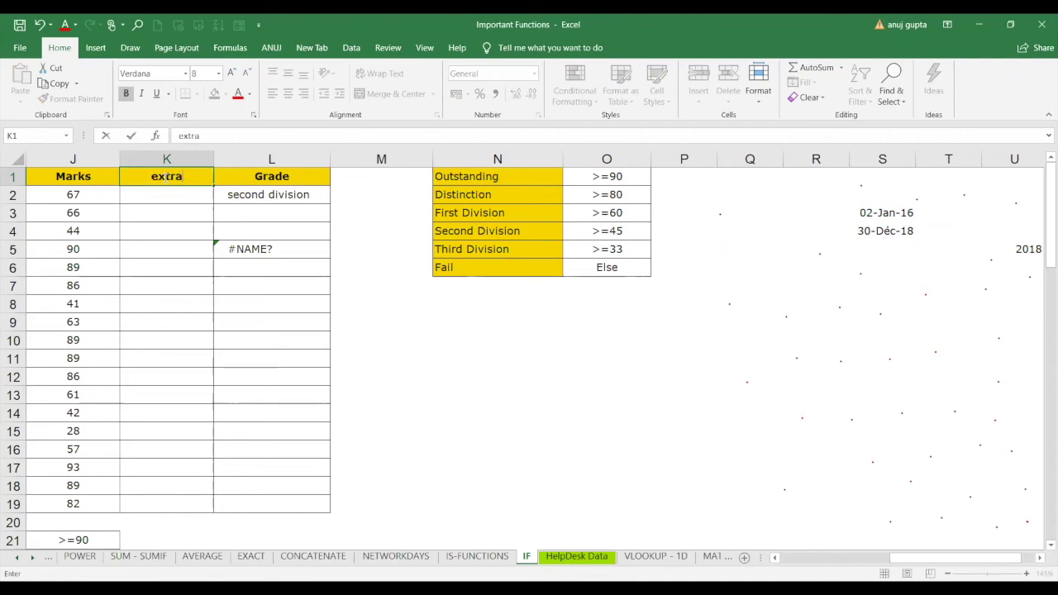
text( cic)
key(BackSpace)
text(r)
key(Return)
text(sports)
key(Return)
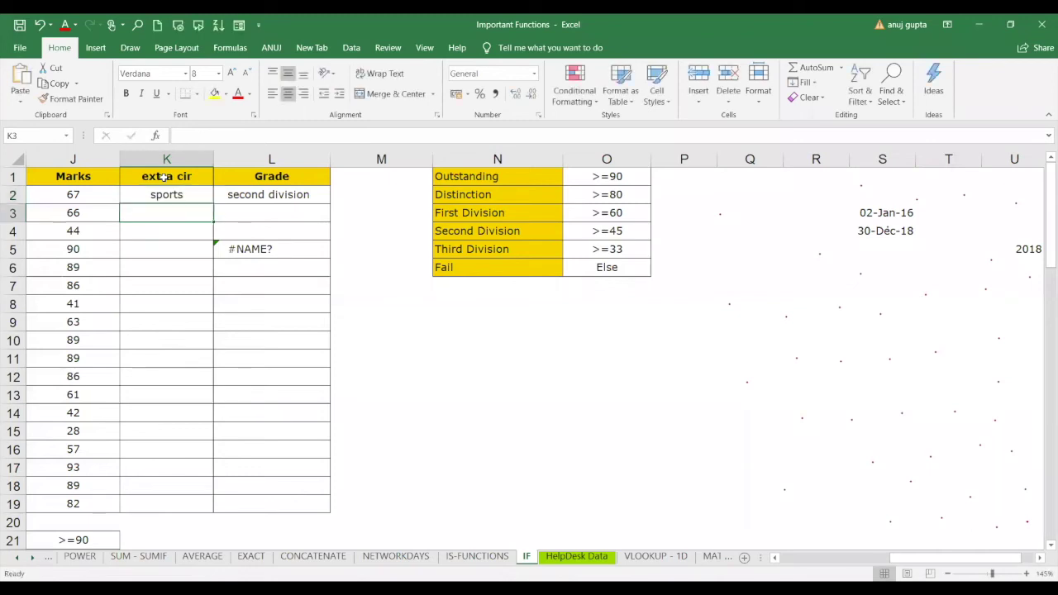
text(drama)
key(Left)
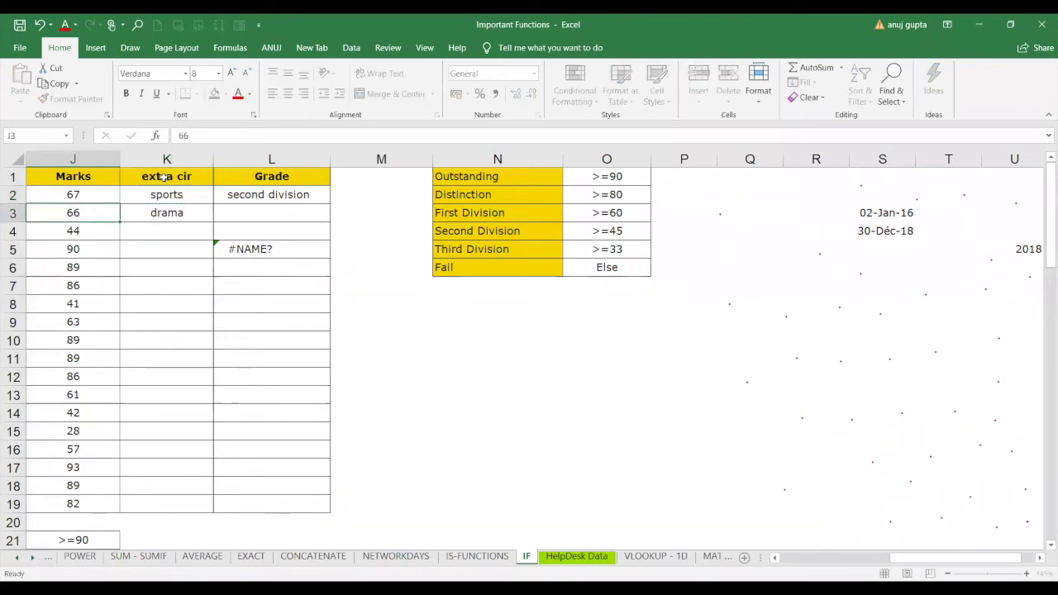
key(Down)
key(Right)
text(dance)
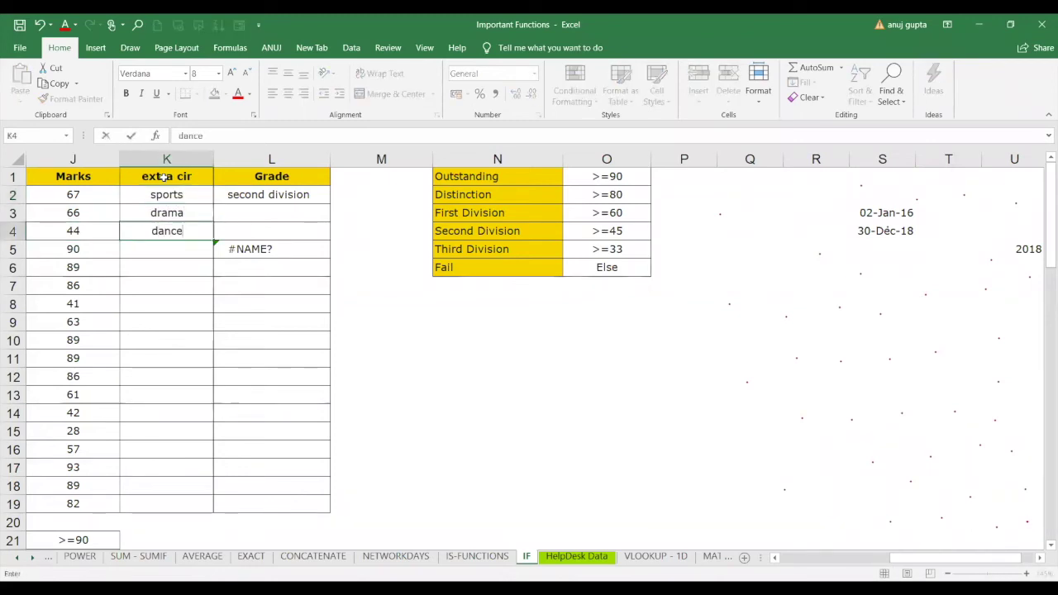
key(Return)
Enter drama, sports, drama, dance in K5:K8.
text(drama)
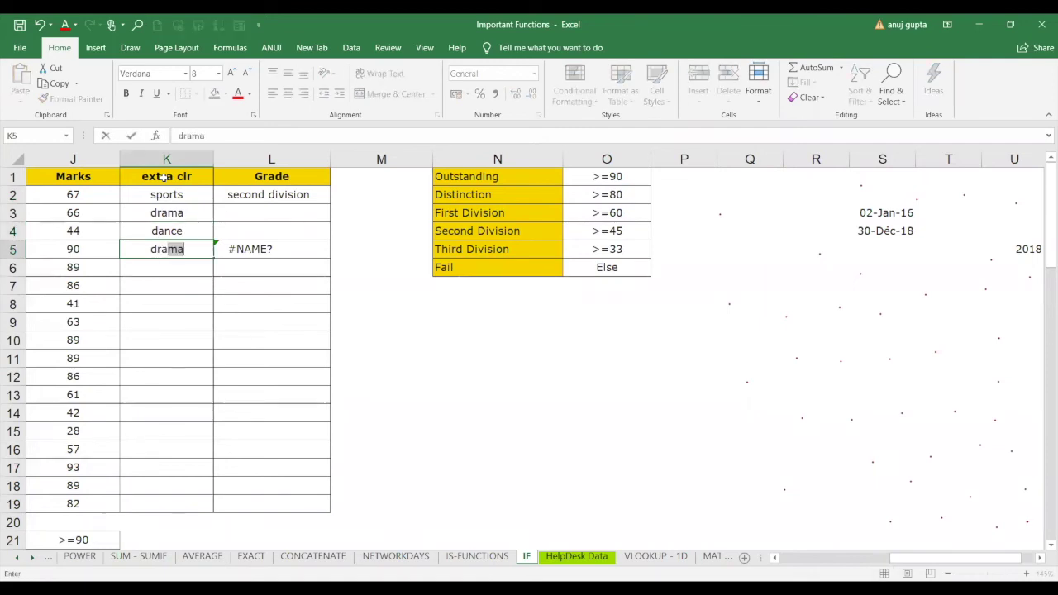
key(Return)
text(sports)
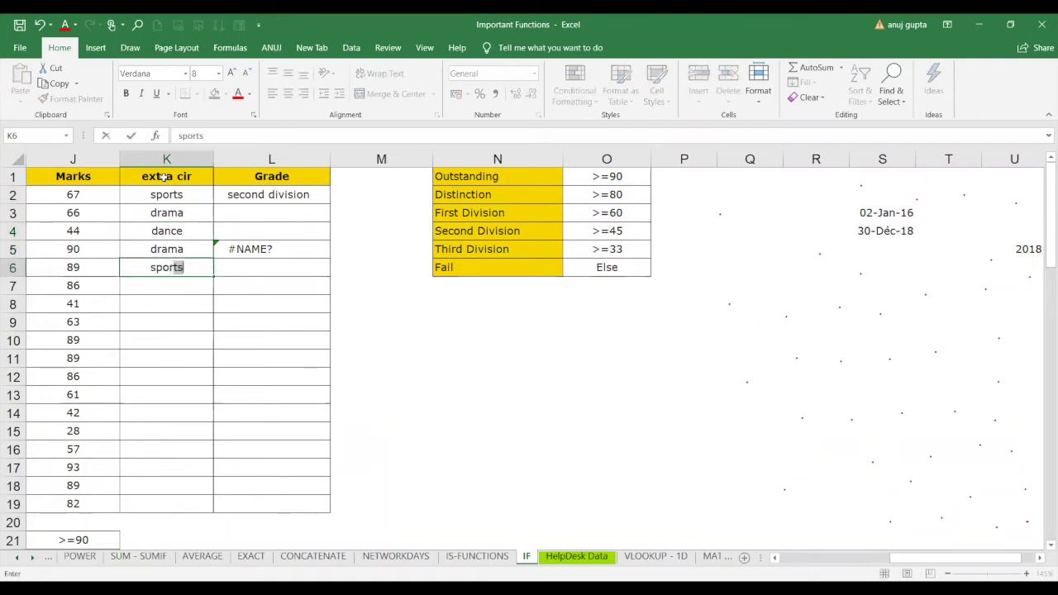
key(Return)
text(dr)
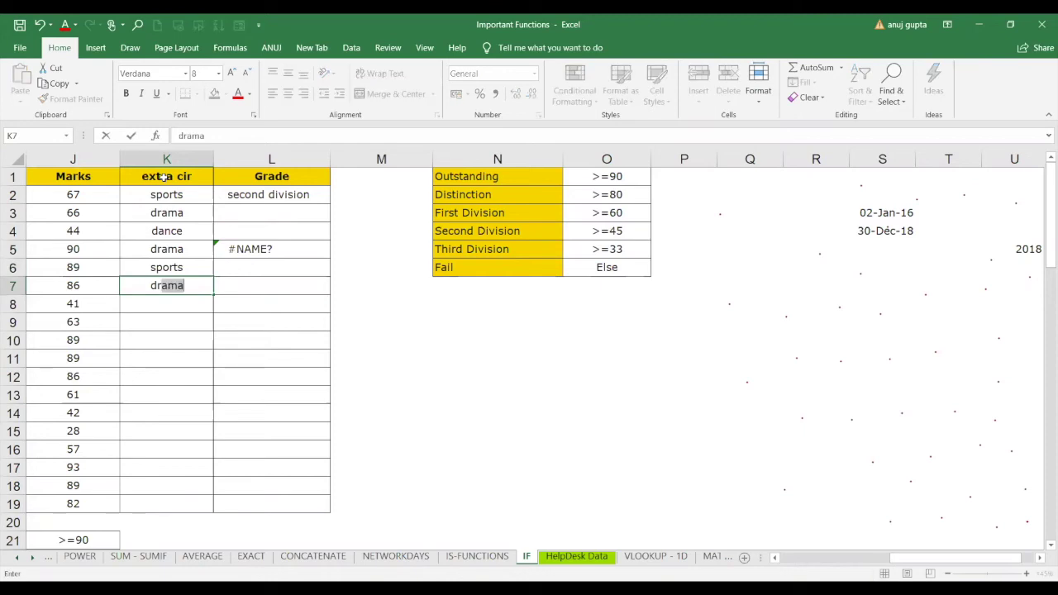
key(Return)
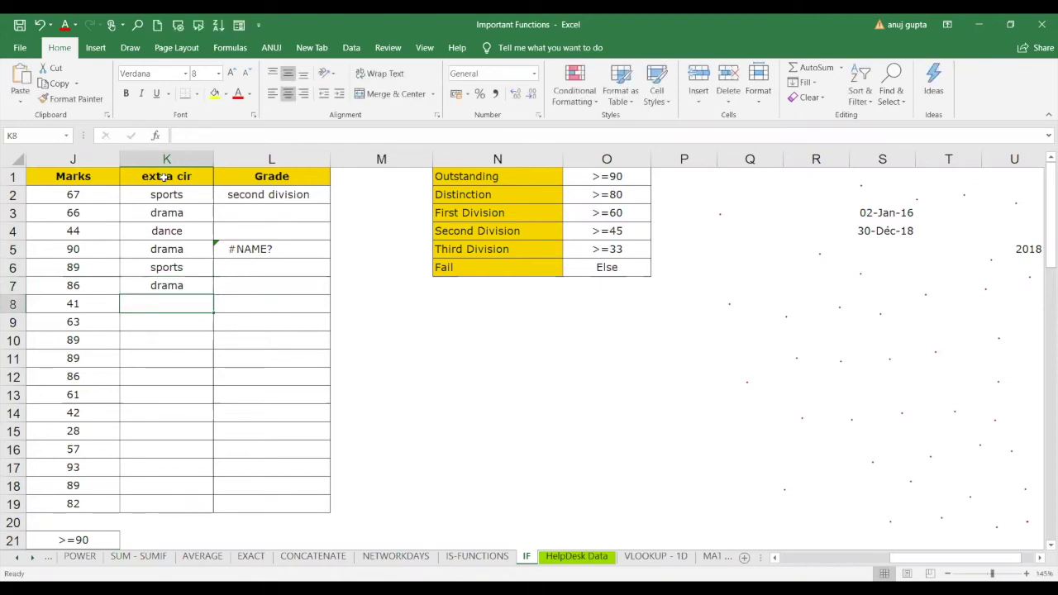
text(dac)
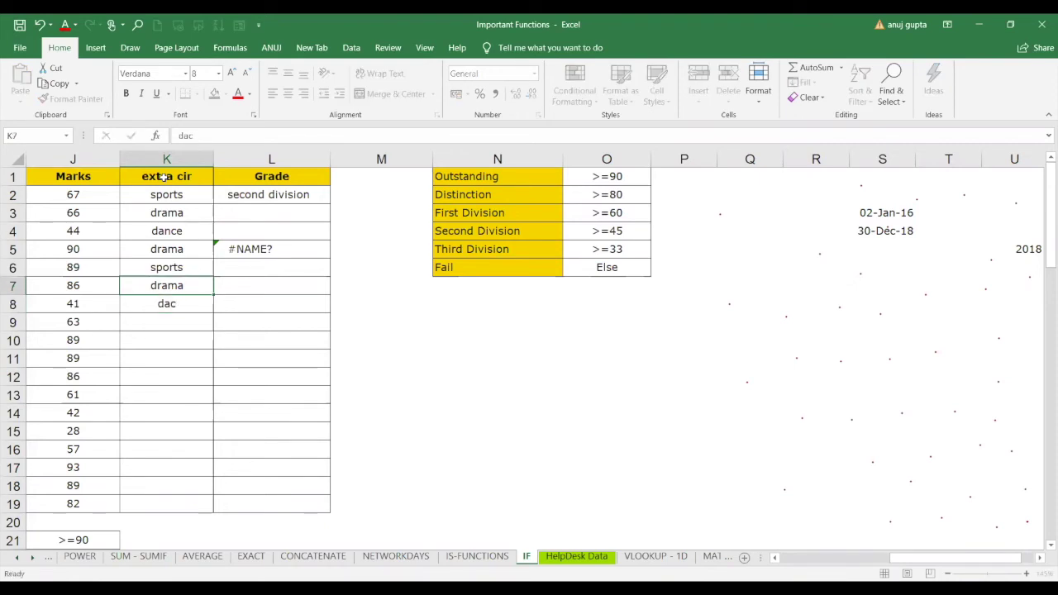
key(BackSpace)
key(BackSpace)
key(BackSpace)
text(dance)
key(Return)
text(danc)
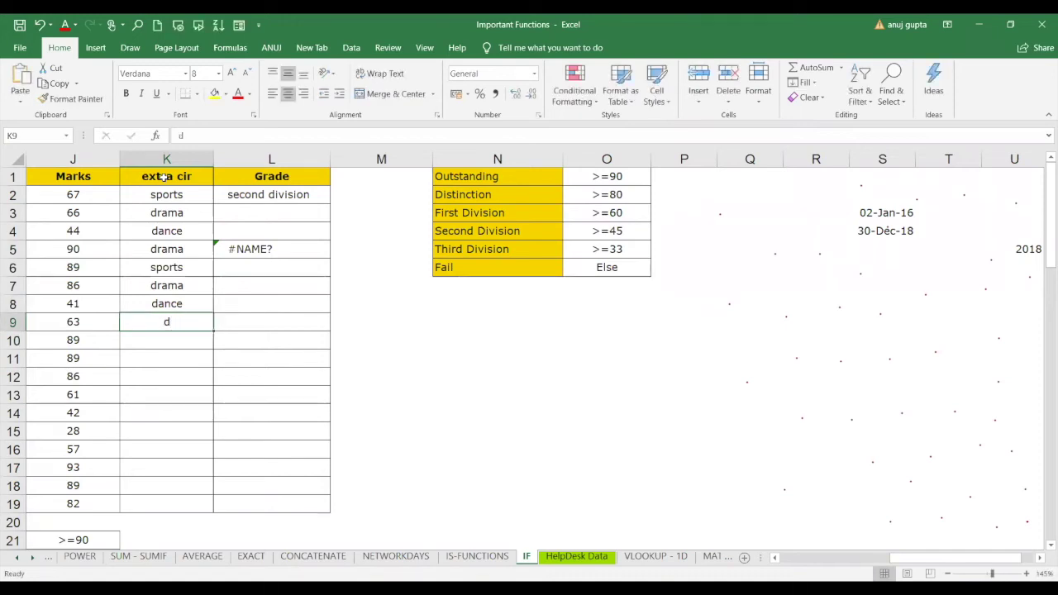
text(e)
key(BackSpace)
key(BackSpace)
Copy the sports, drama, dance activities from K6:K8 down column K to row 19.
drag(194, 263, 183, 308)
key(ctrl+c)
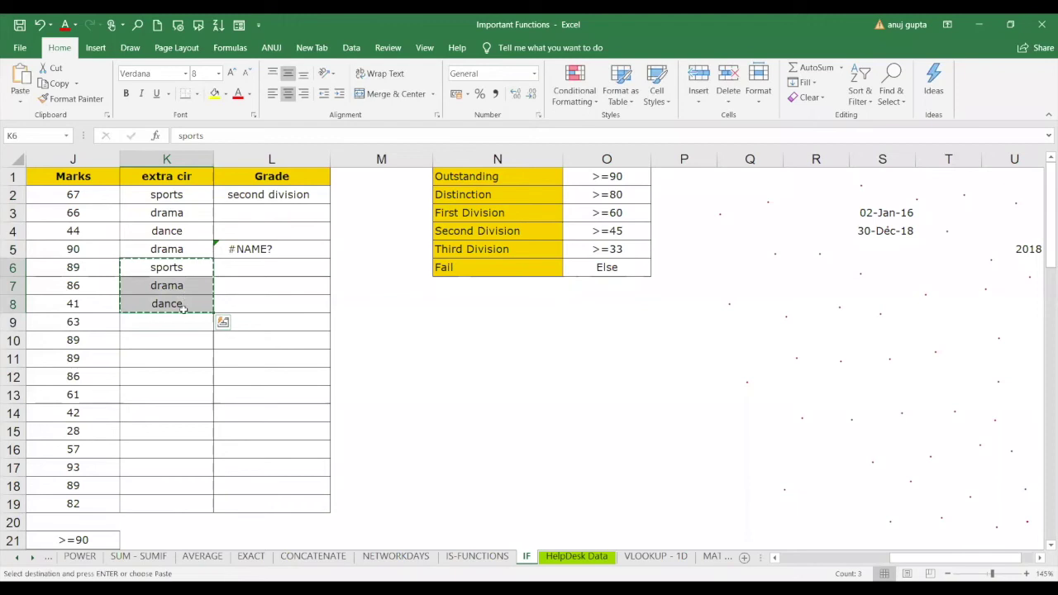
click(183, 322)
key(ctrl+v)
key(Down)
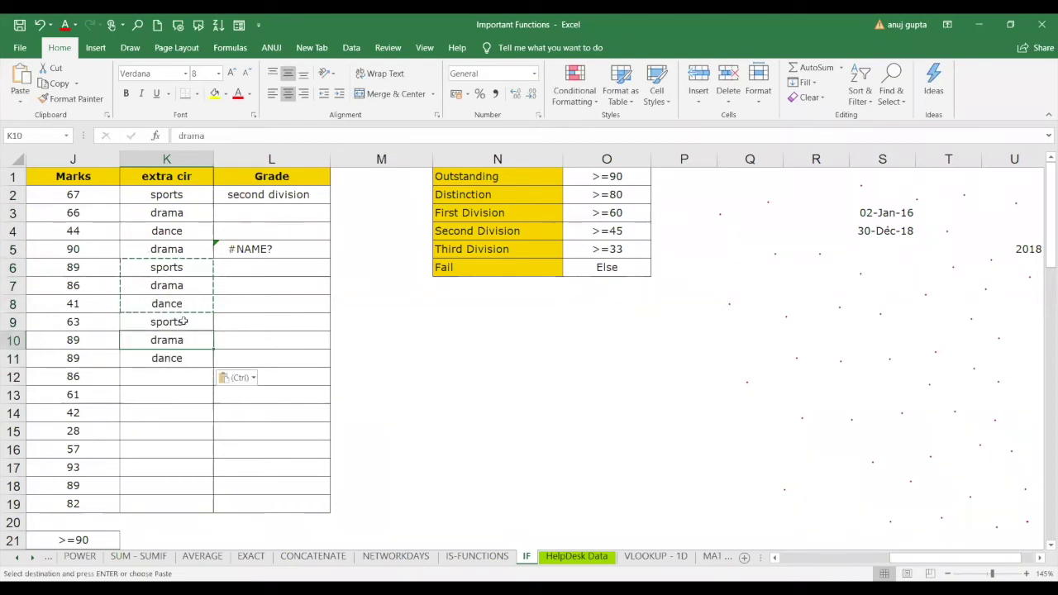
click(163, 375)
key(ctrl+v)
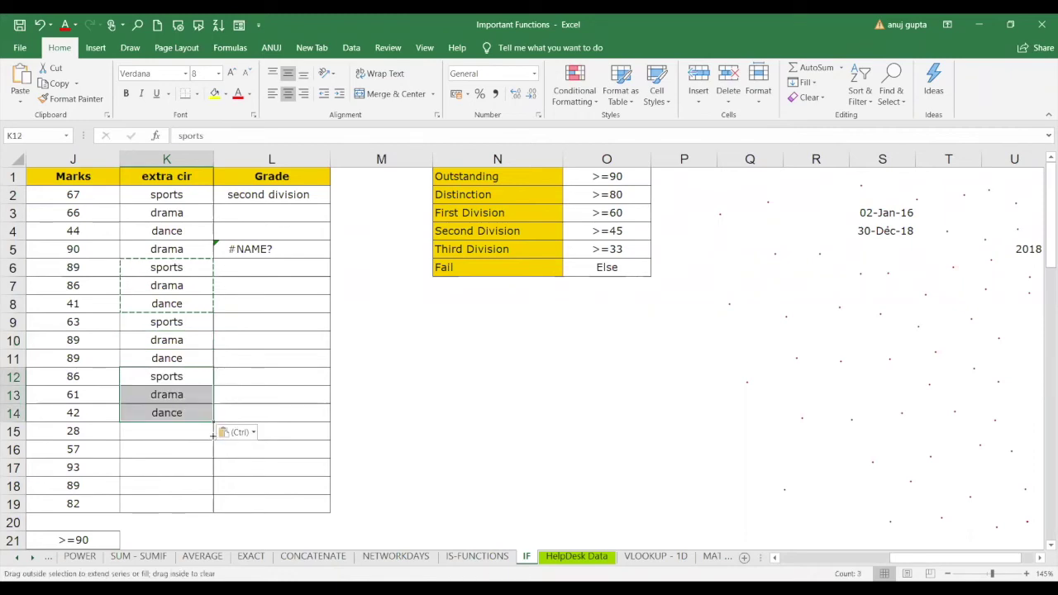
drag(214, 429, 213, 511)
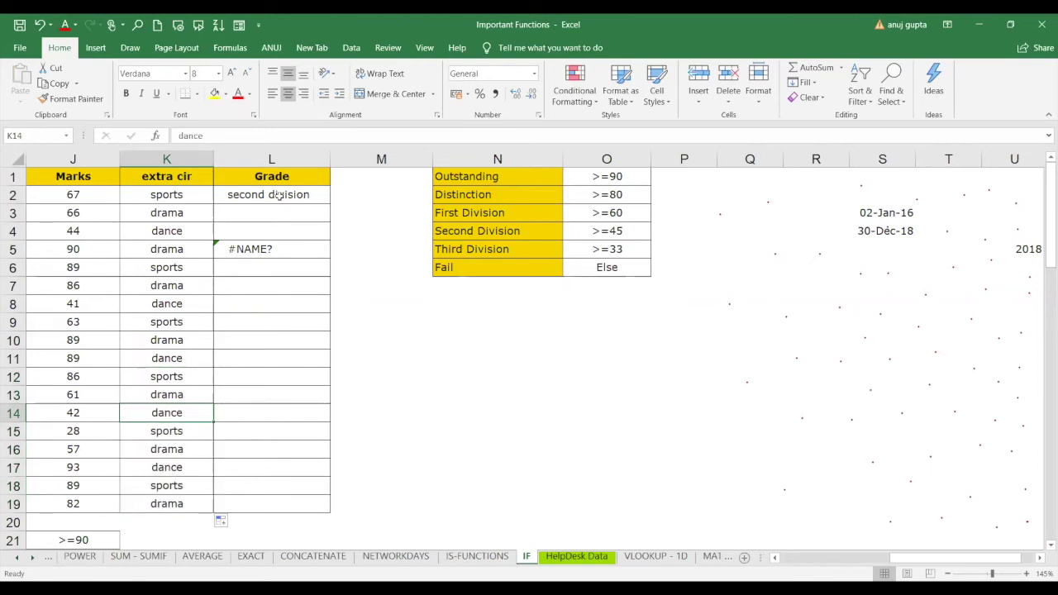
Delete the old grade formulas from L5 and L2.
click(261, 253)
key(Delete)
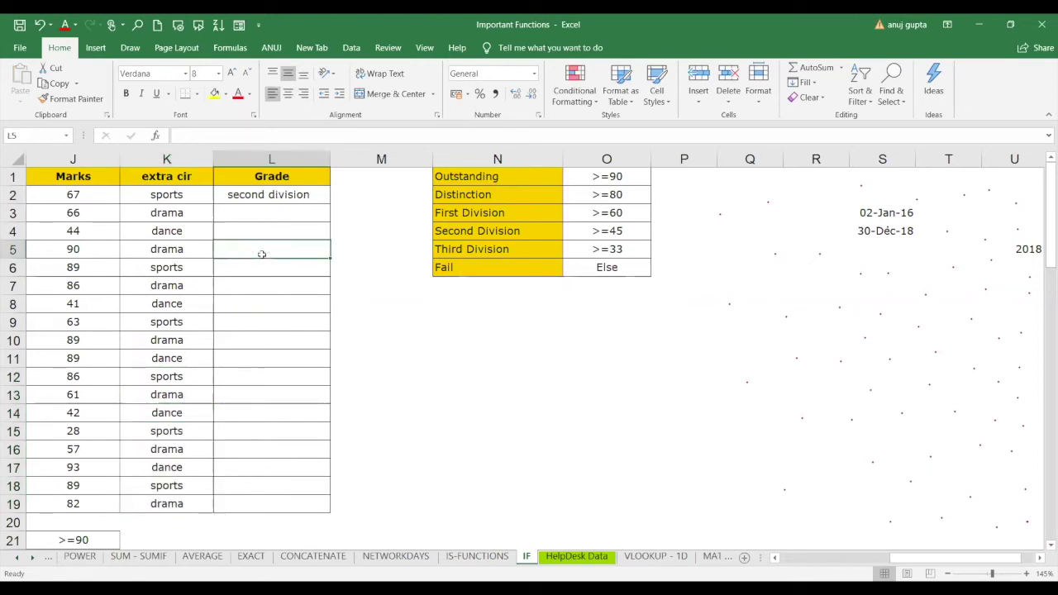
click(275, 196)
key(Delete)
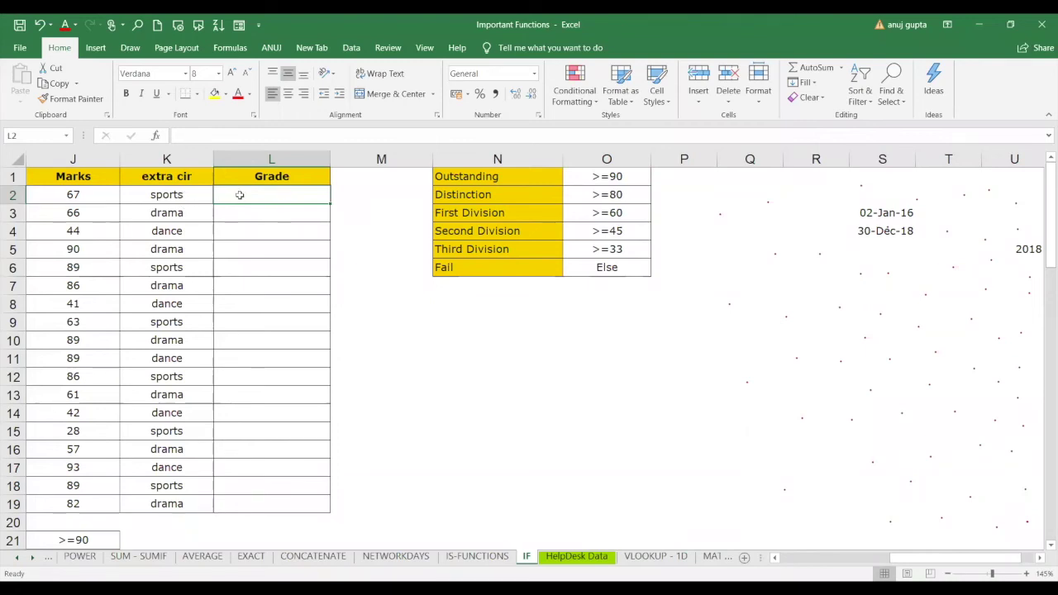
Start an IFS formula in L2 whose first condition, J2>70, returns "good".
text(=)
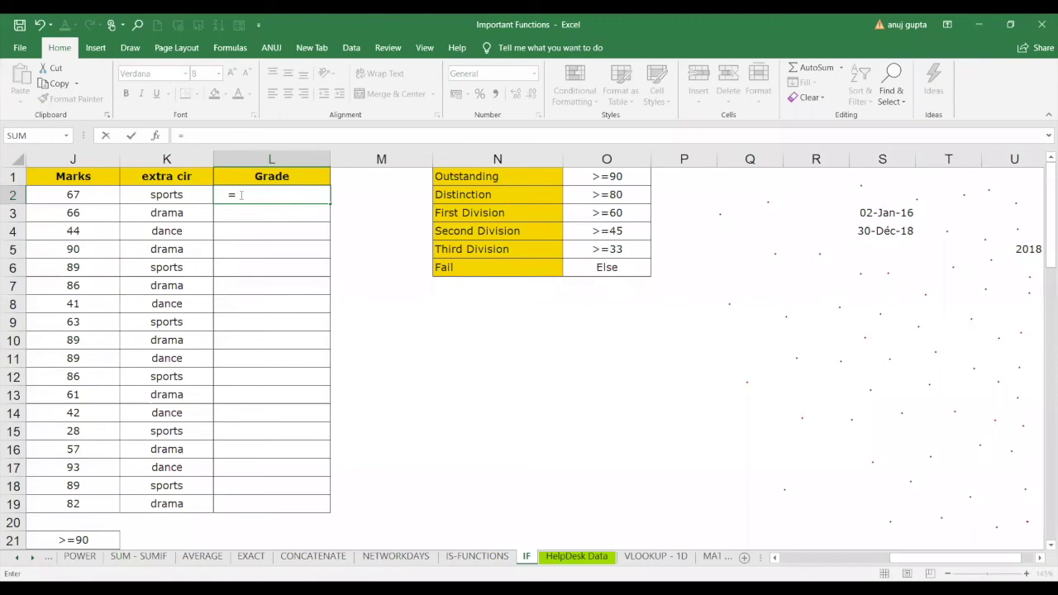
text(ifs)
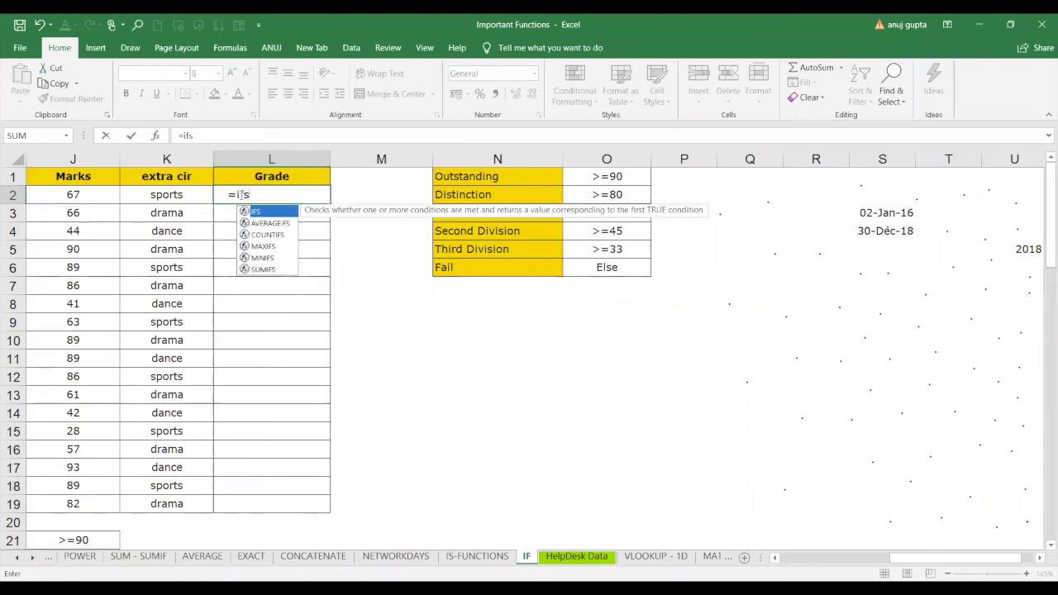
key(Tab)
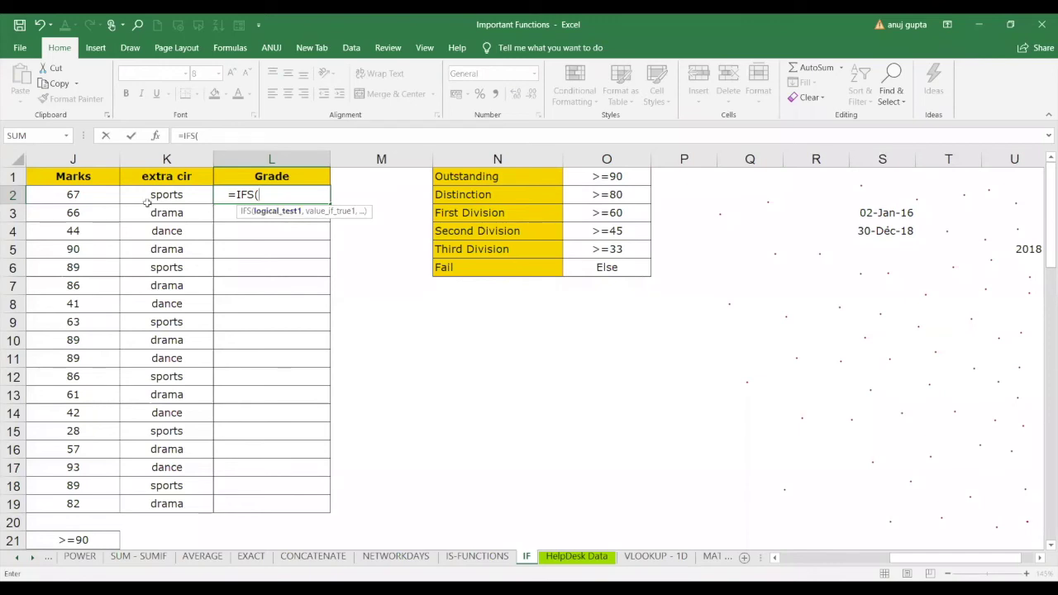
click(98, 198)
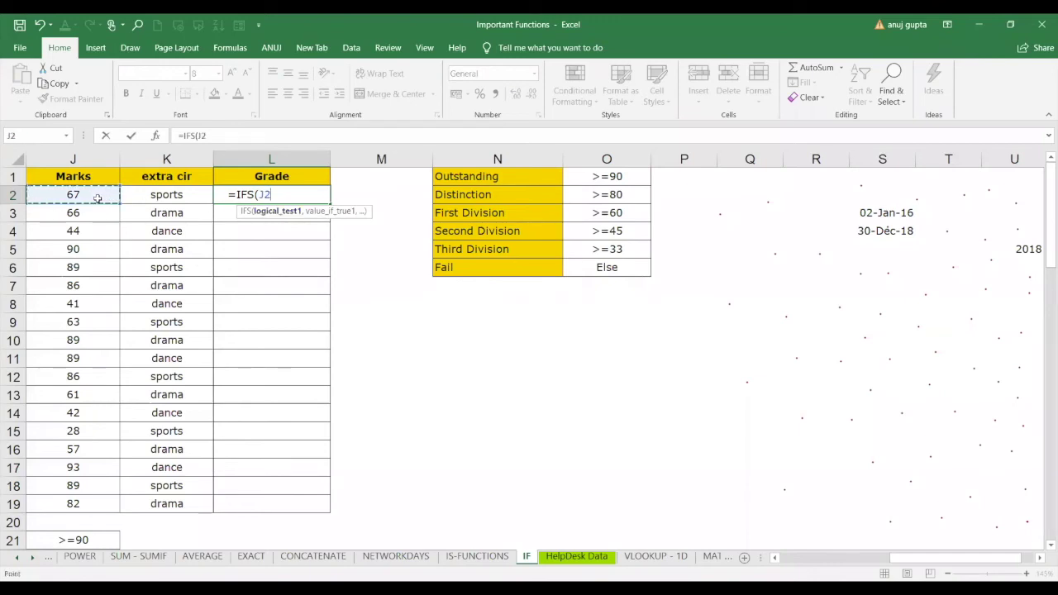
text(>70)
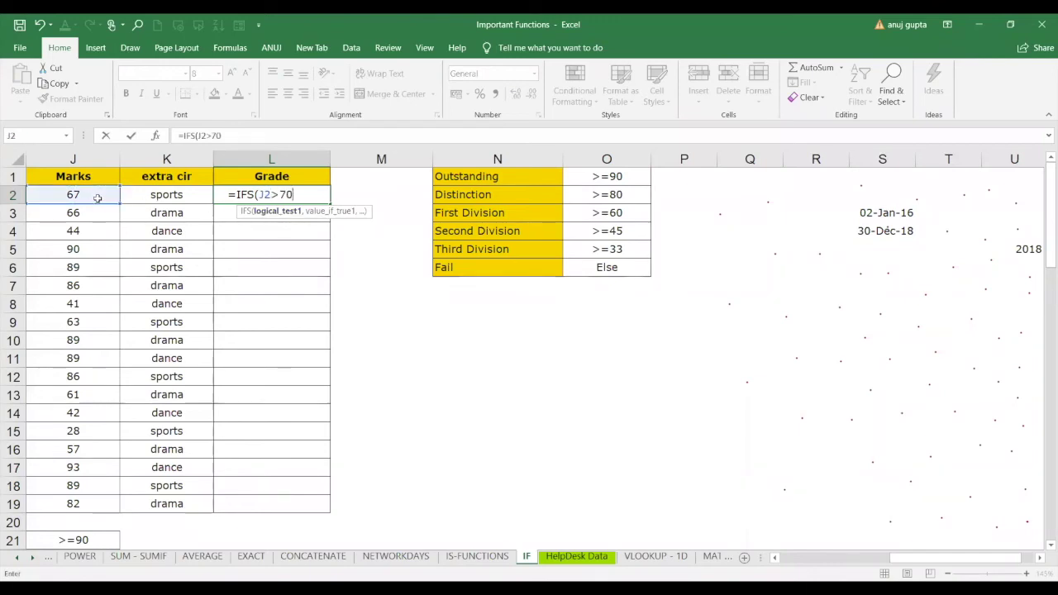
key(BackSpace)
text(0)
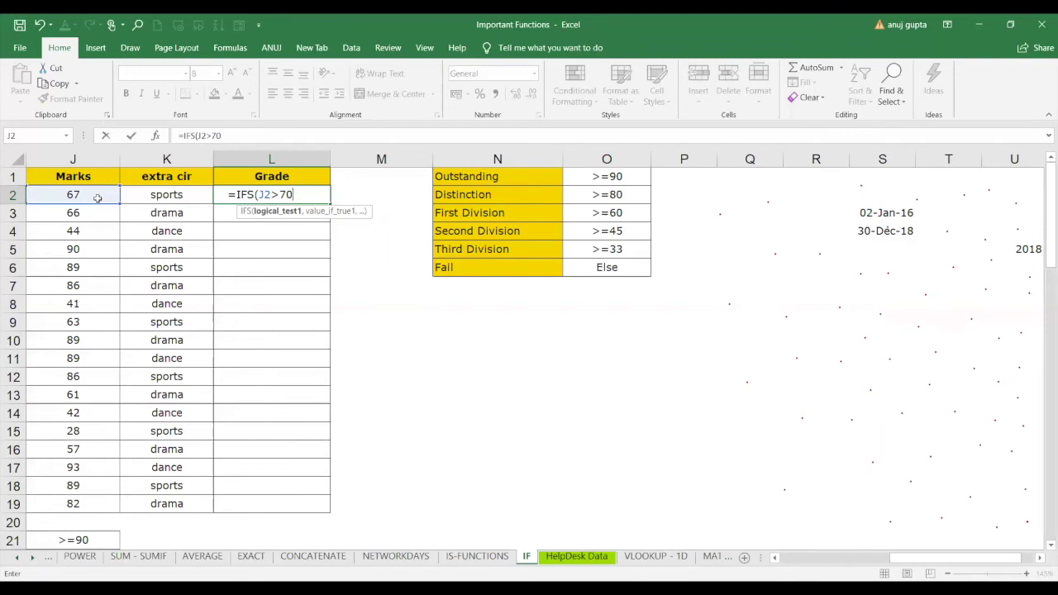
text(,)
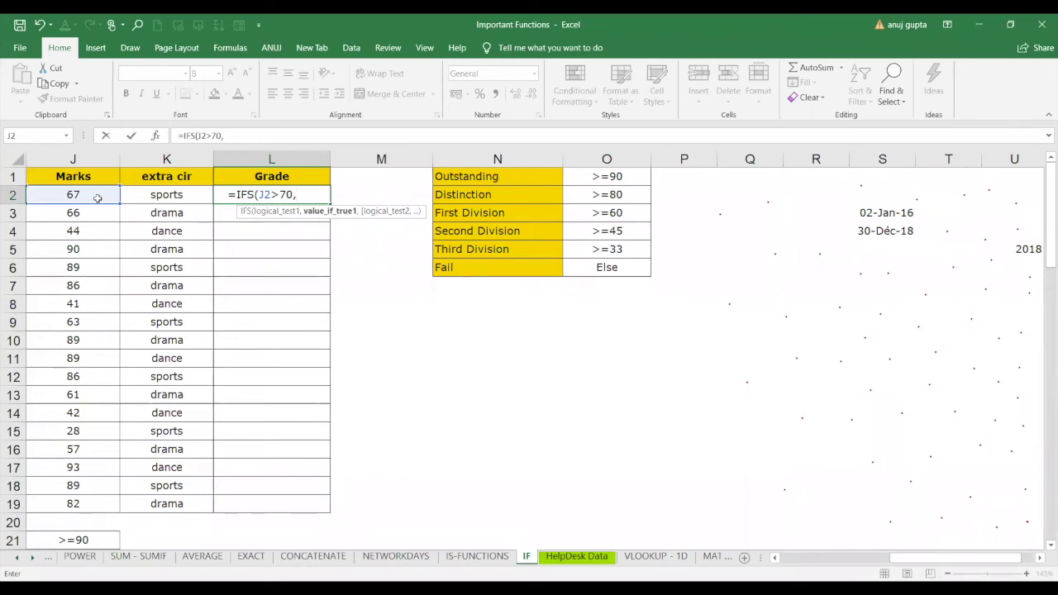
text(")
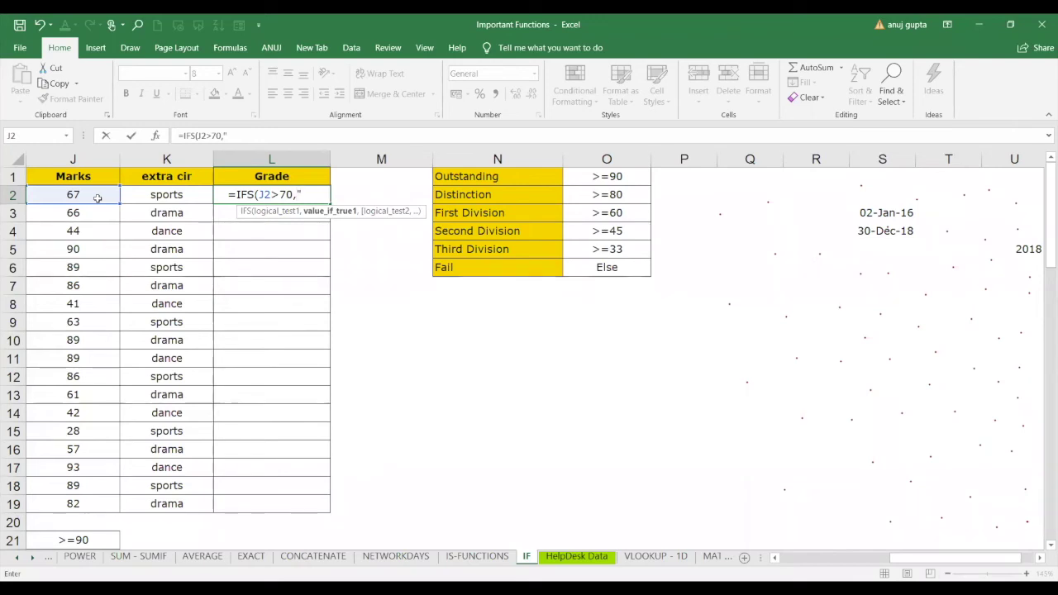
text(good)
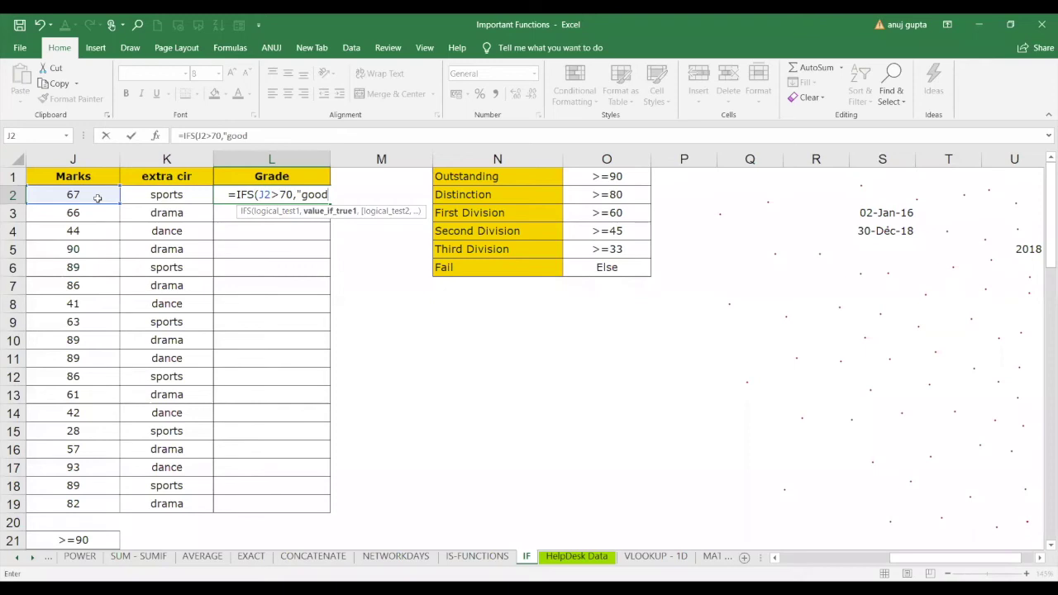
text(",)
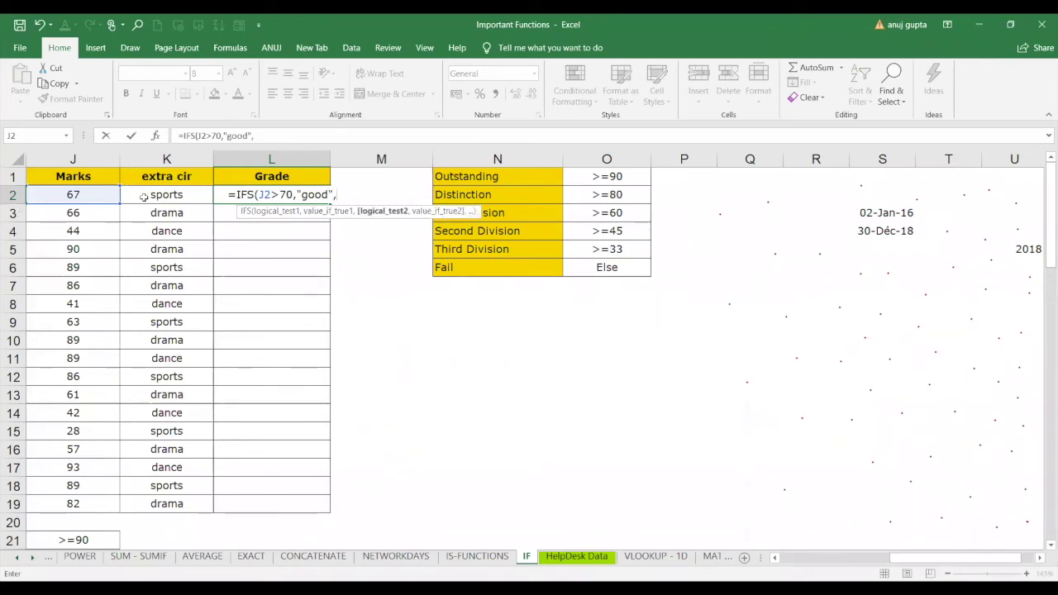
Add a second condition =K2 returning "good" and enter the formula; Excel reports an error.
click(145, 196)
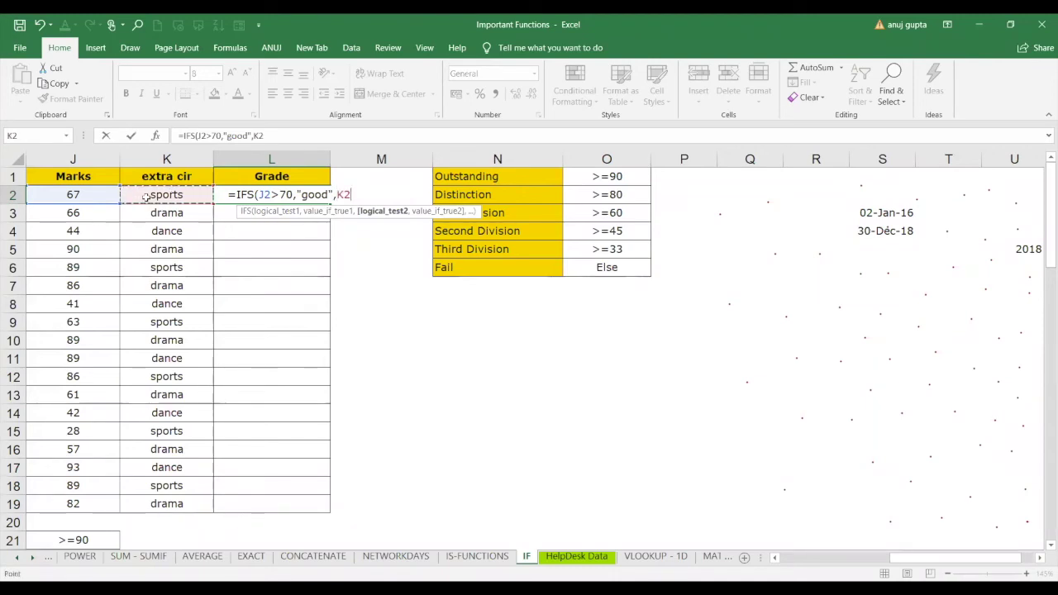
key(BackSpace)
key(BackSpace)
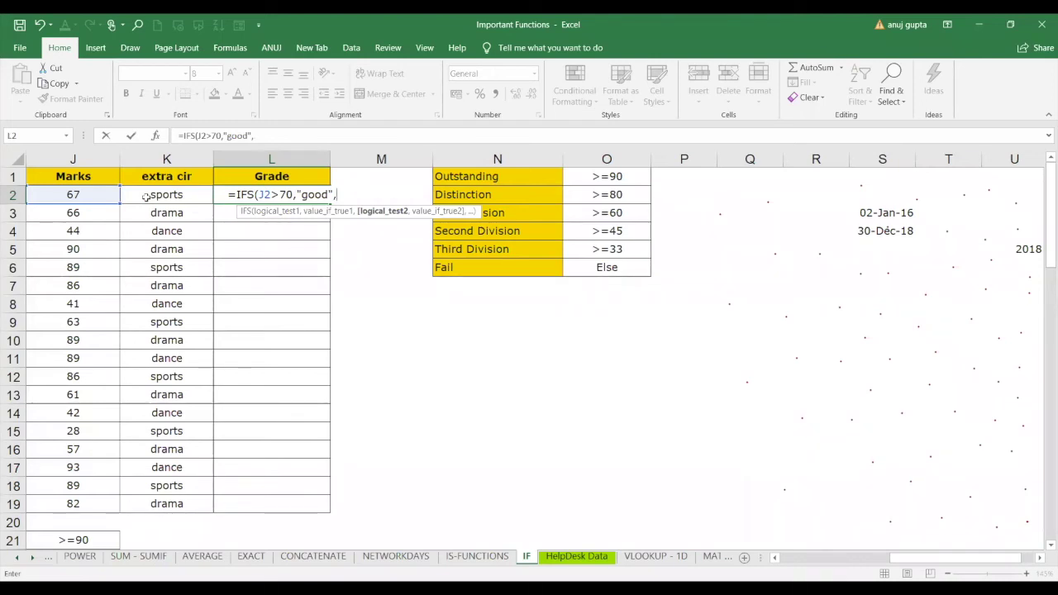
text(=)
click(175, 195)
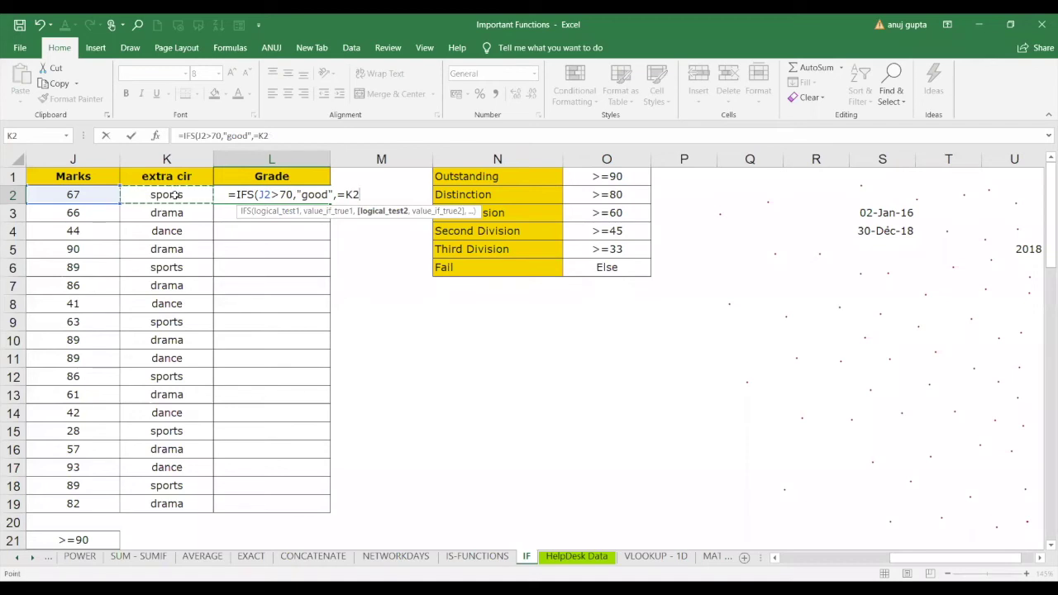
text(,)
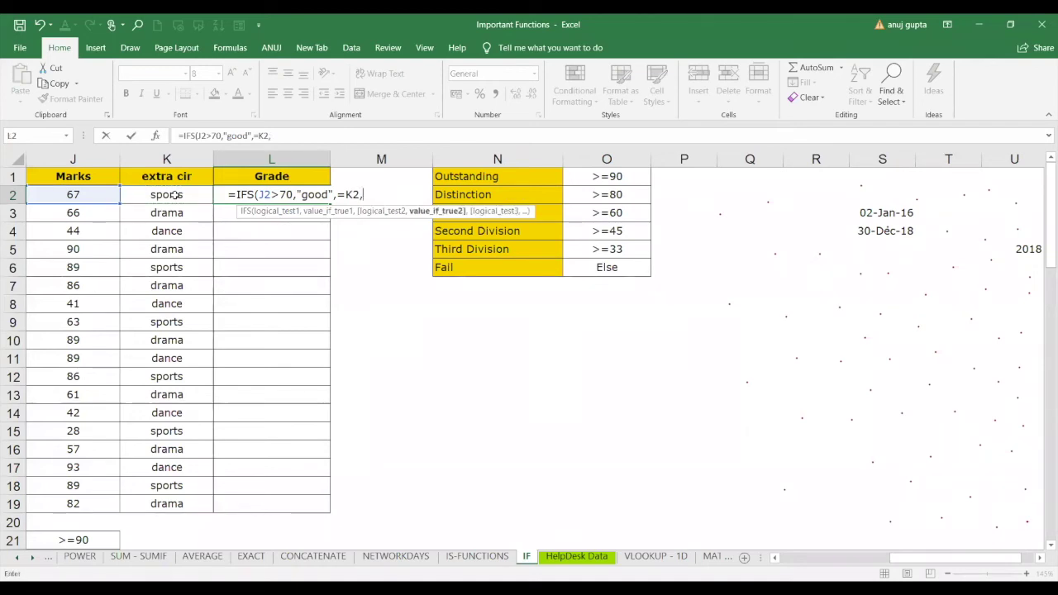
text("good")
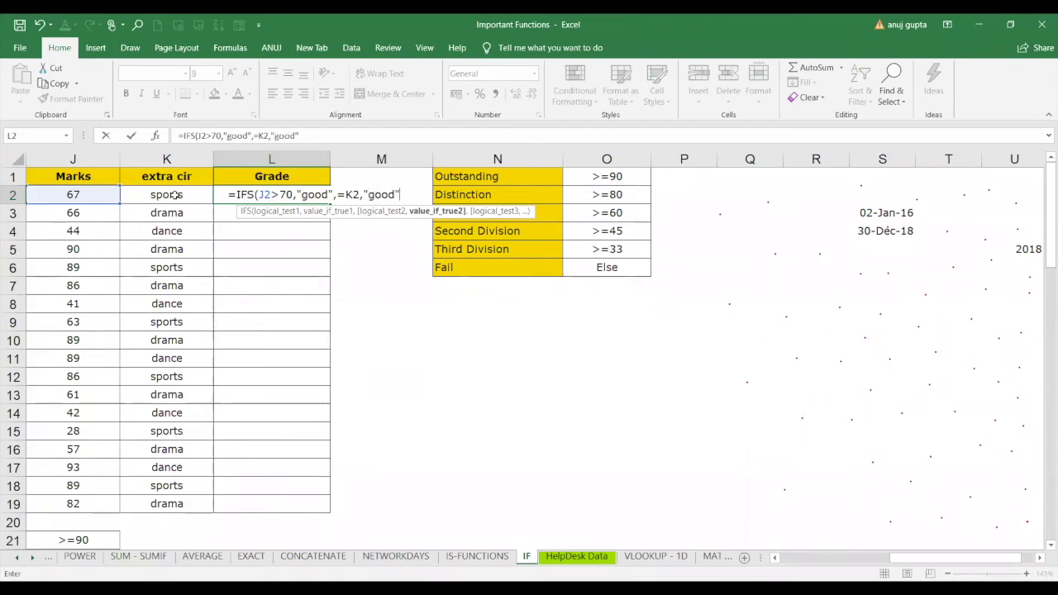
text())
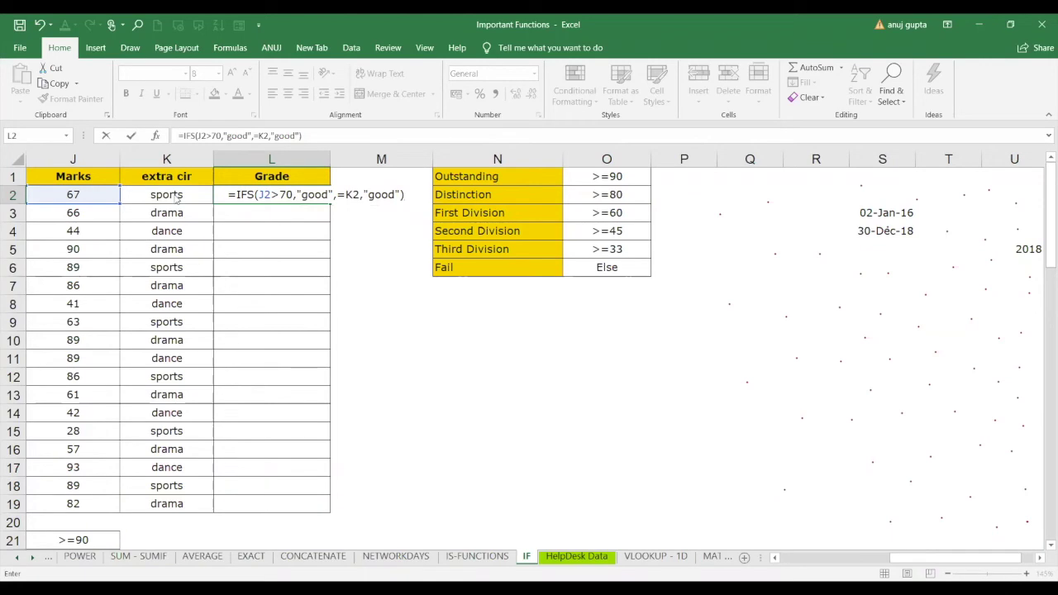
key(Return)
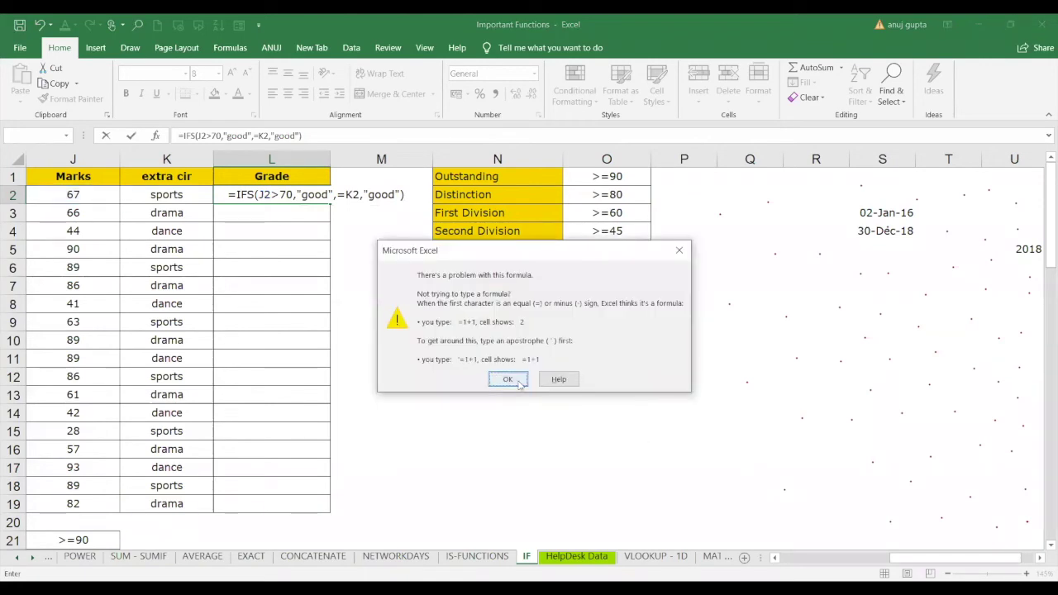
Dismiss the formula error message and retry entering the IFS formula.
click(507, 379)
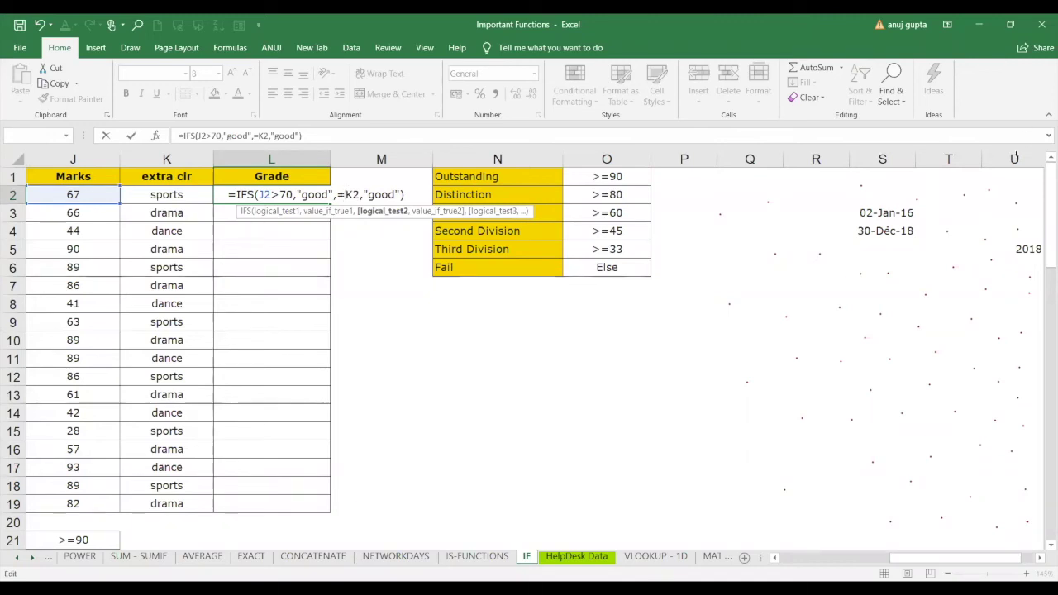
key(Return)
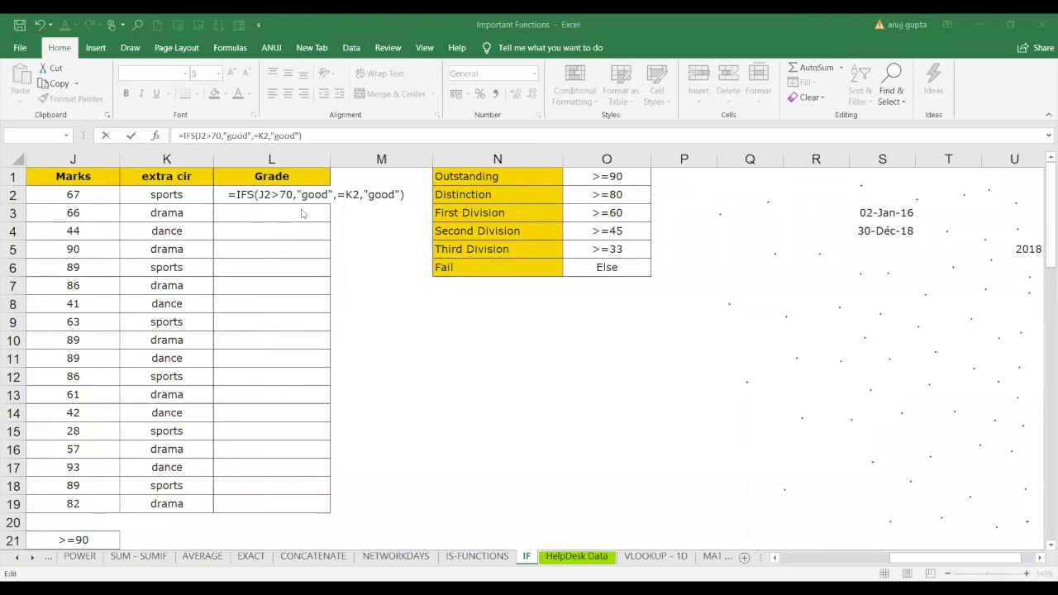
Widen the IFS conditions to J2:K5>70 and J1:L19=K2, closing the recurring error message.
click(375, 228)
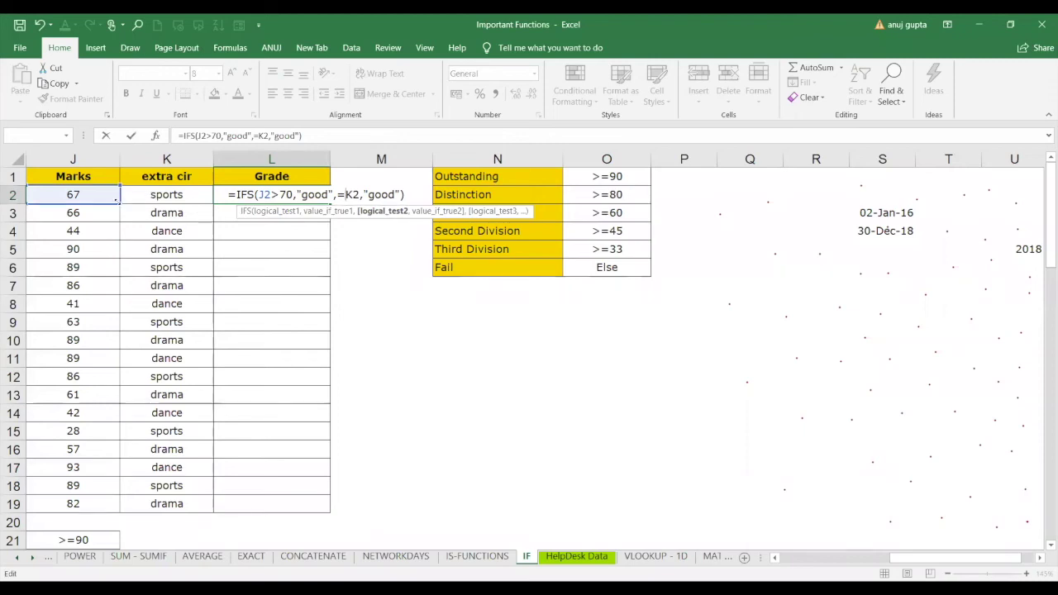
drag(120, 204, 167, 253)
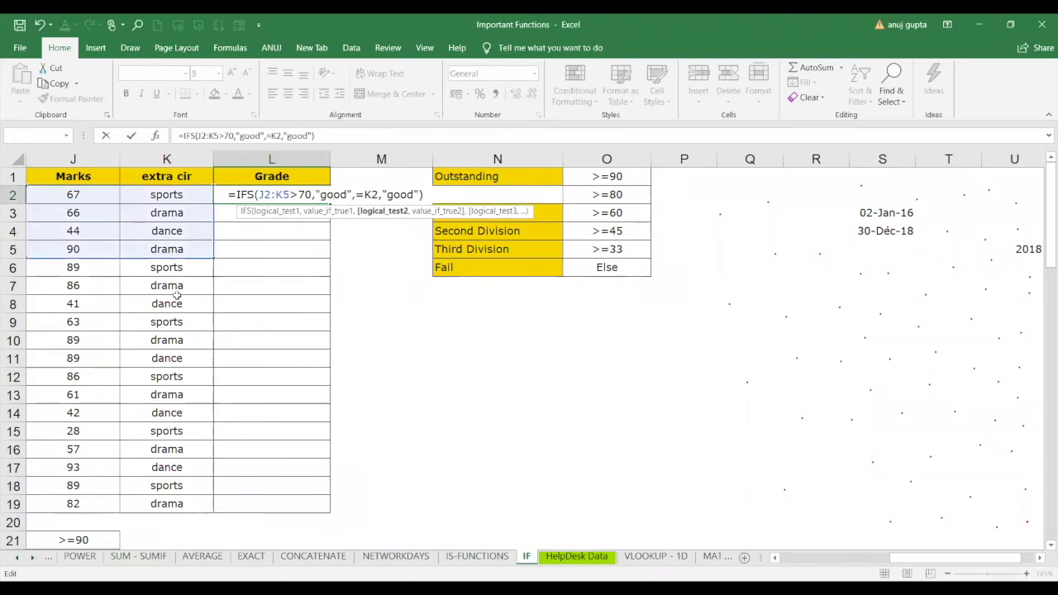
key(Return)
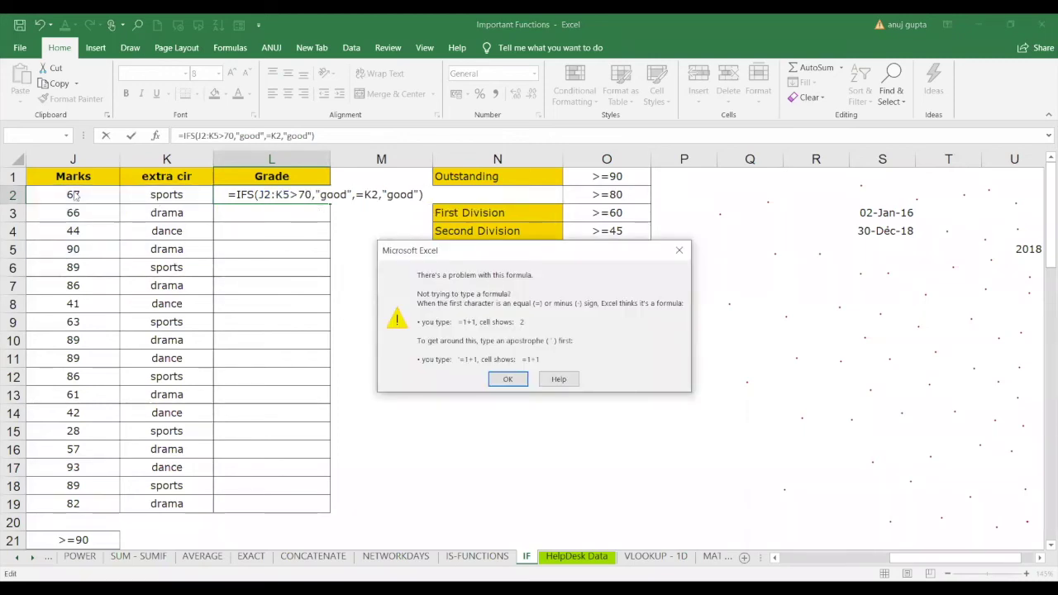
click(661, 193)
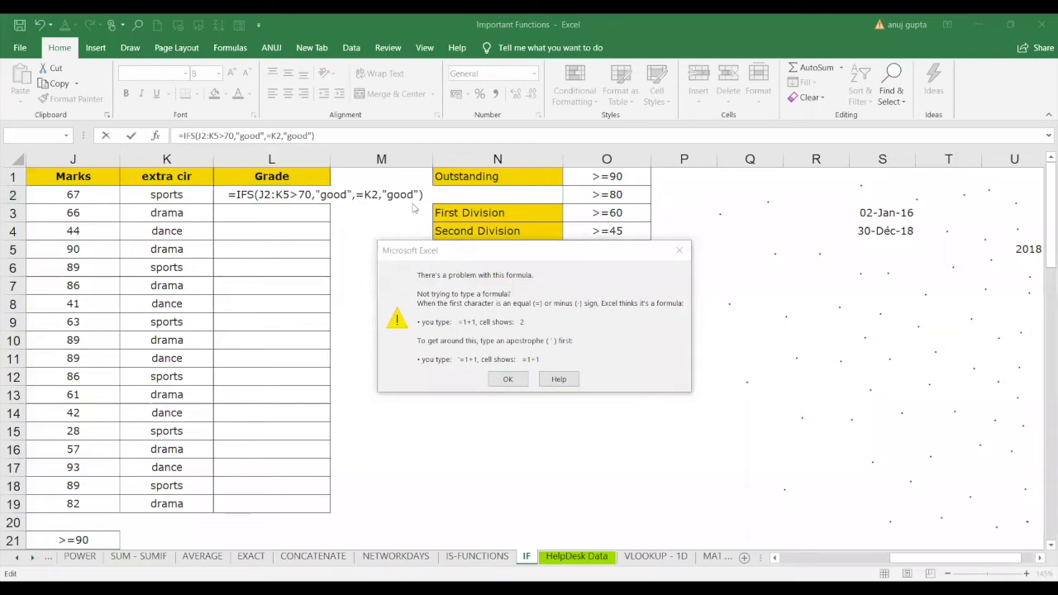
click(641, 285)
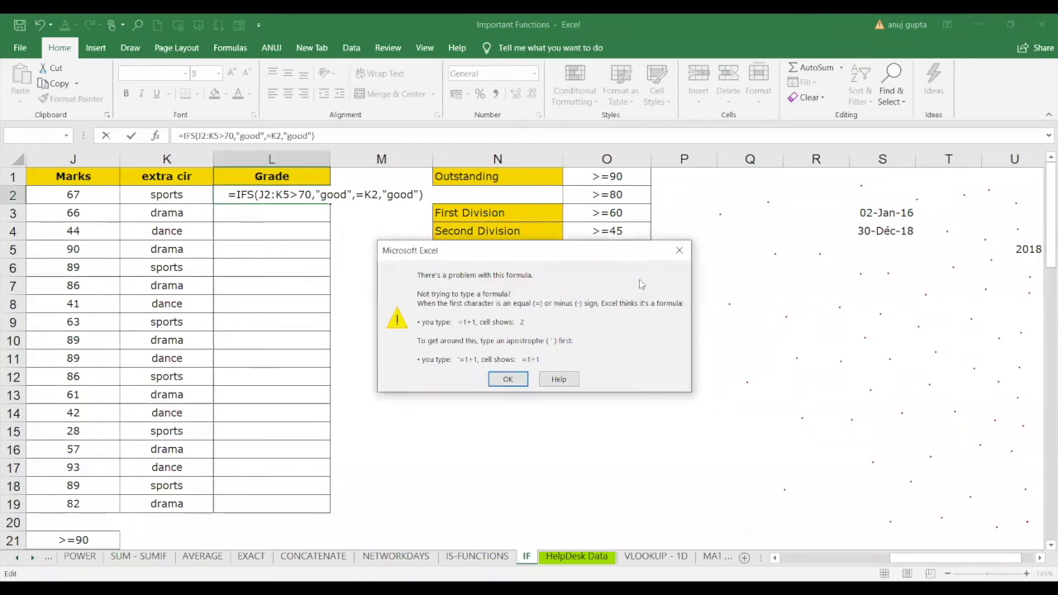
click(680, 251)
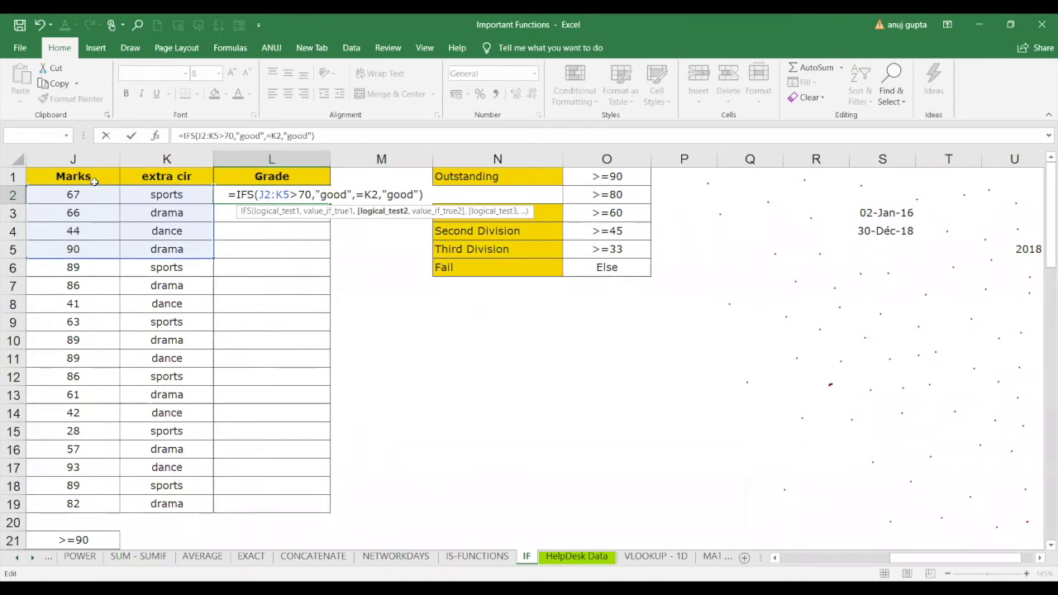
drag(73, 176, 254, 500)
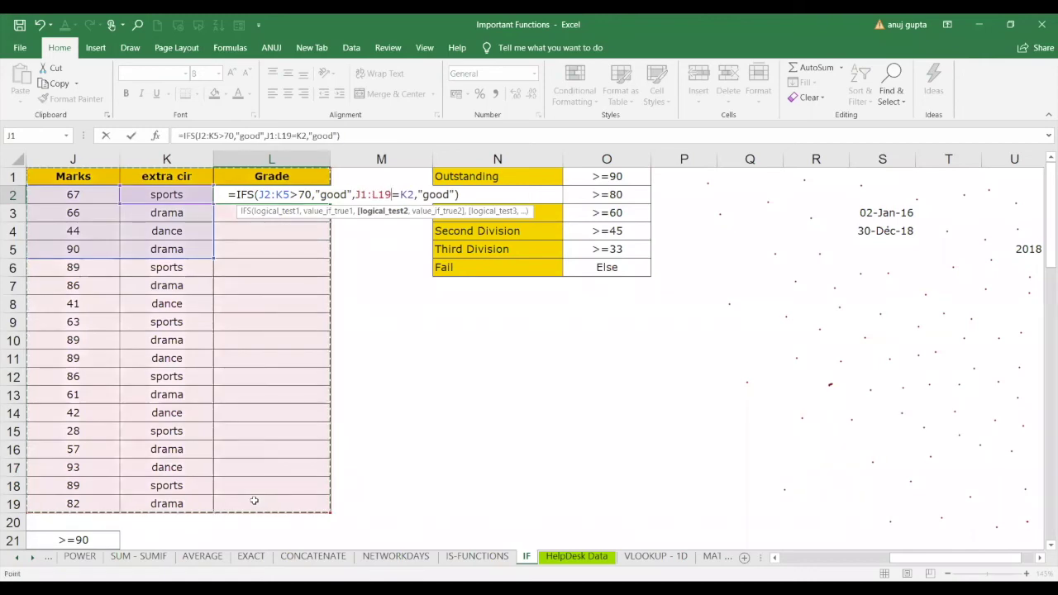
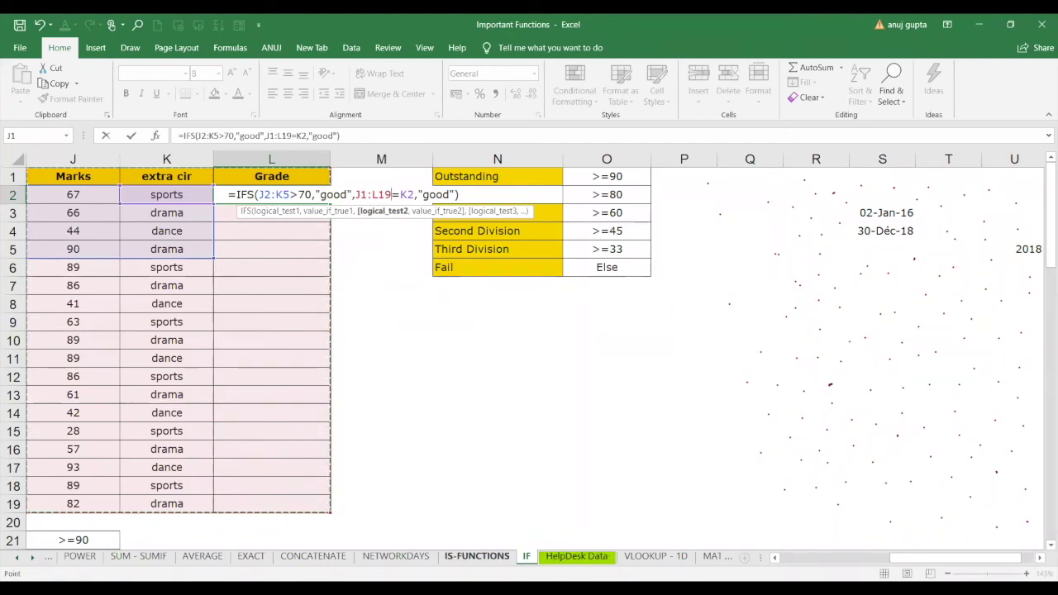
Browse the MATCH through HLOOKUP sheets, return to the IF sheet, and select L2's whole formula.
click(712, 556)
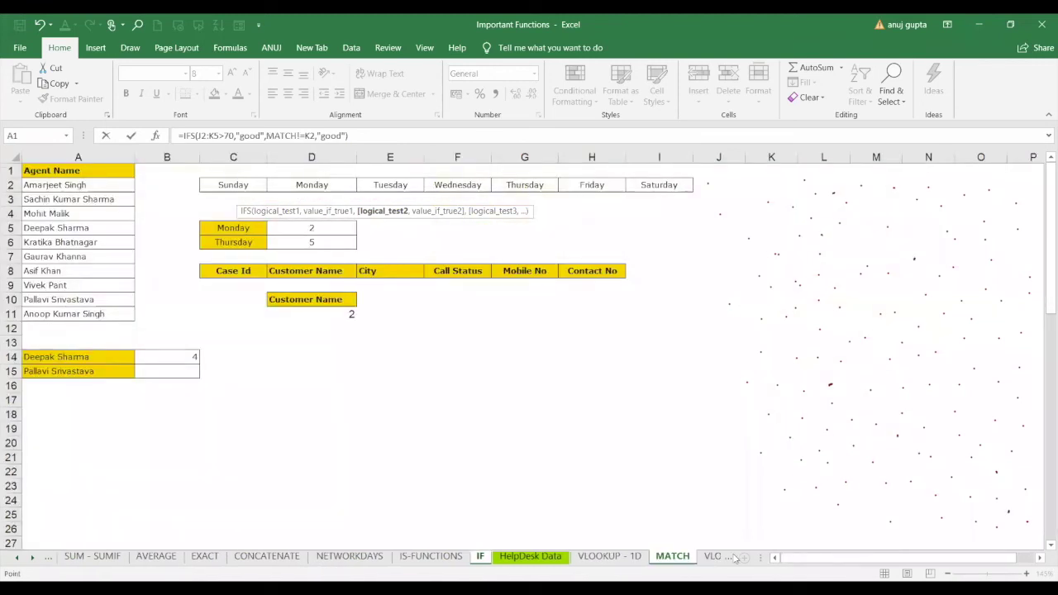
click(713, 556)
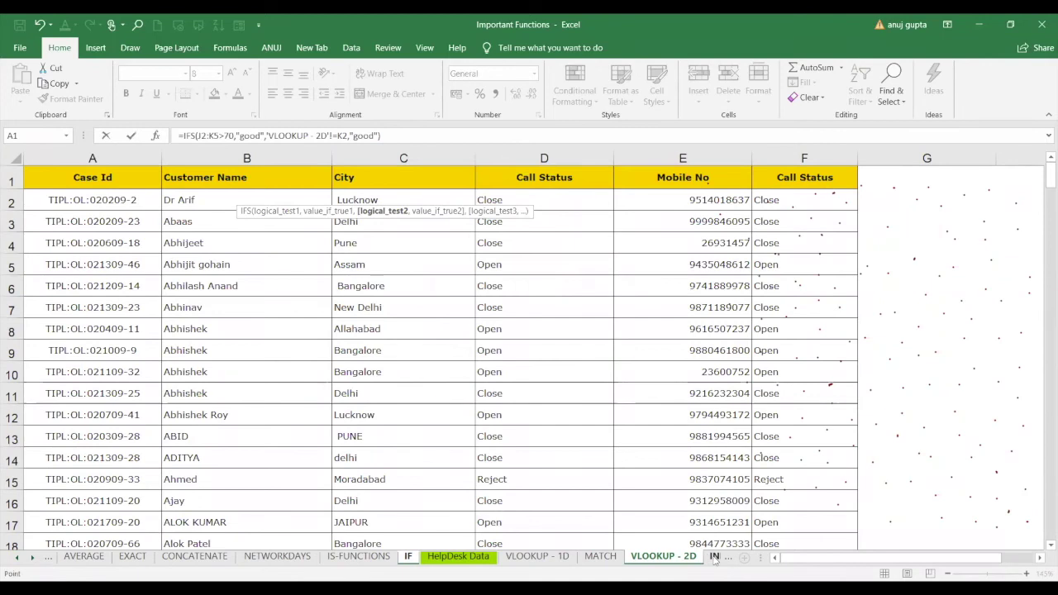
click(714, 558)
click(713, 558)
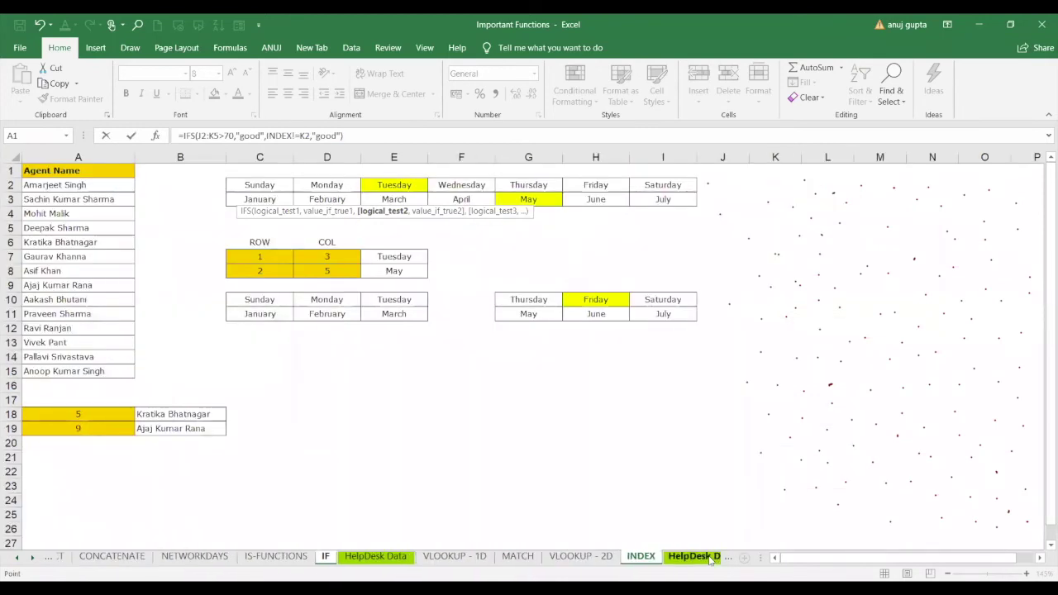
click(710, 559)
click(710, 559)
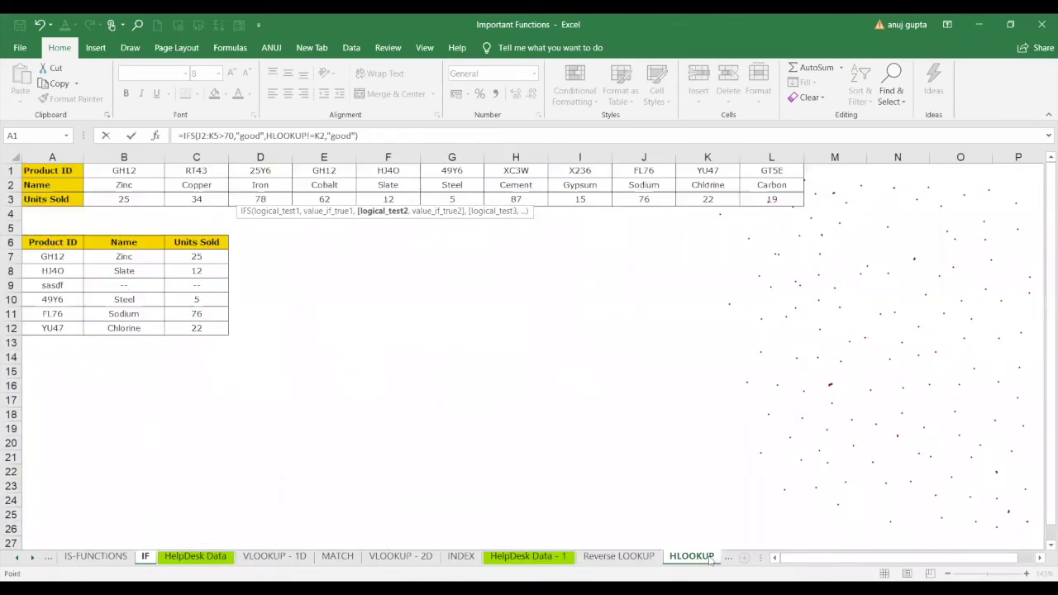
click(143, 560)
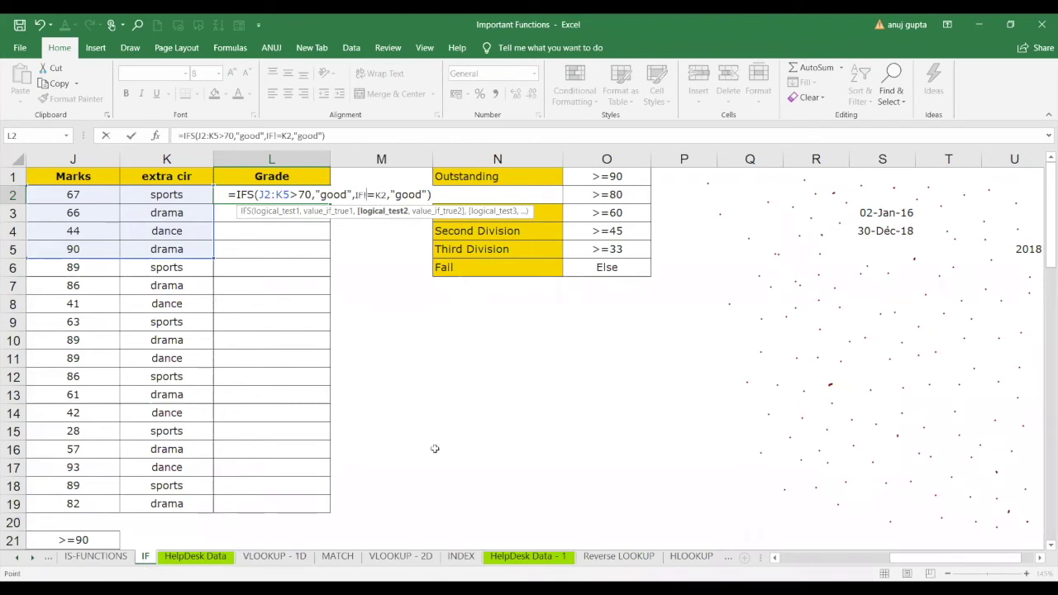
drag(432, 194, 206, 192)
Replace L2's formula with =IF(AND(J2>70,"sports")) and enter it, triggering a formula-problem warning.
key(BackSpace)
text(=)
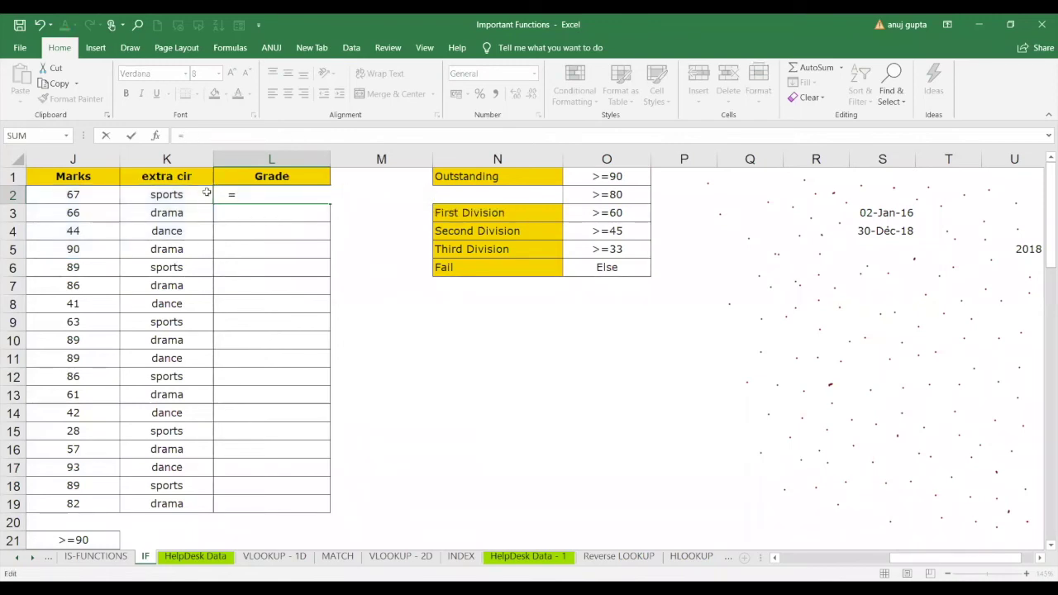
text(IF()
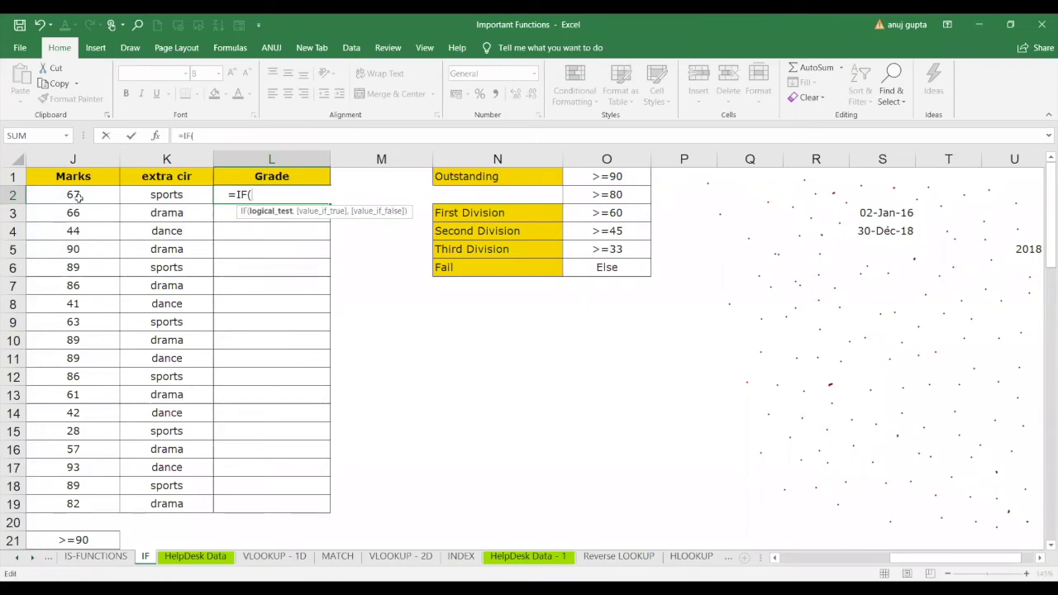
click(78, 196)
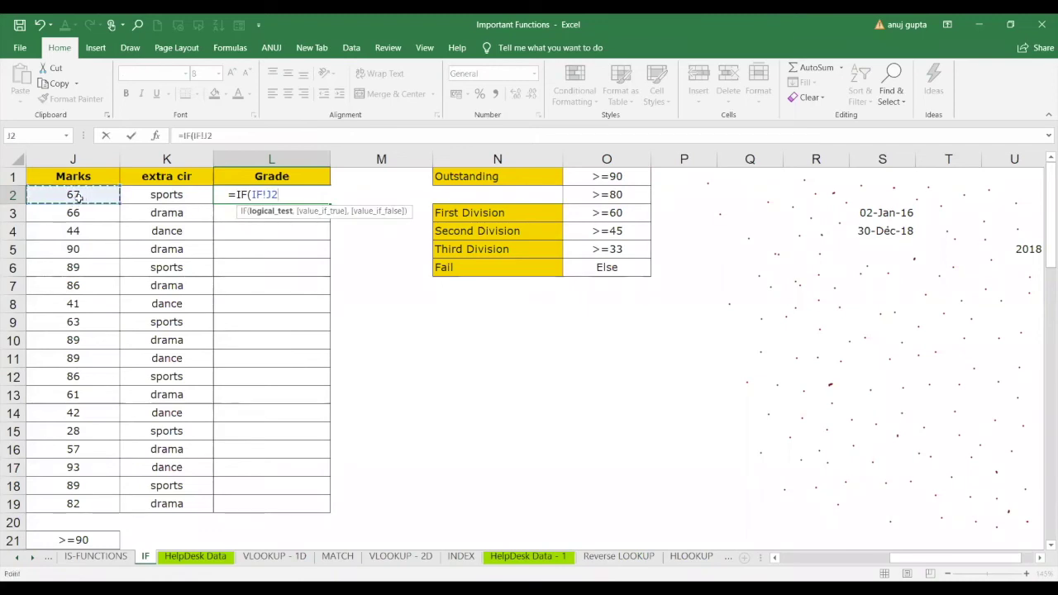
text(>70)
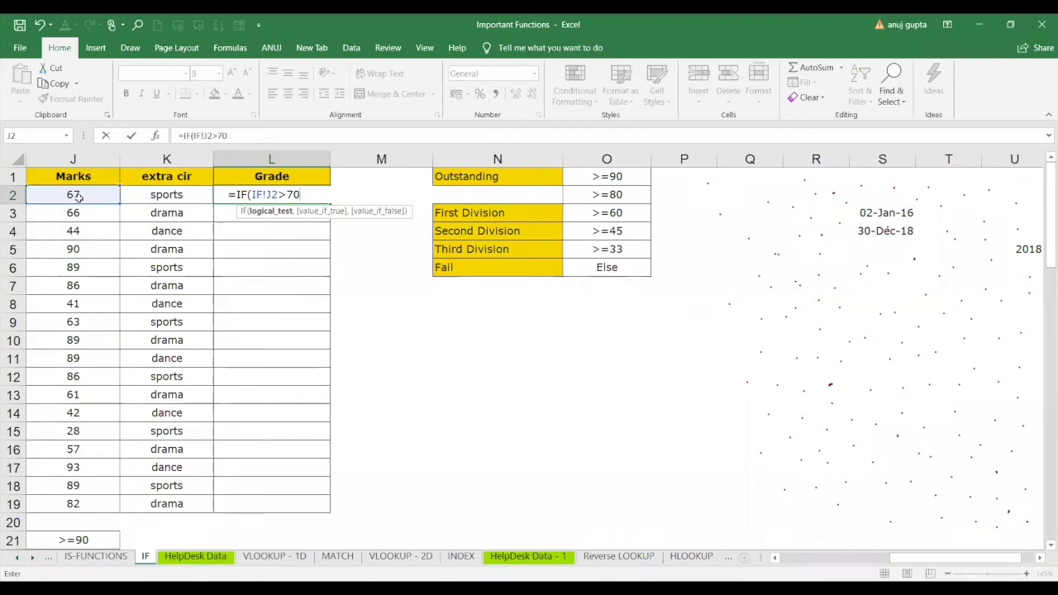
key(BackSpace)
key(BackSpace)
key(BackSpace)
key(BackSpace)
key(BackSpace)
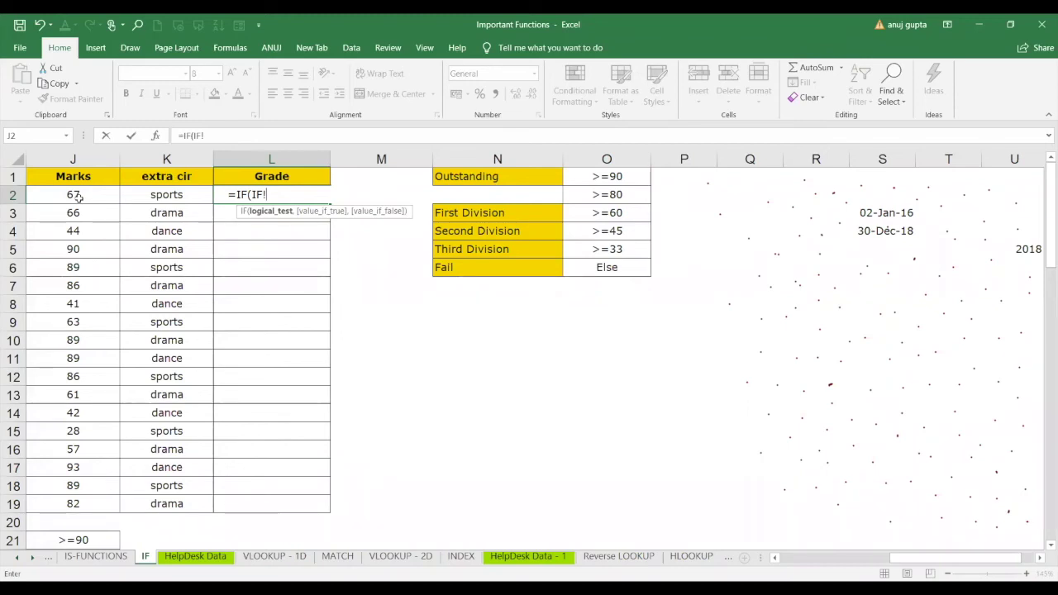
key(BackSpace)
key(BackSpace)
key(BackSpace)
text(AND()
click(95, 196)
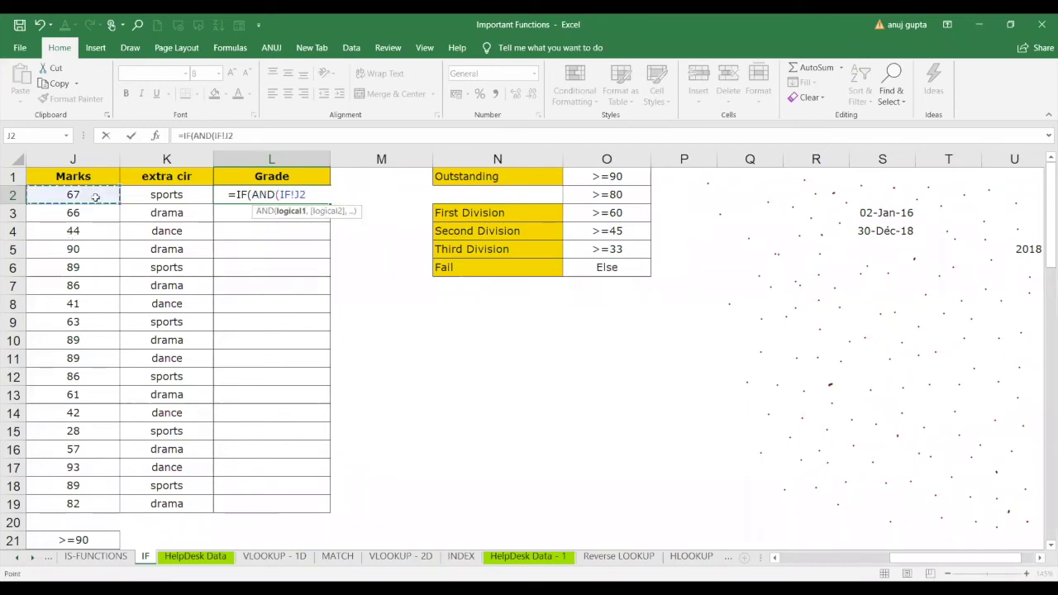
text(>70,)
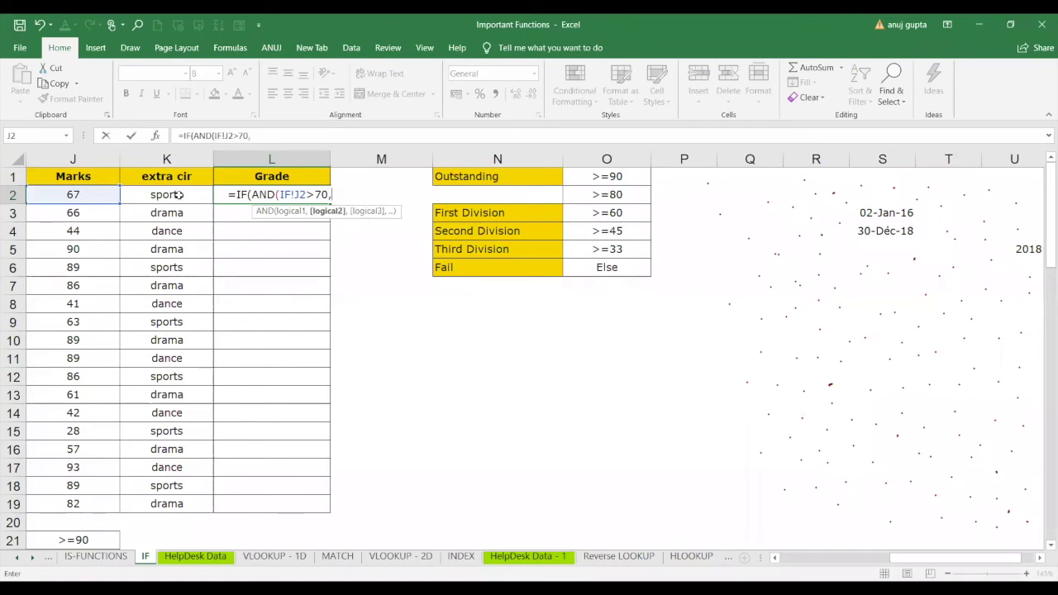
text("sports)
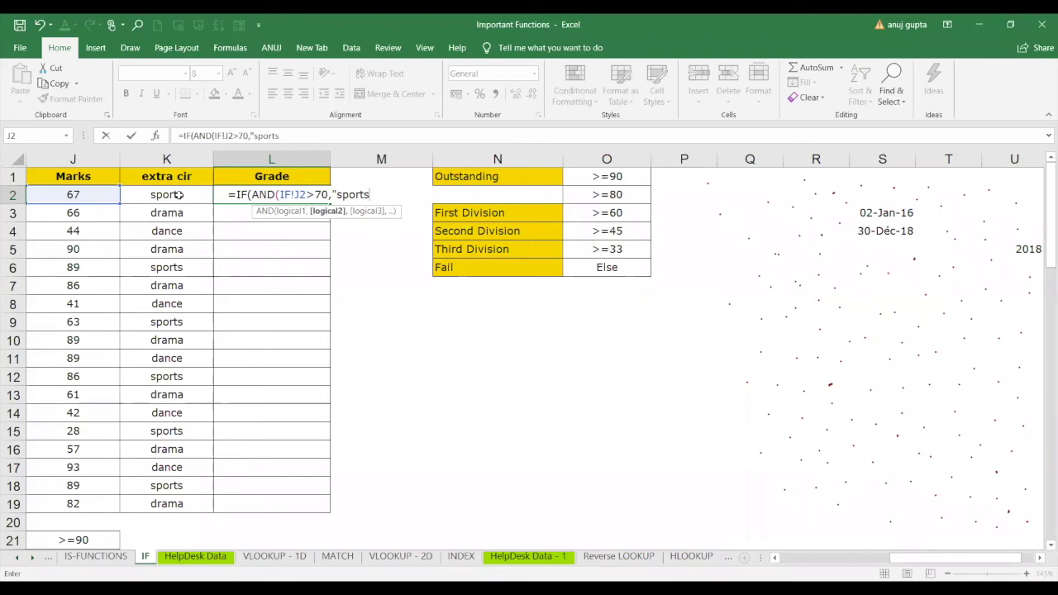
text(")
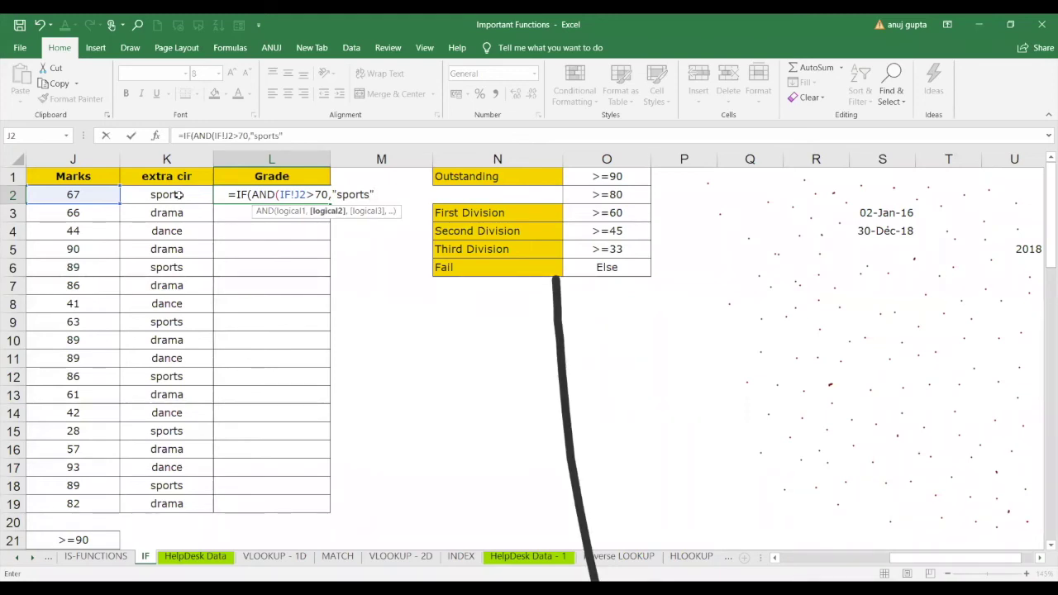
text())
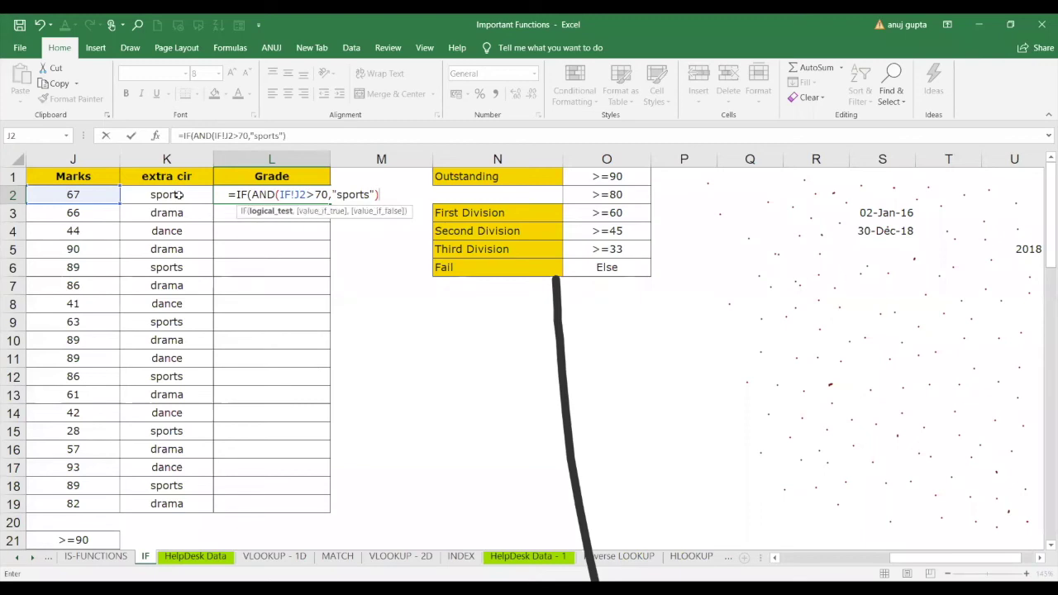
text())
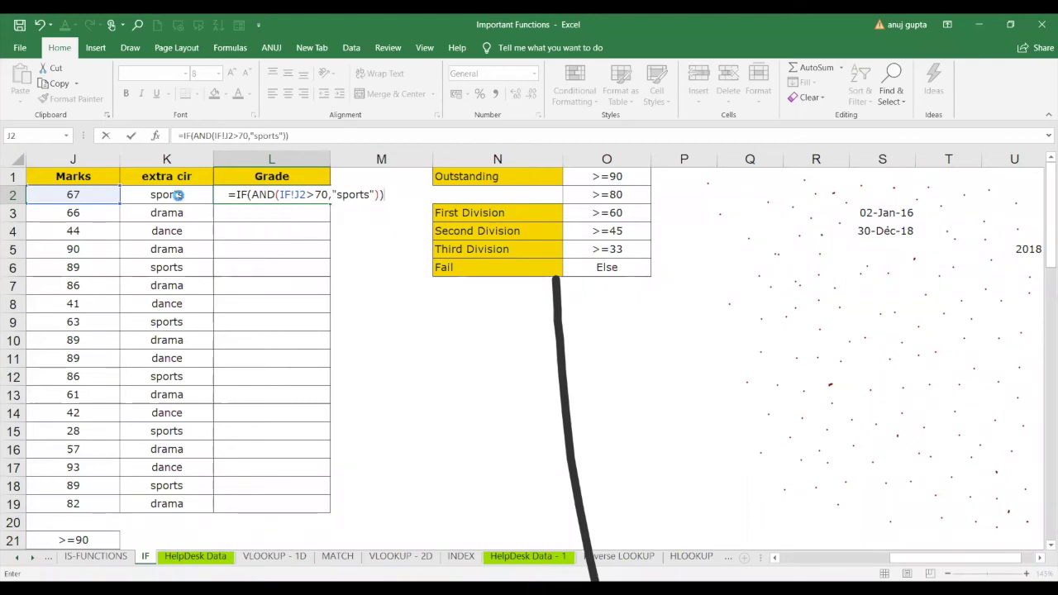
key(Return)
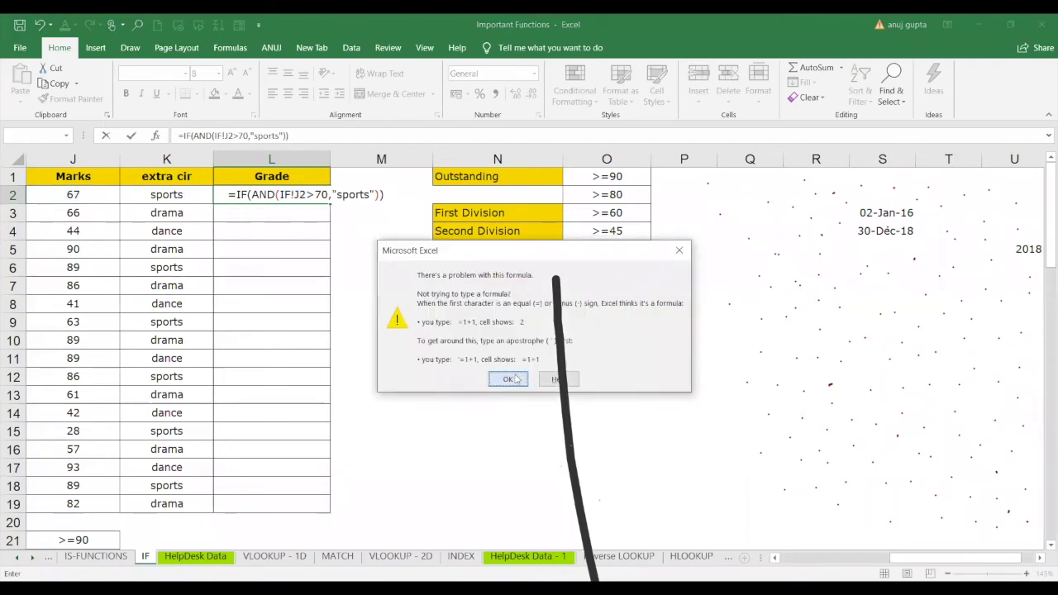
Close the formula-problem warning, clear the screen annotations, and resume editing L2's formula.
click(516, 379)
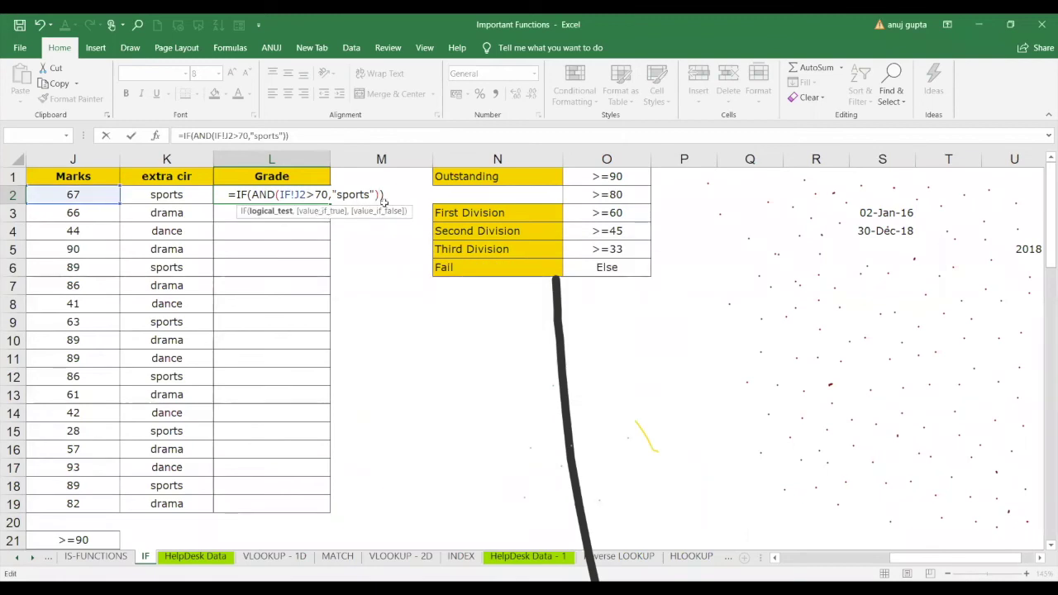
drag(667, 246, 725, 580)
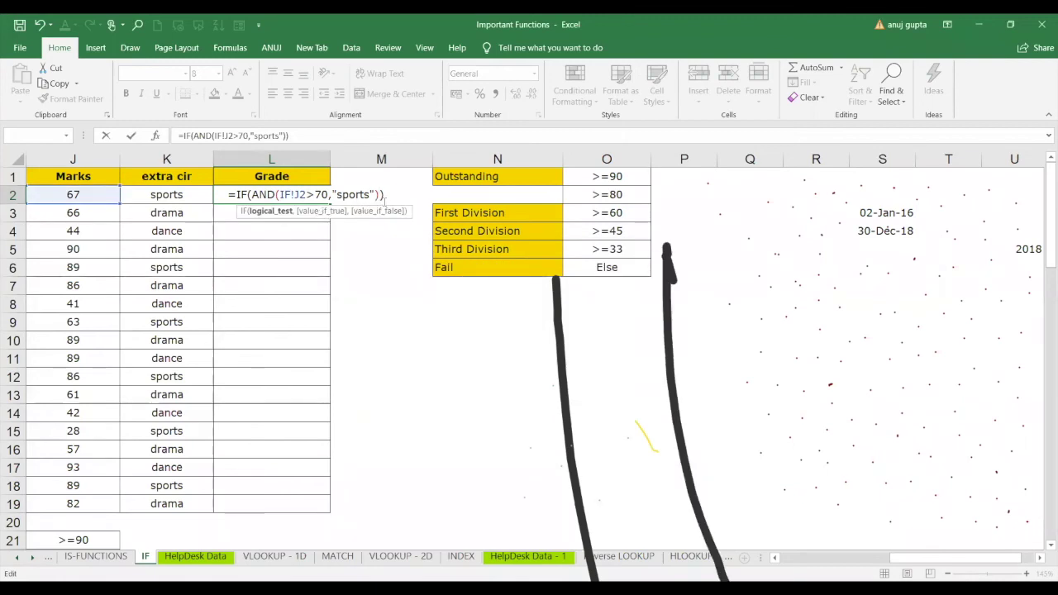
drag(407, 498, 873, 302)
drag(484, 572, 940, 364)
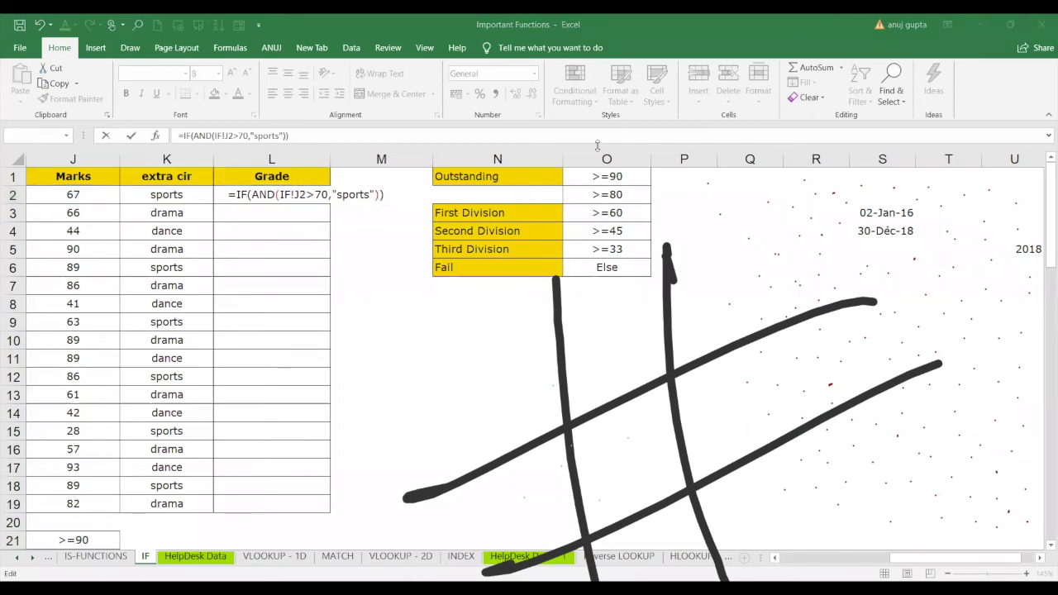
click(705, 120)
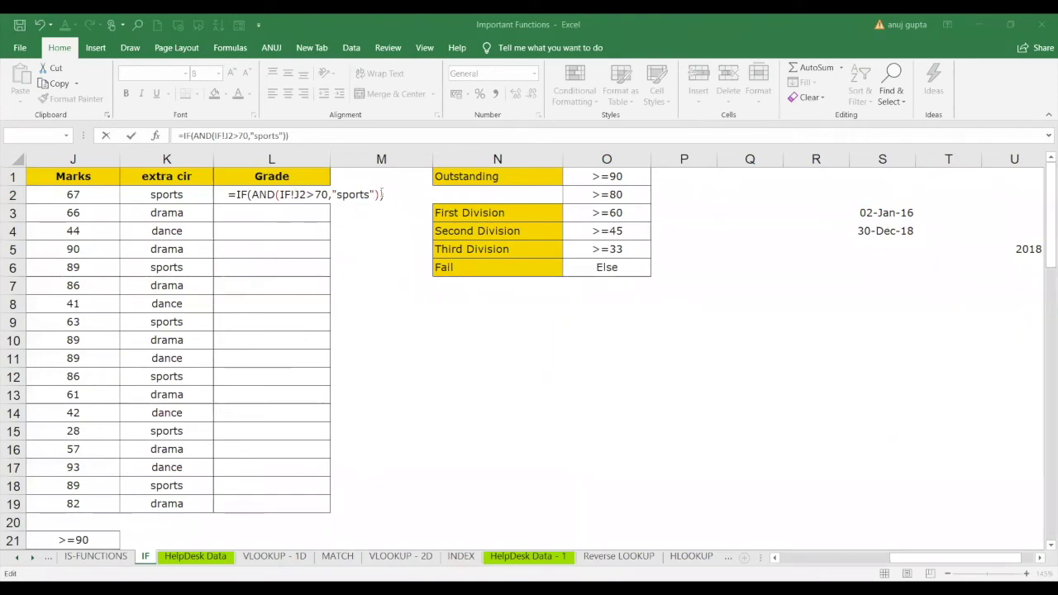
Add the results "good","bad" to L2's IF formula; Excel rejects it again.
click(382, 194)
text(")
text(good")
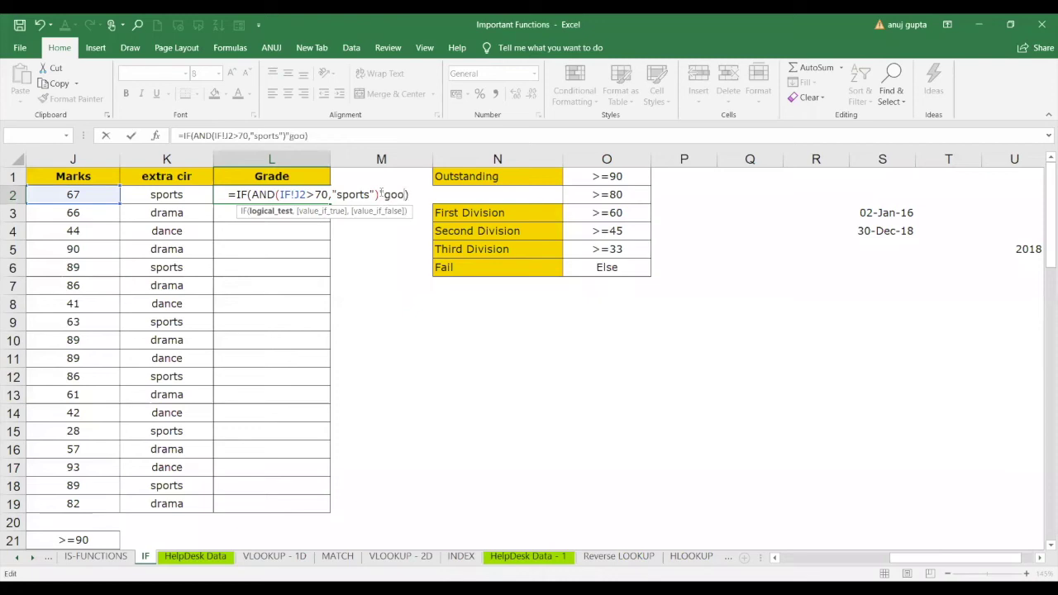
text(,"bad)
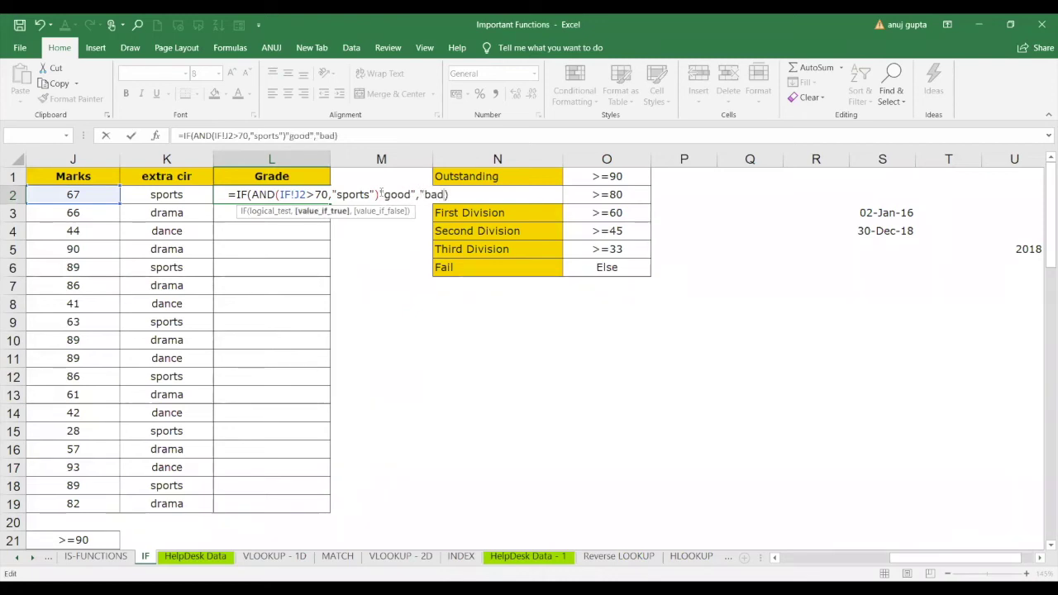
text(")
click(490, 195)
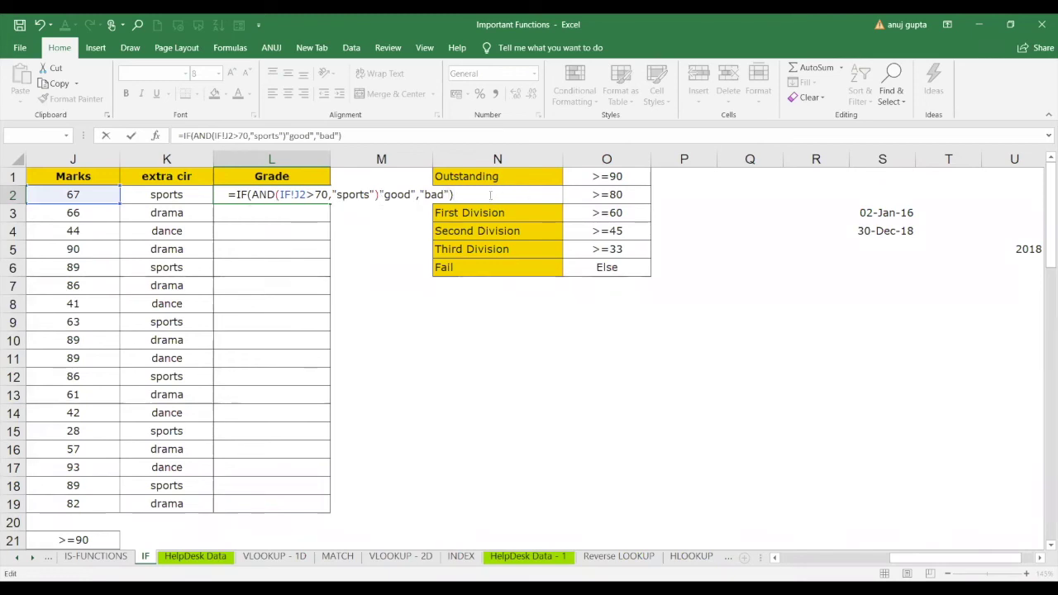
key(Return)
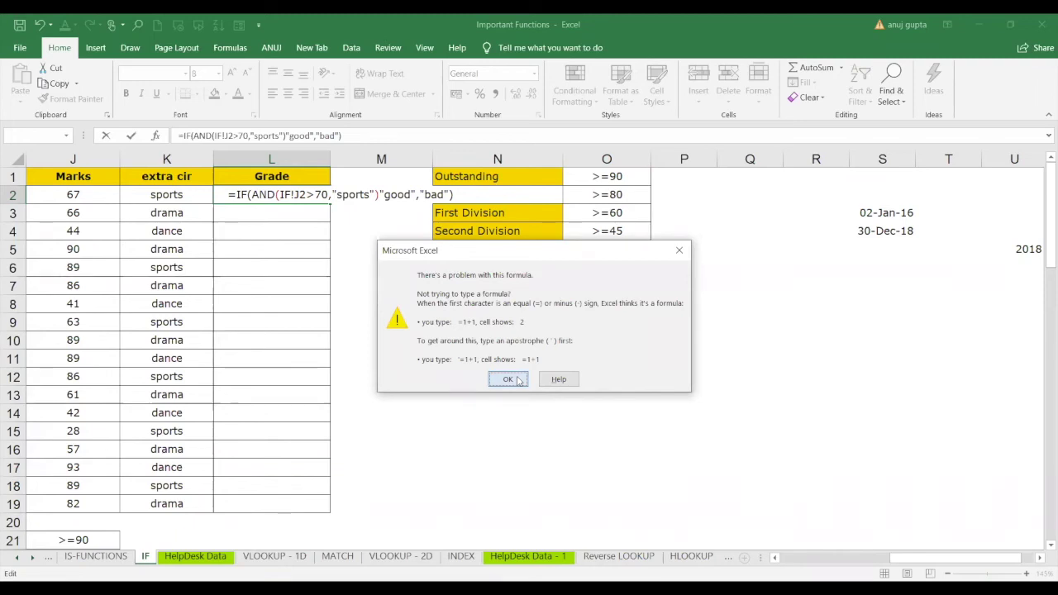
click(507, 380)
Remove the IF! sheet prefix from J2 and retry, dismissing the repeated warning.
click(294, 194)
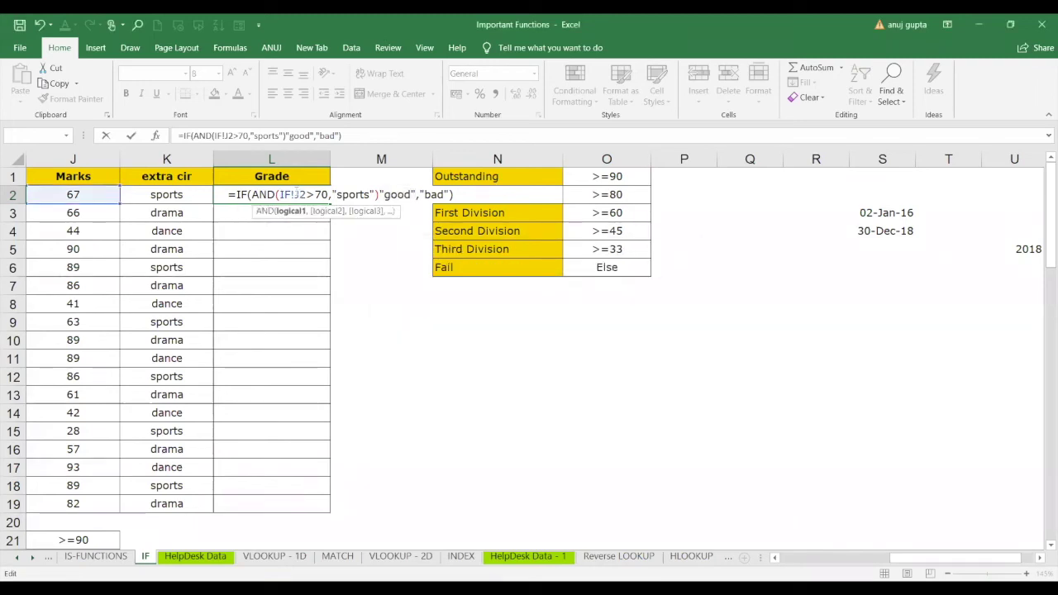
key(BackSpace)
key(BackSpace)
key(BackSpace)
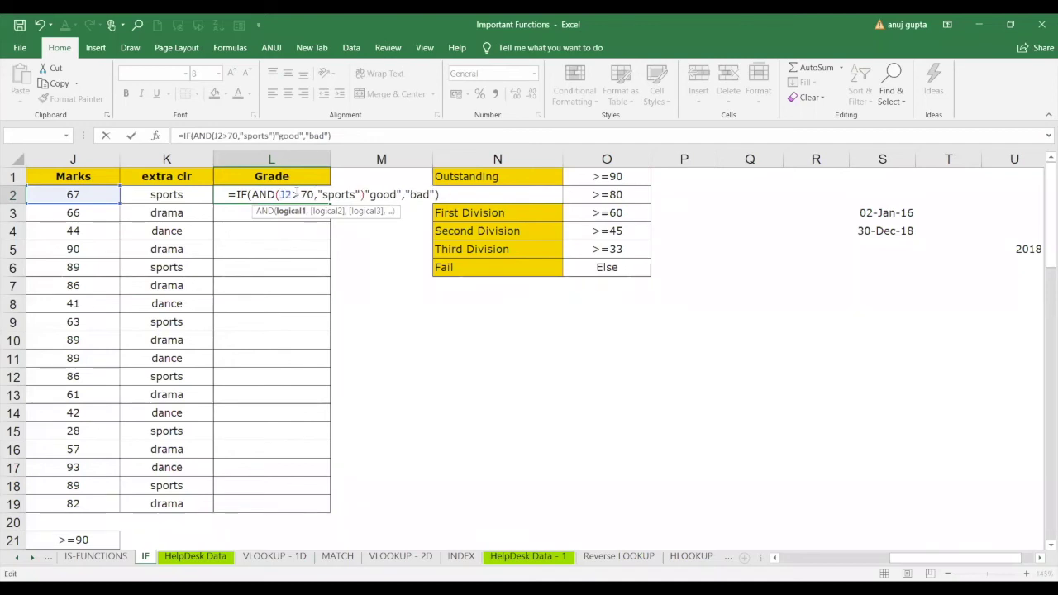
click(442, 195)
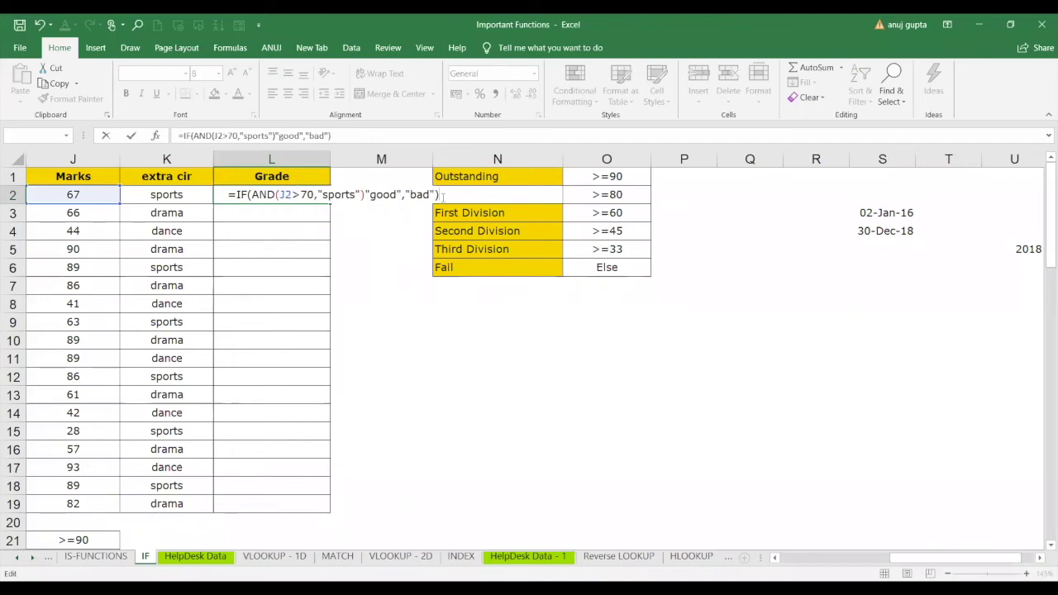
key(Return)
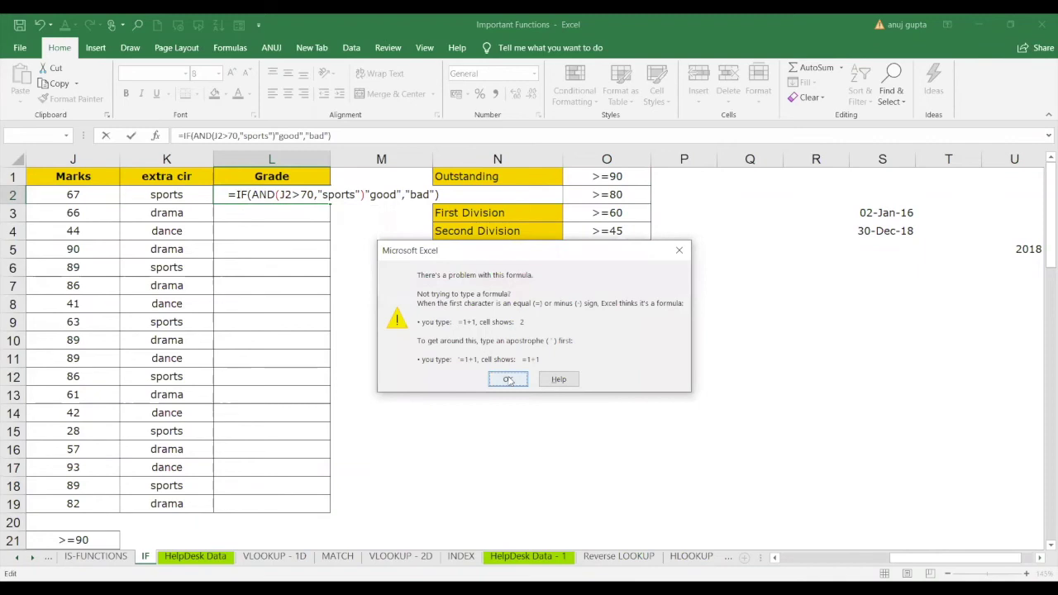
click(508, 380)
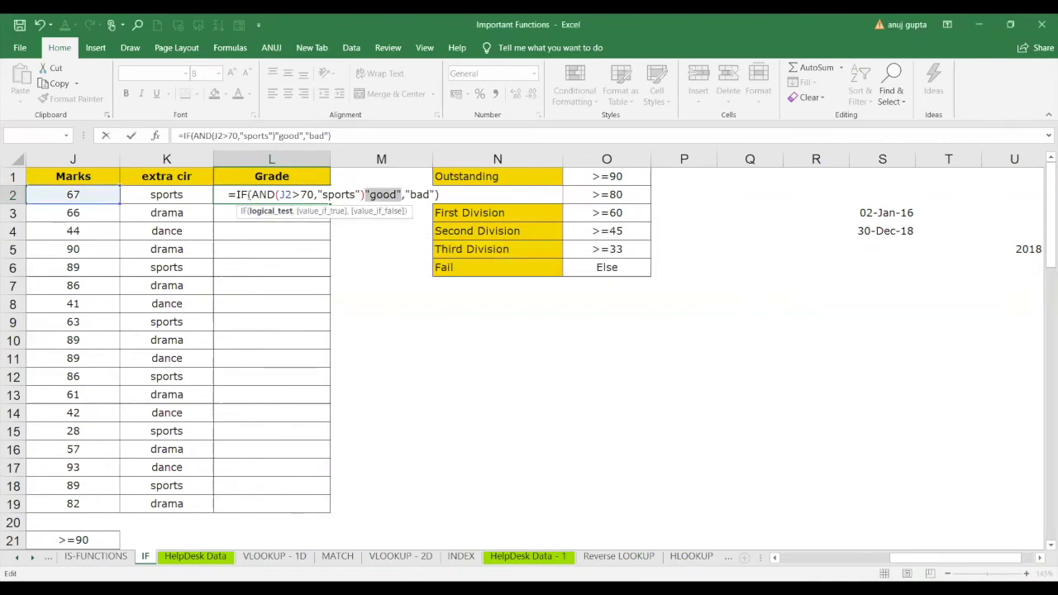
Inspect the IF formula's logical test and result arguments through the function tooltip.
click(249, 194)
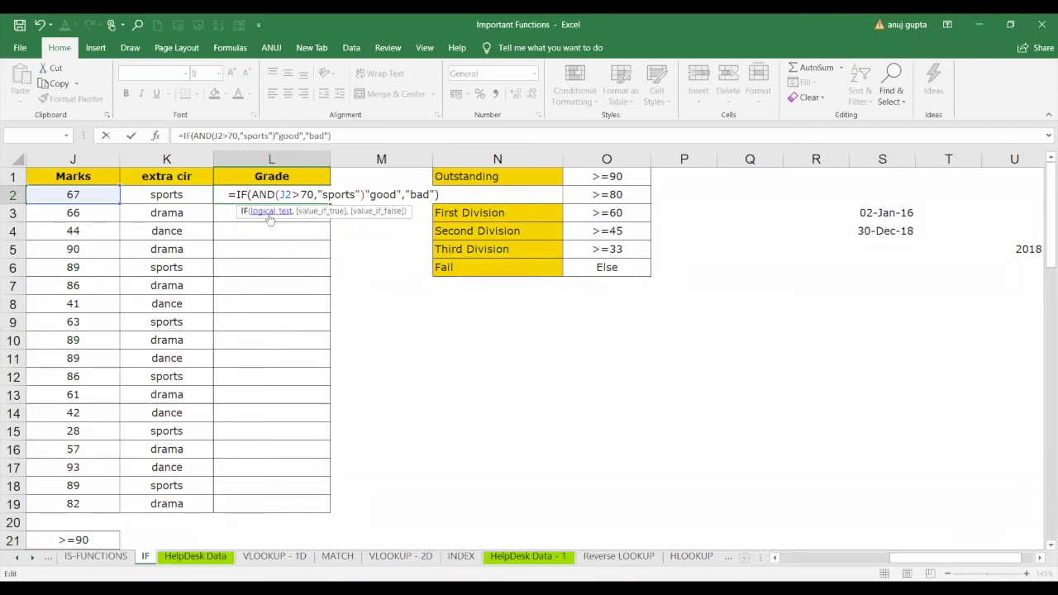
click(269, 211)
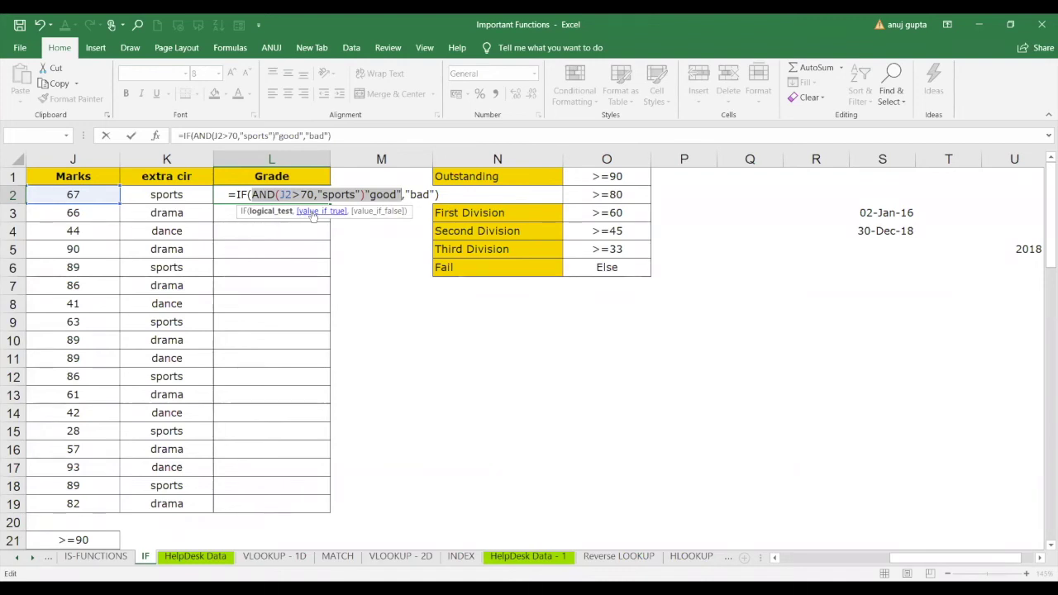
click(312, 213)
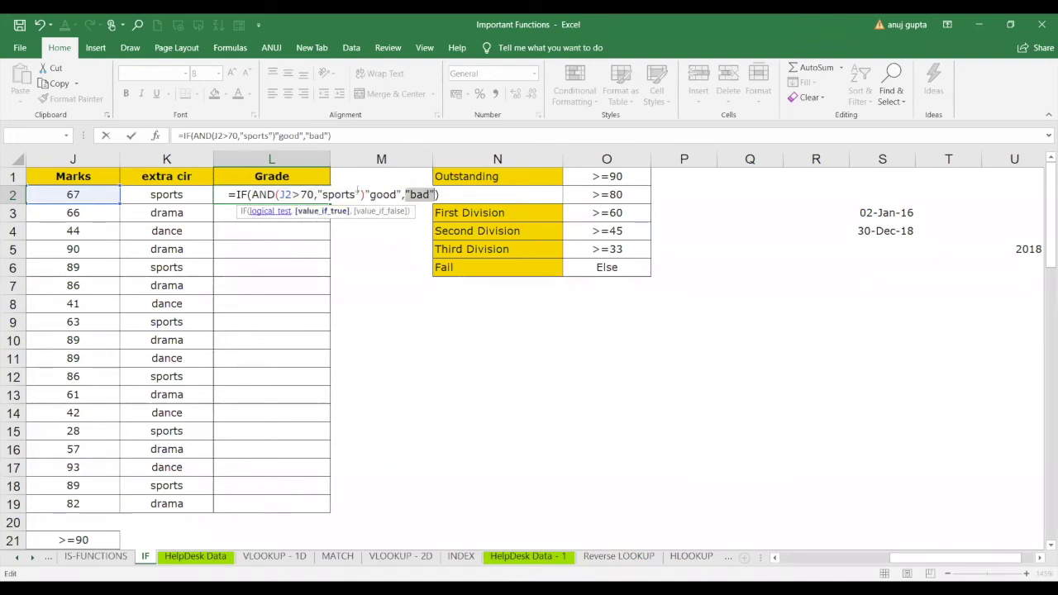
click(267, 213)
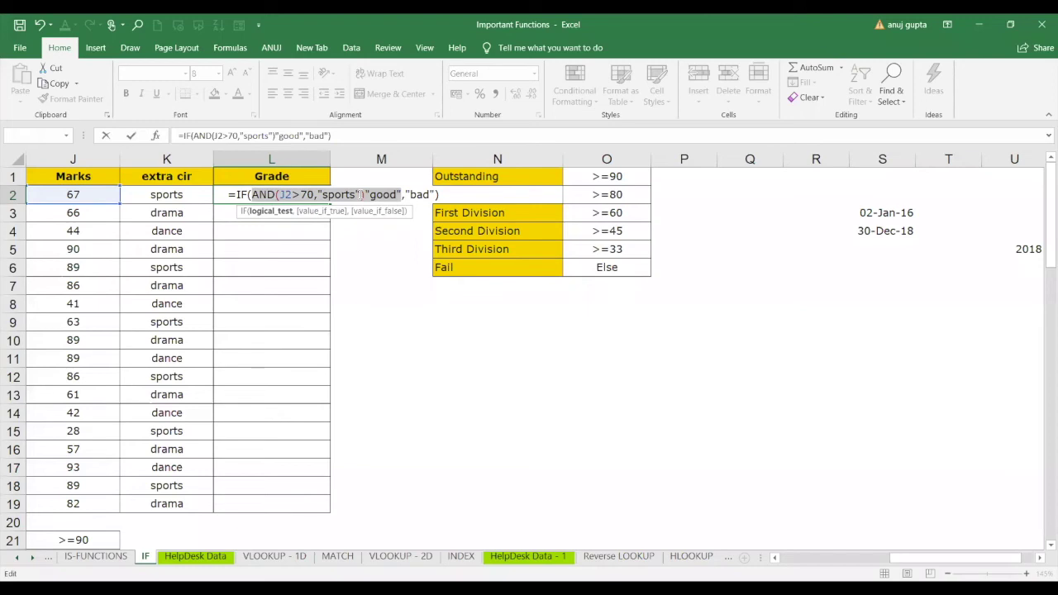
click(361, 195)
Replace "sports" in the AND test with K2 and retry entering; Excel rejects it twice.
key(BackSpace)
key(BackSpace)
key(BackSpace)
key(BackSpace)
key(BackSpace)
key(BackSpace)
key(BackSpace)
key(BackSpace)
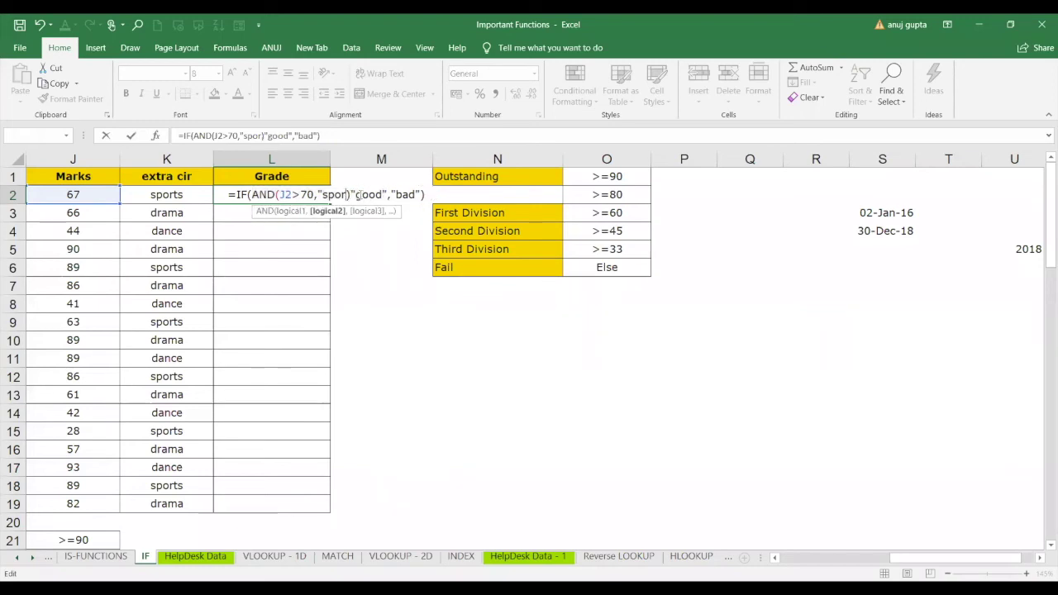
click(192, 196)
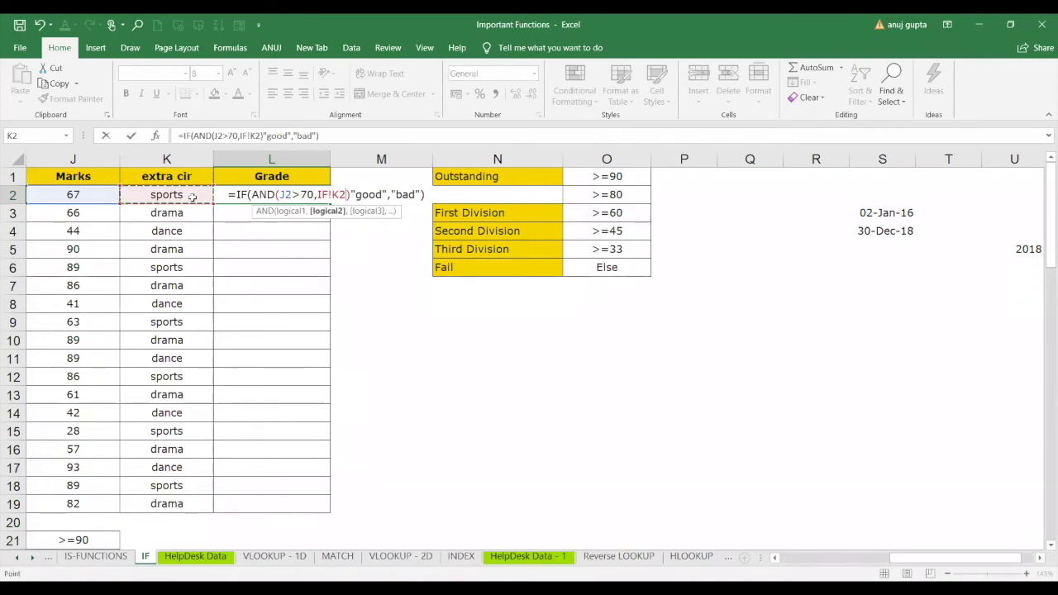
click(427, 192)
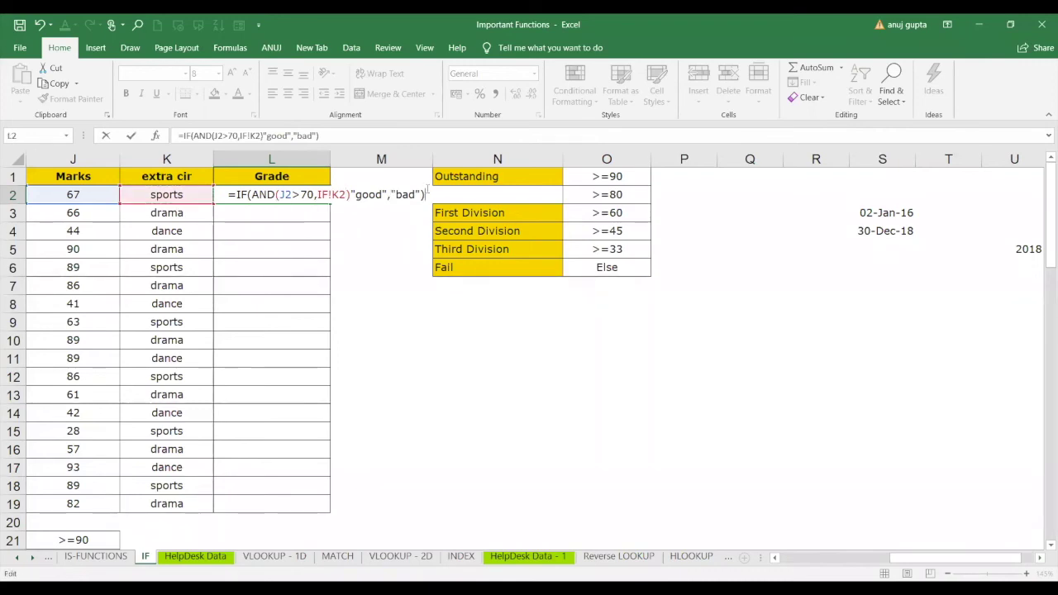
key(Return)
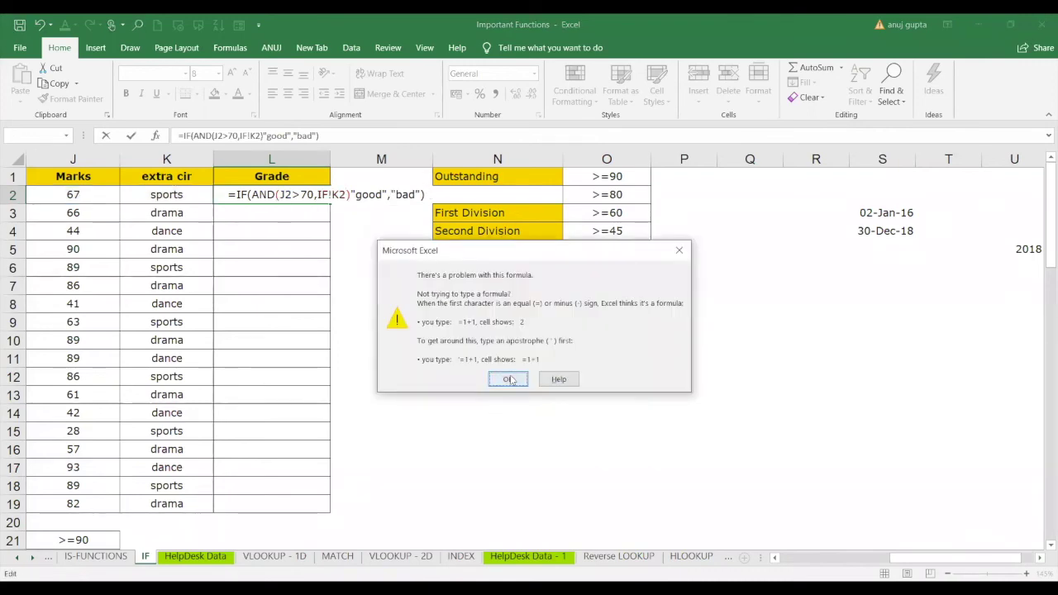
click(508, 379)
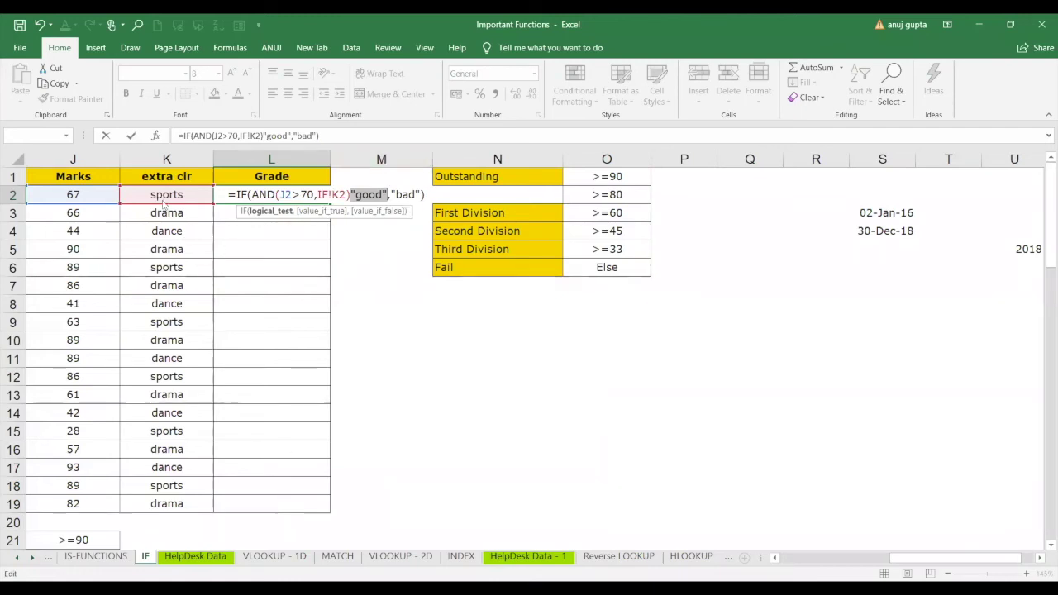
key(Return)
click(682, 250)
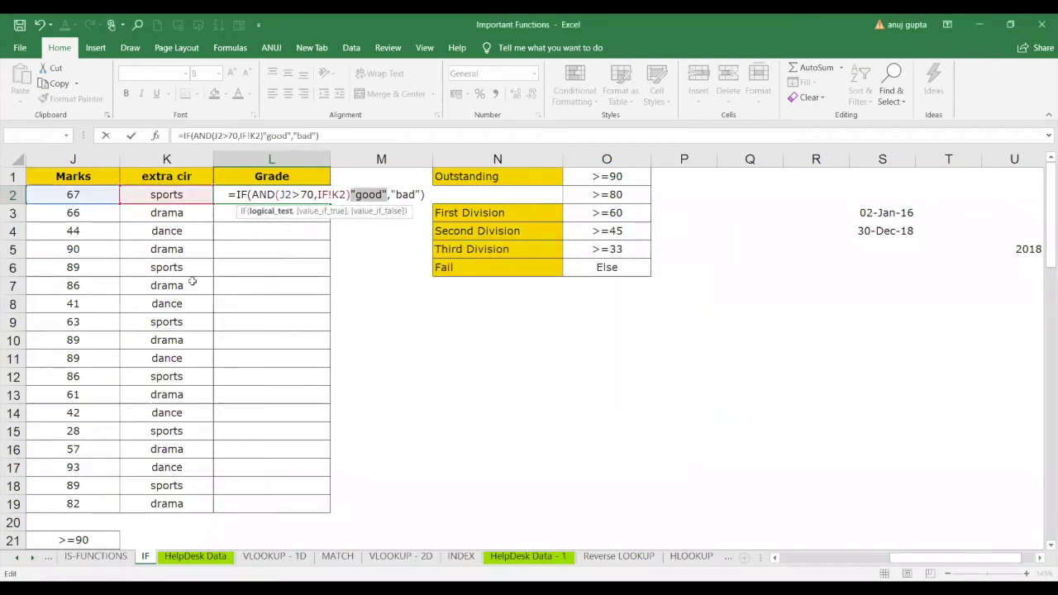
Check Help on the formula error, dismiss it, and delete L2's entire formula.
drag(72, 204, 328, 467)
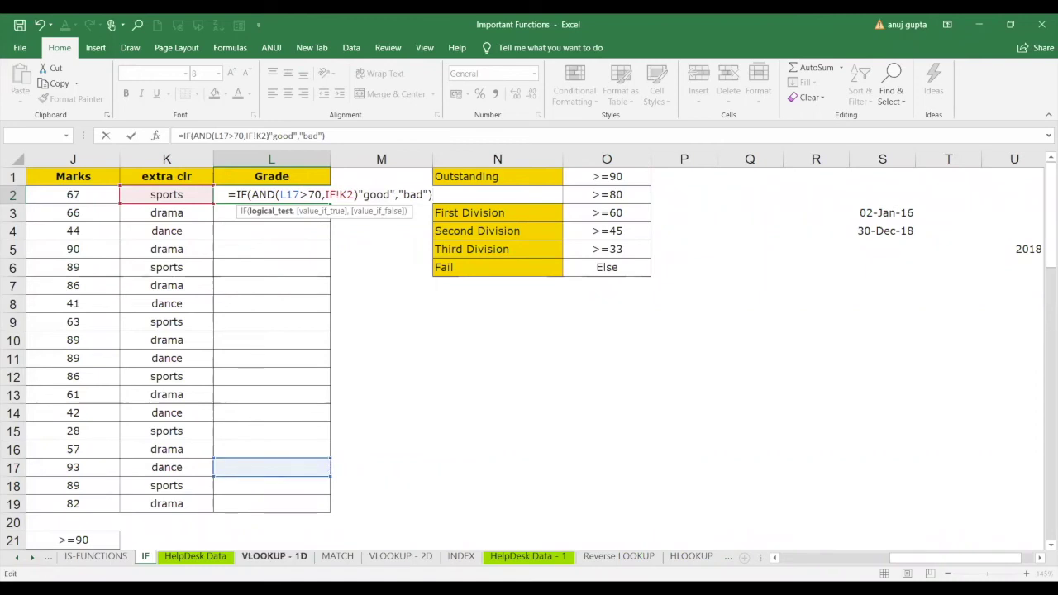
click(701, 557)
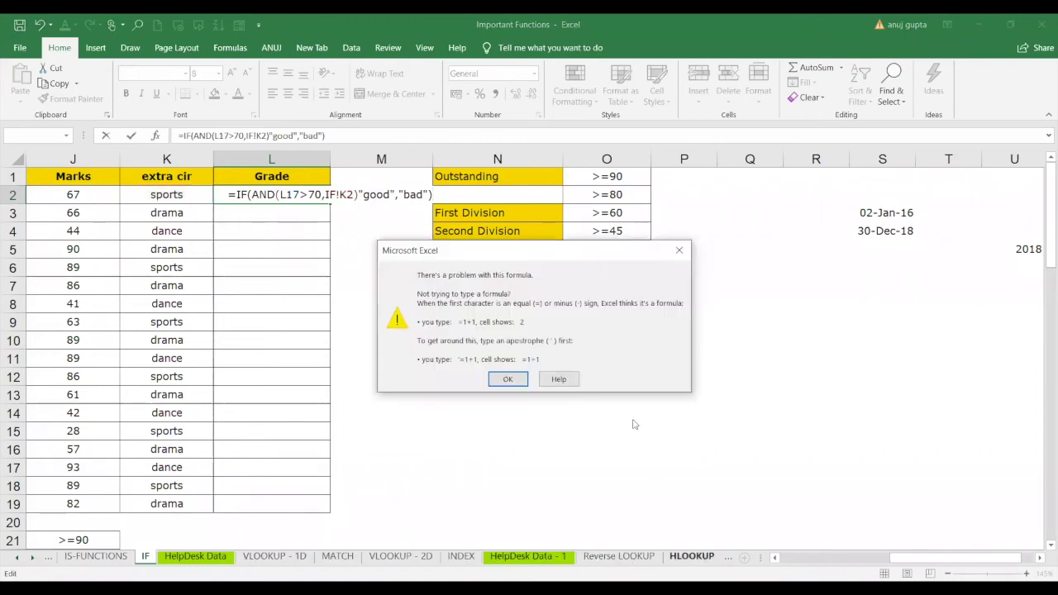
click(564, 383)
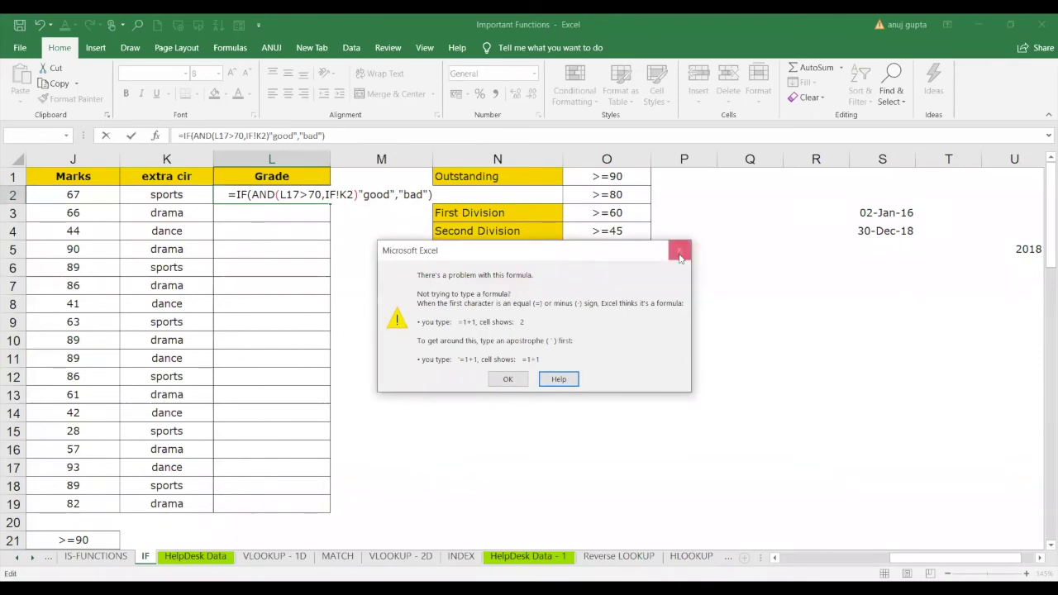
click(508, 379)
drag(433, 194, 205, 194)
key(BackSpace)
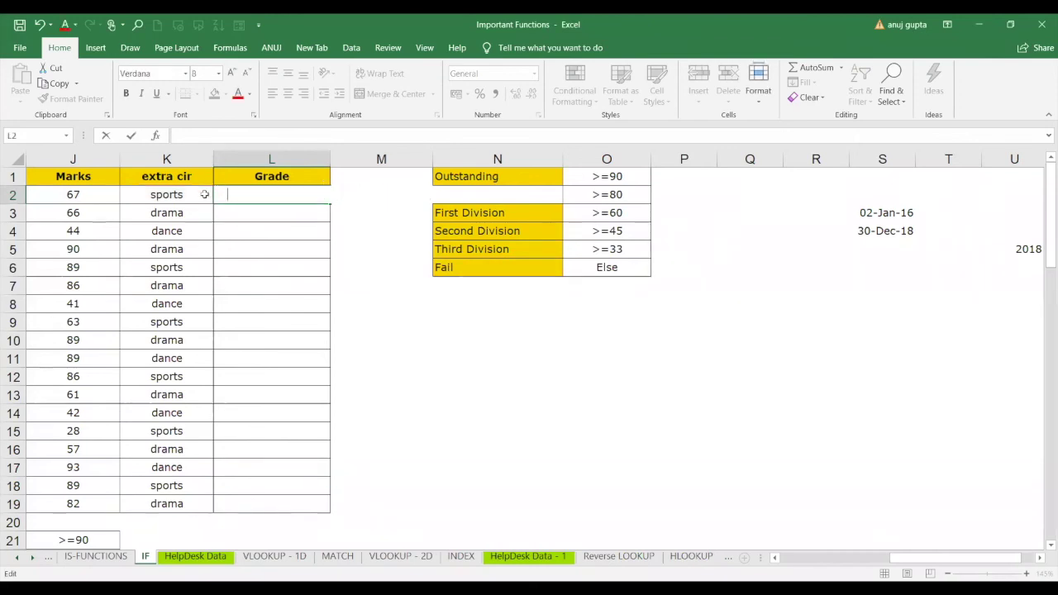
Browse the sheets from HelpDesk Data through HLOOKUP, then SUBTOTAL and SUMPRODUCT.
click(184, 559)
click(275, 556)
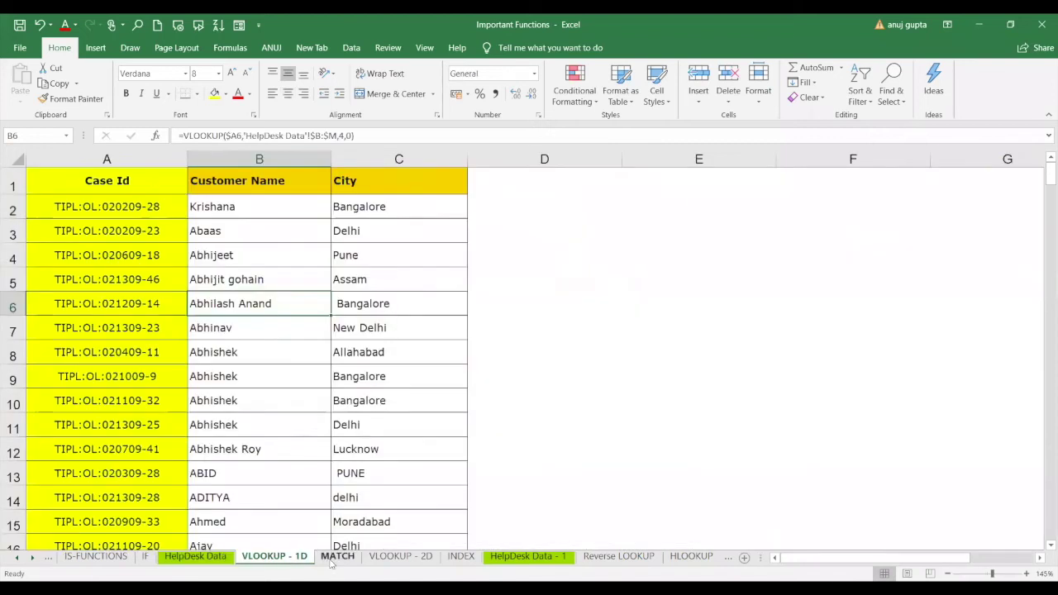
click(335, 558)
click(401, 556)
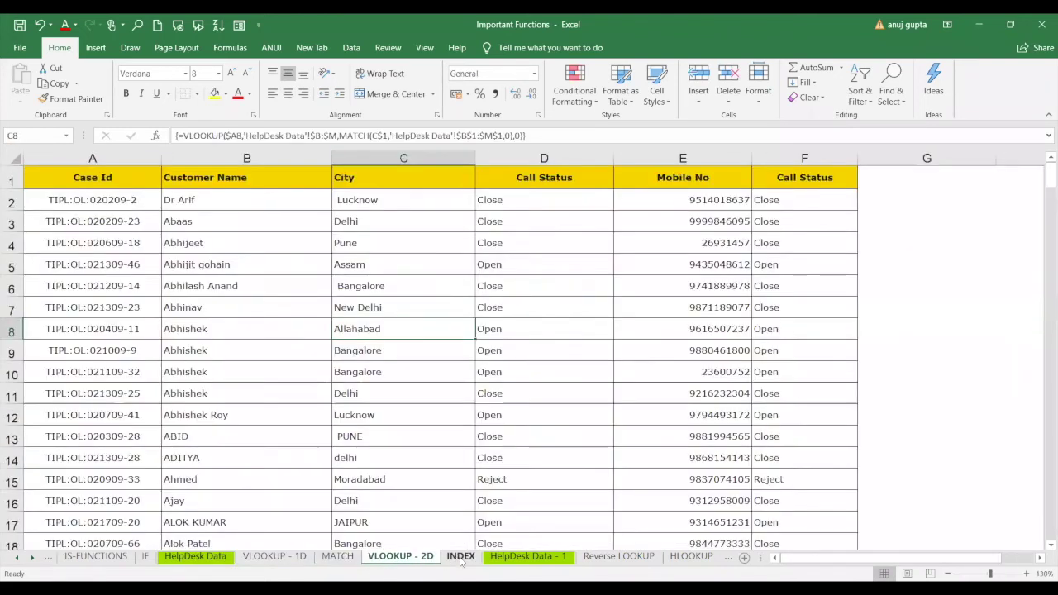
click(461, 557)
click(507, 558)
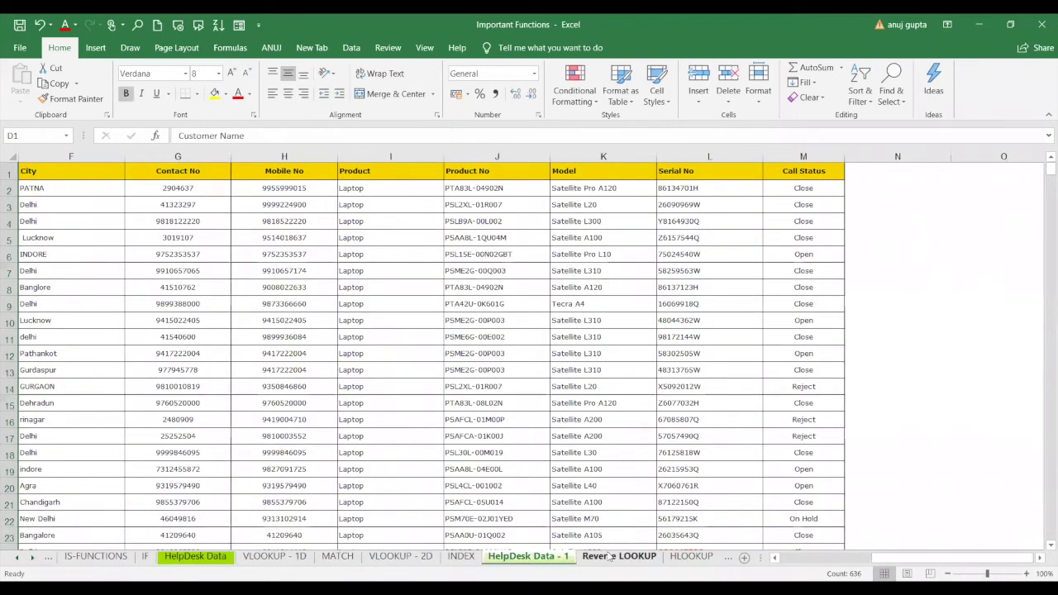
click(619, 557)
click(693, 557)
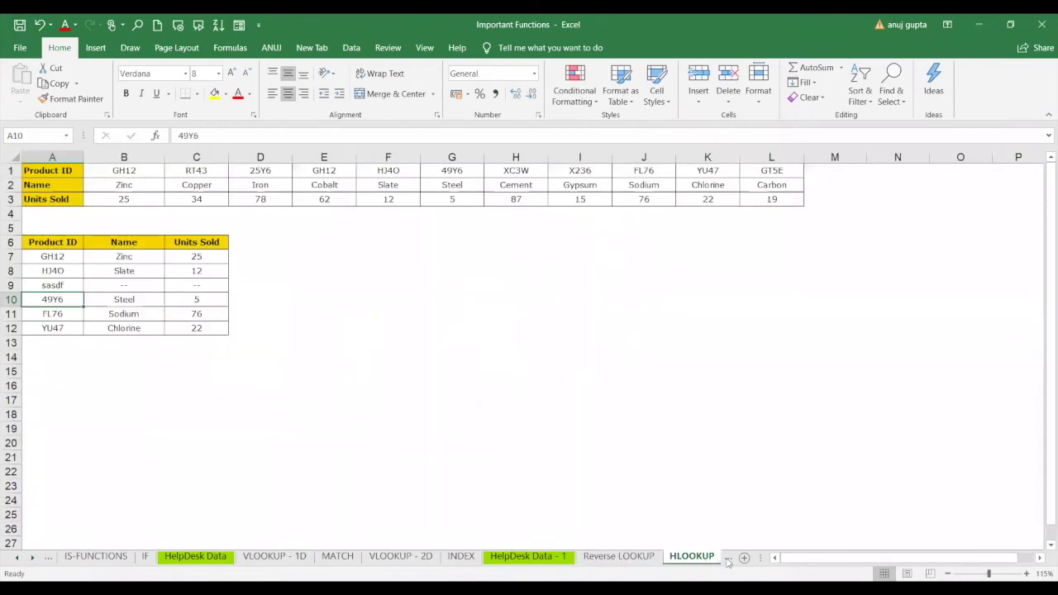
click(725, 559)
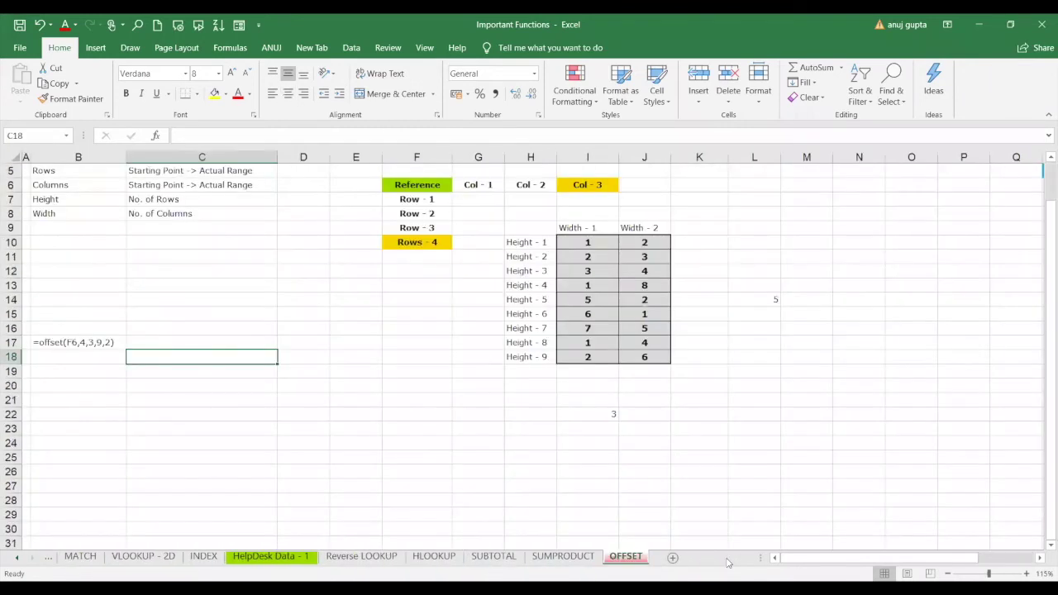
click(488, 557)
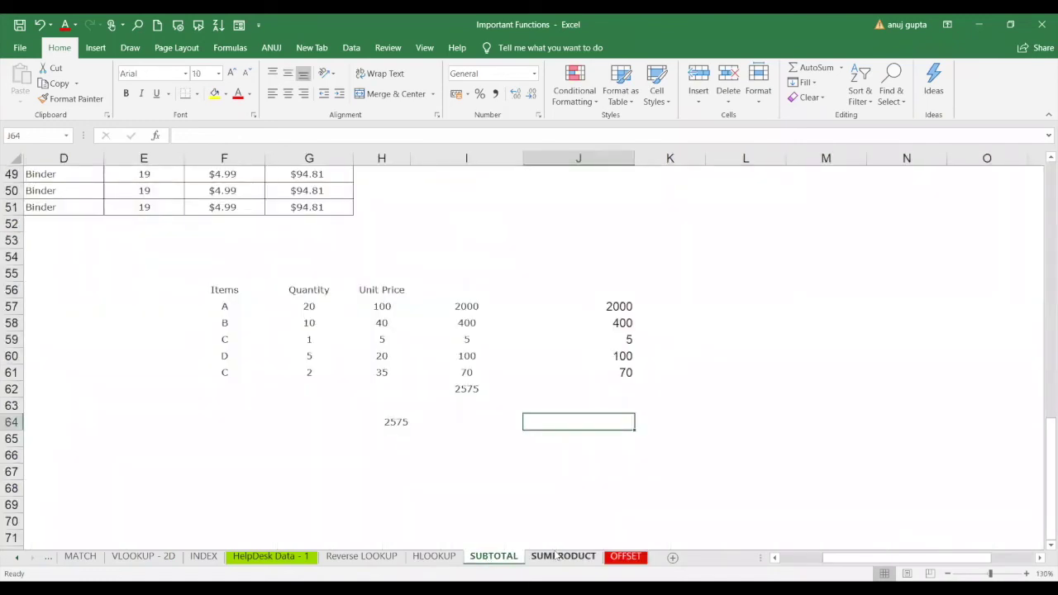
click(556, 557)
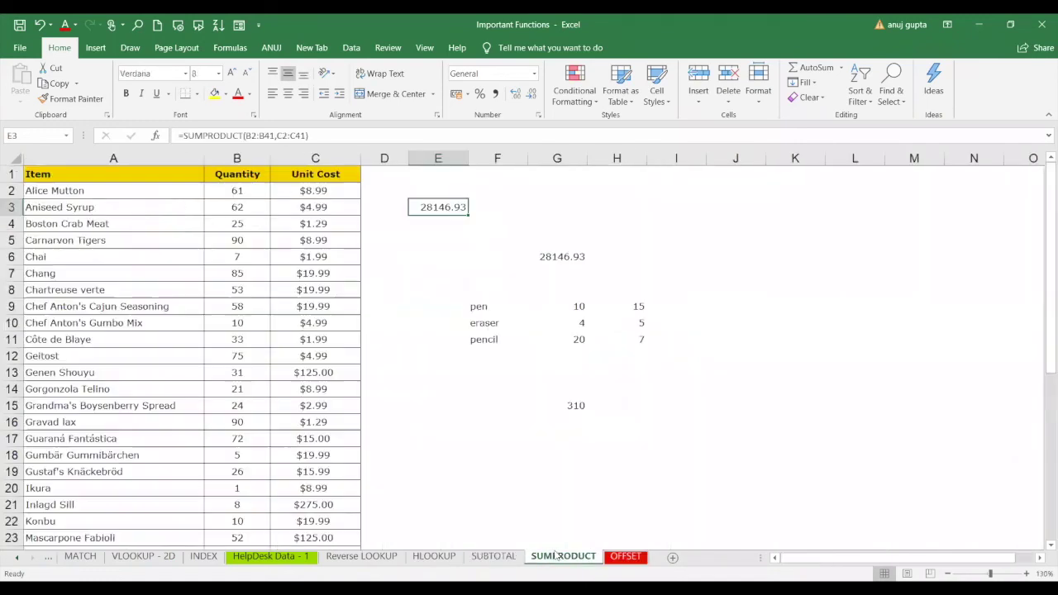
click(494, 556)
click(539, 556)
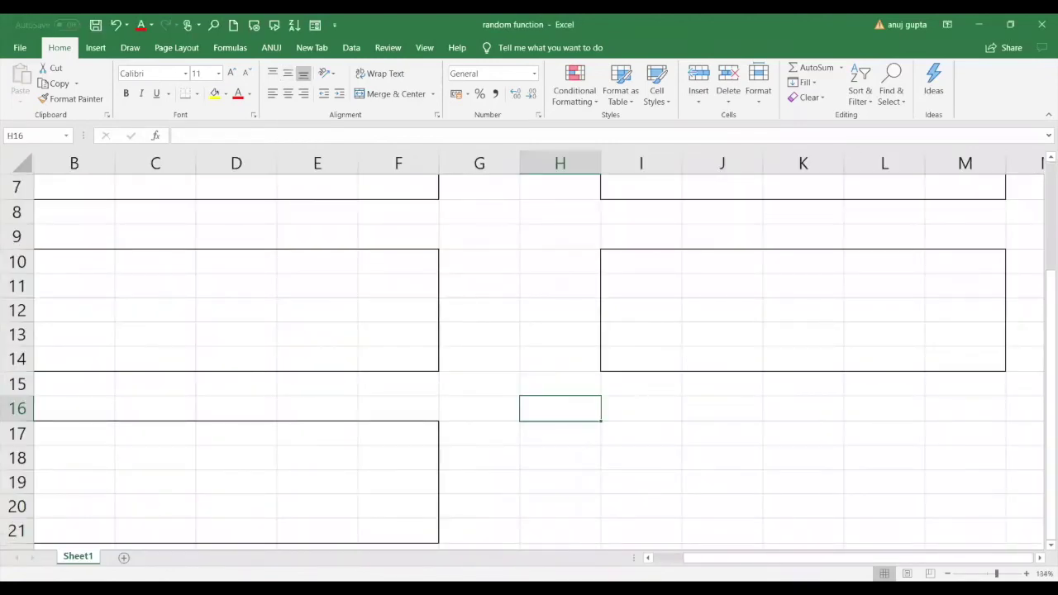
click(661, 558)
click(579, 463)
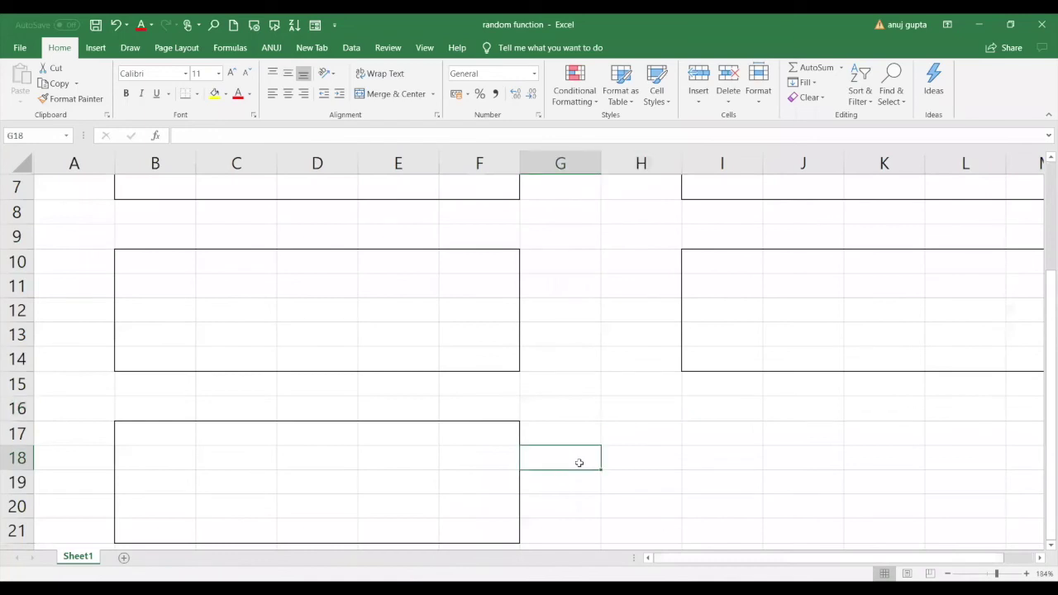
key(Up)
key(Up)
key(Up)
key(Up)
key(Up)
key(Up)
key(Up)
key(Up)
key(Up)
key(Up)
key(Up)
key(Up)
key(Up)
key(Up)
key(Up)
key(Up)
key(Up)
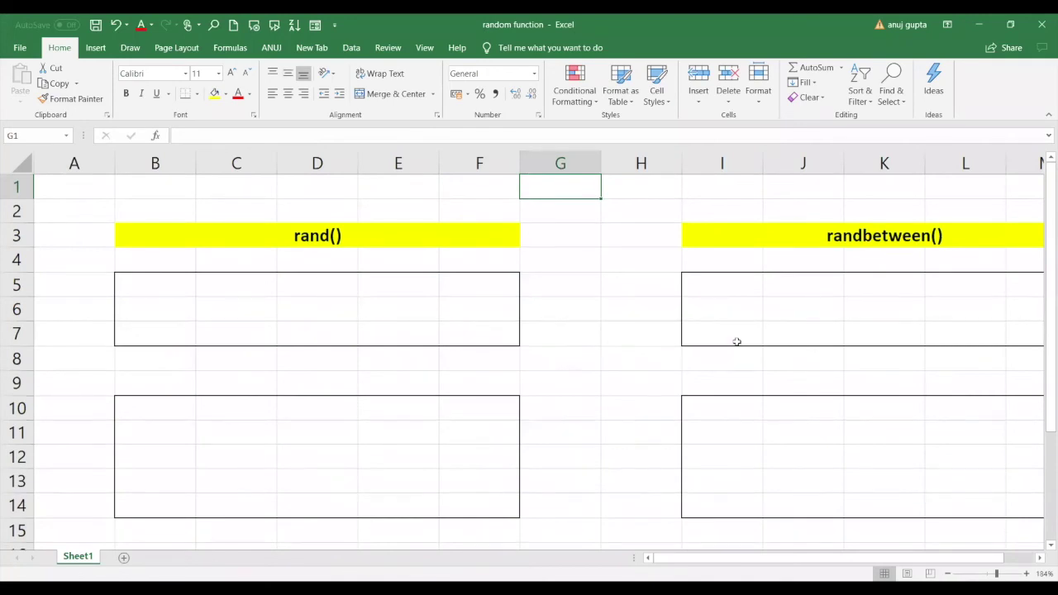
click(969, 170)
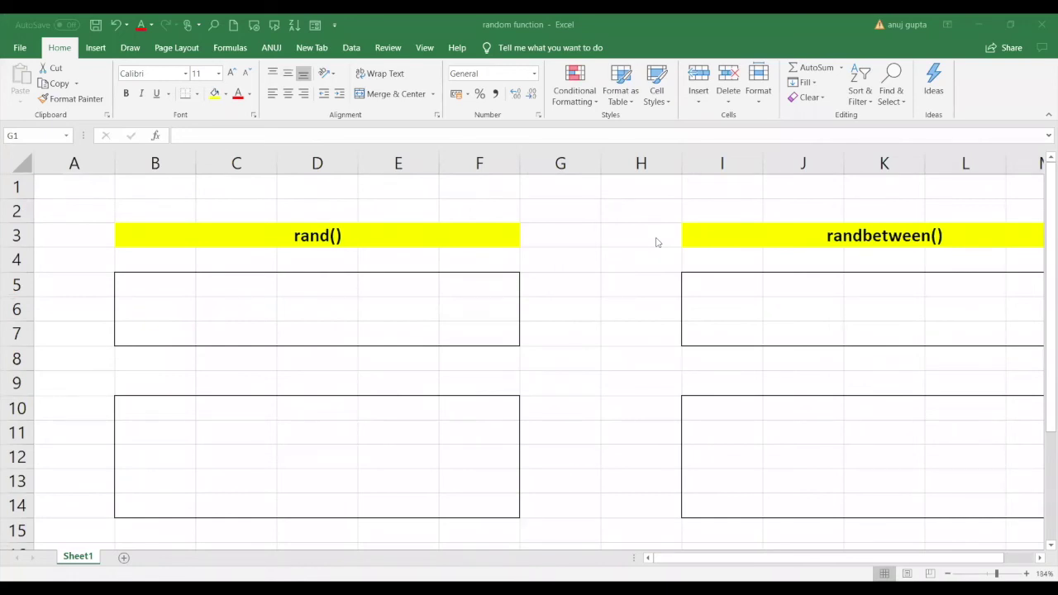
click(1040, 559)
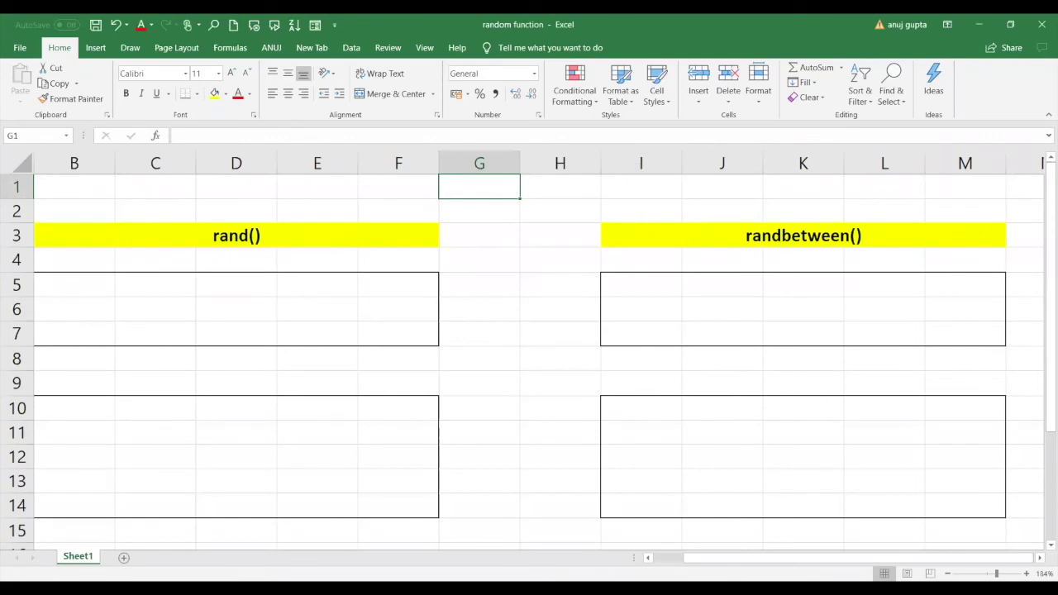
scroll(636, 429, down, 2)
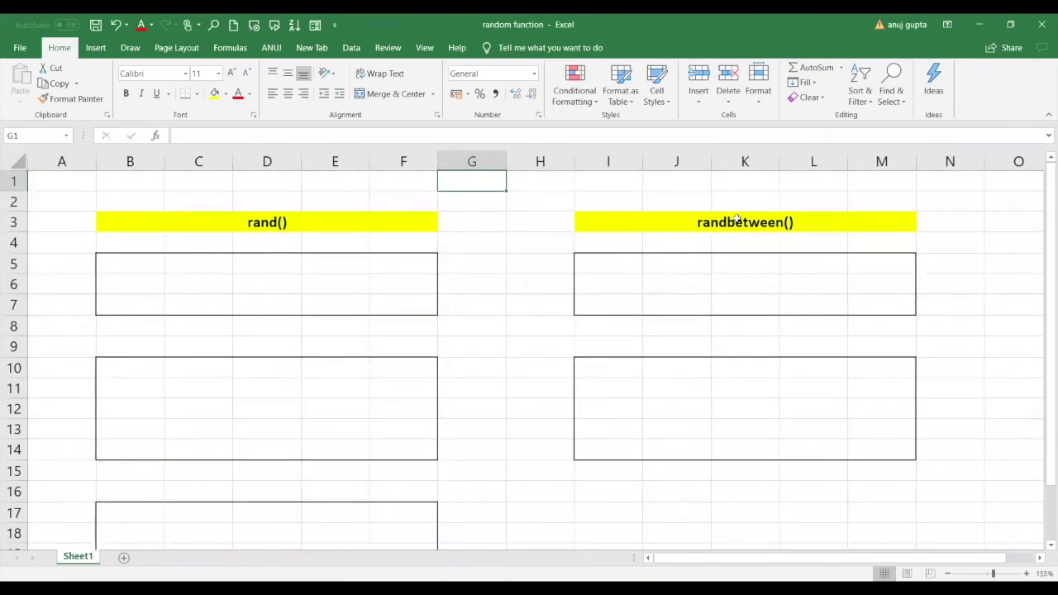
click(158, 270)
Enter =rand() in B5 under the rand() heading, which shows 0.027377.
text(=)
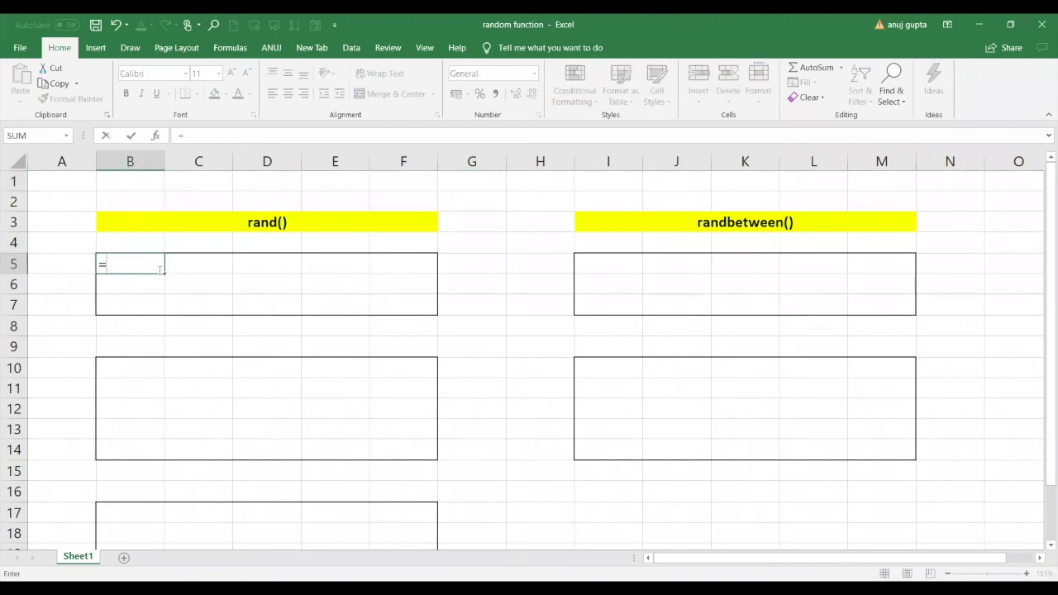
text(rand)
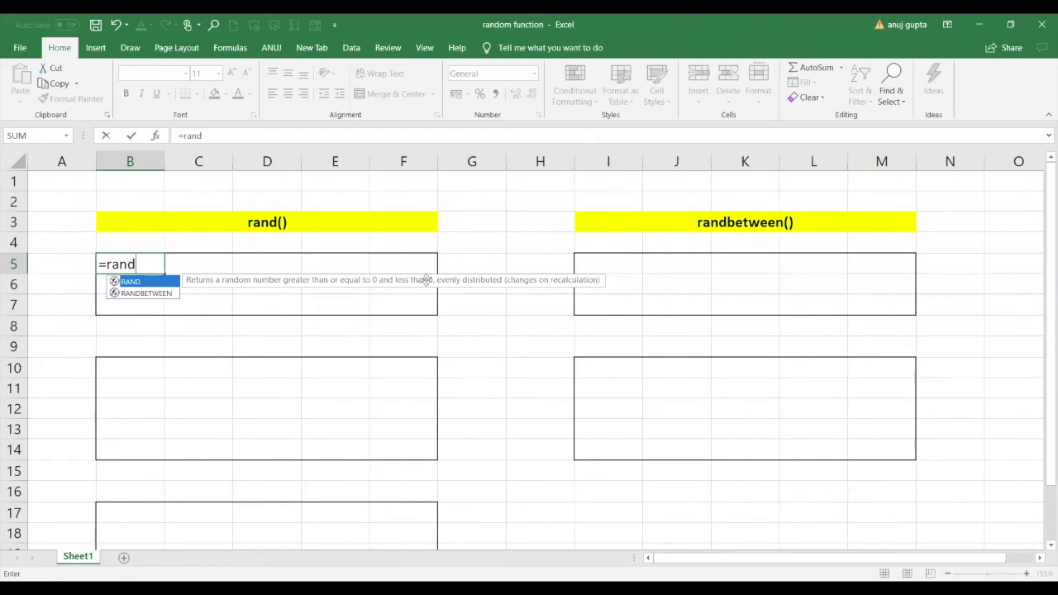
key(Return)
text(())
key(Return)
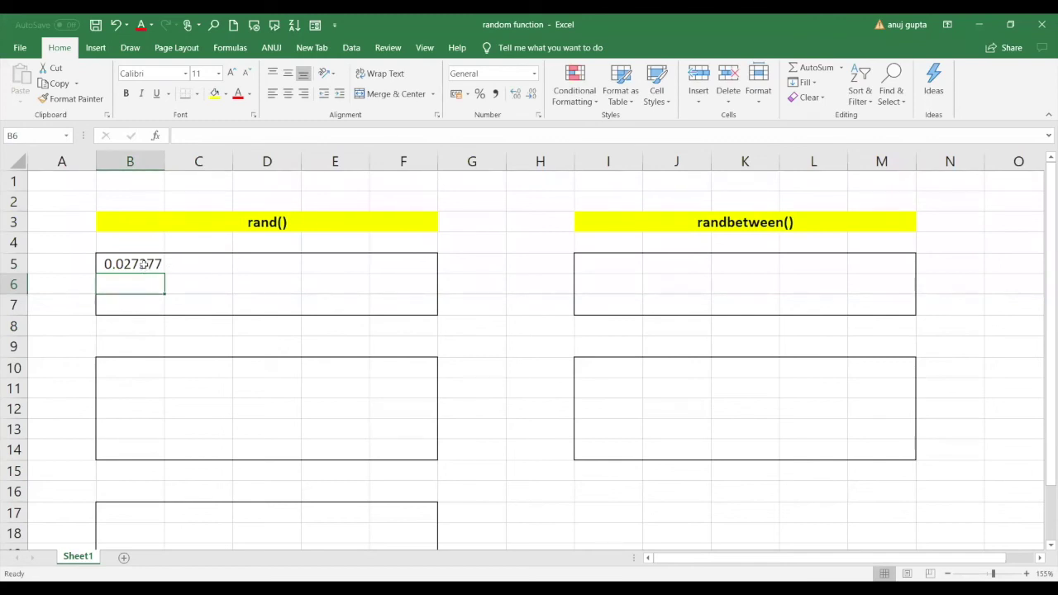
key(alt+Tab)
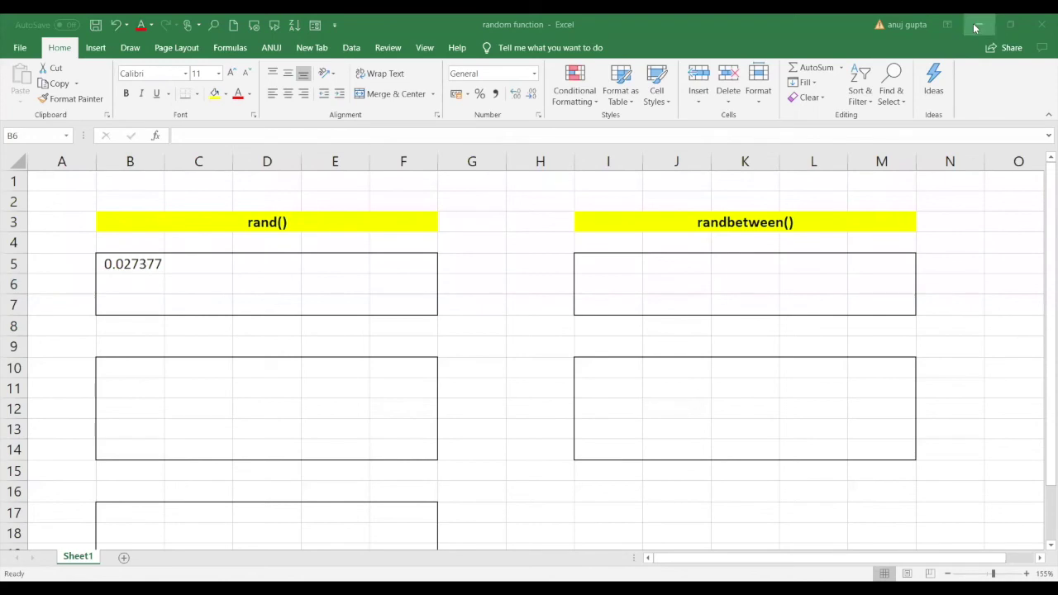
Copy B5's =RAND() formula and paste it over B5:F7 to fill all fifteen cells.
key(alt+Tab)
click(157, 267)
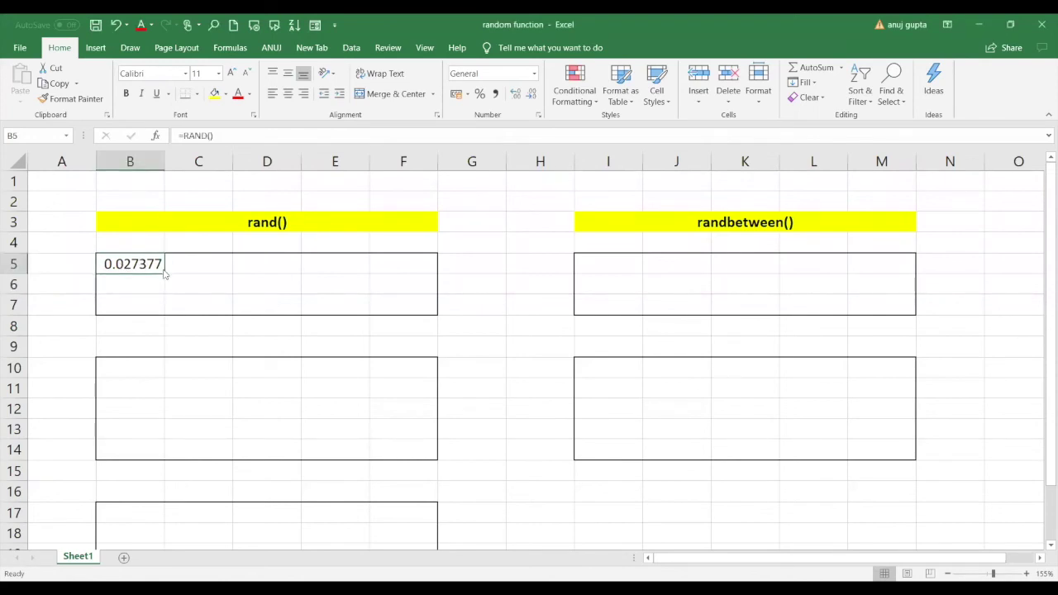
key(ctrl+c)
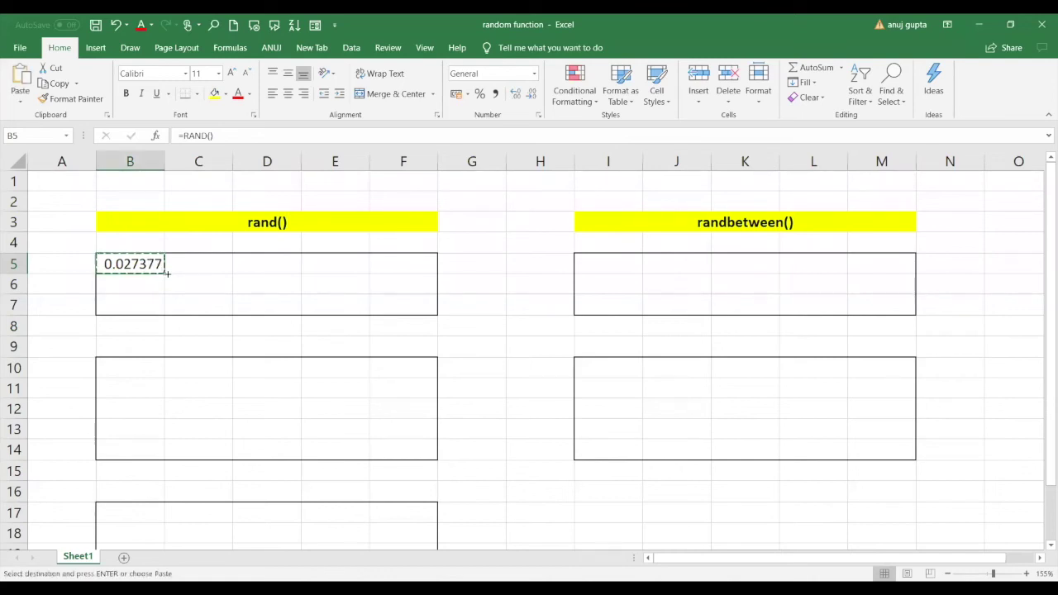
drag(167, 274, 426, 319)
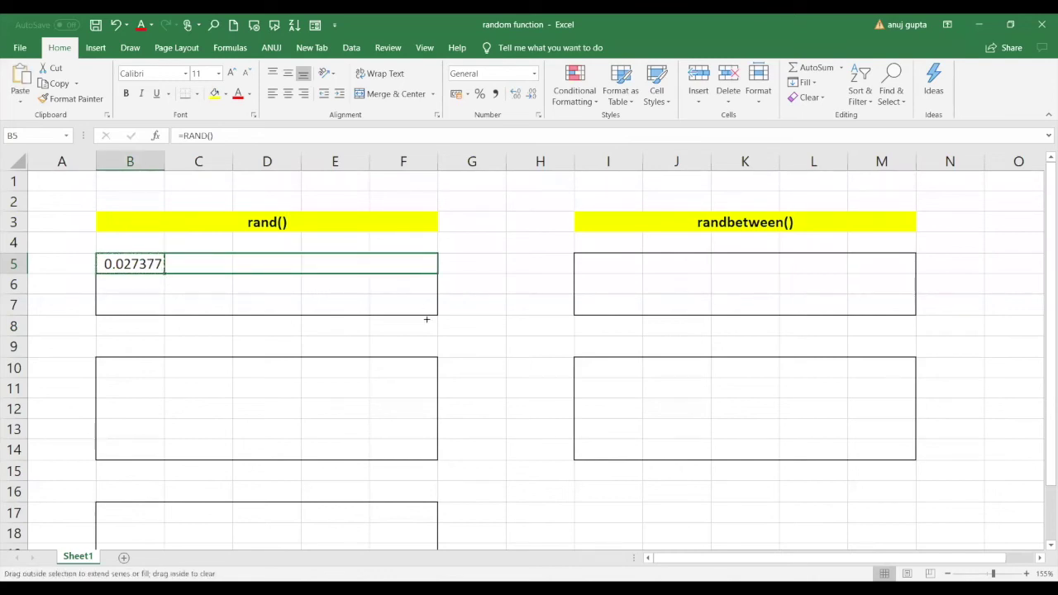
mouse_move(353, 295)
mouse_down()
mouse_move(389, 313)
mouse_move(363, 285)
mouse_up()
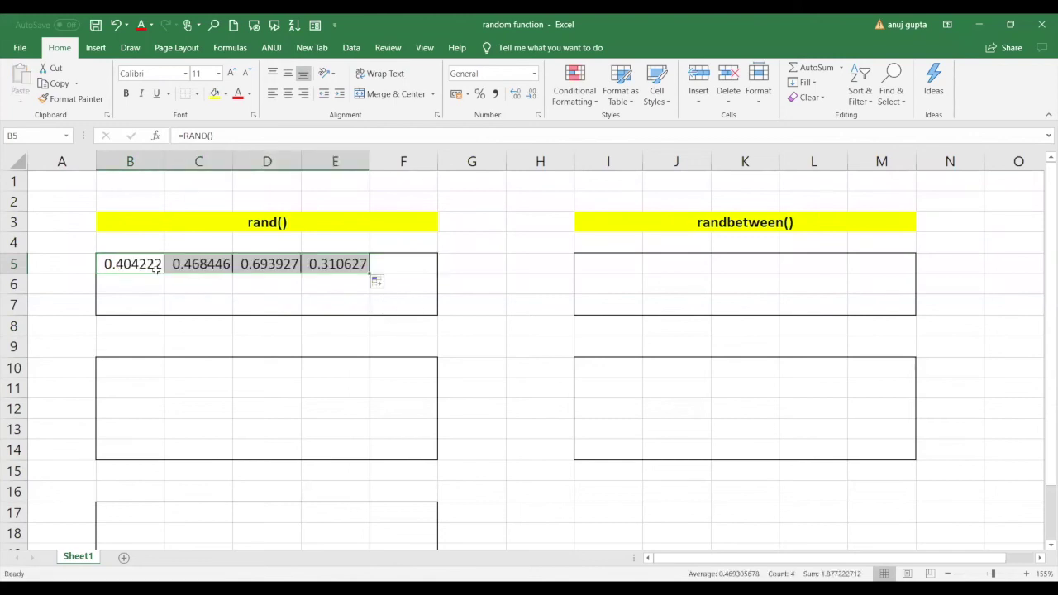
click(157, 270)
drag(157, 269, 399, 301)
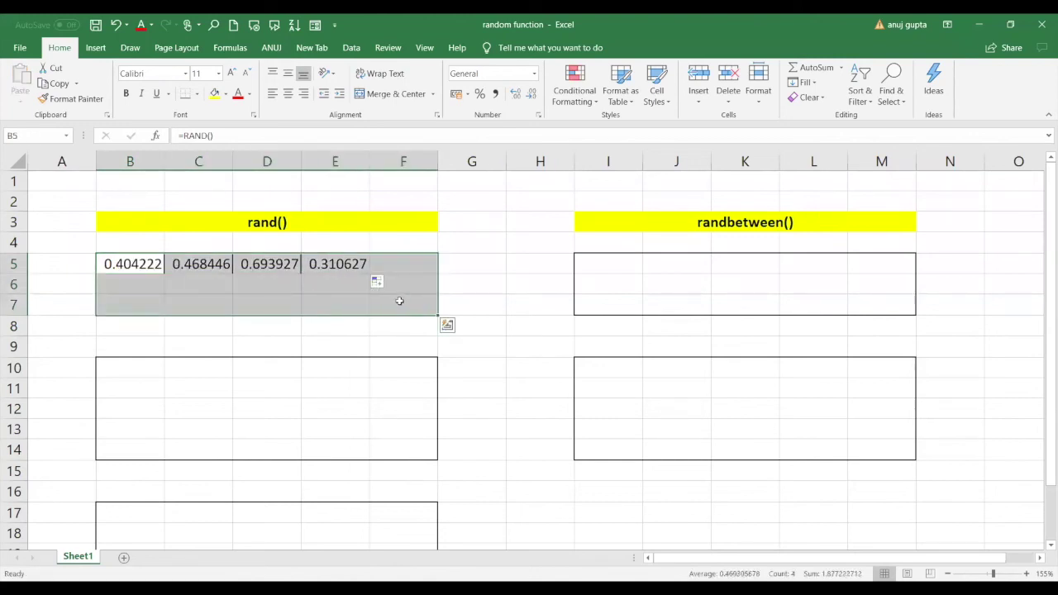
click(143, 261)
key(ctrl+c)
drag(143, 261, 396, 304)
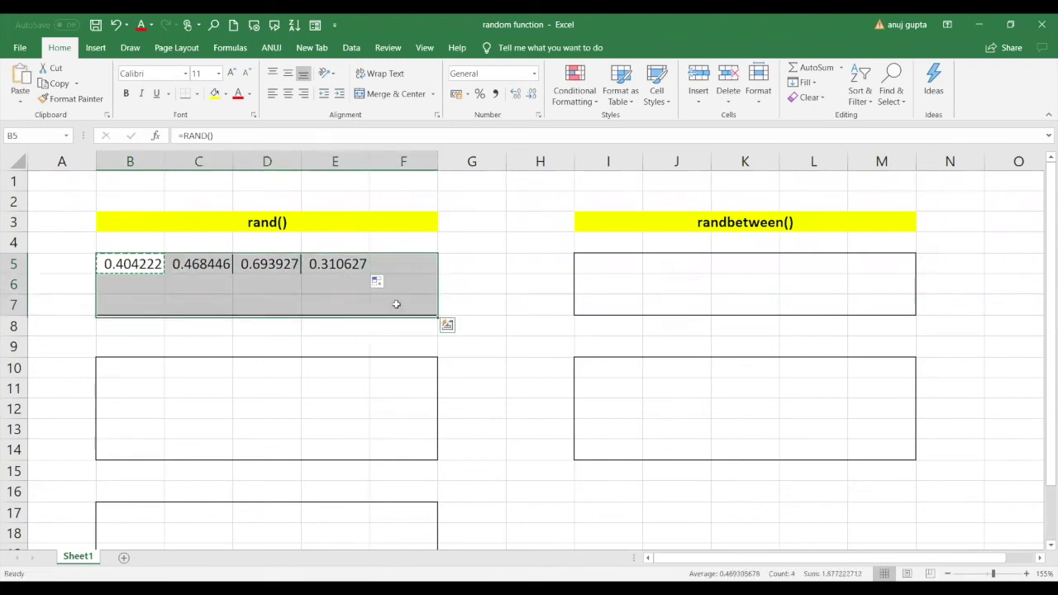
key(ctrl+v)
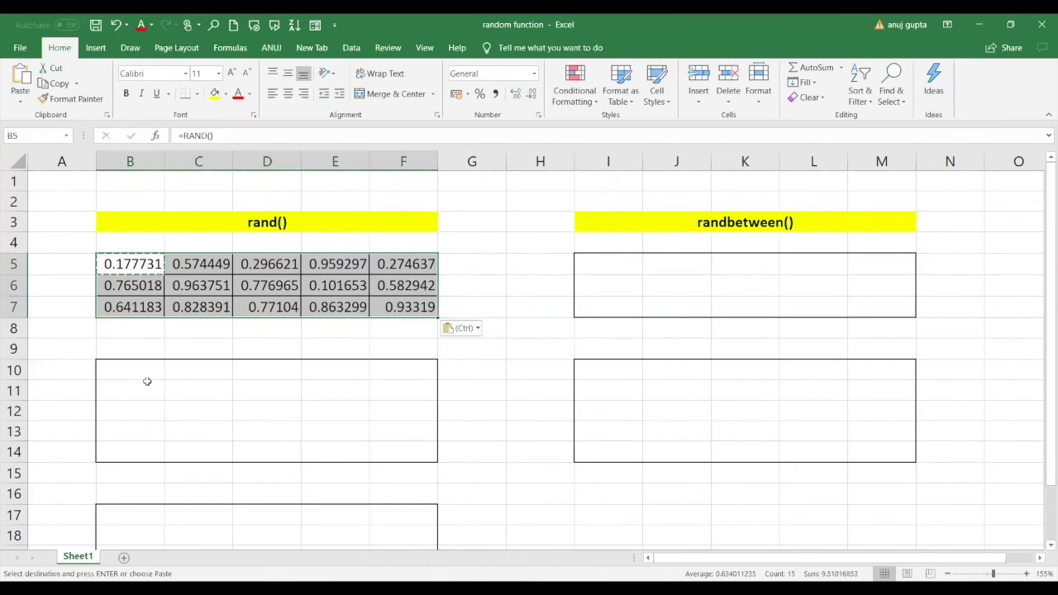
click(147, 385)
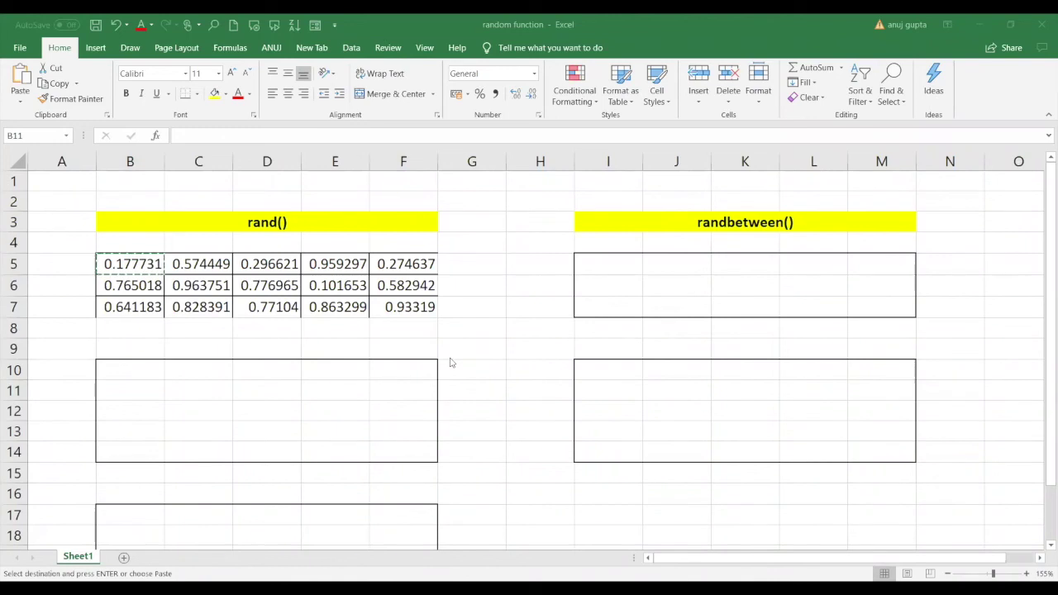
Enter the formula =RAND()*10 in cell B10.
click(131, 377)
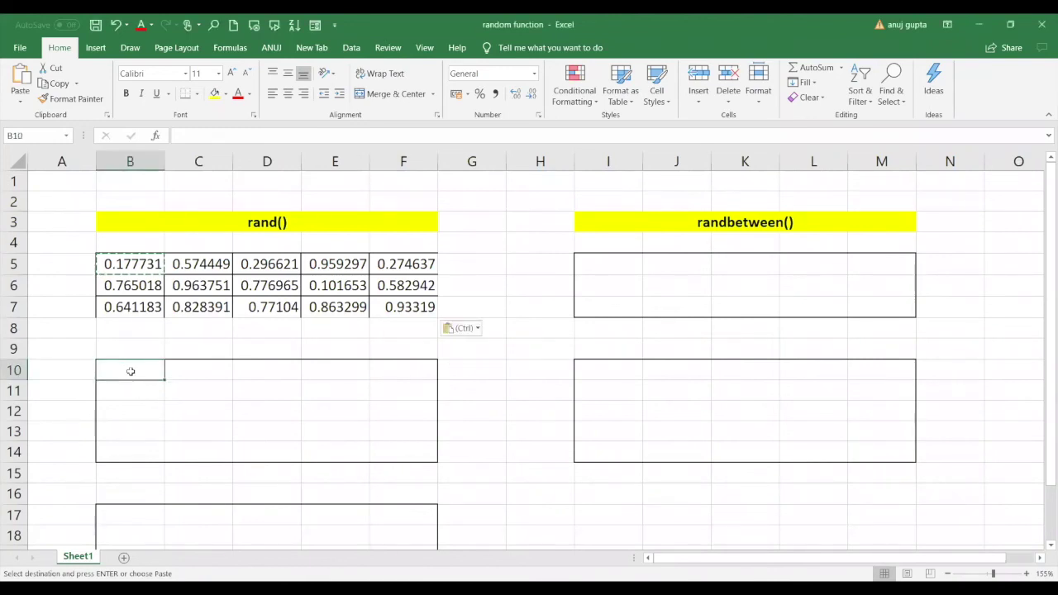
text(=)
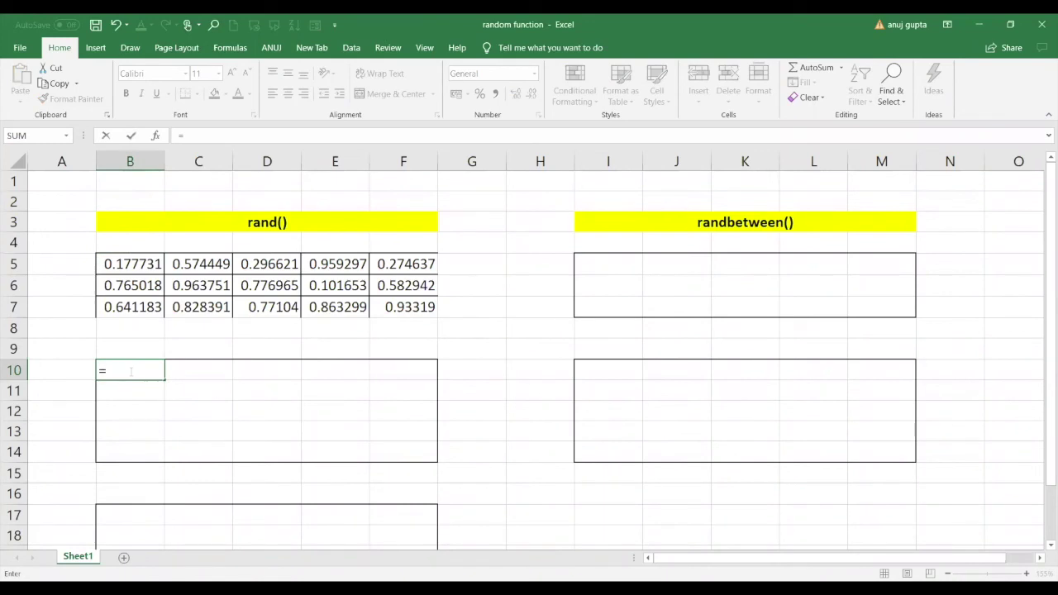
text(rand)
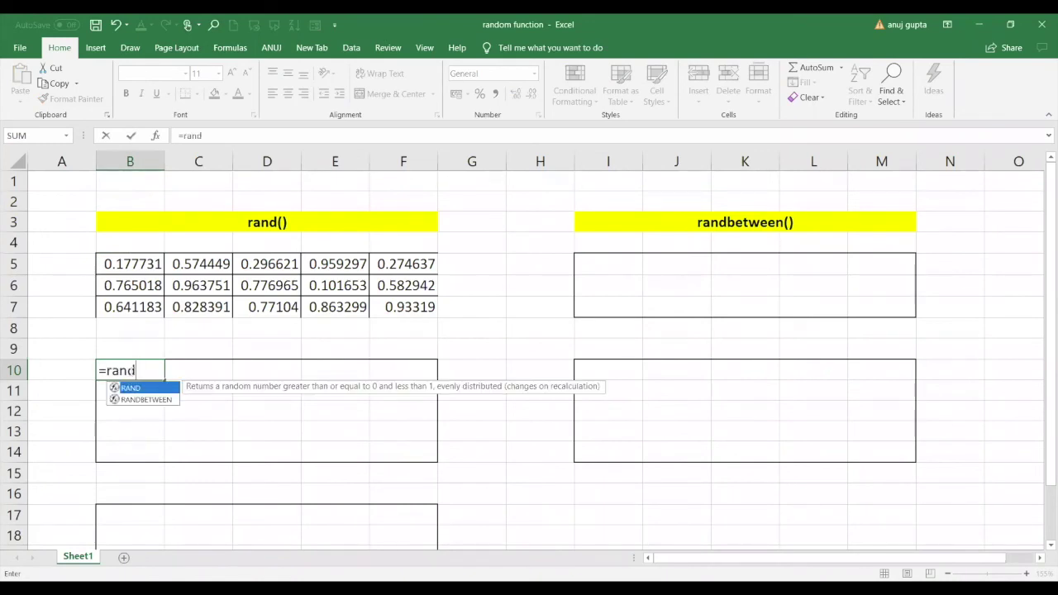
key(Tab)
text())
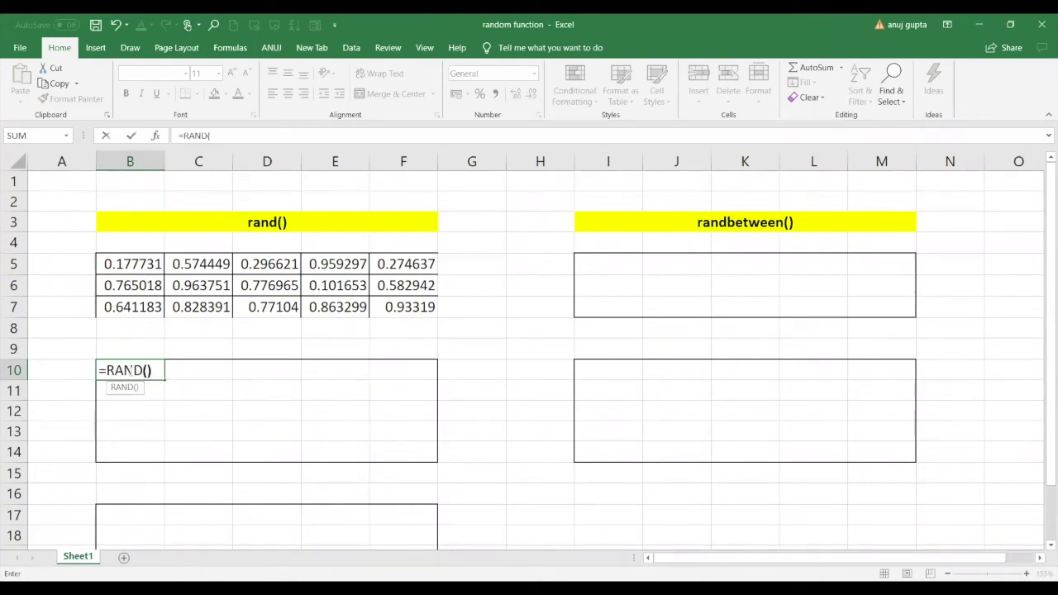
text(*10)
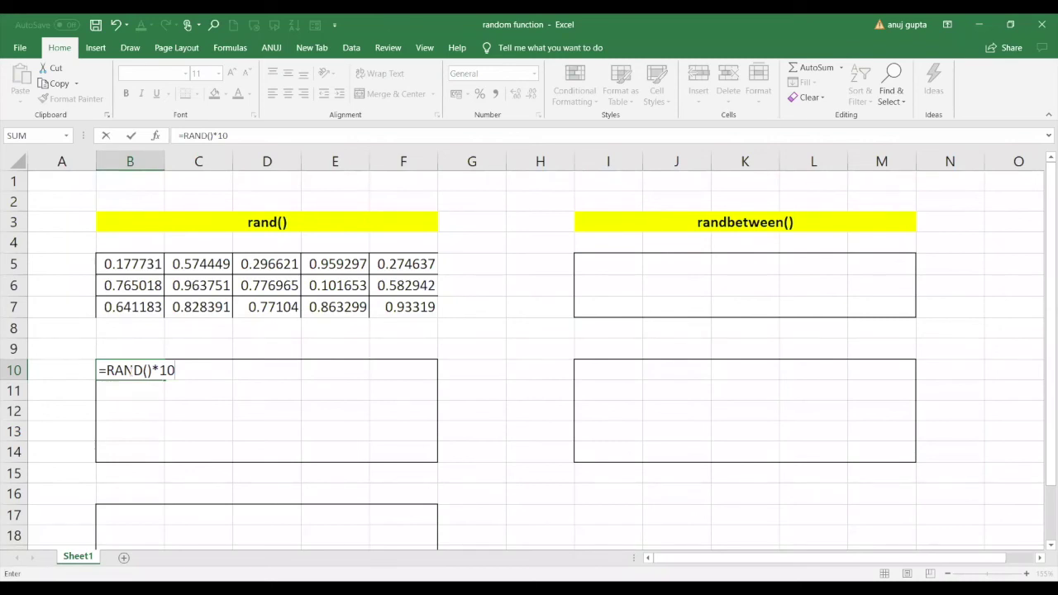
key(Return)
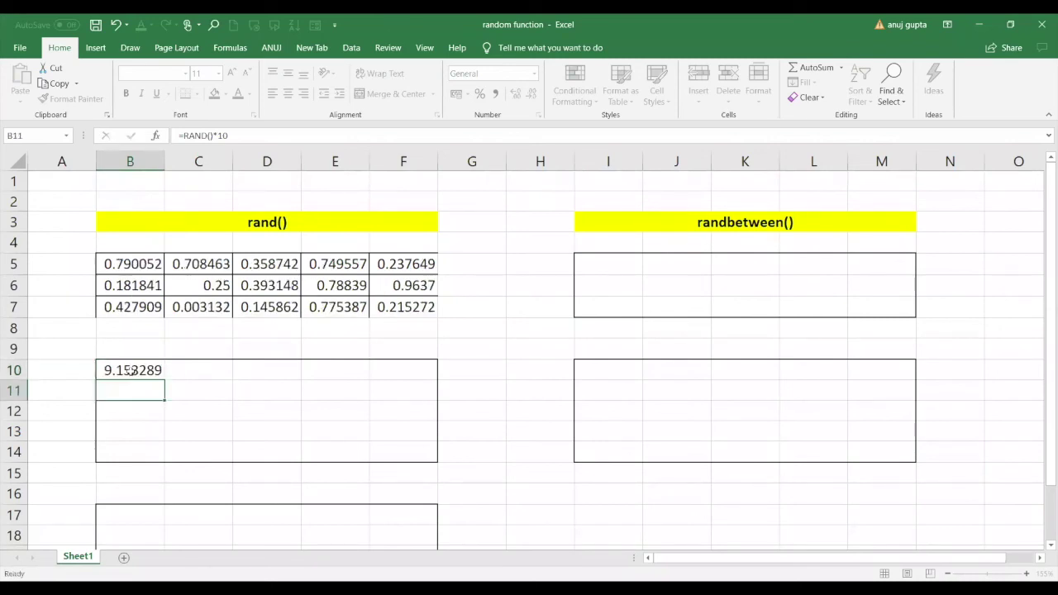
Copy B10's =RAND()*10 formula across the whole B10:F14 block.
click(134, 371)
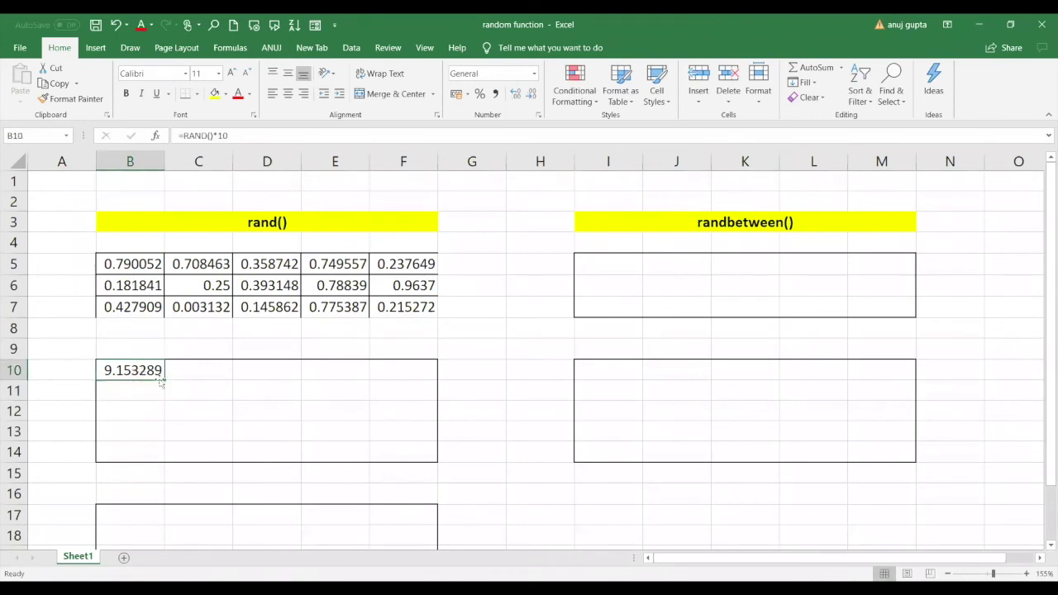
mouse_move(164, 379)
mouse_down()
mouse_move(300, 408)
mouse_move(163, 375)
mouse_up()
key(ctrl+c)
drag(151, 371, 380, 446)
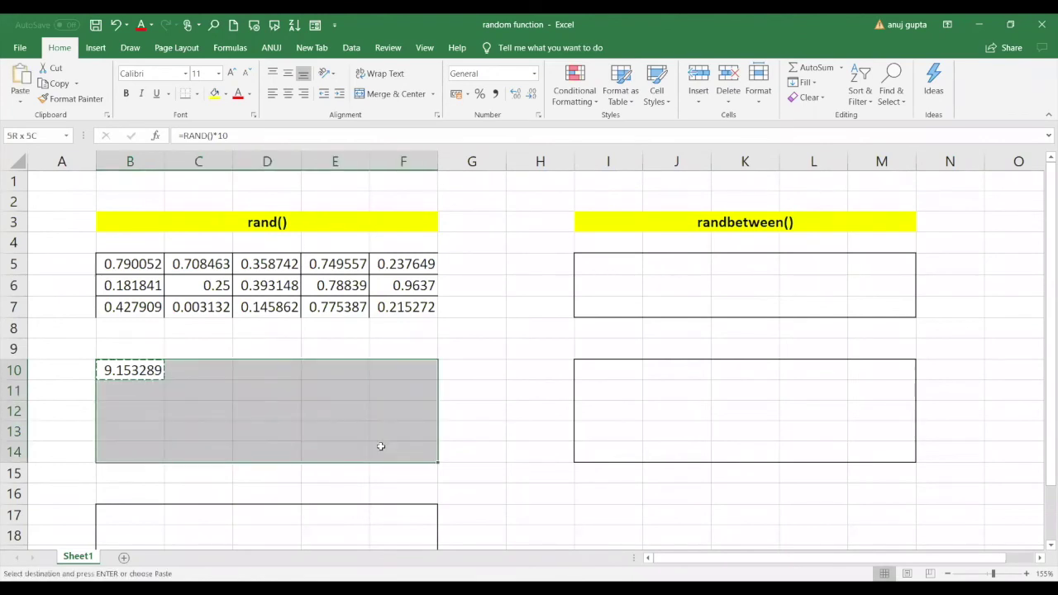
key(ctrl+v)
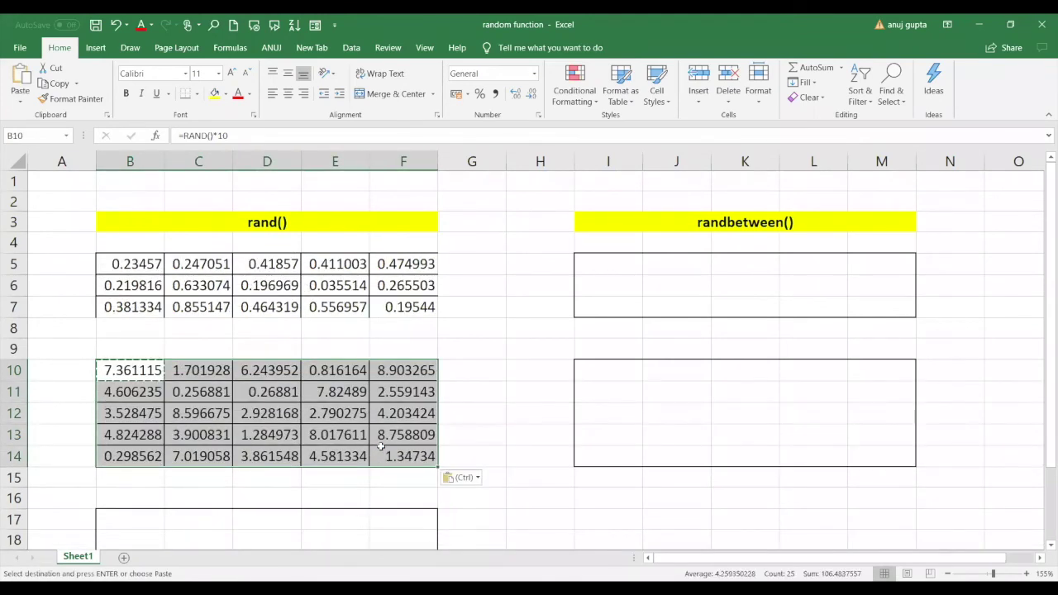
click(130, 525)
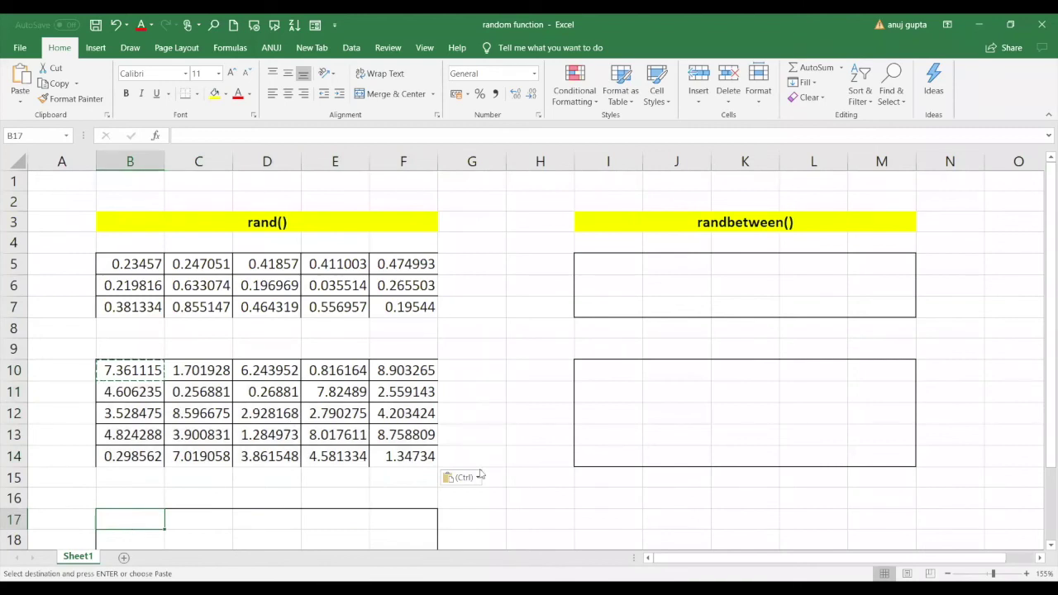
Type the side note .12*10 into cell H16.
click(514, 497)
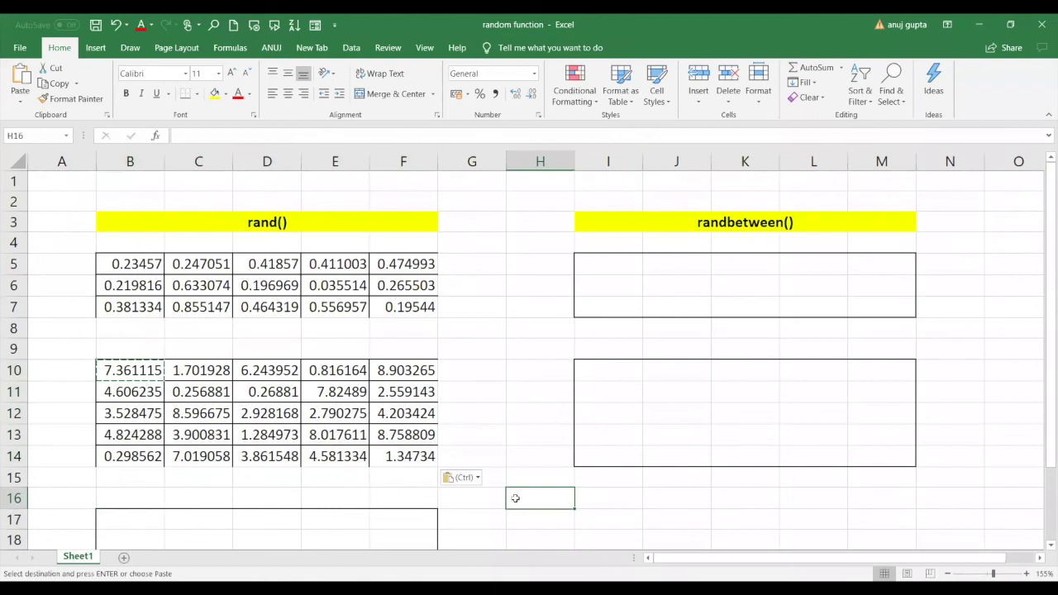
text(.)
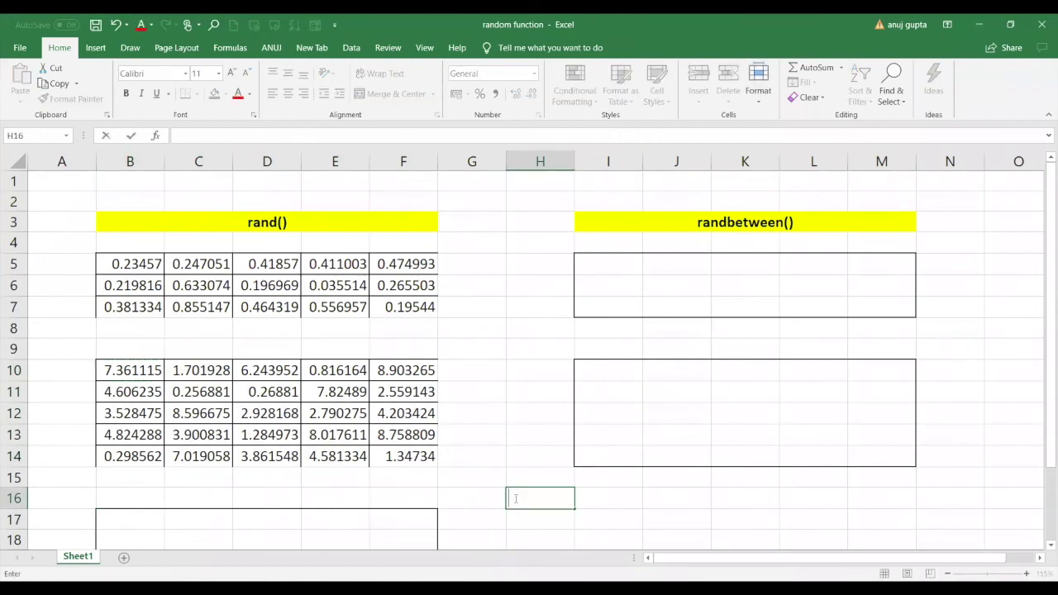
text(12*10)
key(Return)
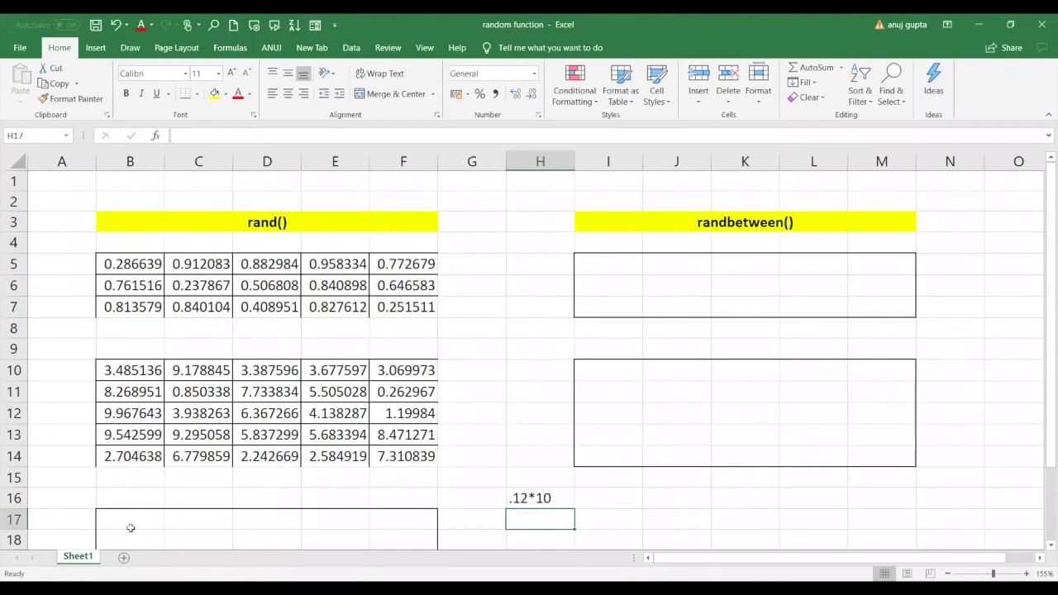
Enter =RAND()*100 in B17 and copy it across B17:F21.
click(130, 527)
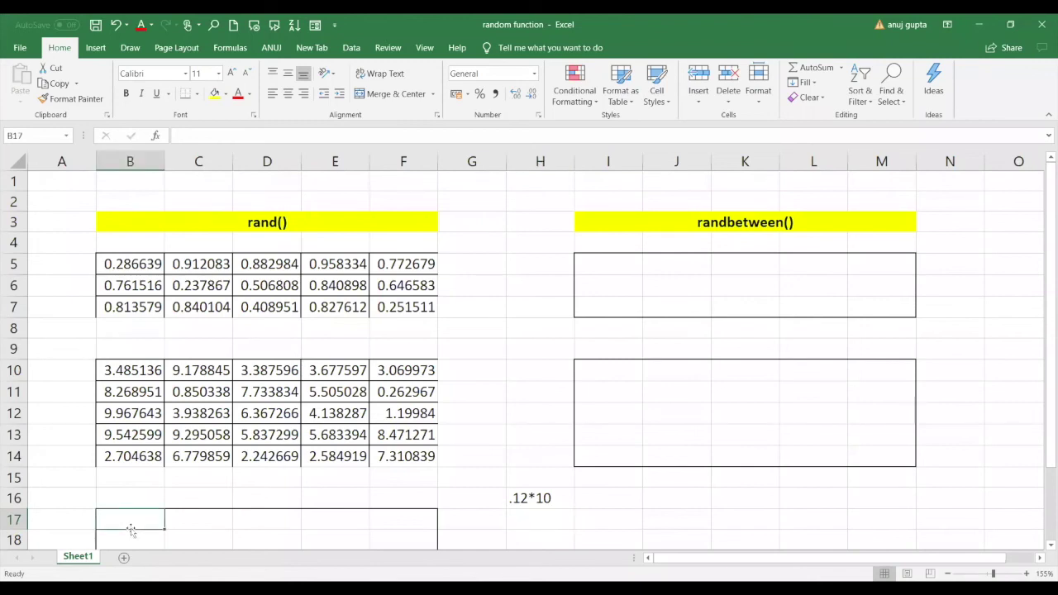
text(=)
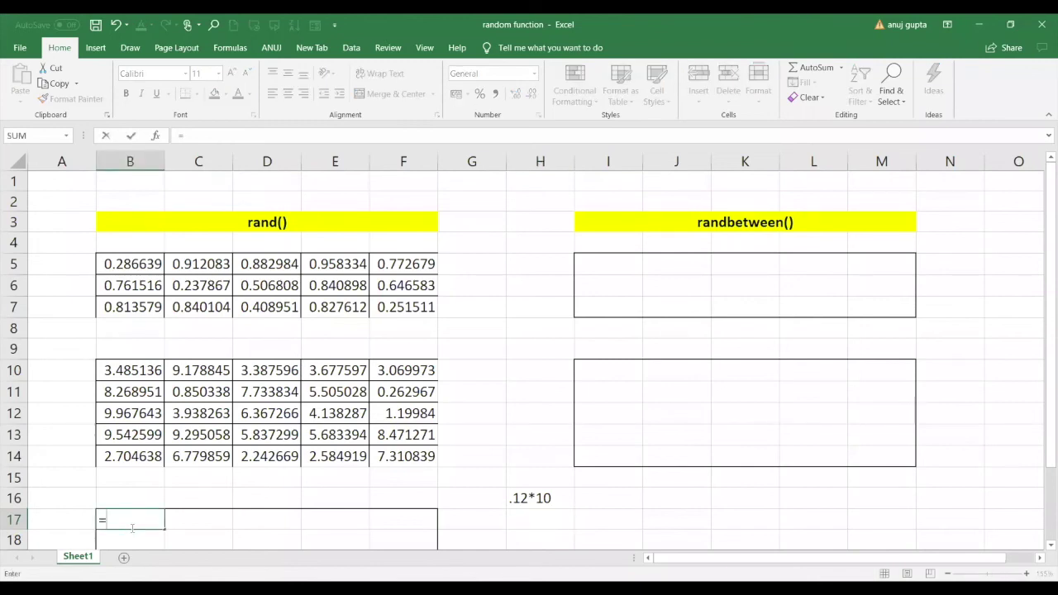
text(RAND()*100)
key(Return)
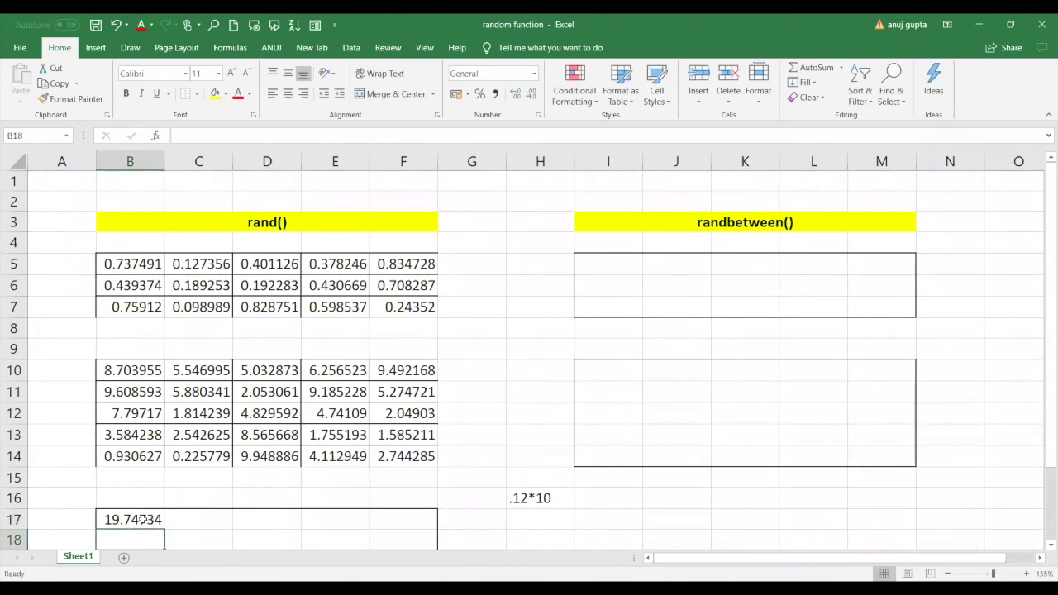
click(147, 521)
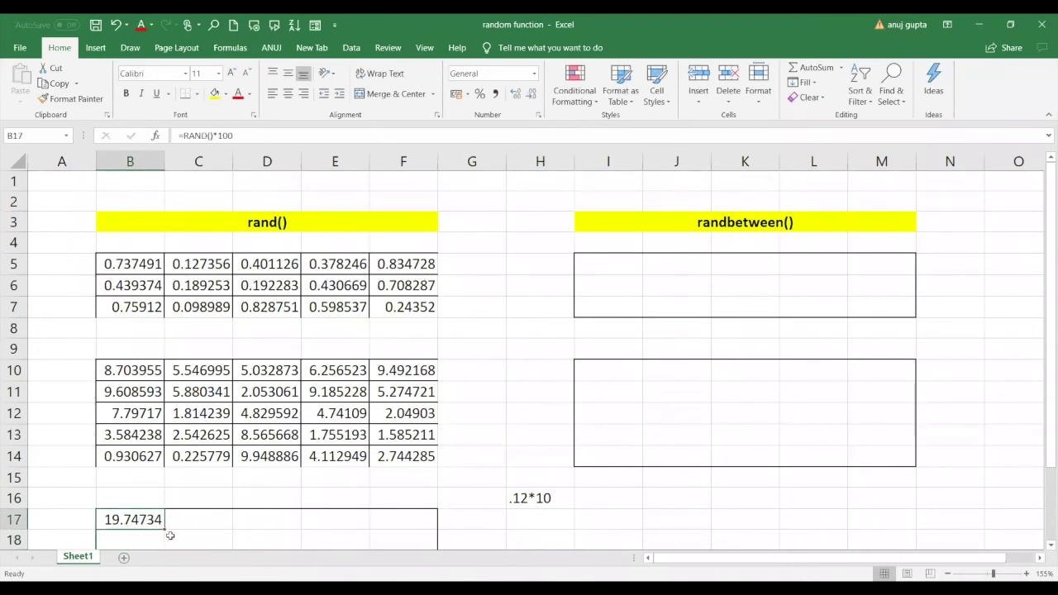
scroll(170, 536, down, 2)
key(ctrl+c)
shift+click(369, 508)
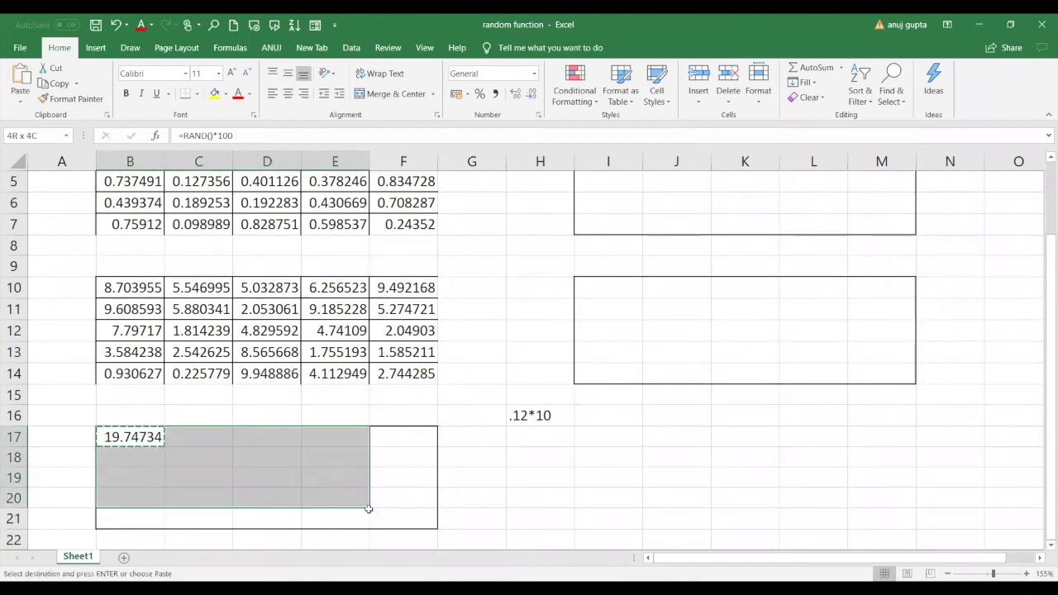
key(ctrl+v)
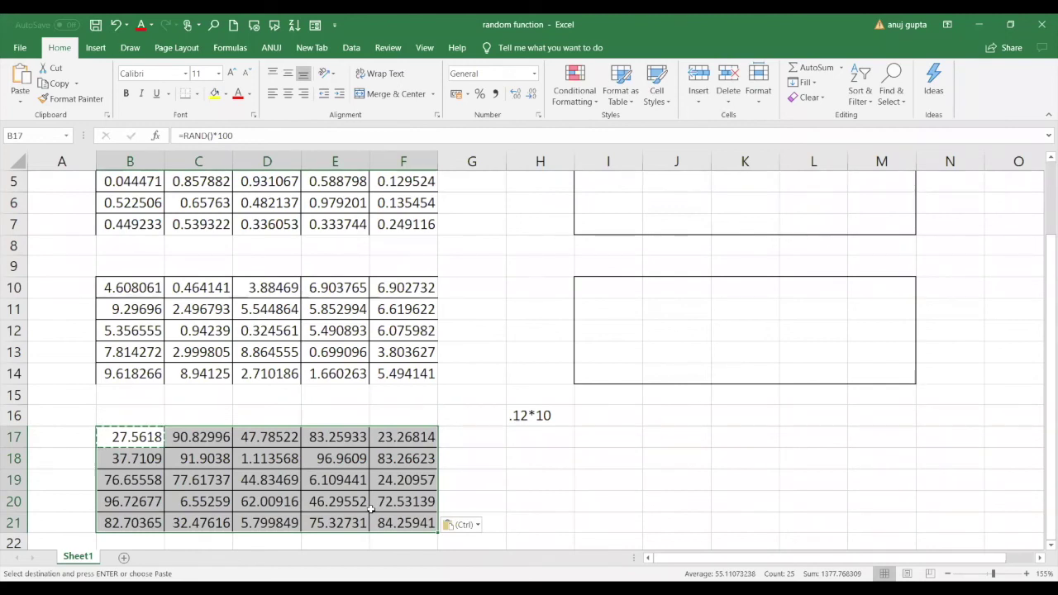
Paste the =RAND()*100 formula into G20 as well.
click(455, 494)
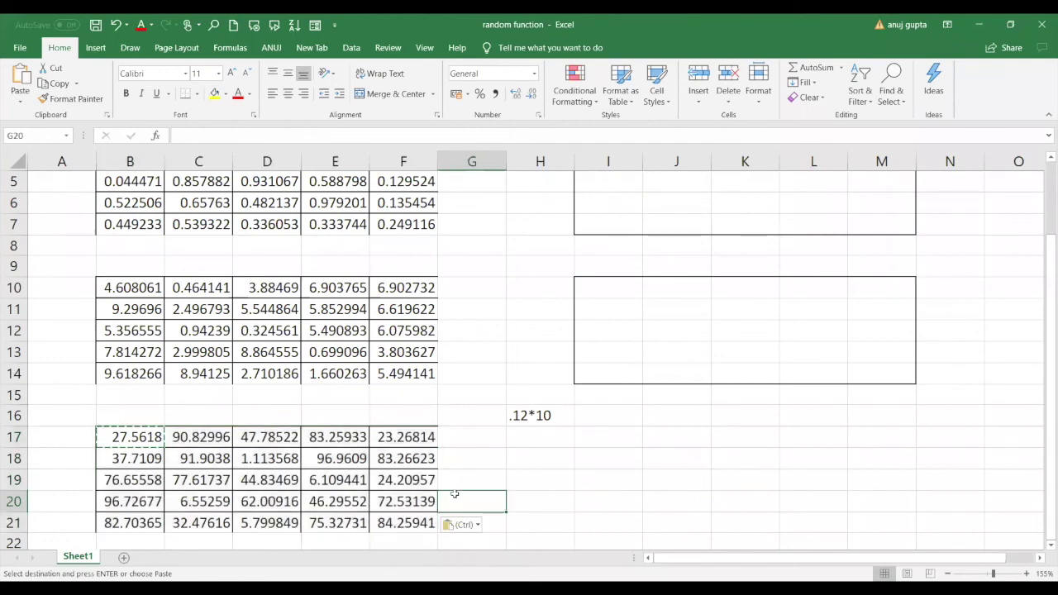
key(Return)
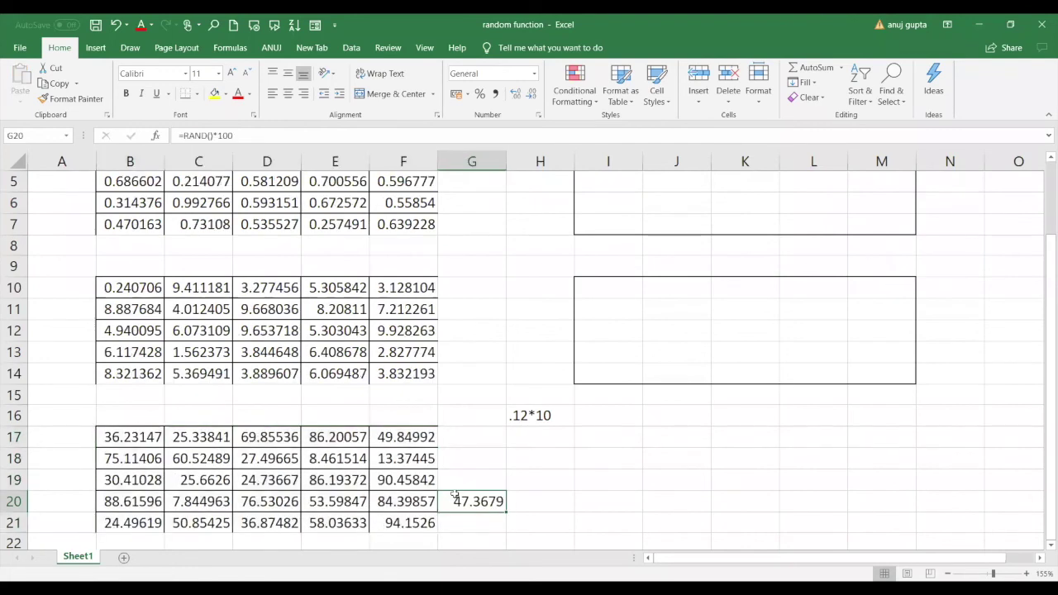
click(472, 404)
key(Down)
key(Down)
key(Down)
Type a name into cell H18.
click(572, 466)
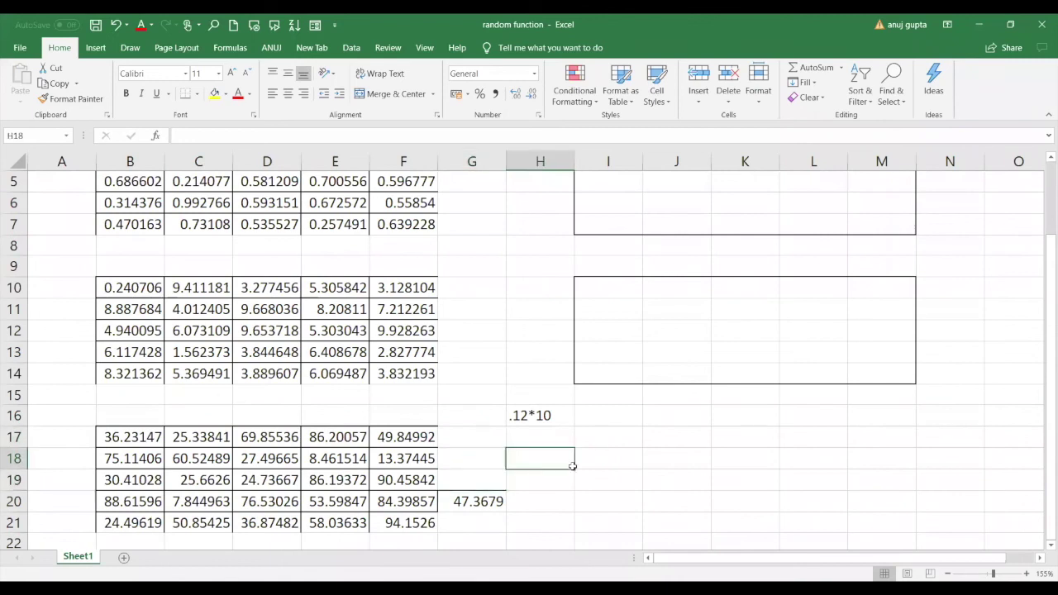
text(anuj)
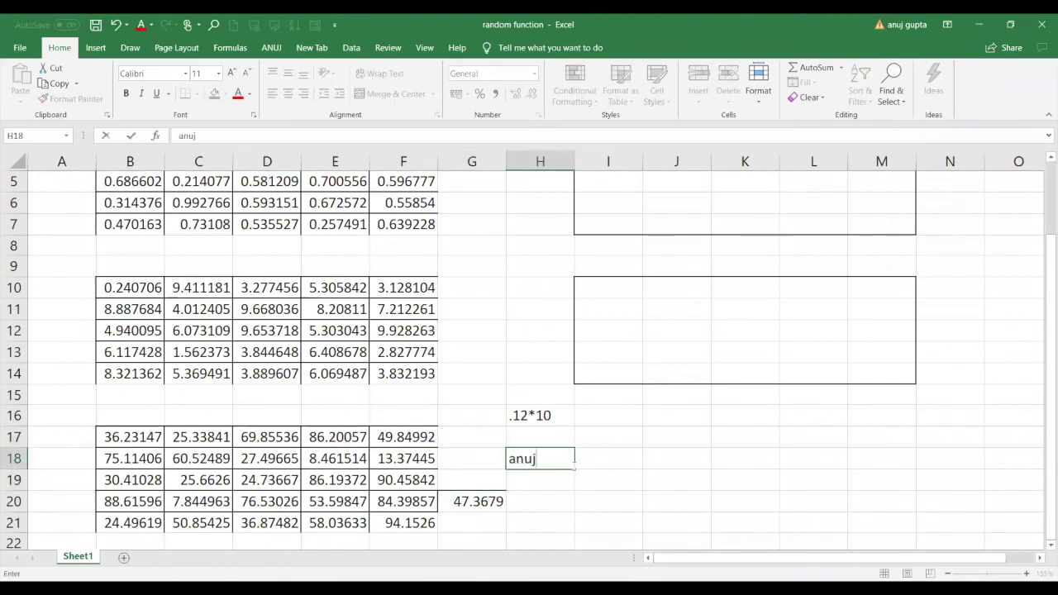
key(Return)
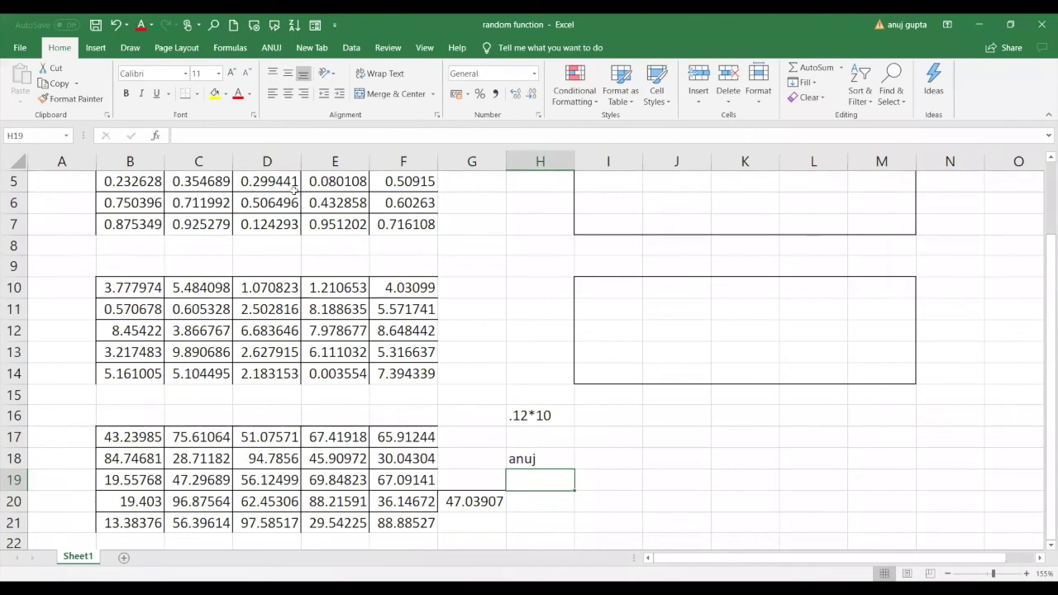
click(133, 286)
Copy B10:F14 and paste it back over itself as values only.
drag(133, 286, 403, 378)
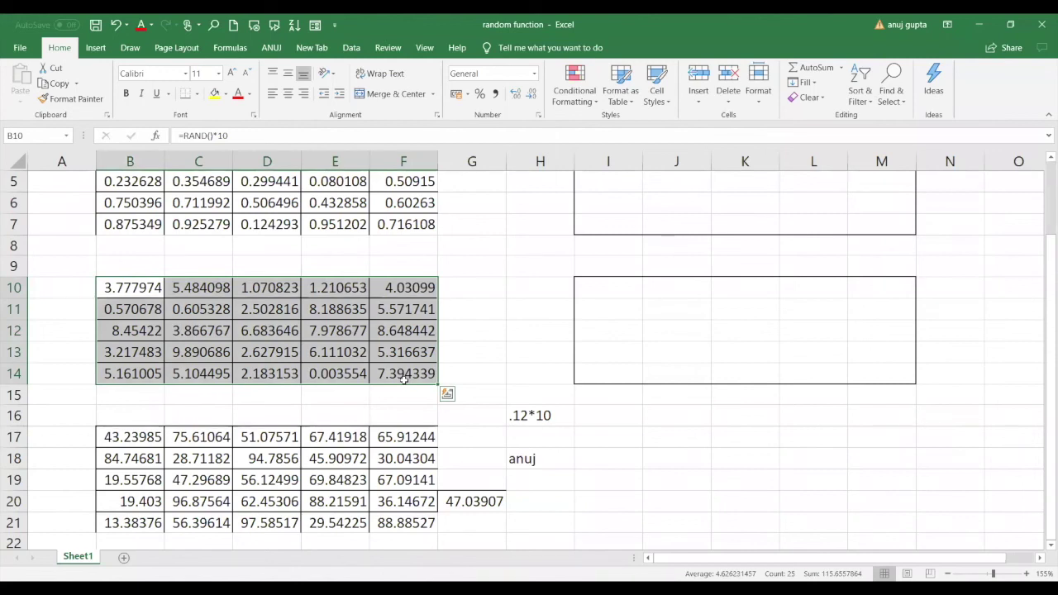
key(ctrl+c)
key(ctrl+q)
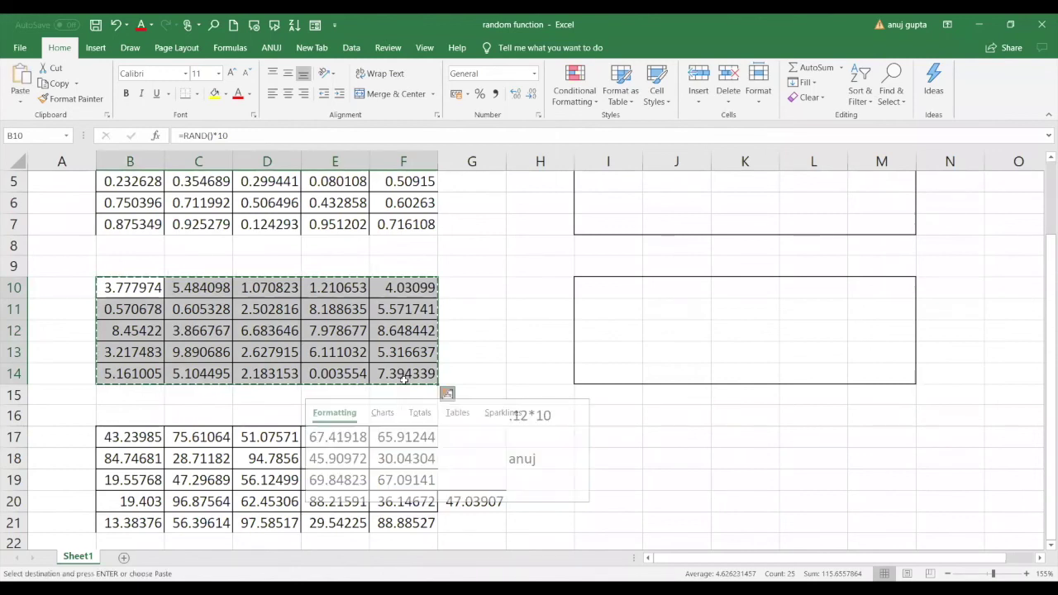
right_click(404, 379)
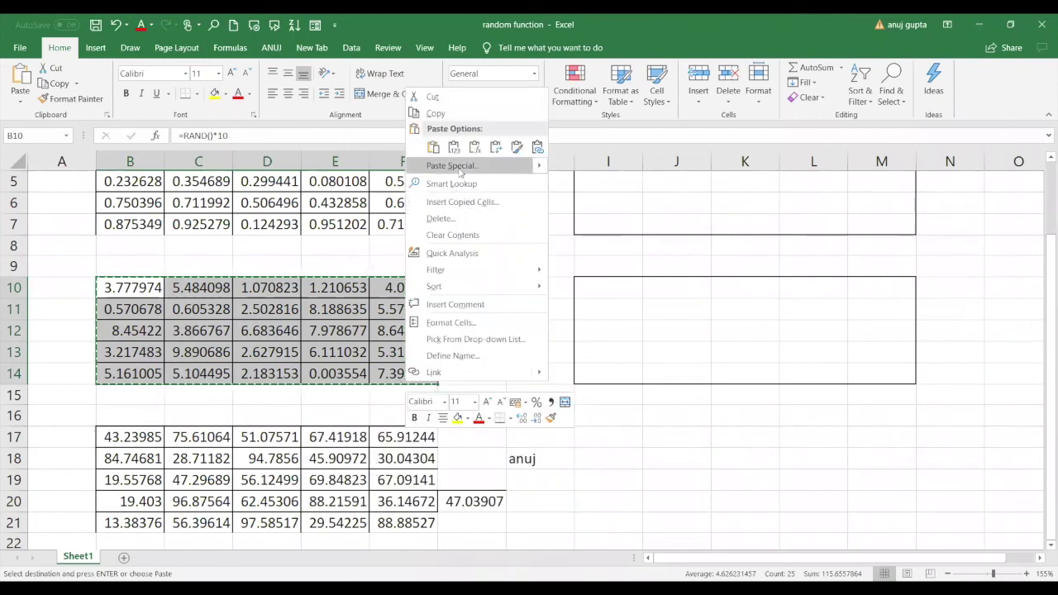
click(457, 168)
click(358, 115)
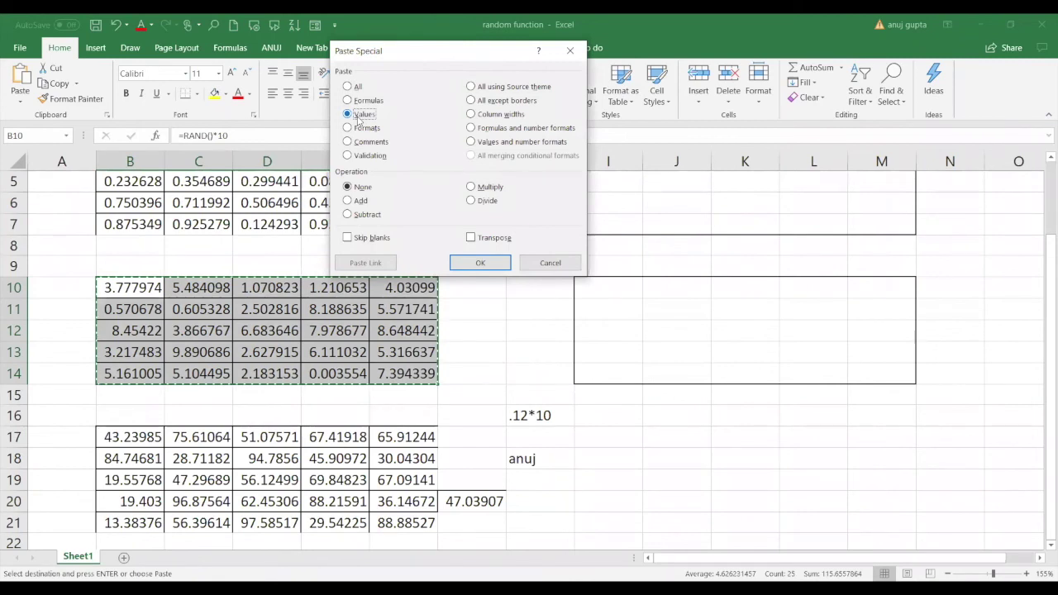
click(478, 262)
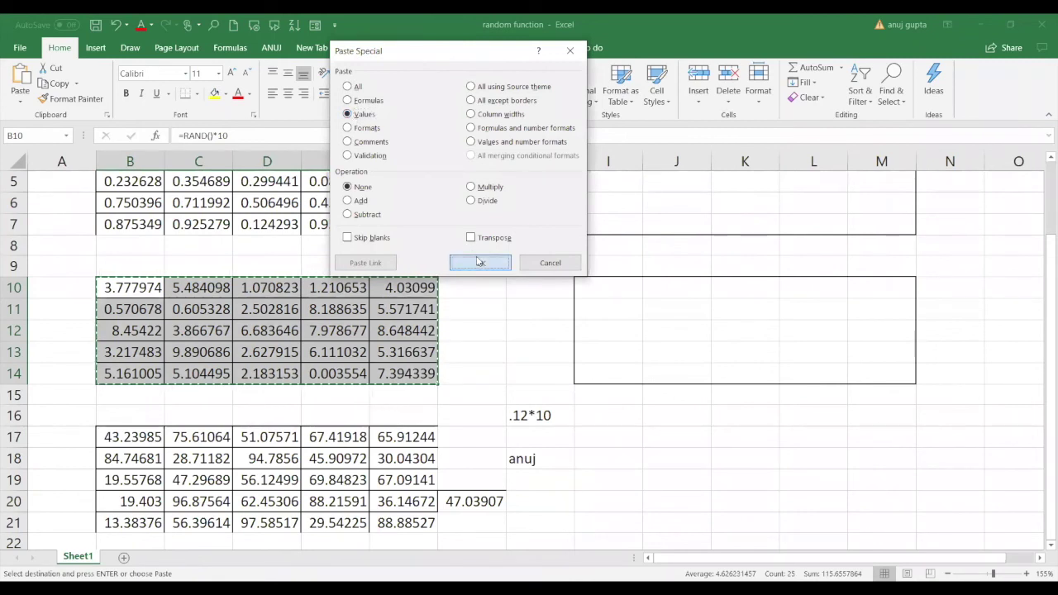
click(501, 328)
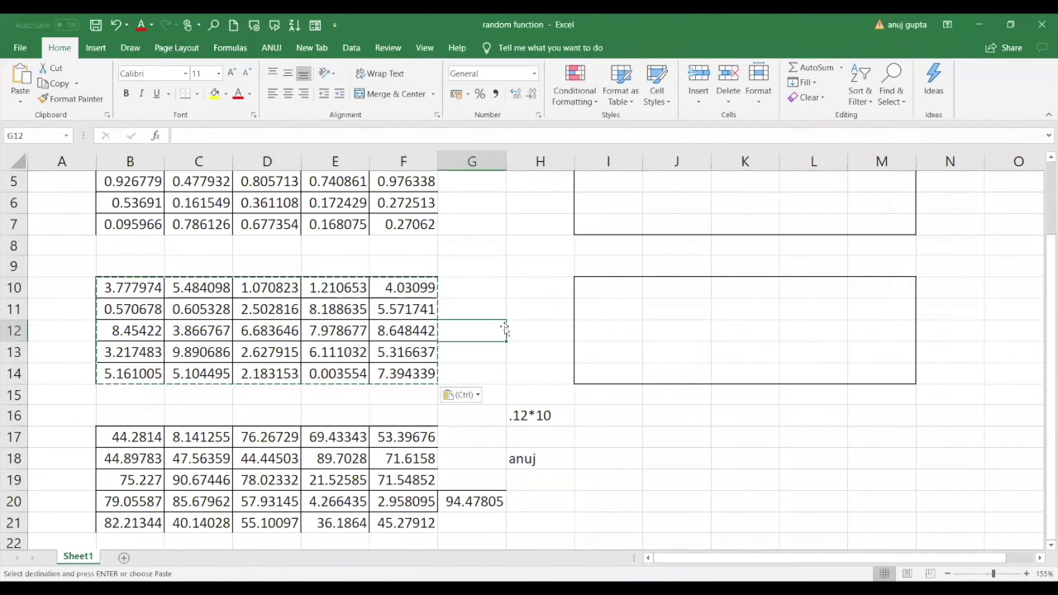
double_click(626, 394)
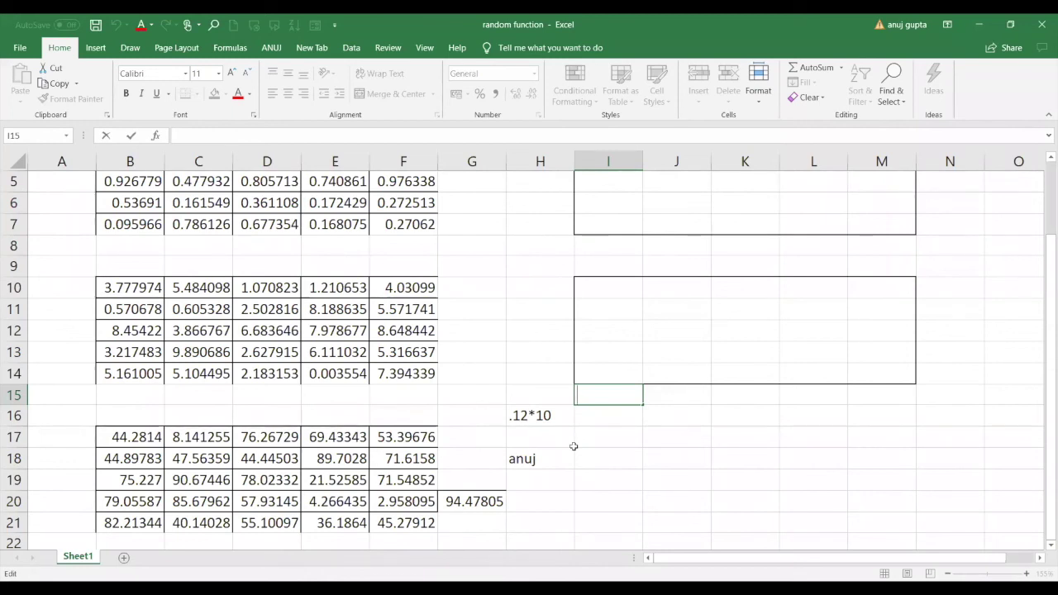
Repeat H18's name in H19, H20 and H21, then enter 12 in H22.
click(557, 456)
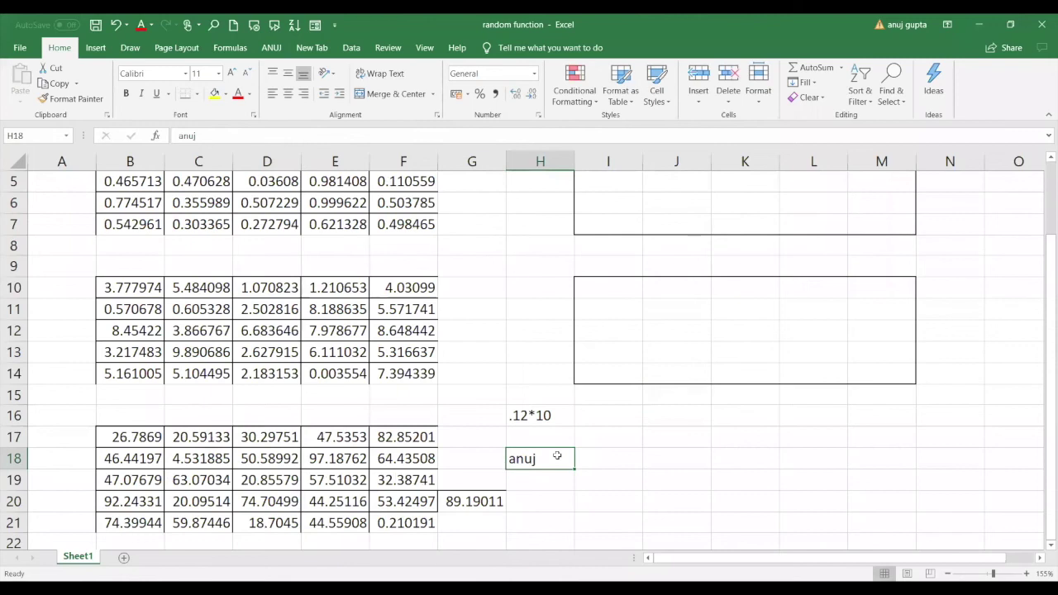
key(Down)
click(590, 462)
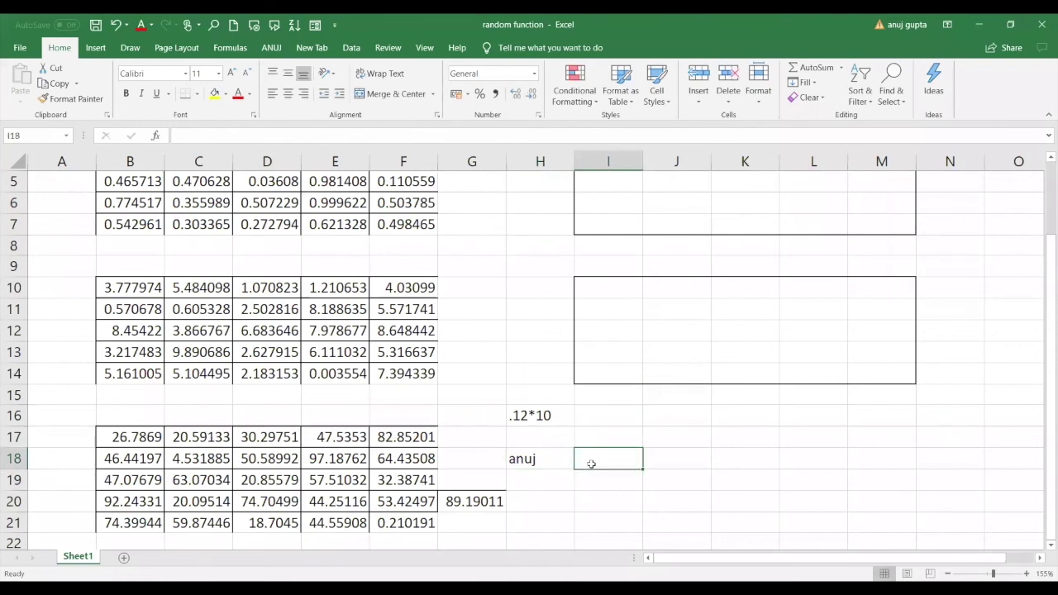
click(545, 475)
text(anuj)
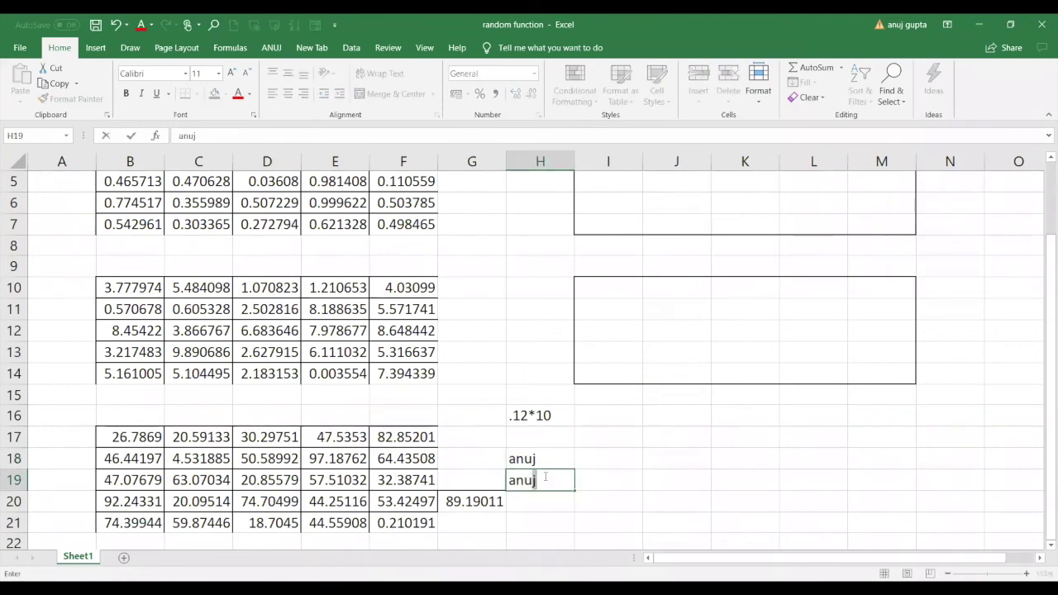
key(Return)
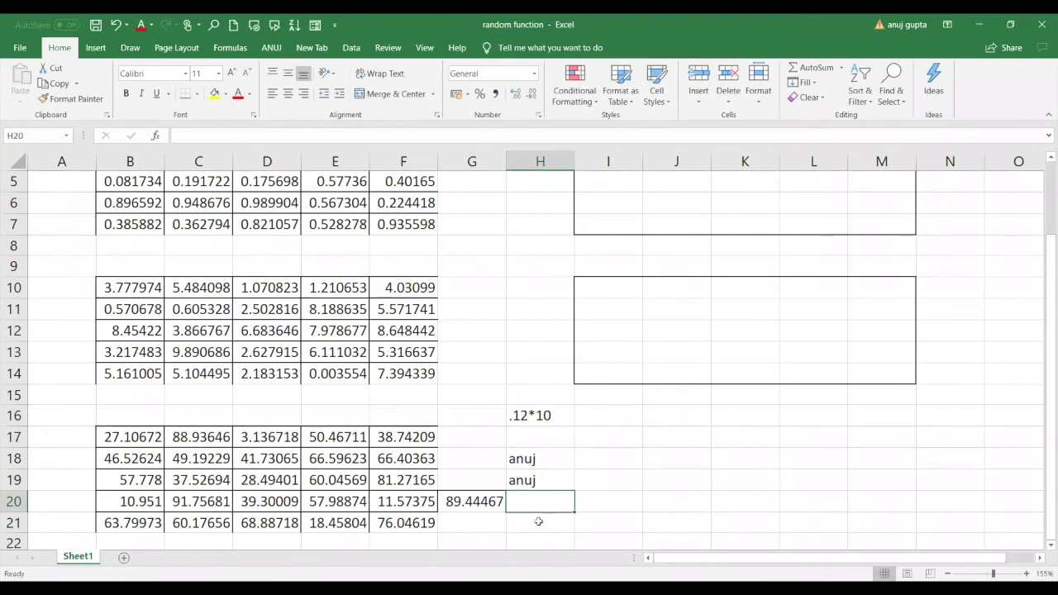
text(anuj)
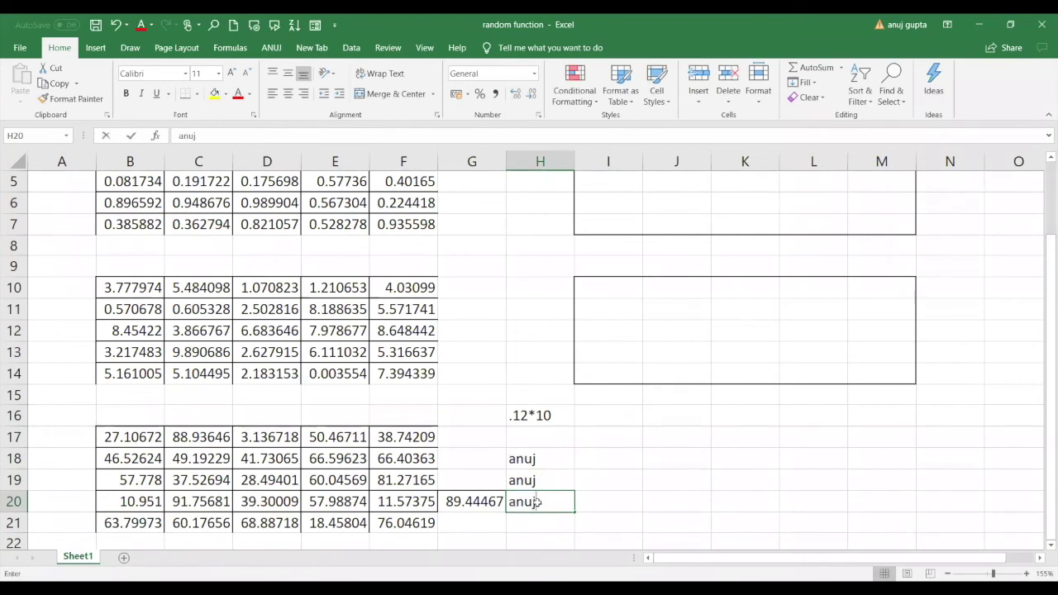
key(Return)
text(anuj)
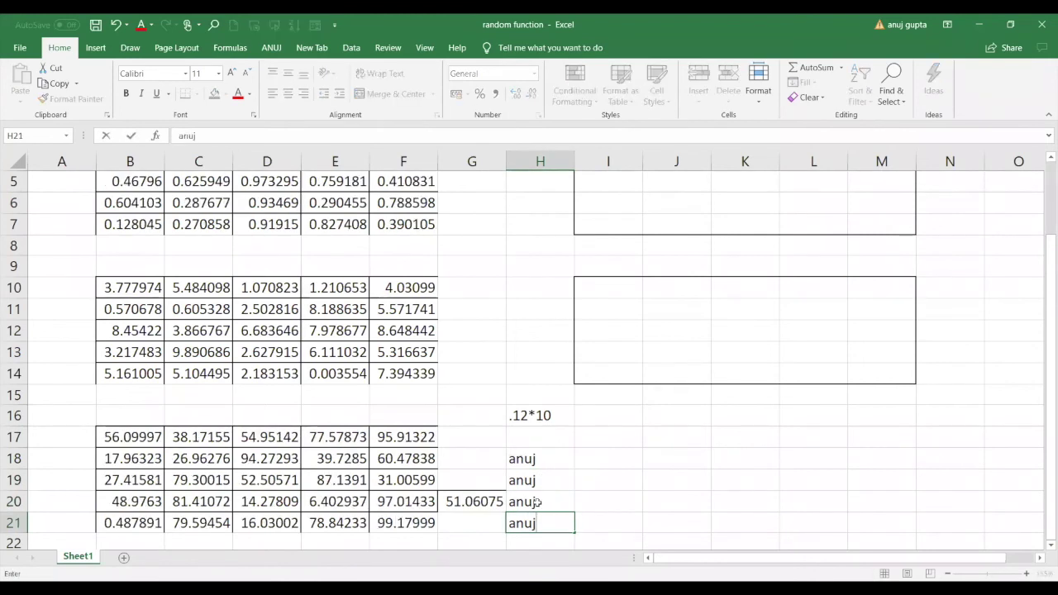
key(Return)
text(12)
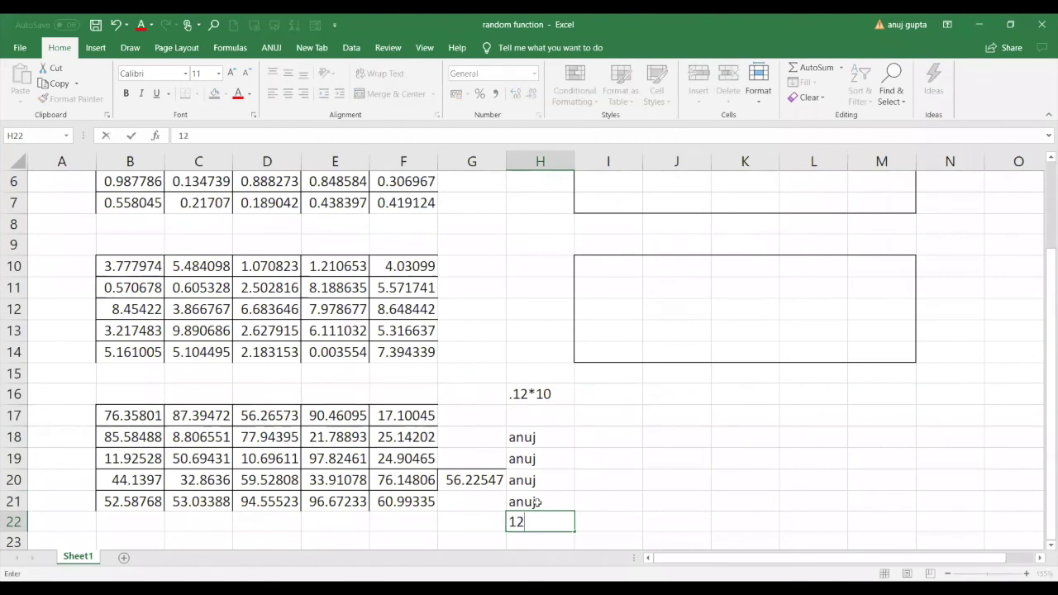
key(Return)
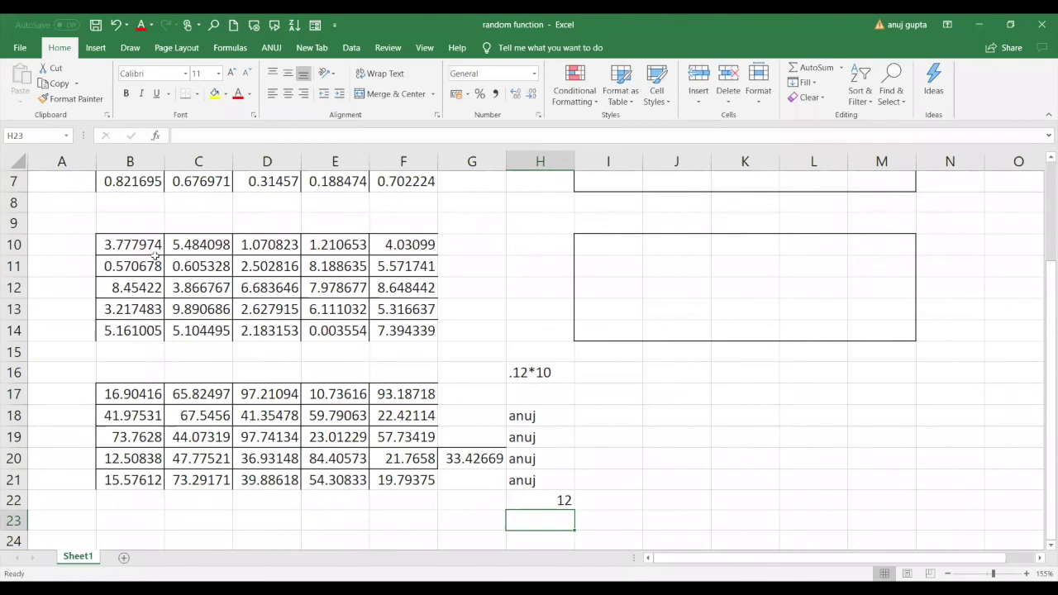
Step through column C cells to confirm the B10:F14 numbers stay fixed.
click(191, 296)
key(Up)
key(Up)
key(Up)
key(Up)
key(Up)
key(Up)
key(Up)
key(Up)
key(Up)
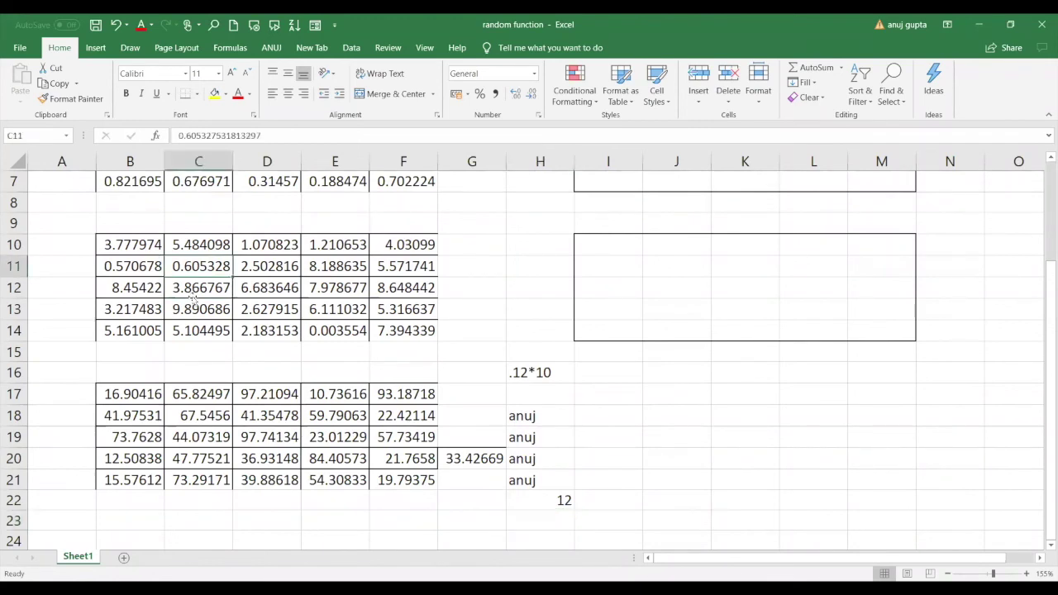
key(Up)
key(Up)
key(Down)
key(Down)
key(Down)
key(Down)
key(Down)
key(Down)
key(Down)
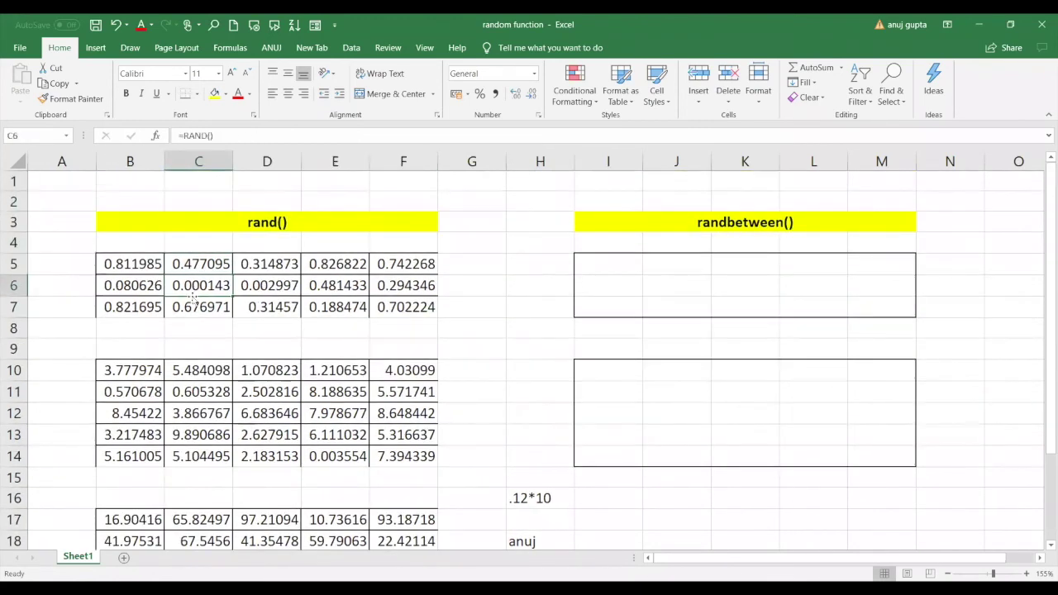
key(Down)
key(Down)
key(Down)
key(Down)
key(Down)
key(Down)
key(Down)
key(Down)
key(Down)
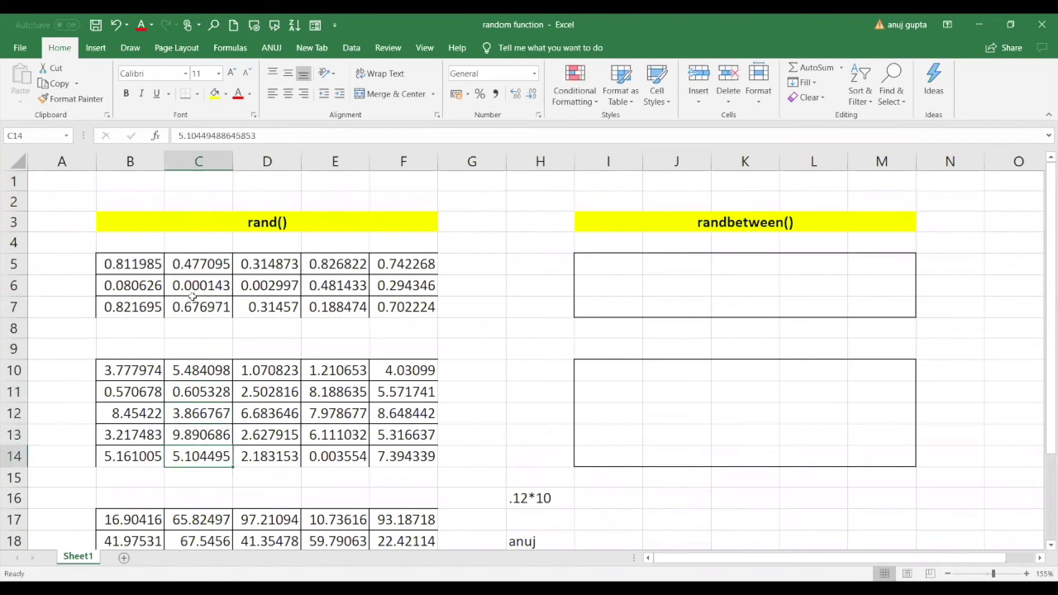
key(Down)
key(Down)
key(Down)
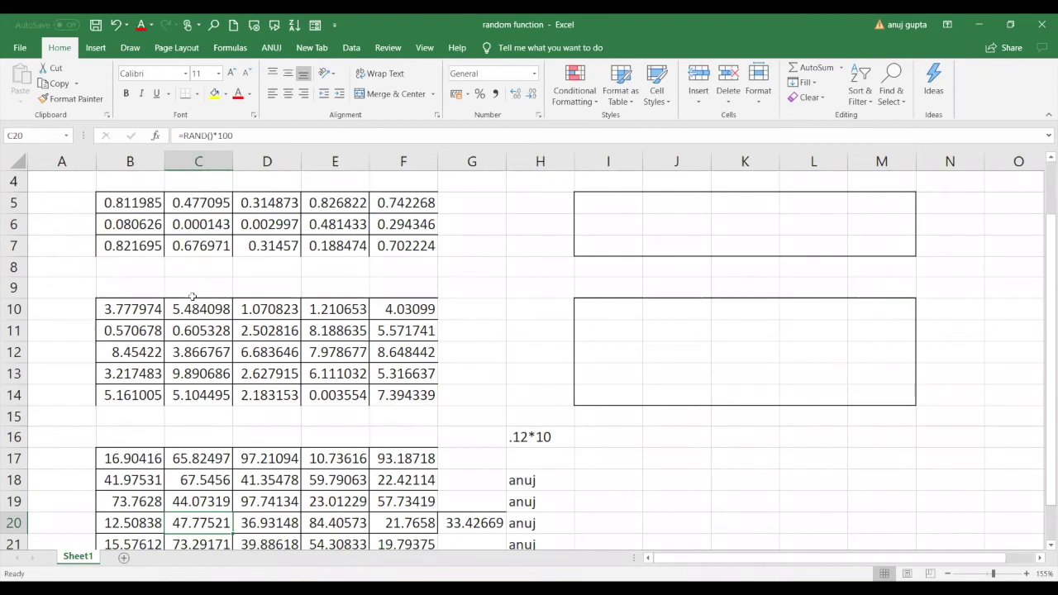
Copy B5:F7 and paste it over itself as values, leaving B5 at 0.811984557066329.
drag(153, 309, 403, 374)
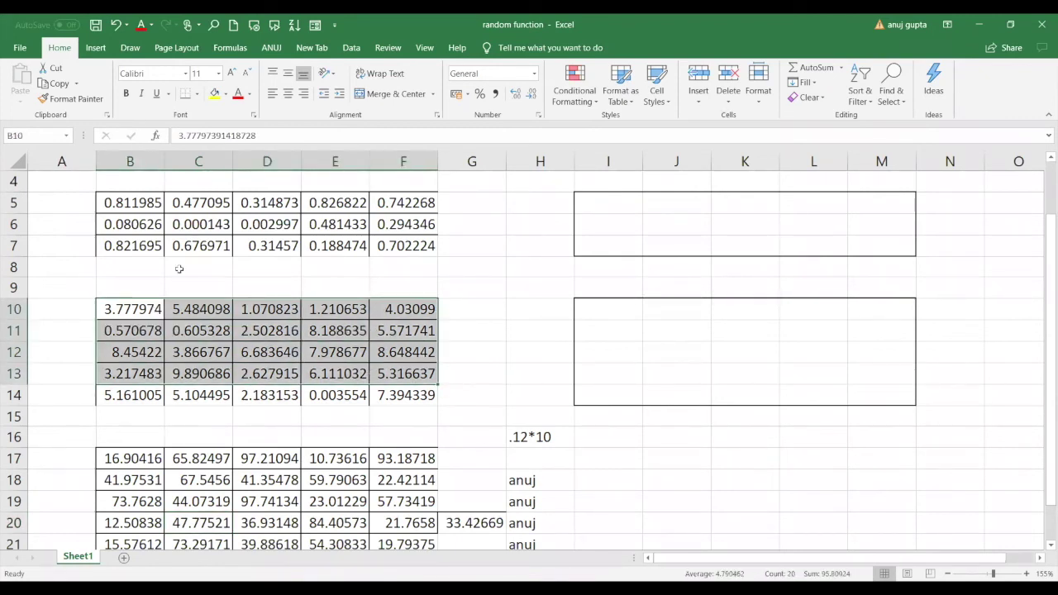
drag(126, 208, 424, 246)
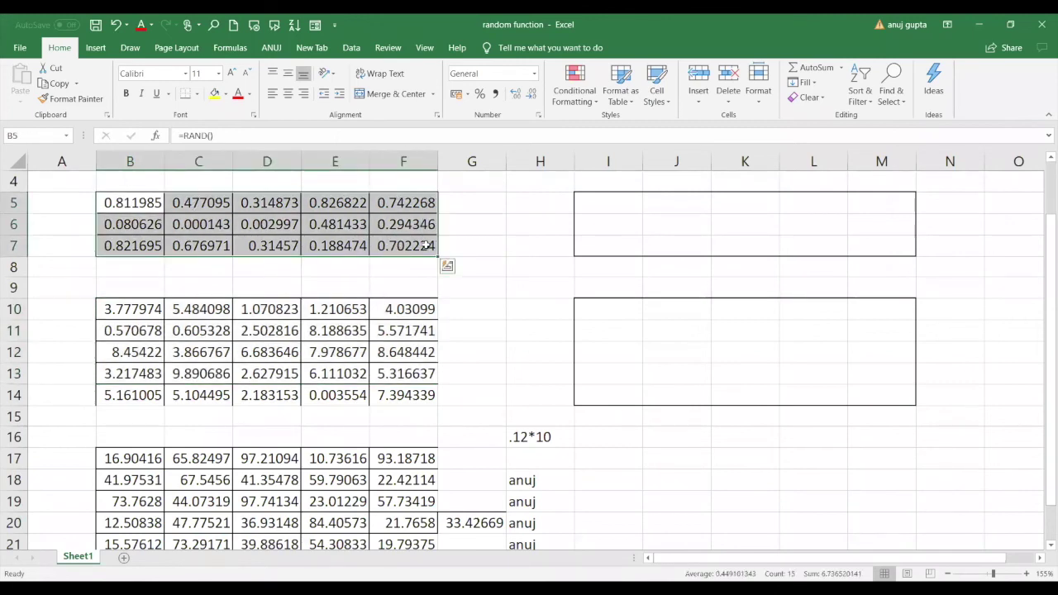
key(ctrl+c)
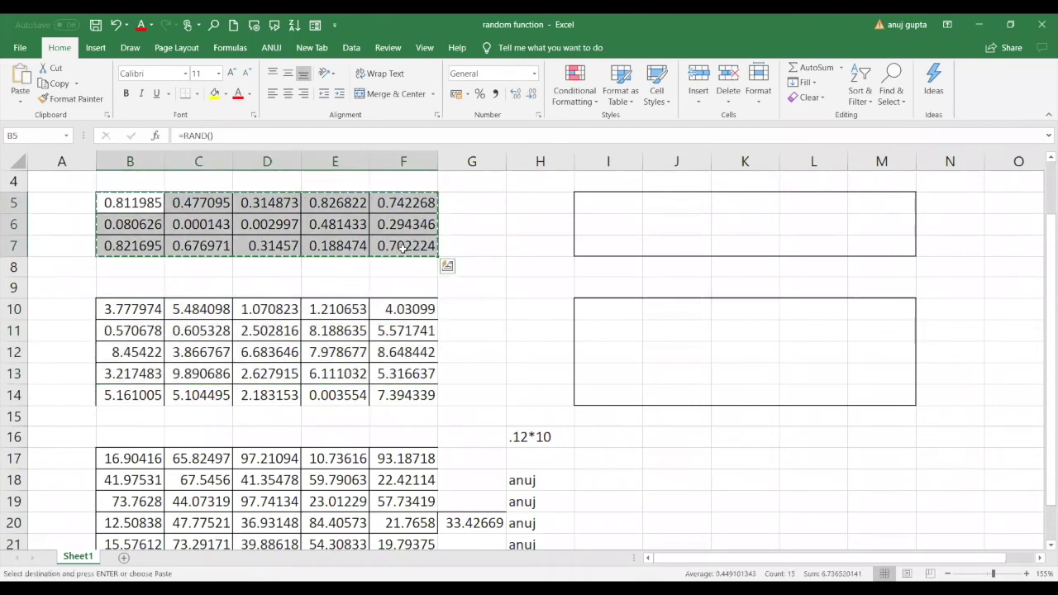
right_click(404, 251)
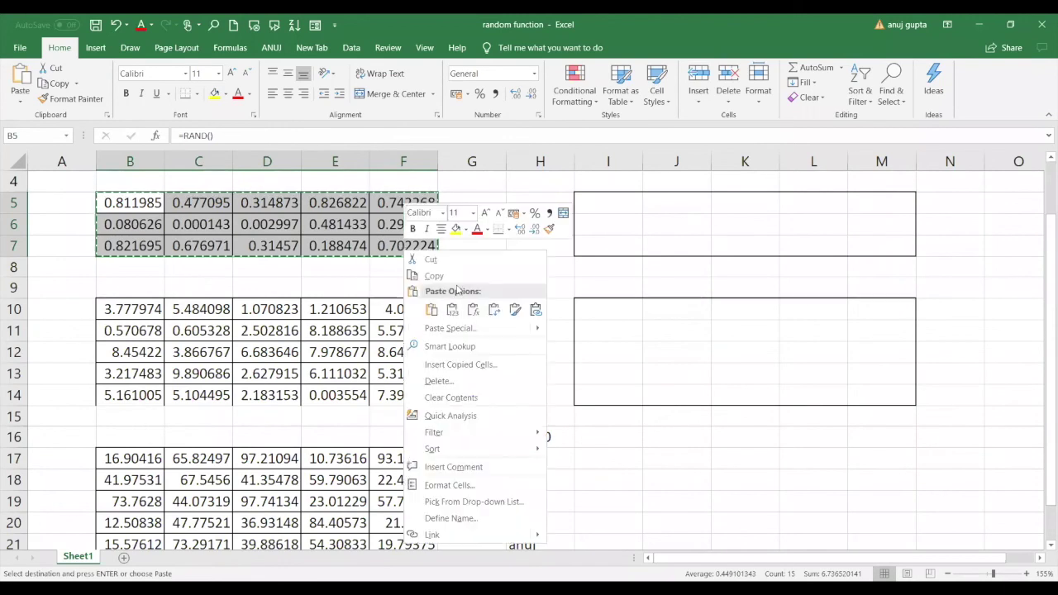
click(451, 329)
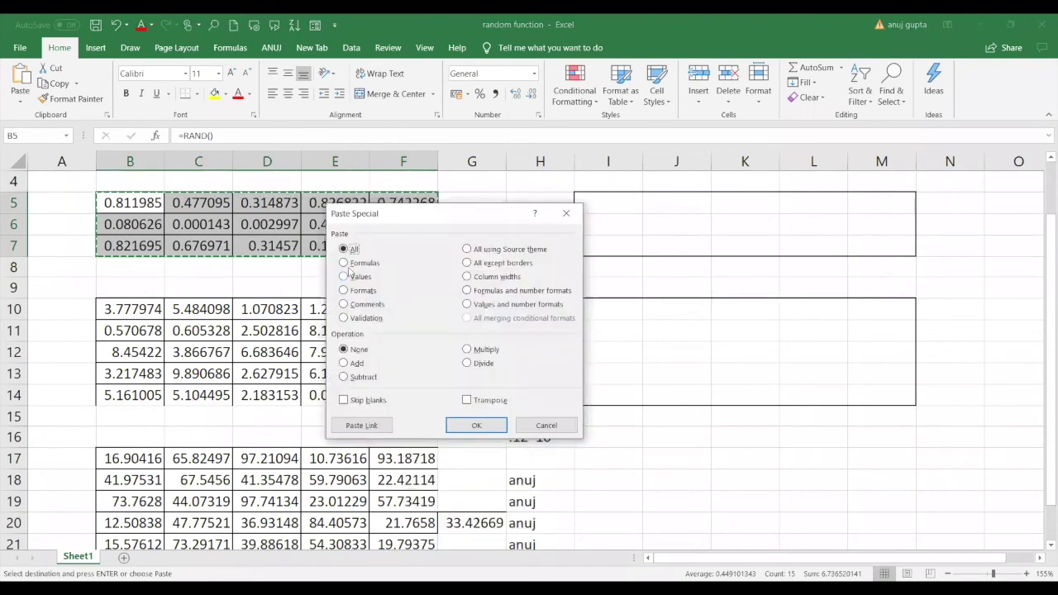
click(360, 281)
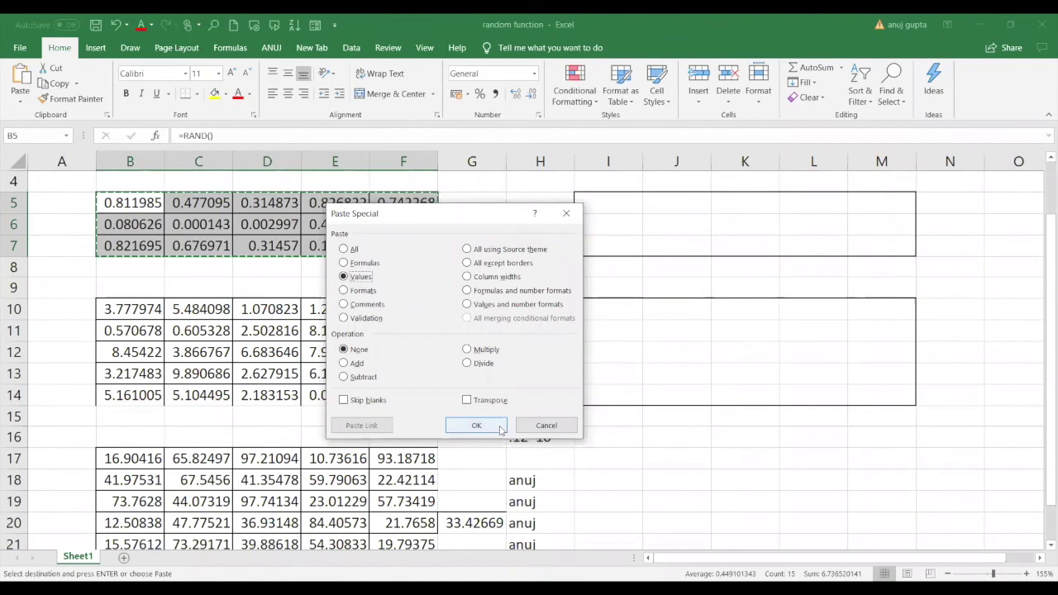
click(500, 428)
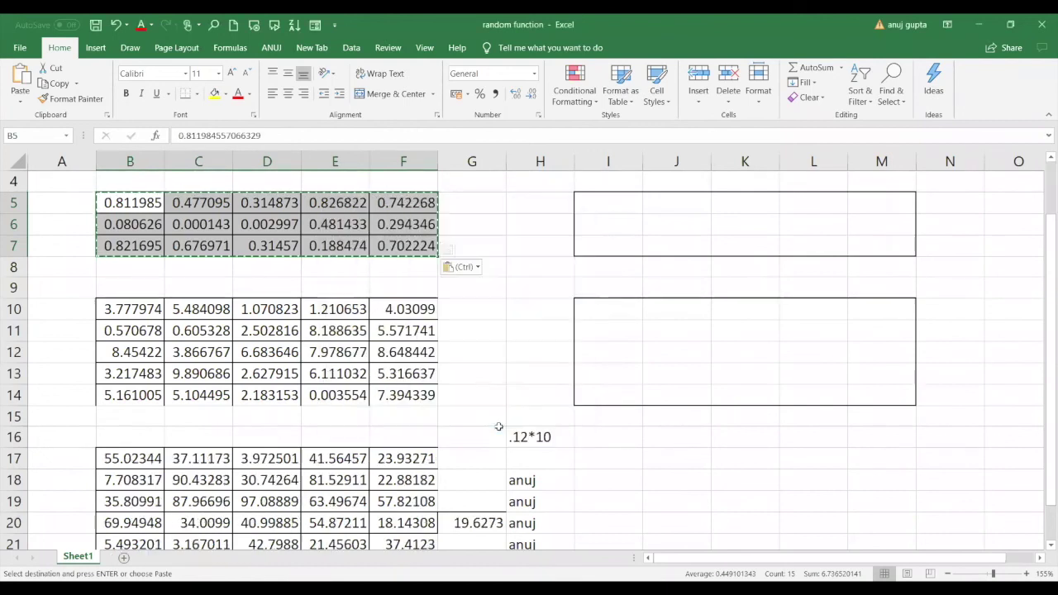
click(497, 339)
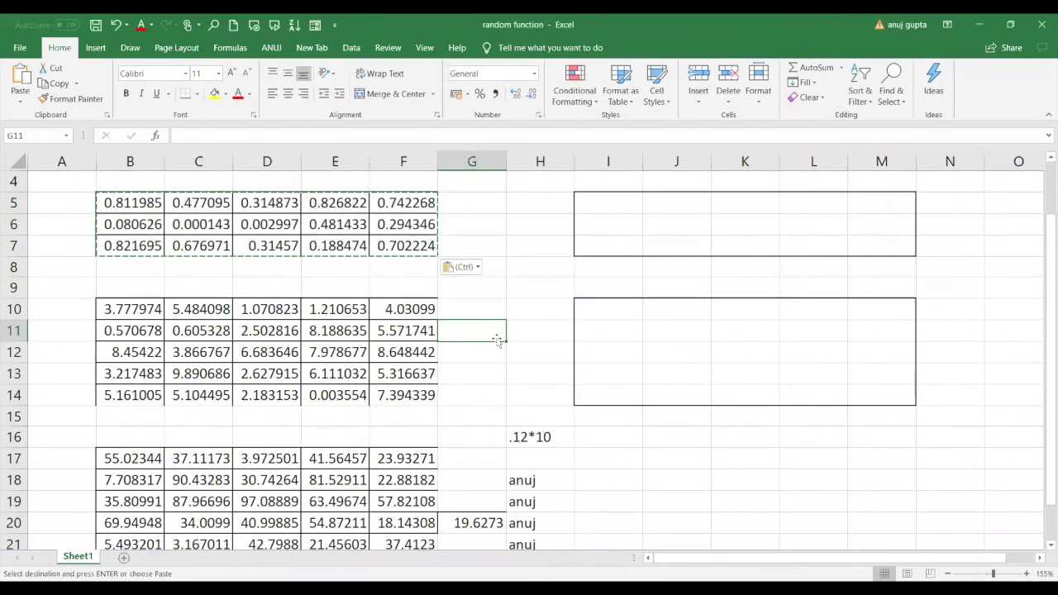
click(118, 200)
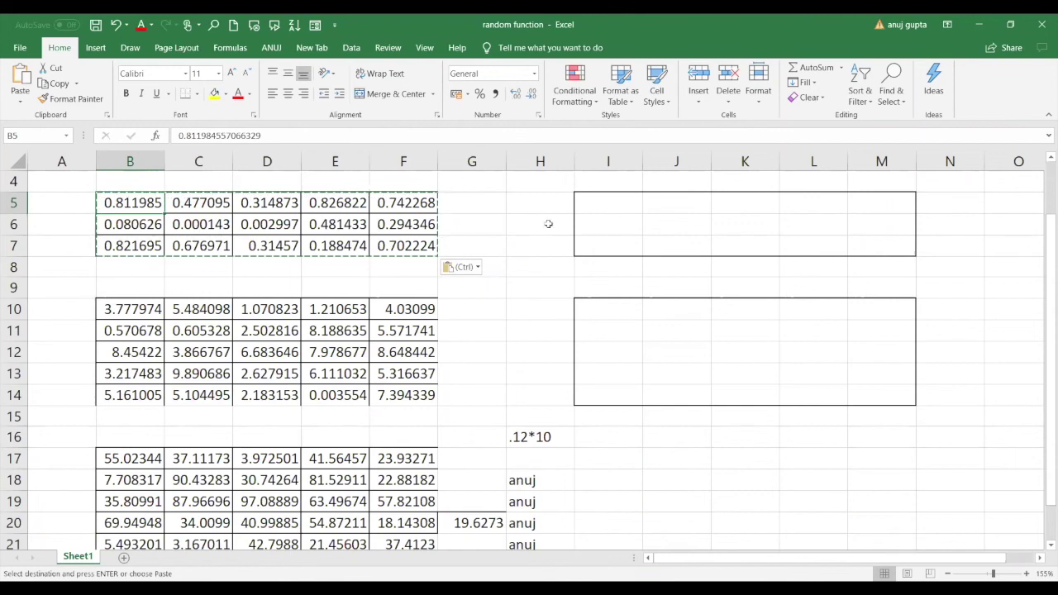
click(592, 215)
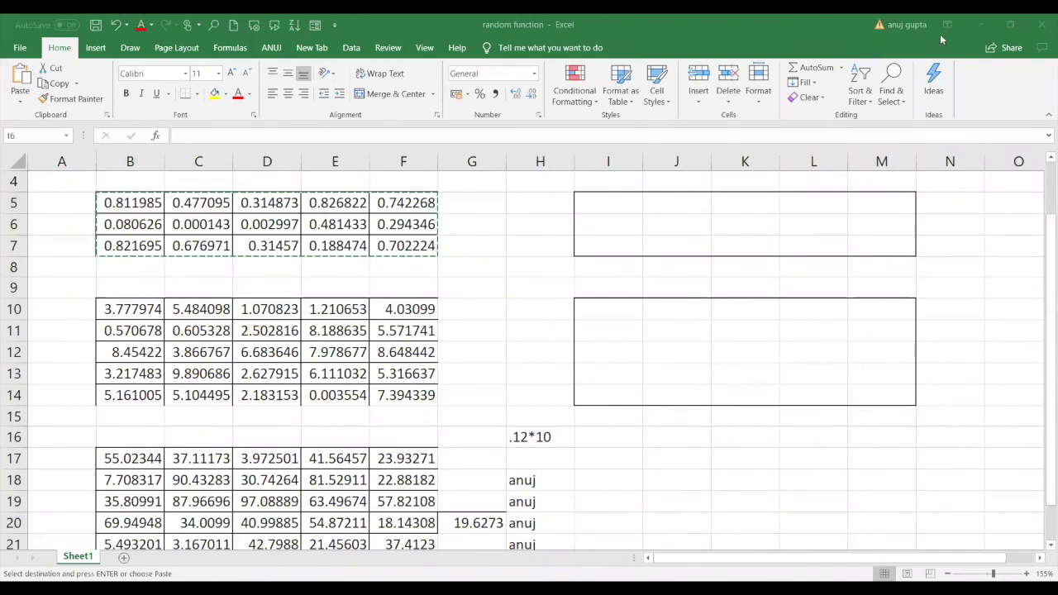
Enter =RANDBETWEEN(1,10) in cell I5.
click(639, 206)
scroll(639, 210, up, 1)
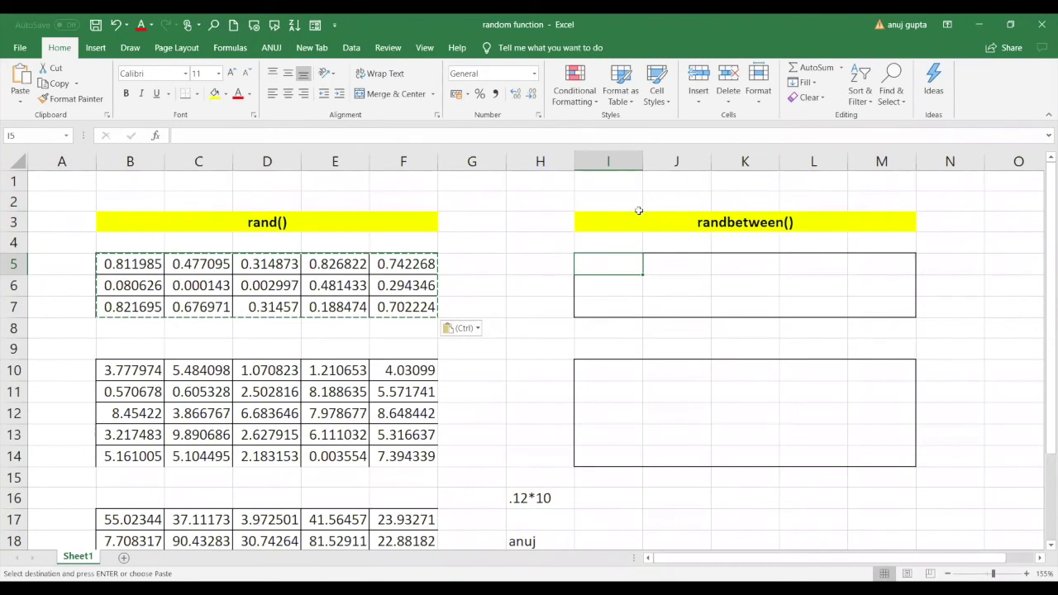
text(=)
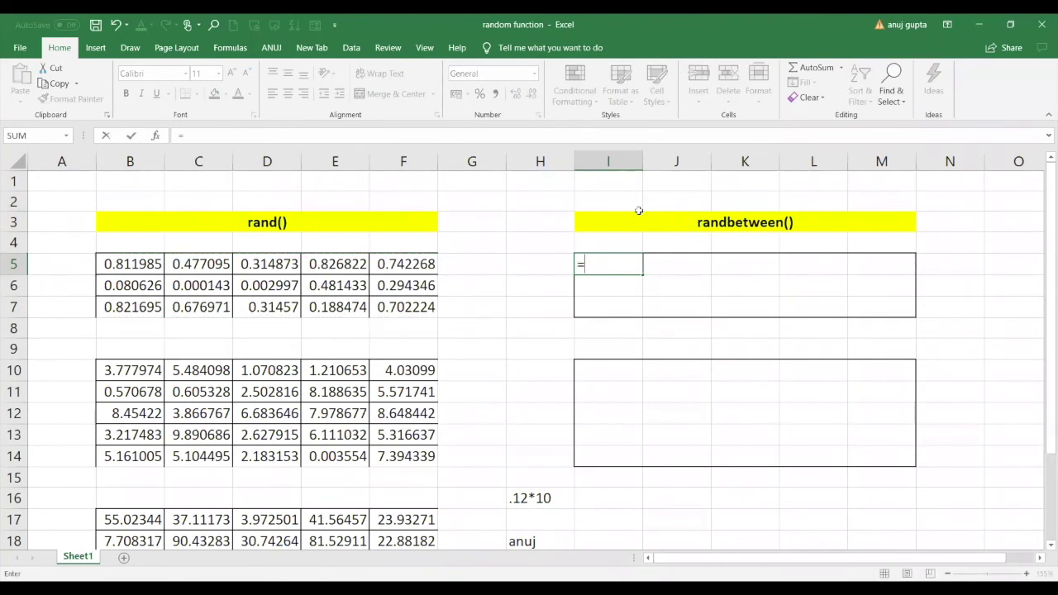
text(ran)
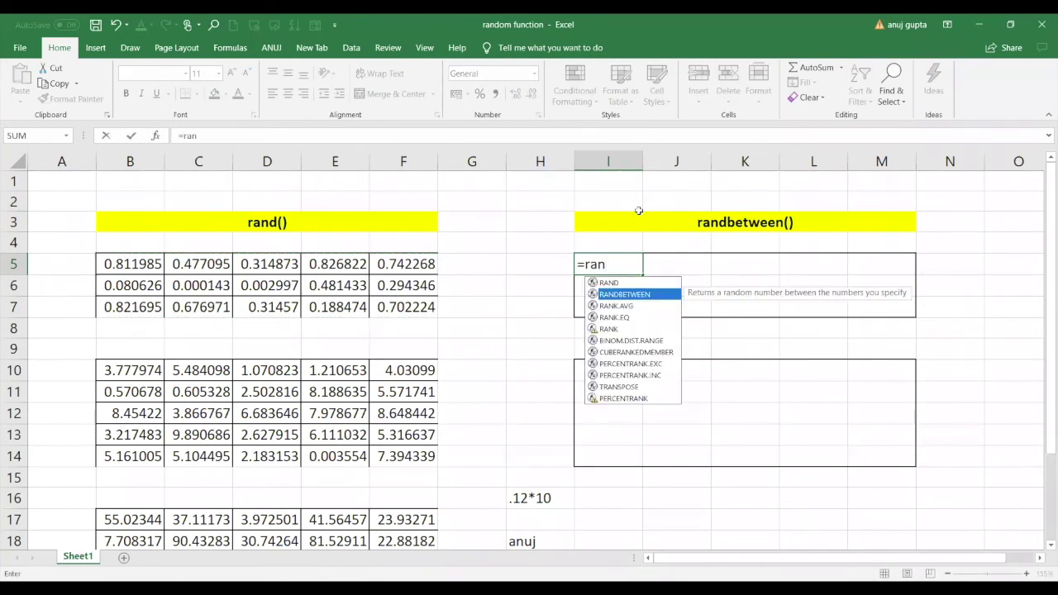
key(Tab)
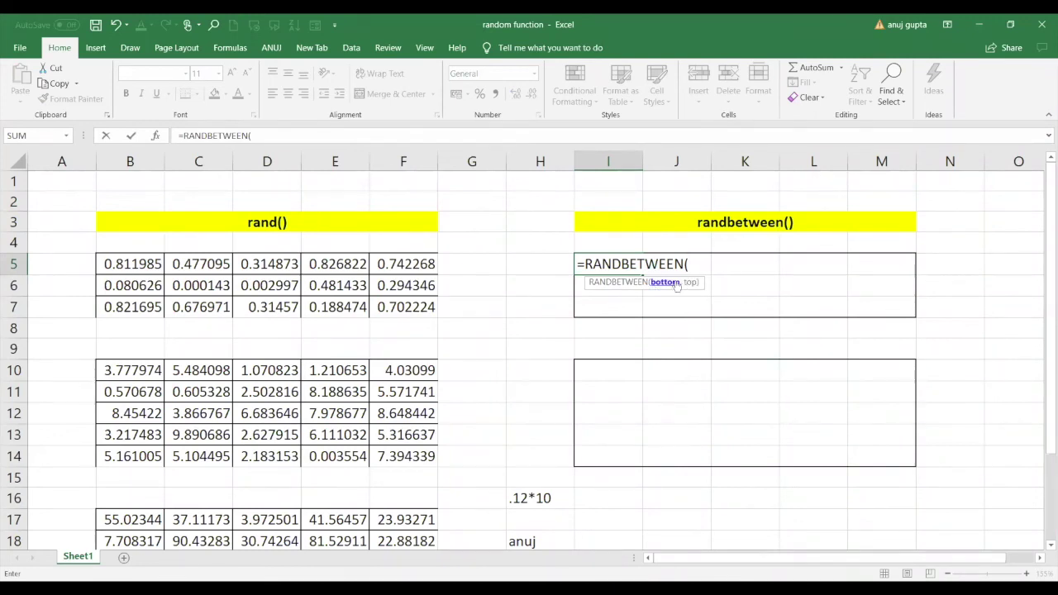
text(1,10))
key(Return)
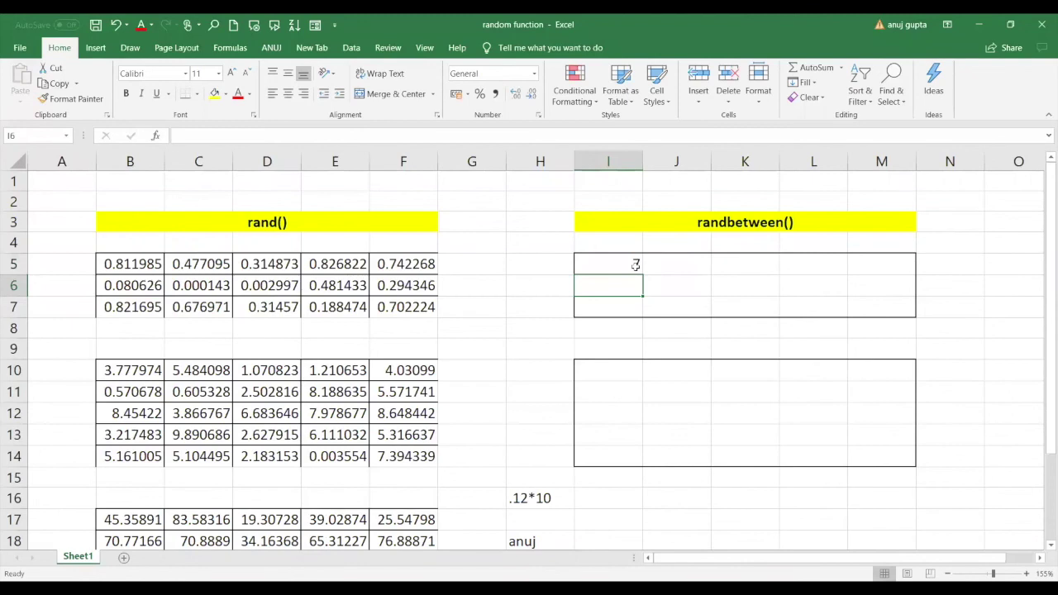
Copy I5's RANDBETWEEN(1,10) formula across the I5:M7 grid.
click(636, 265)
key(ctrl+c)
drag(636, 264, 882, 303)
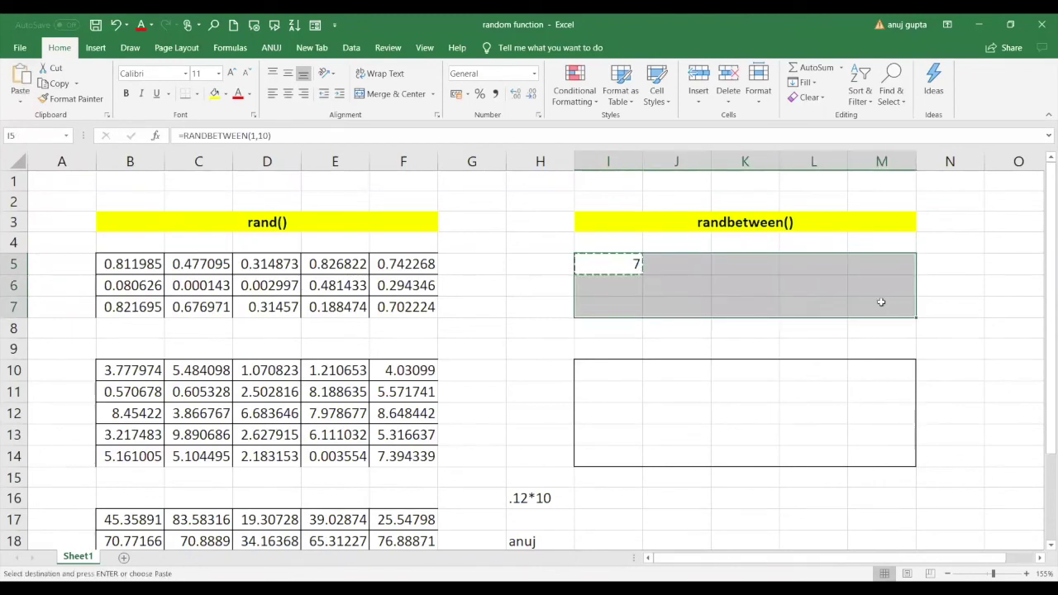
key(ctrl+v)
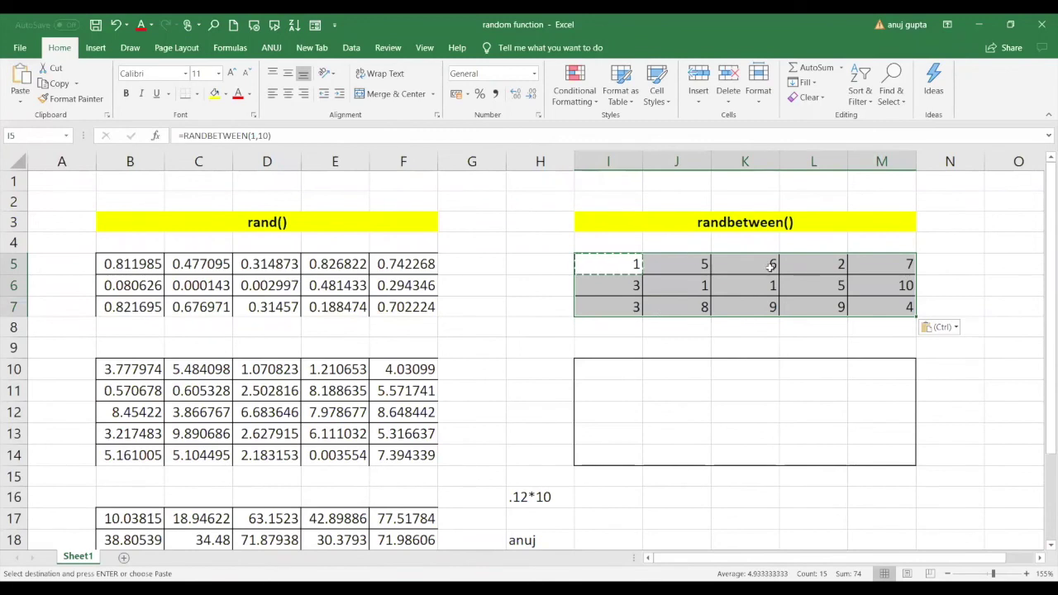
click(609, 364)
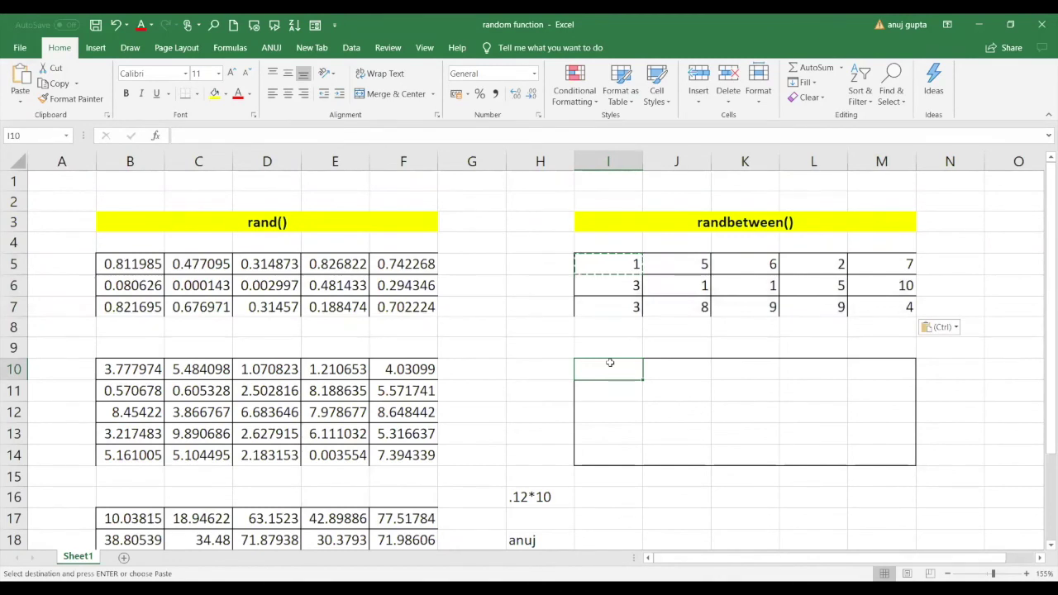
Enter =RANDBETWEEN(10,99) in cell I10.
text(=)
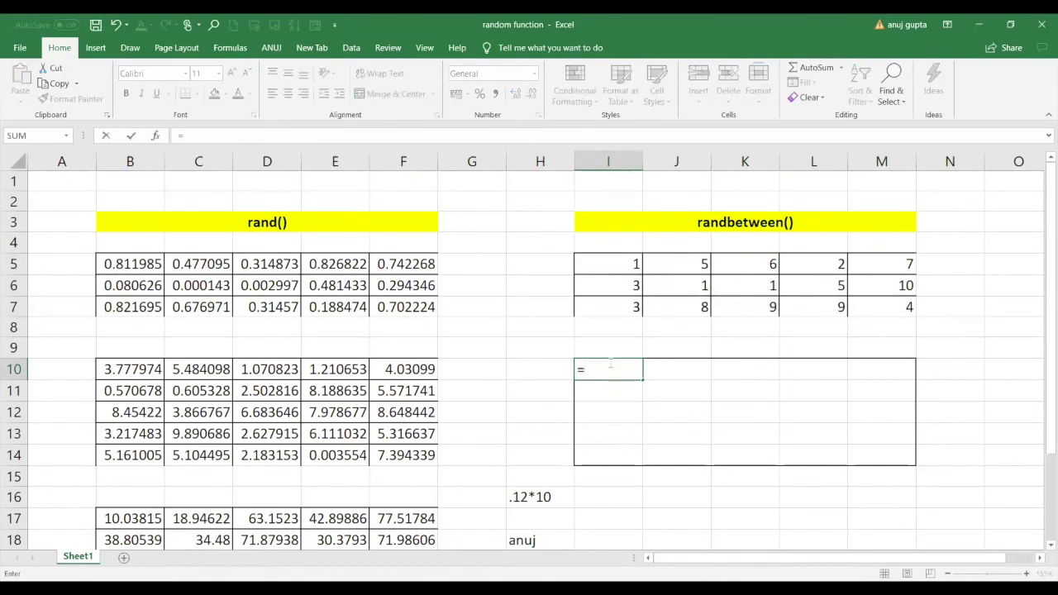
text(RANDBETWEEN(1)
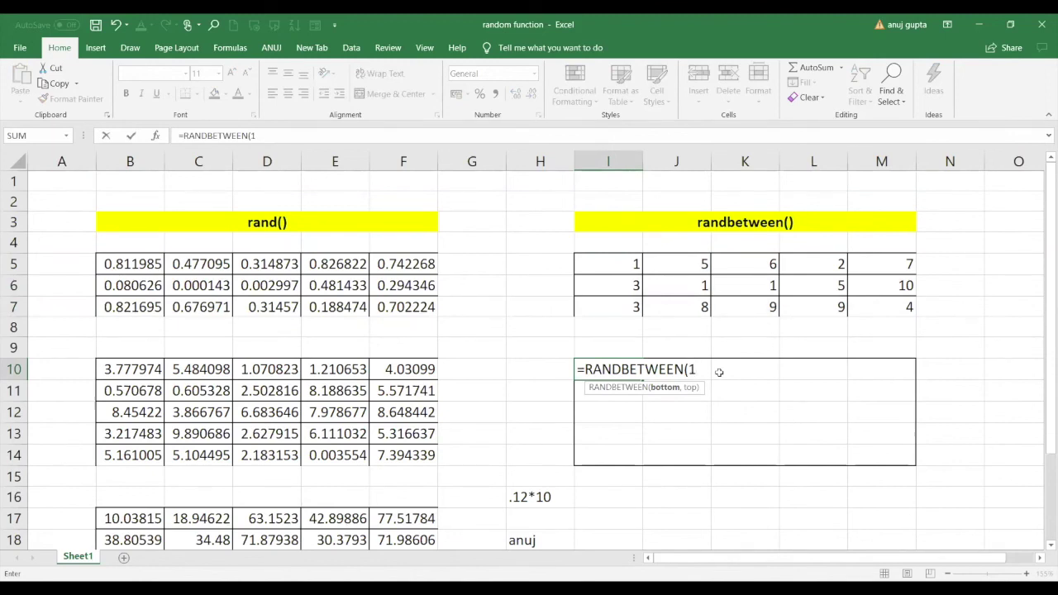
key(BackSpace)
text(10,99))
key(Return)
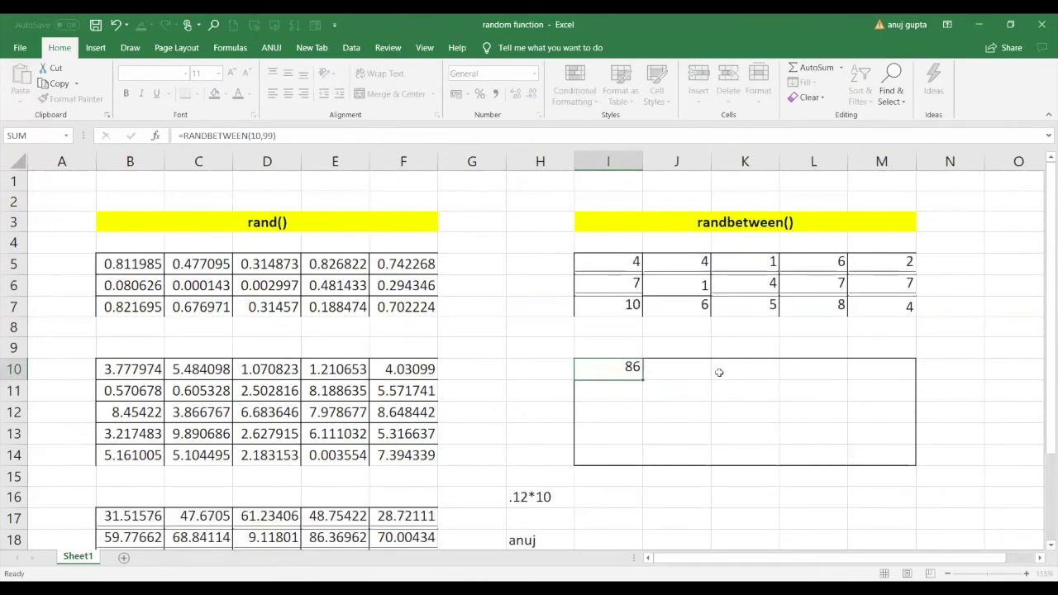
Copy I10's RANDBETWEEN(10,99) formula across I10:M14.
click(630, 368)
key(ctrl+c)
drag(630, 368, 897, 456)
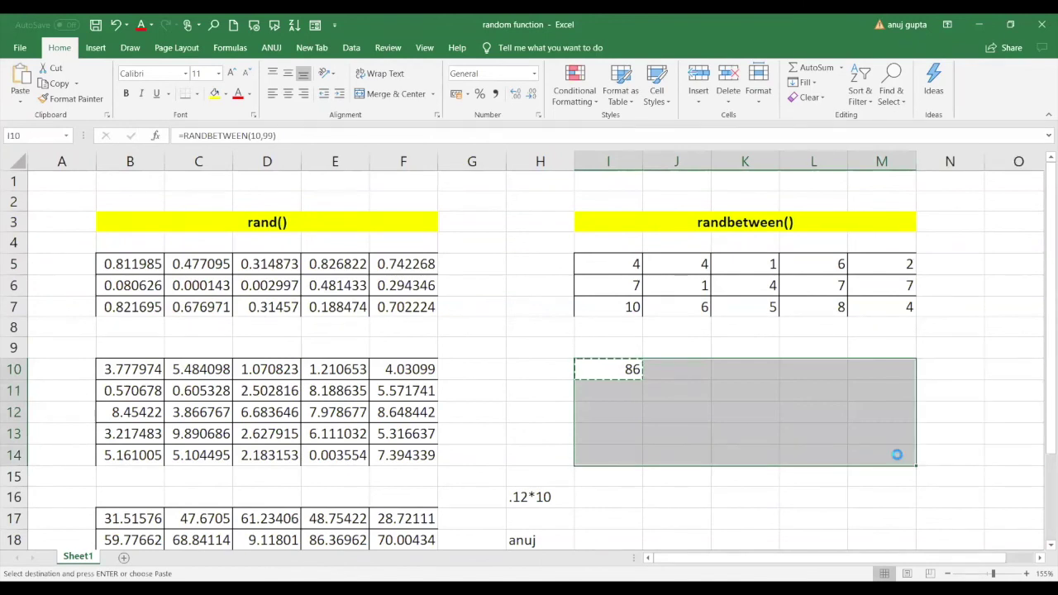
key(ctrl+v)
click(657, 522)
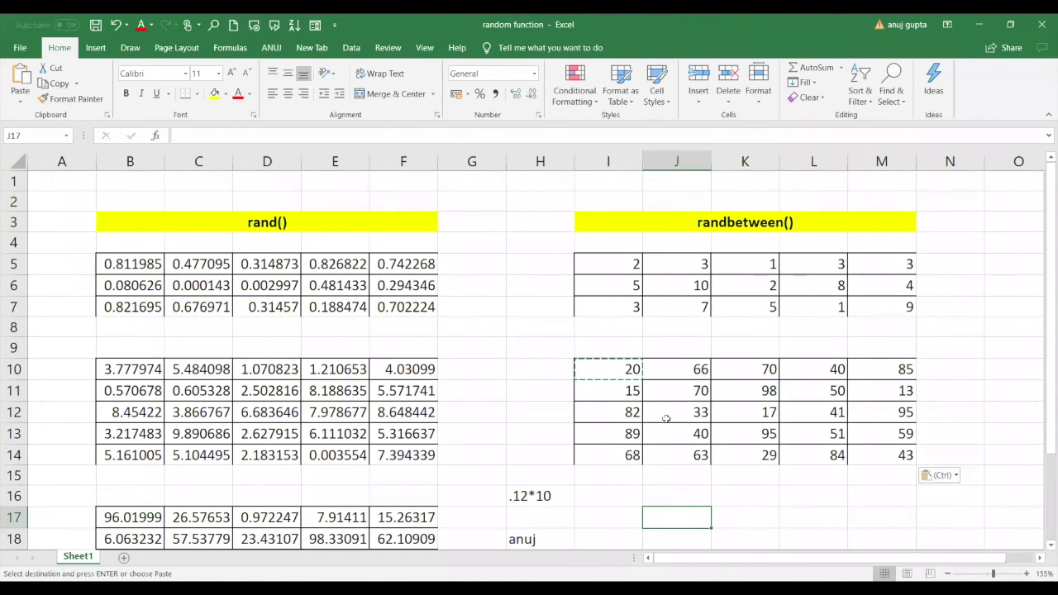
drag(604, 267, 876, 305)
Paste the copied I5:M7 grid back over itself as values only.
key(ctrl+c)
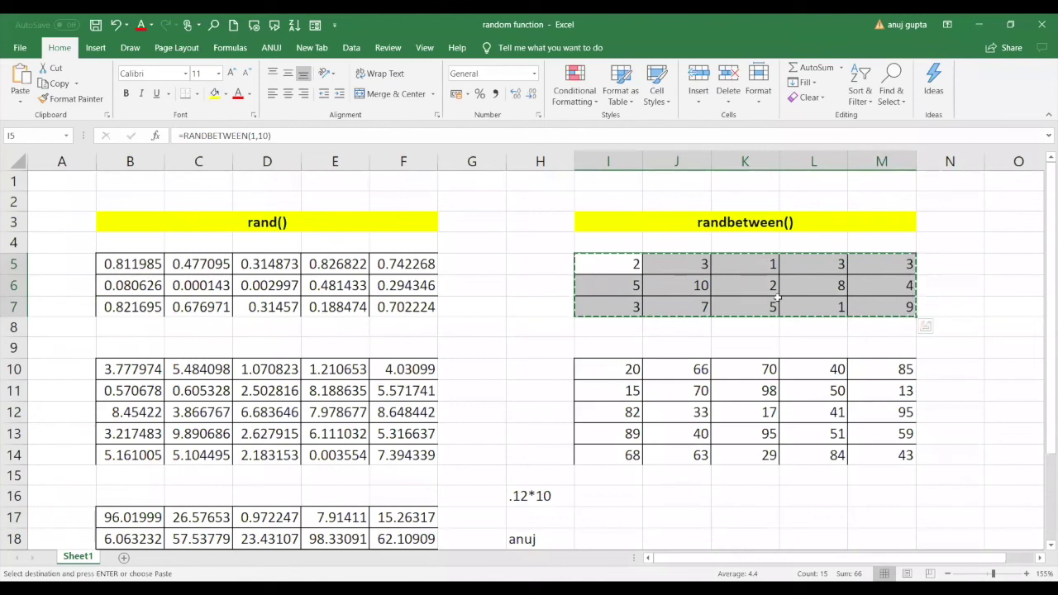
right_click(778, 299)
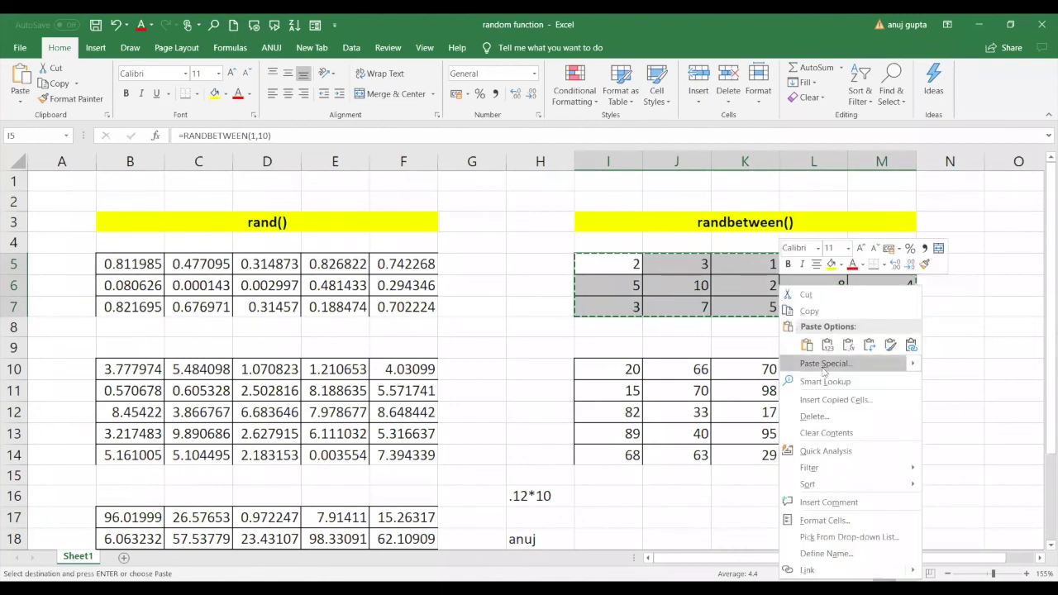
click(825, 364)
click(718, 315)
click(834, 466)
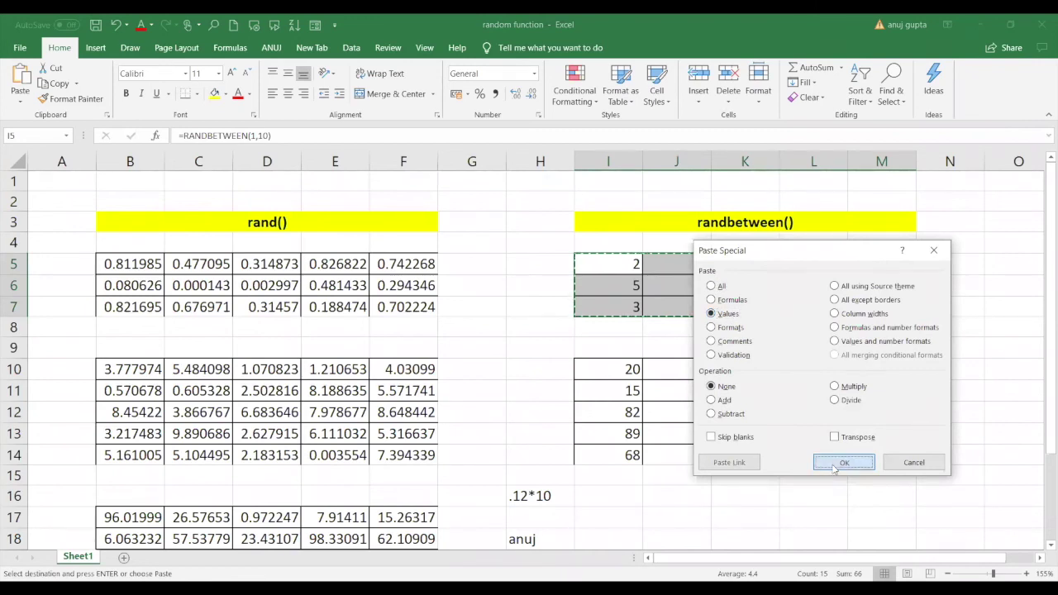
Undo the accidental paste of values starting at H18.
click(559, 532)
key(Return)
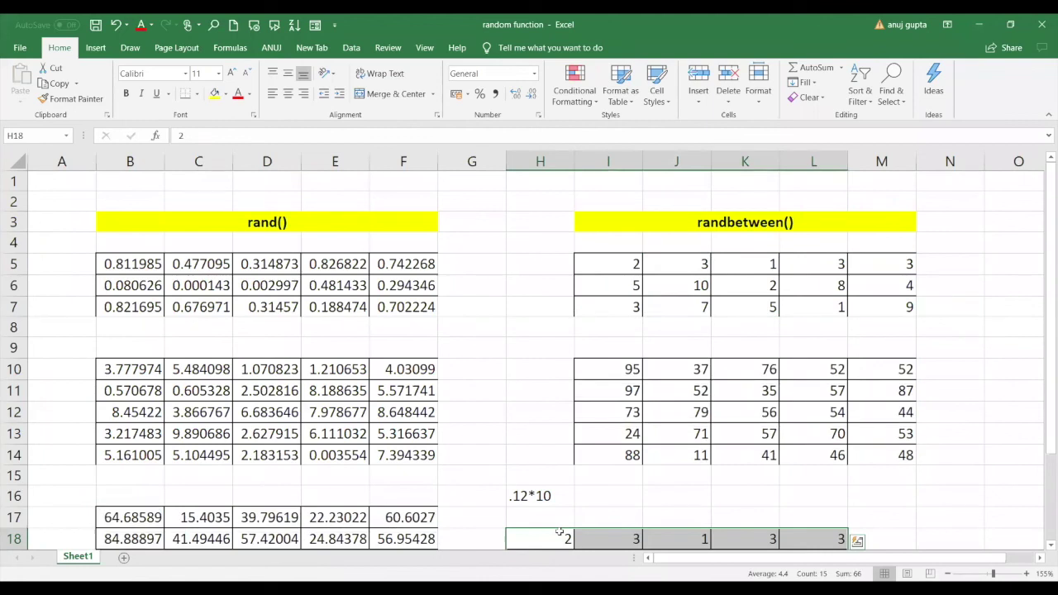
key(Return)
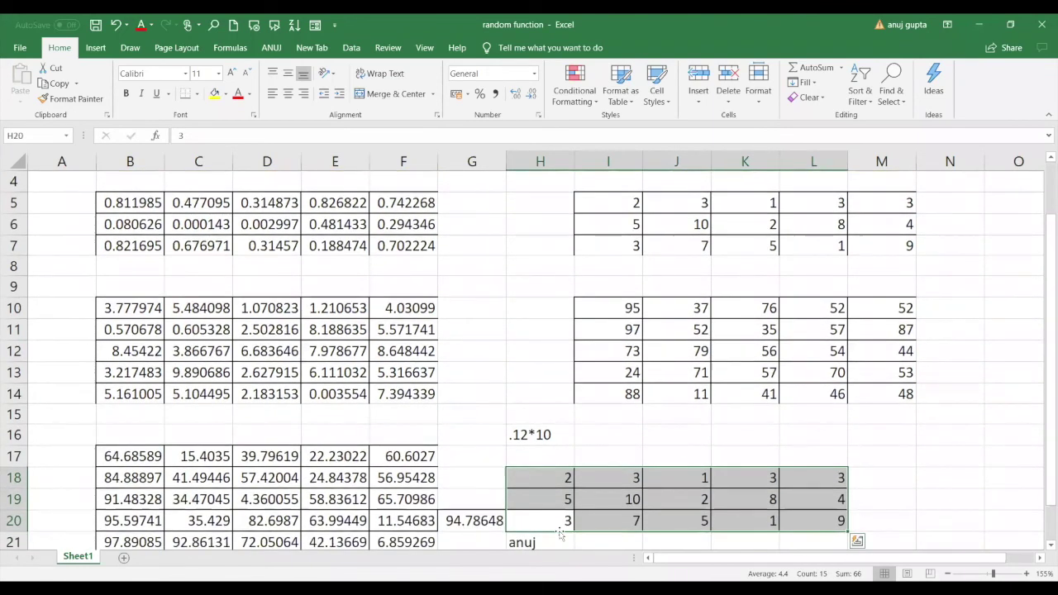
key(ctrl+z)
click(541, 245)
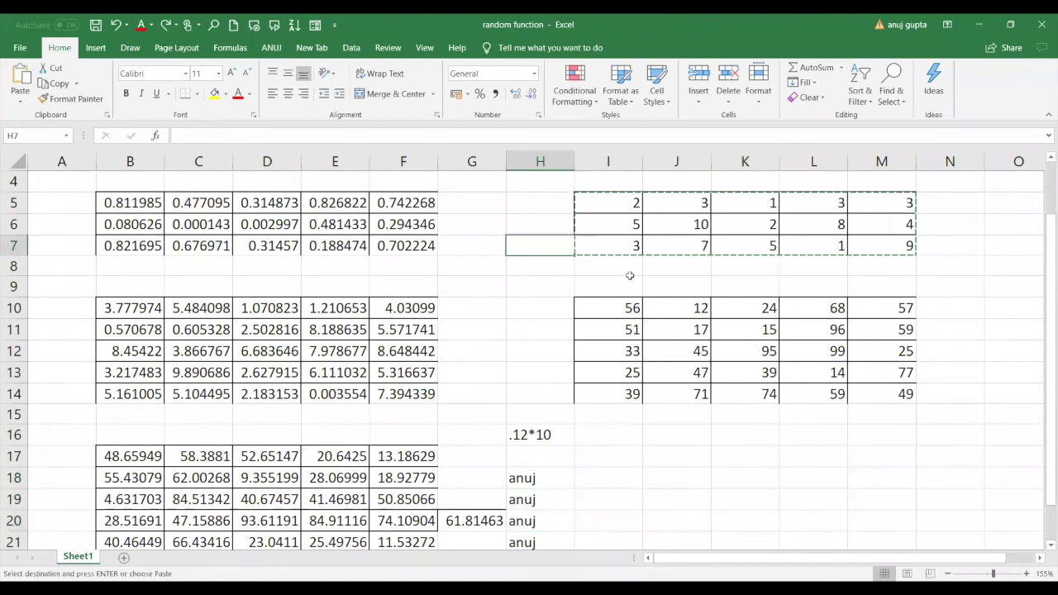
click(609, 310)
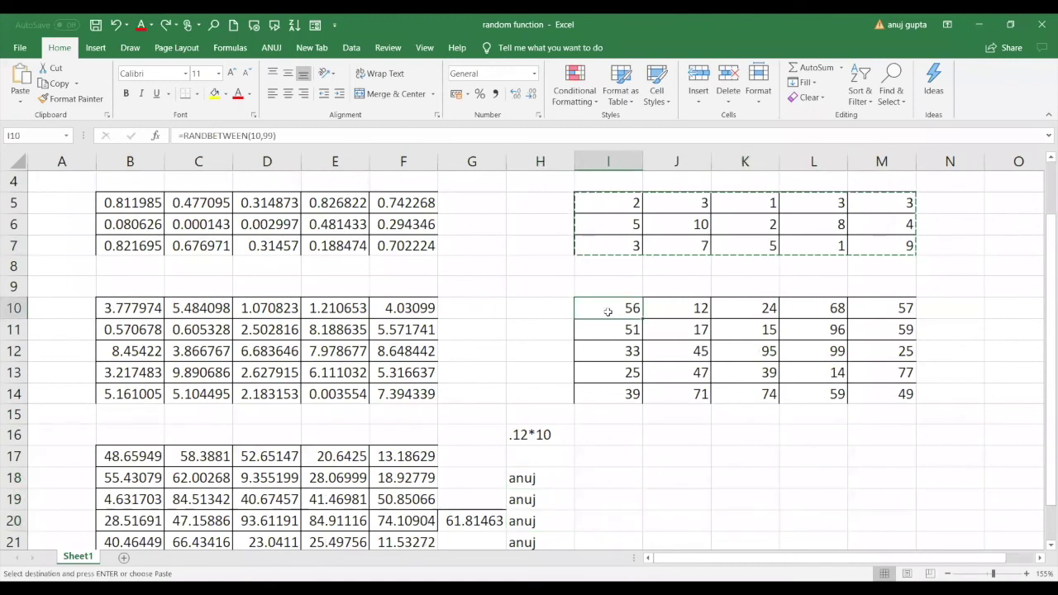
Enter =RANDBETWEEN(50,70) in cell I16.
click(610, 443)
text(=)
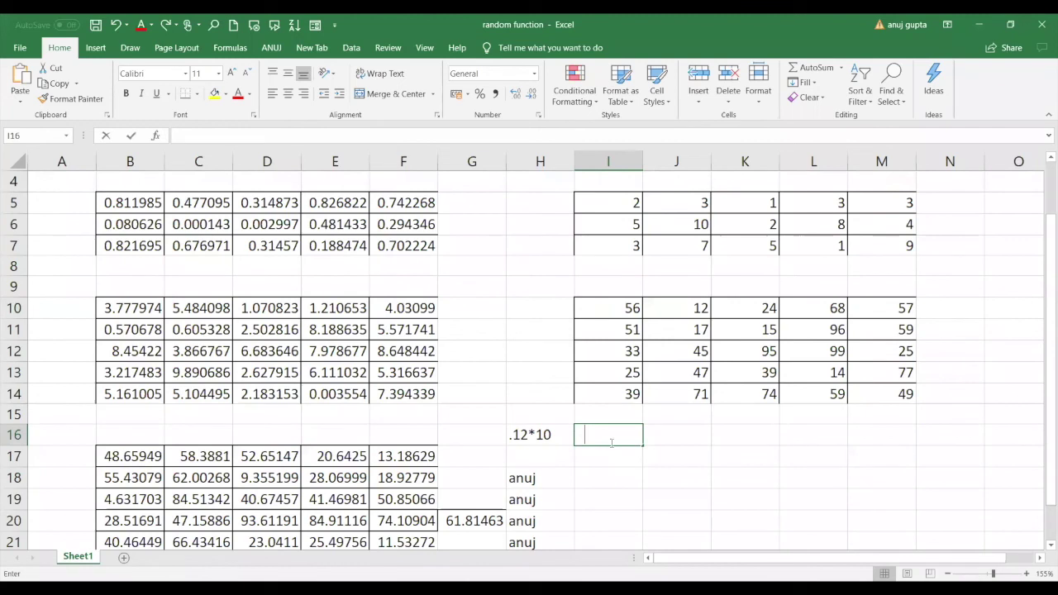
text(RANDBETWEEN()
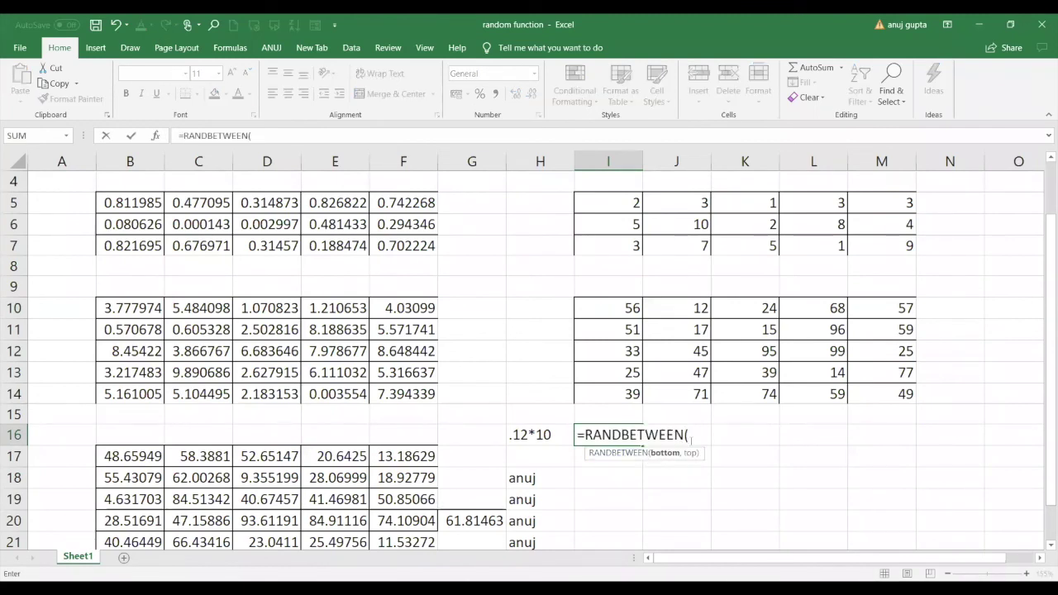
text(50,70)
key(Return)
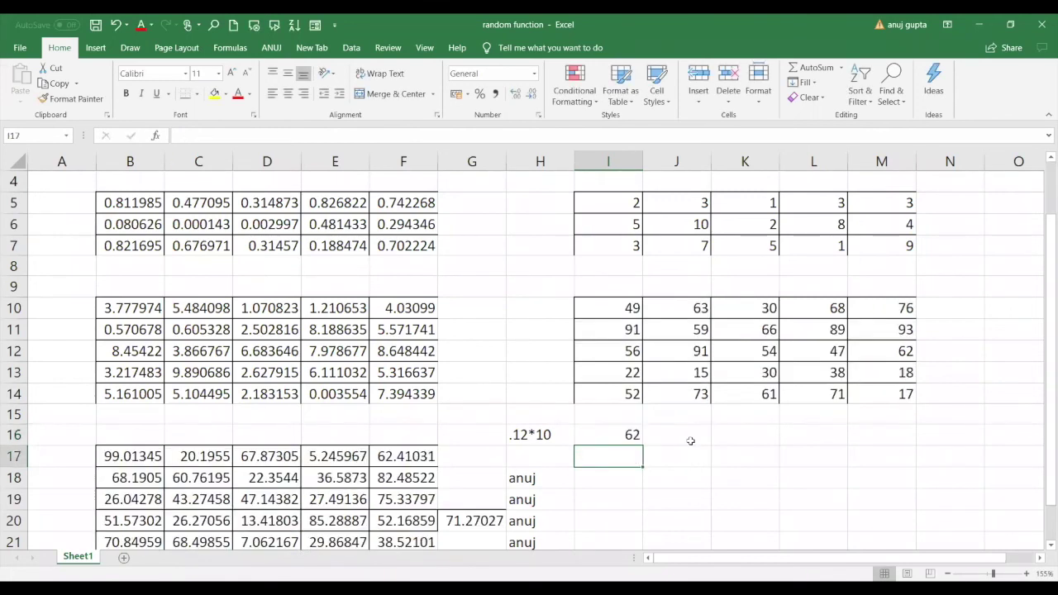
Copy I16's RANDBETWEEN(50,70) formula across the I16:K18 block.
click(635, 435)
drag(633, 435, 707, 453)
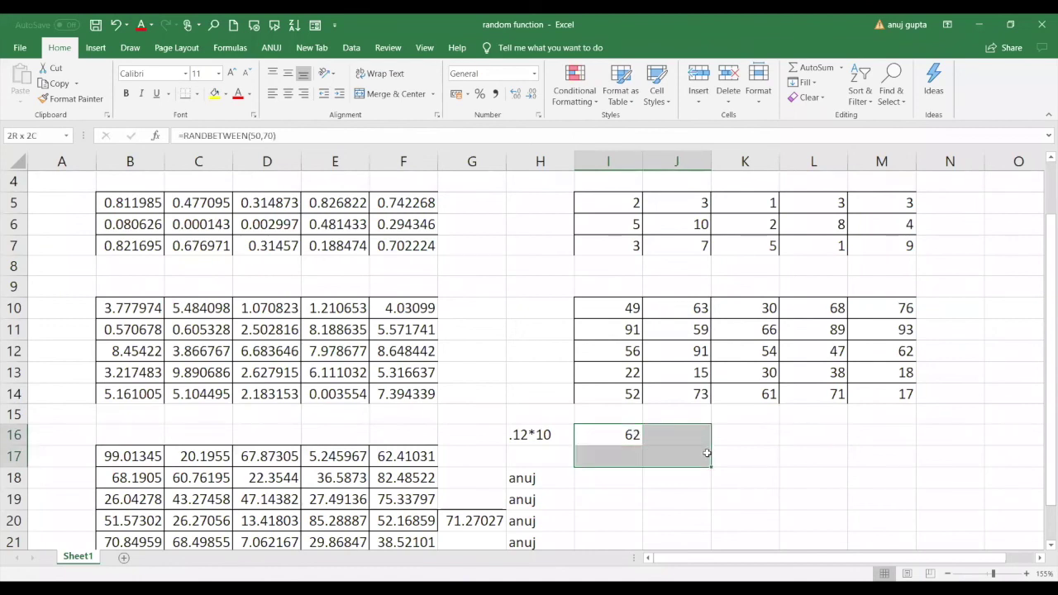
click(637, 439)
key(ctrl+c)
drag(639, 437, 775, 477)
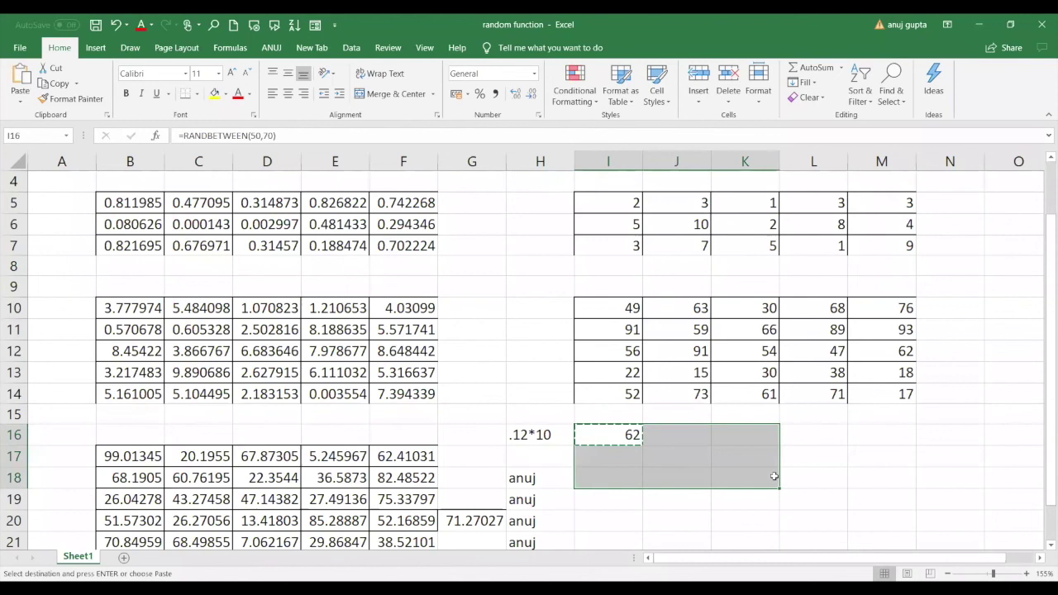
key(ctrl+v)
click(844, 478)
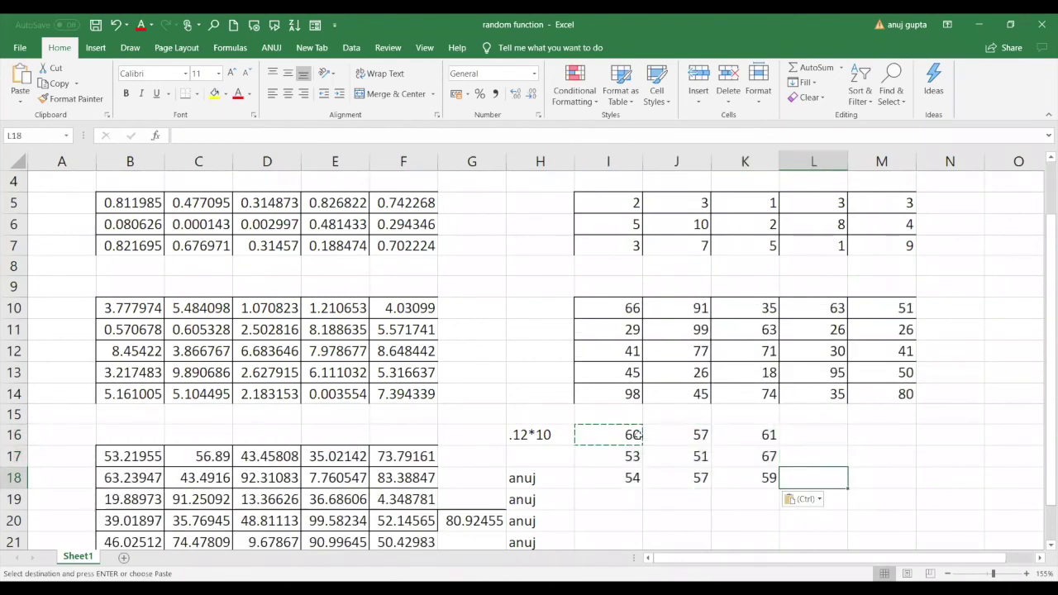
drag(637, 436, 728, 468)
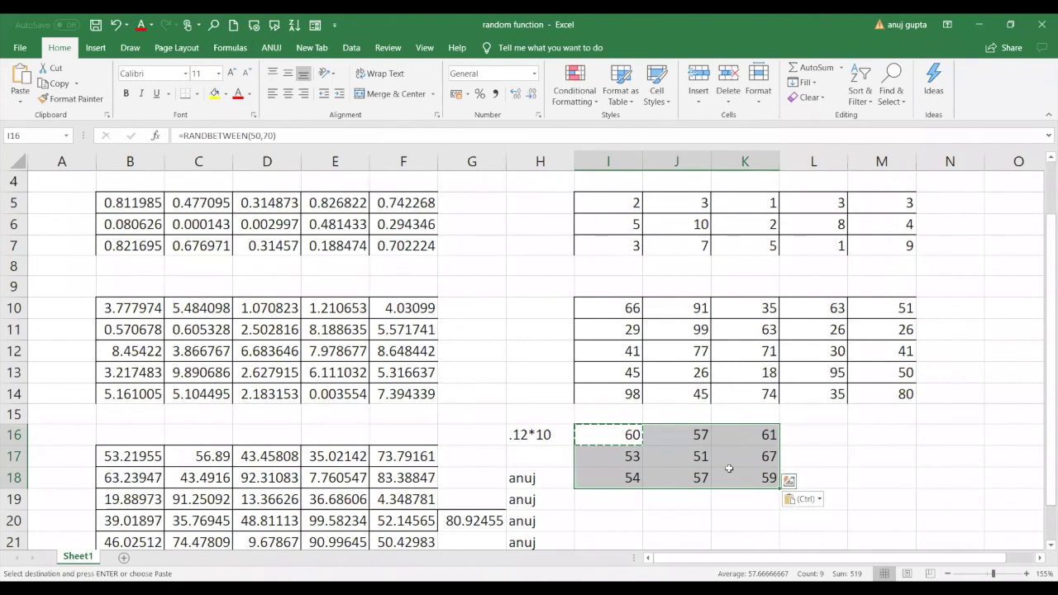
Enter =RANDBETWEEN(a,z) in cell I20 to test letter bounds, which returns #NAME?
click(854, 442)
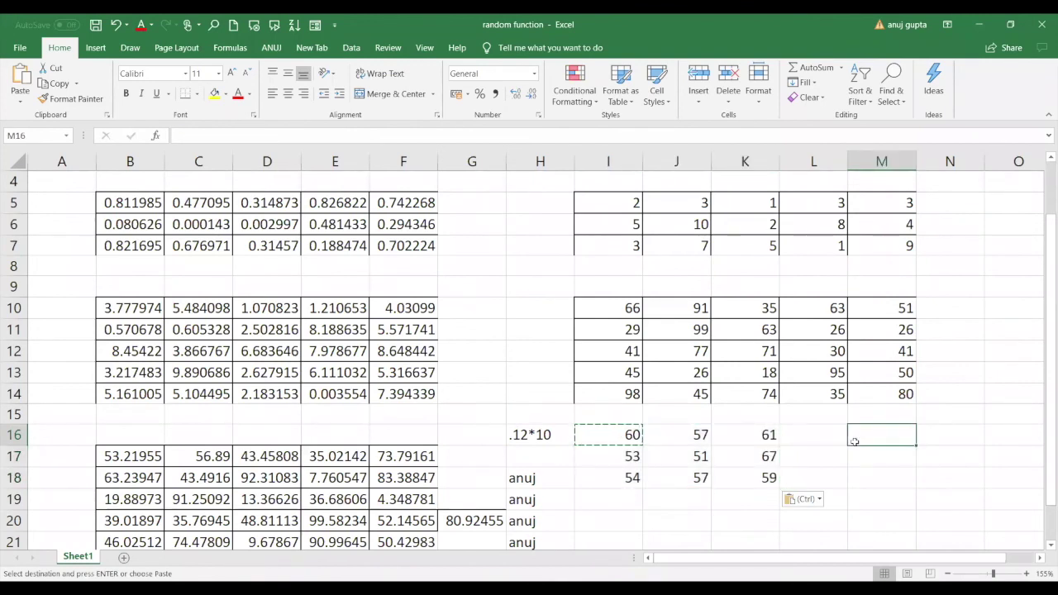
click(613, 530)
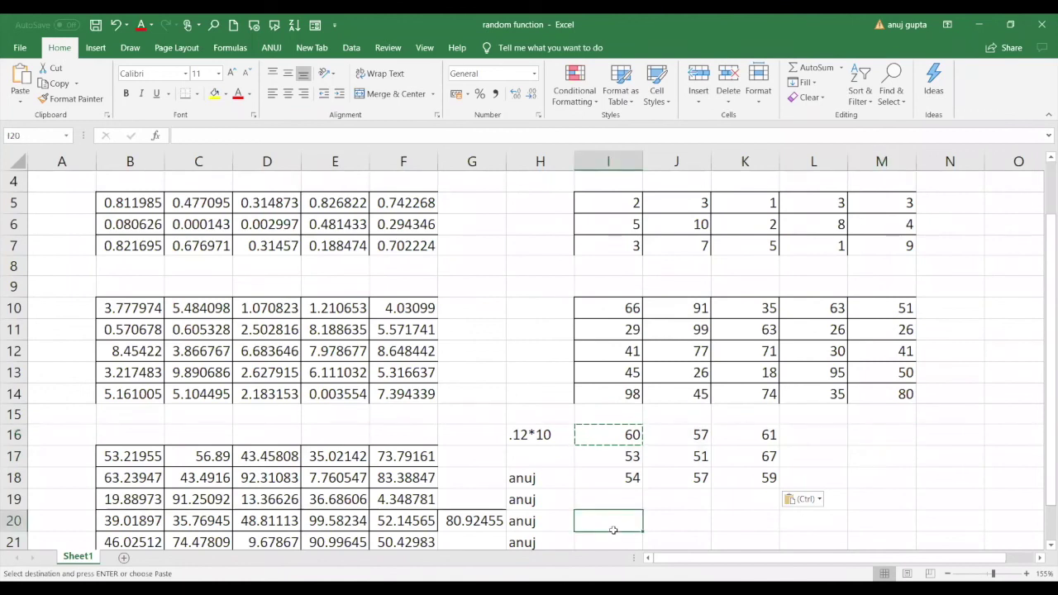
text(=)
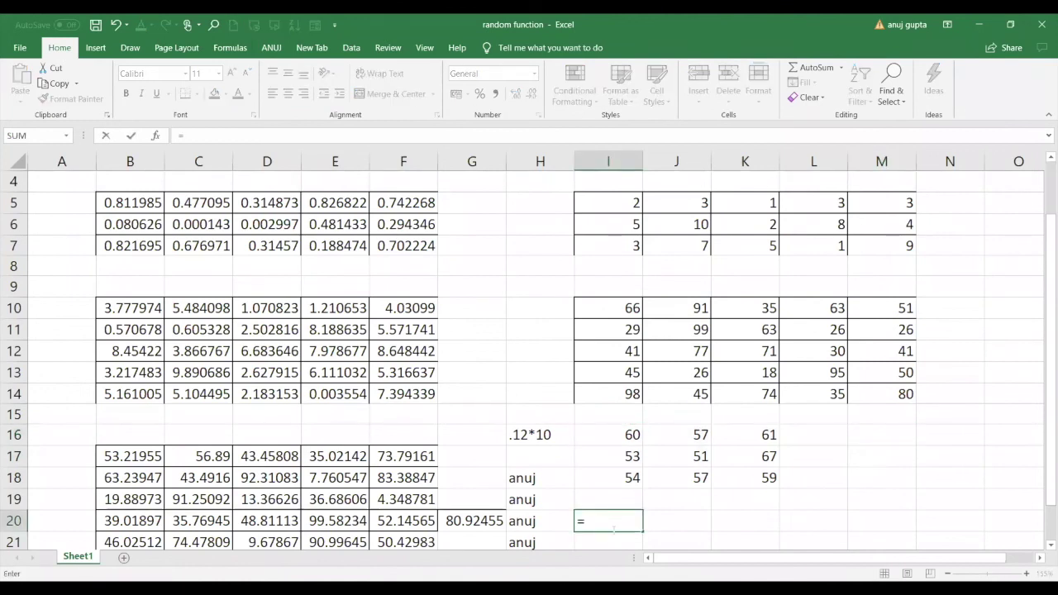
text(ran)
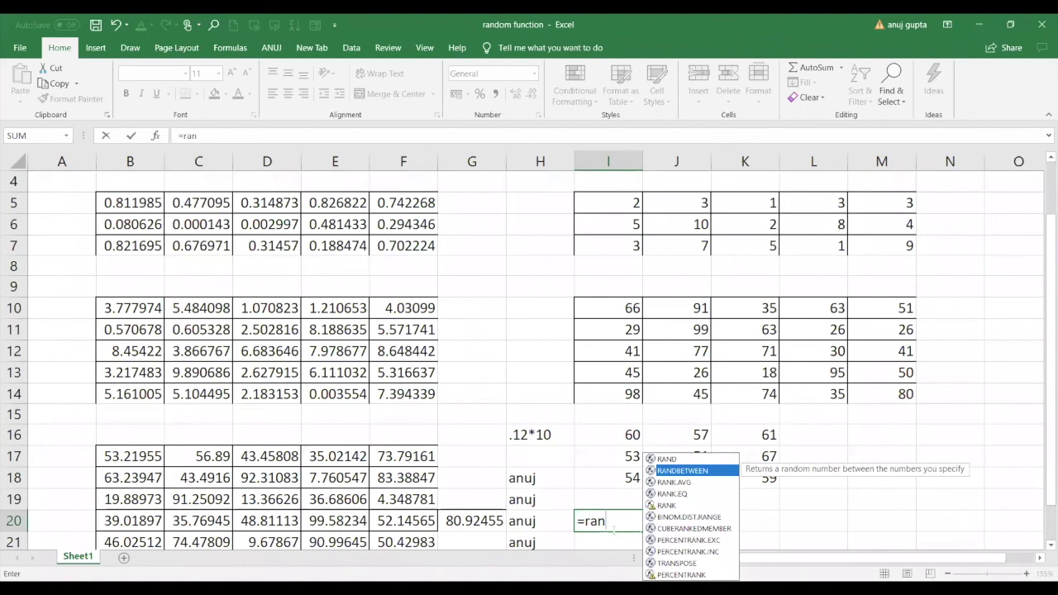
key(Tab)
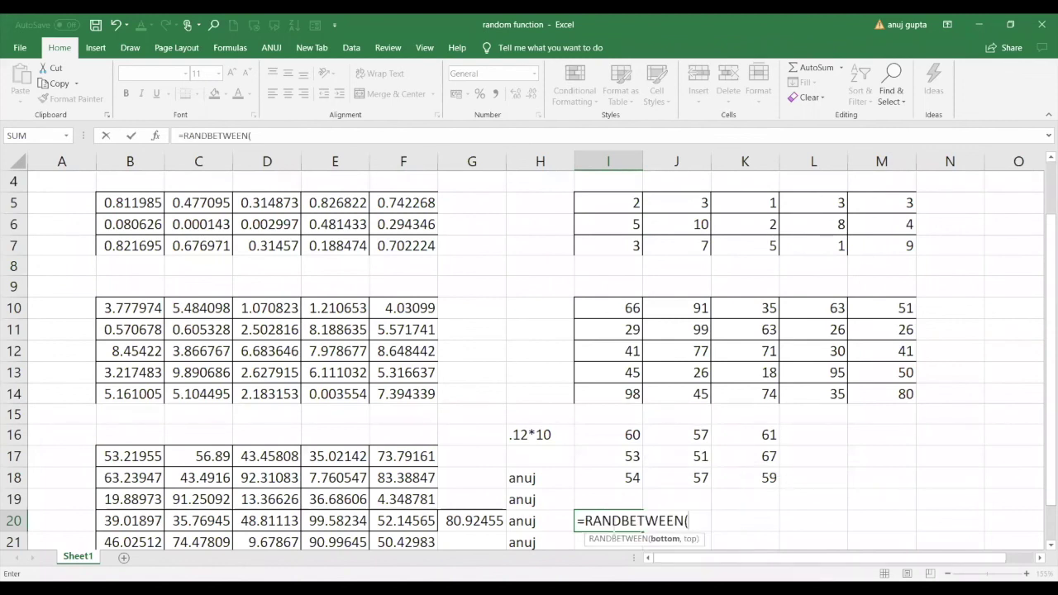
text(a,z))
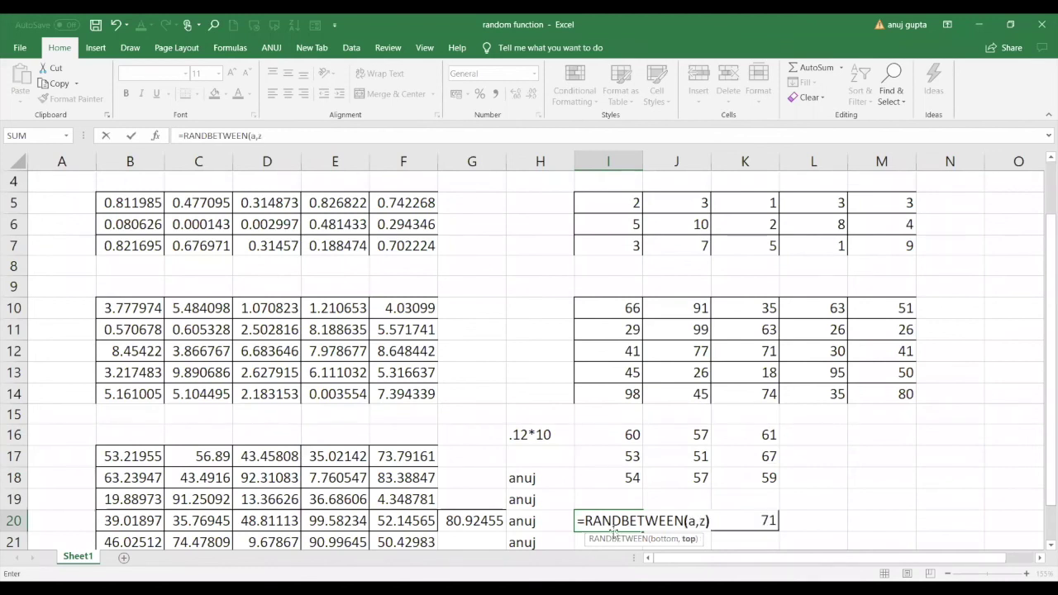
key(Return)
Clear the #NAME? error from I20 and close the workbook, choosing Don't Save.
click(621, 498)
key(Delete)
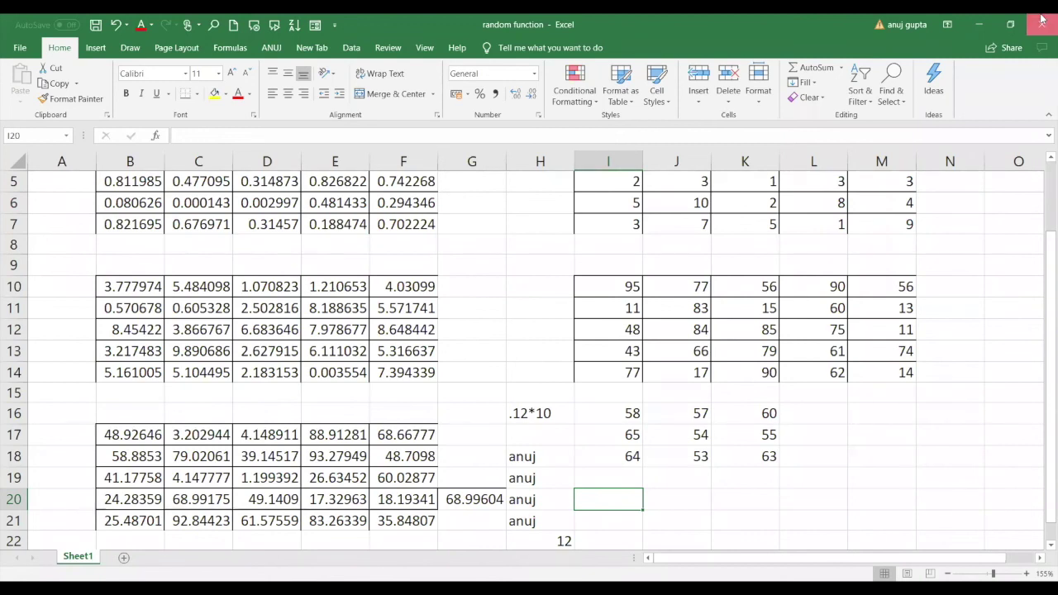
click(1041, 18)
click(528, 334)
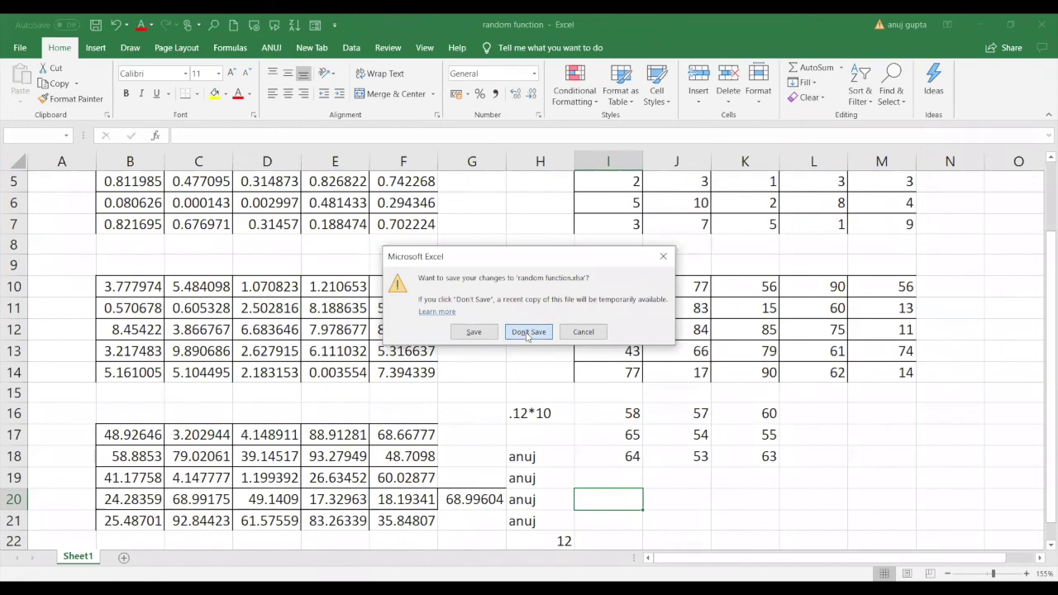
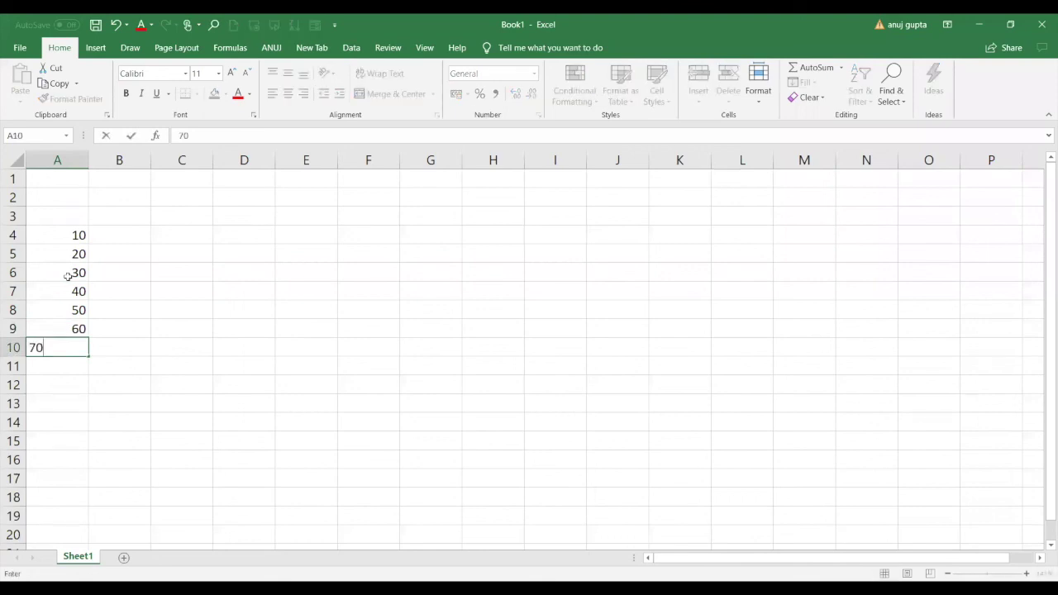
Finish the 10–70 list with 70 in A10 and select A4:A10 to review it.
key(Return)
key(Up)
key(Up)
key(Up)
key(Up)
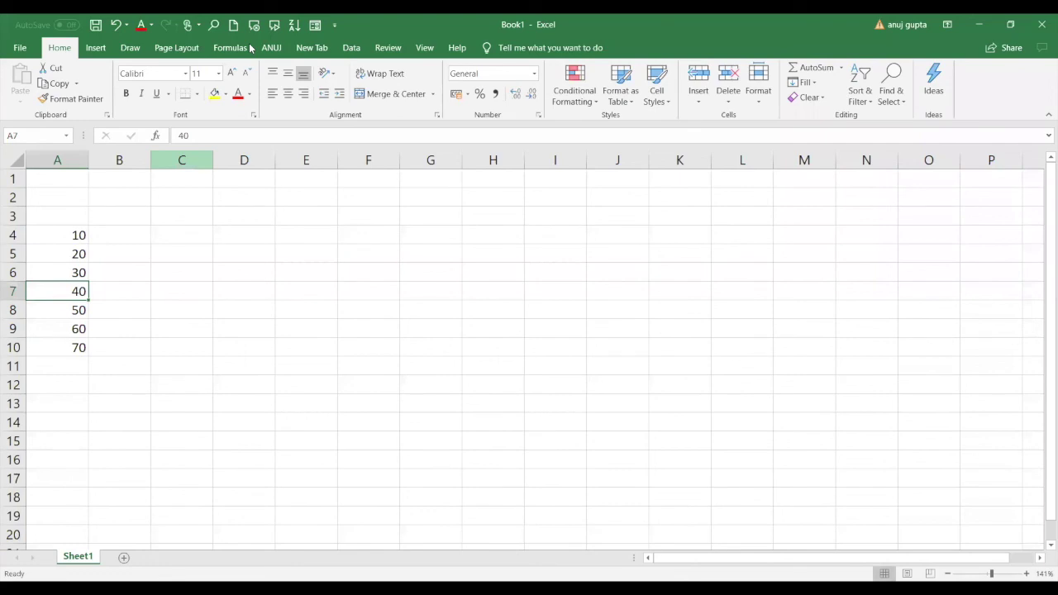
click(63, 238)
drag(66, 262, 68, 345)
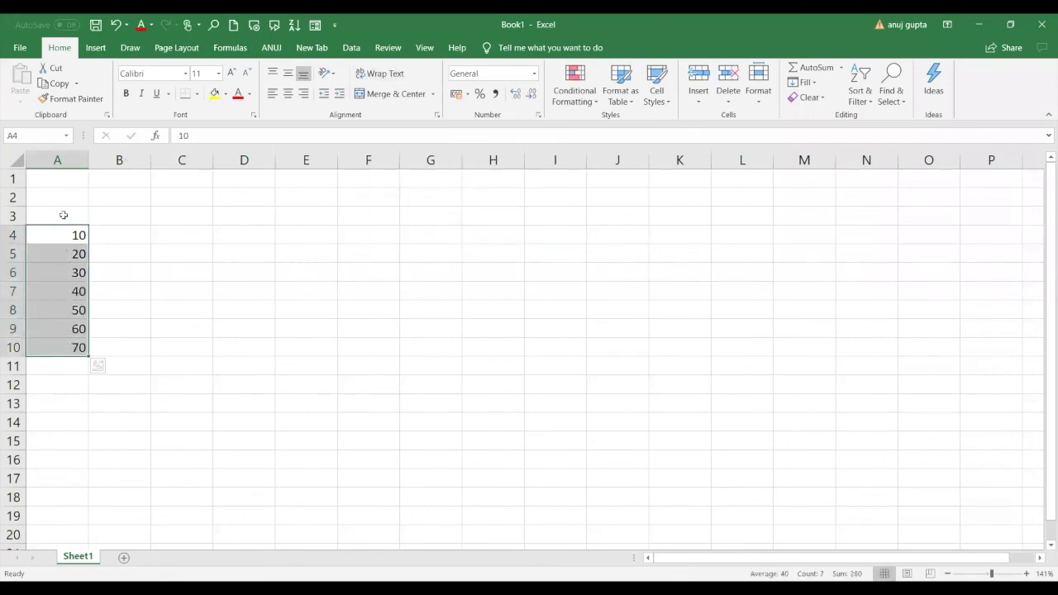
drag(62, 235, 65, 340)
click(68, 288)
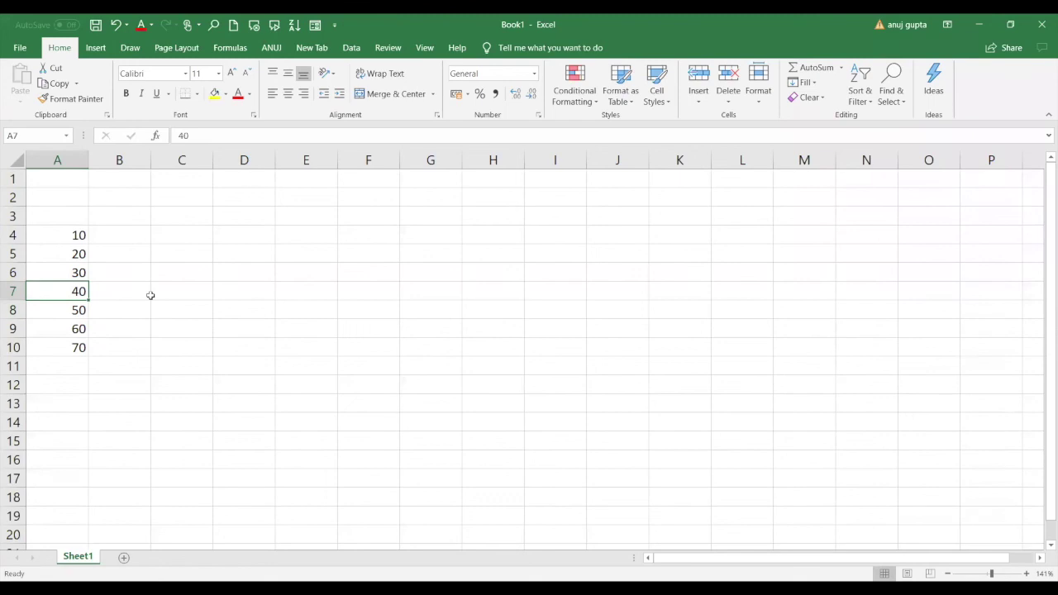
Enter =MEDIAN(A4:A10) in B12, which returns 40.
click(118, 385)
text(=)
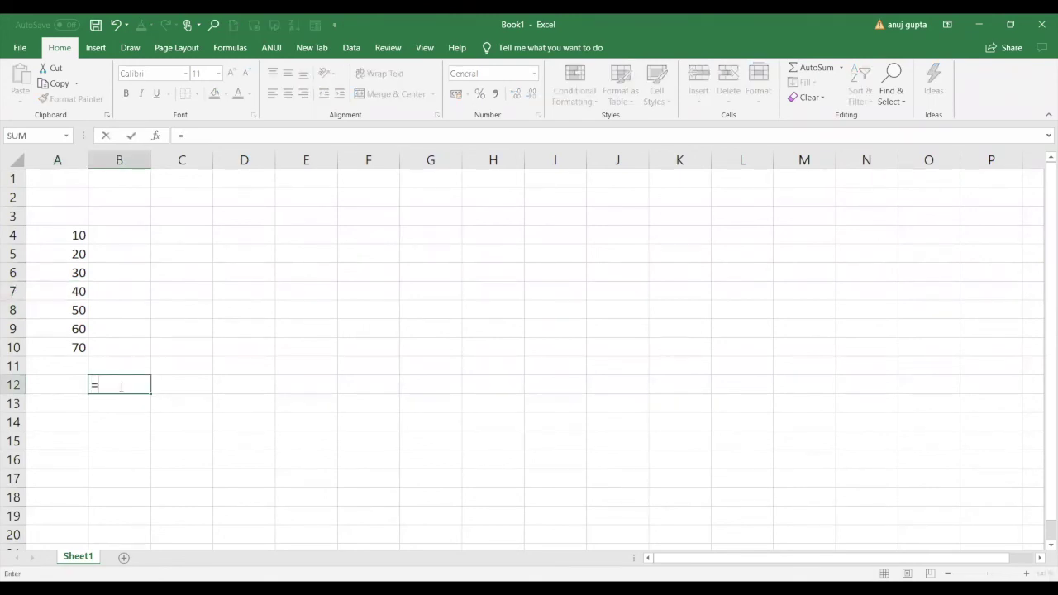
text(median)
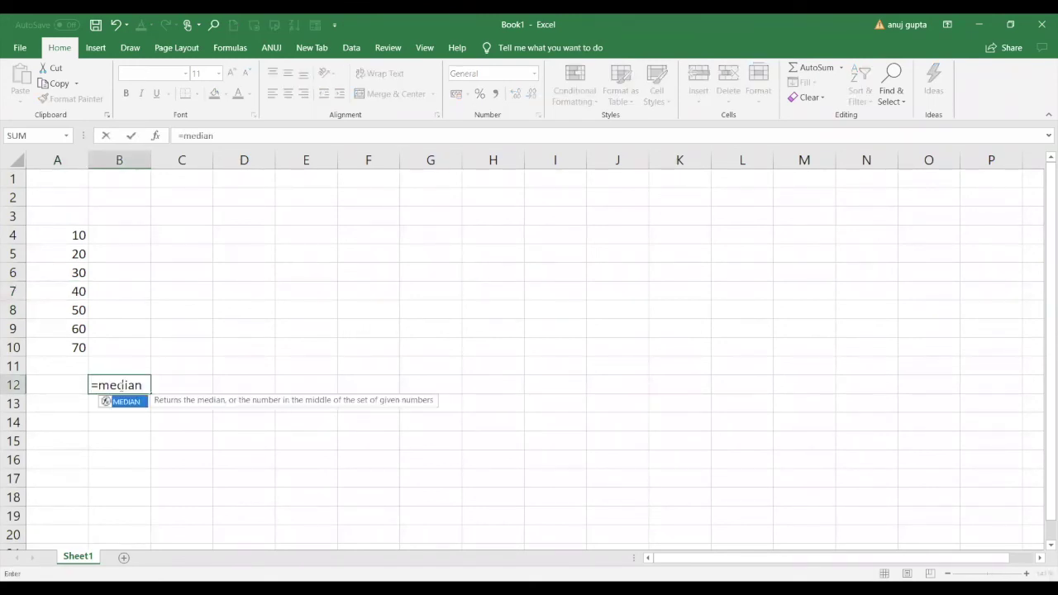
key(Tab)
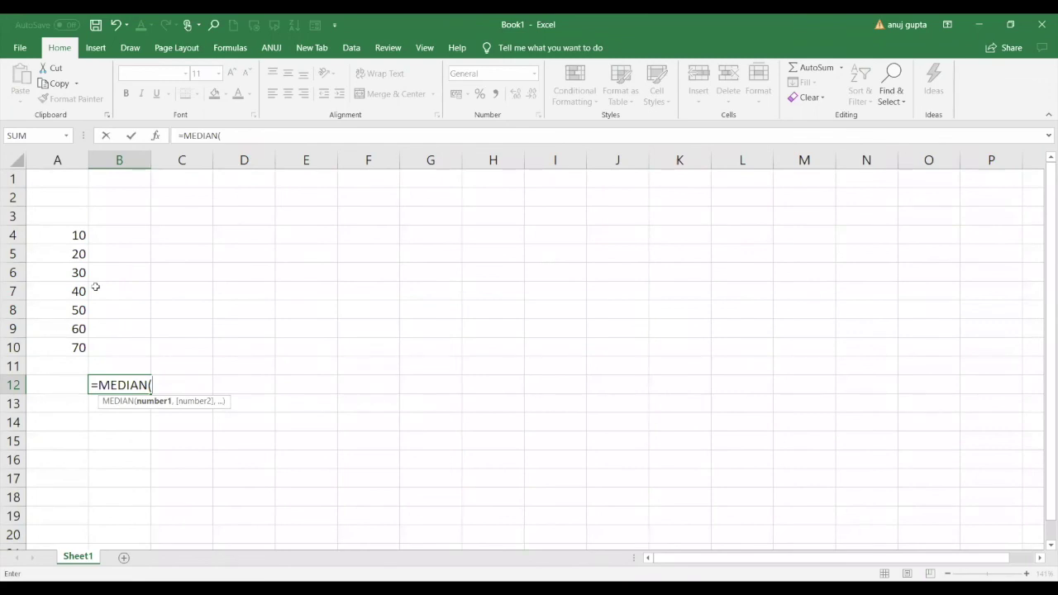
drag(73, 236, 73, 348)
text())
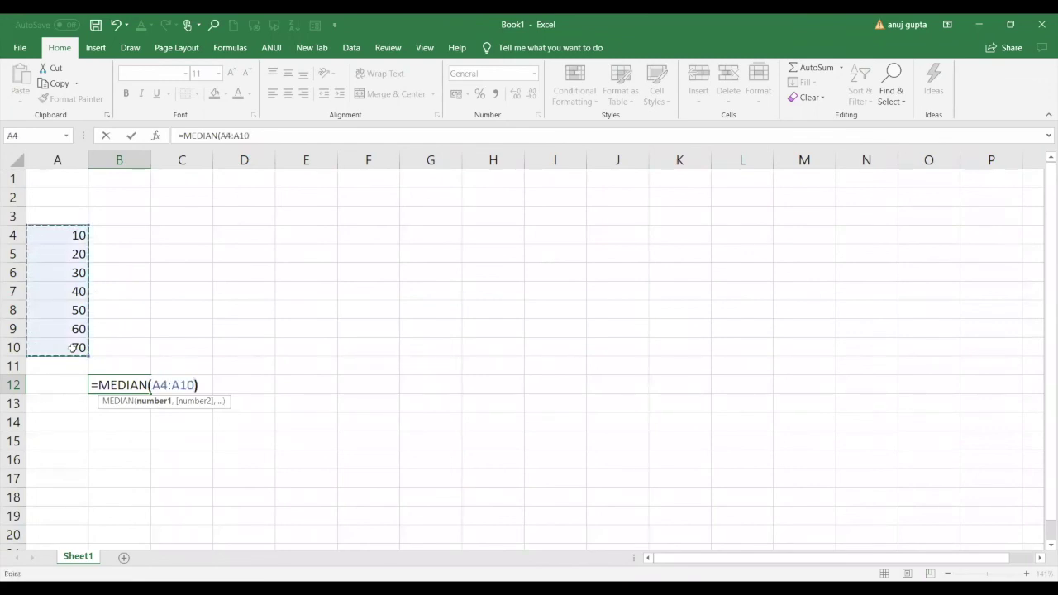
key(Return)
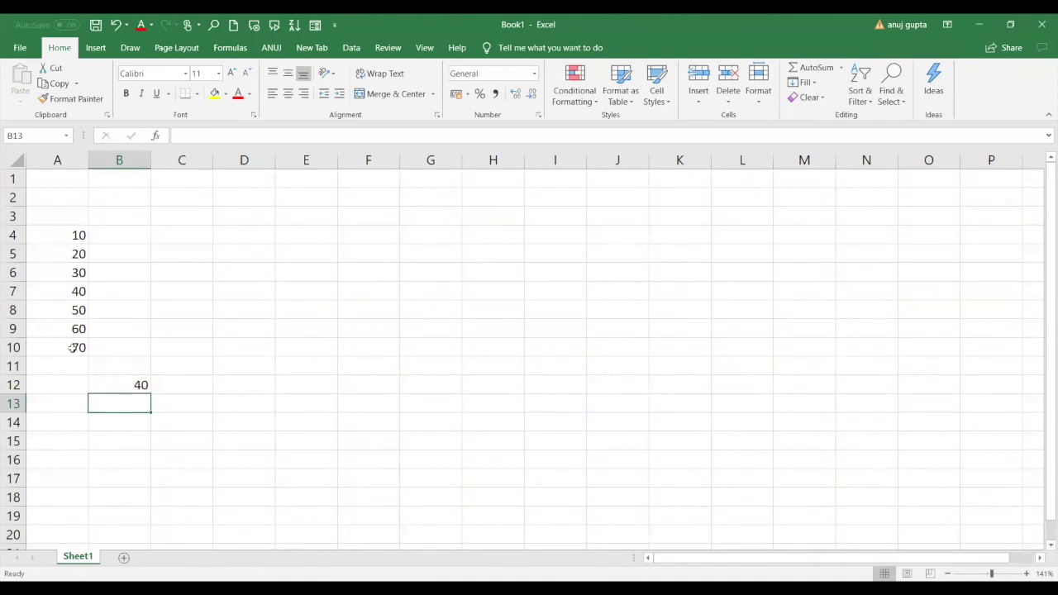
Enter the unordered values 10, 30, 20, 40, 70, 60, 50 into D4:D10.
click(235, 238)
text(10)
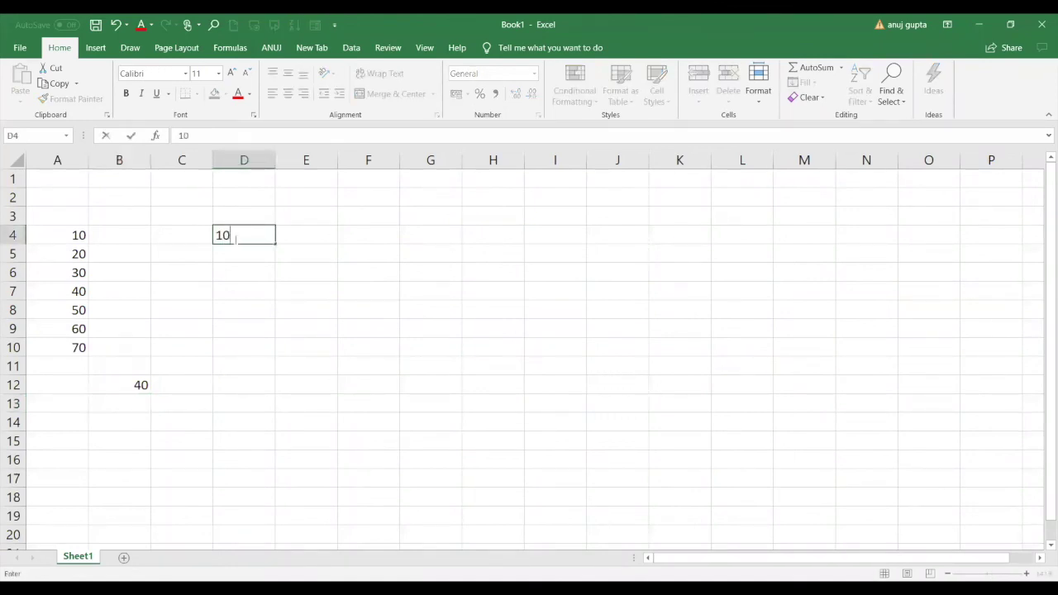
key(Return)
text(30)
key(Return)
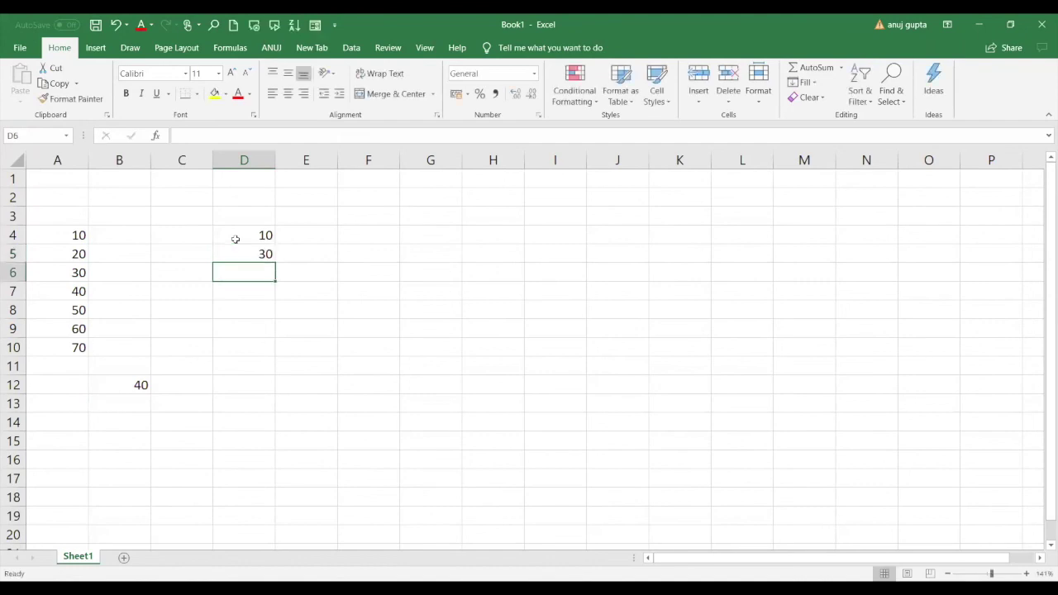
text(20)
key(Return)
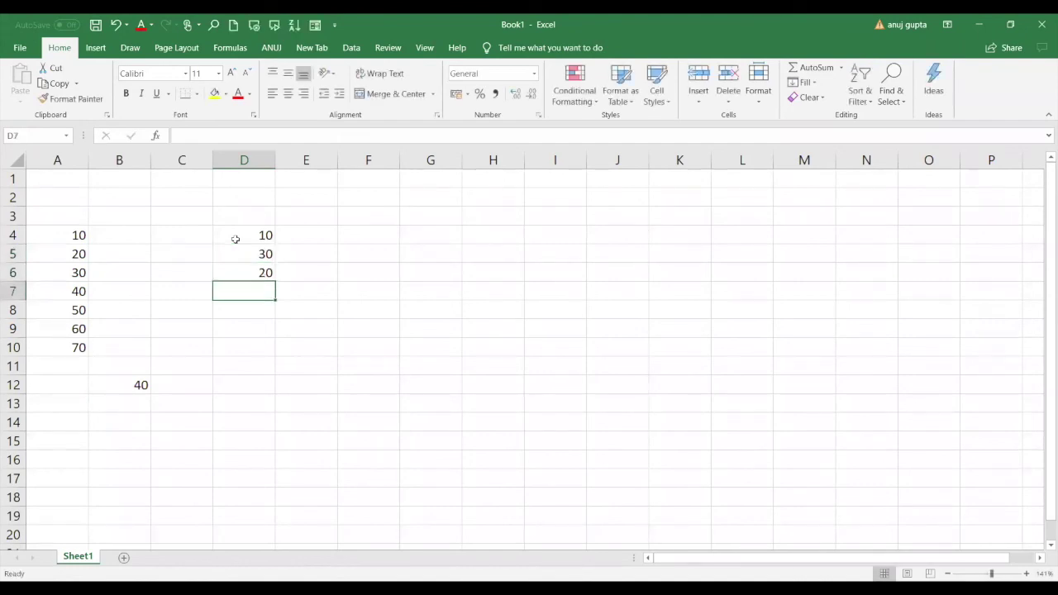
text(40)
key(Return)
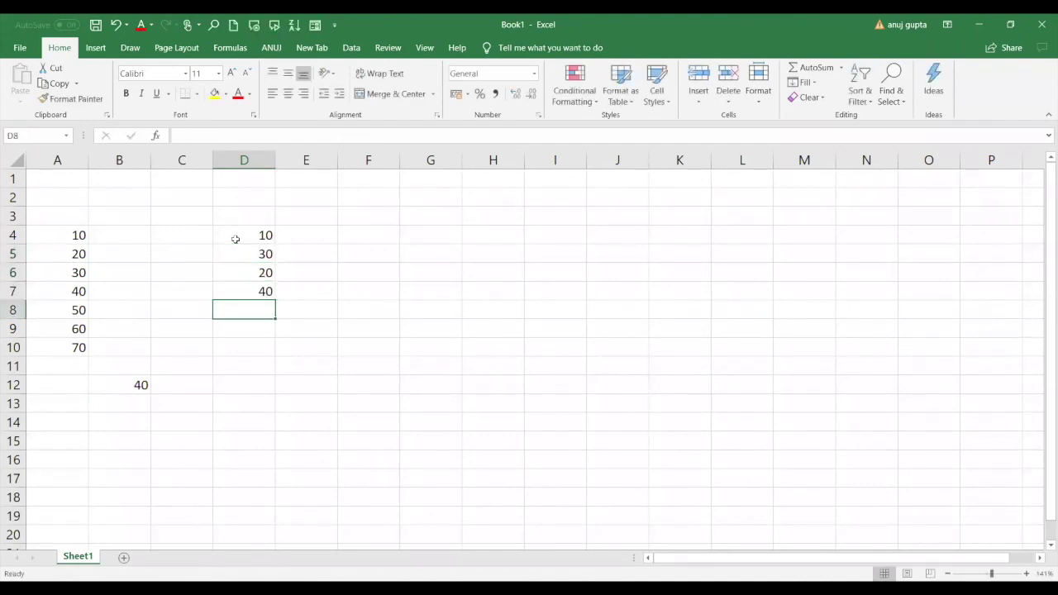
text(70)
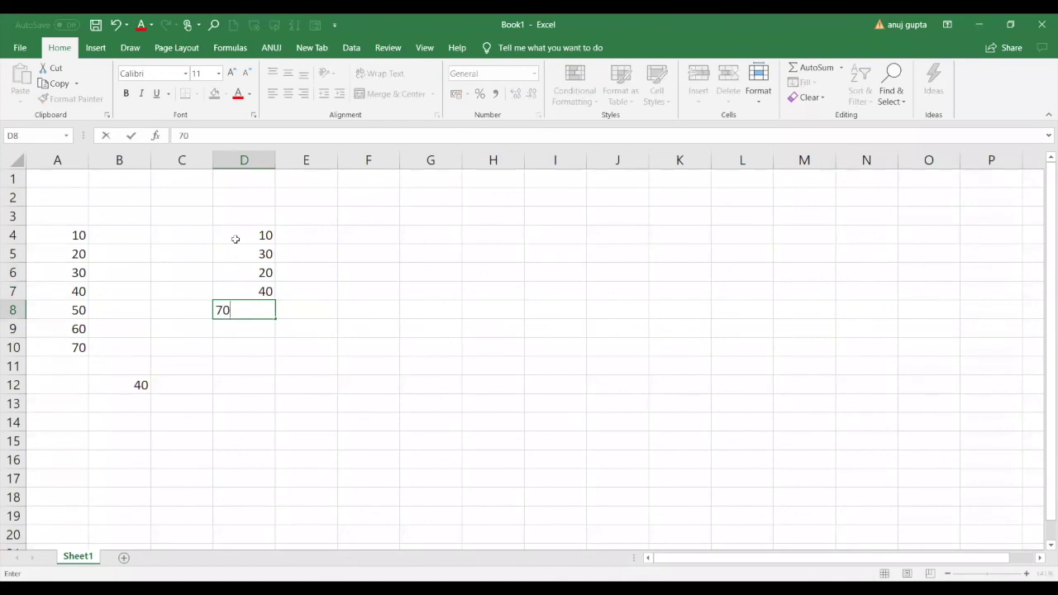
key(Return)
text(60)
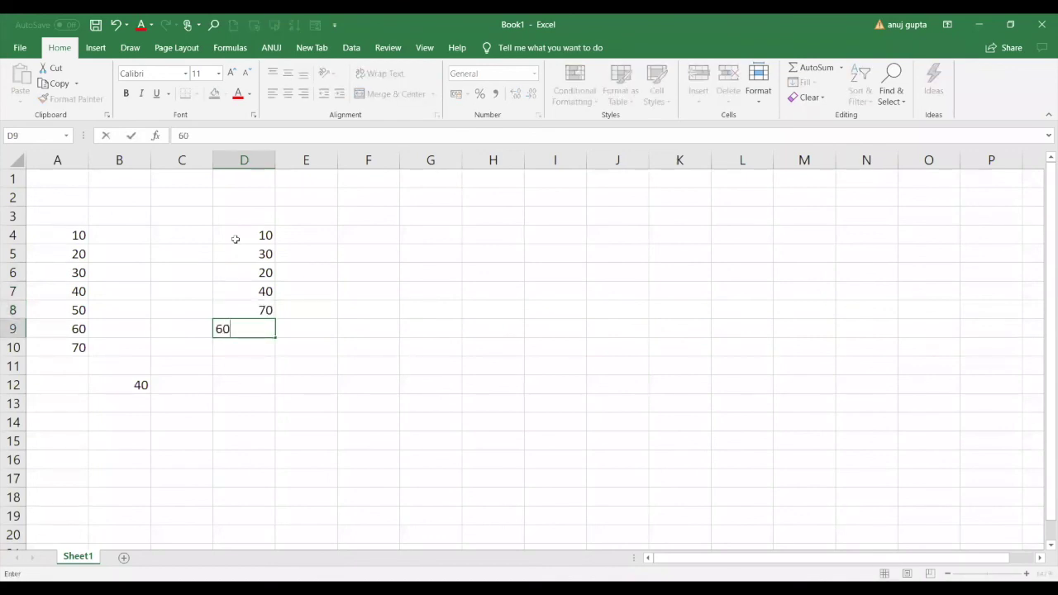
key(Return)
text(50)
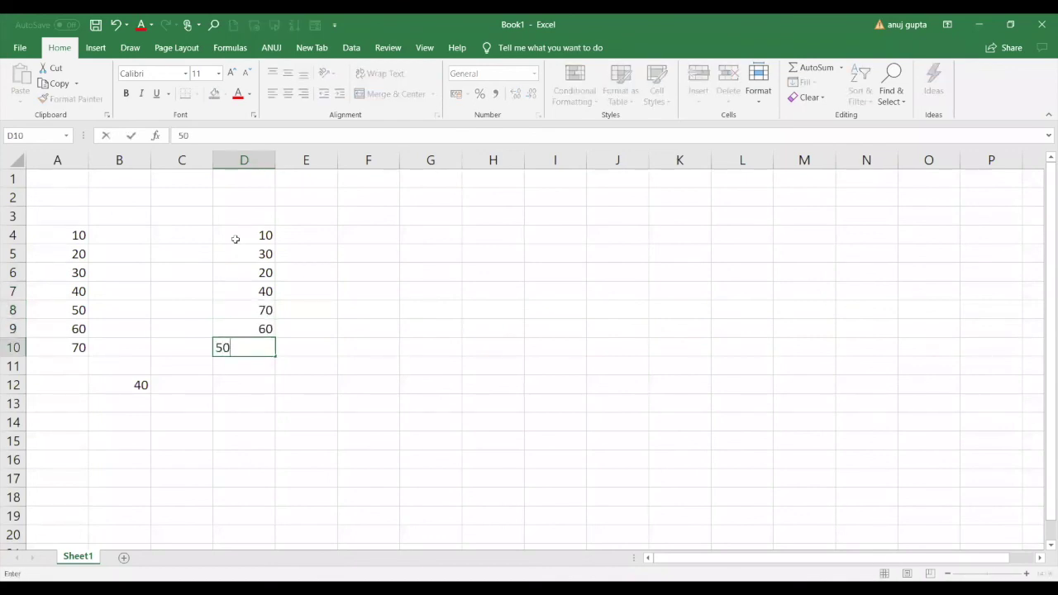
key(Return)
drag(261, 235, 255, 347)
Enter =MEDIAN(D4:D10) in D12, which also returns 40.
click(256, 385)
text(=)
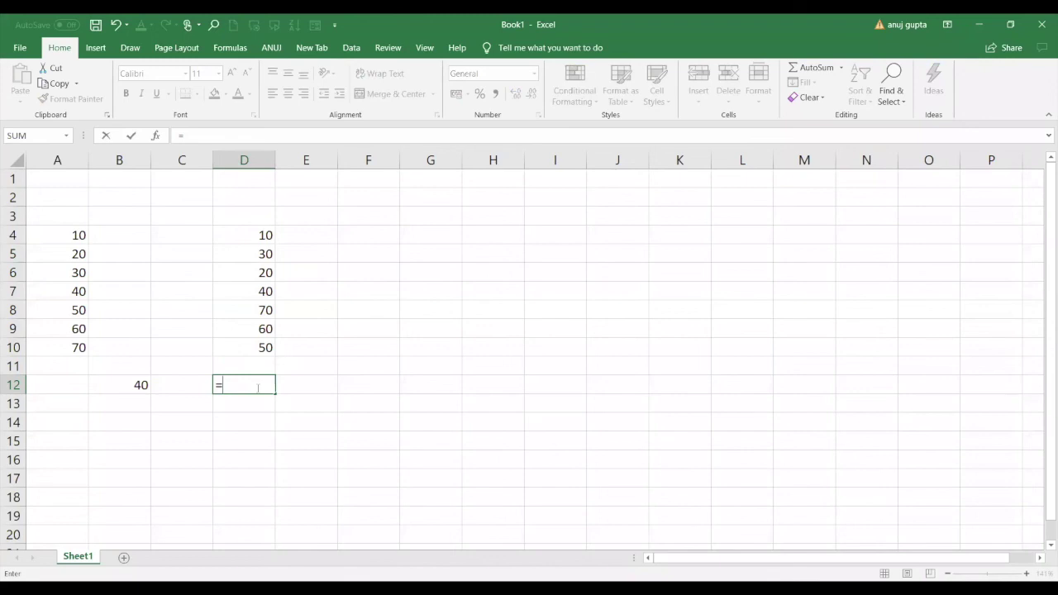
text(MEDIAN()
click(263, 236)
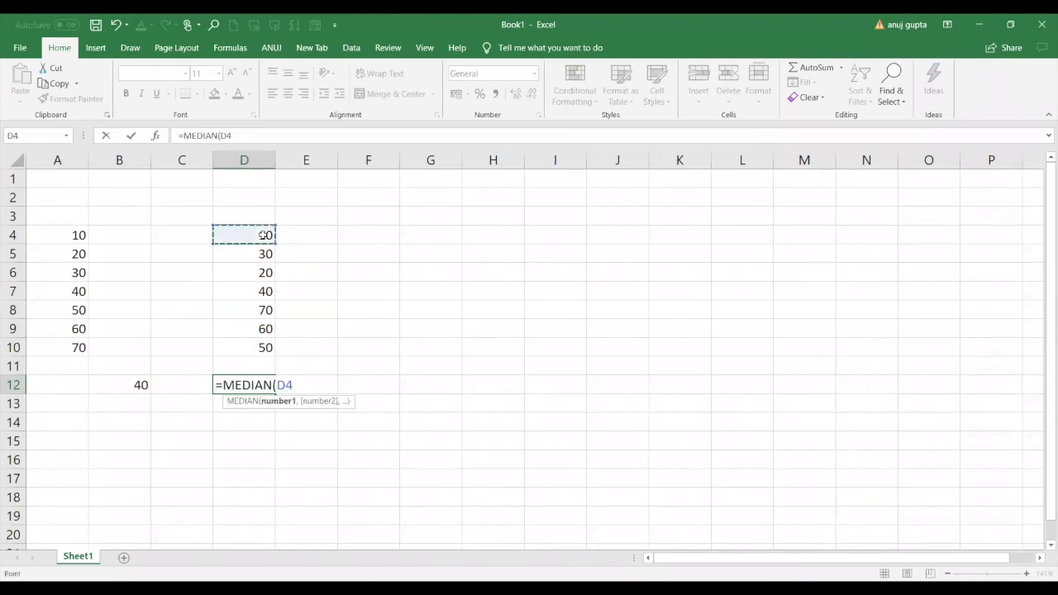
drag(262, 235, 259, 341)
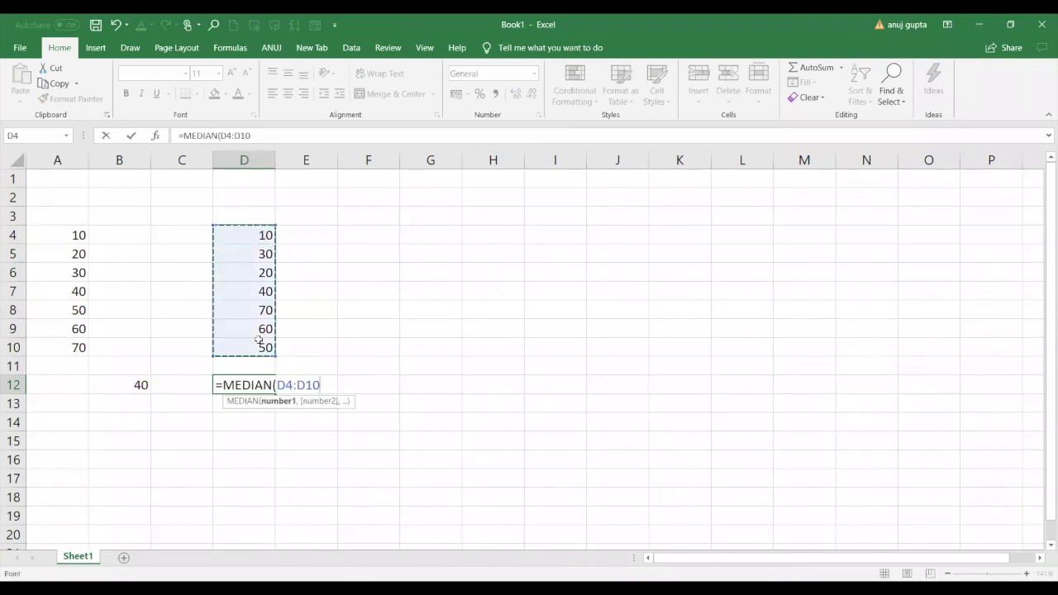
key(Return)
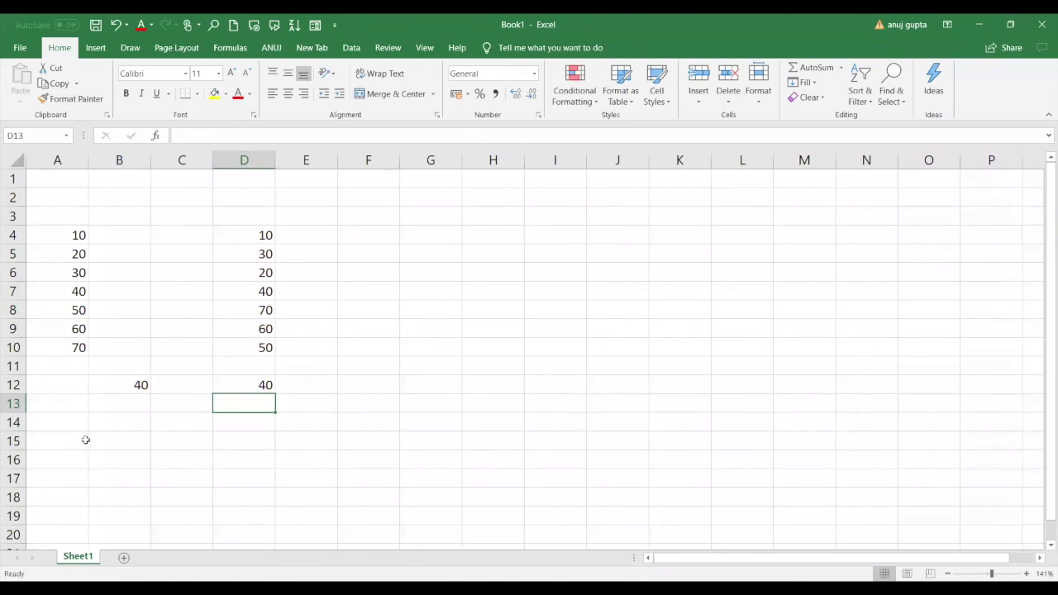
click(70, 364)
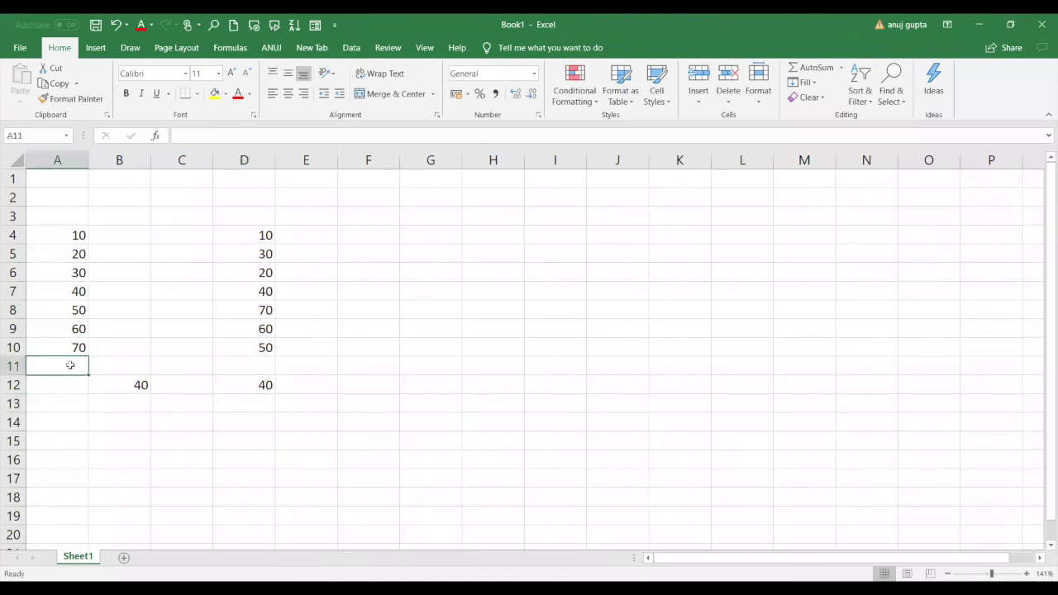
Add a second 70 in A11 and enter =MODE(A4:A11) in B13.
text(70)
key(Return)
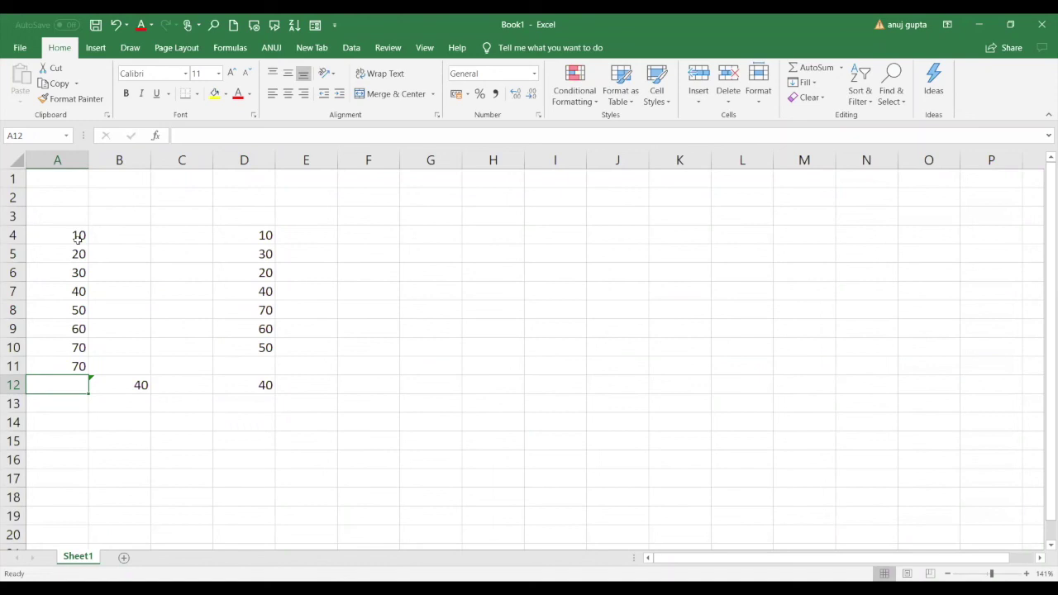
click(102, 404)
text(=)
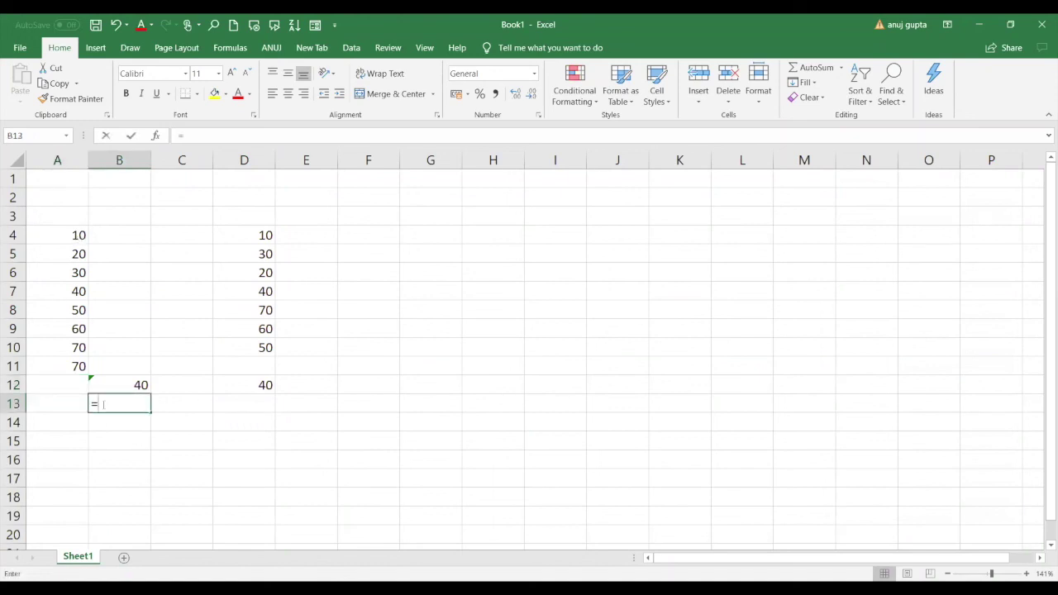
text(mode)
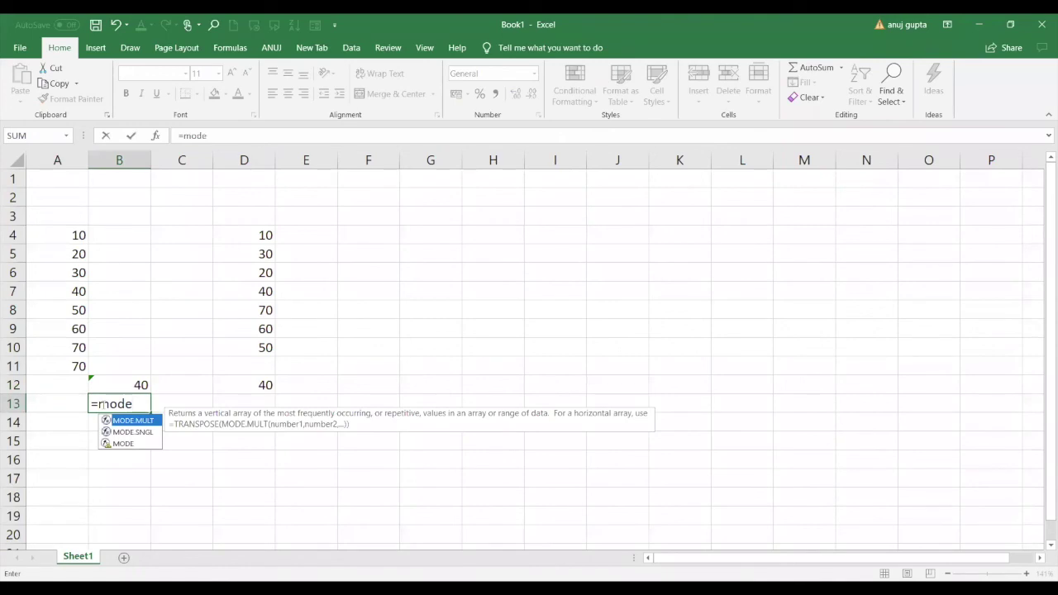
key(Down)
key(Down)
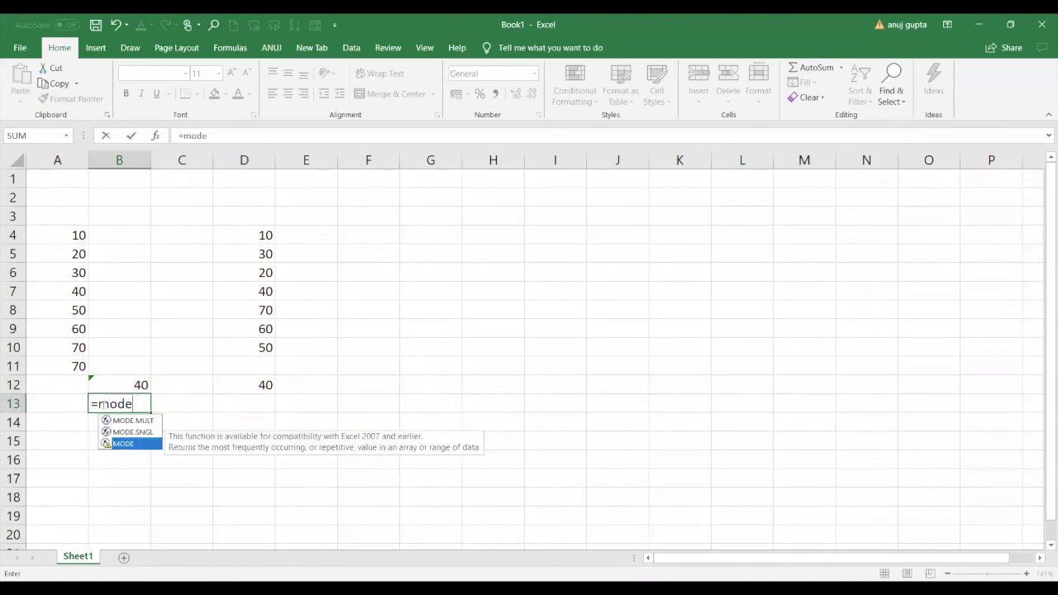
key(Tab)
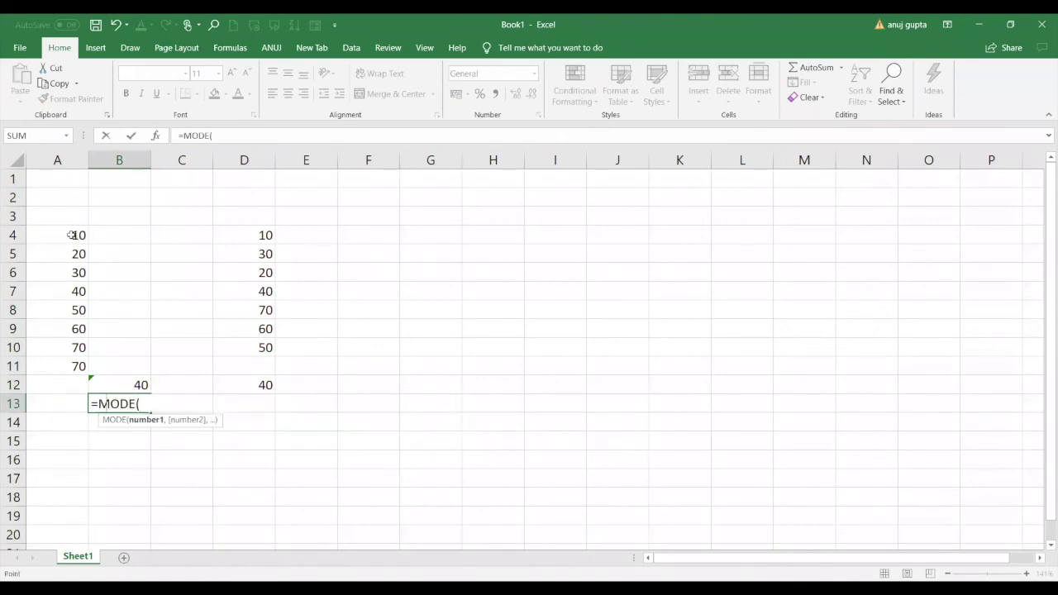
mouse_move(71, 349)
mouse_down()
mouse_move(72, 237)
mouse_move(69, 369)
mouse_up()
text())
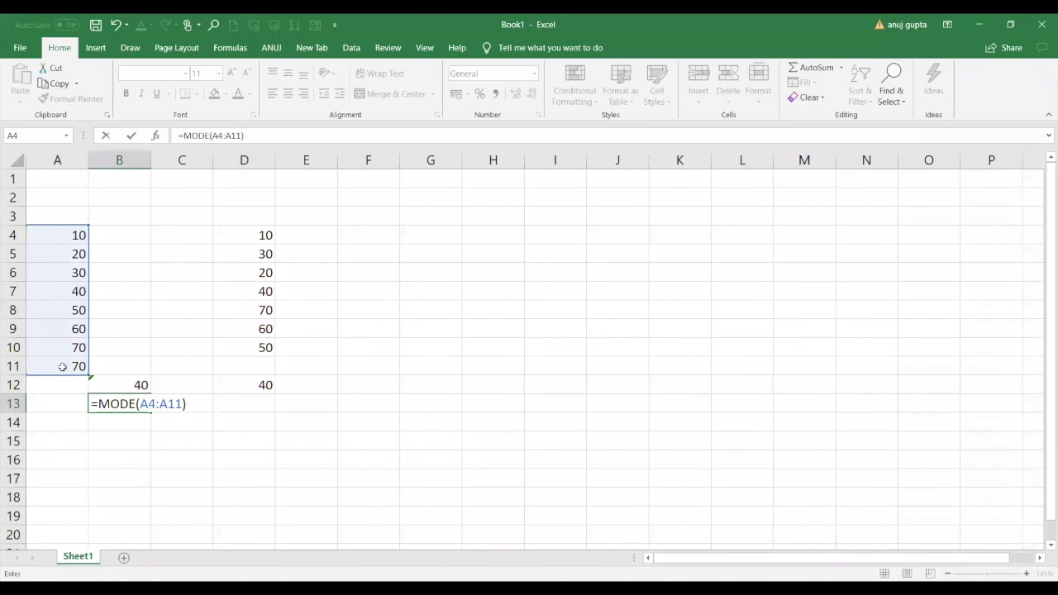
key(Return)
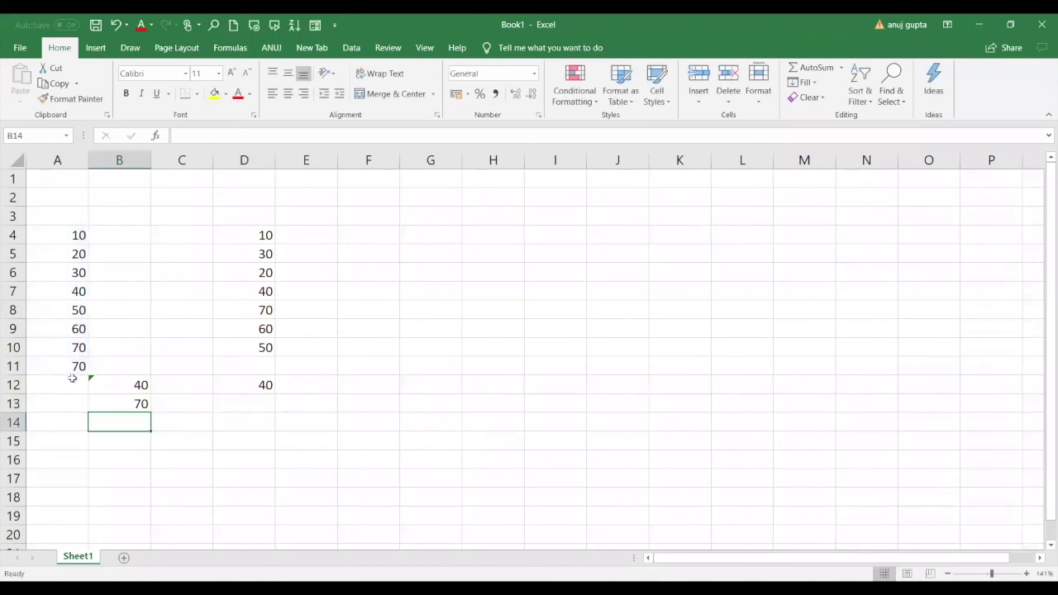
Replace the values in A8 and A6 with 40.
click(74, 291)
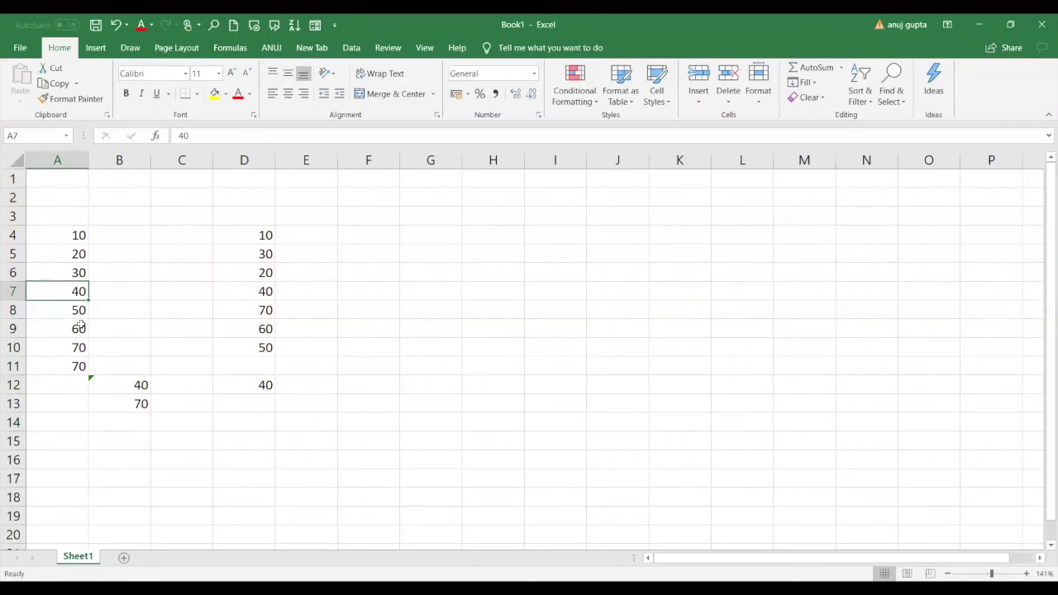
click(79, 309)
text(40)
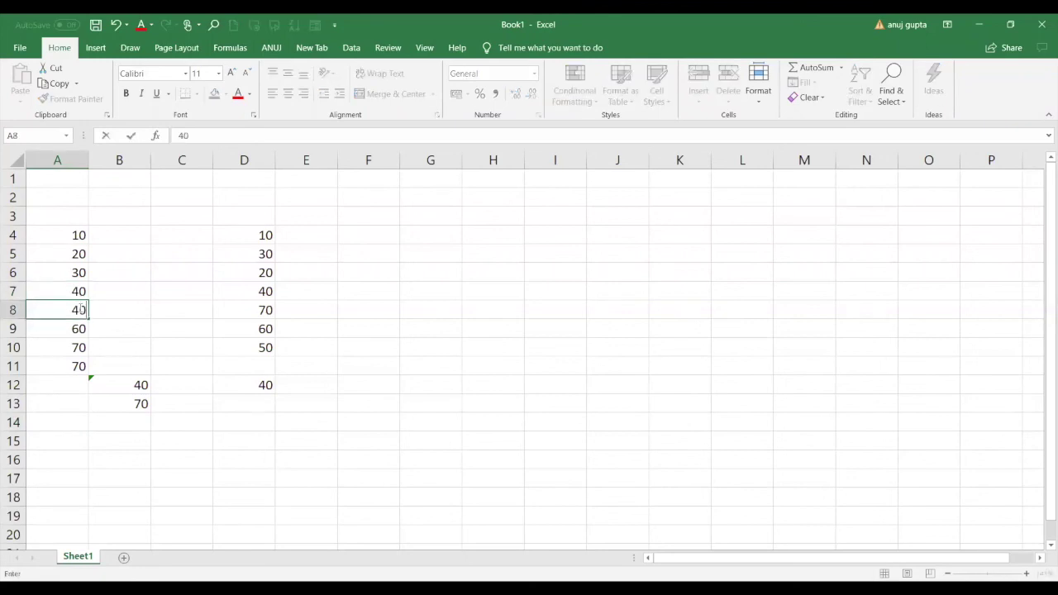
key(Up)
key(Up)
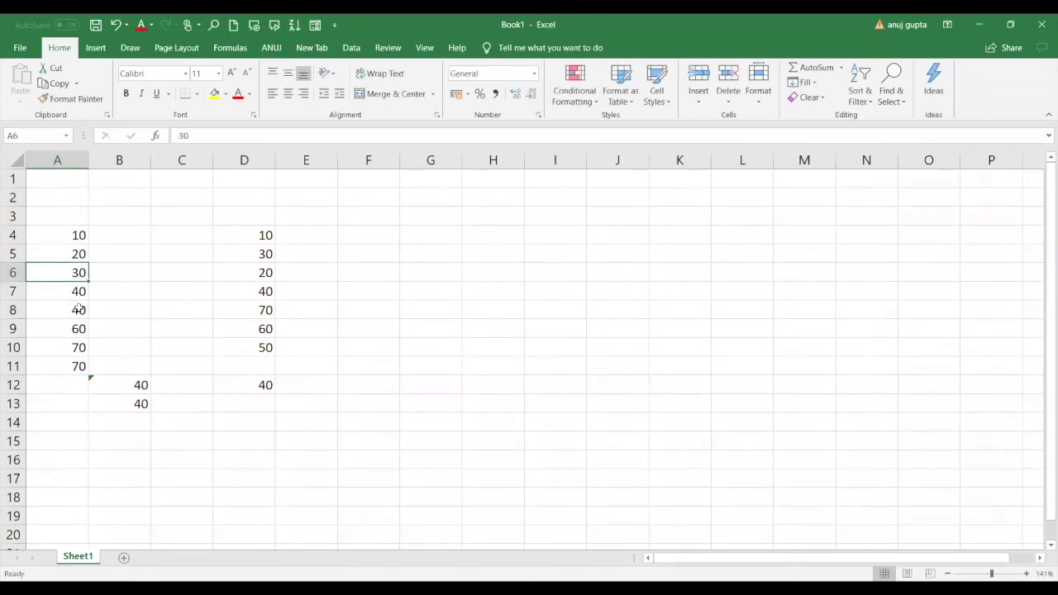
text(40)
key(Return)
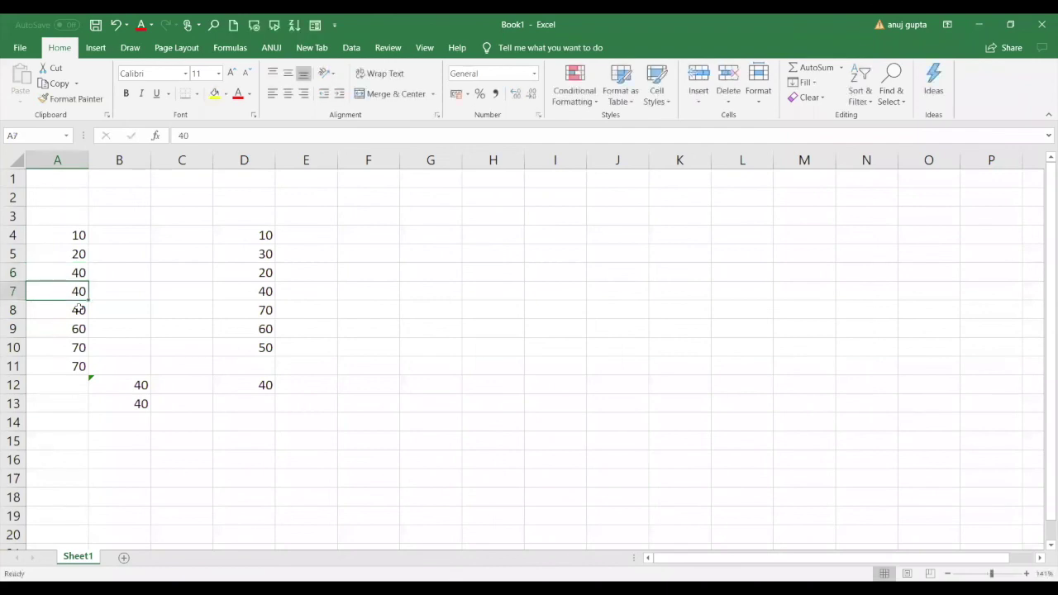
Overwrite A8 and A9 with 70, so the mode in B13 is 70.
key(Up)
key(Up)
key(Down)
key(Down)
key(Down)
text(70)
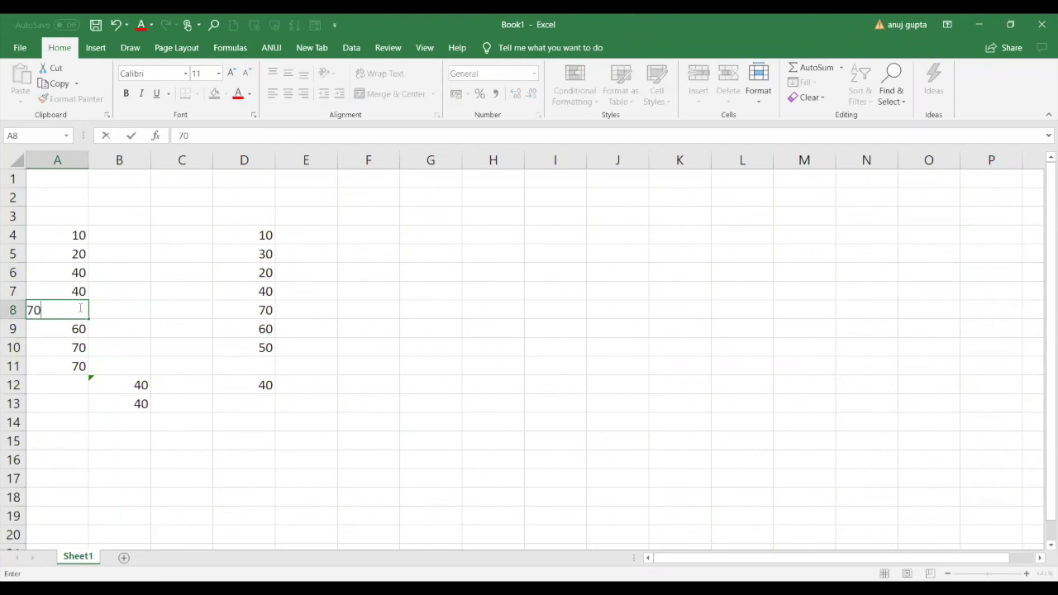
key(Return)
key(Up)
key(Down)
key(Down)
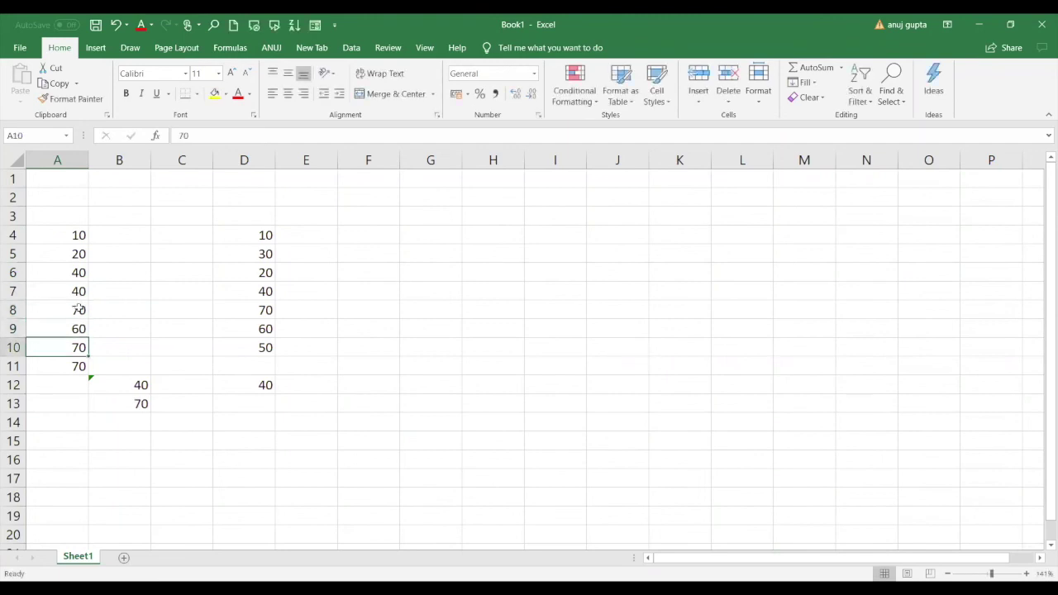
key(Up)
text(70)
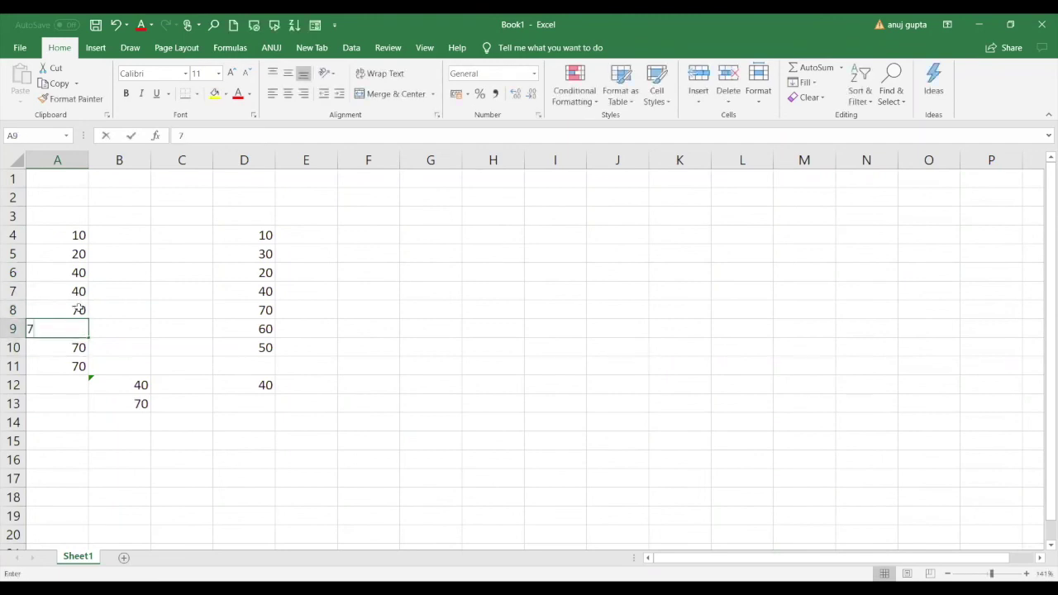
key(Return)
key(Up)
key(Up)
key(Up)
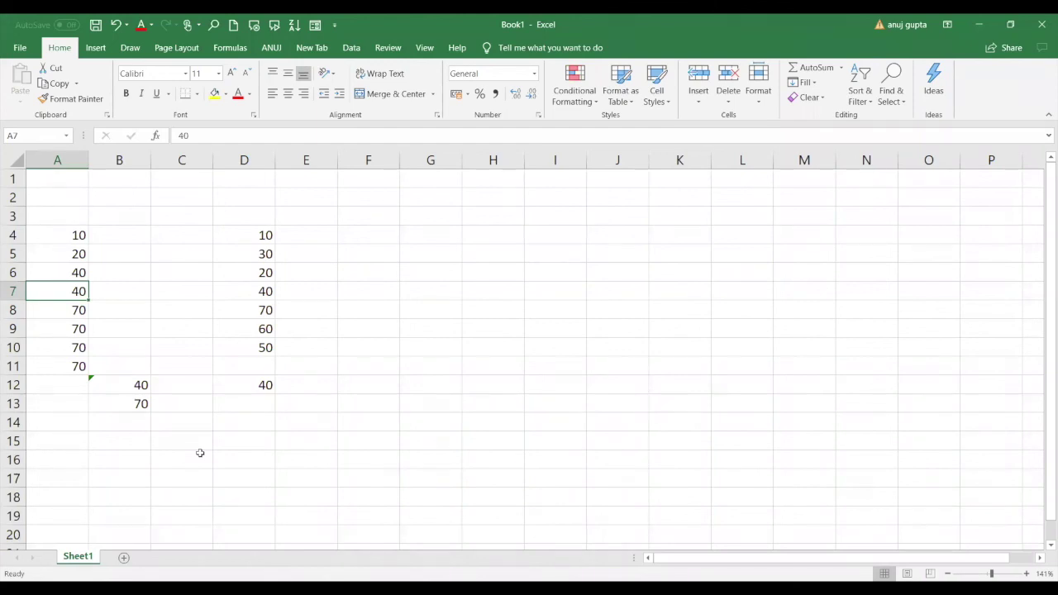
click(128, 389)
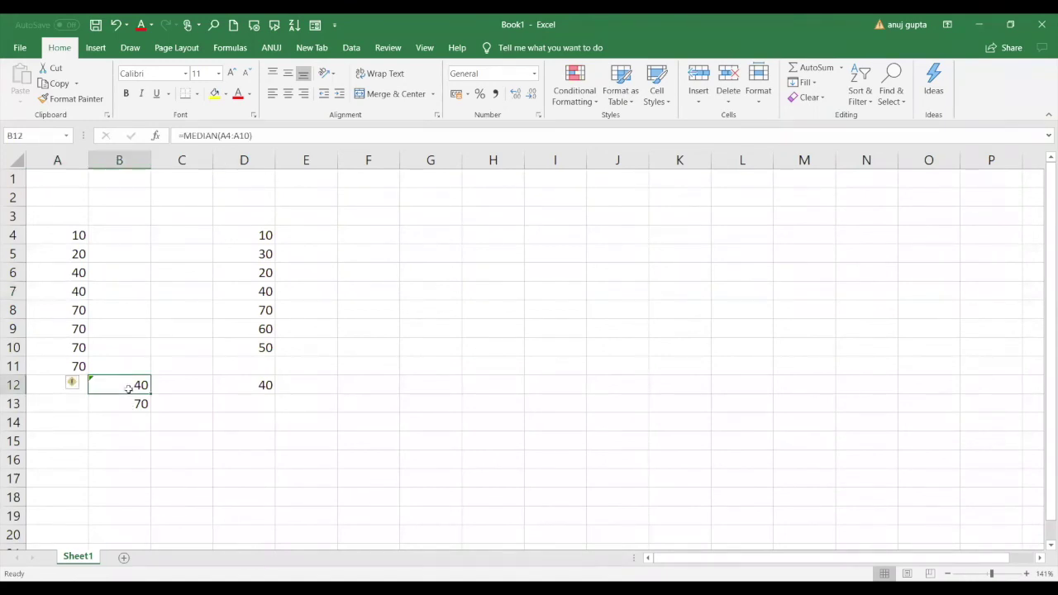
click(130, 398)
click(133, 382)
click(122, 404)
click(126, 419)
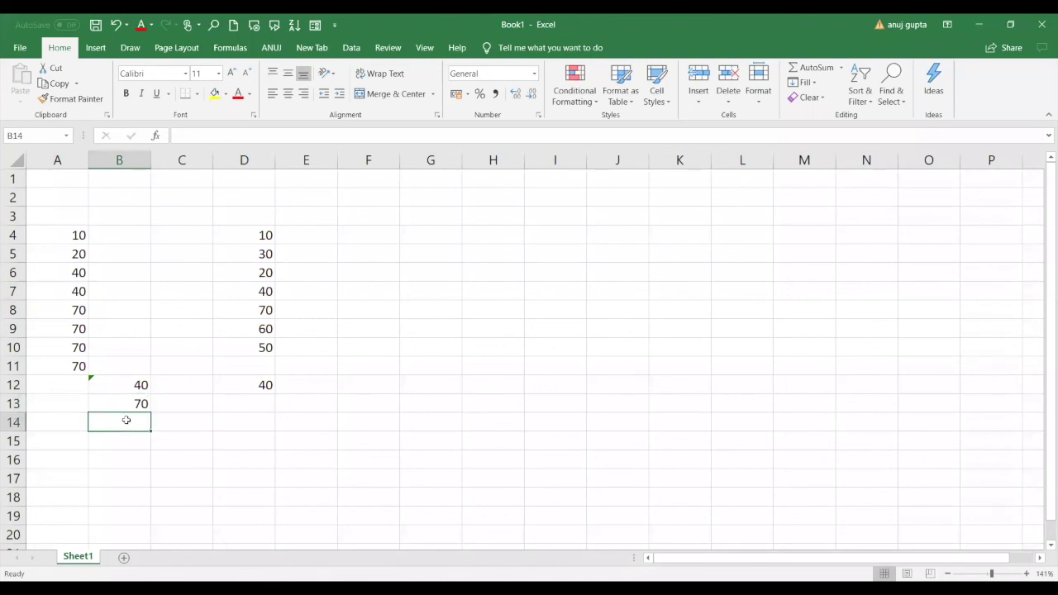
text(=)
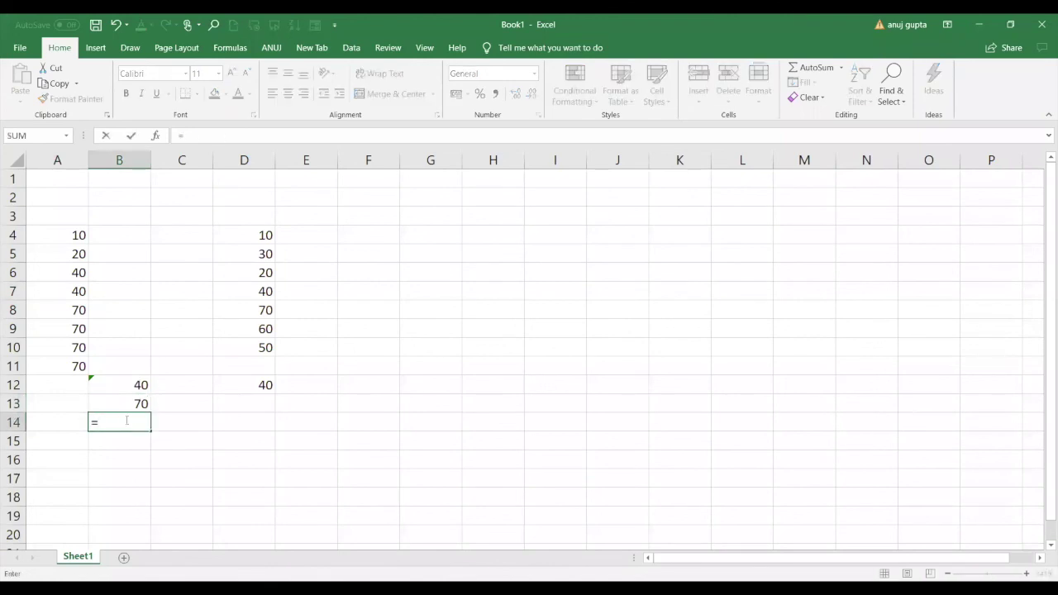
text(rank)
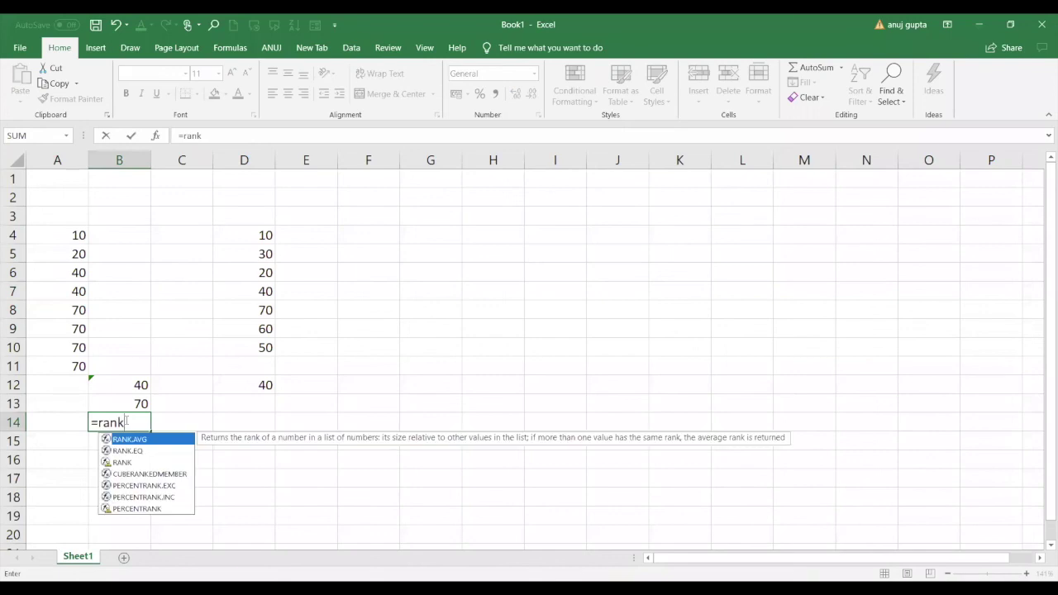
click(132, 462)
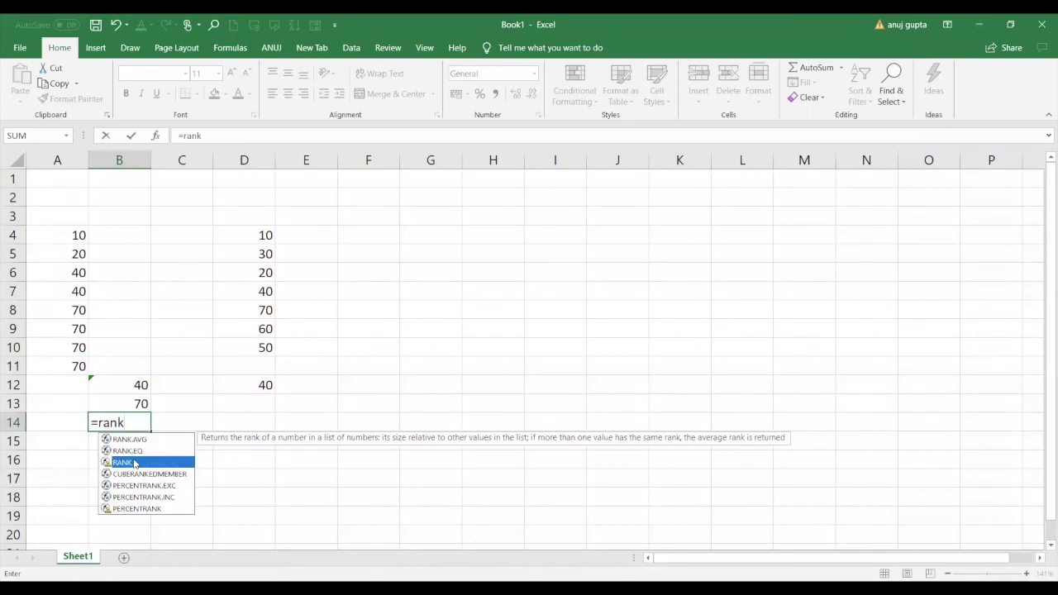
double_click(134, 462)
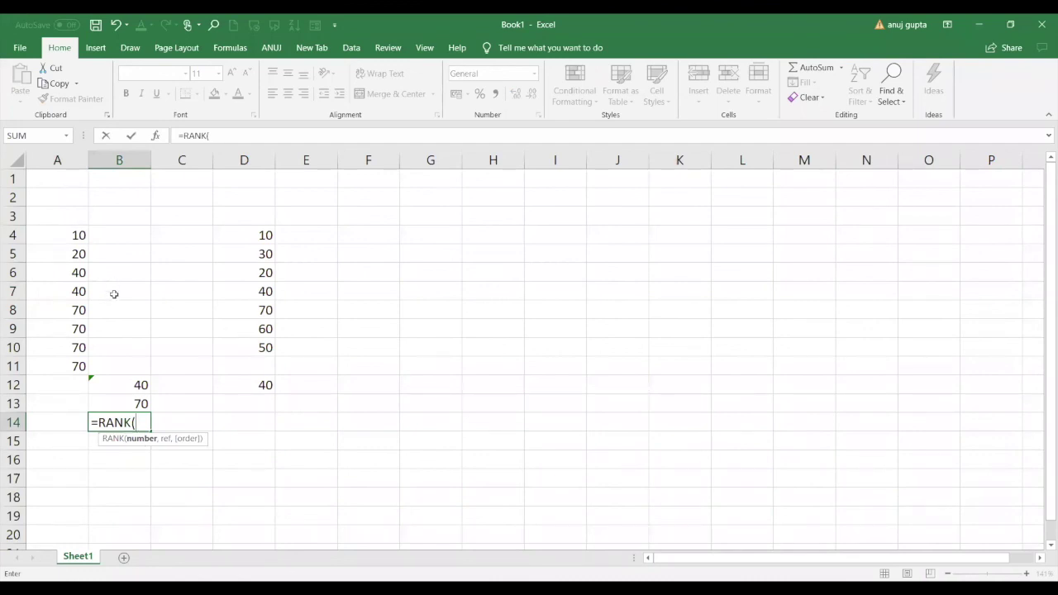
click(78, 253)
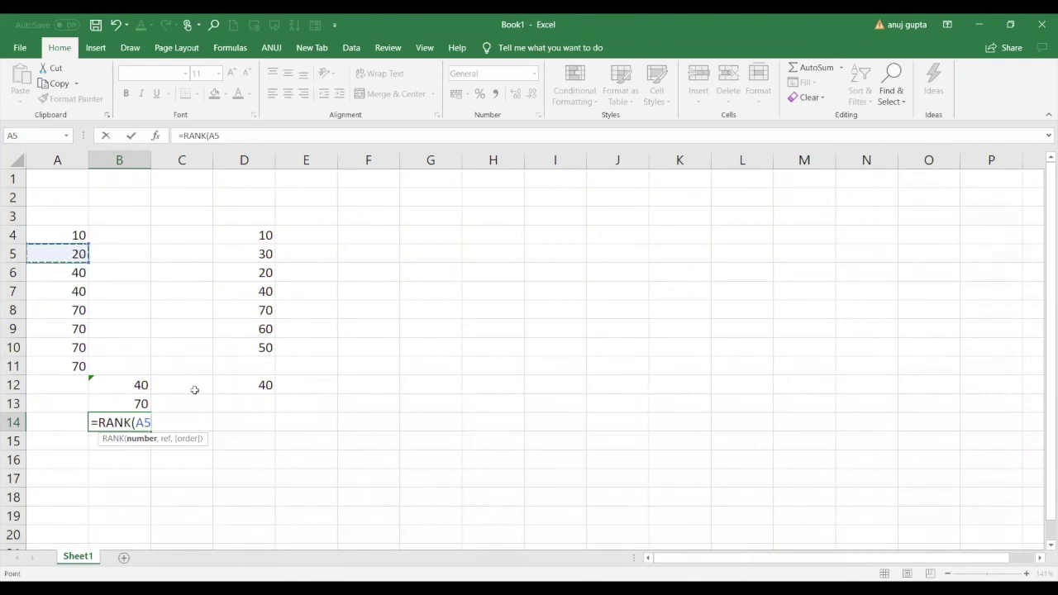
key(BackSpace)
key(BackSpace)
text(A5)
key(BackSpace)
key(BackSpace)
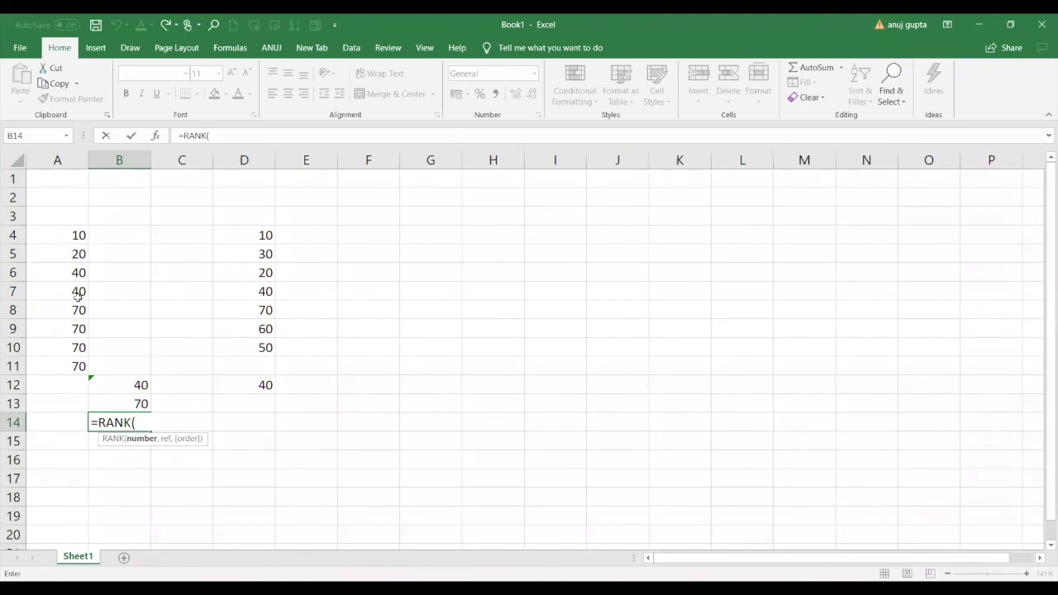
key(Escape)
click(76, 255)
Set A6 to 30, A8 to 50 and A9 to 60.
key(Down)
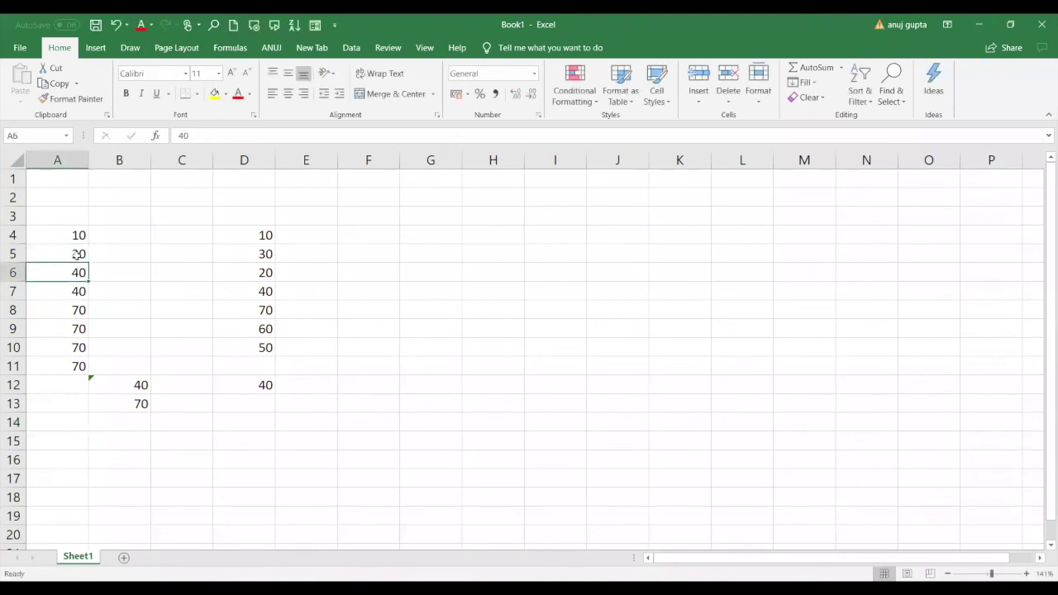
text(30)
key(Return)
key(Down)
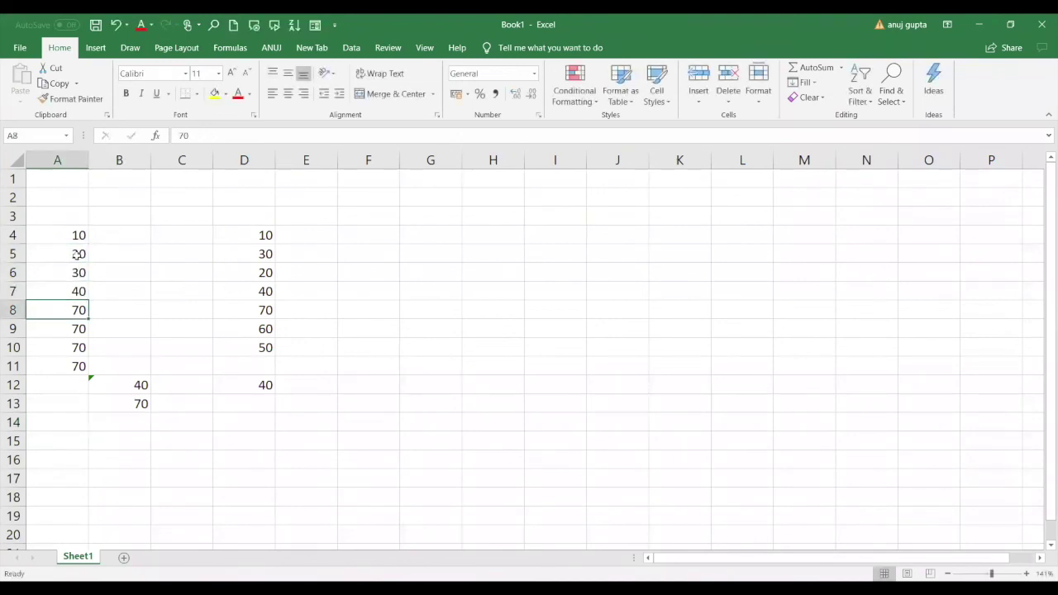
text(50)
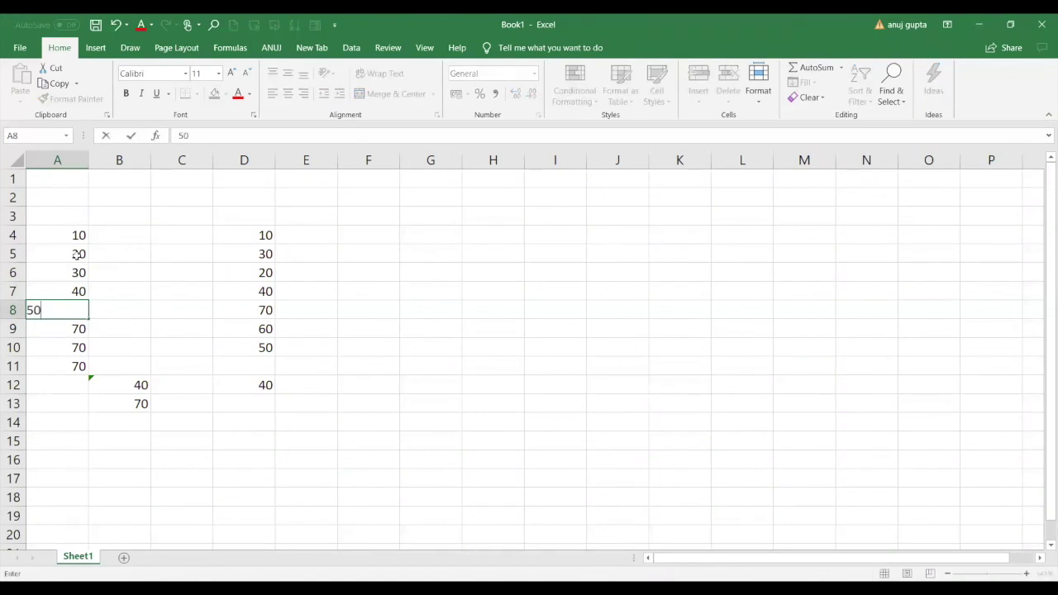
key(Return)
text(60)
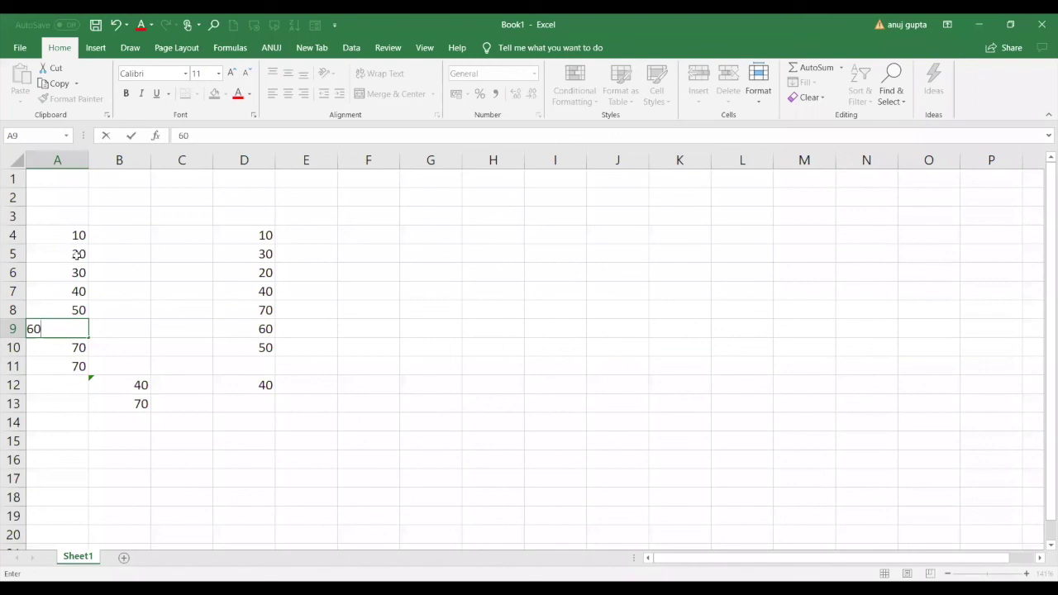
key(Return)
key(Return)
Add 80 in A12, then check A9 and the results in column B.
key(Up)
key(Down)
key(Down)
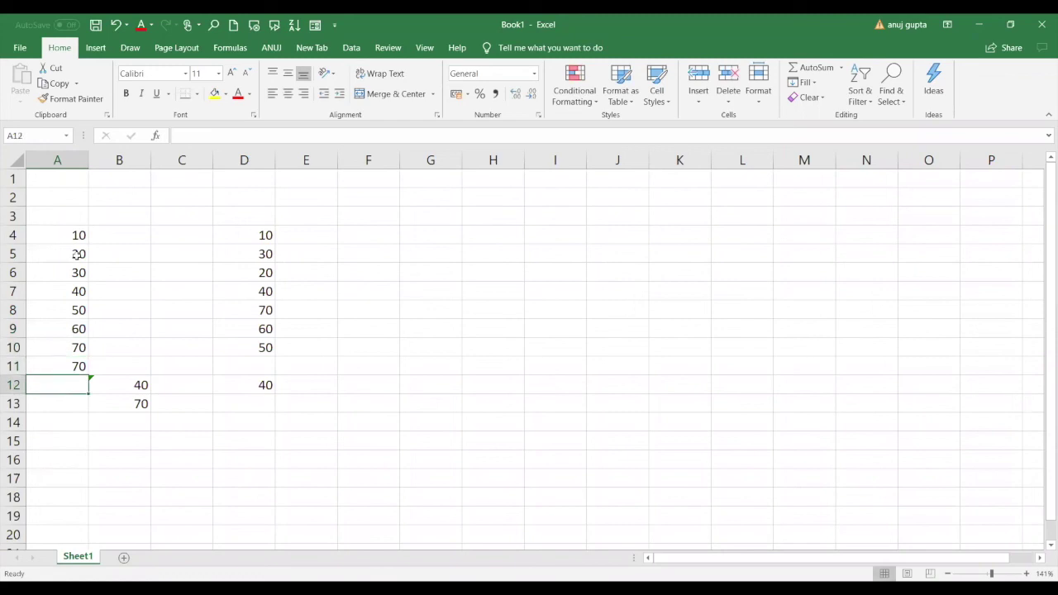
text(80)
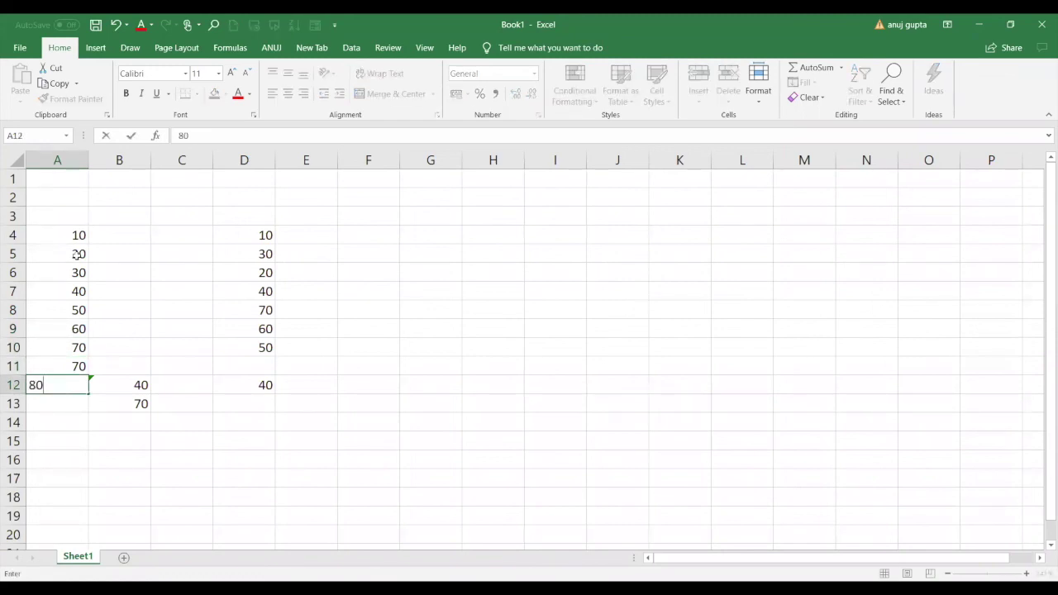
click(83, 405)
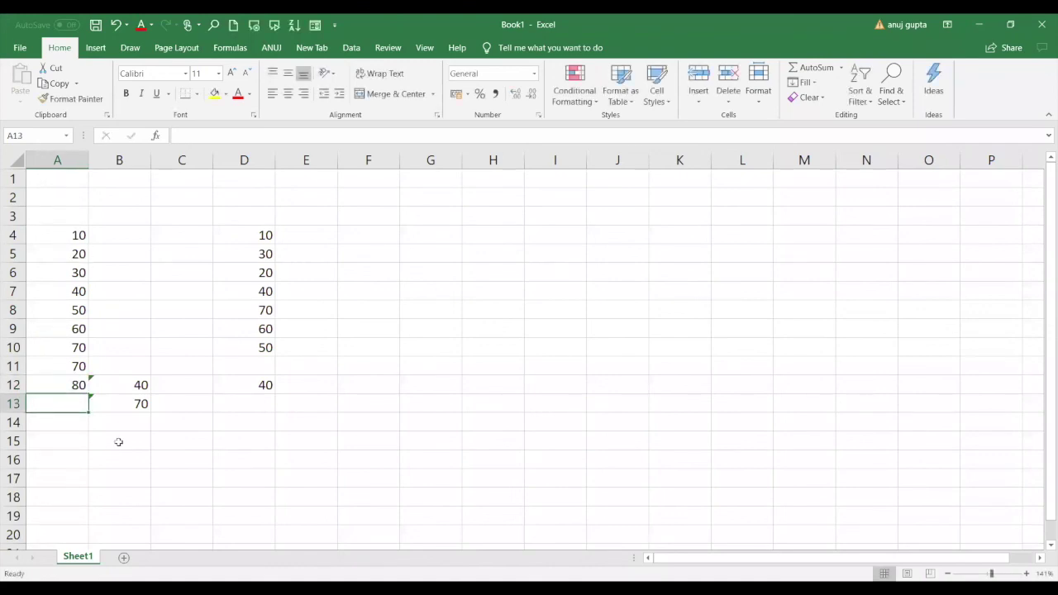
click(78, 330)
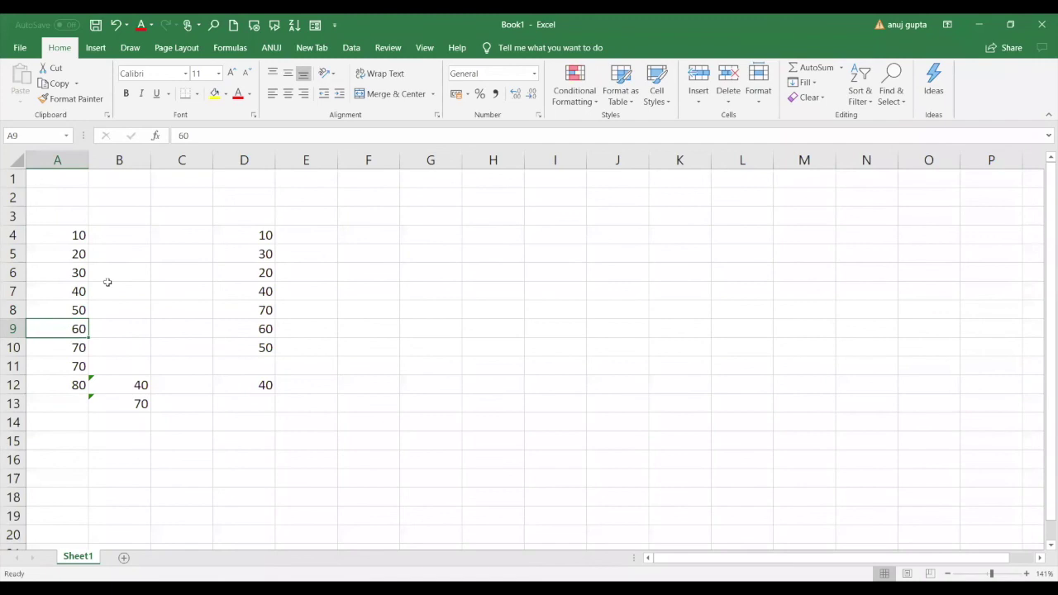
click(128, 238)
key(Down)
key(Down)
key(Down)
key(Down)
key(Down)
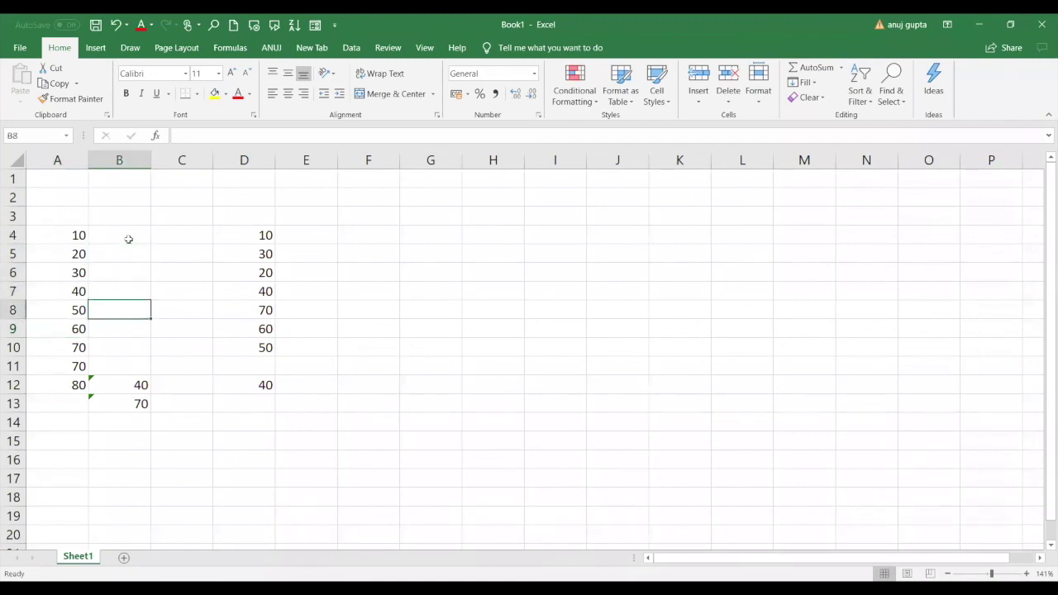
click(137, 440)
text(=)
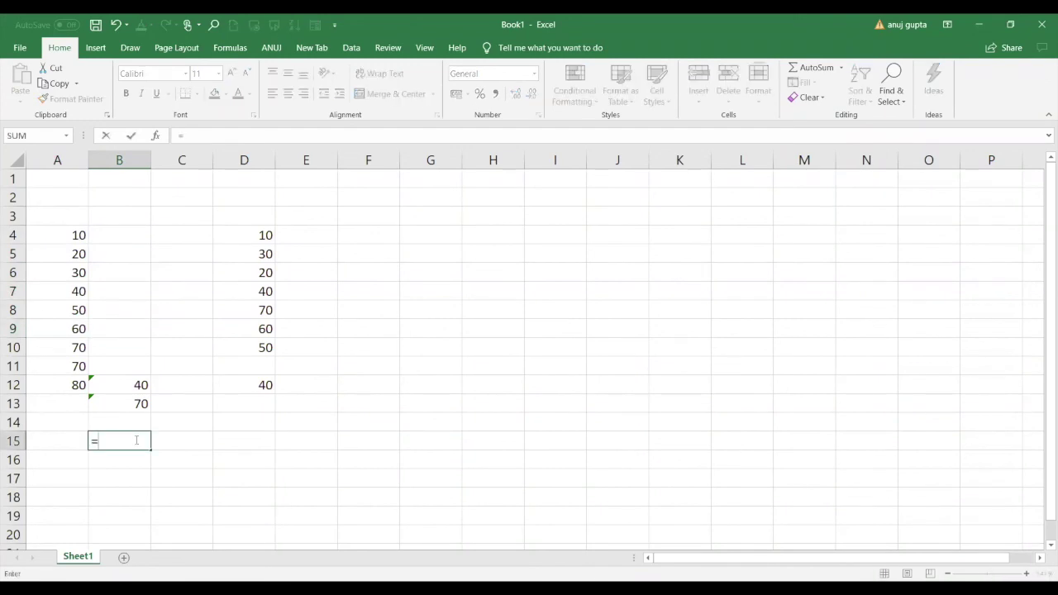
text(RANK.AVG()
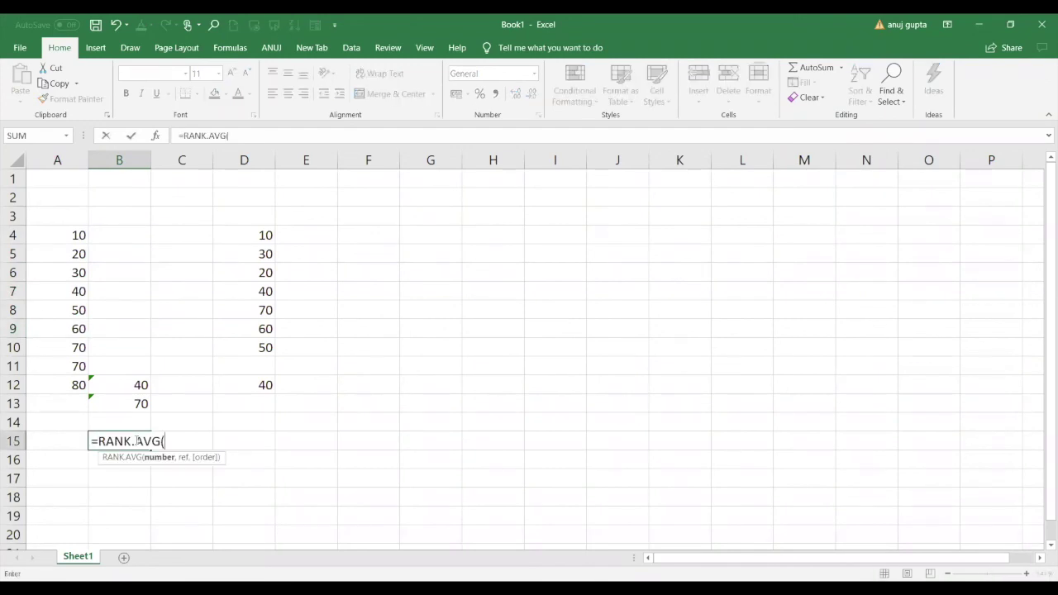
key(BackSpace)
key(BackSpace)
key(BackSpace)
key(BackSpace)
key(BackSpace)
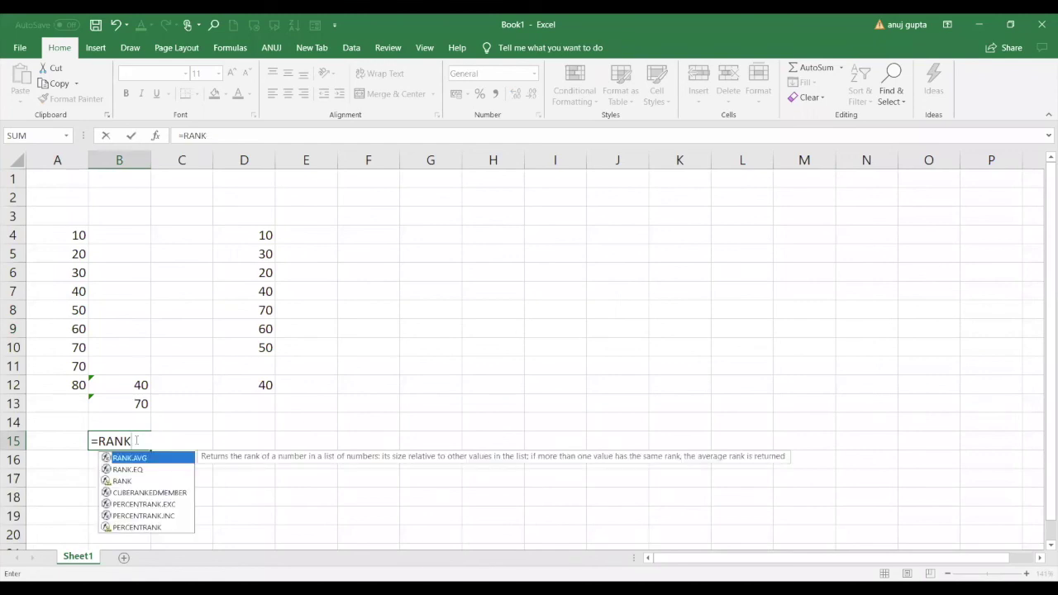
text(()
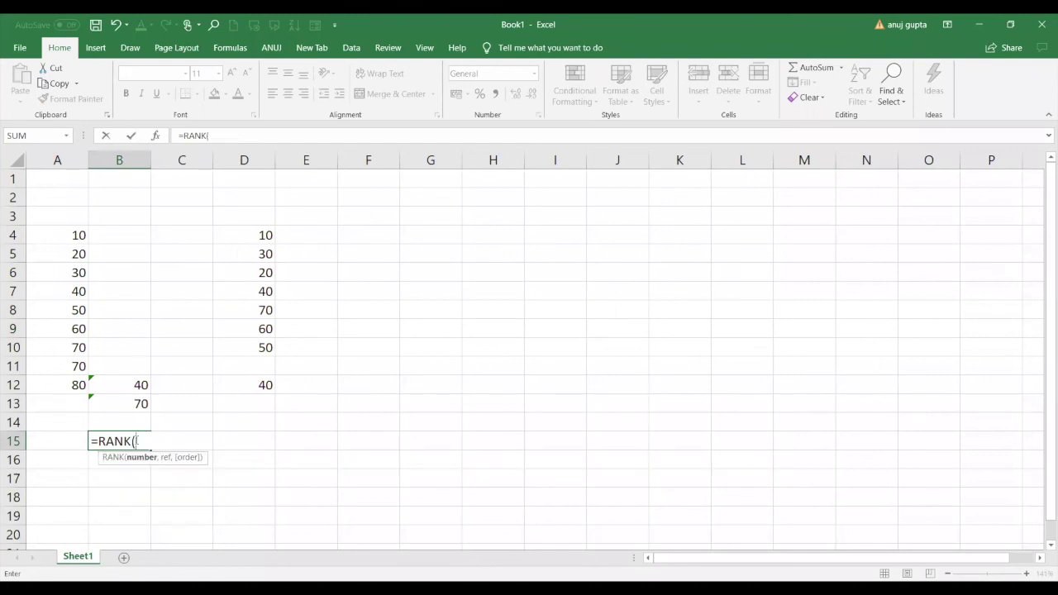
click(82, 331)
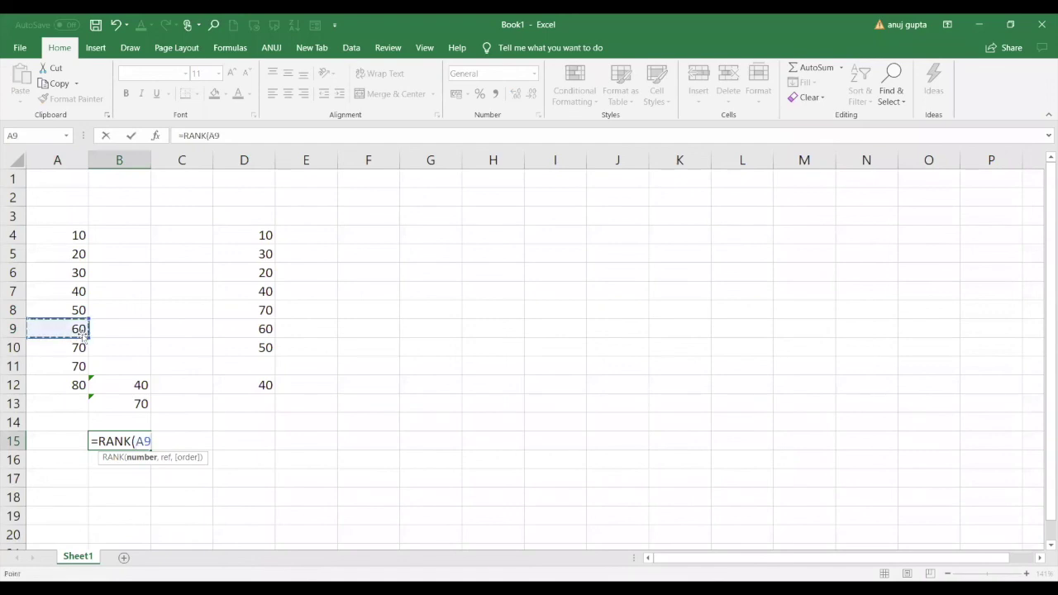
text(,)
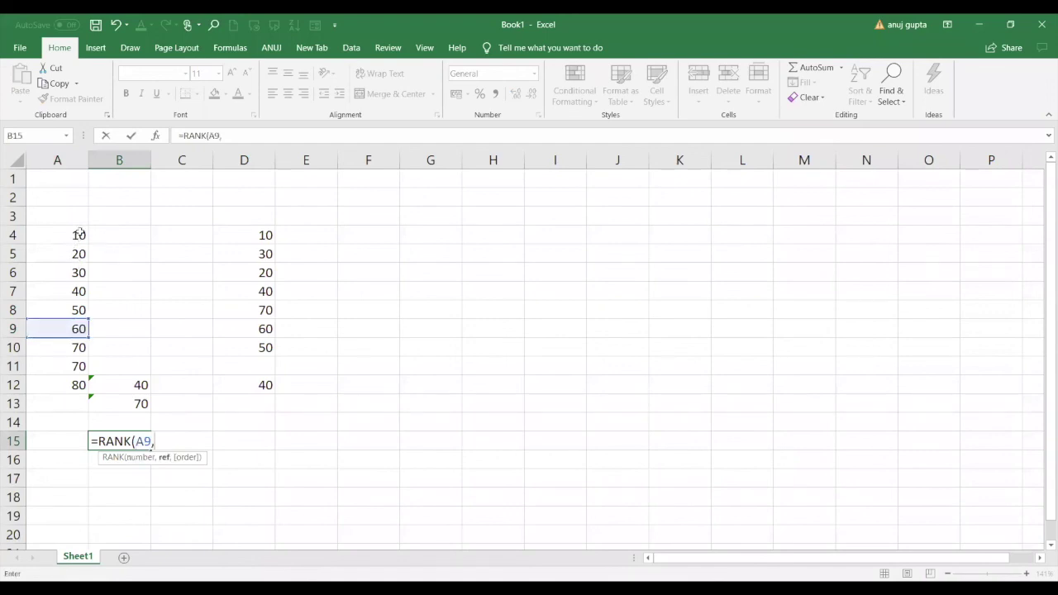
click(79, 235)
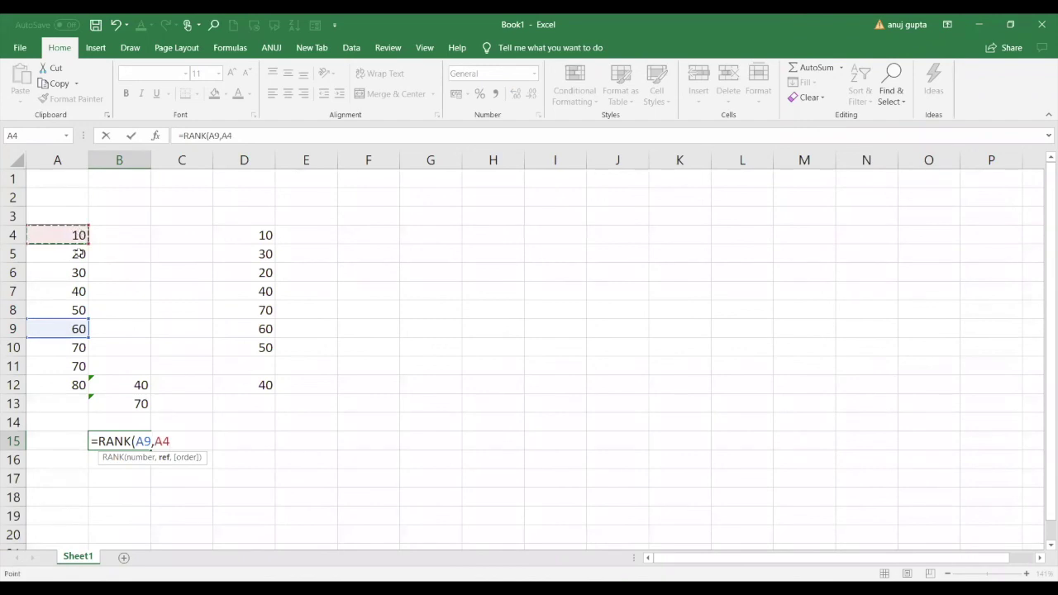
drag(79, 253, 72, 379)
text())
key(Return)
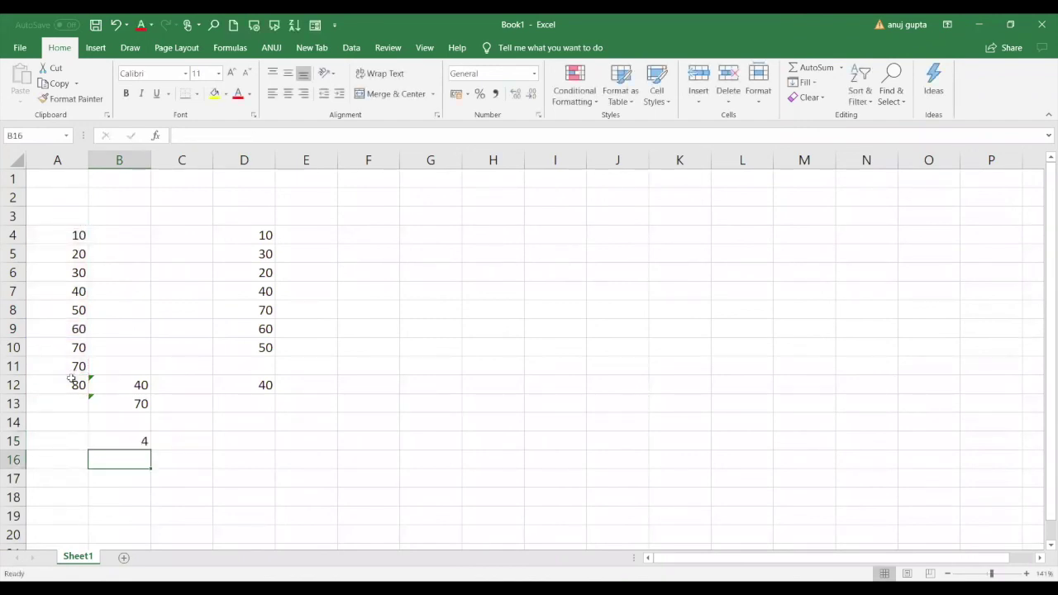
click(145, 444)
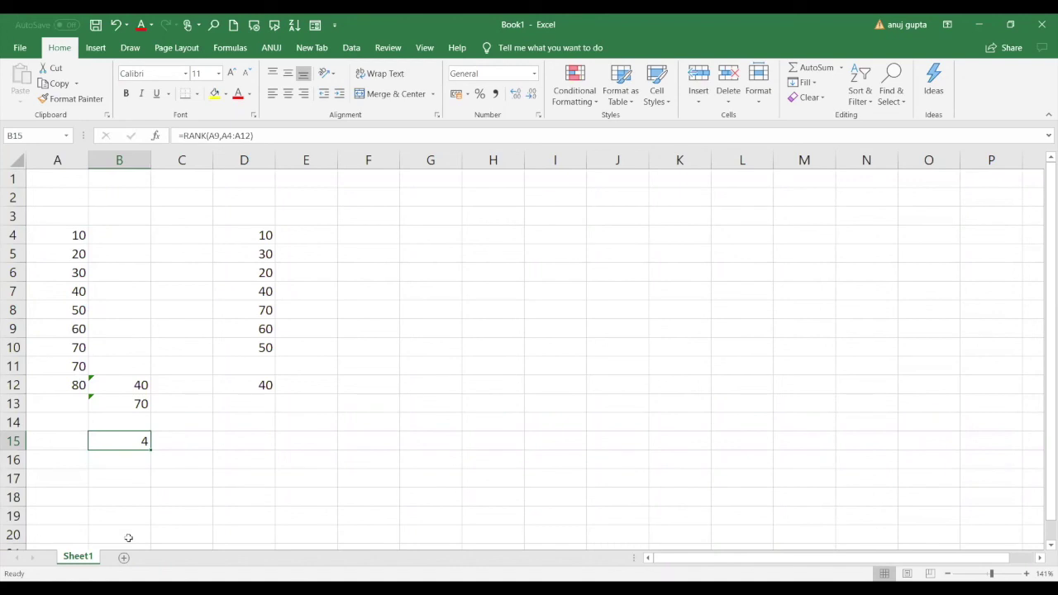
key(Delete)
Enter =RANK("60",A4:A12) in B16, which ranks 60 as 4.
click(134, 463)
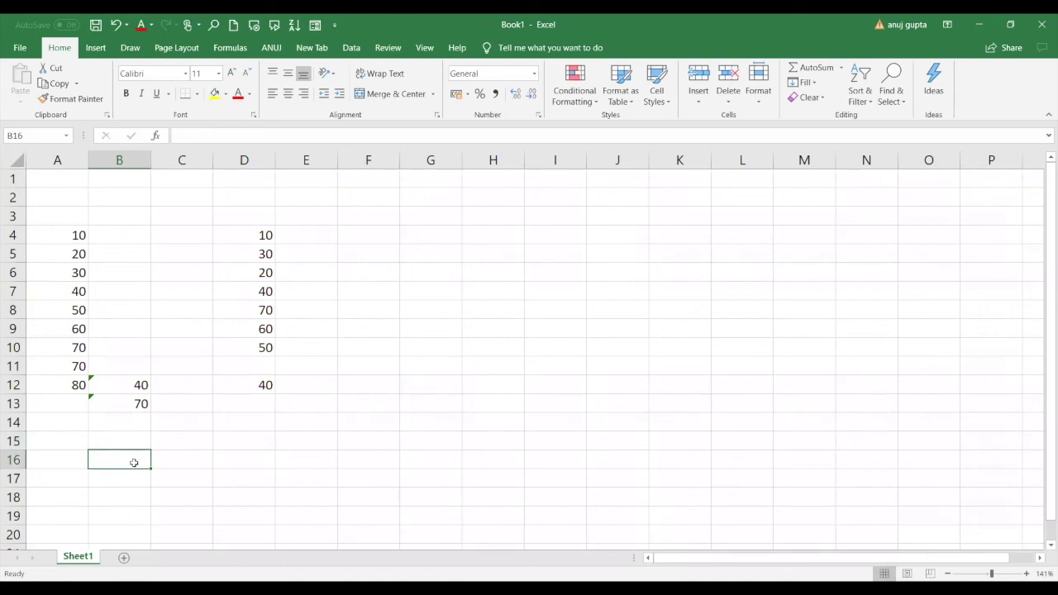
text(=)
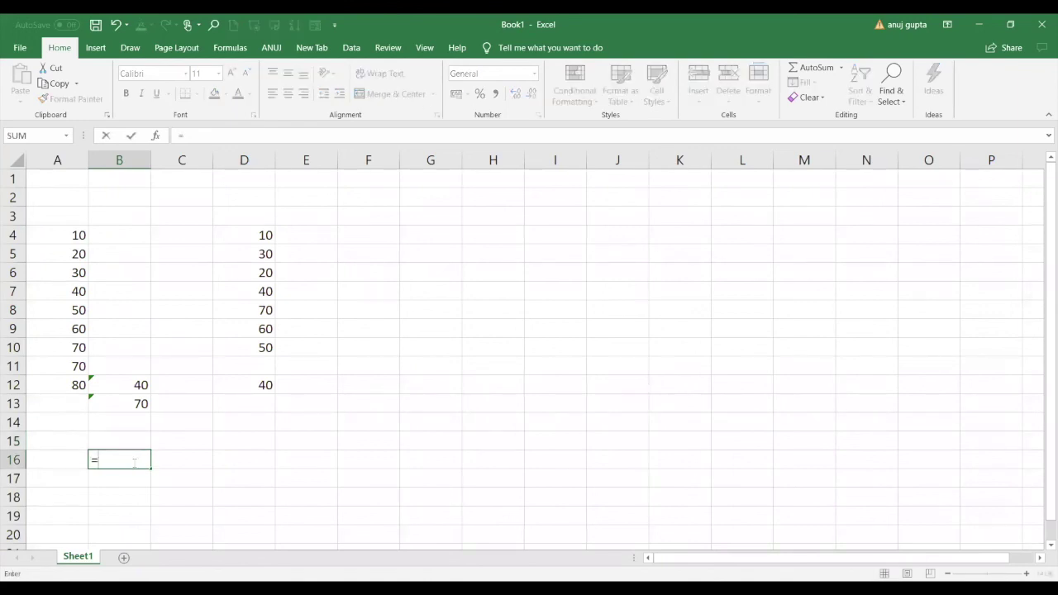
text(RANK.AVG()
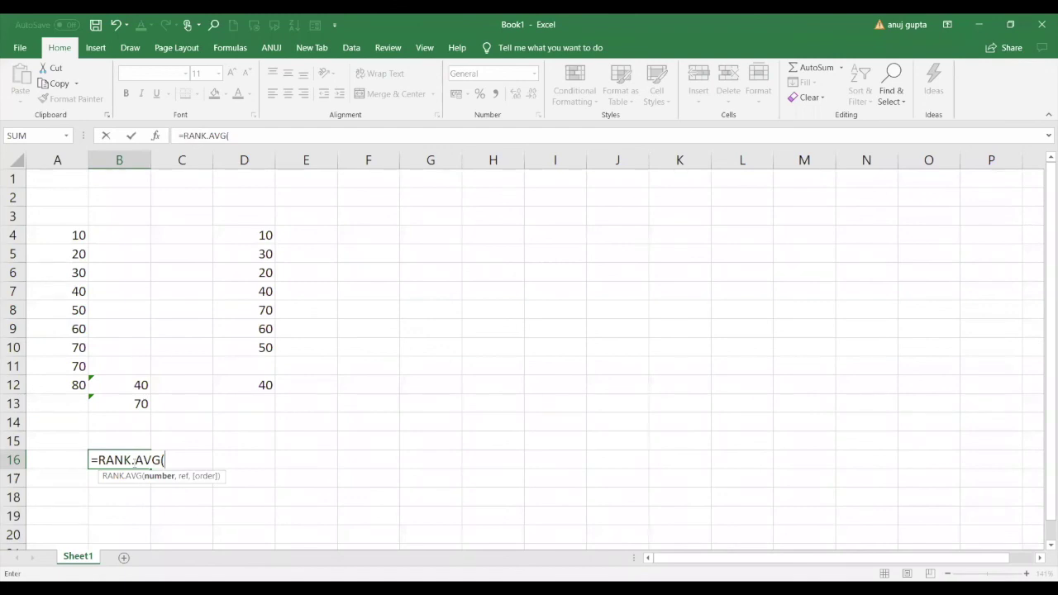
key(BackSpace)
key(BackSpace)
key(BackSpace)
key(BackSpace)
key(BackSpace)
text(()
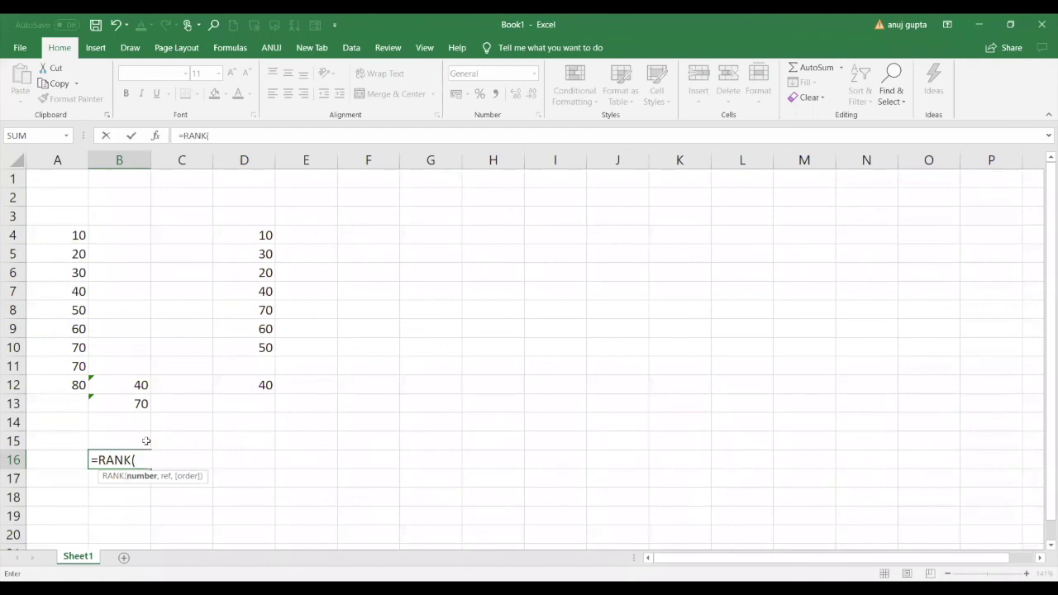
text("60",)
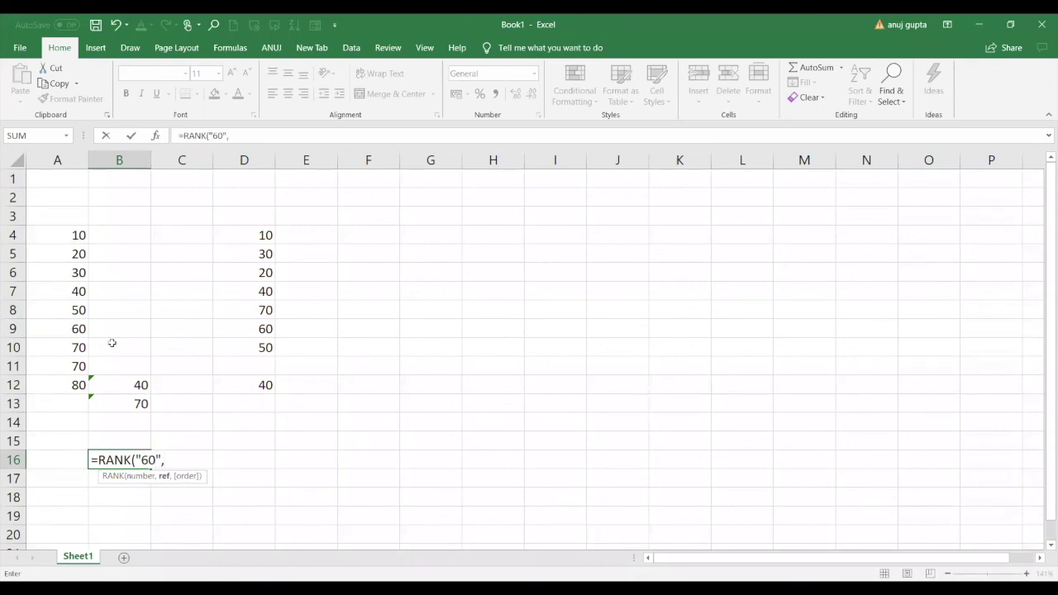
click(73, 235)
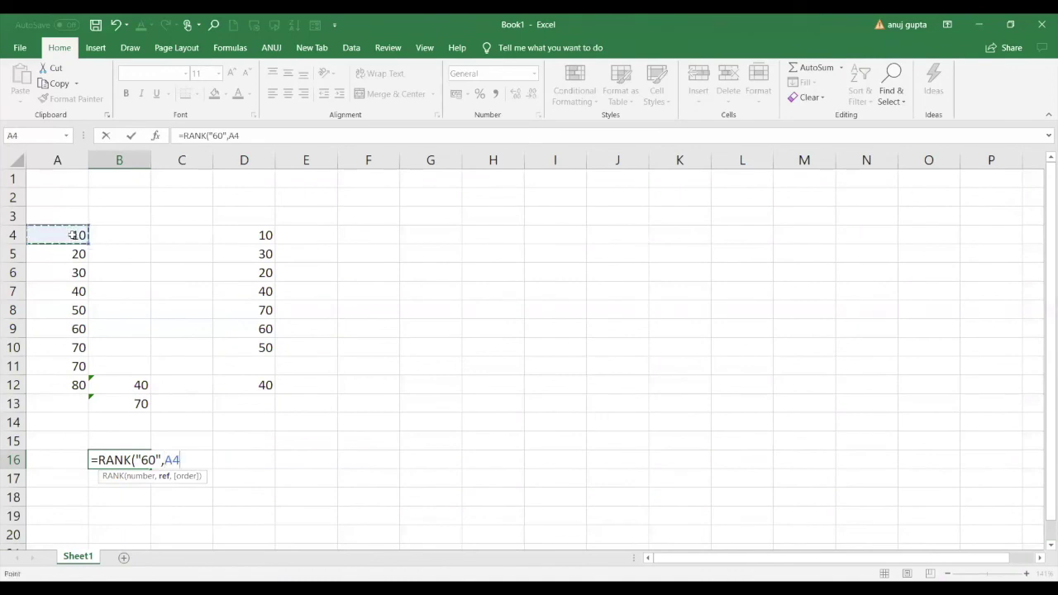
drag(73, 235, 74, 377)
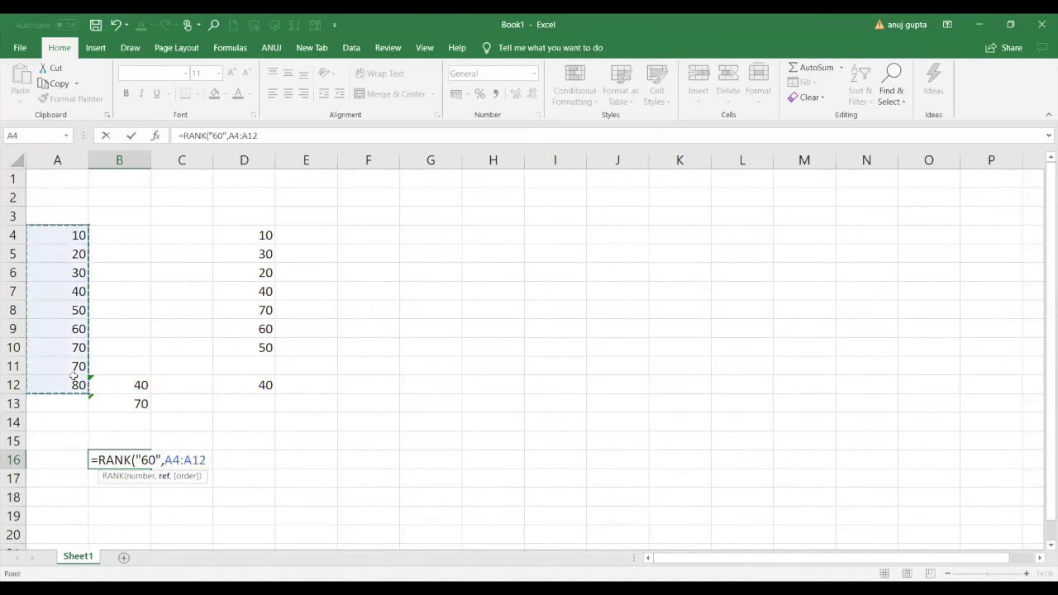
text())
key(Return)
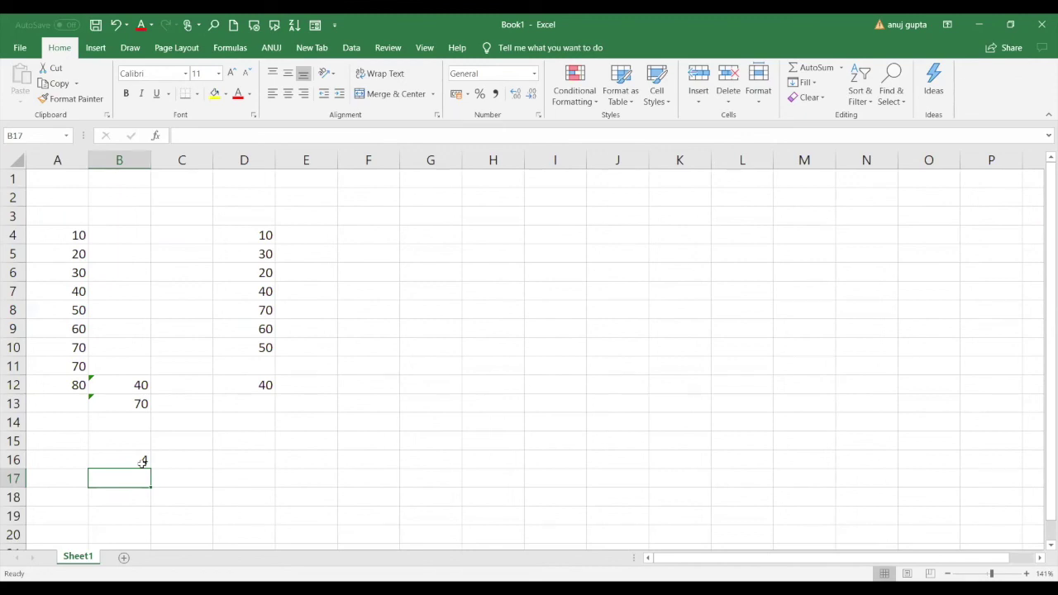
click(142, 461)
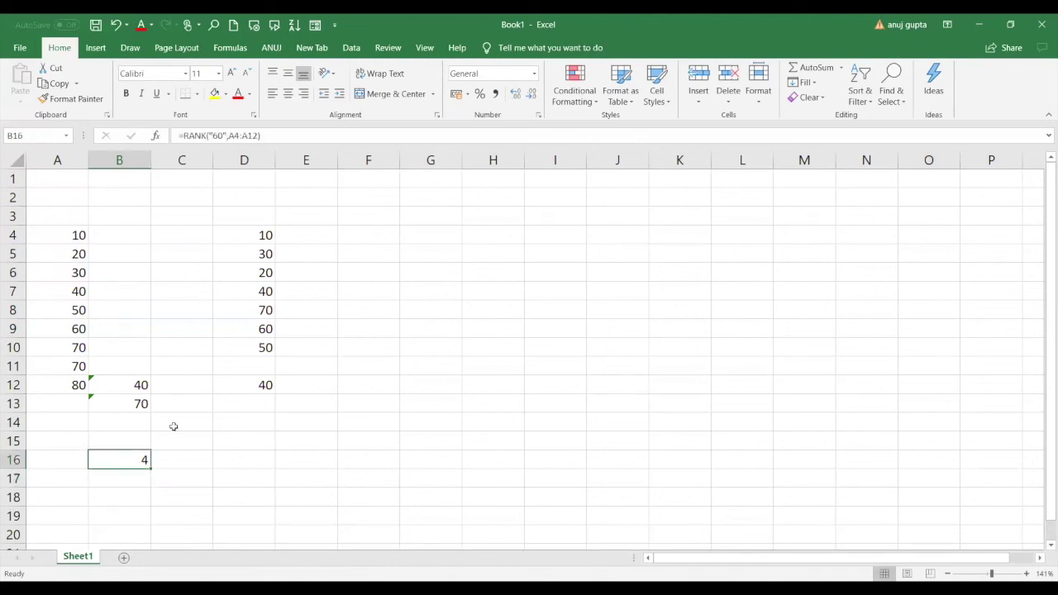
Clear B16 and enter =RANK("60",A4:A12,1) in B15, returning 6, then verify against A4:A9.
key(Delete)
drag(70, 265, 74, 386)
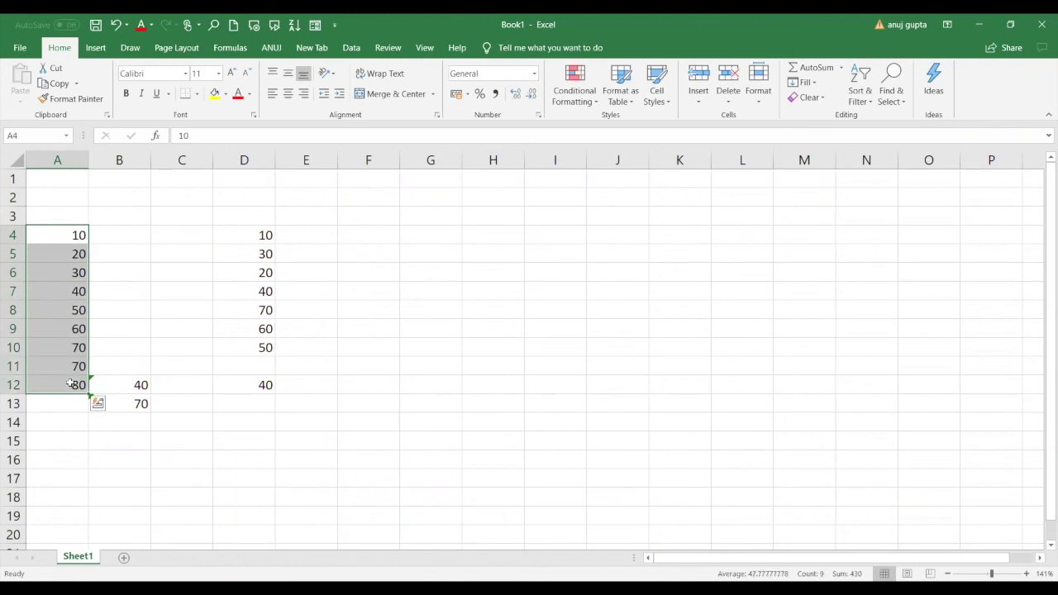
click(117, 436)
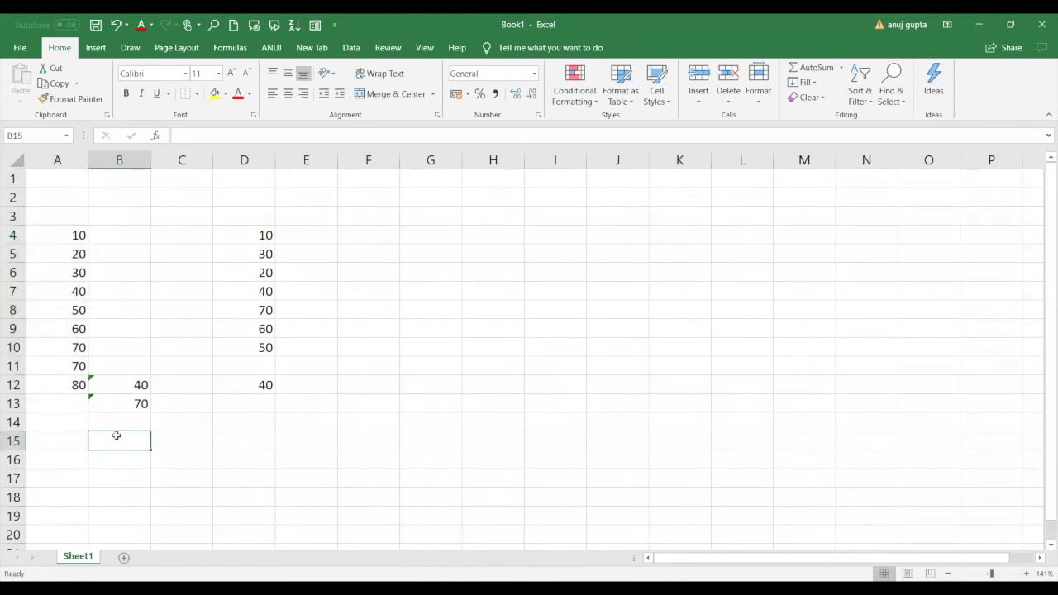
text(=)
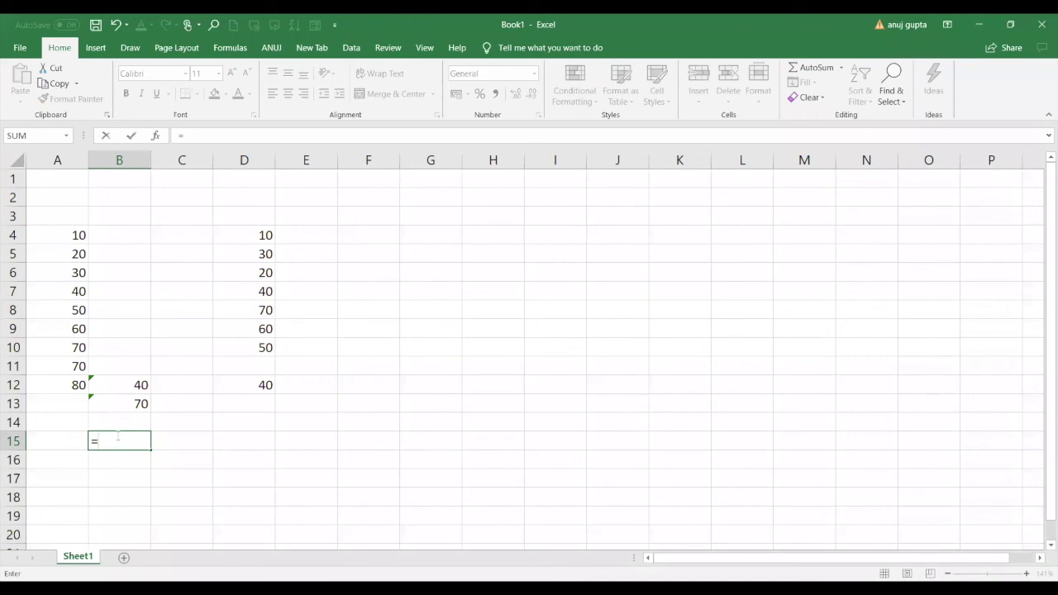
text(rank)
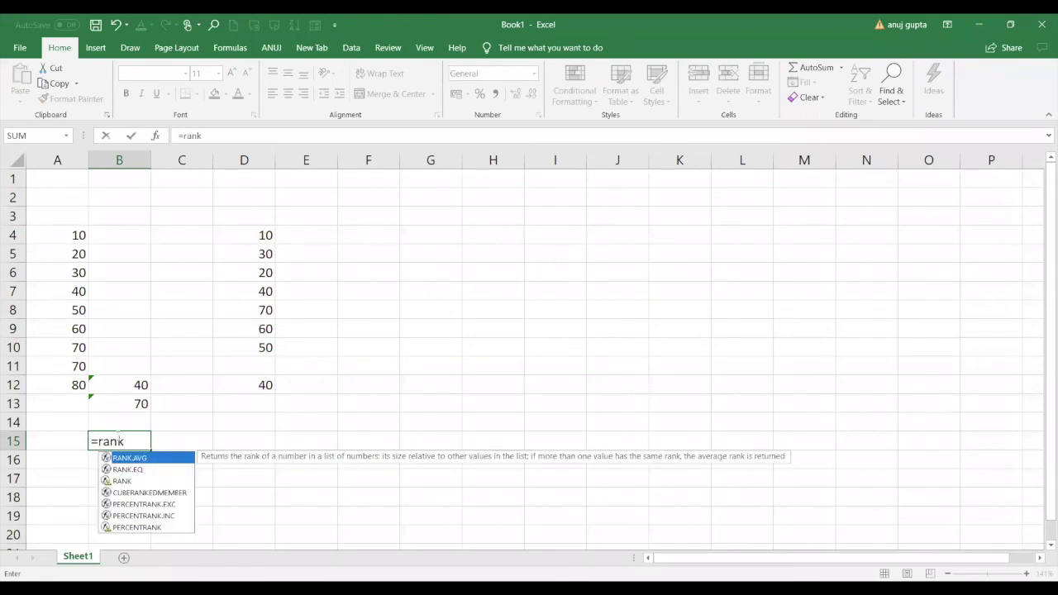
double_click(121, 481)
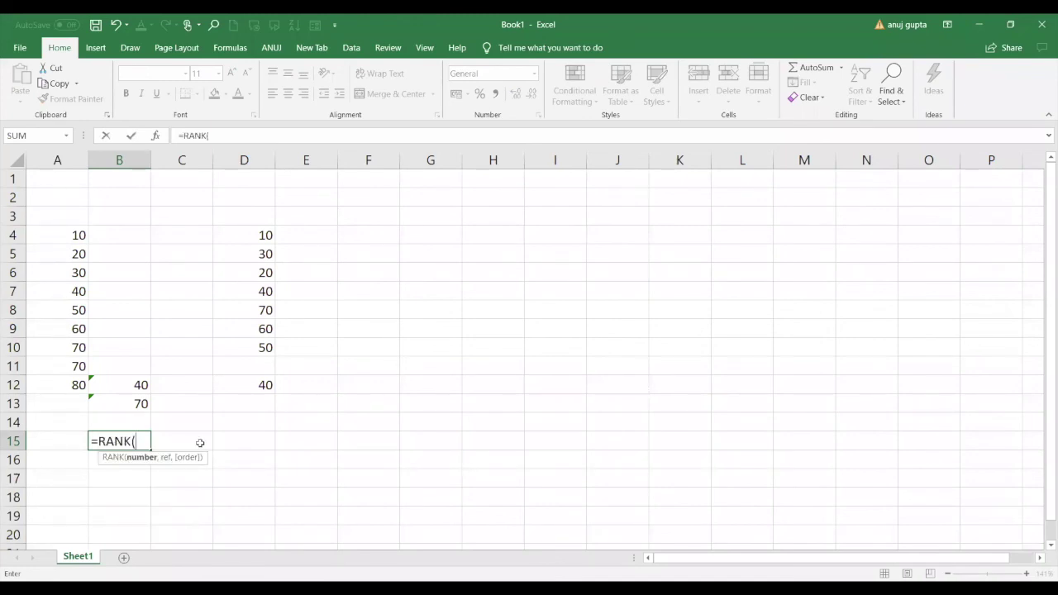
text("60",)
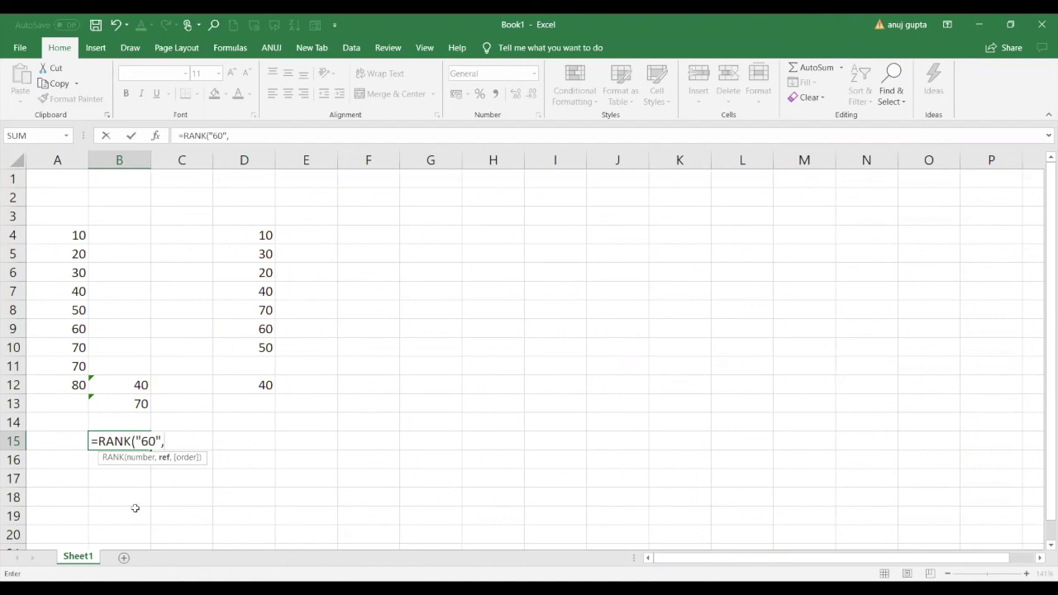
click(79, 235)
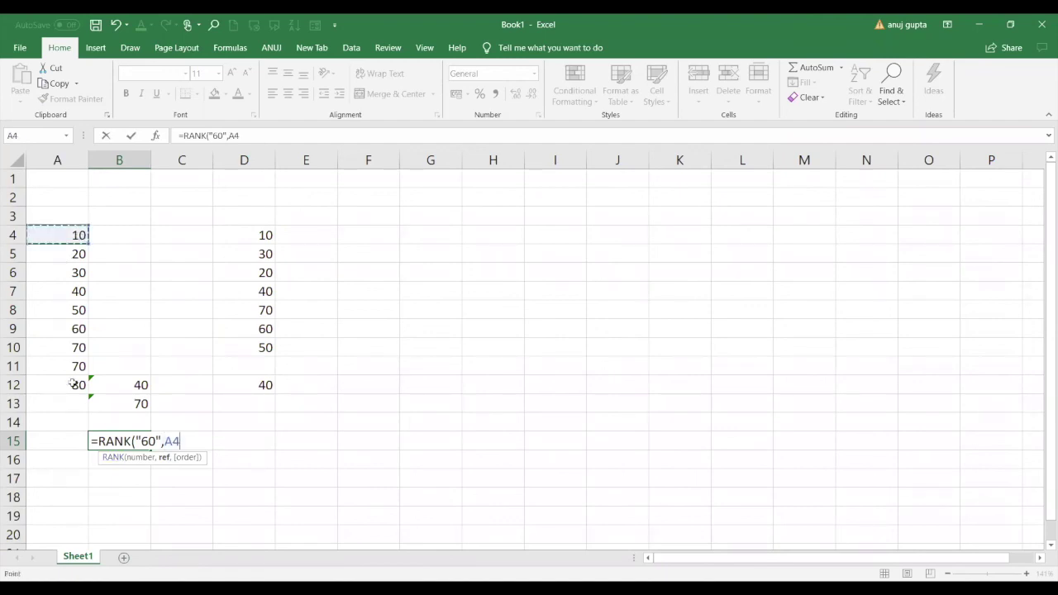
drag(79, 235, 83, 385)
text(,)
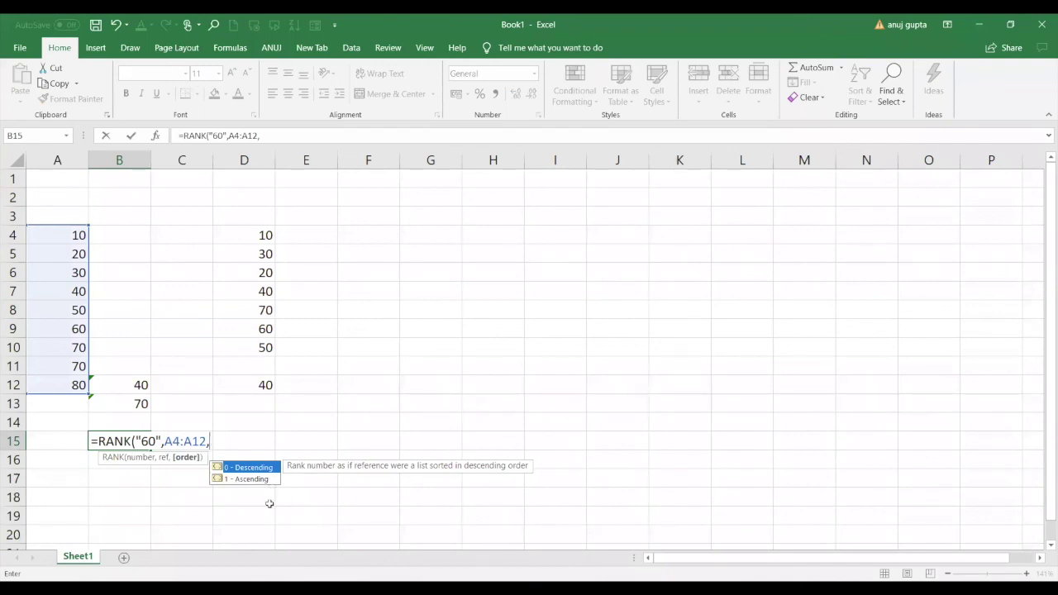
text(1))
key(Return)
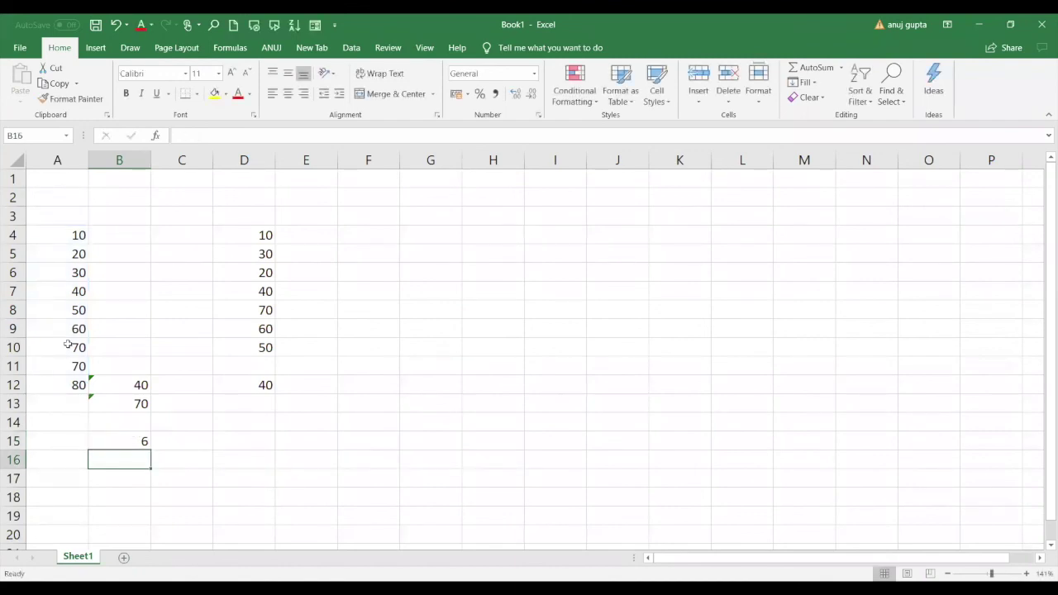
click(73, 334)
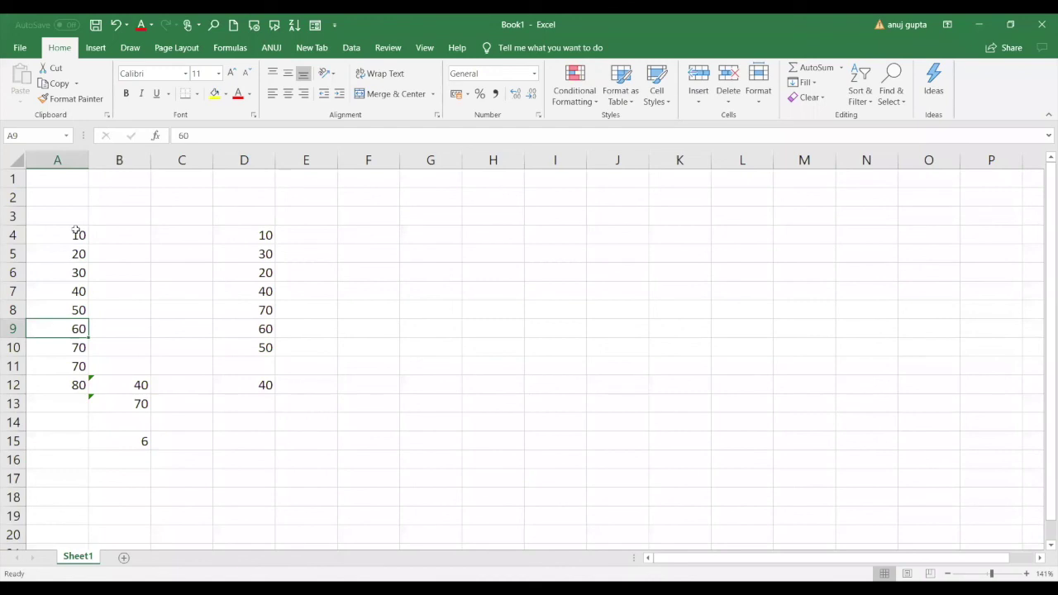
drag(76, 232, 74, 320)
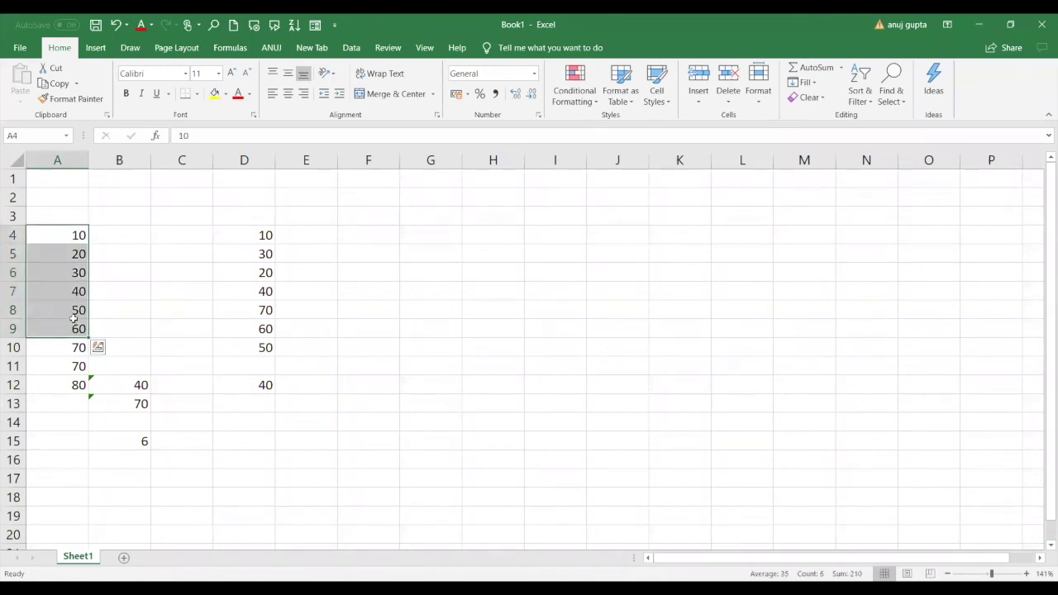
Enter =RANK(D7,D4:D10,0) in D15, ranking D7's 40 fourth in descending order.
click(119, 438)
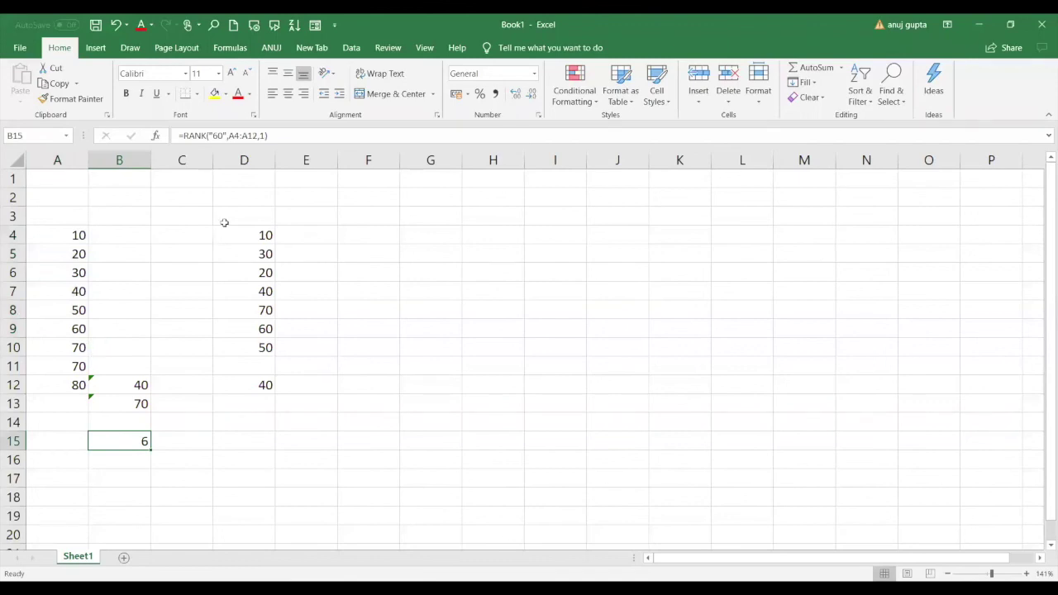
drag(266, 233, 267, 343)
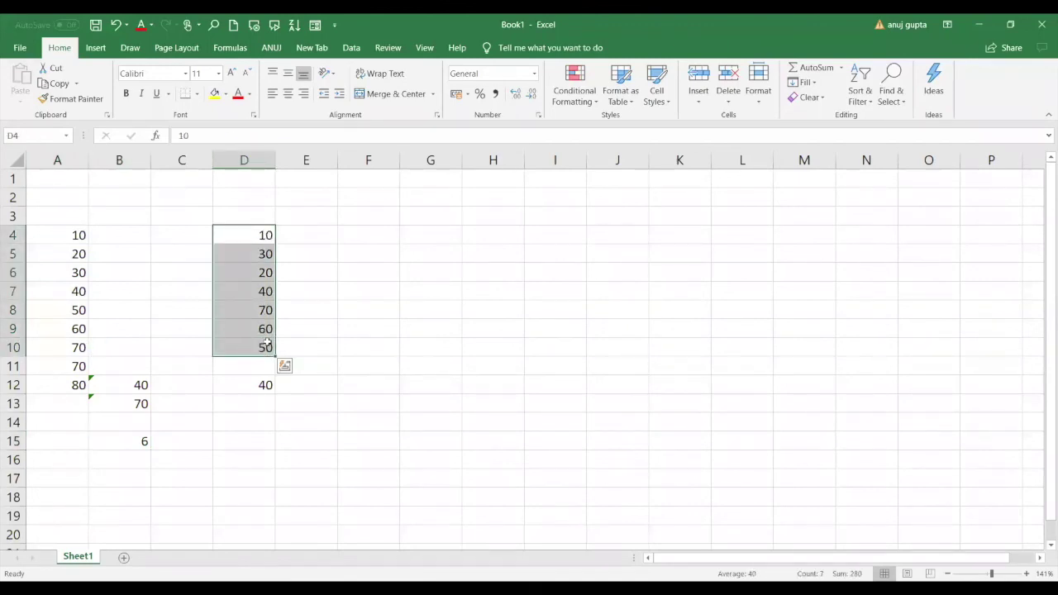
click(253, 440)
text(=)
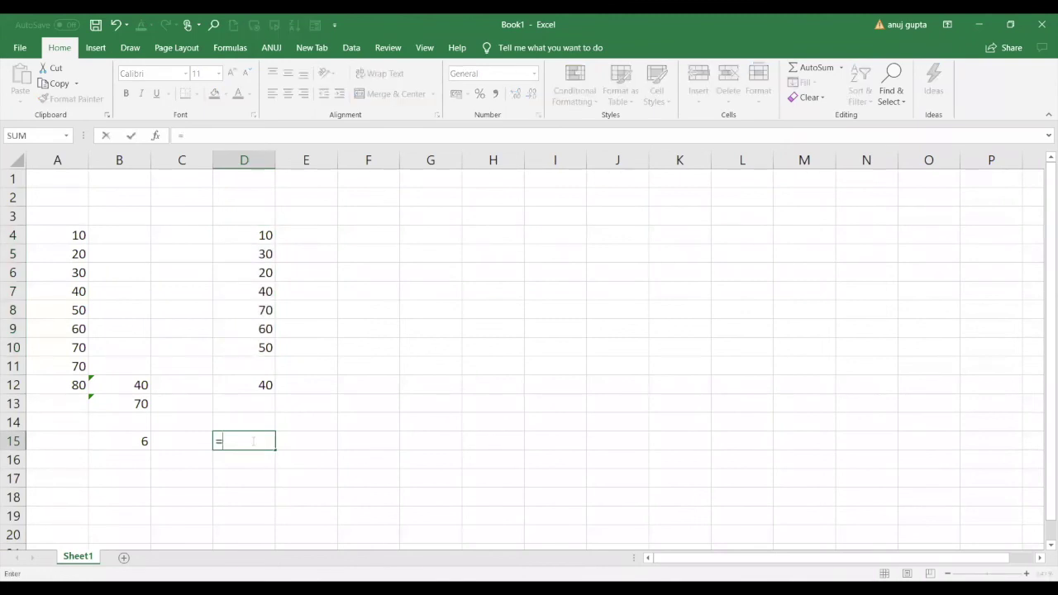
text(rank)
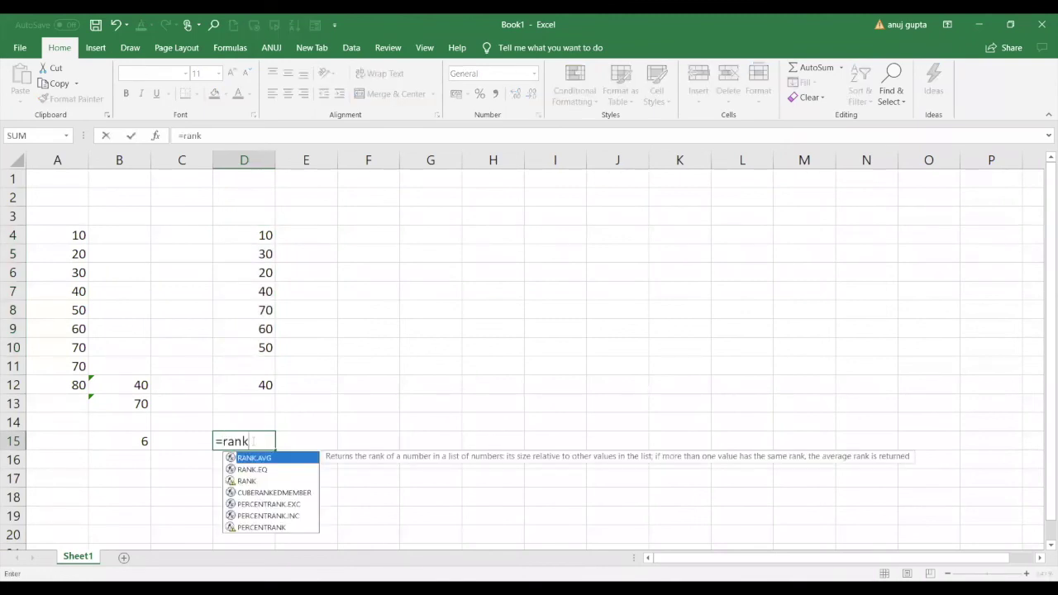
text(()
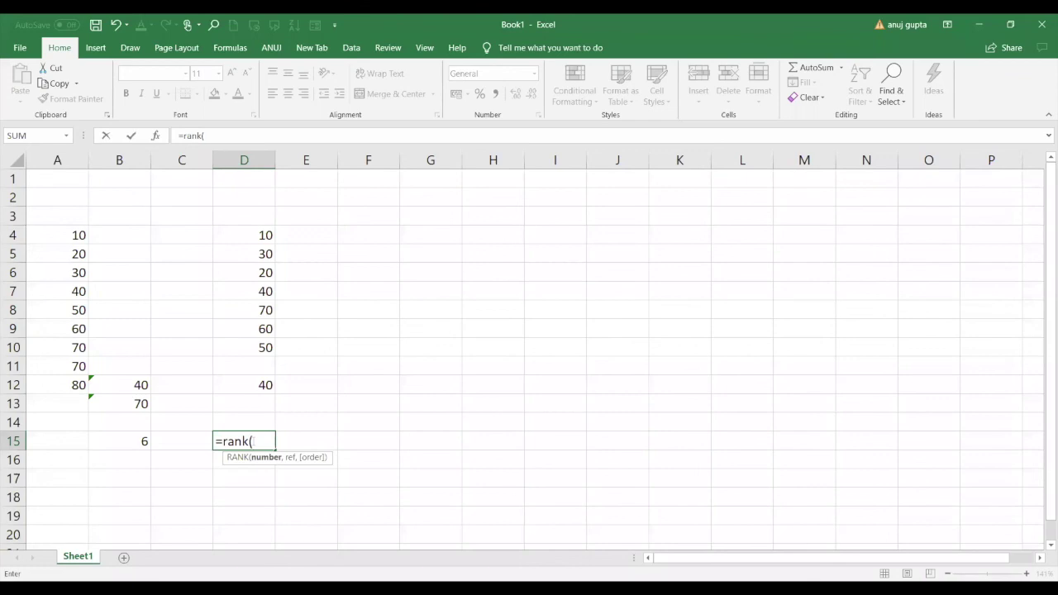
click(269, 292)
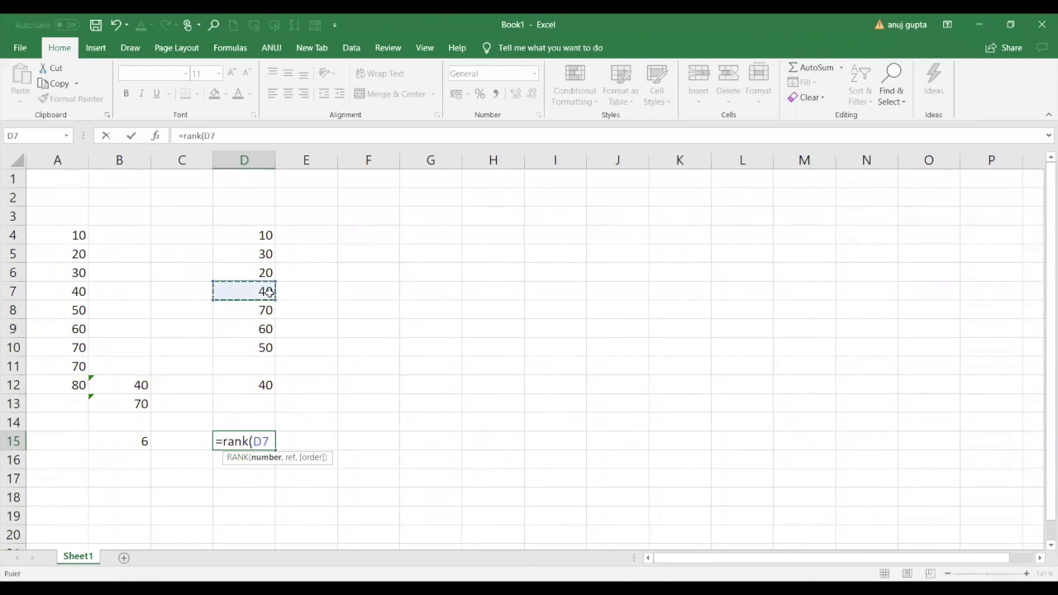
text(,)
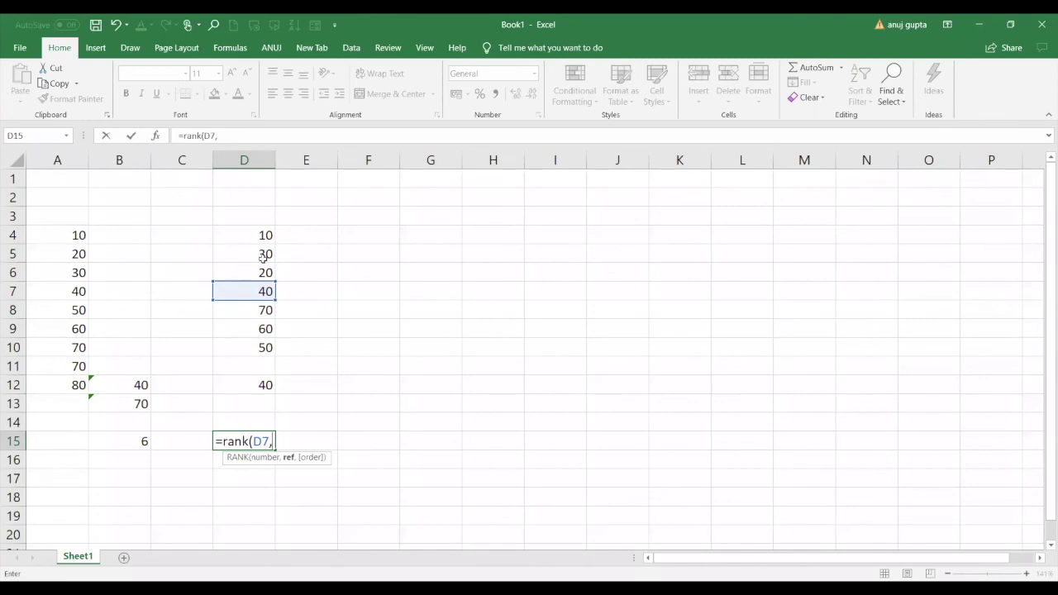
drag(263, 235, 263, 350)
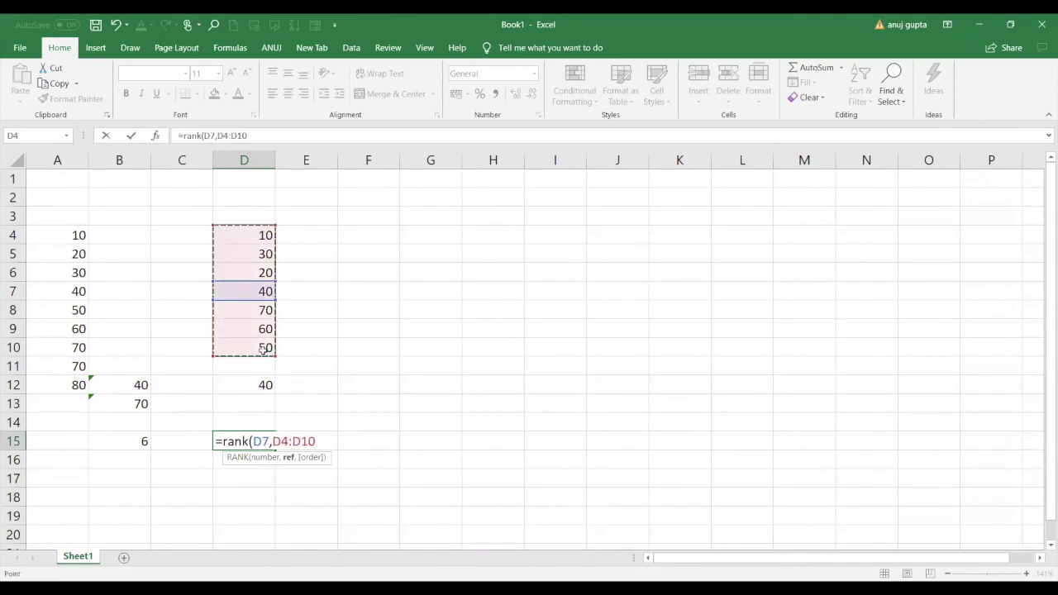
text(,)
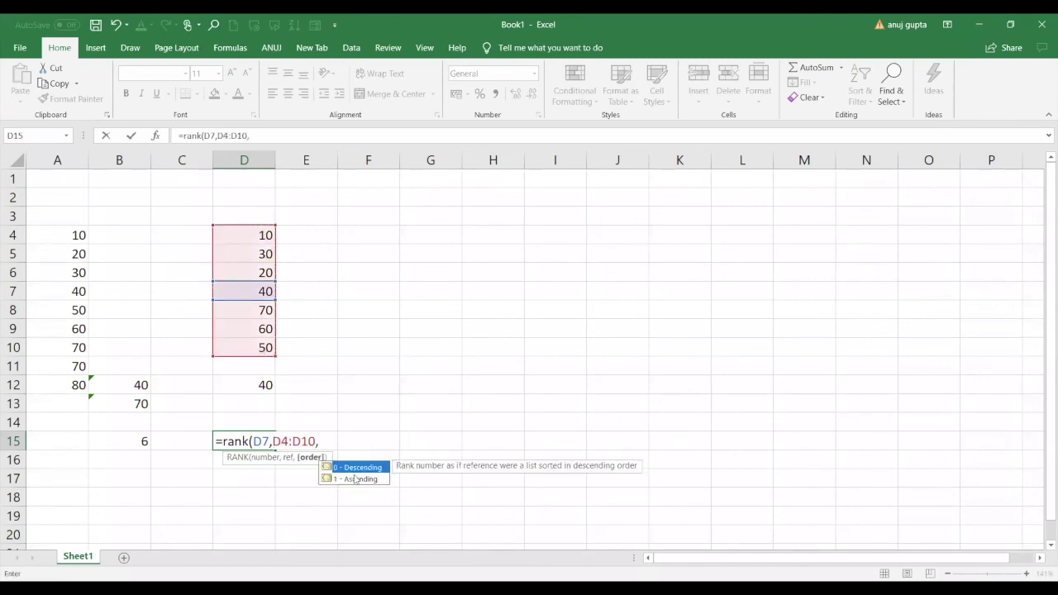
text(0))
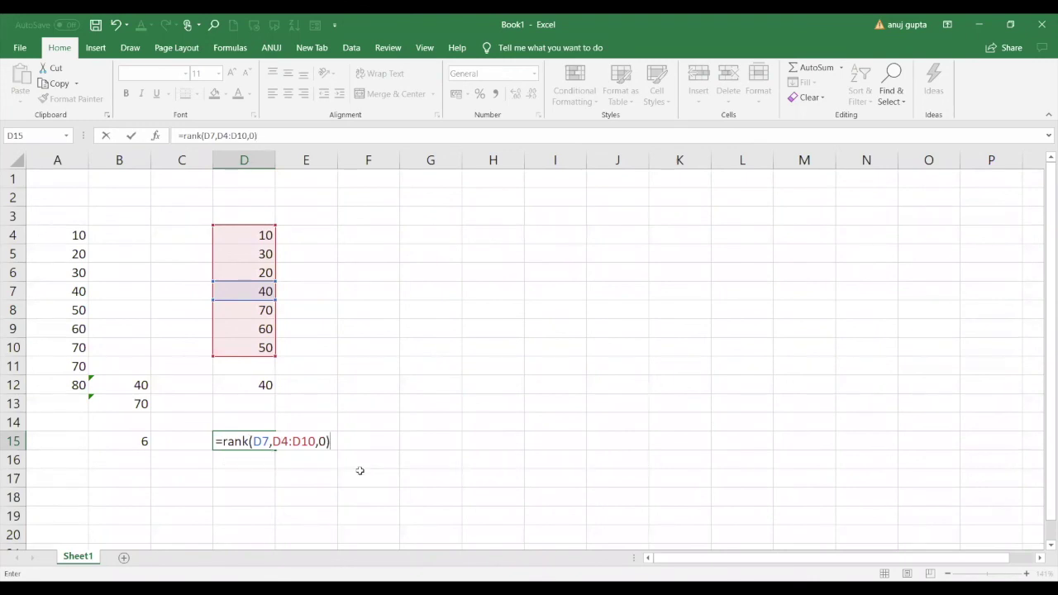
key(Return)
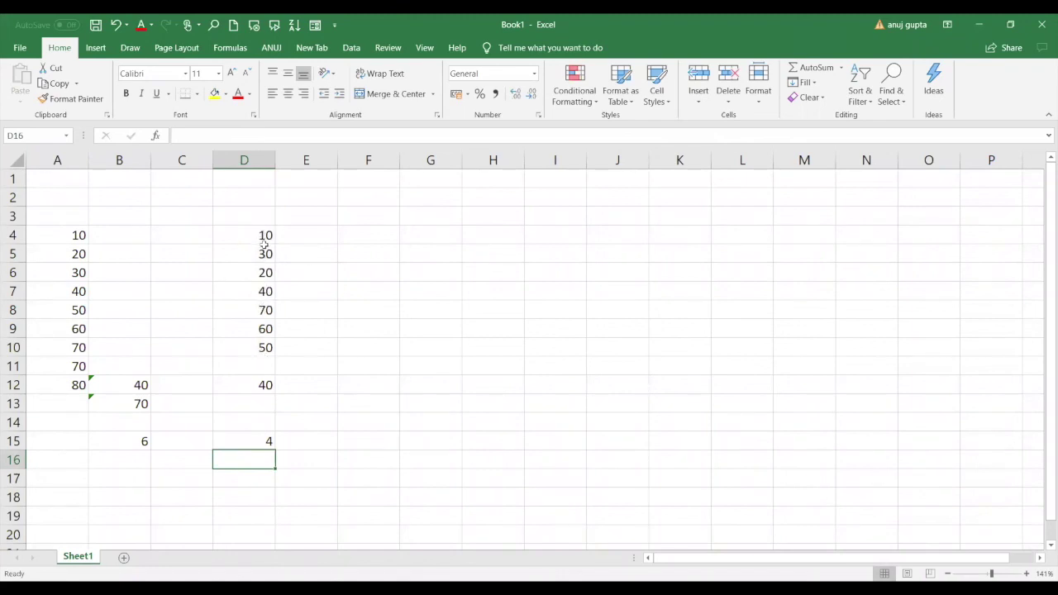
Type 10, 20, 30, 40, 40, 60, 70 down E4:E10.
click(321, 233)
text(10)
key(Return)
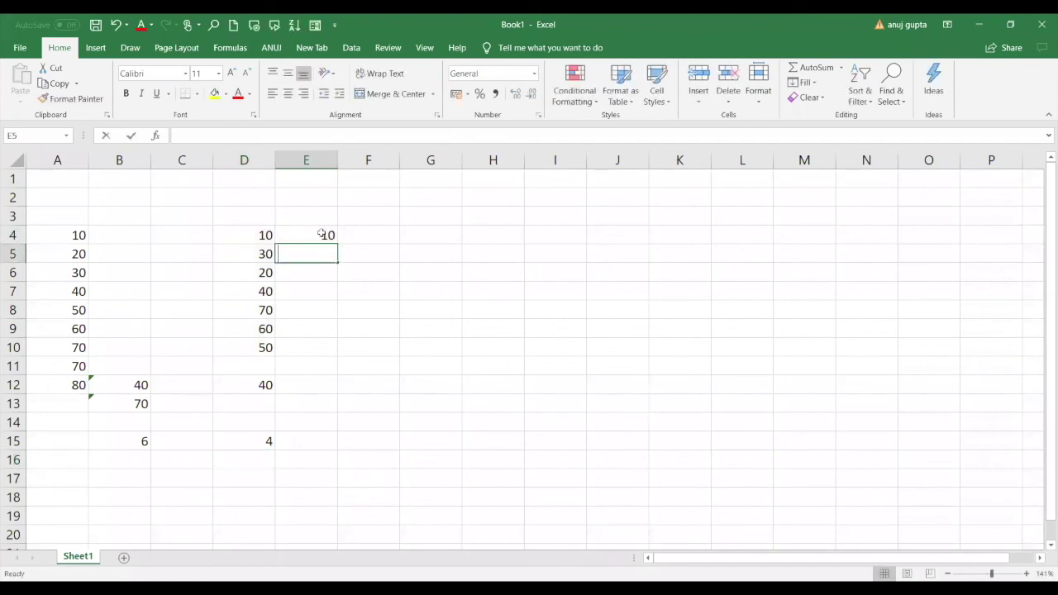
text(20)
key(Return)
text(30)
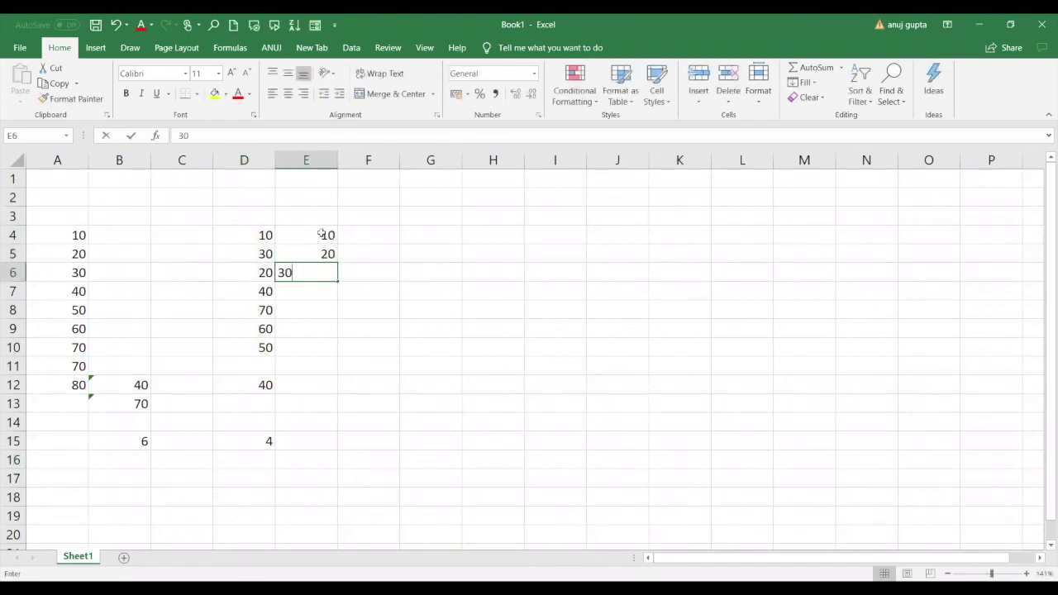
key(Return)
text(40)
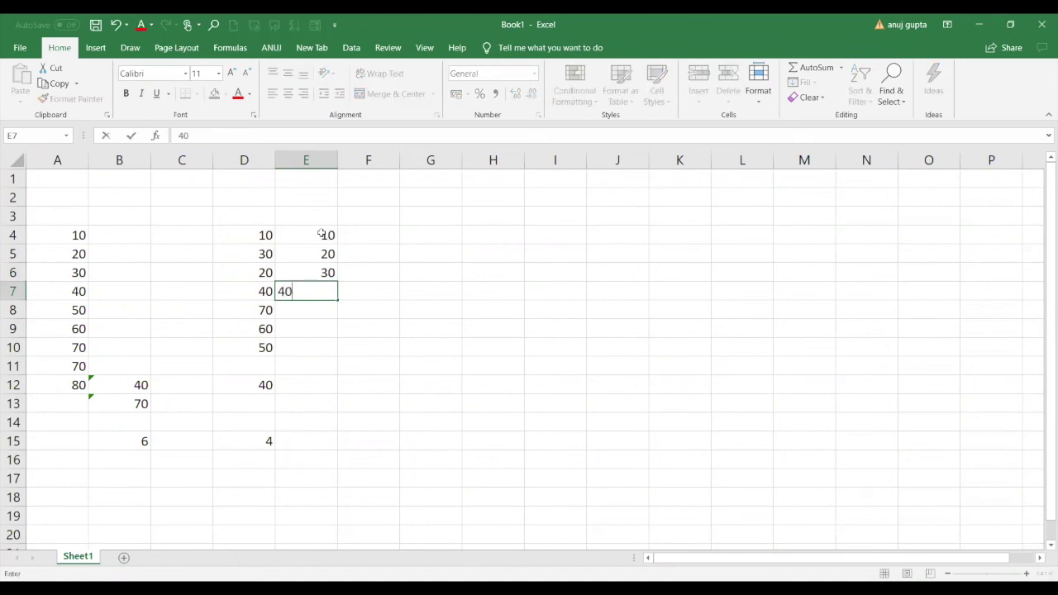
key(Return)
text(40)
key(Return)
text(60)
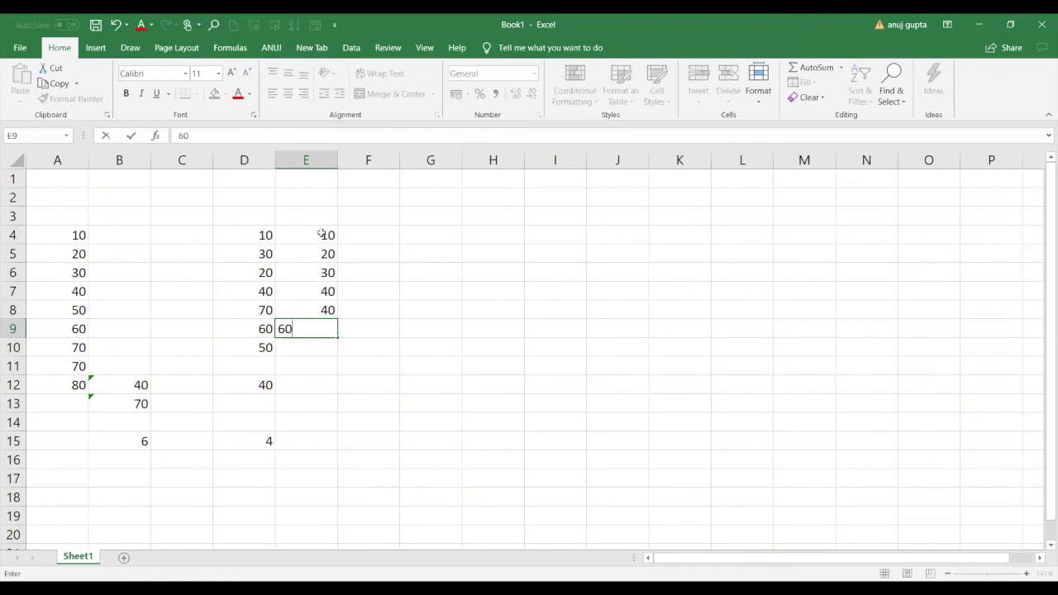
key(Return)
text(70)
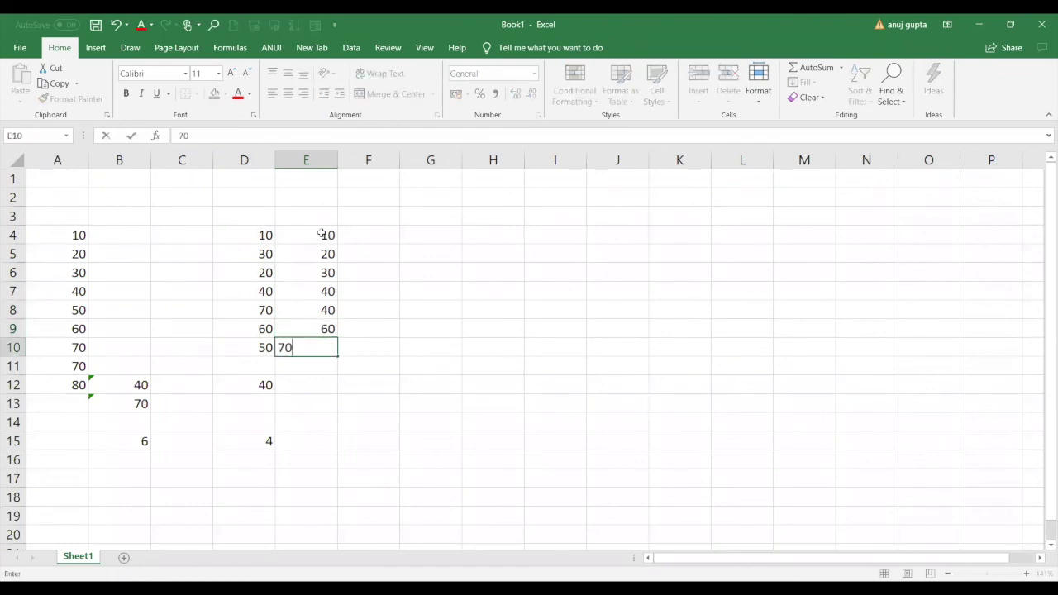
key(Return)
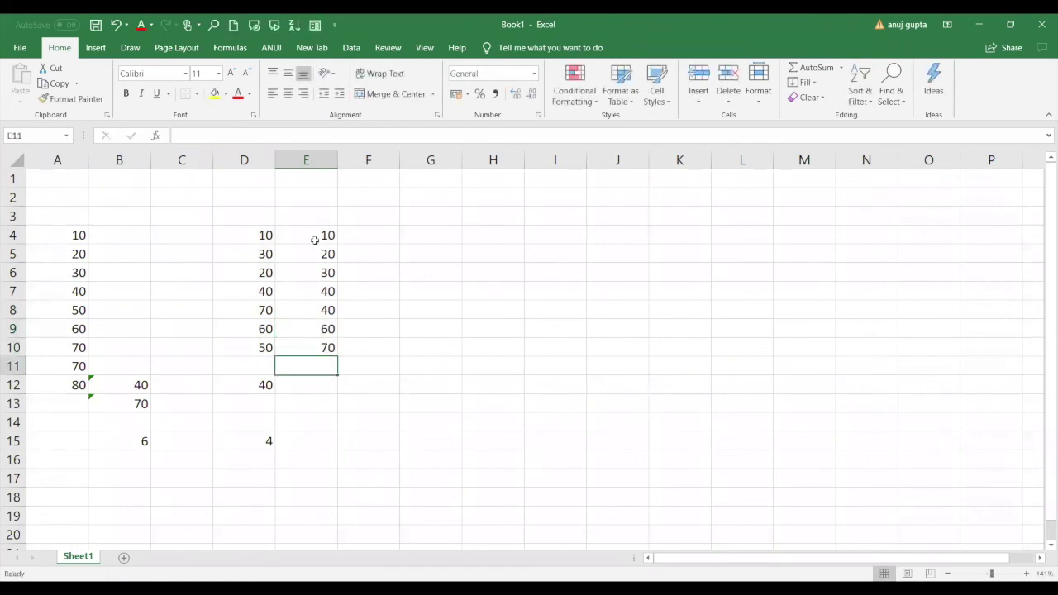
Correct E8 to 50 so column E runs 10 through 70.
drag(315, 239, 322, 296)
click(328, 310)
text(50)
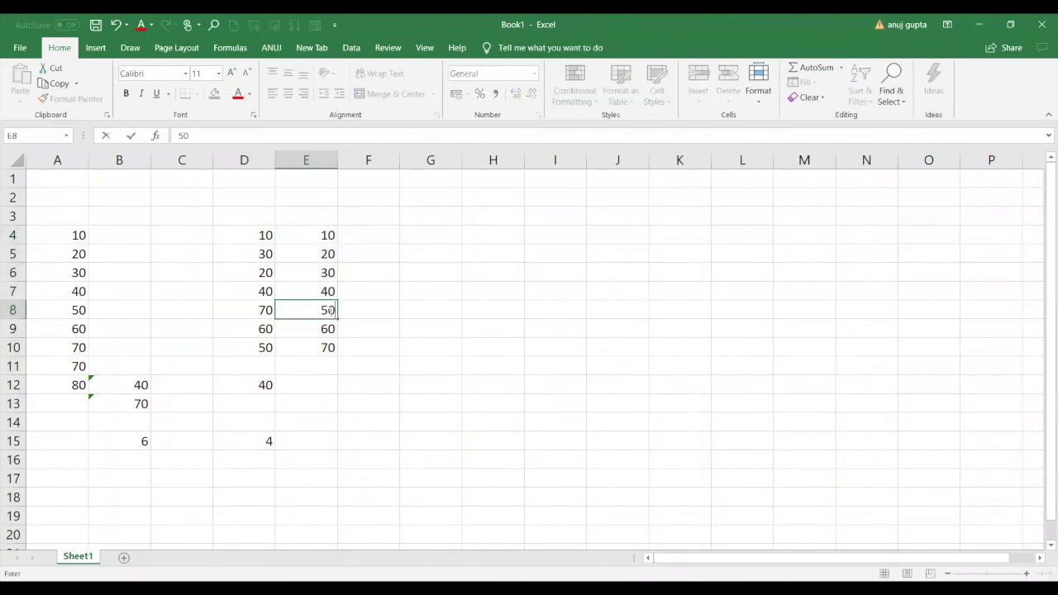
key(Return)
key(Return)
key(Return)
key(Return)
key(Return)
key(Return)
key(Return)
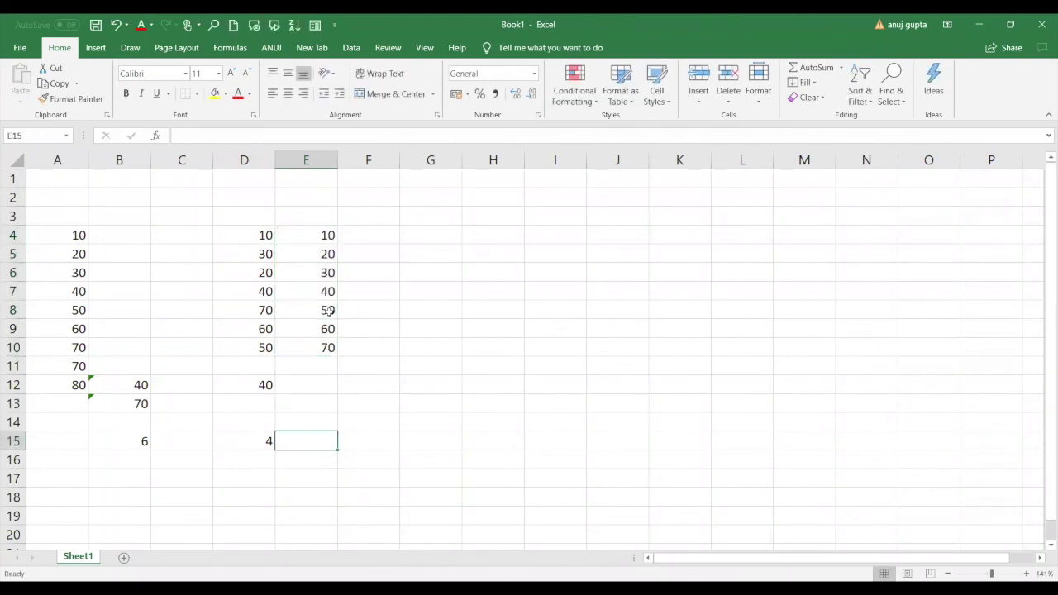
key(Return)
key(Return)
key(Return)
key(Return)
key(Return)
key(Return)
key(Return)
key(Return)
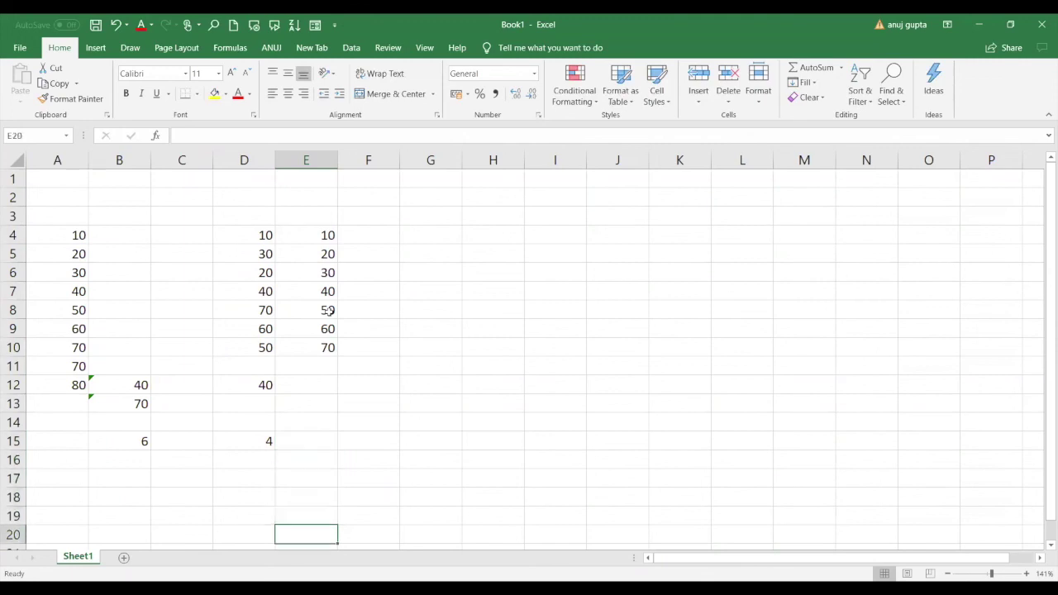
key(Return)
key(Return)
key(Left)
key(Left)
key(Left)
key(Left)
key(Up)
key(Up)
key(Up)
key(Up)
key(Up)
key(Up)
key(Up)
key(Up)
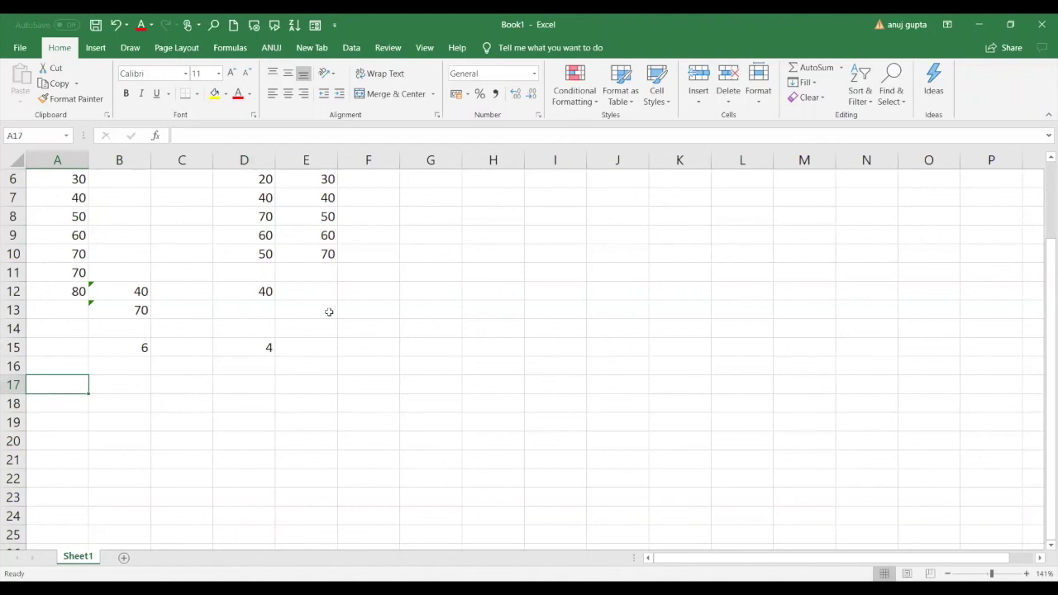
Enter a, b, c, d and e one per row in A17:A21.
text(a)
key(Return)
text(b)
key(Return)
text(c)
key(Return)
text(d)
key(Return)
text(e)
key(Return)
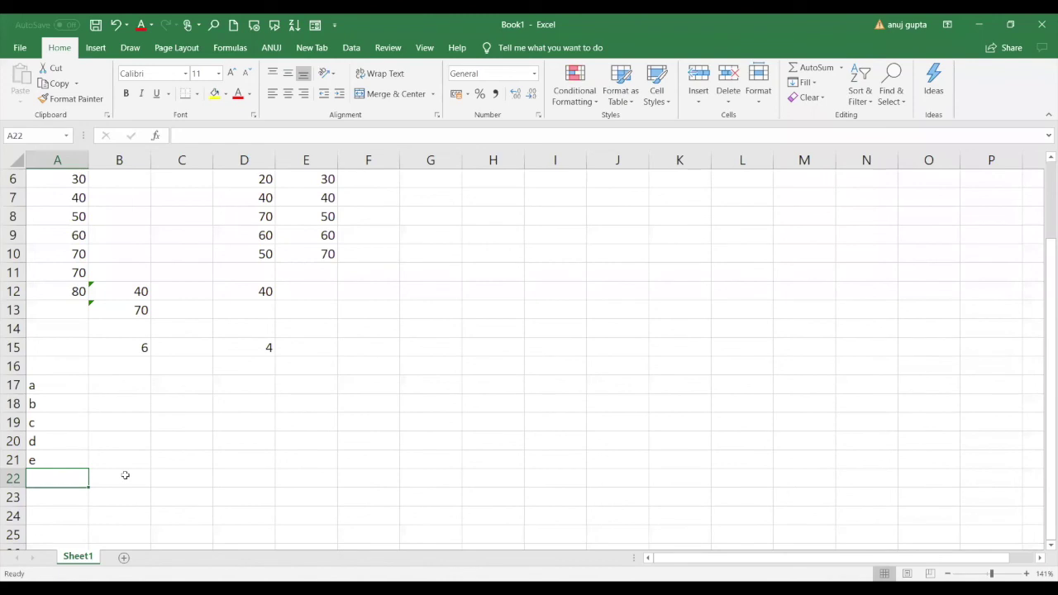
Enter =RANK.AVG(A18,A17:A21,0) in A22, which returns #VALUE! for the text letters.
text(=)
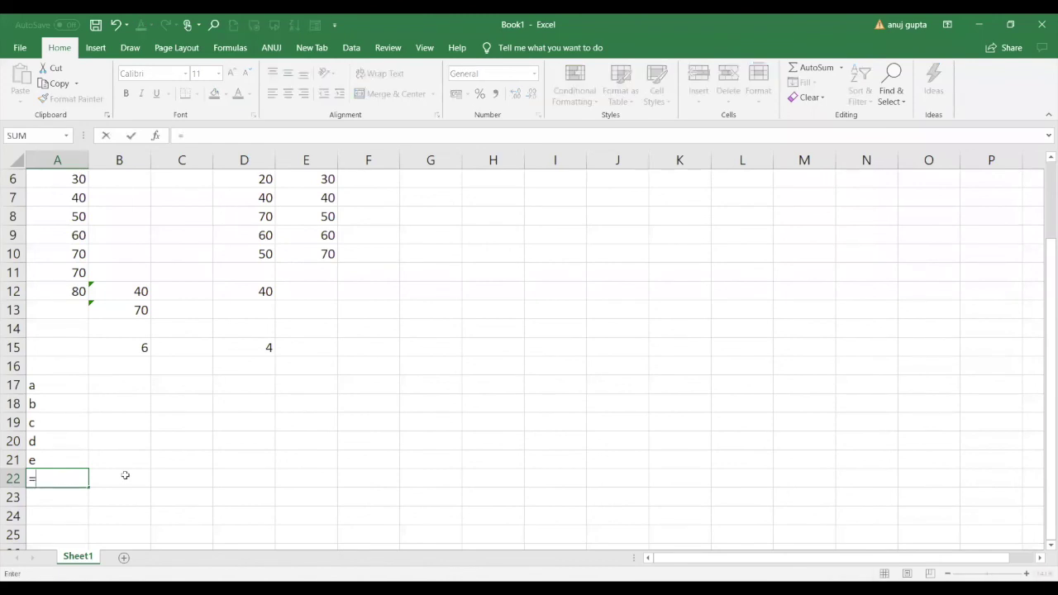
text(RANK.AVG()
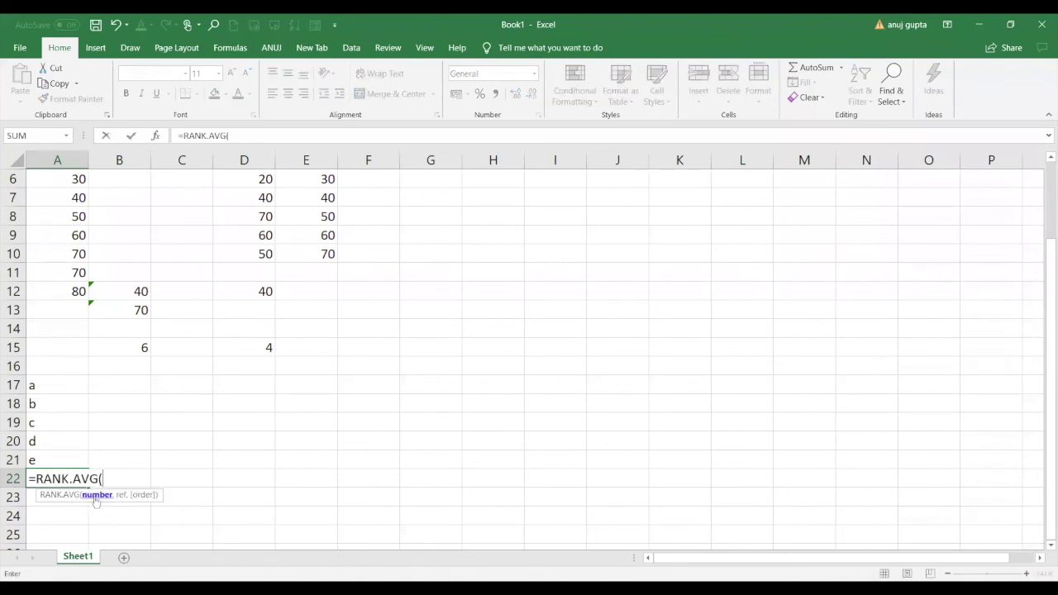
click(54, 402)
text(,)
click(52, 386)
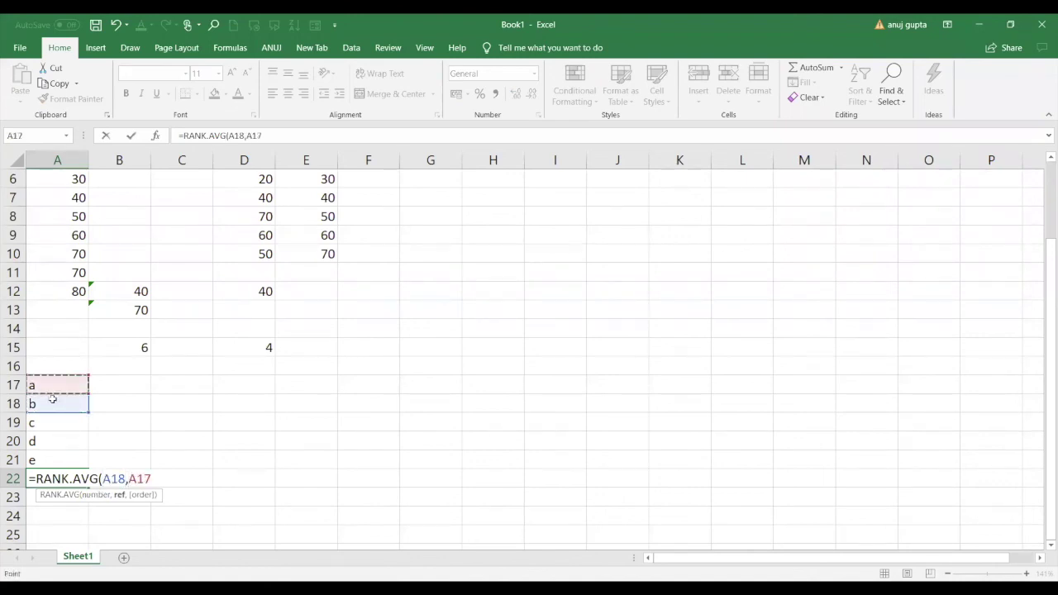
drag(52, 400, 47, 456)
text(,0))
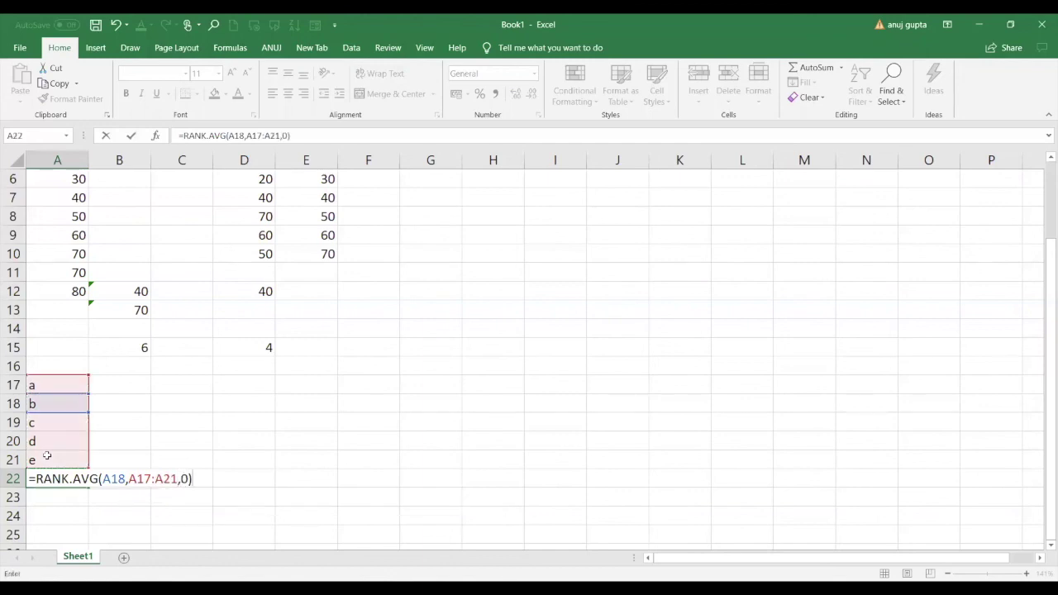
key(Return)
click(71, 478)
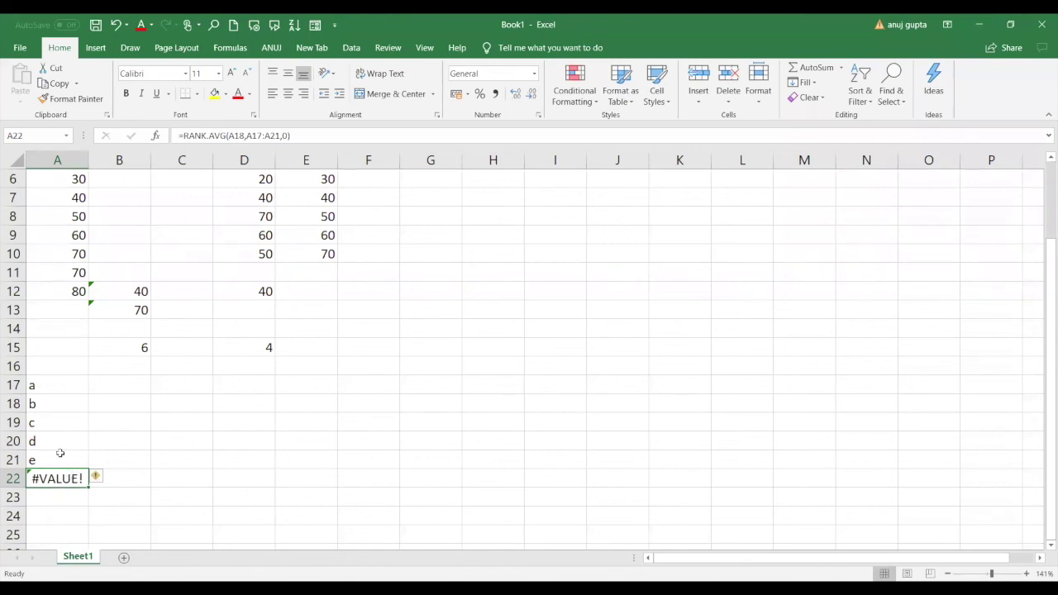
Overwrite A9 and A10 with 50 in column A.
click(78, 272)
click(78, 236)
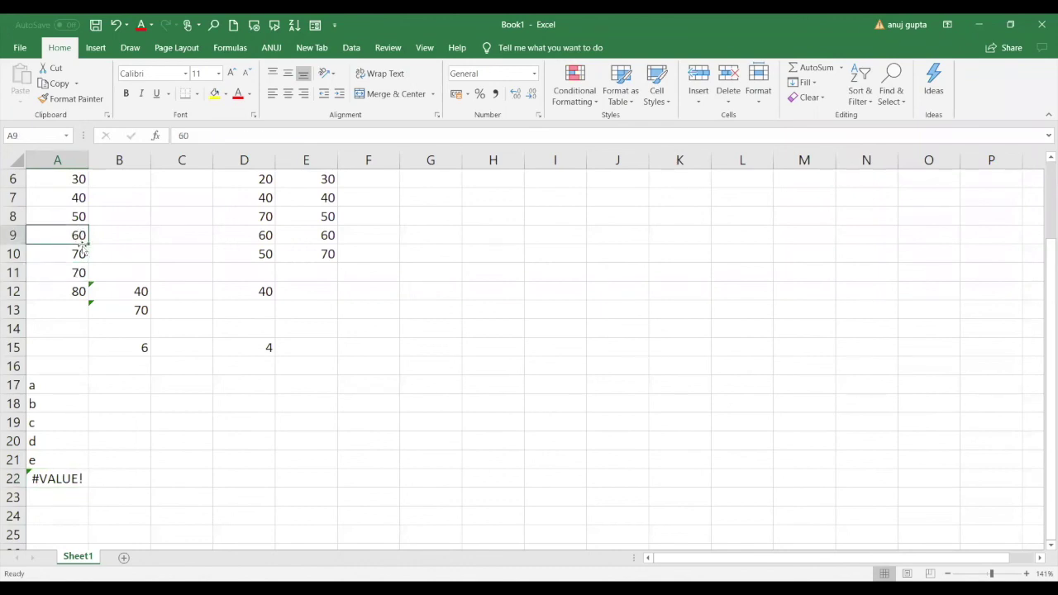
text(70)
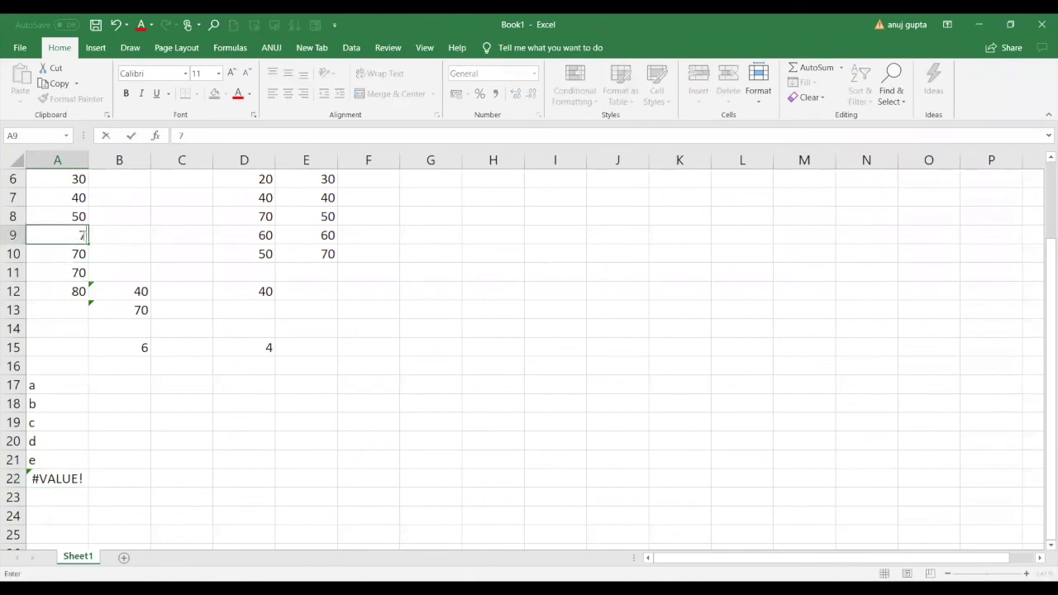
key(Return)
key(Up)
key(Up)
key(Up)
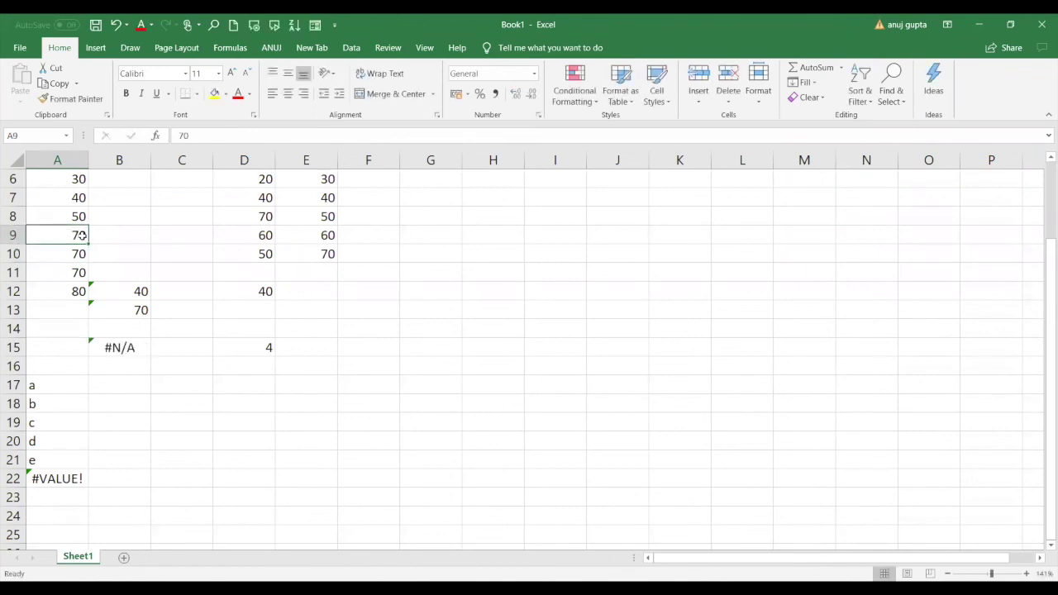
key(Down)
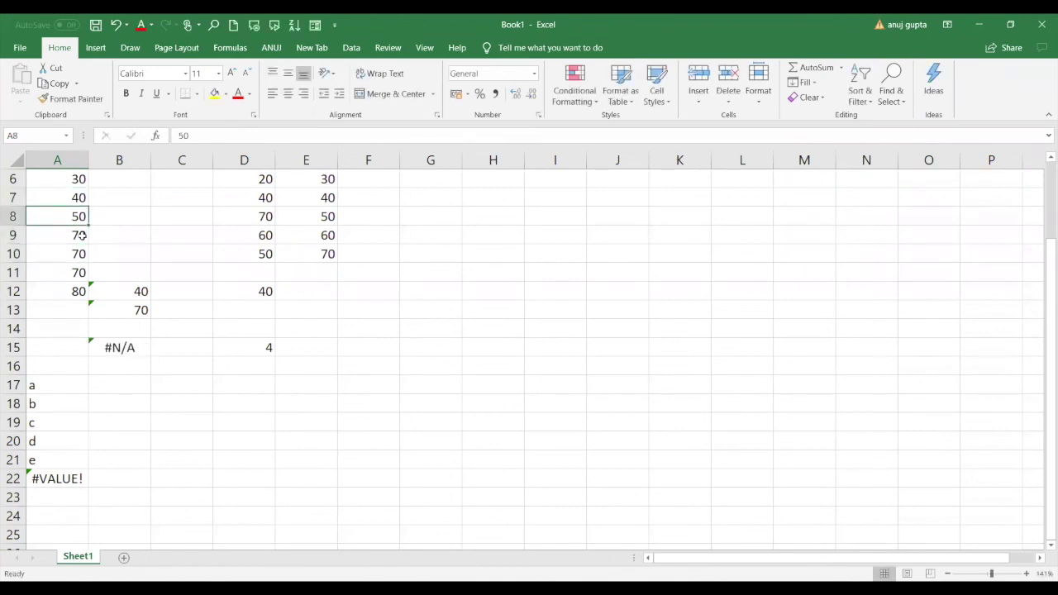
key(Down)
text(50)
key(Return)
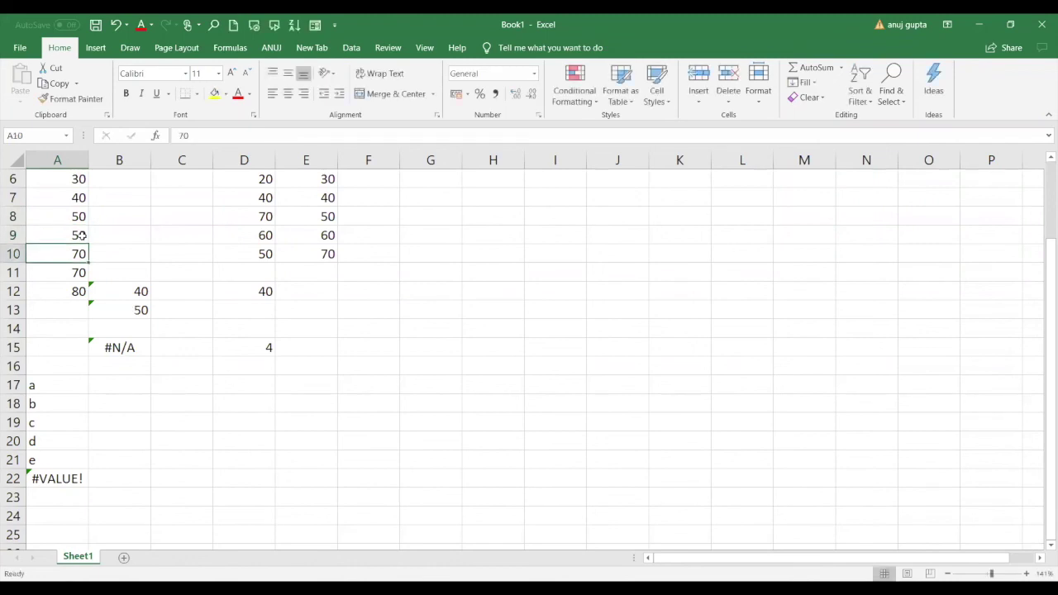
text(50)
key(Return)
Change A12 and A6 to 70, then select B13 to check the mode.
key(Down)
key(Up)
key(Down)
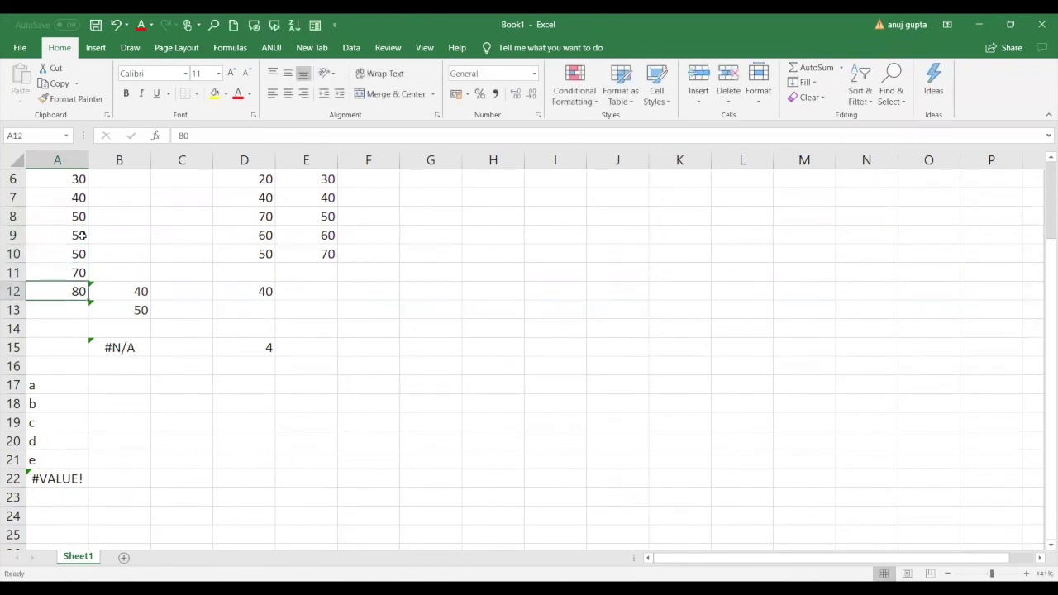
text(70)
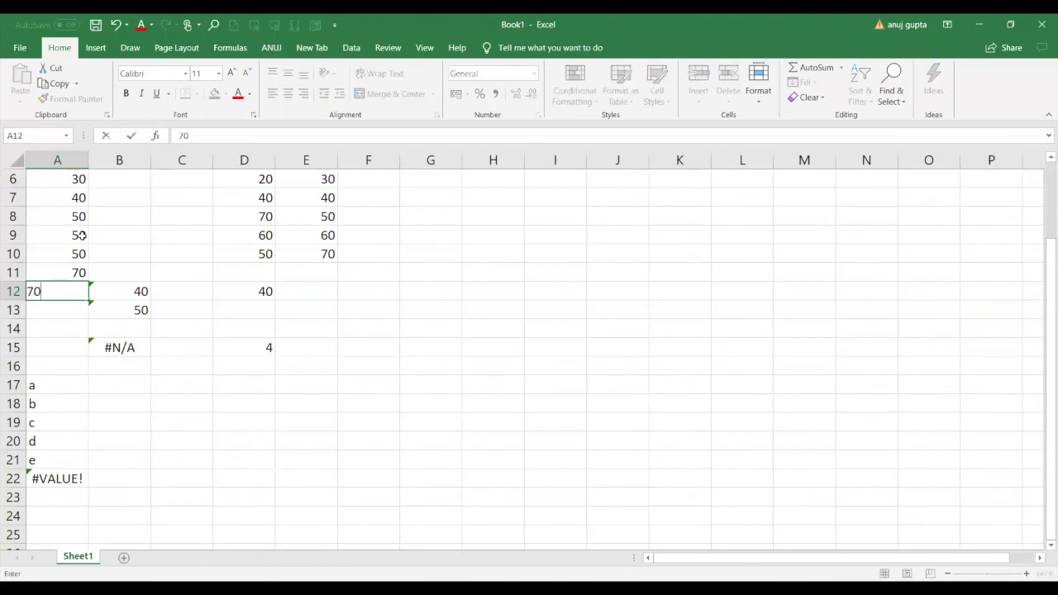
key(Up)
key(Up)
key(Up)
key(Up)
key(Up)
key(Up)
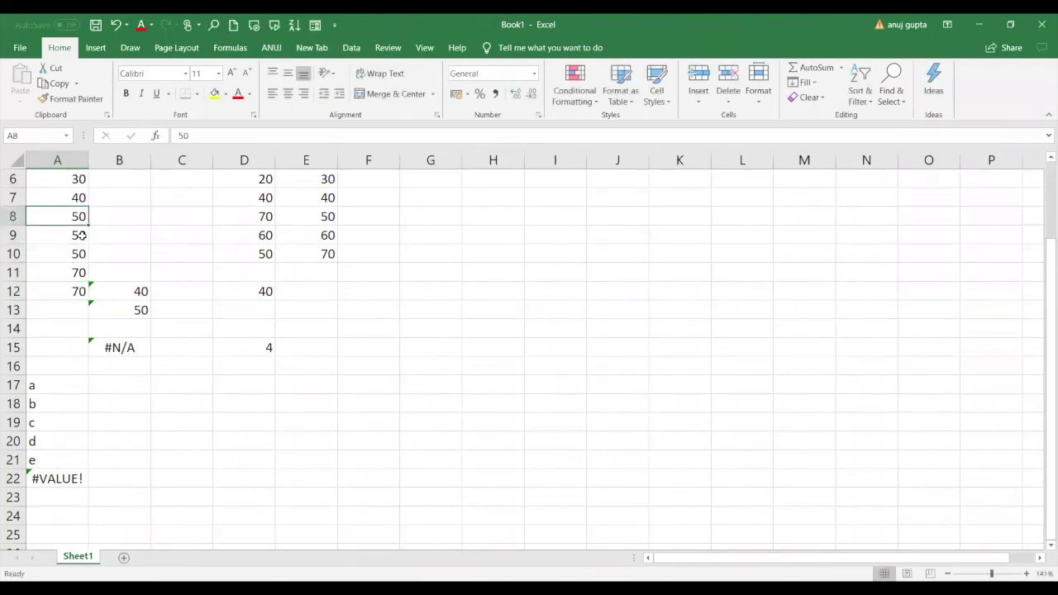
text(70)
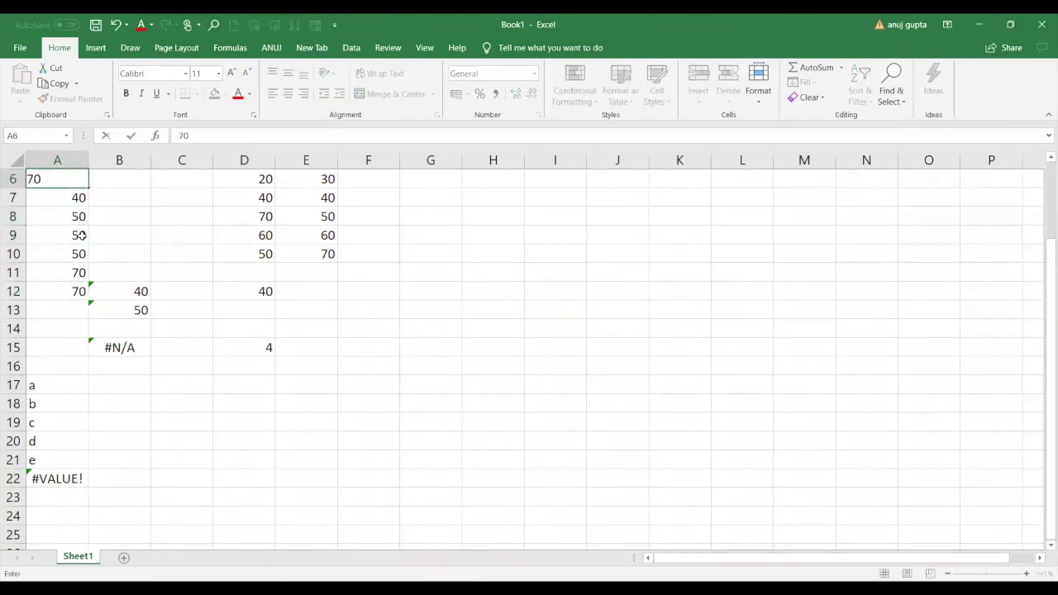
key(Return)
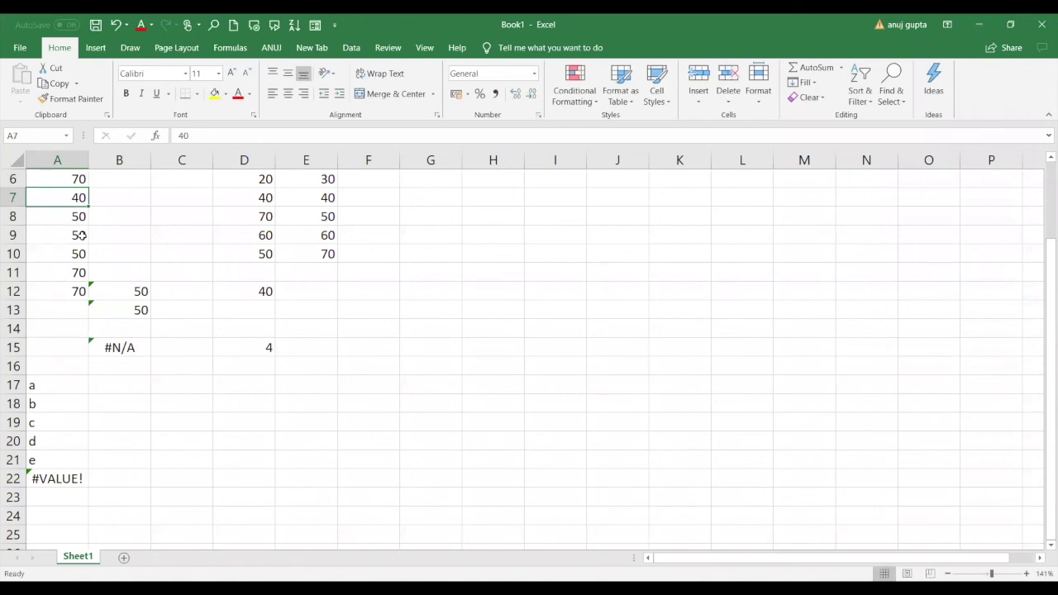
key(Return)
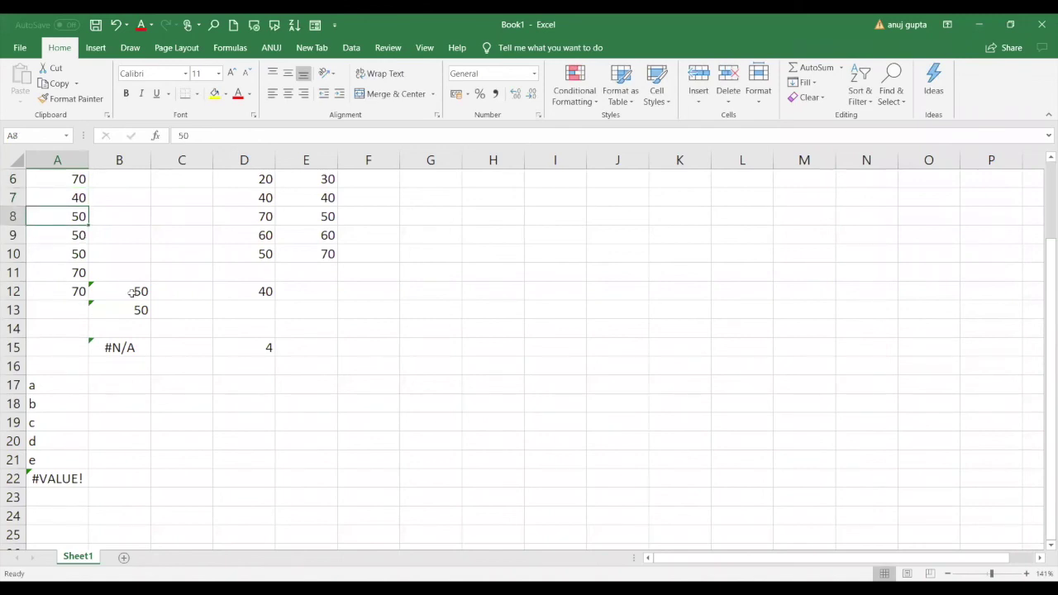
click(130, 311)
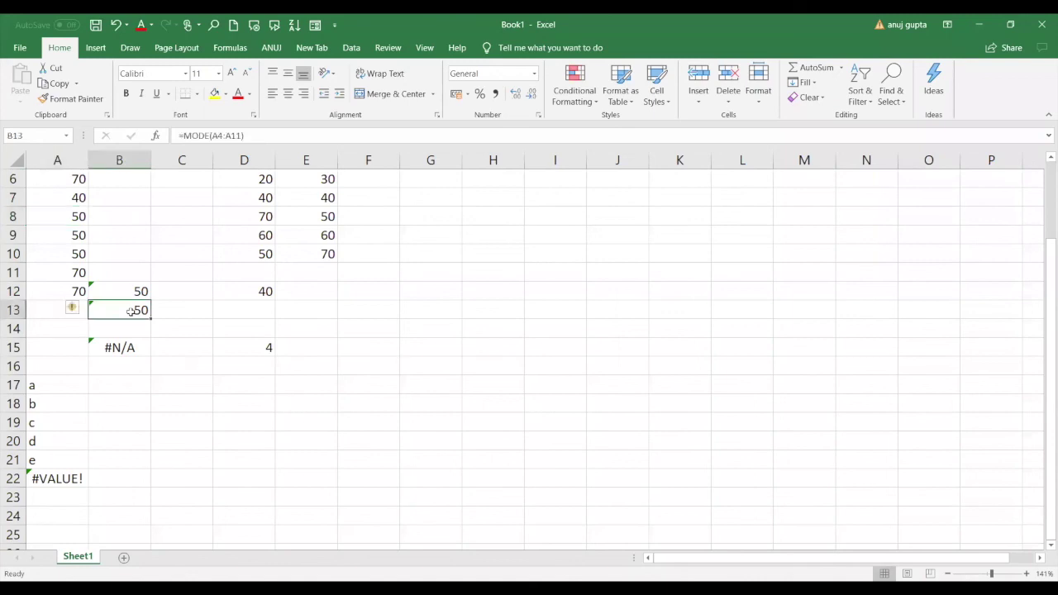